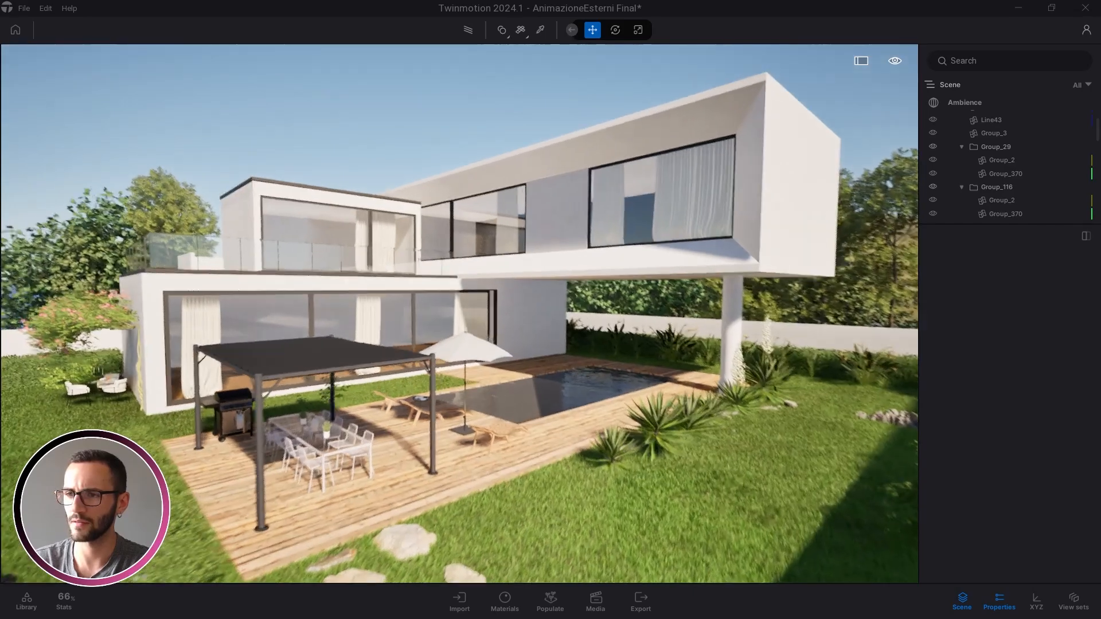
Orbit around the villa toward the sea, then tilt down over the pergola, pool and lawn
scroll(368, 298, "up", 2)
scroll(387, 304, "down", 2)
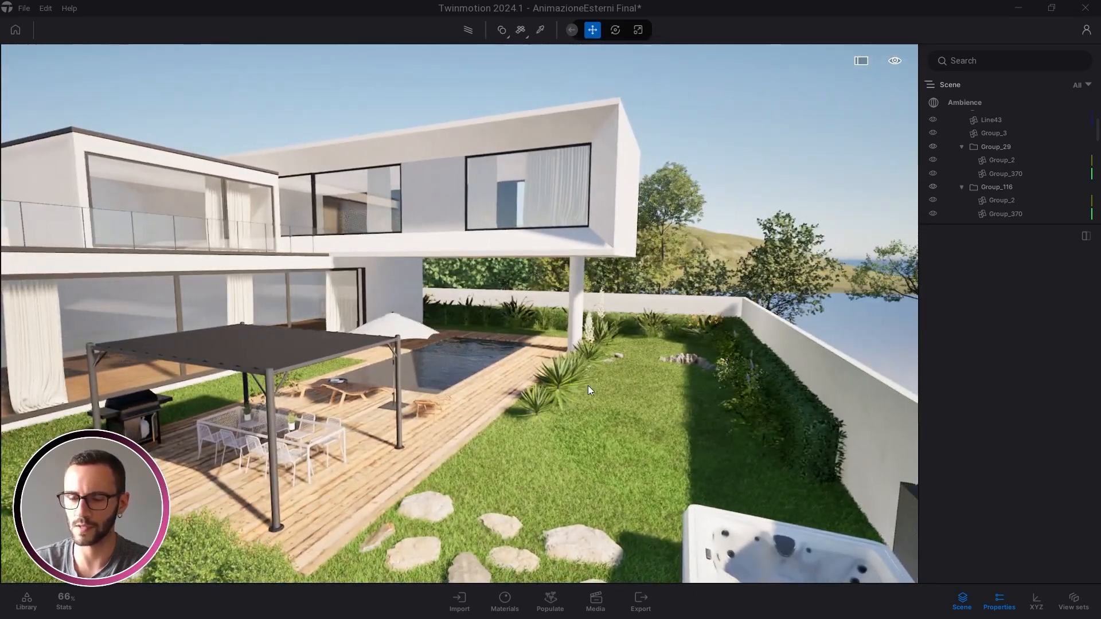
right_click_drag(589, 390, 472, 301)
right_click_drag(550, 344, 494, 308)
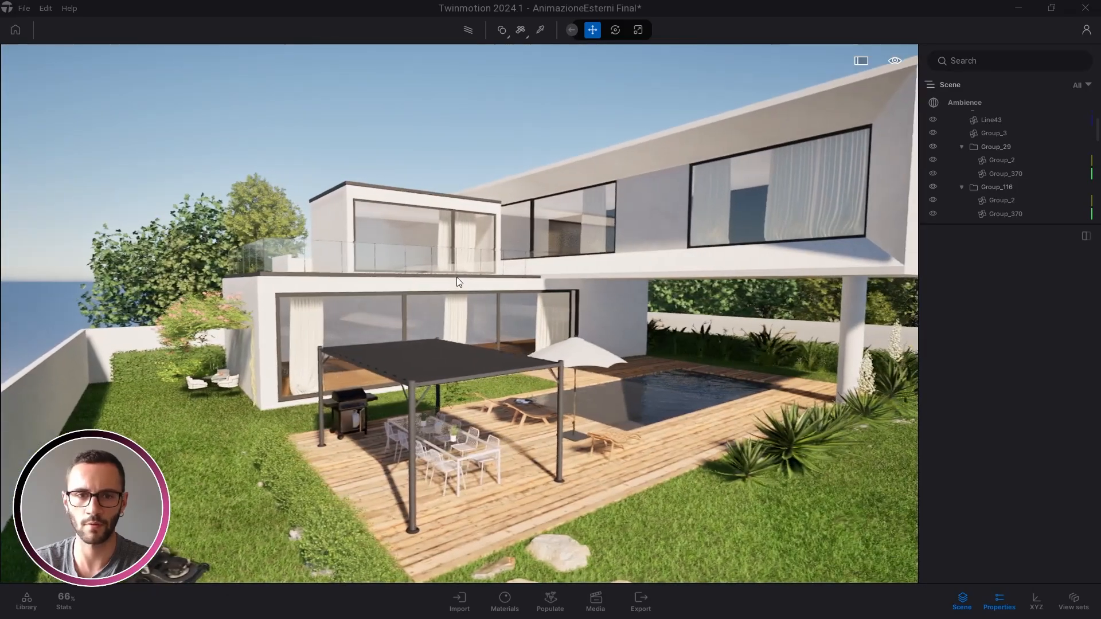
right_click_drag(455, 275, 502, 248)
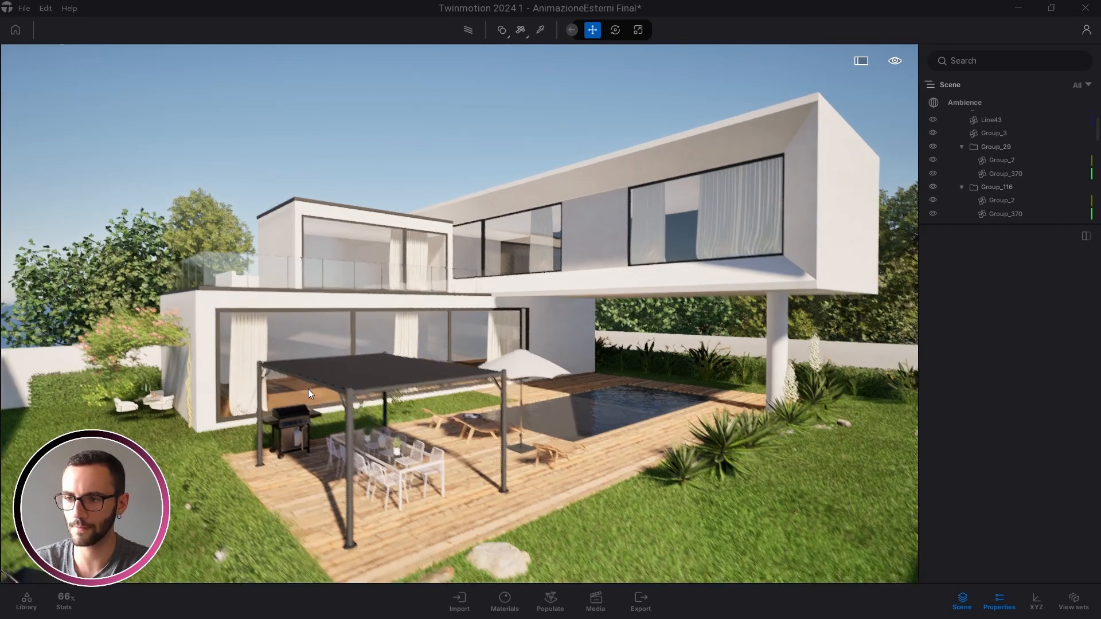
right_click_drag(308, 388, 293, 321)
key("w")
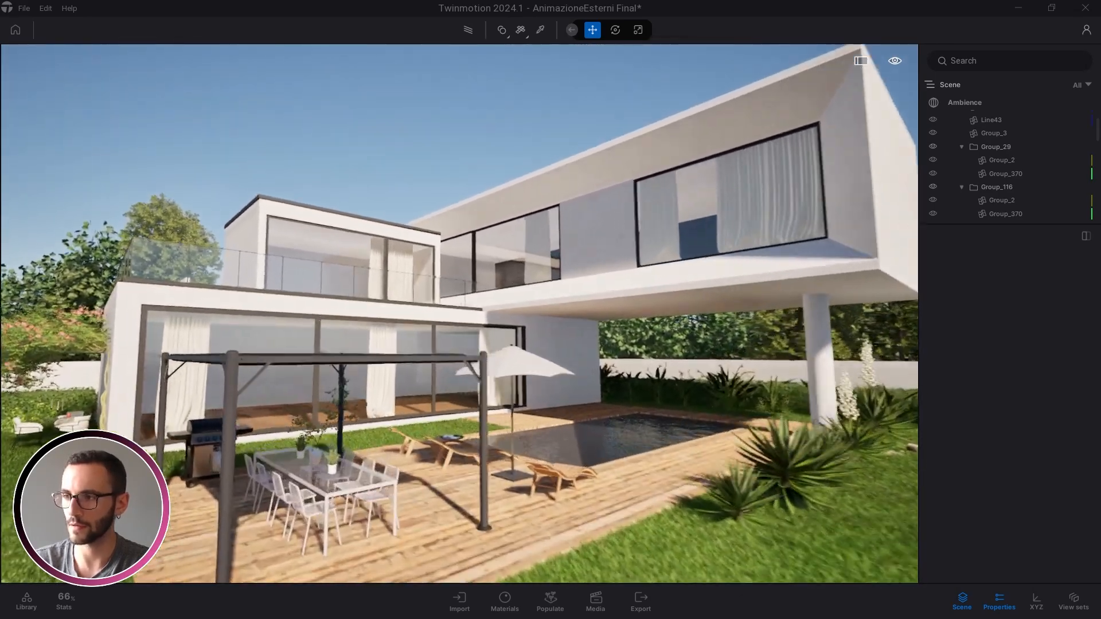
right_click_drag(459, 313, 367, 342)
key("e")
key("d")
key("d")
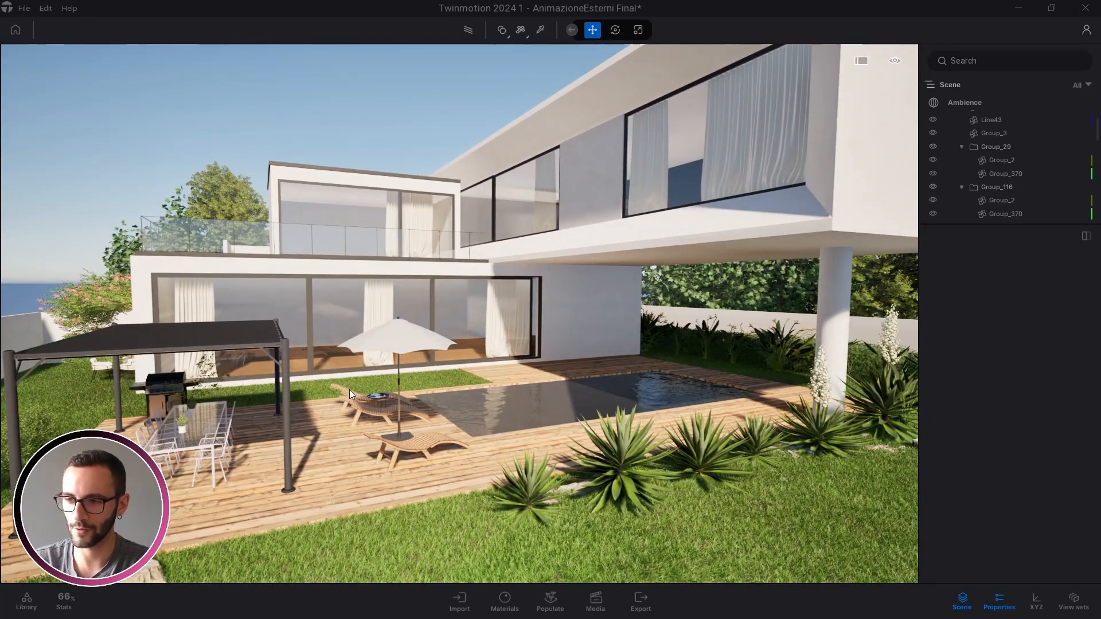
key("a")
key("s")
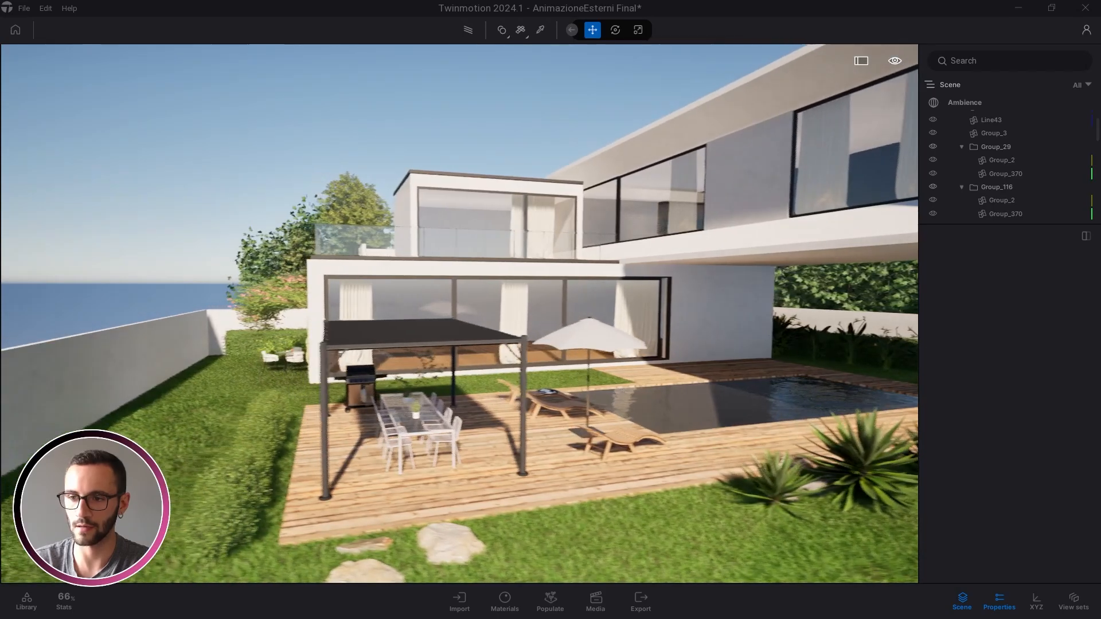
right_click_drag(436, 370, 497, 373)
Fly past the pergola, barbecue and pool, ending at the house's left corner
key("a")
key("w")
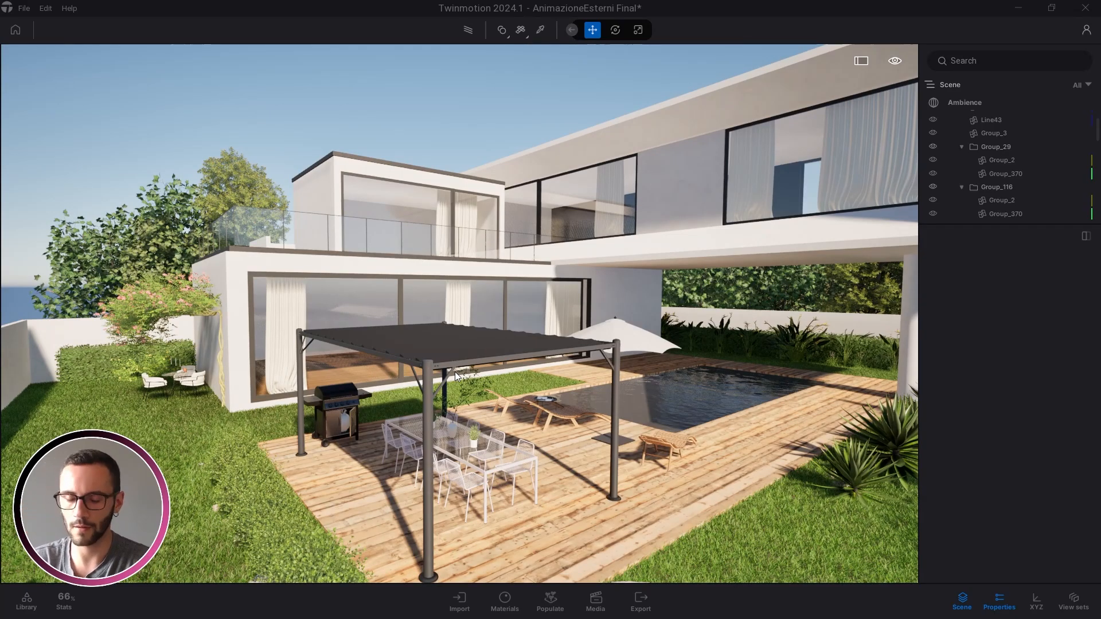
key("d")
right_click_drag(288, 239, 287, 239)
key("w")
key("d")
right_click_drag(530, 333, 530, 334)
key("w")
key("e")
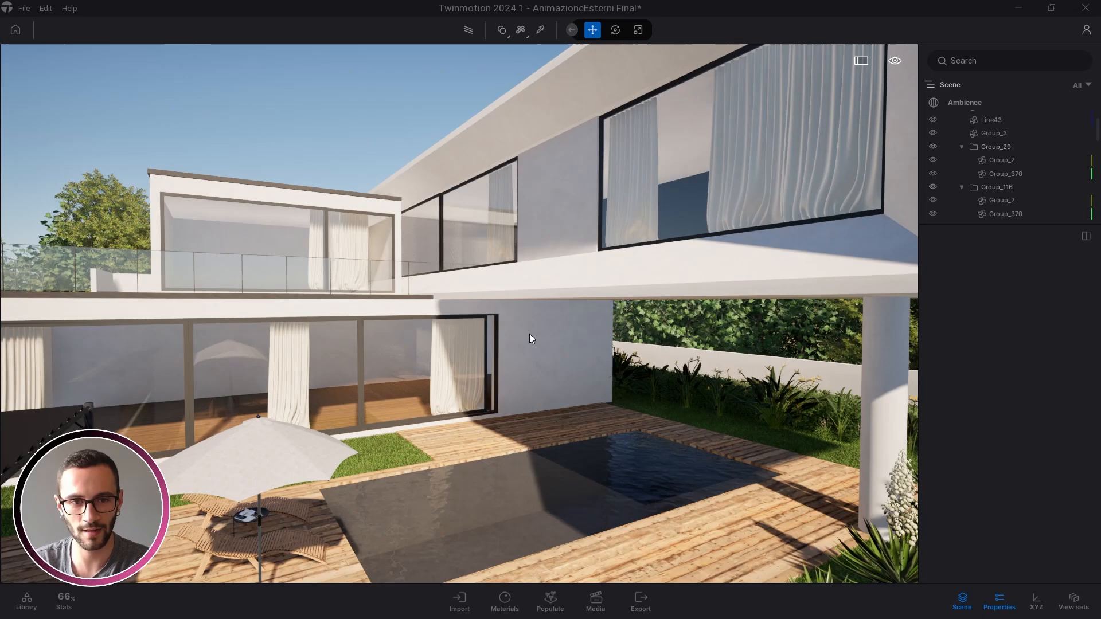
key("a")
key("s")
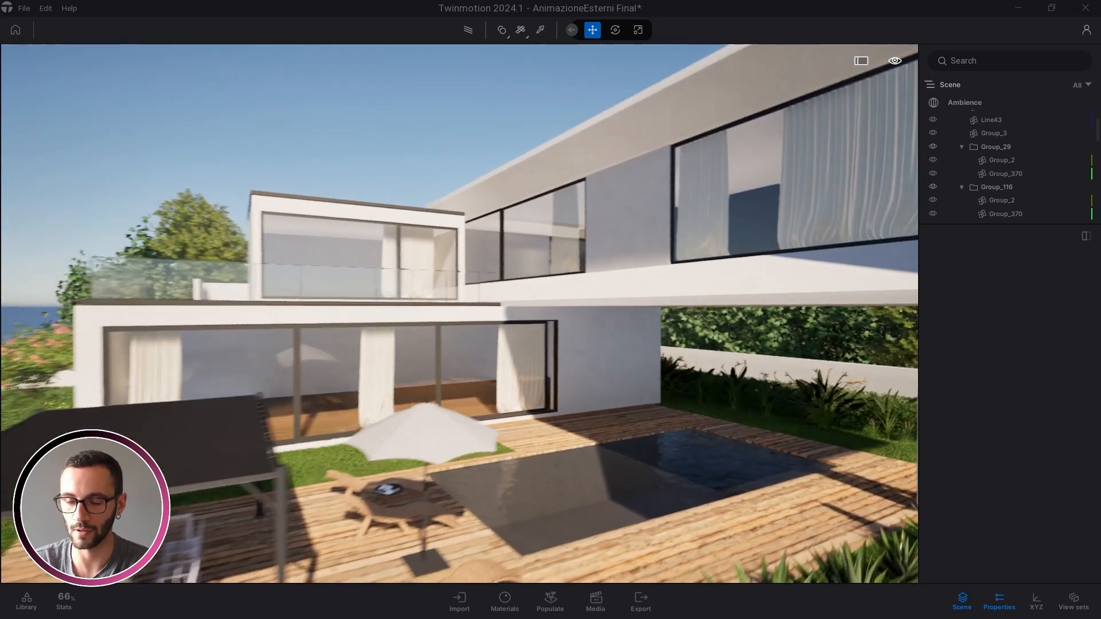
key("w")
key("w")
key("a")
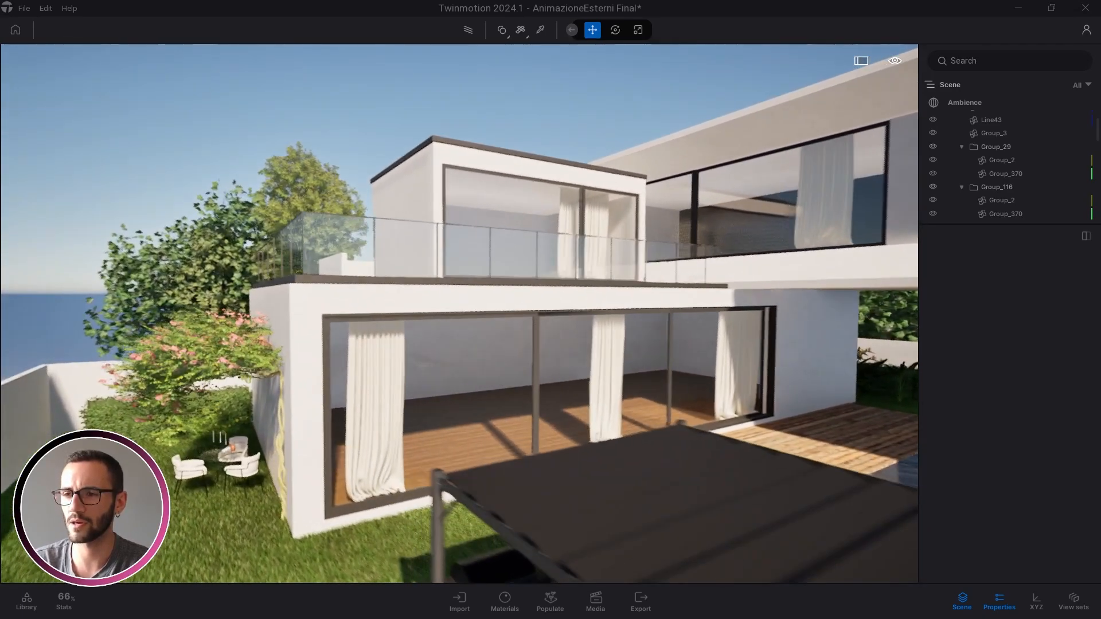
right_click_drag(472, 335, 319, 384)
Browse the Library to Tools > Animators > Translators
left_click(31, 601)
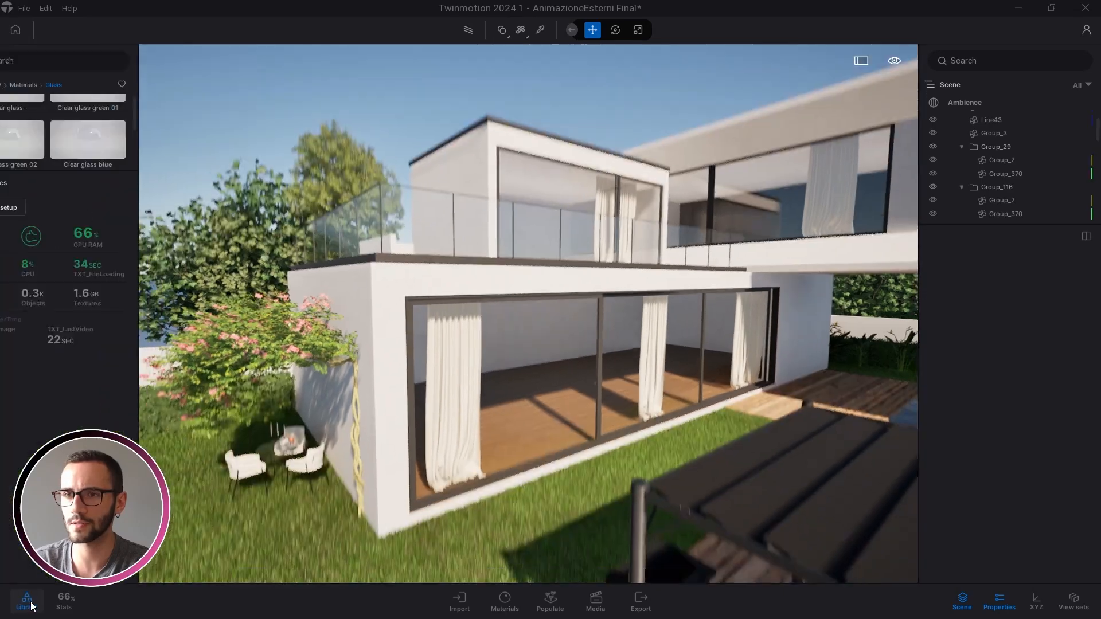
left_click(33, 86)
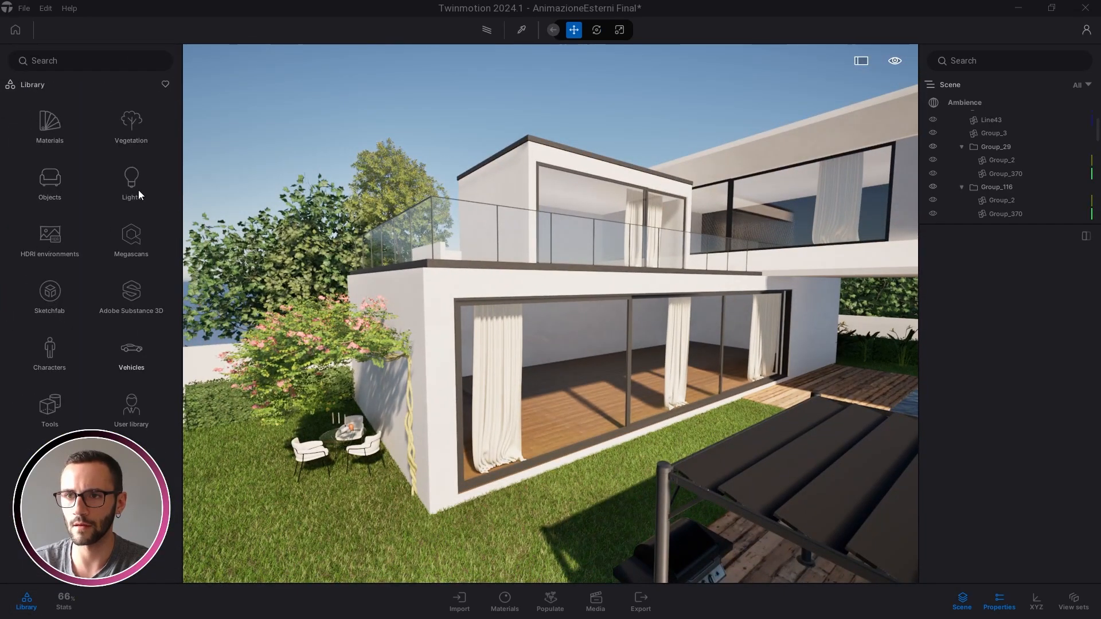
left_click(51, 407)
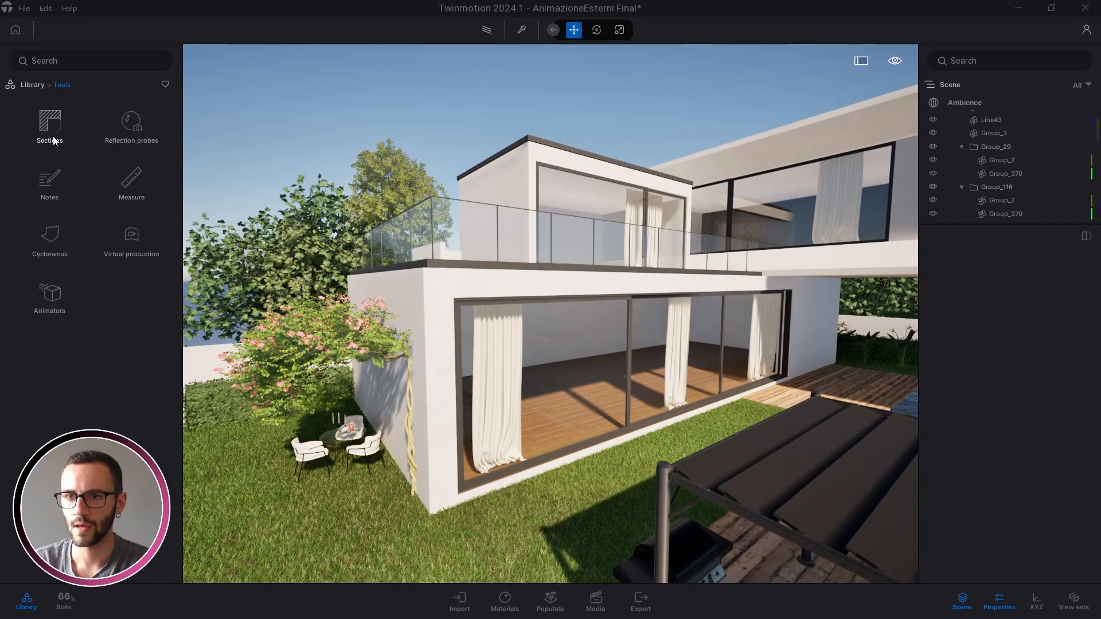
left_click(51, 298)
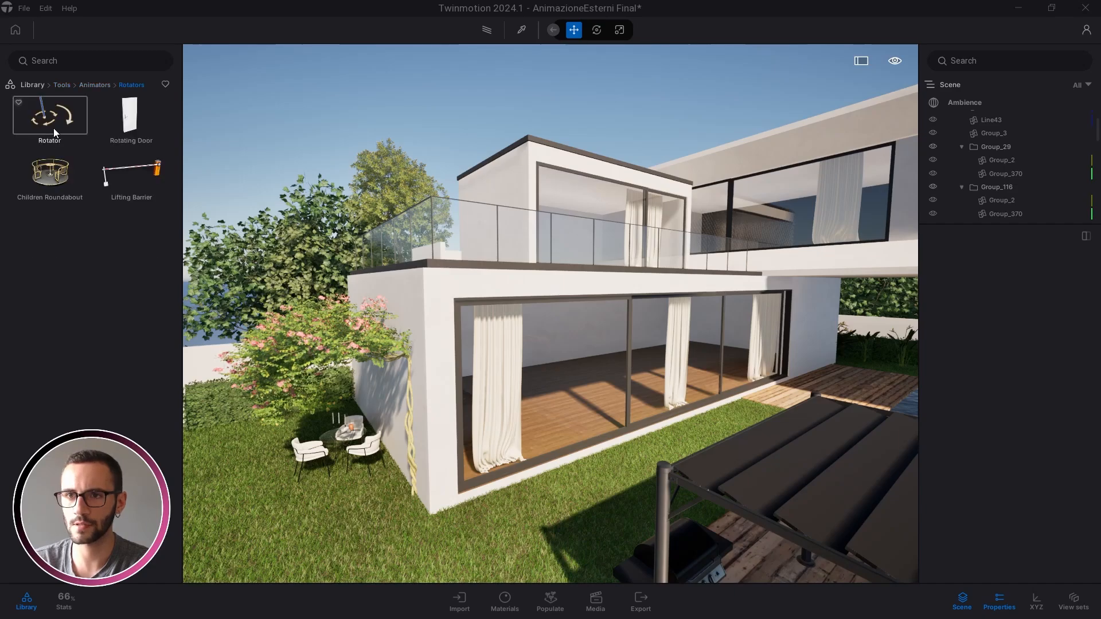
left_click(128, 129)
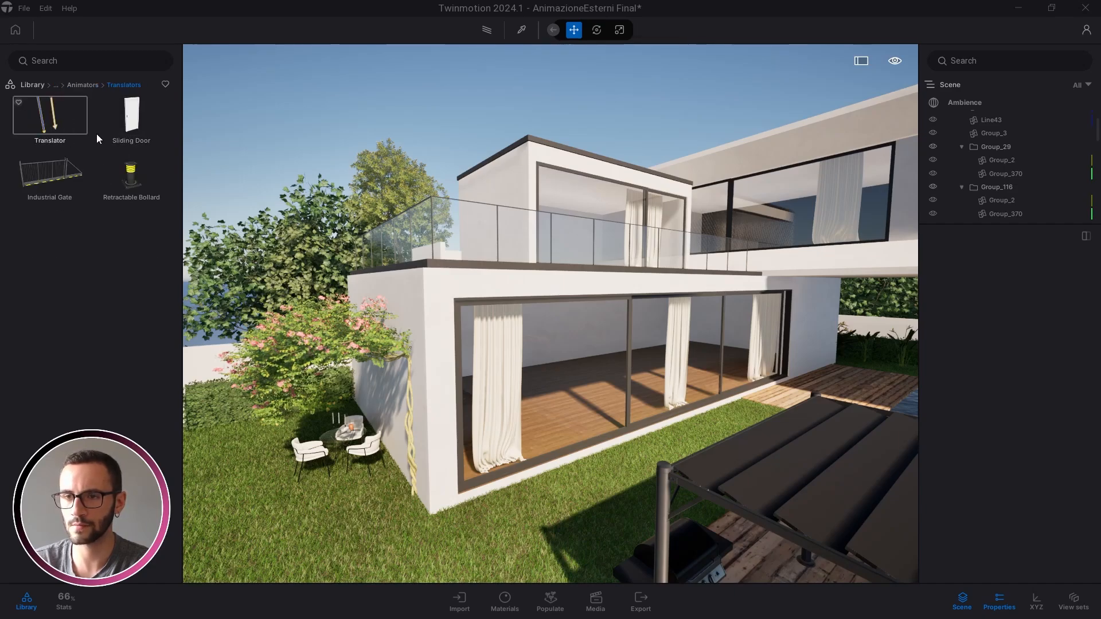
Drag a Translator onto the terrace beside the pergola
left_click_drag(425, 288, 388, 273)
key("s")
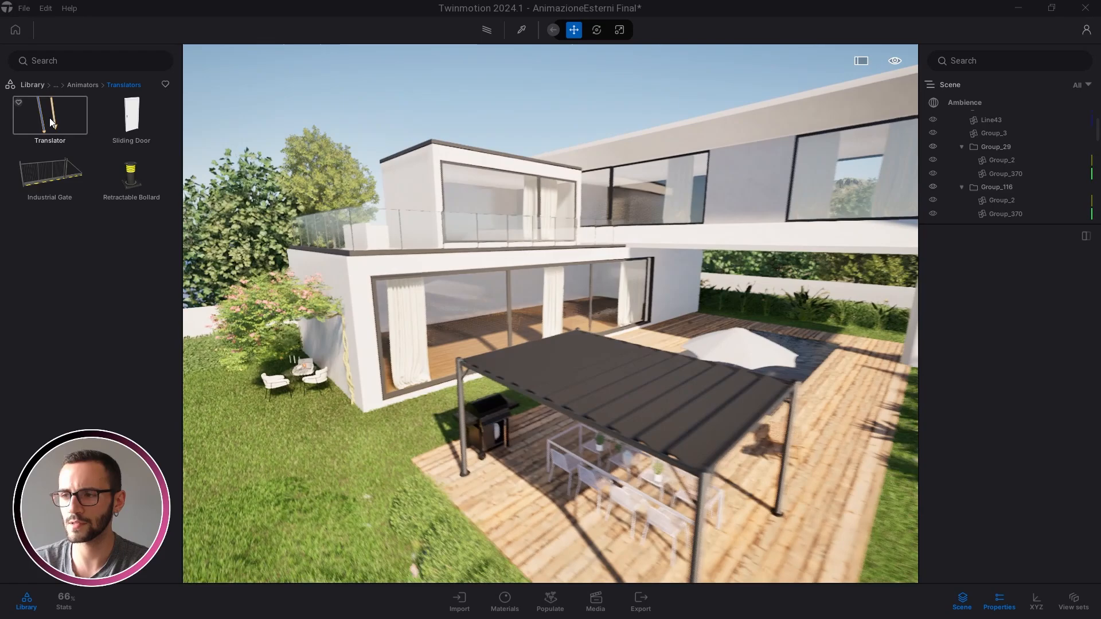
left_click_drag(49, 118, 637, 547)
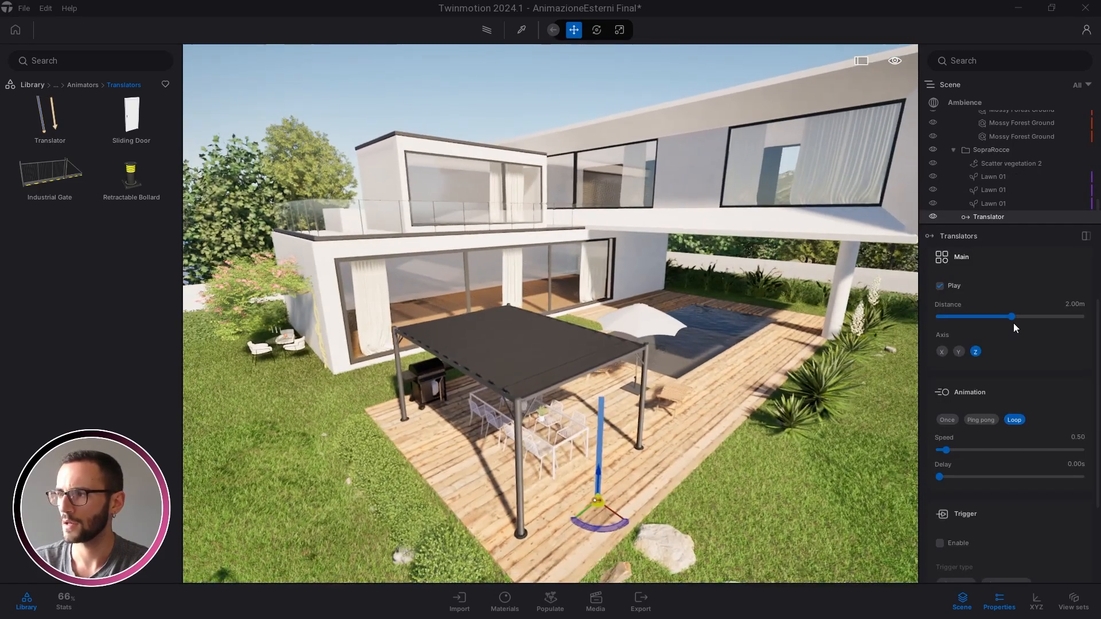
left_click(943, 295)
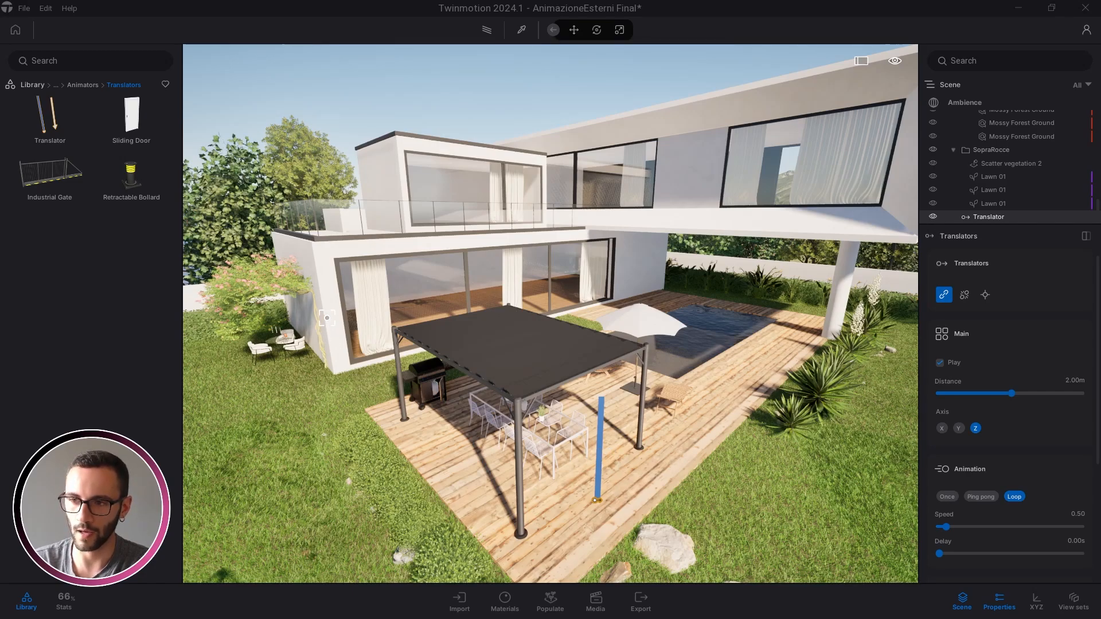
key("Escape")
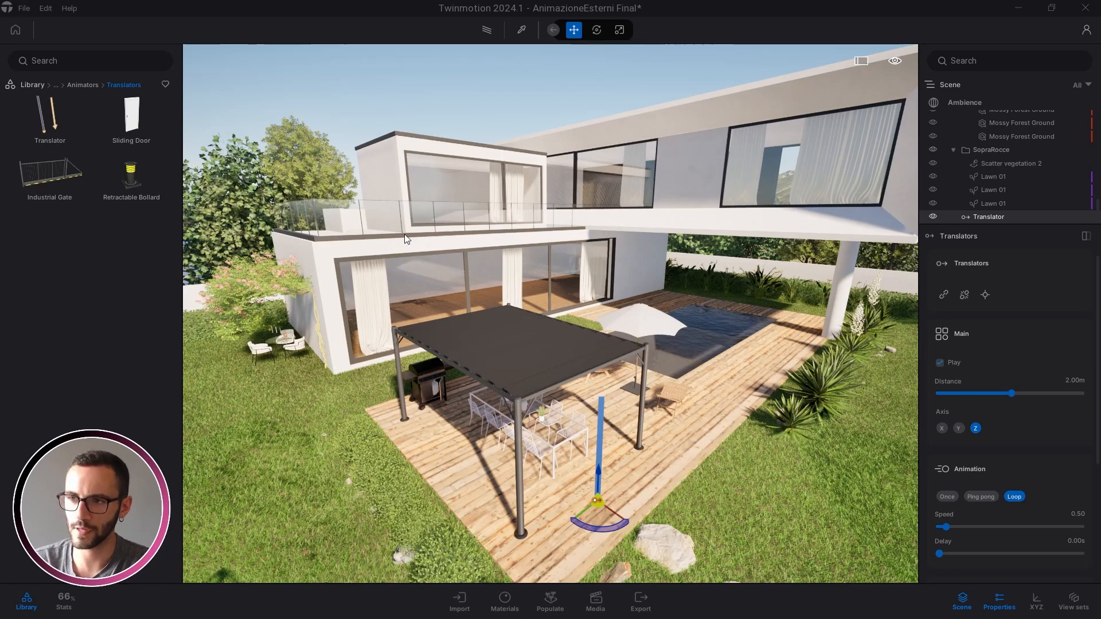
left_click_drag(391, 250, 397, 280)
middle_click_drag(398, 280, 456, 329)
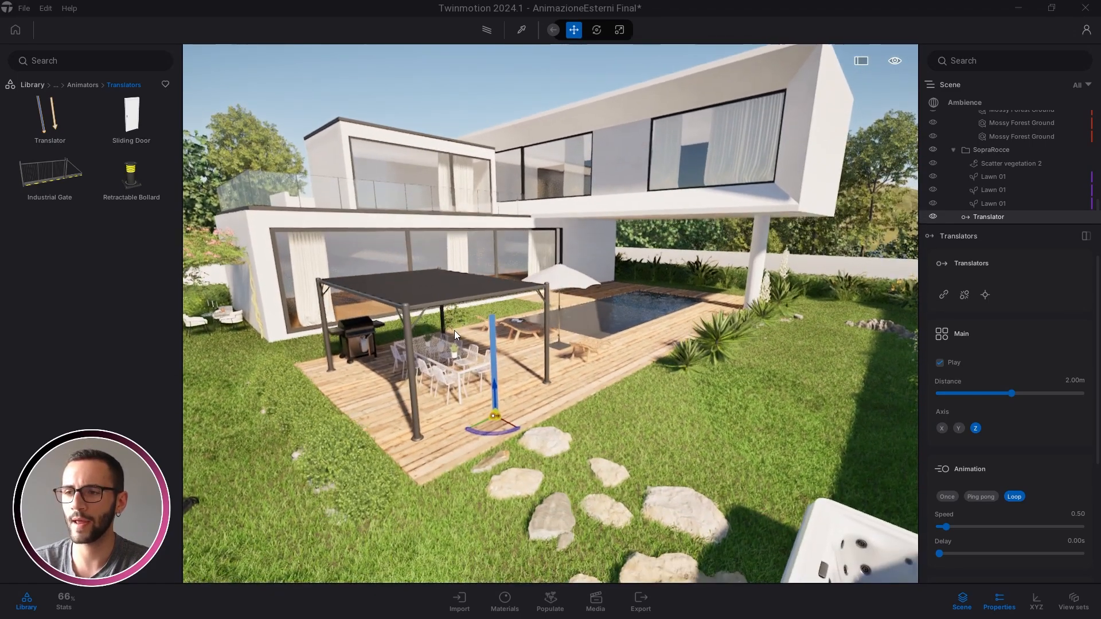
left_click(460, 599)
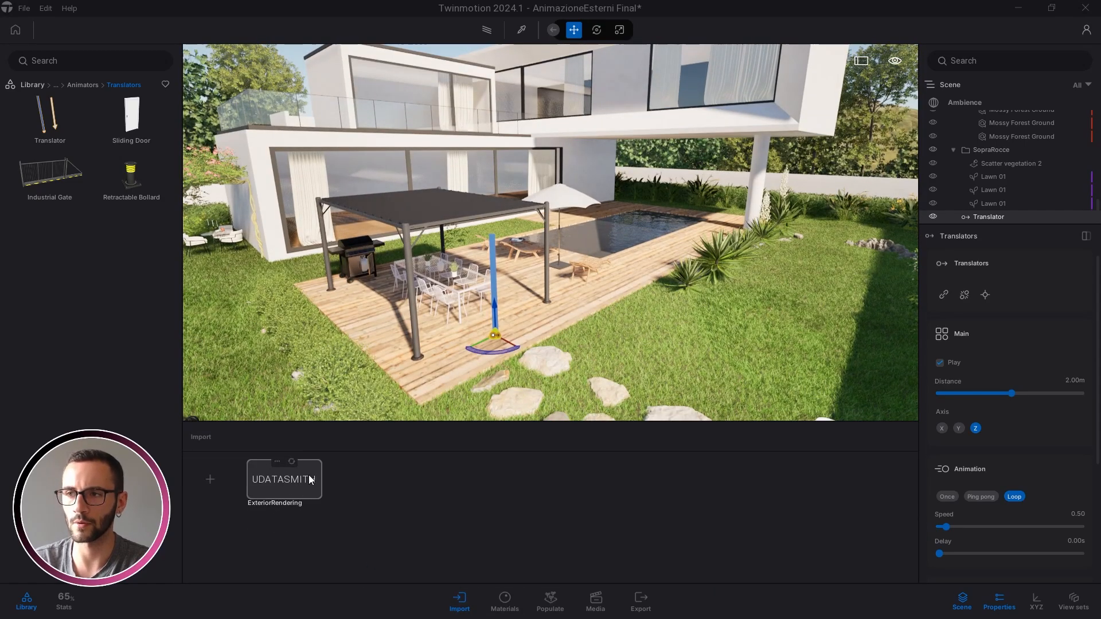
left_click(459, 600)
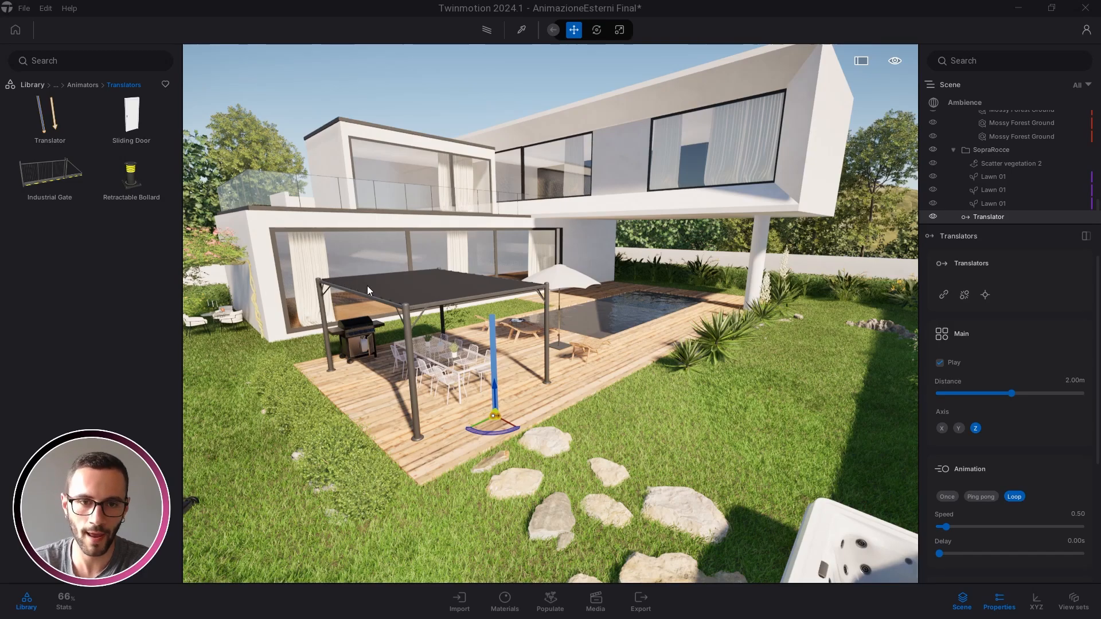
middle_click_drag(421, 289, 479, 336)
key("w")
right_click_drag(562, 348, 551, 383)
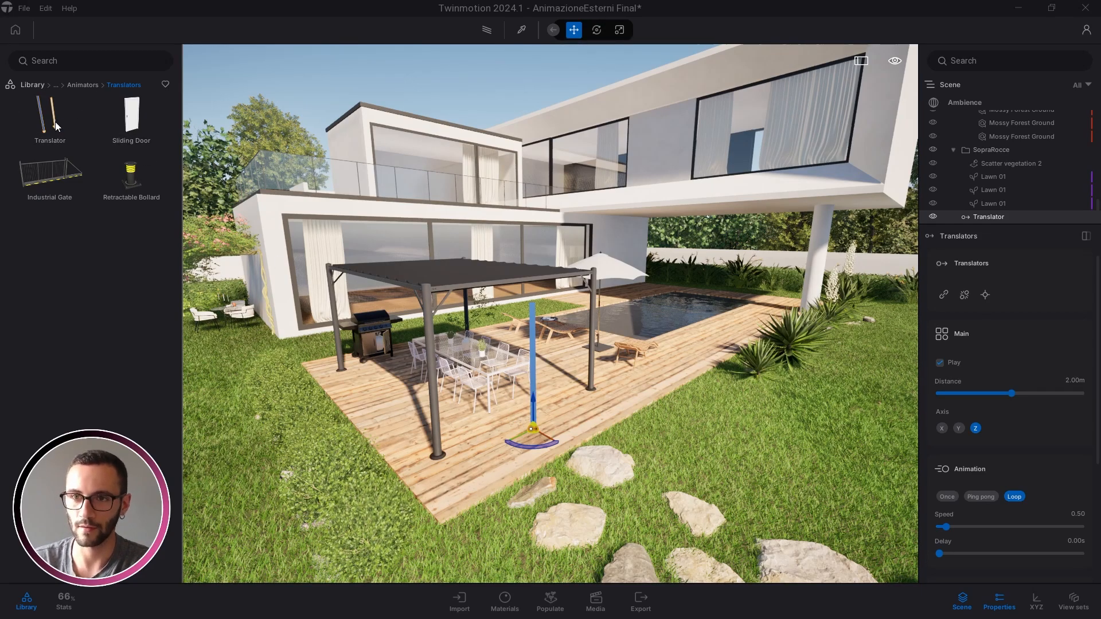
right_click_drag(562, 328, 231, 285)
key("w")
key("s")
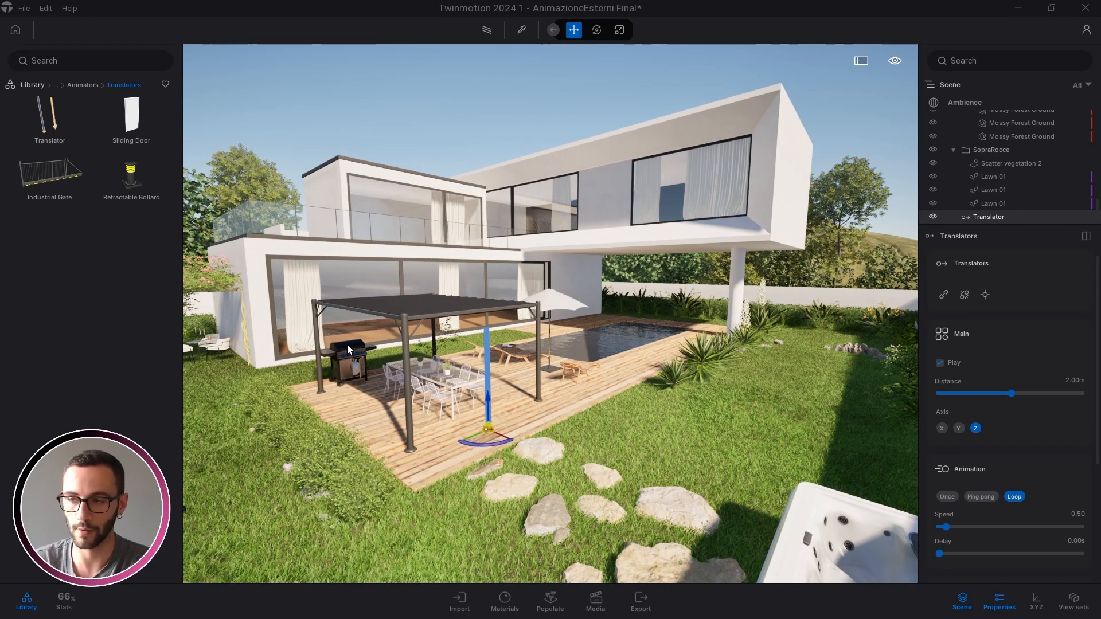
key("w")
right_click_drag(347, 345, 360, 340)
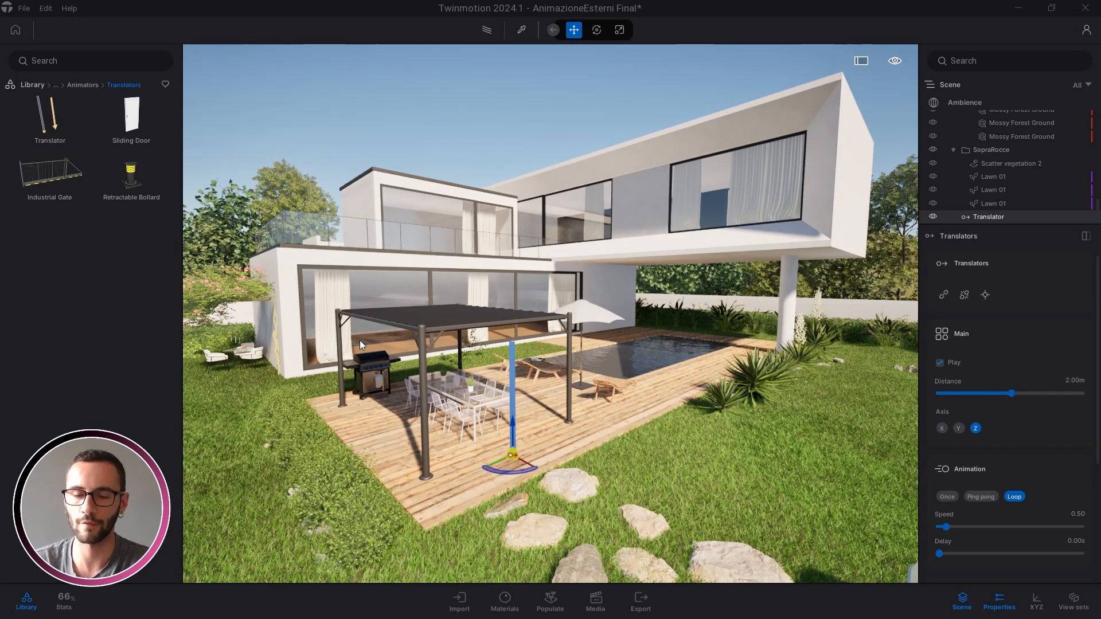
key("w")
key("d")
right_click_drag(435, 336, 489, 537)
key("a")
key("w")
left_click(462, 602)
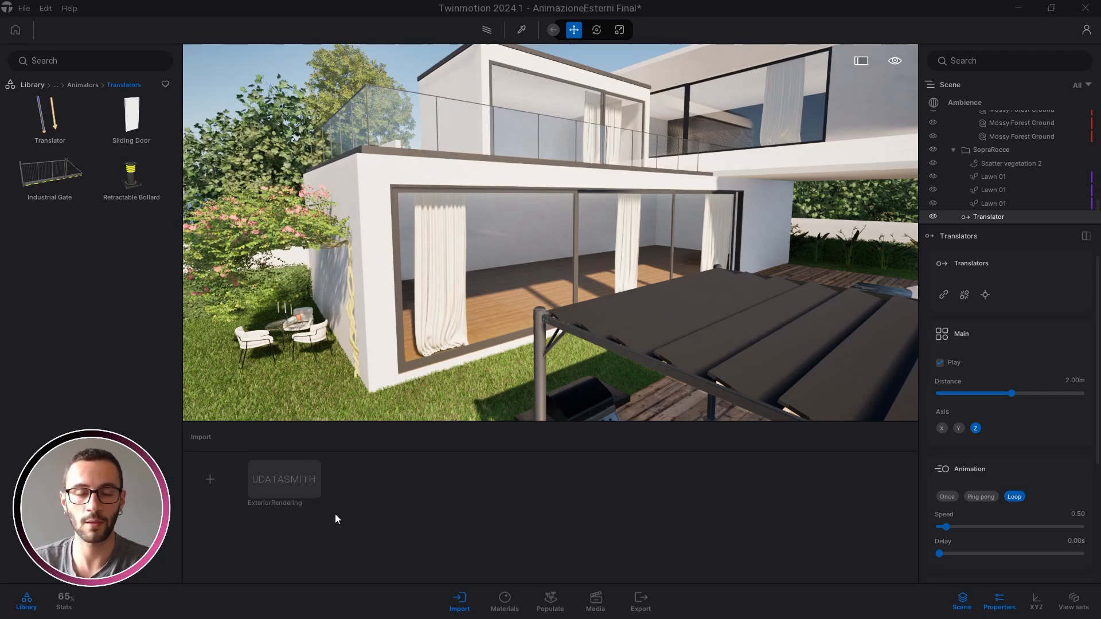
left_click(459, 608)
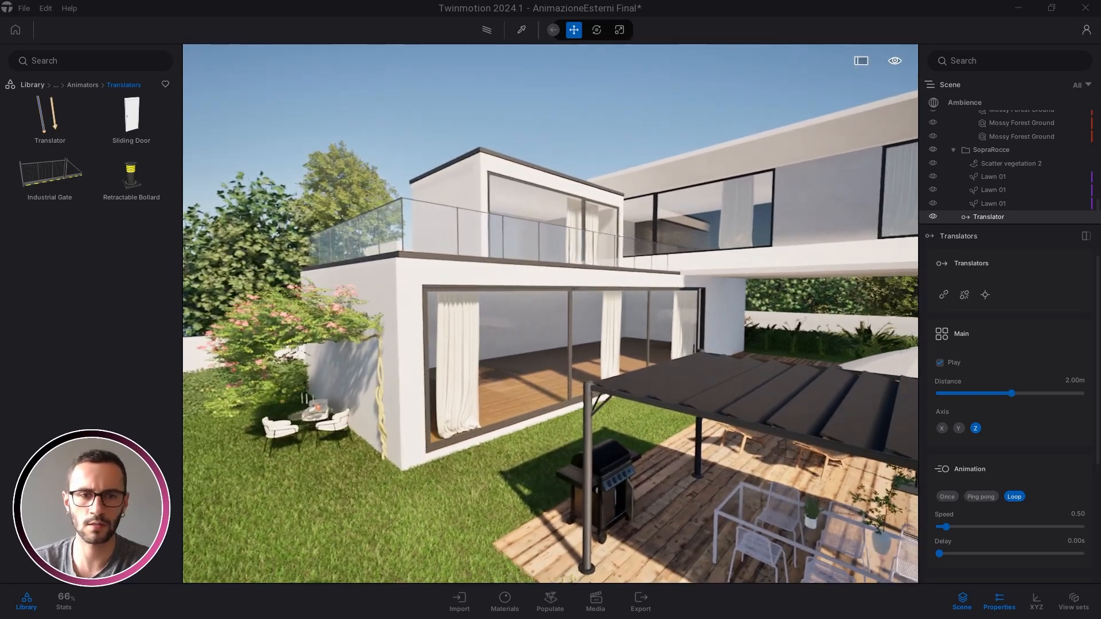
right_click_drag(403, 414, 412, 414)
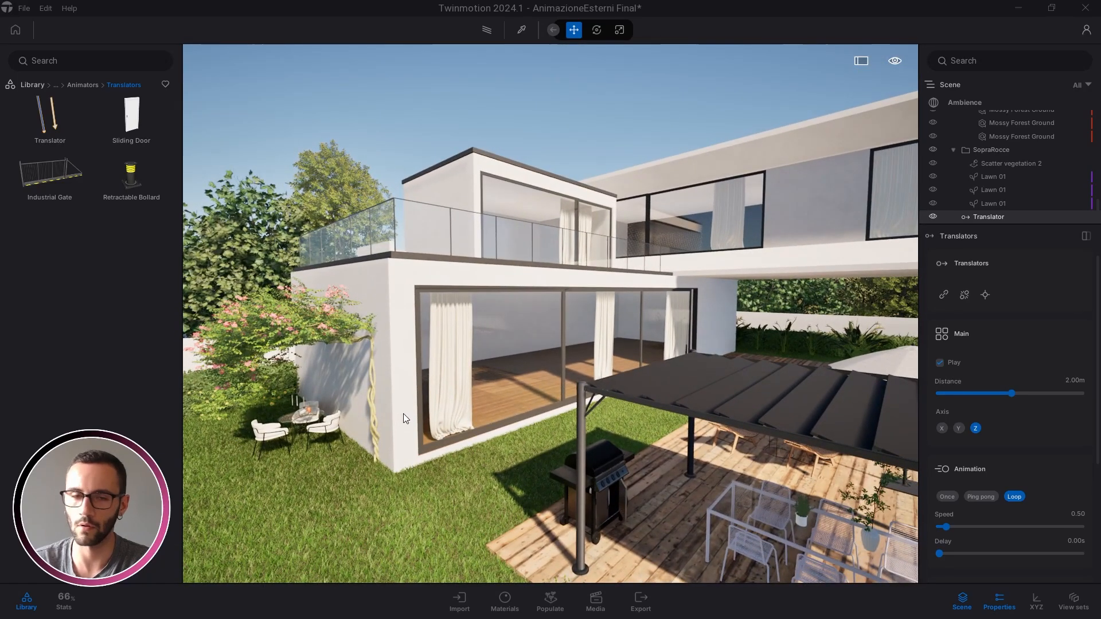
key("d")
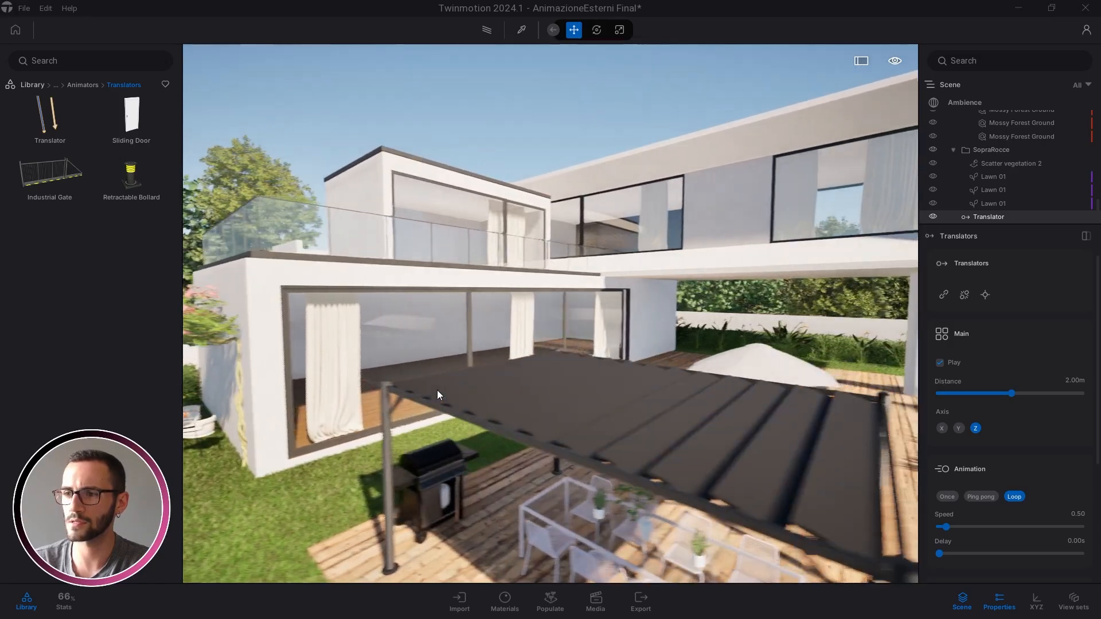
key("s")
key("d")
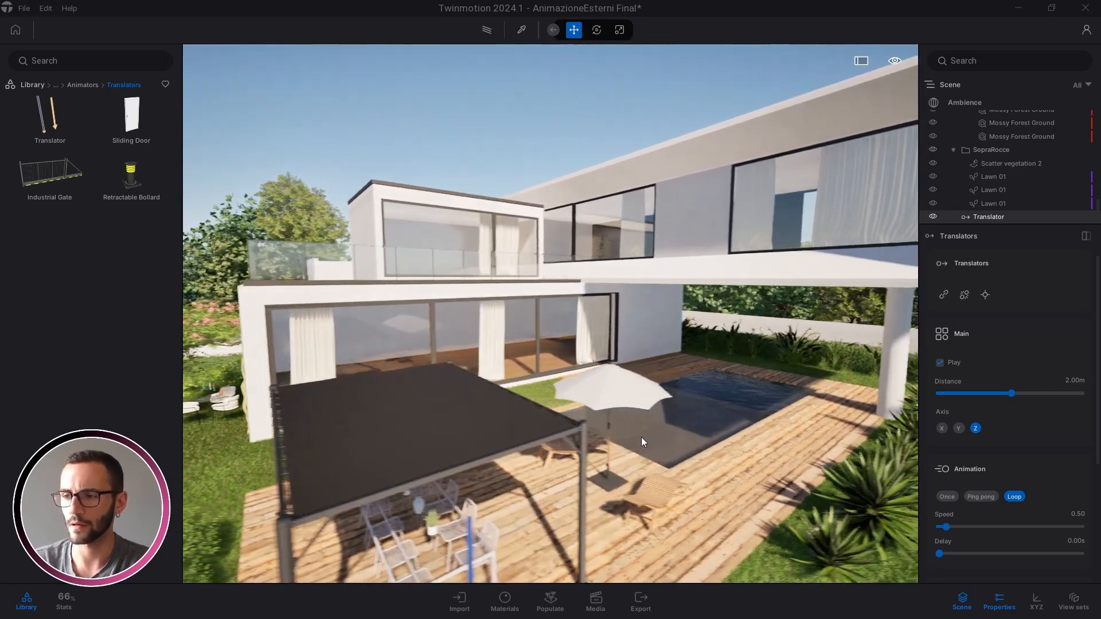
key("w")
key("e")
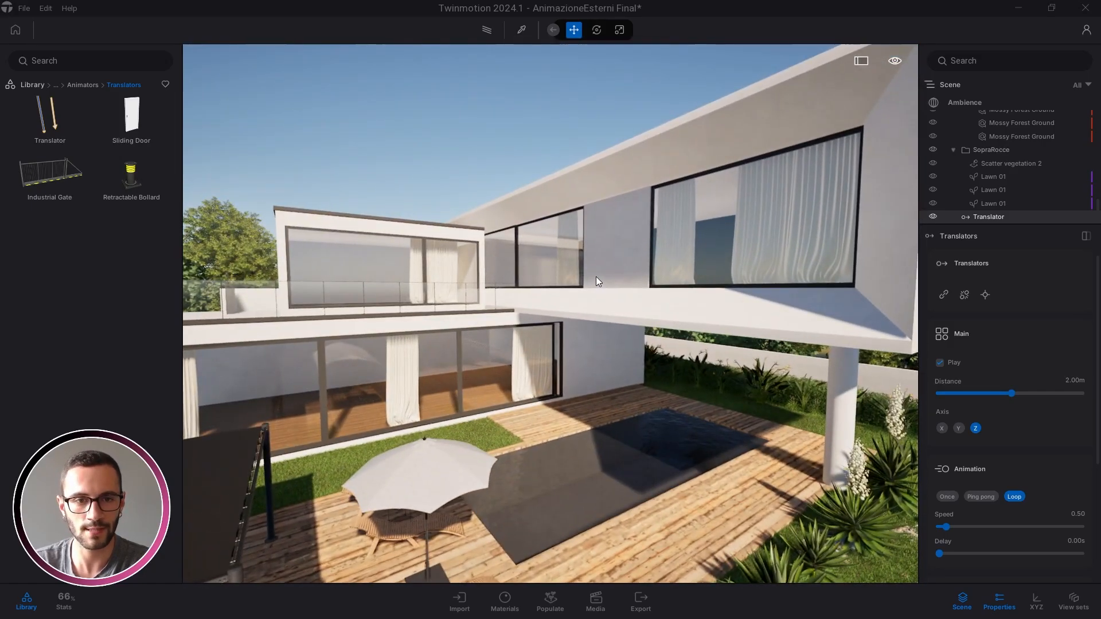
left_click(598, 357)
key("d")
key("w")
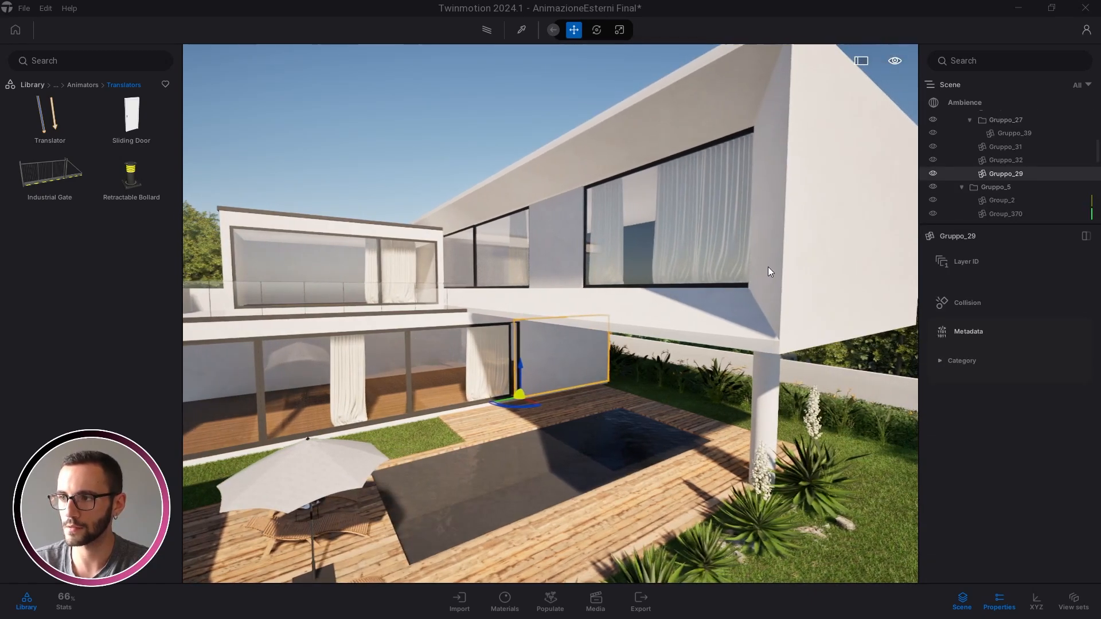
left_click(780, 295)
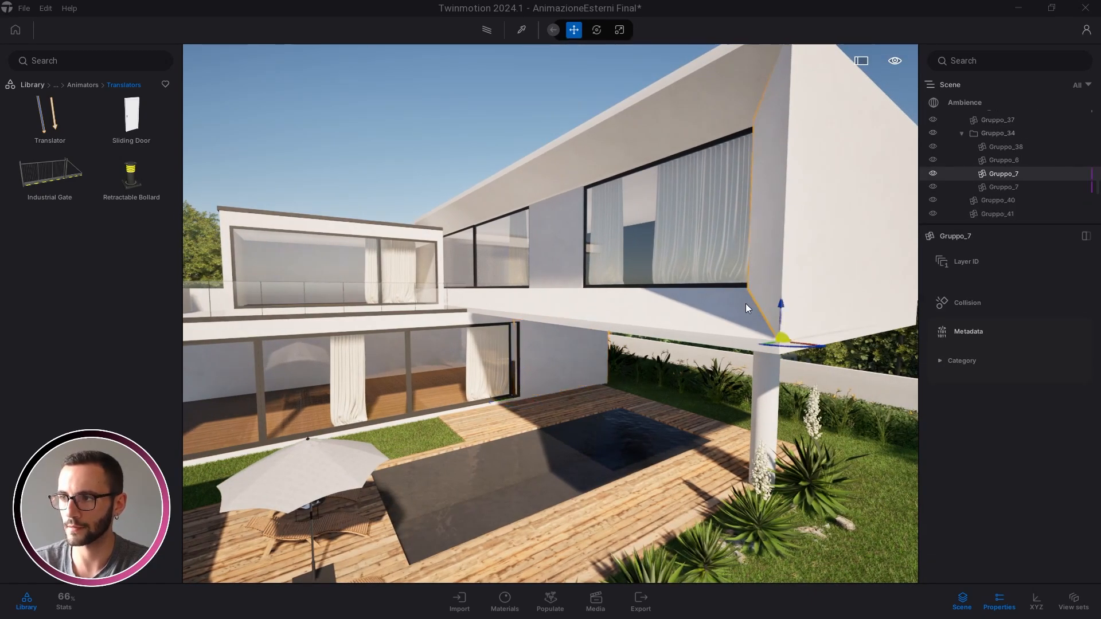
left_click(708, 317)
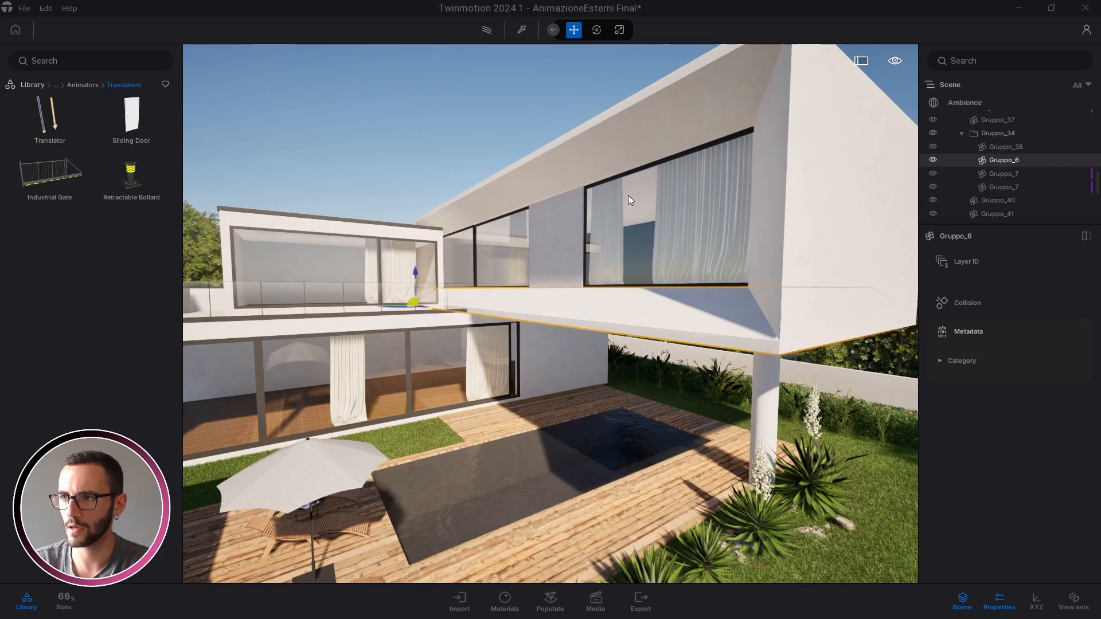
left_click(549, 177)
left_click(249, 216)
key("a")
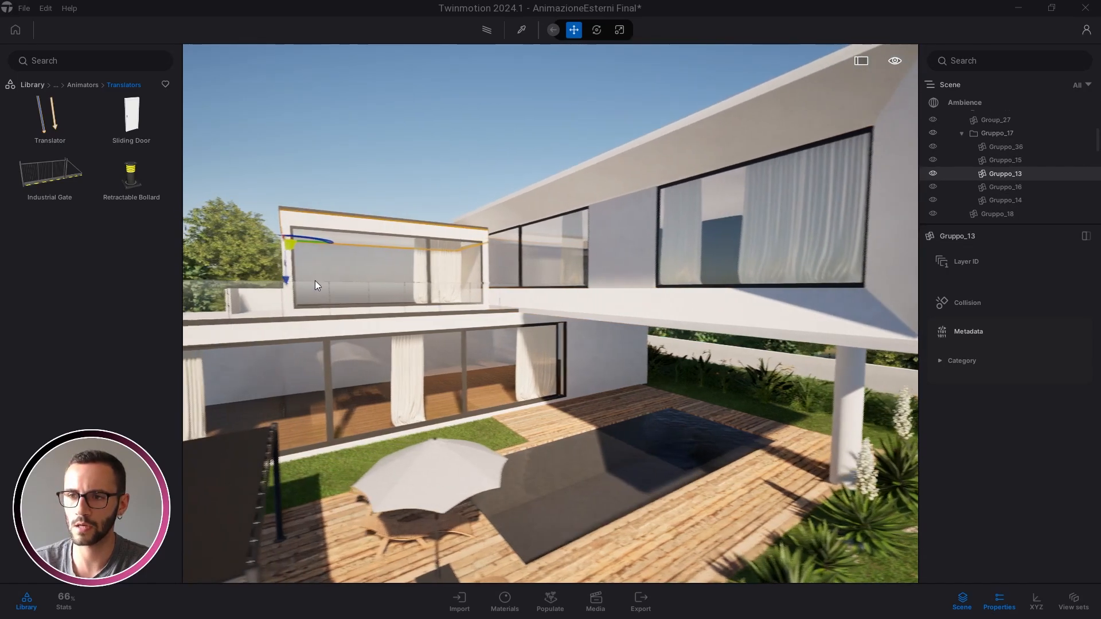
left_click(320, 259)
key("Escape")
key("s")
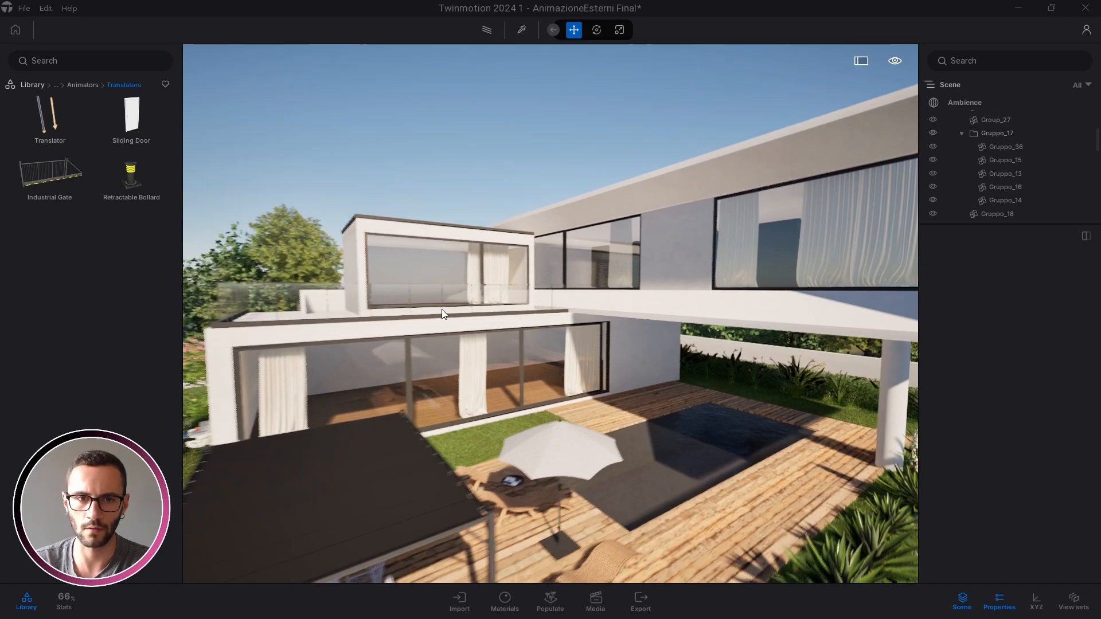
key("s")
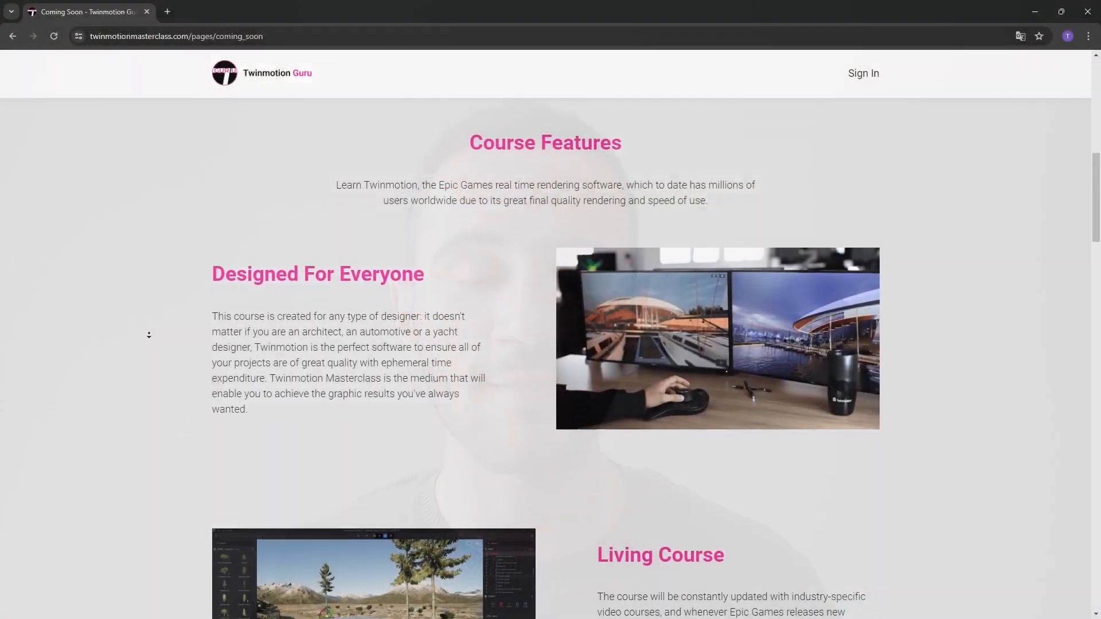
Open the Masterclass link from the video description, enter an email address and tick consent
scroll(149, 335, "down", 5)
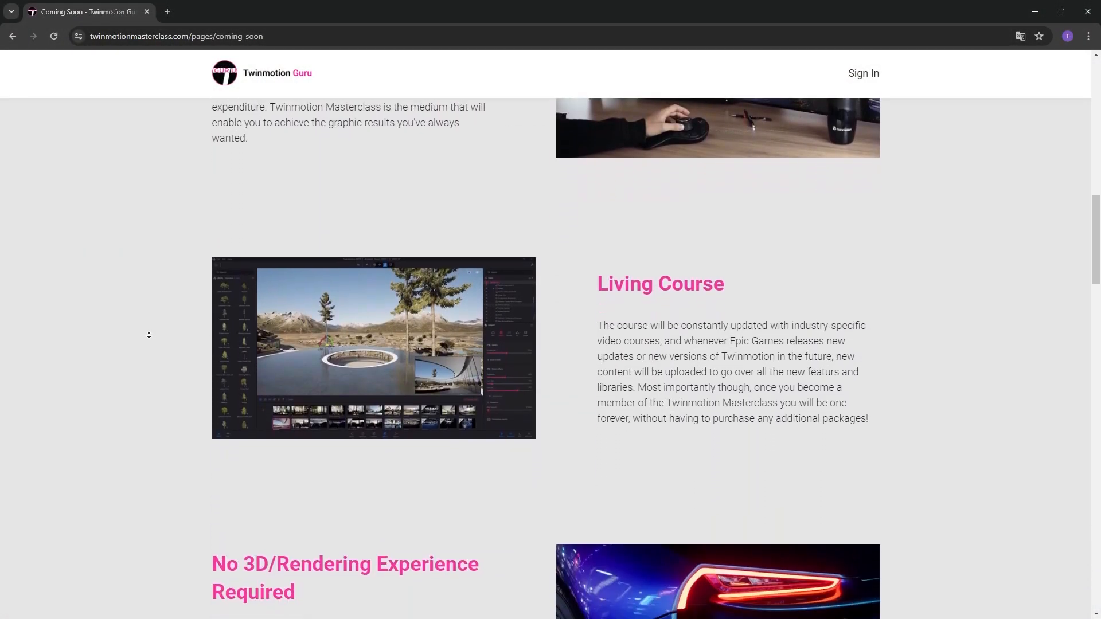
scroll(149, 335, "down", 5)
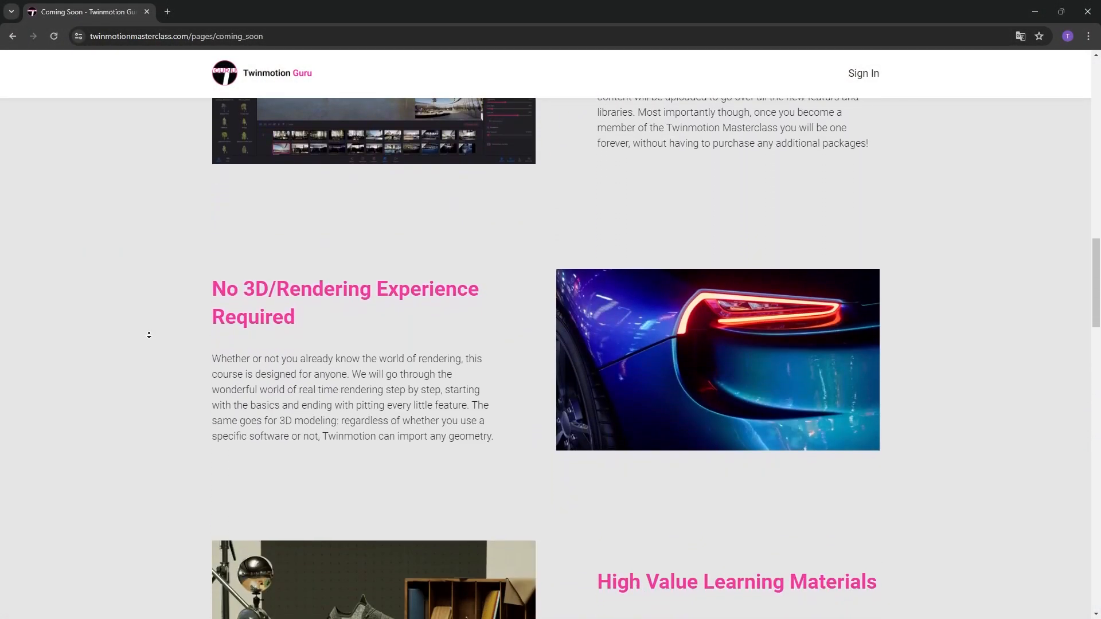
scroll(149, 335, "down", 5)
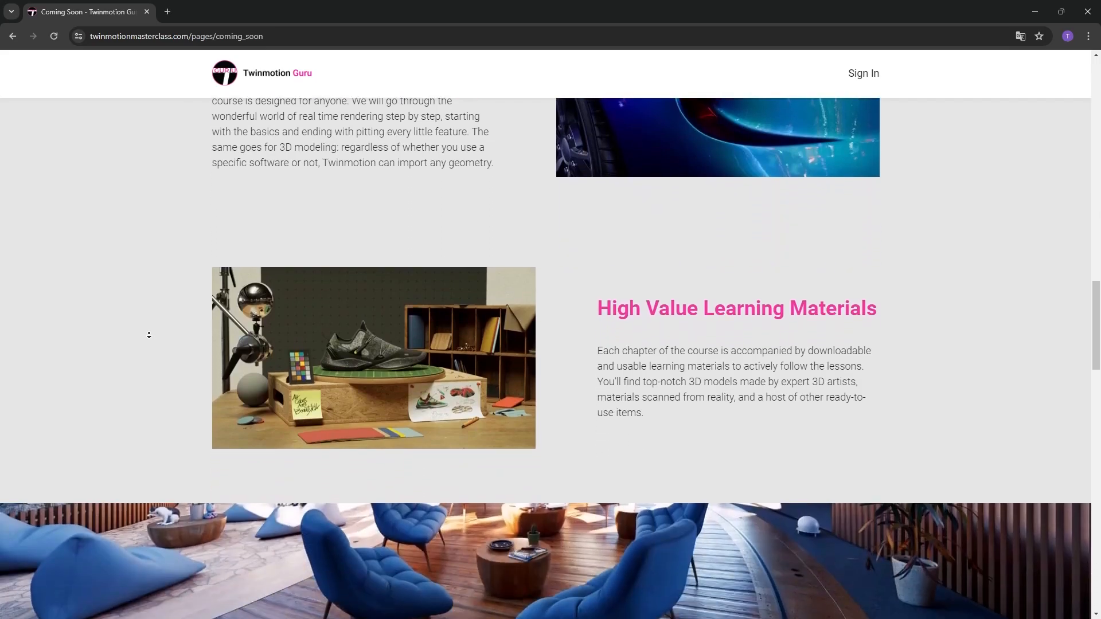
scroll(149, 335, "down", 5)
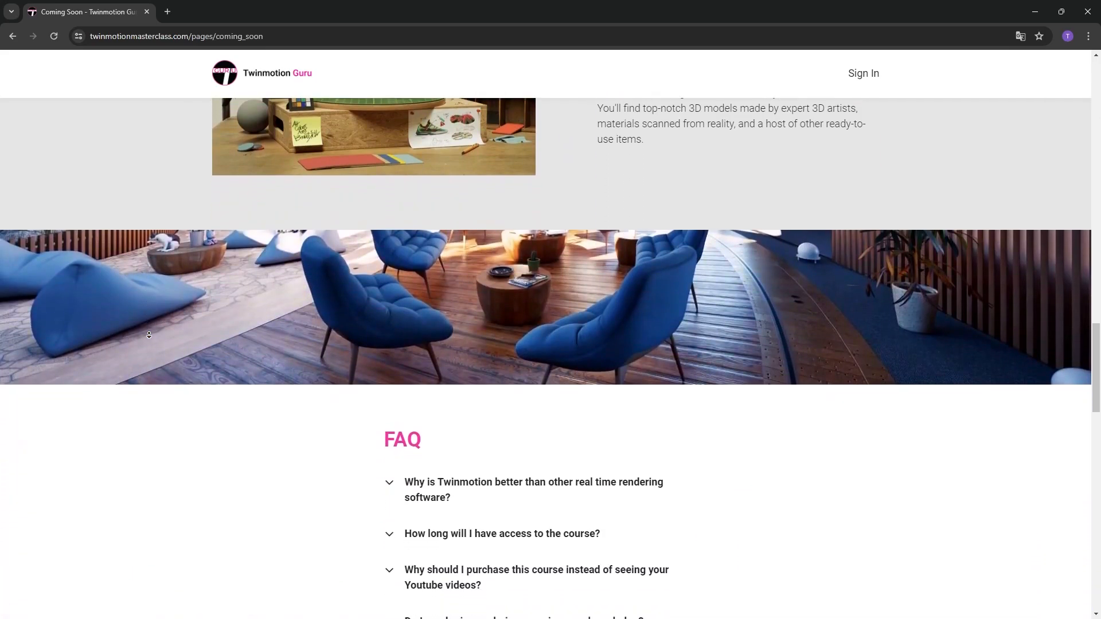
scroll(149, 334, "down", 1)
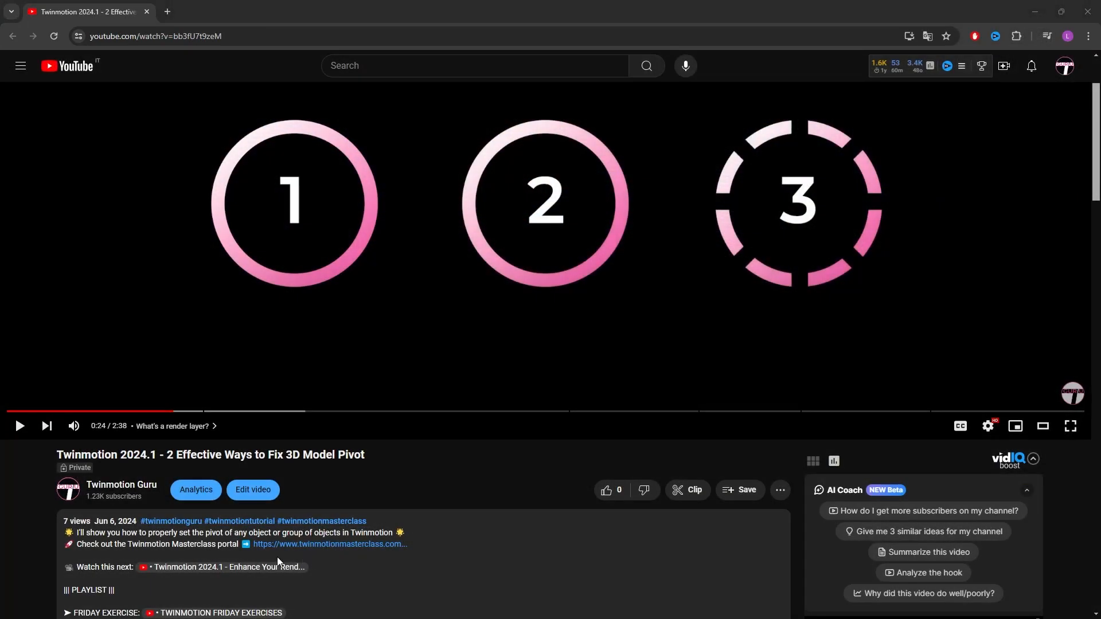
left_click(295, 554)
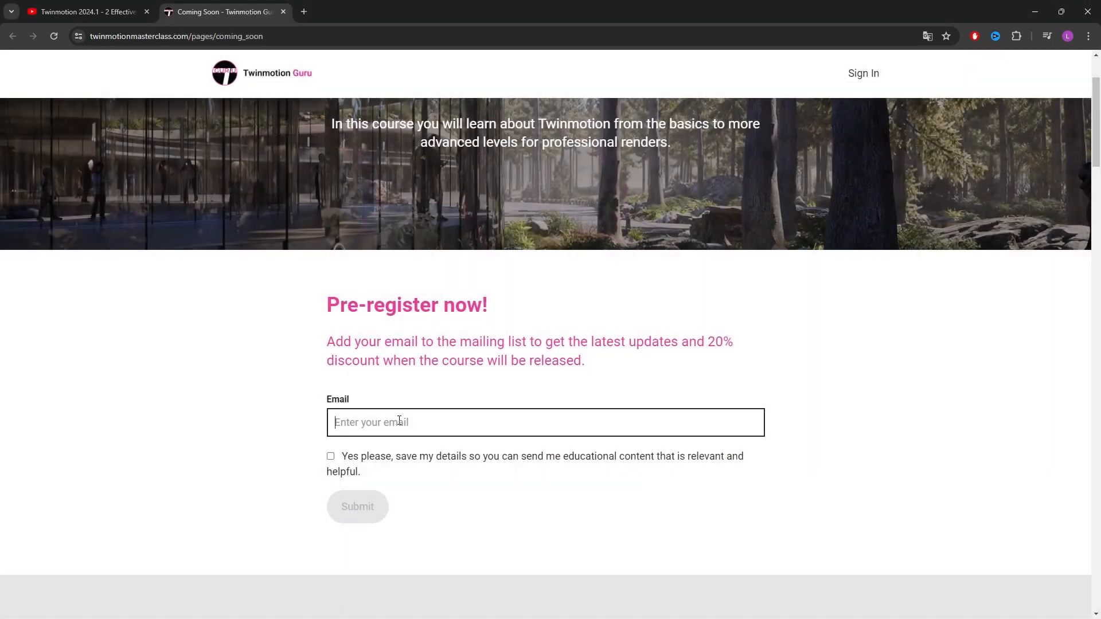
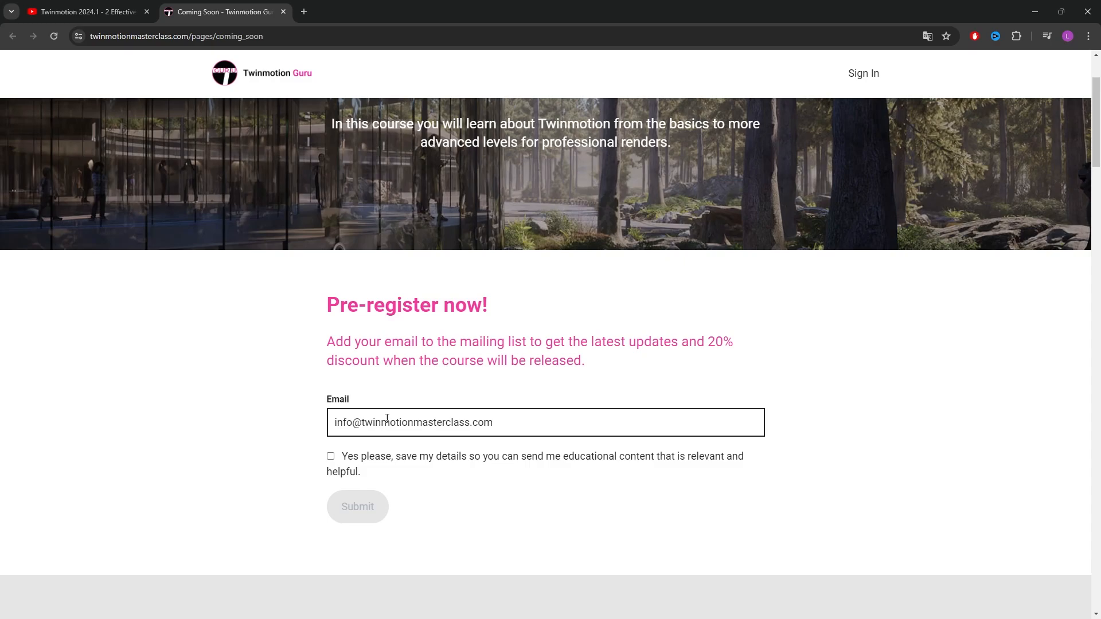
left_click(331, 456)
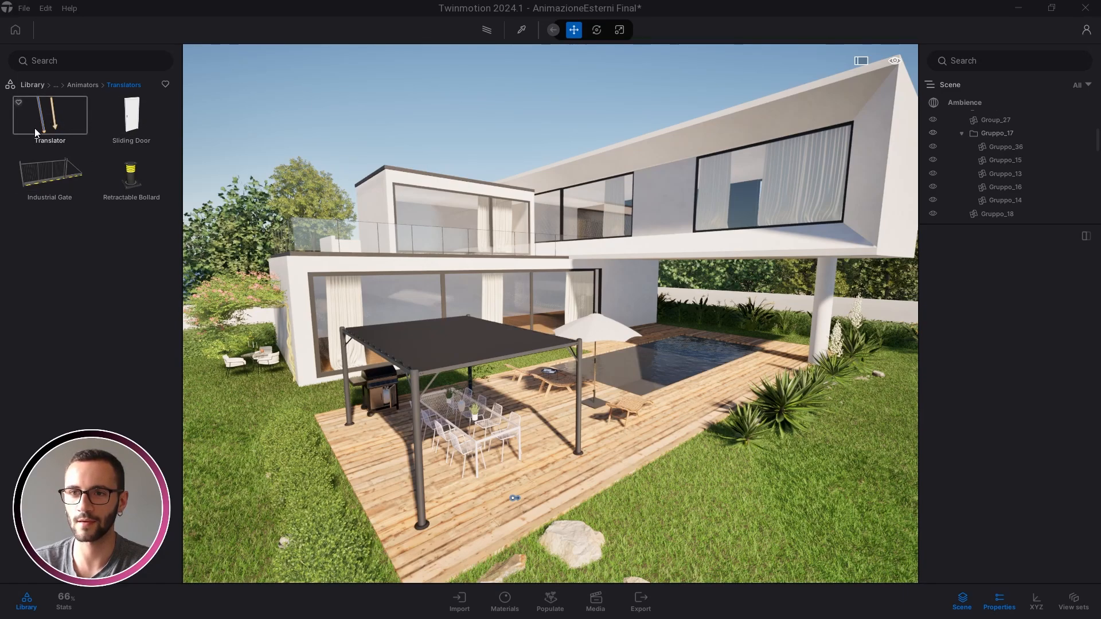
key("s")
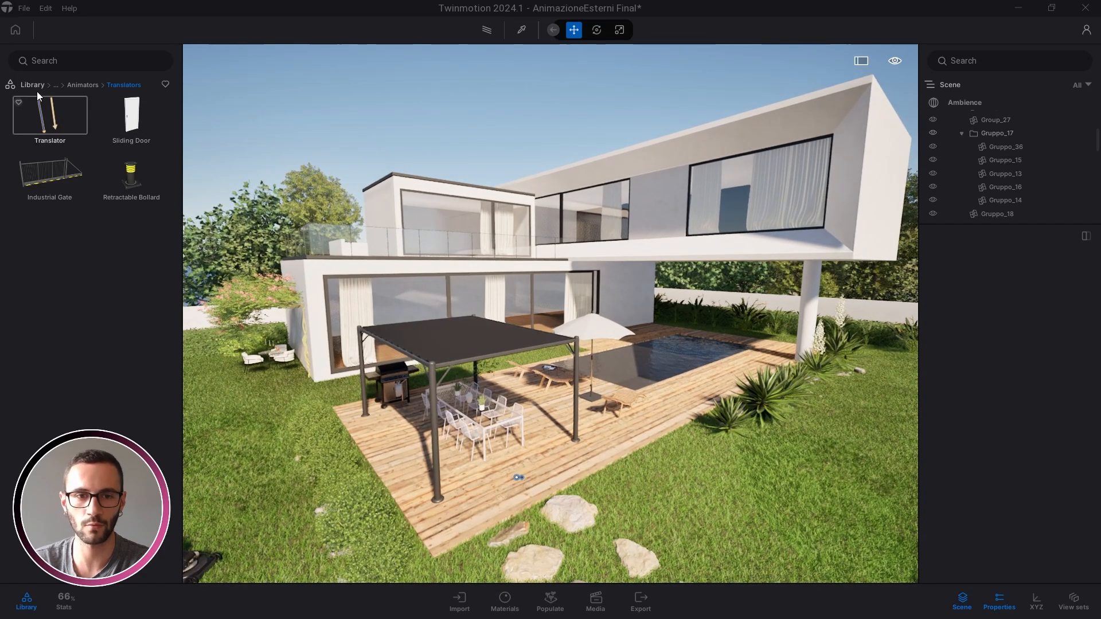
key("d")
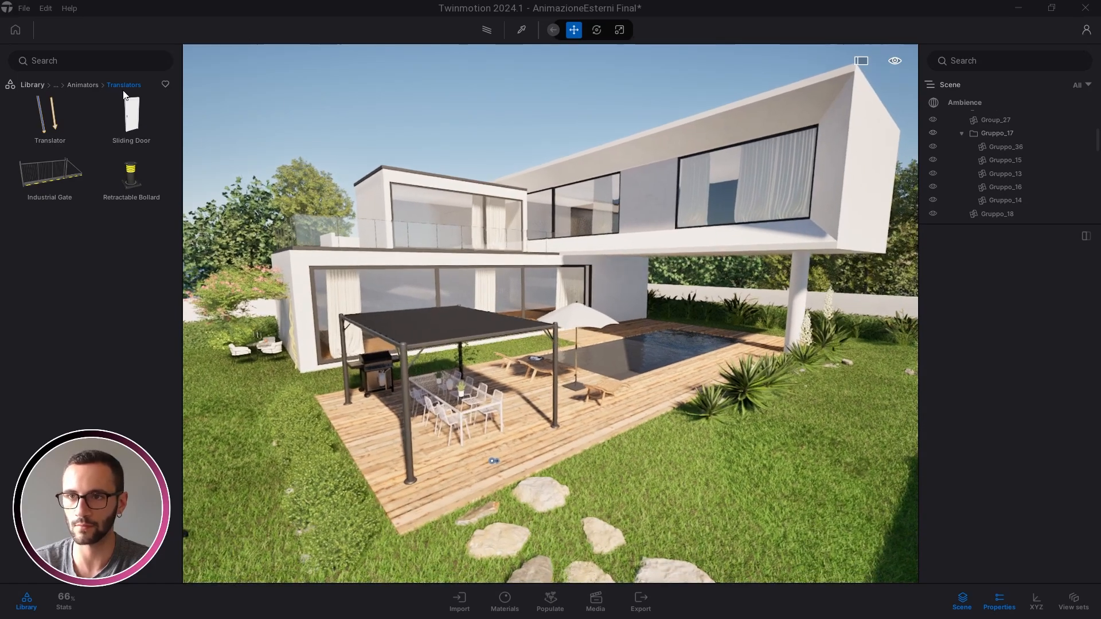
key("w")
left_click(463, 541)
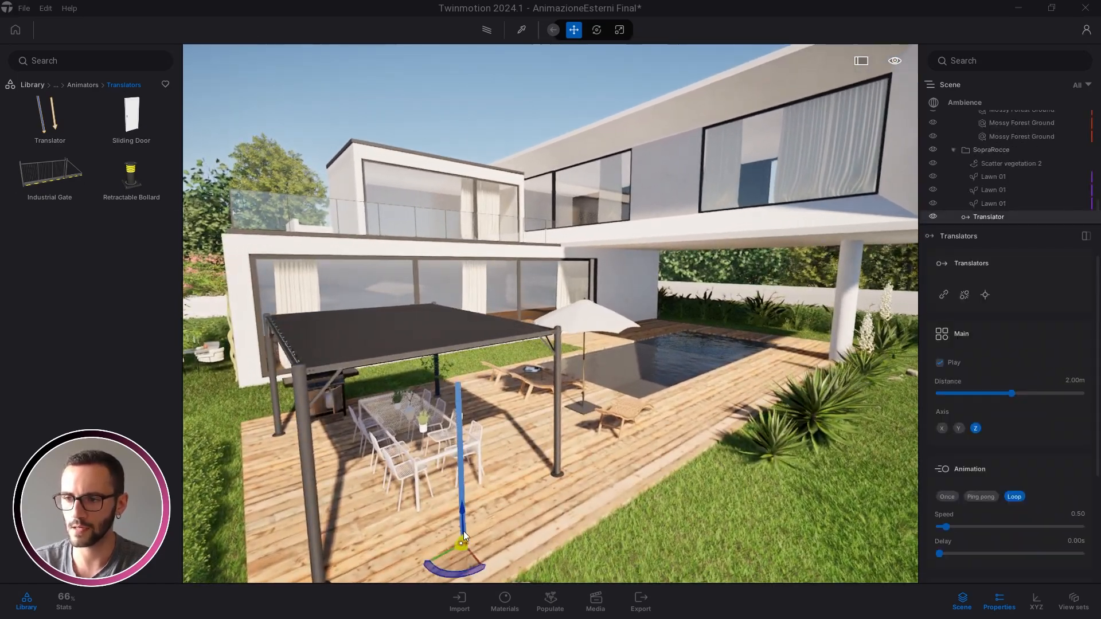
key("q")
left_click(568, 424)
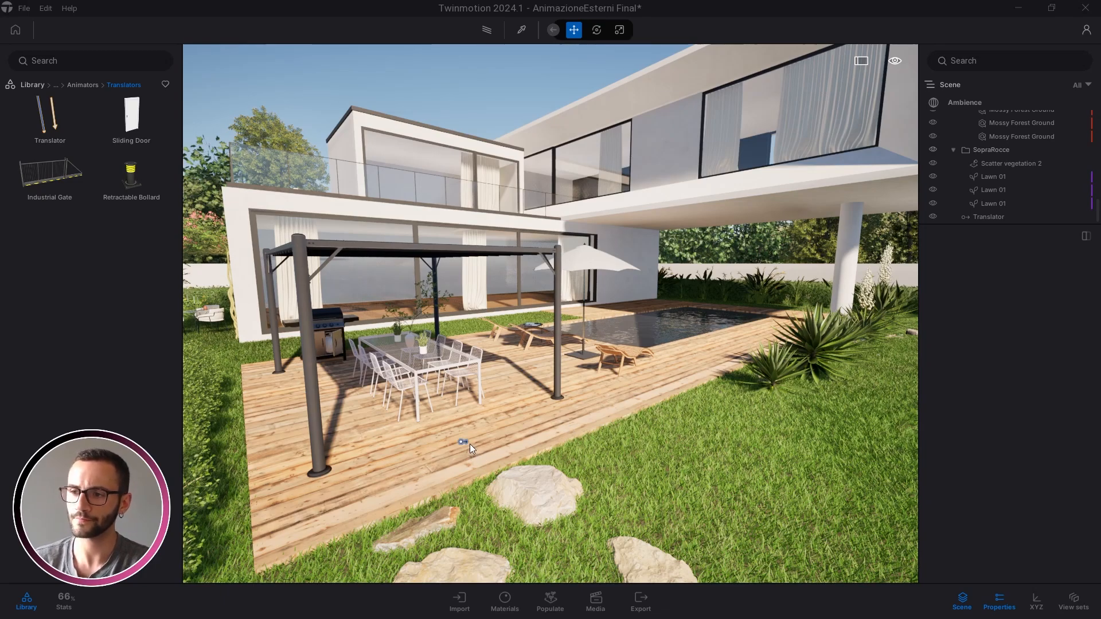
left_click(466, 442)
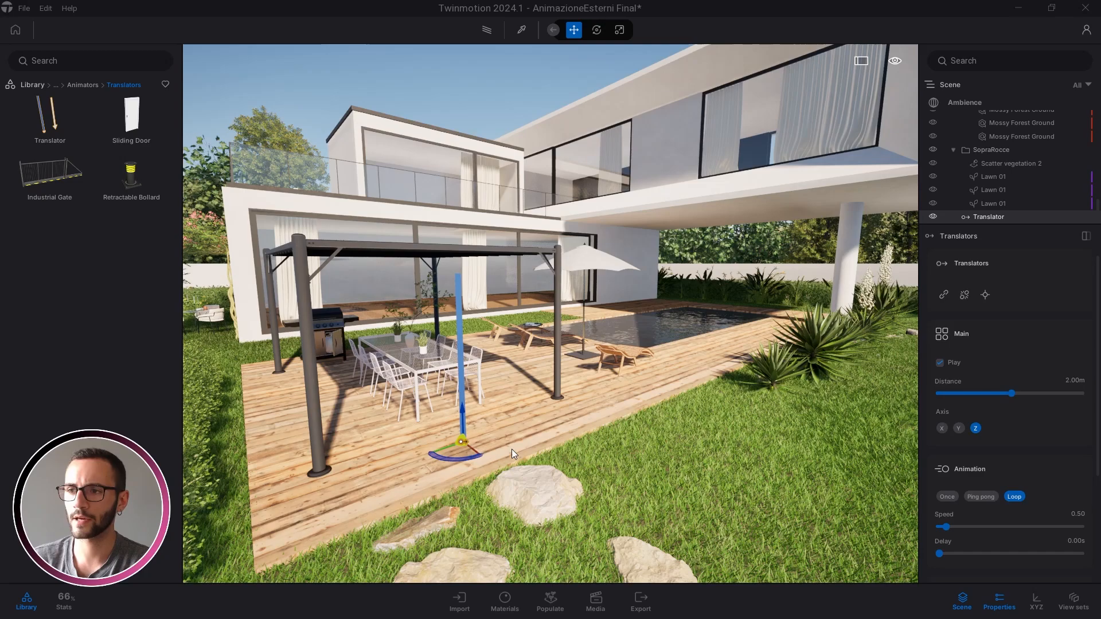
left_click(533, 445)
key("s")
key("a")
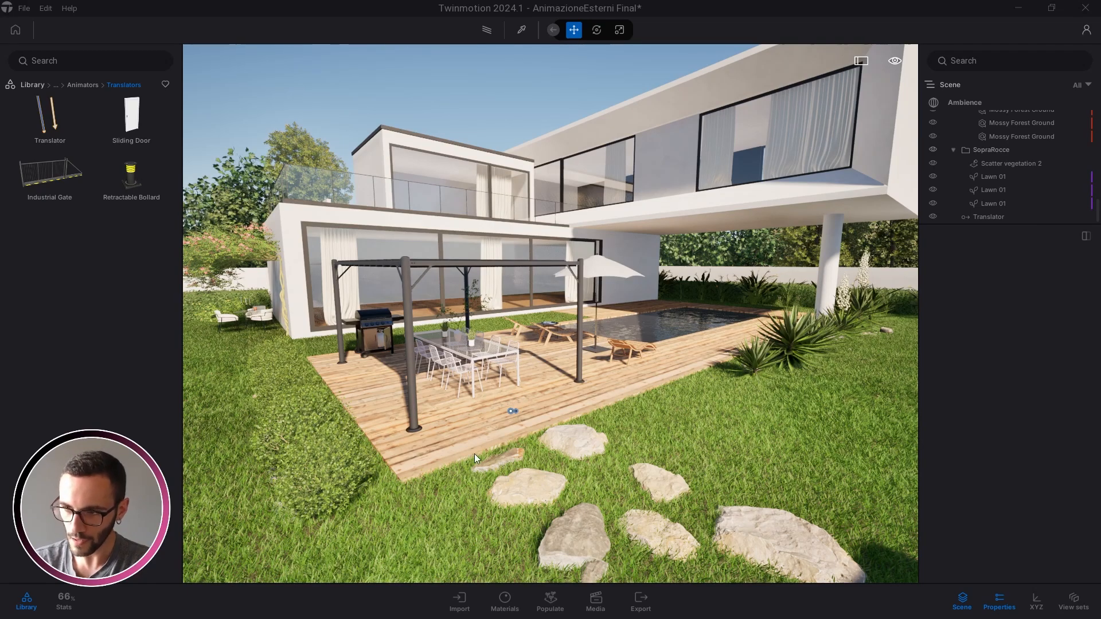
Fly the camera up over the terrace to survey the pergola roof and courtyard
key("a")
right_click_drag(475, 453, 288, 361)
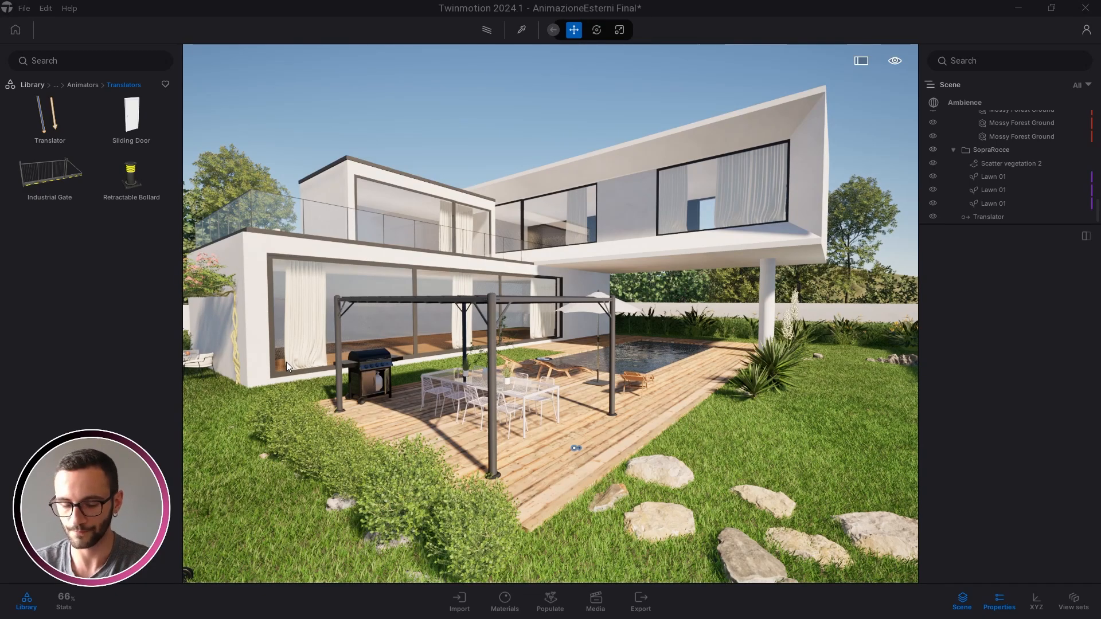
right_click_drag(435, 343, 451, 343)
key("e")
key("d")
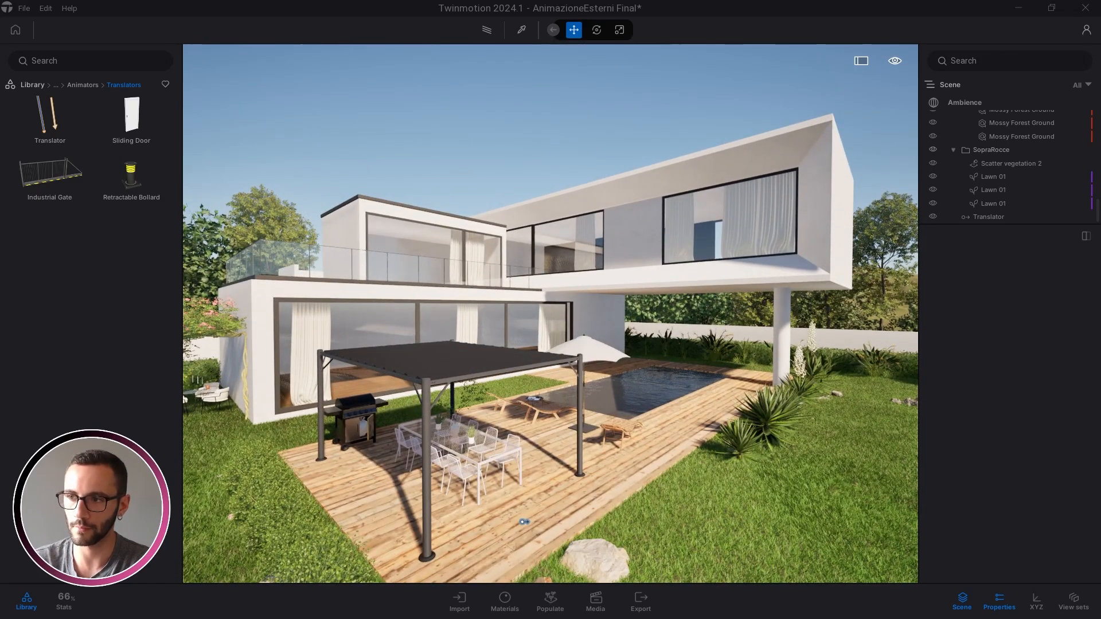
right_click_drag(623, 312, 577, 312)
key("e")
key("w")
key("d")
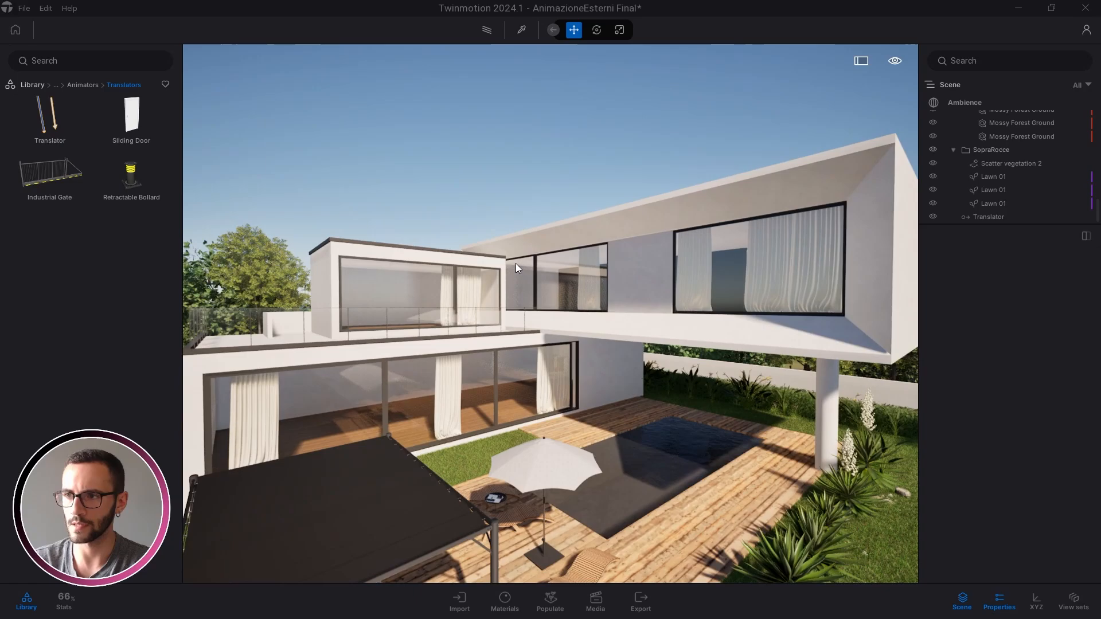
right_click_drag(515, 264, 525, 262)
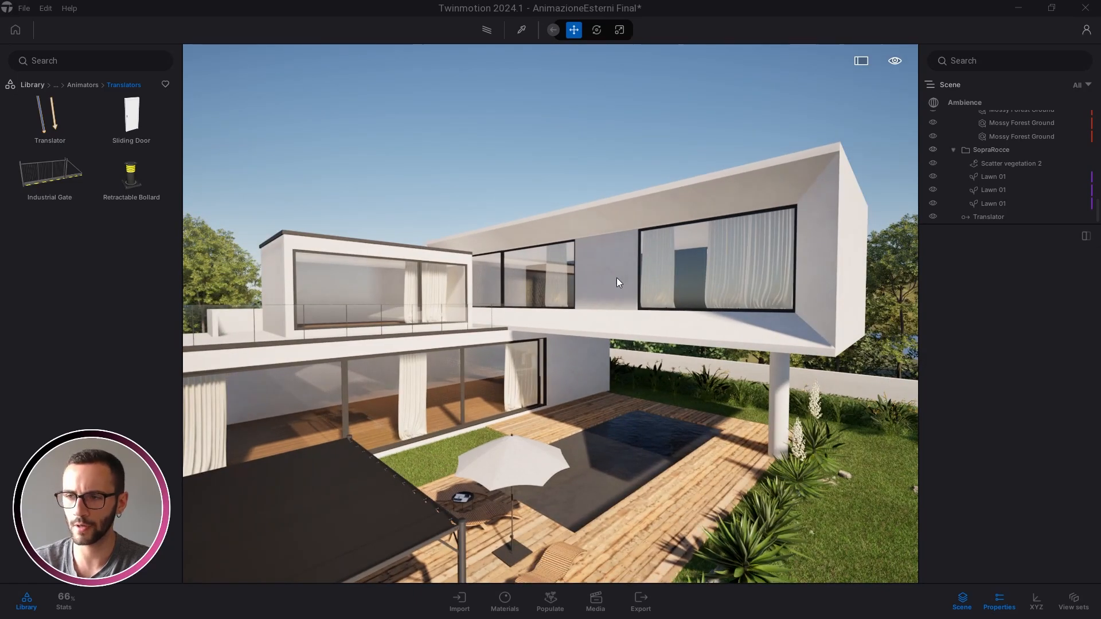
right_click_drag(685, 248, 676, 250)
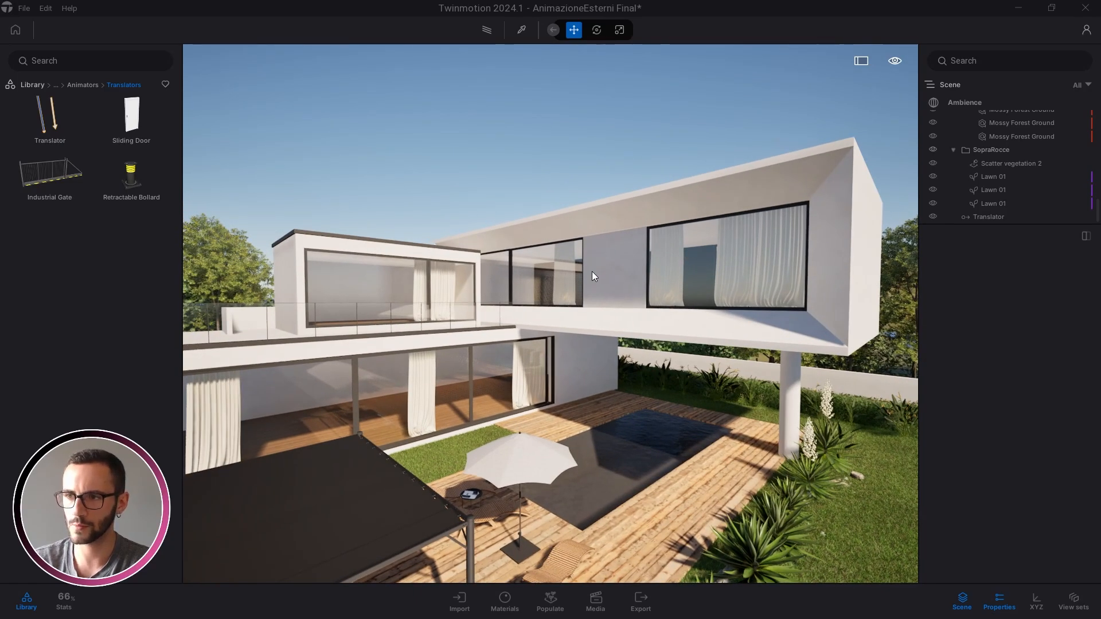
right_click_drag(591, 271, 452, 243)
right_click_drag(514, 363, 518, 339)
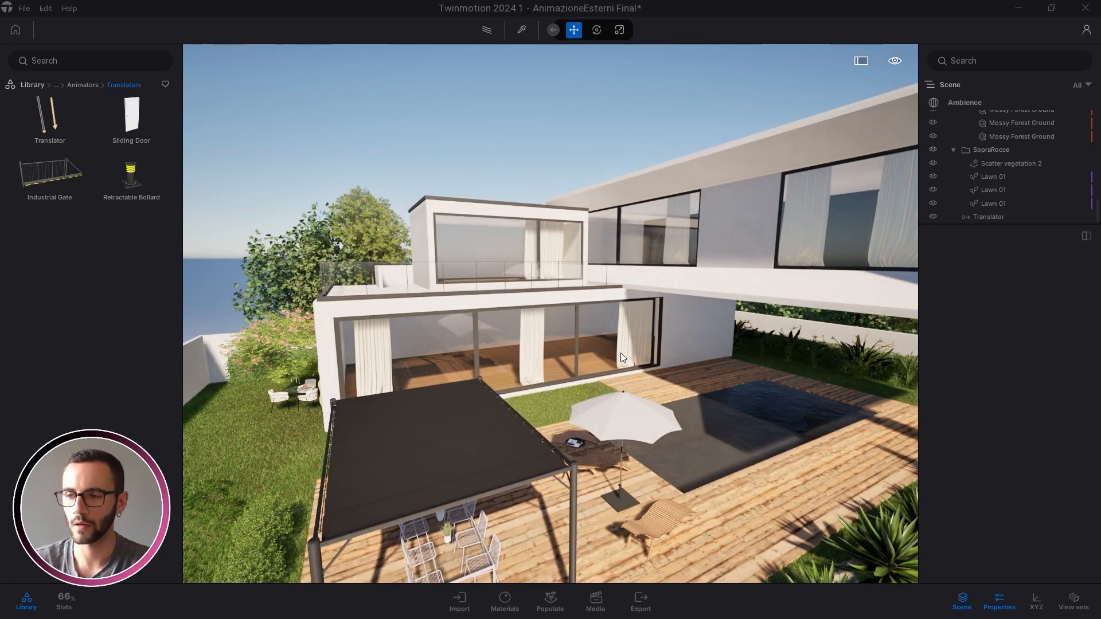
middle_click_drag(620, 353, 577, 318)
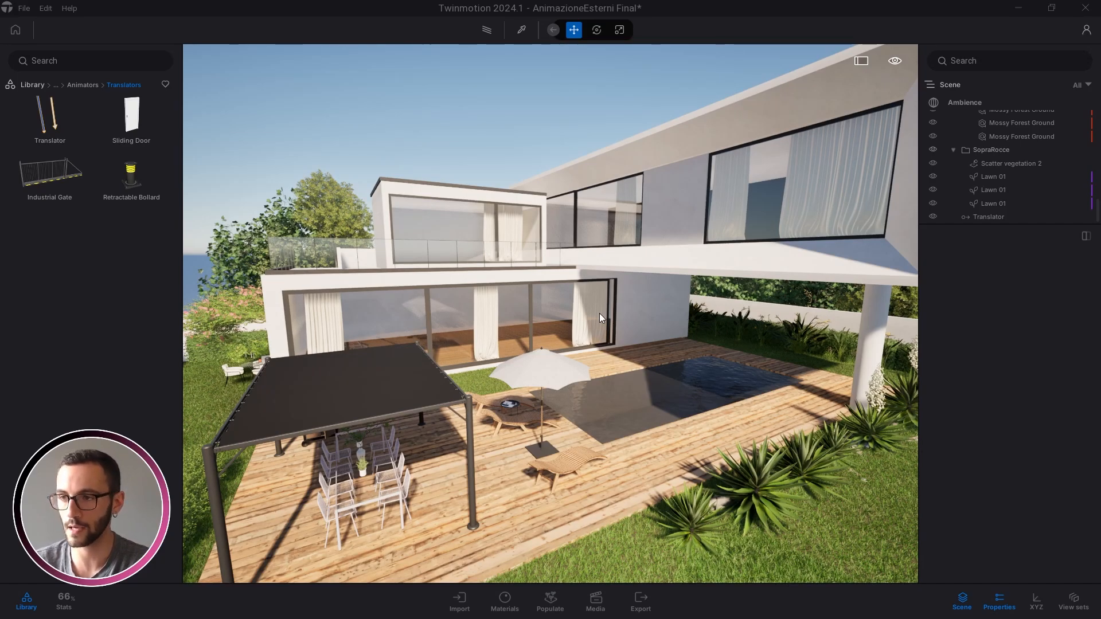
Orbit around the house and pull back to view the villa from below
middle_click_drag(600, 313, 305, 295, "shift")
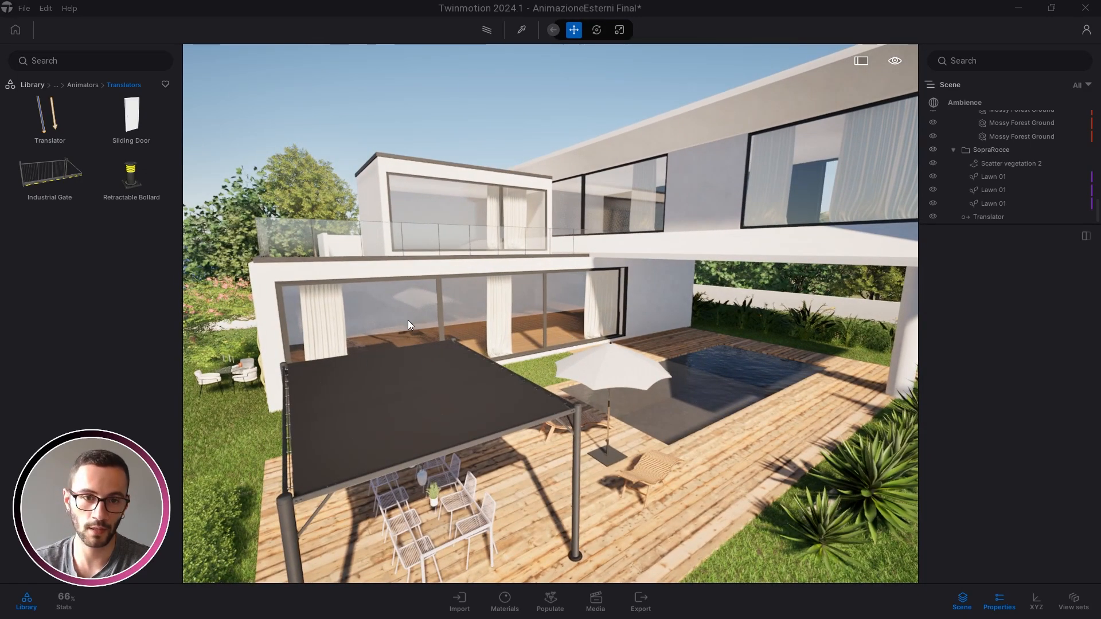
right_click_drag(510, 315, 541, 290)
scroll(540, 290, "down", 3)
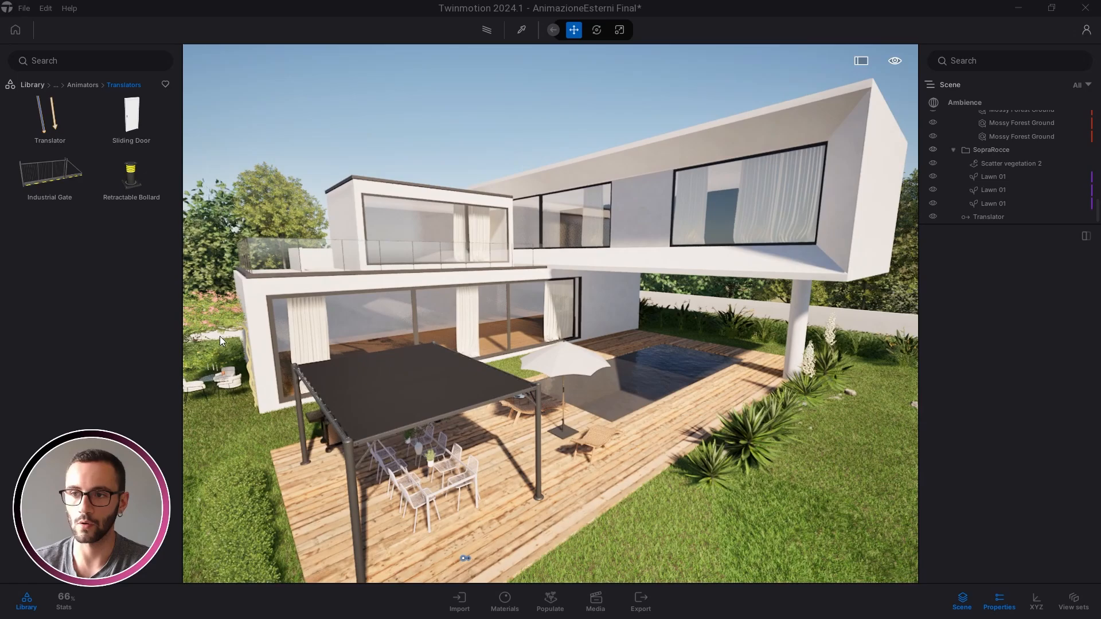
right_click_drag(480, 325, 493, 312)
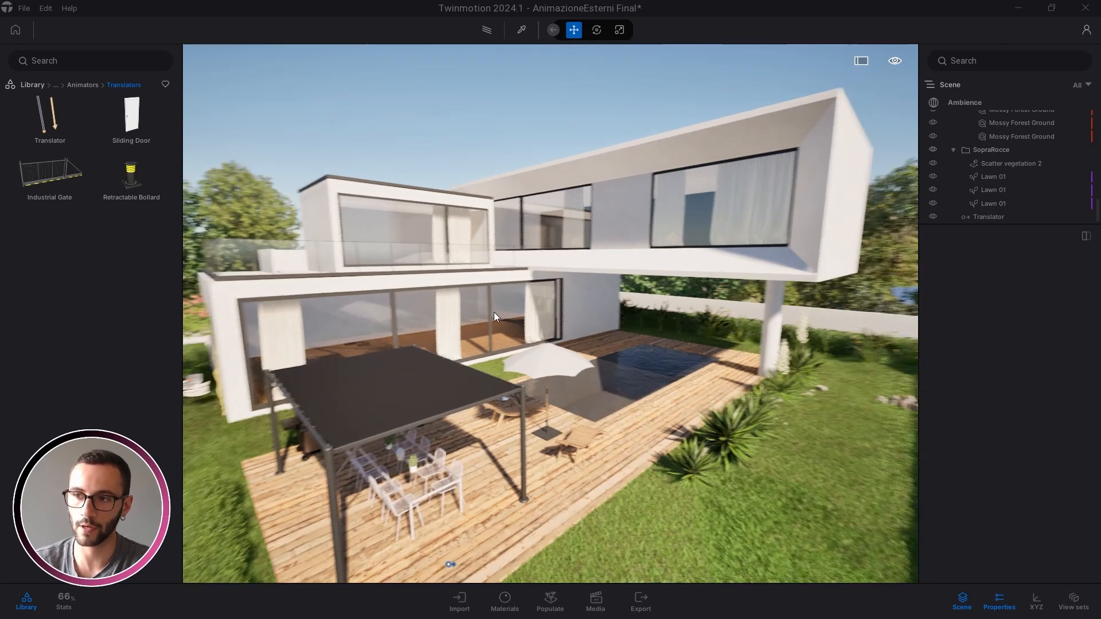
scroll(494, 312, "up", 2)
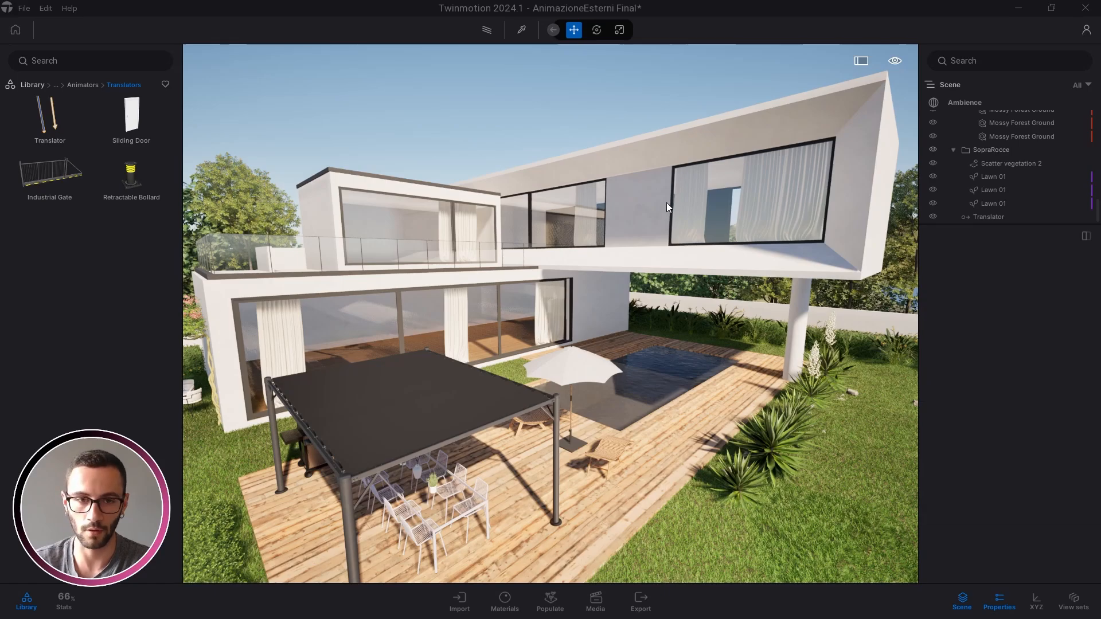
key("q")
key("d")
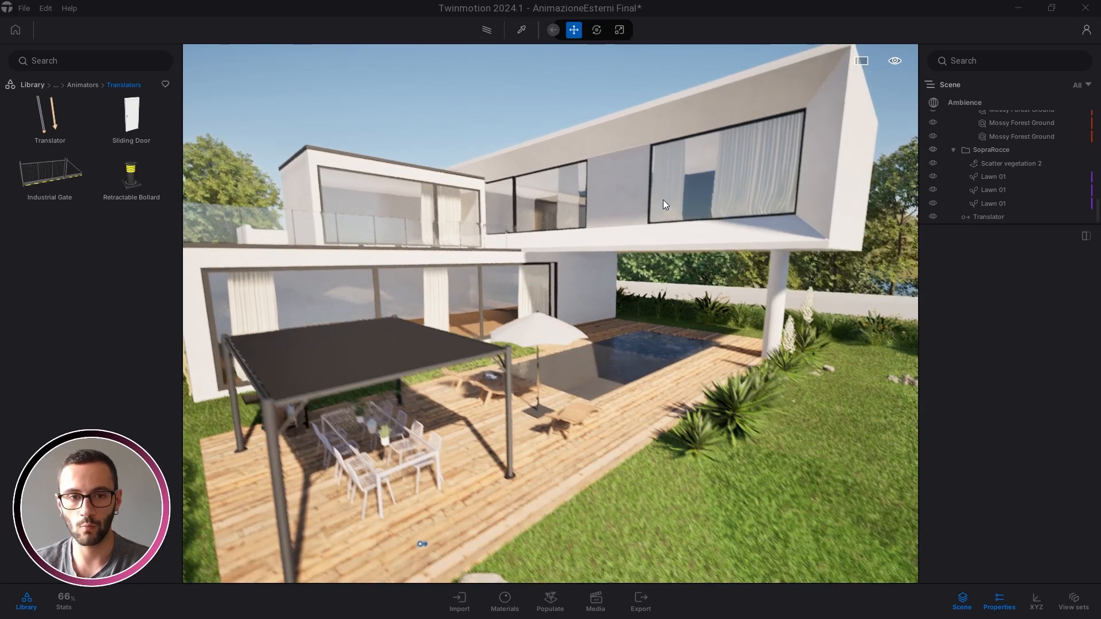
right_click_drag(663, 200, 449, 321)
key("s")
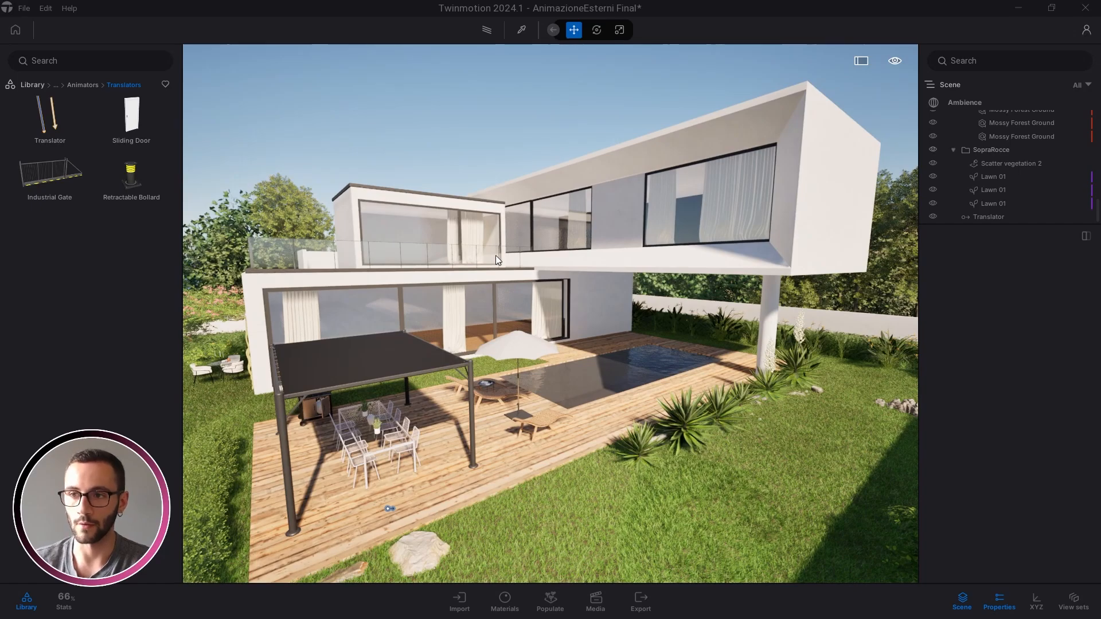
Fly to the deck and select the Translator showing its 2.00 m Z-axis loop
key("w")
key("a")
right_click_drag(546, 351, 428, 487)
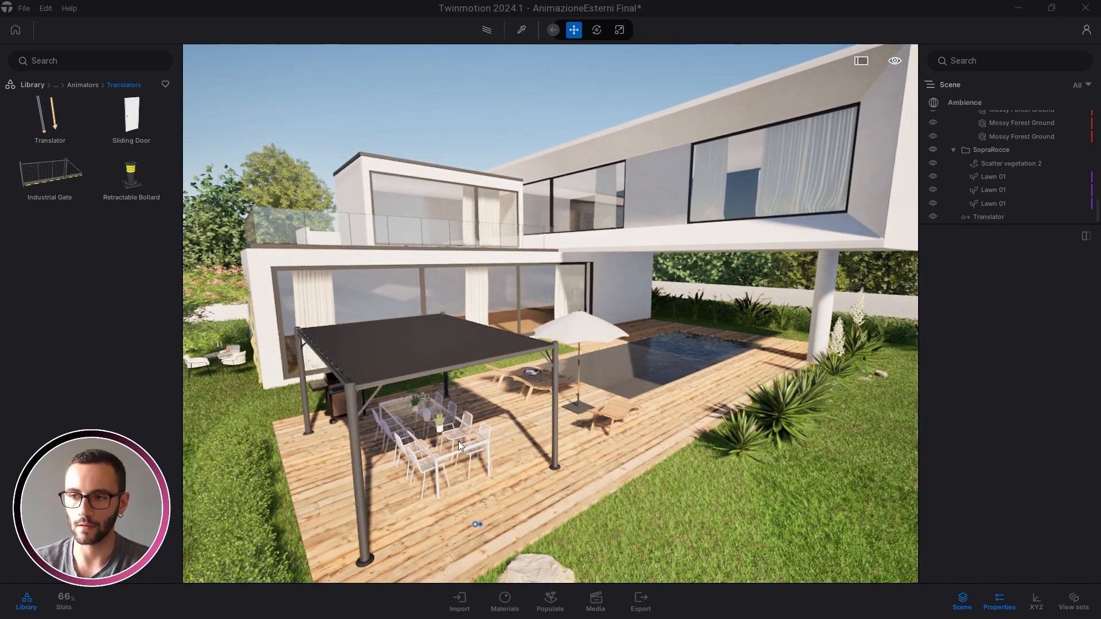
key("s")
key("a")
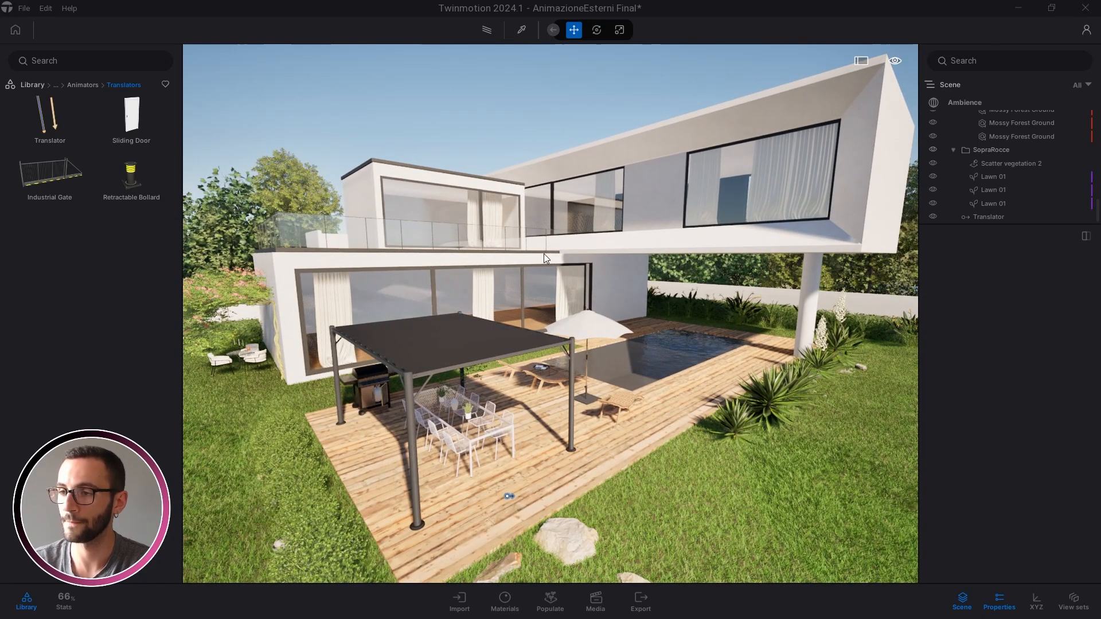
key("w")
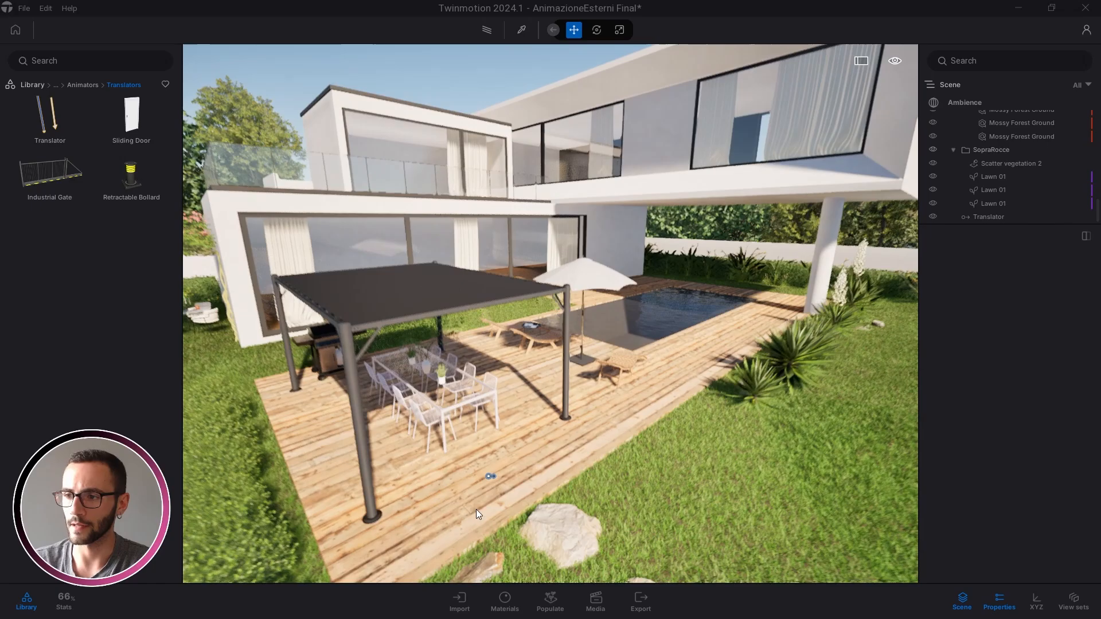
left_click(487, 479)
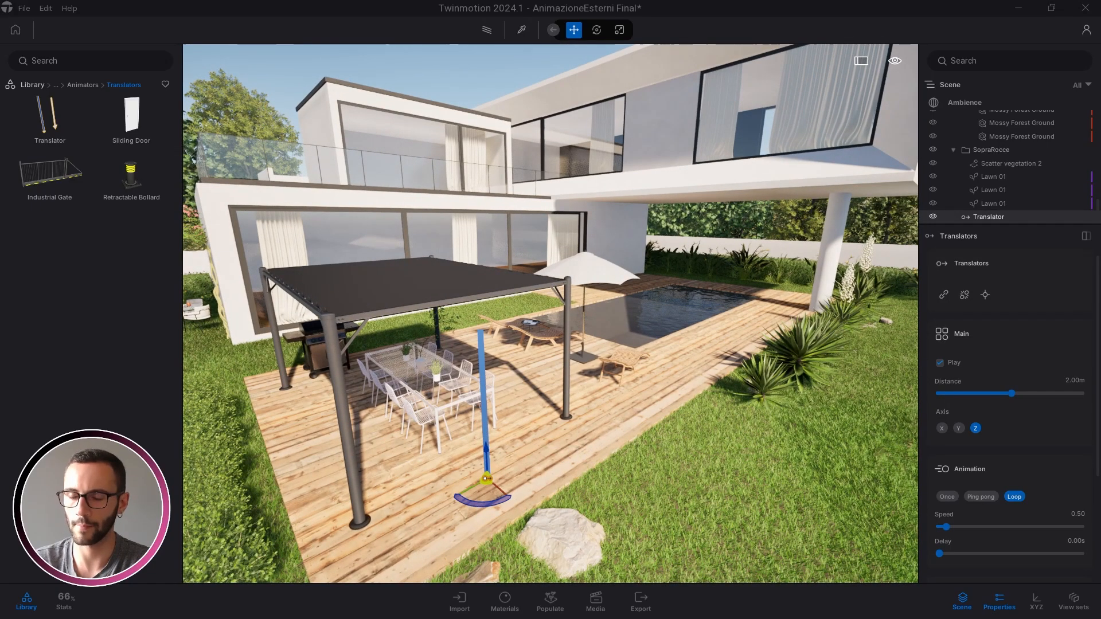
key("s")
key("a")
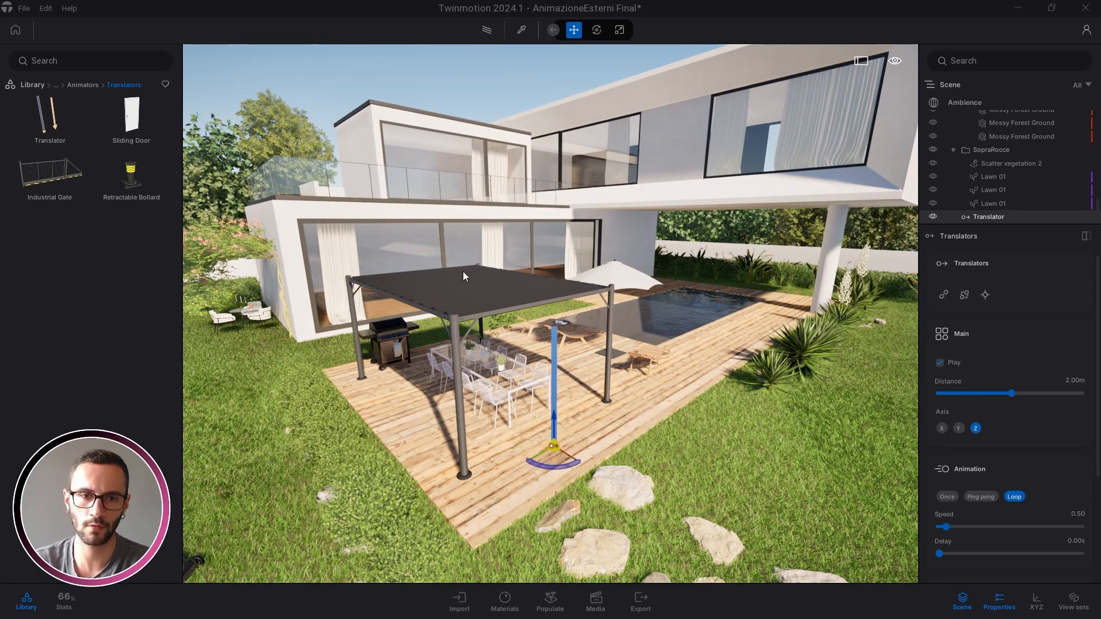
Select the wall piece Gruppo_31 and fly toward the pergola
left_click(287, 260)
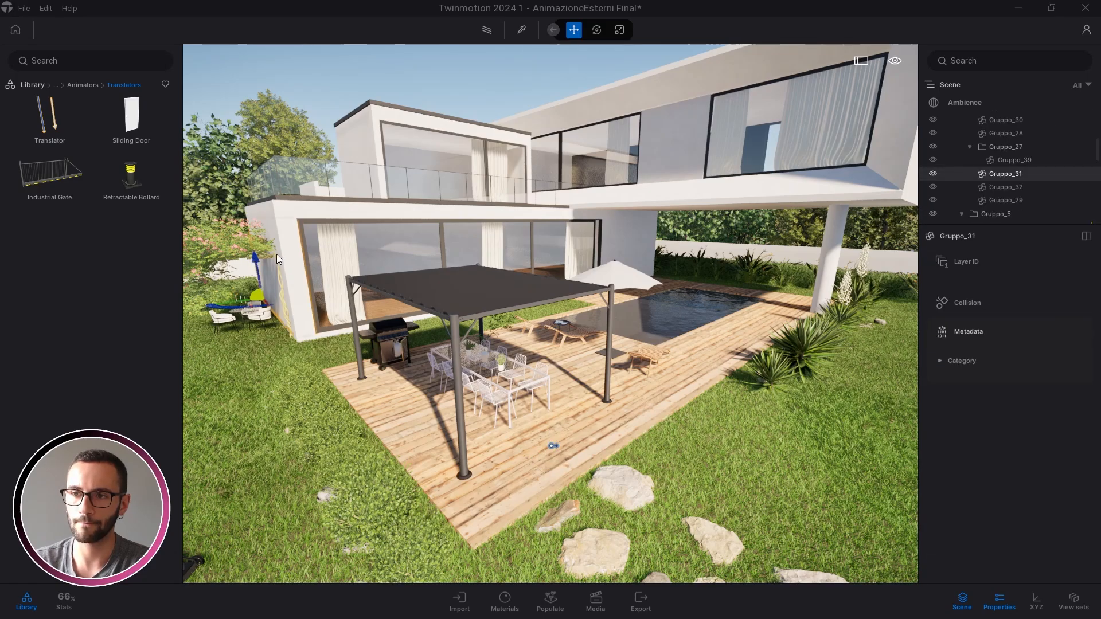
key("w")
key("w")
key("e")
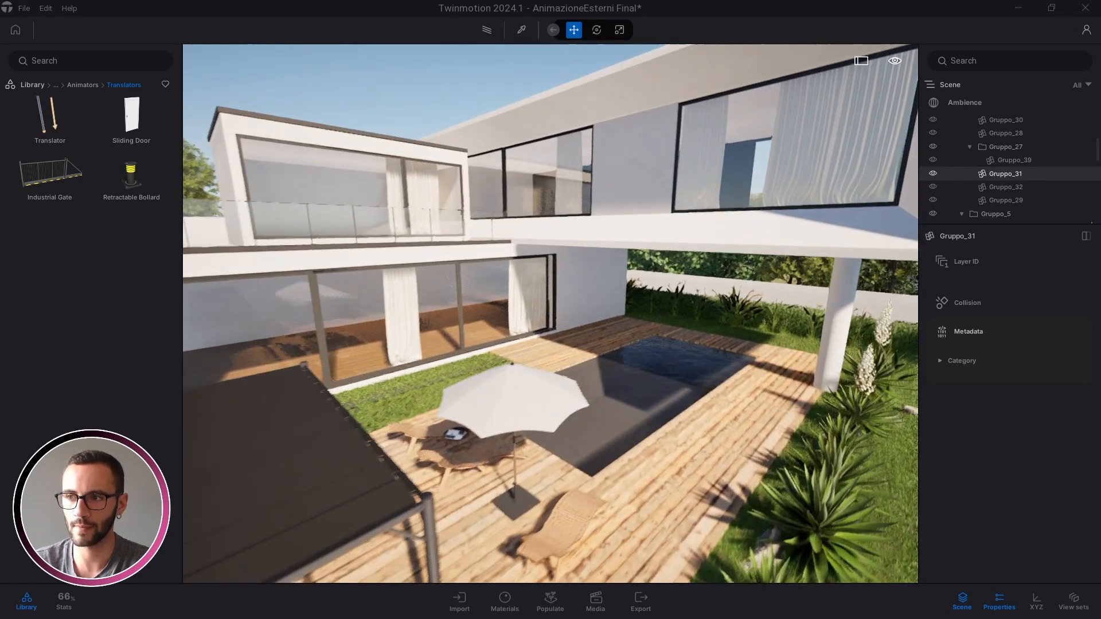
right_click_drag(745, 280, 482, 284)
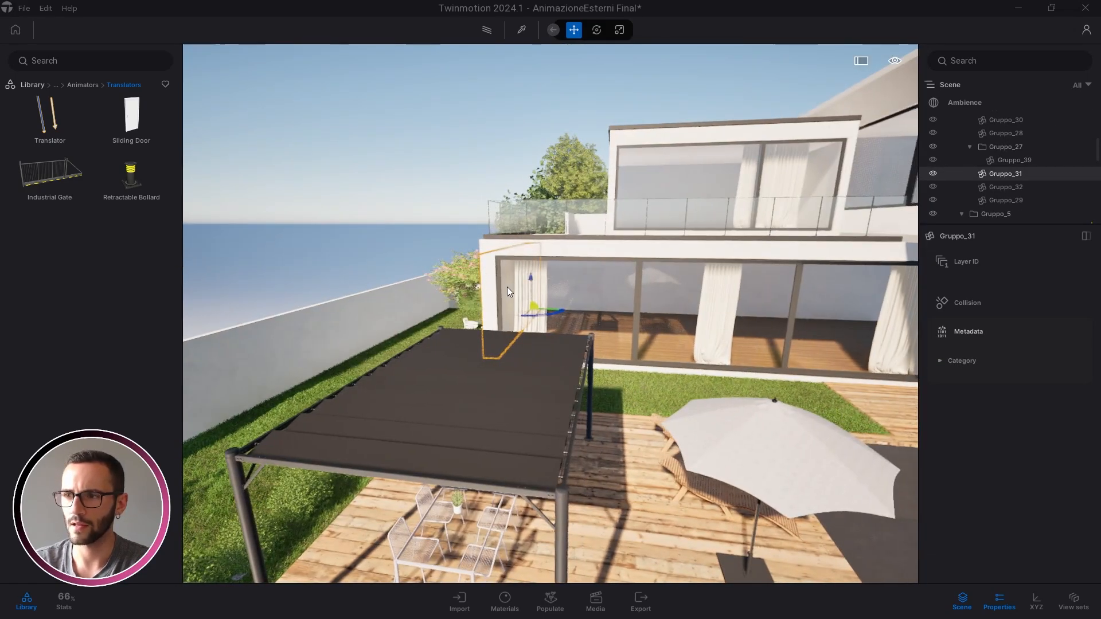
Set the Preferences QUALITY tab to the MEDIUM preset and confirm
left_click(37, 6)
left_click(74, 162)
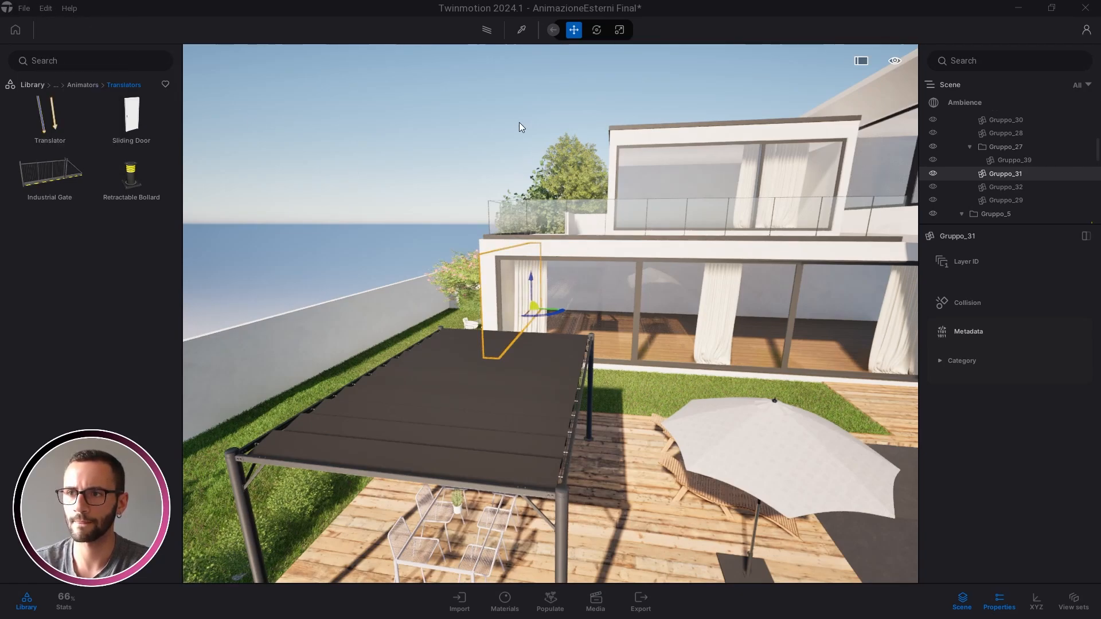
left_click(551, 100)
left_click(363, 265)
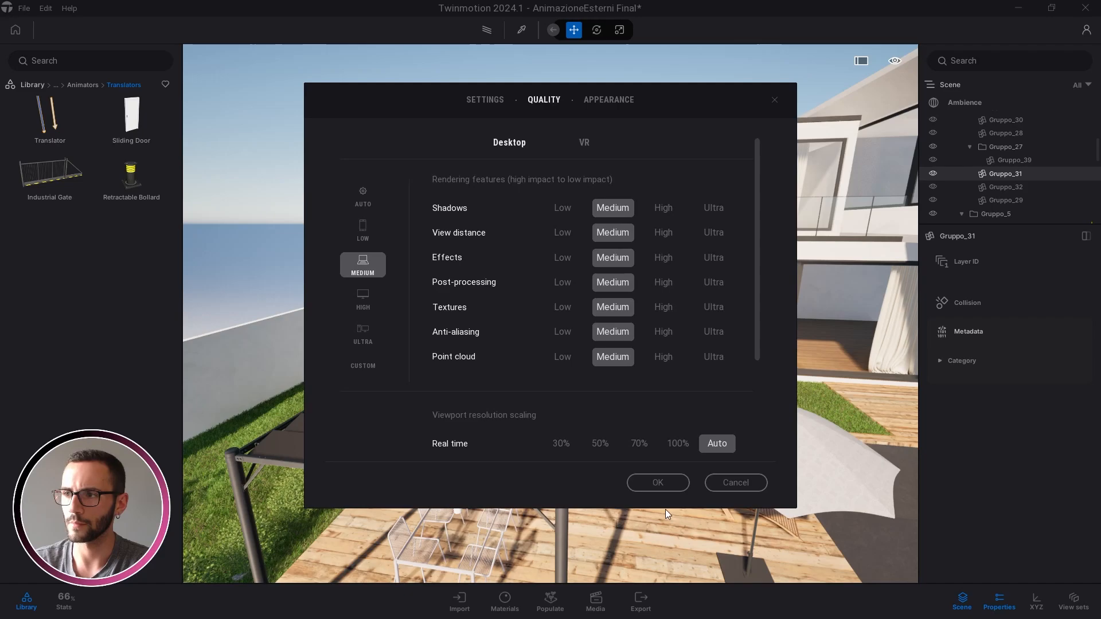
left_click(667, 487)
key("Escape")
right_click_drag(529, 372, 560, 342)
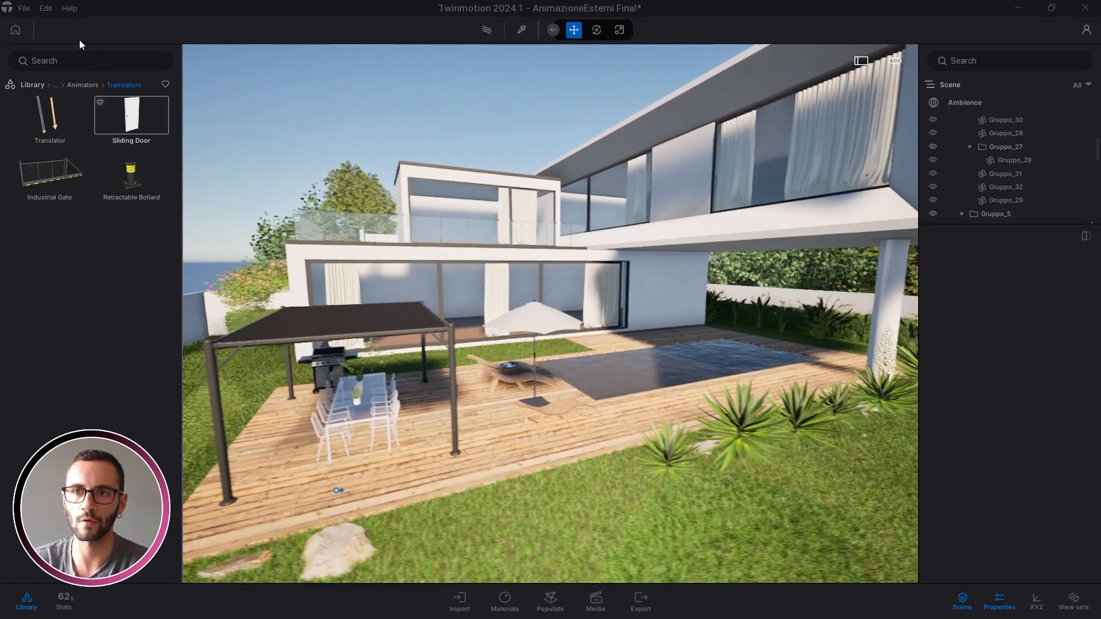
Fly the camera around the pool and back toward the house facade
key("w")
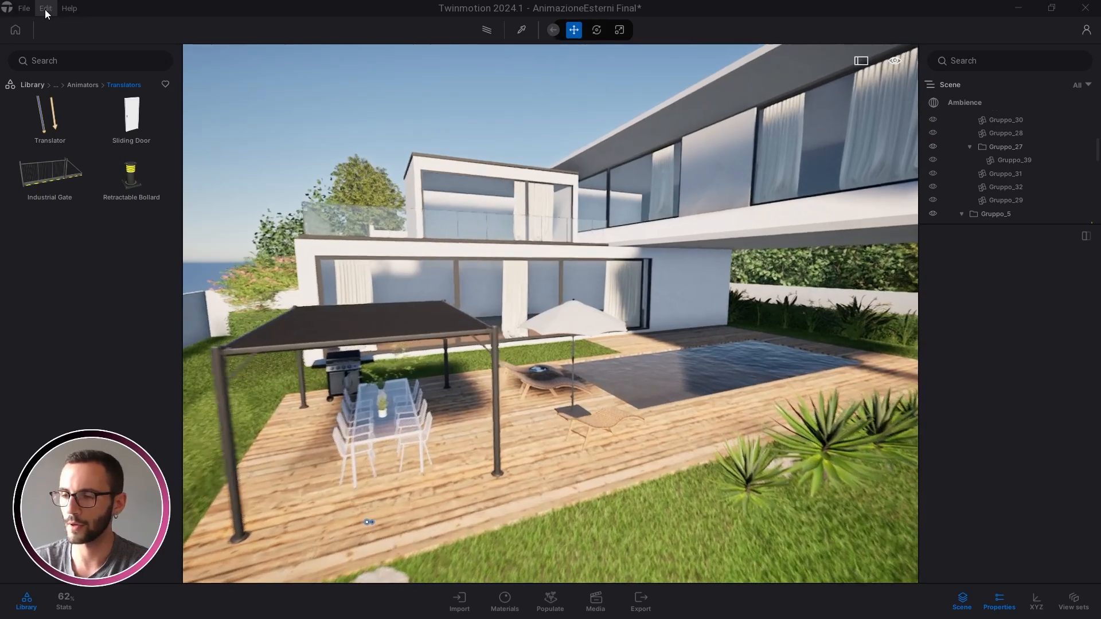
key("d")
key("w")
key("d")
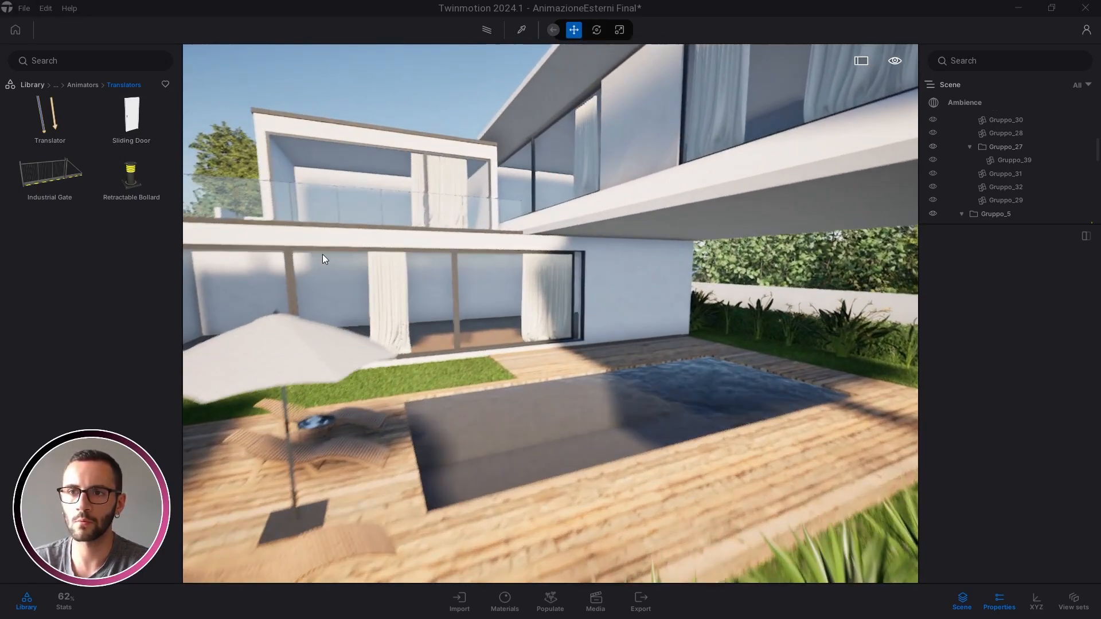
key("s")
key("a")
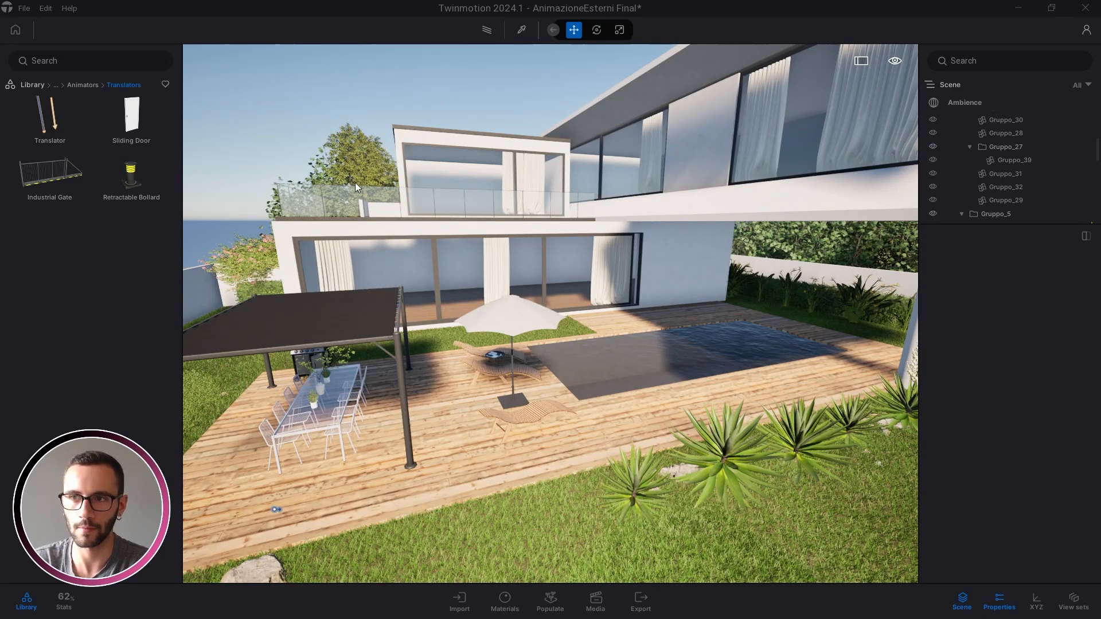
key("w")
key("d")
key("s")
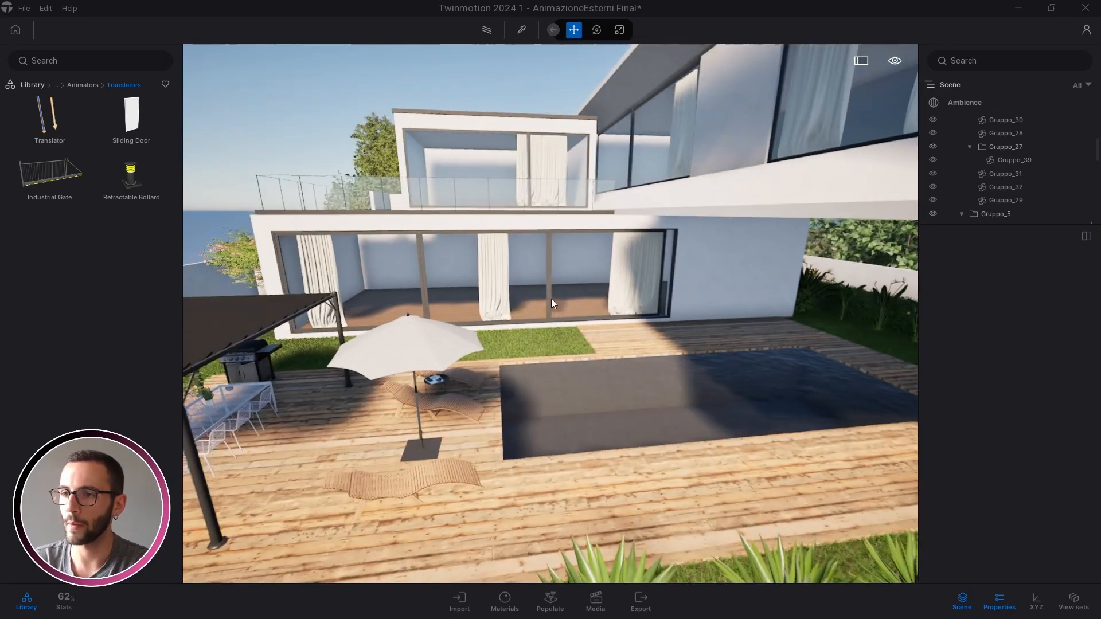
key("w")
key("a")
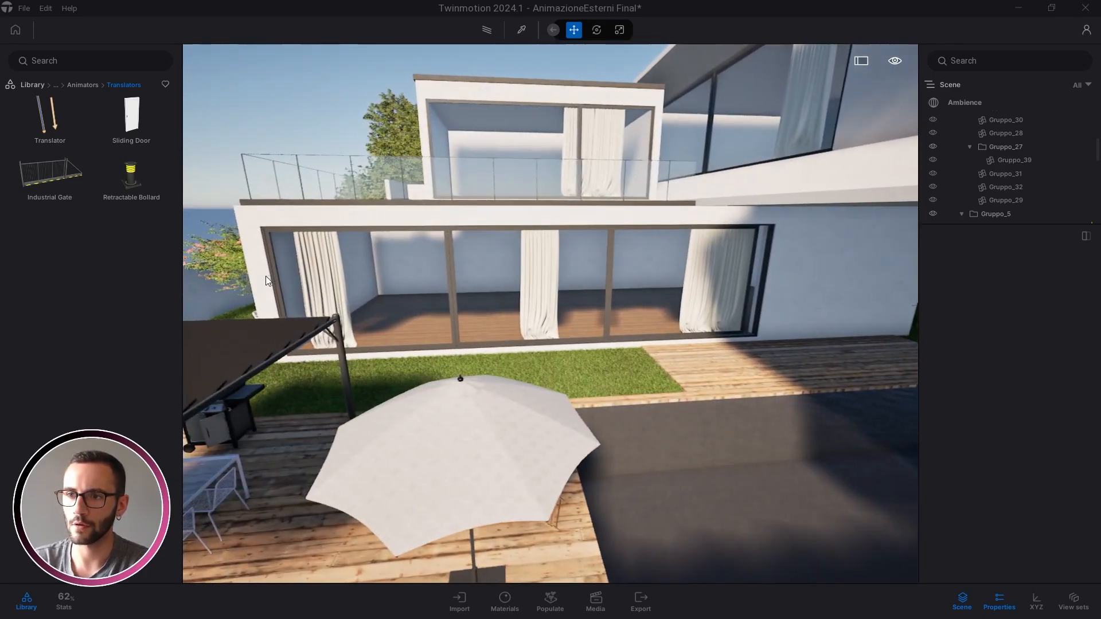
Inspect the wall groups Gruppo_31, Gruppo_29 and Gruppo_30 by selecting each
left_click(262, 277)
key("d")
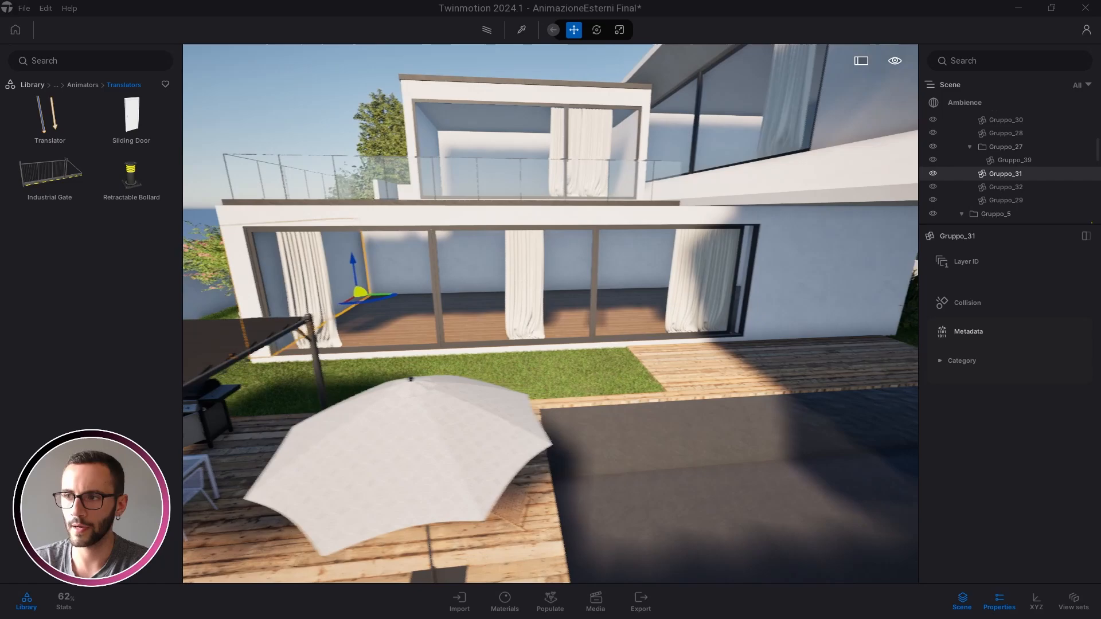
key("w")
left_click(605, 296)
key("d")
key("w")
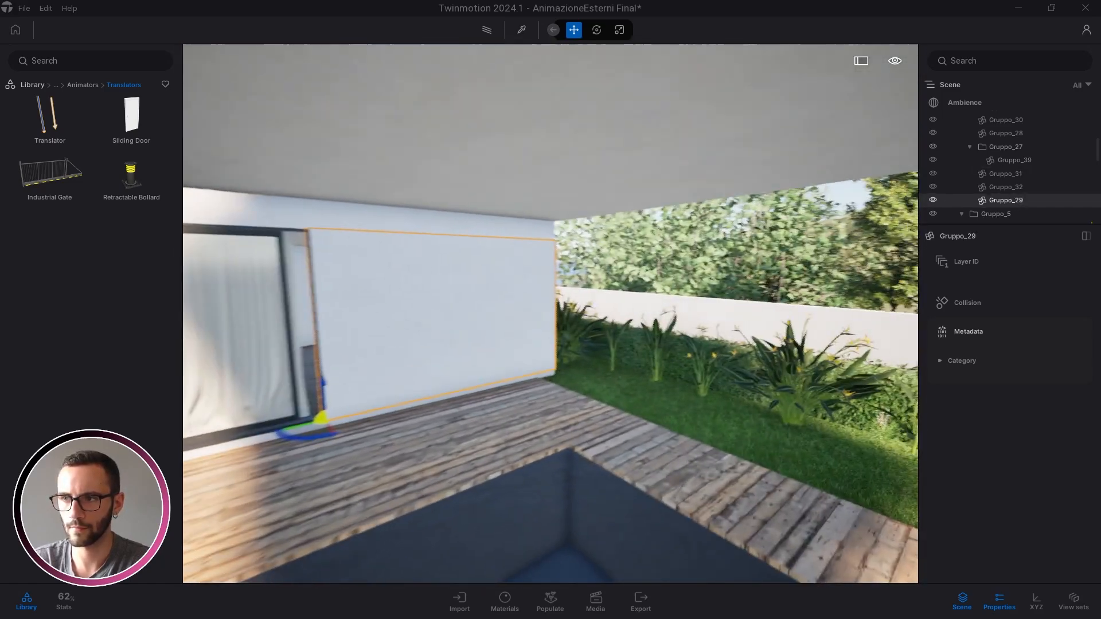
right_click_drag(604, 292, 584, 298)
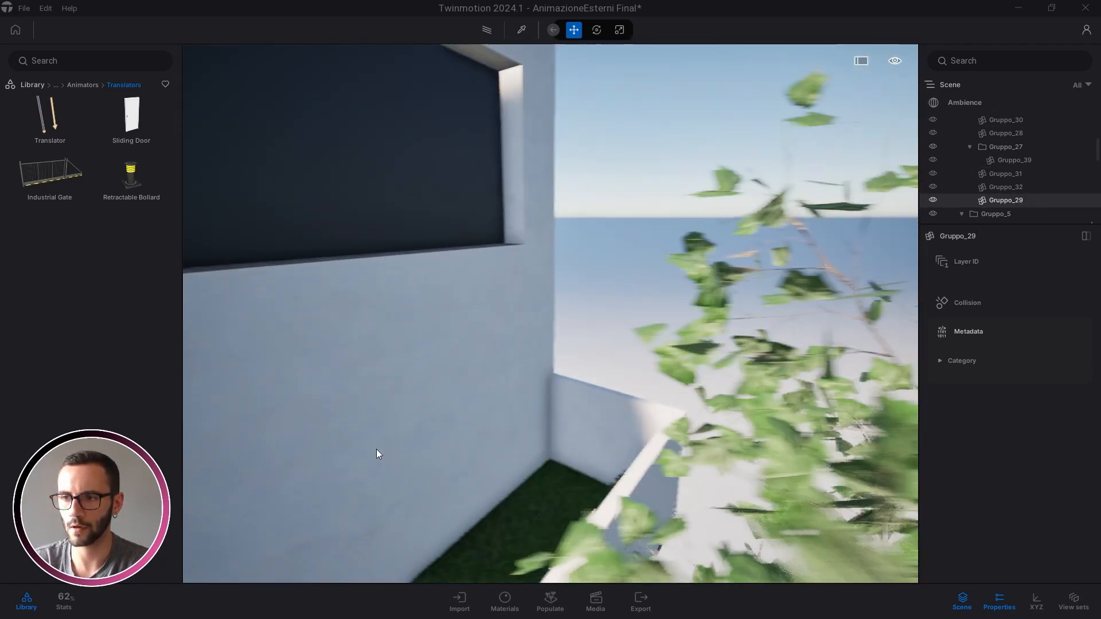
left_click(382, 448)
Inspect Gruppo_32, the glazed doors Gruppo_39 and the glazed wall Gruppo_28
key("s")
right_click_drag(578, 360, 544, 360)
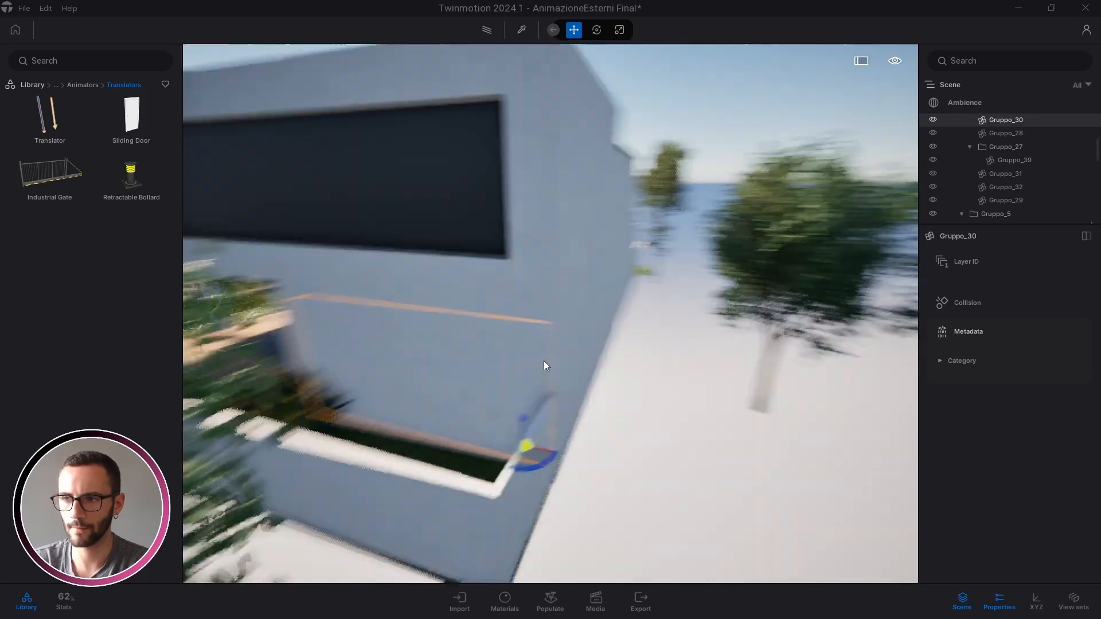
left_click(531, 321)
key("s")
right_click_drag(531, 321, 572, 420)
key("a")
key("w")
left_click(463, 370)
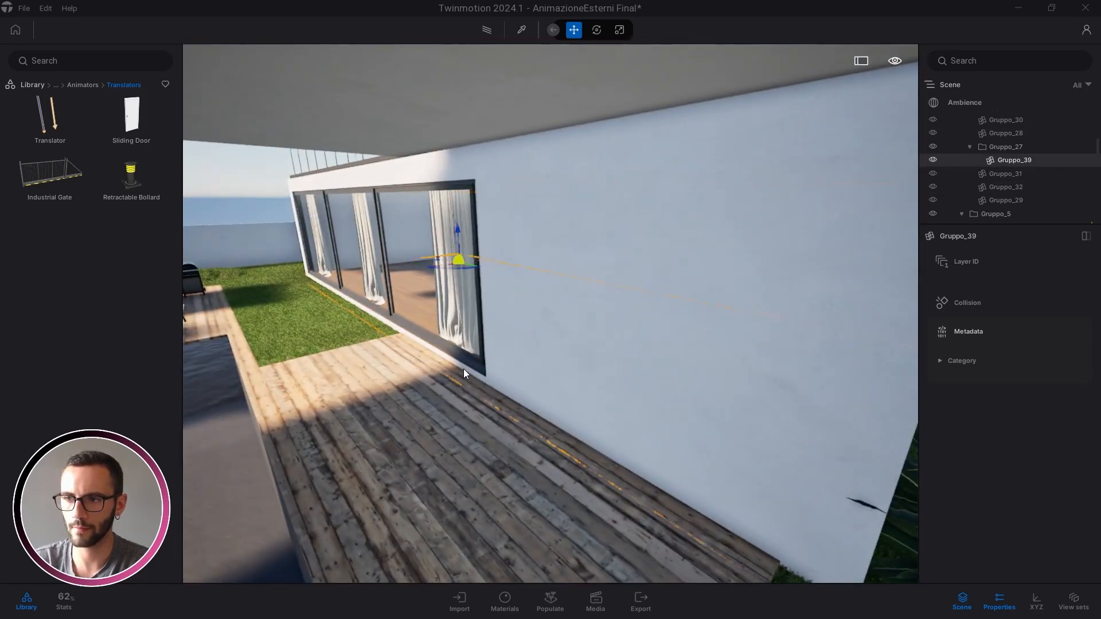
key("a")
right_click_drag(463, 370, 466, 331)
left_click(523, 269)
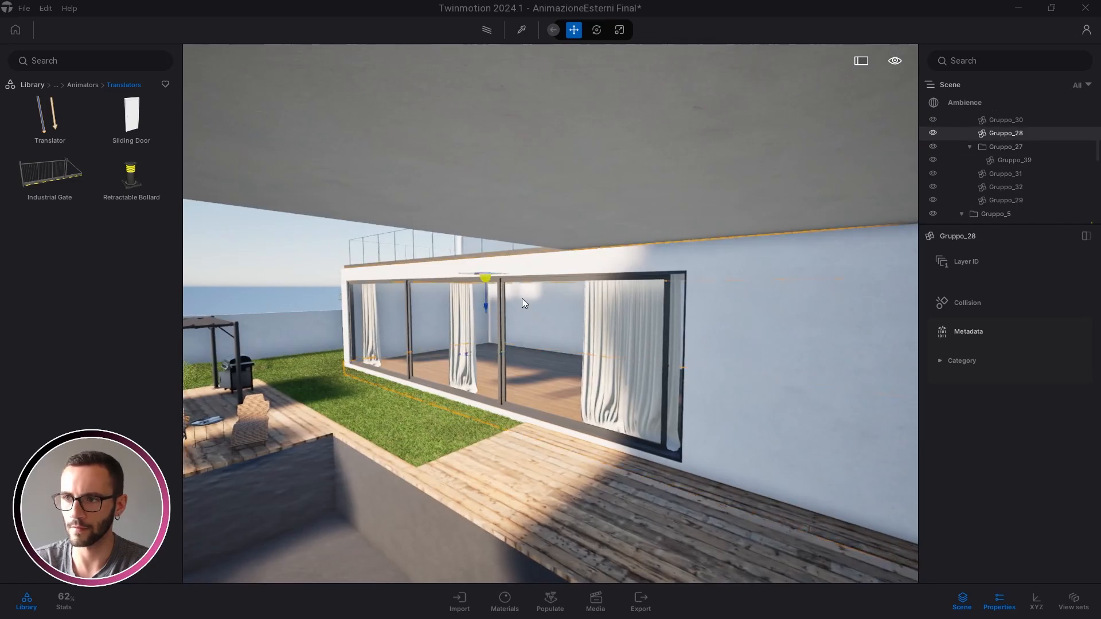
Drag a second Translator onto the deck edge by the stepping stones
key("s")
key("a")
right_click_drag(522, 300, 450, 360)
key("w")
left_click_drag(442, 356, 470, 362)
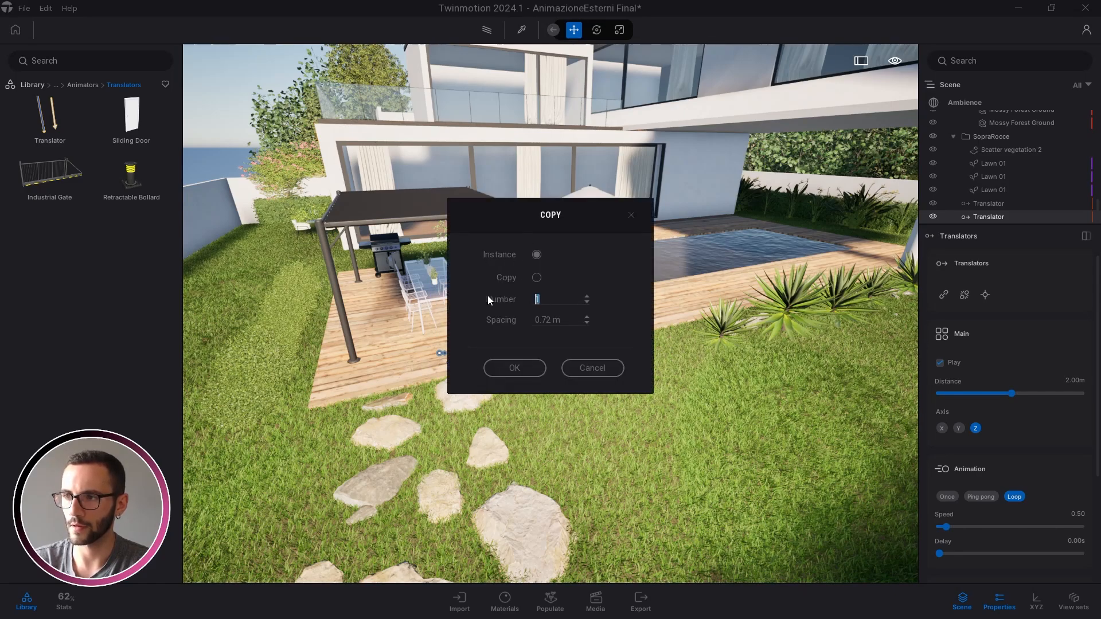
Make four copies of the Translator, then try moving two of them and undo it
type("4")
left_click(537, 370)
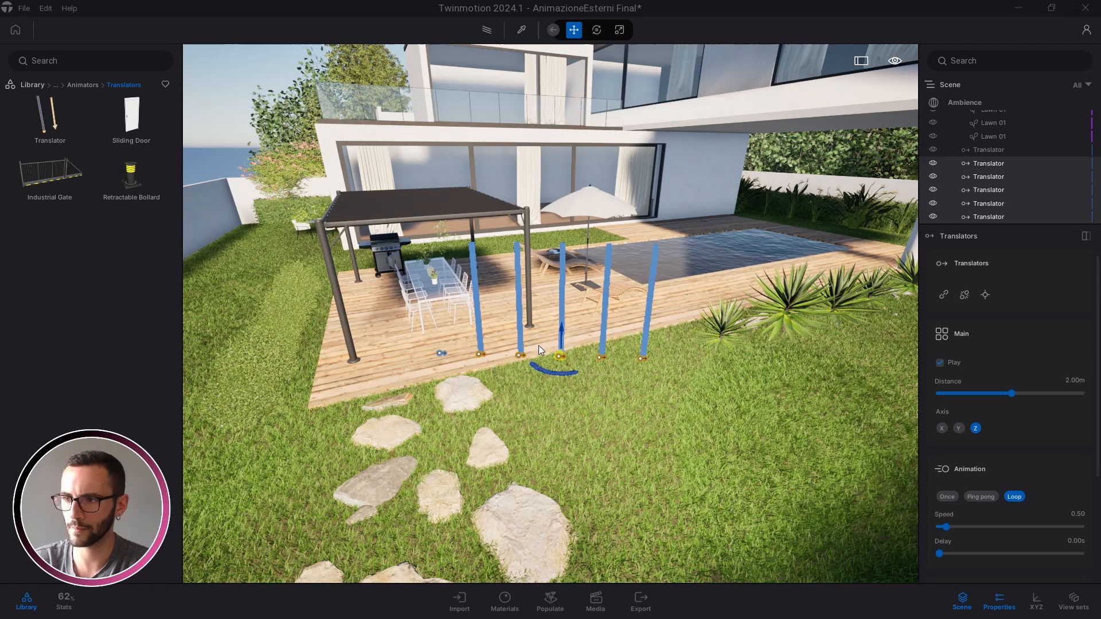
right_click_drag(539, 345, 524, 316)
scroll(524, 317, "down", 5)
left_click(989, 149)
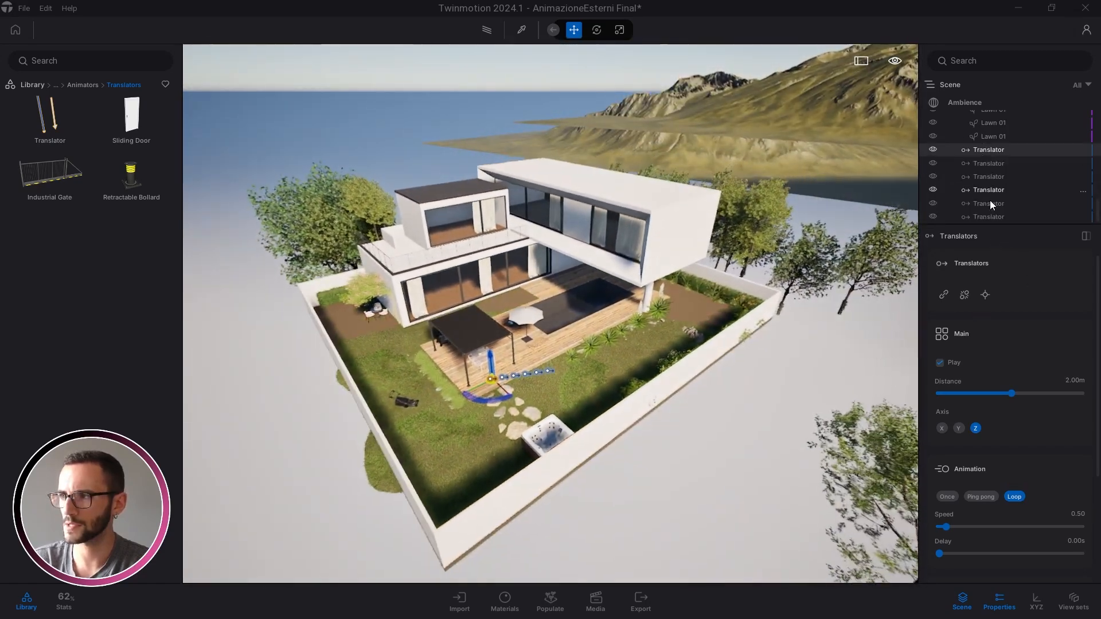
left_click(987, 218, "ctrl")
right_click_drag(660, 304, 584, 325)
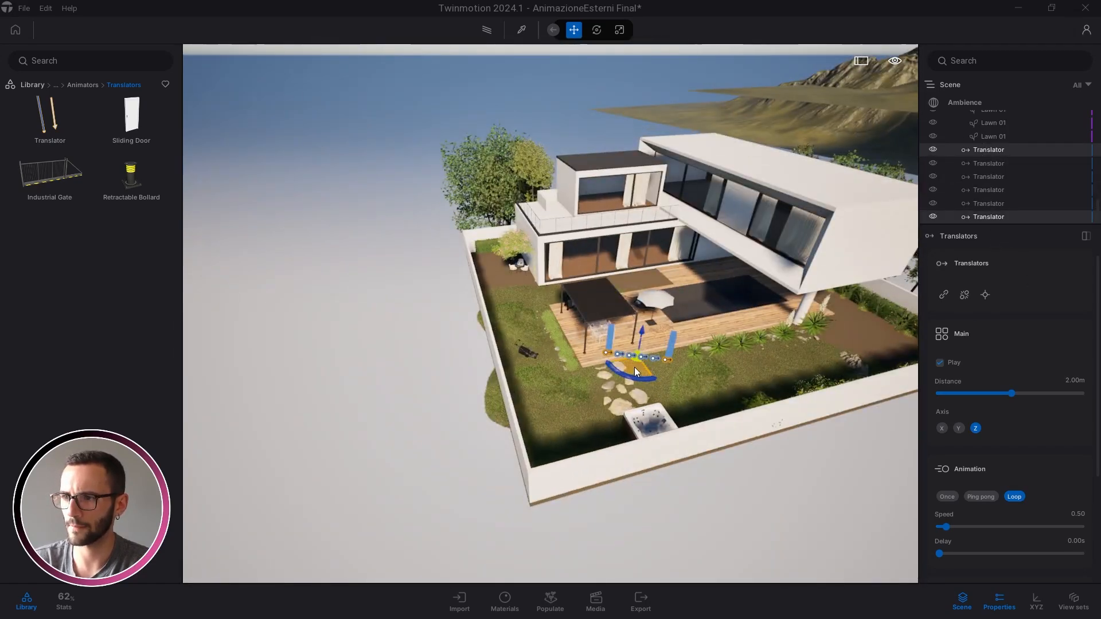
left_click_drag(634, 367, 398, 415)
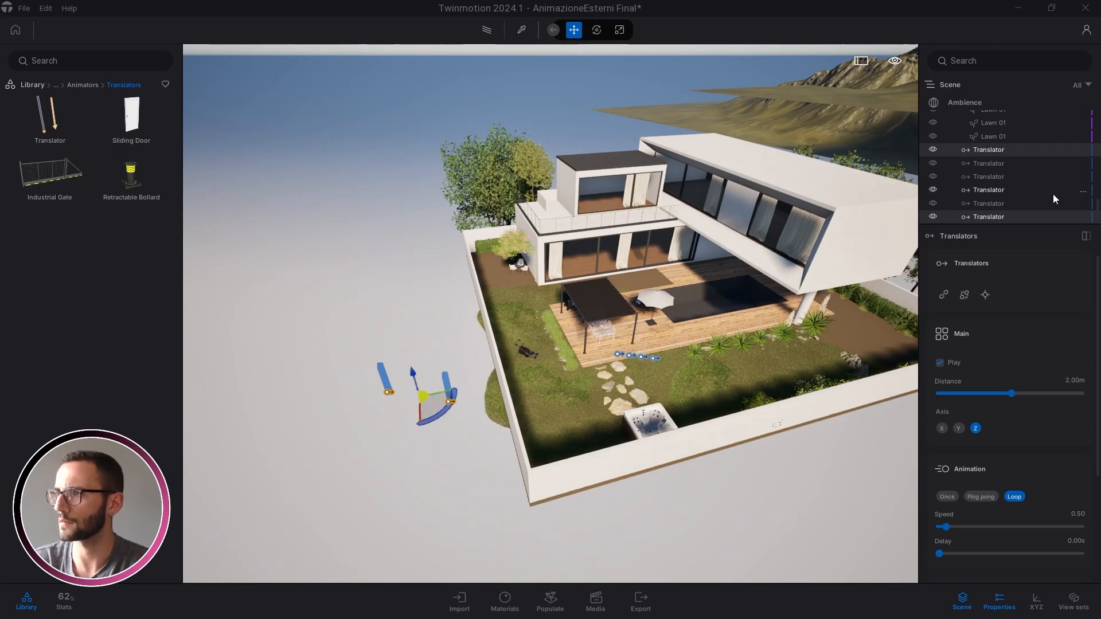
key("ctrl+z")
Move all six Translators out onto empty ground beside the house
left_click(989, 216)
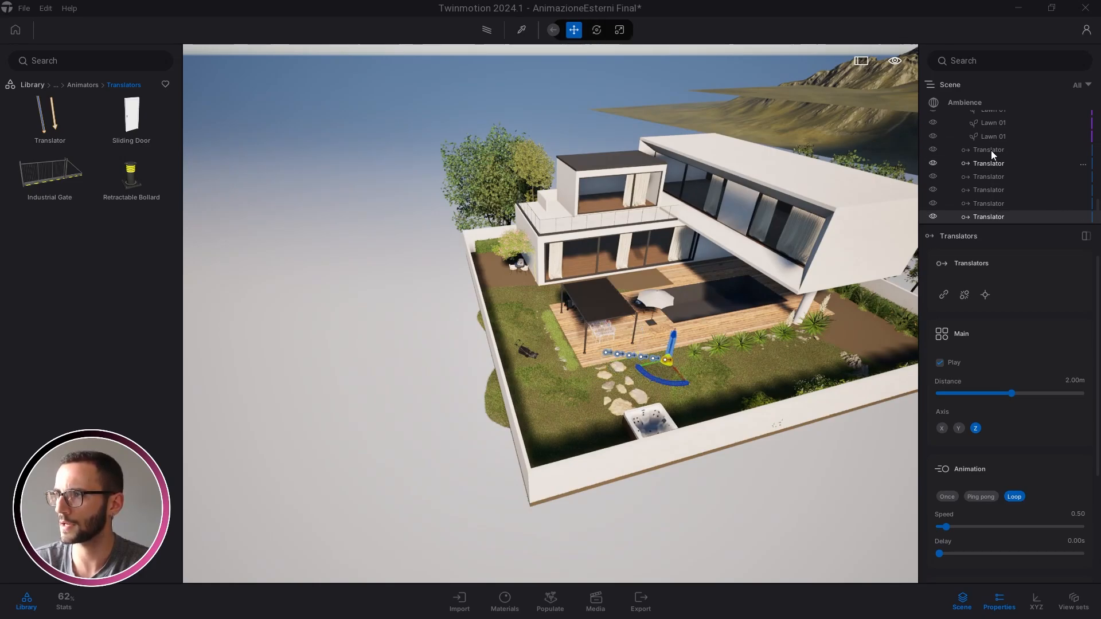
left_click(991, 150, "shift")
left_click_drag(623, 372, 404, 421)
key("Escape")
right_click_drag(584, 425, 533, 378)
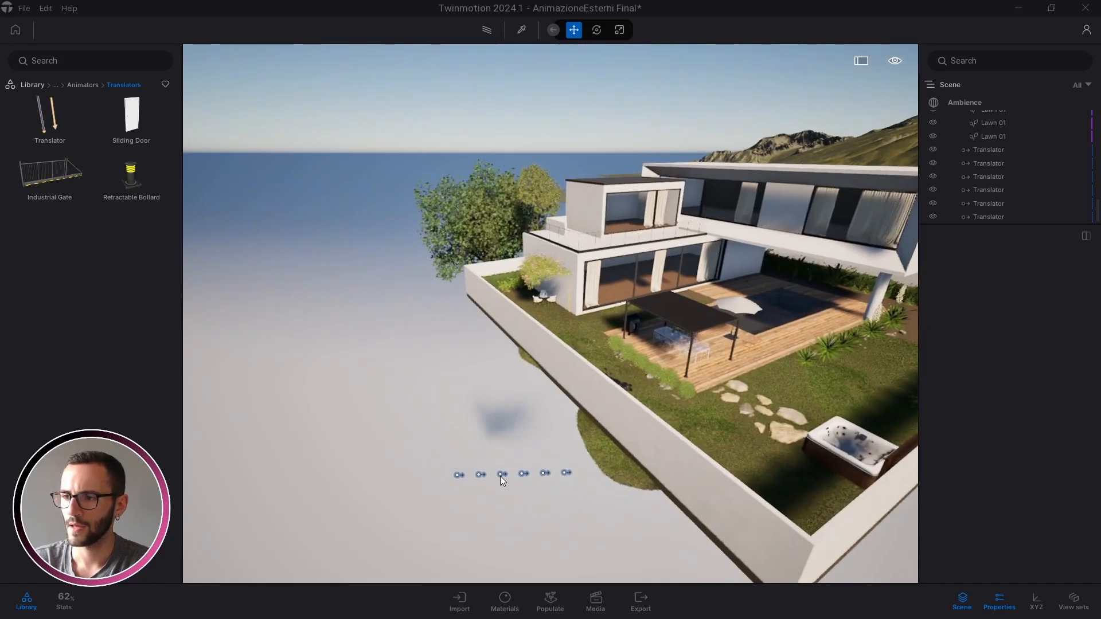
Select the first Translator, detach its settings into their own column and close the Library
left_click(457, 479)
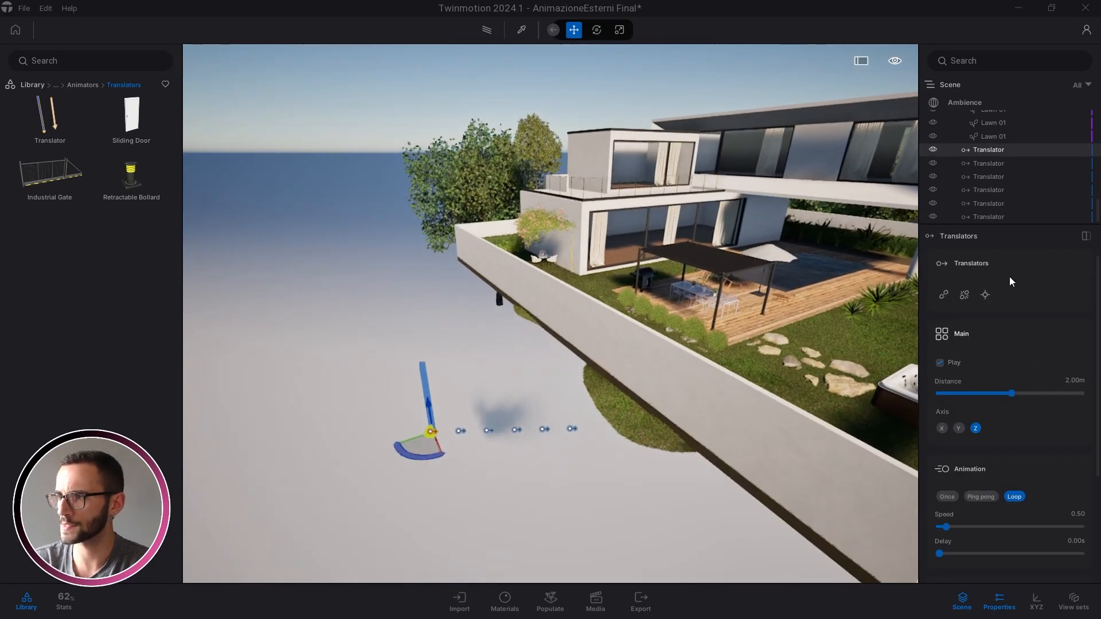
left_click(1086, 236)
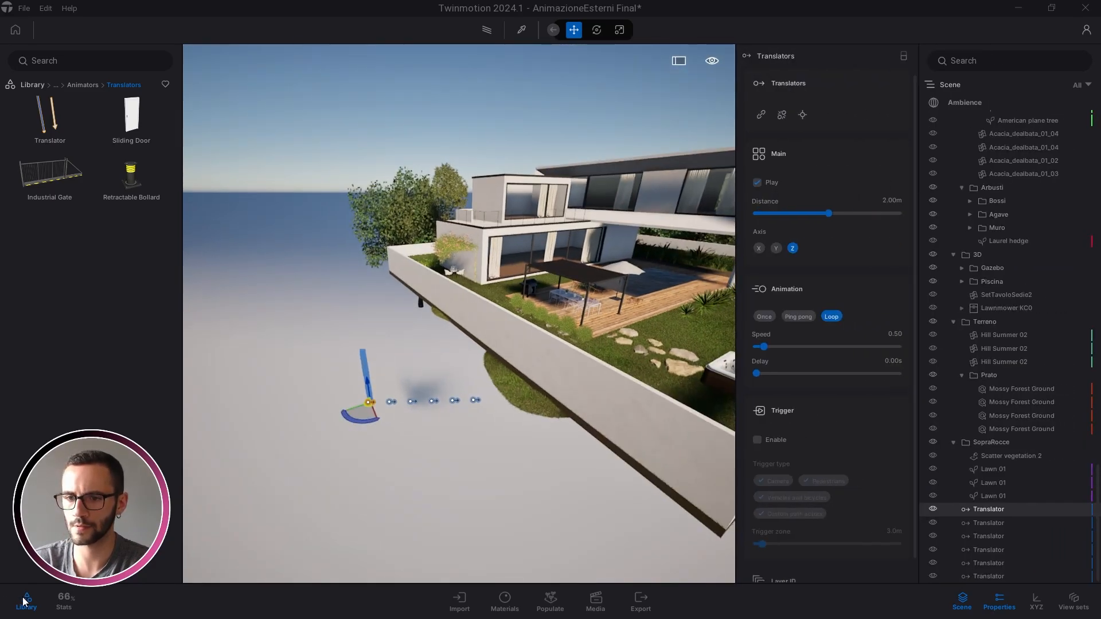
left_click(23, 601)
left_click(369, 438)
right_click_drag(369, 438, 456, 415)
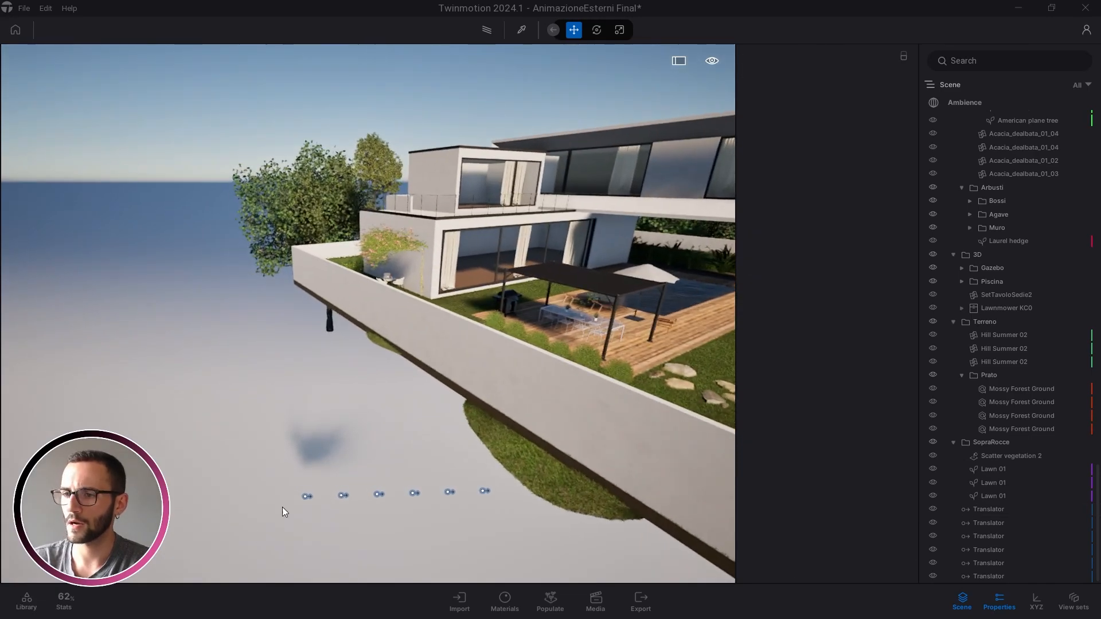
left_click(308, 498)
Look over the garden, hot tub and translator markers, then scroll the Scene list to the top
key("d")
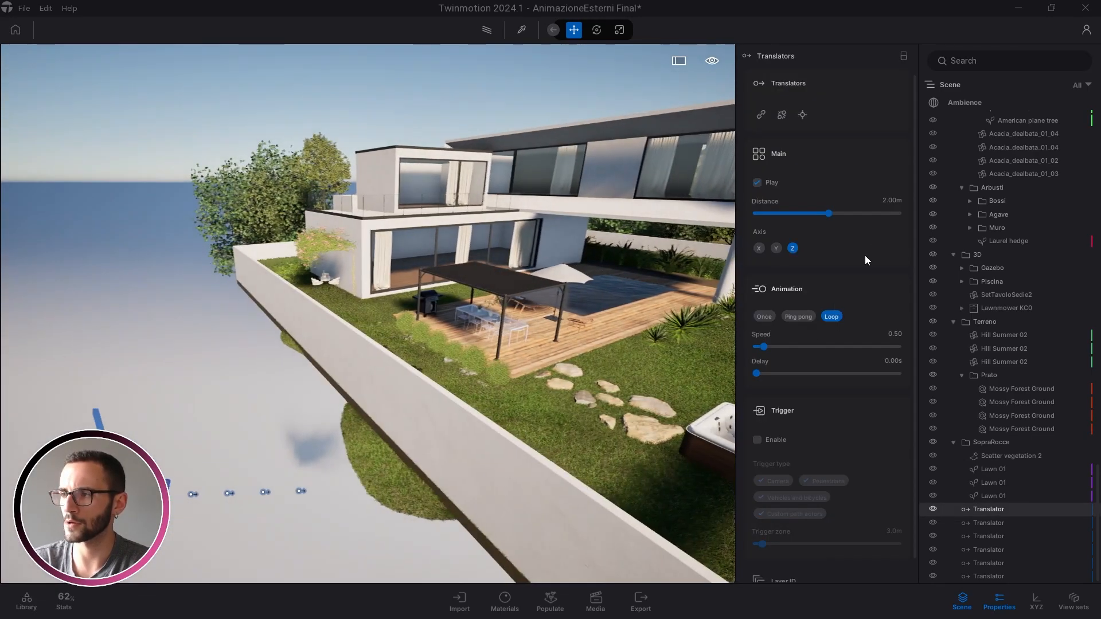
right_click_drag(541, 336, 580, 356)
key("d")
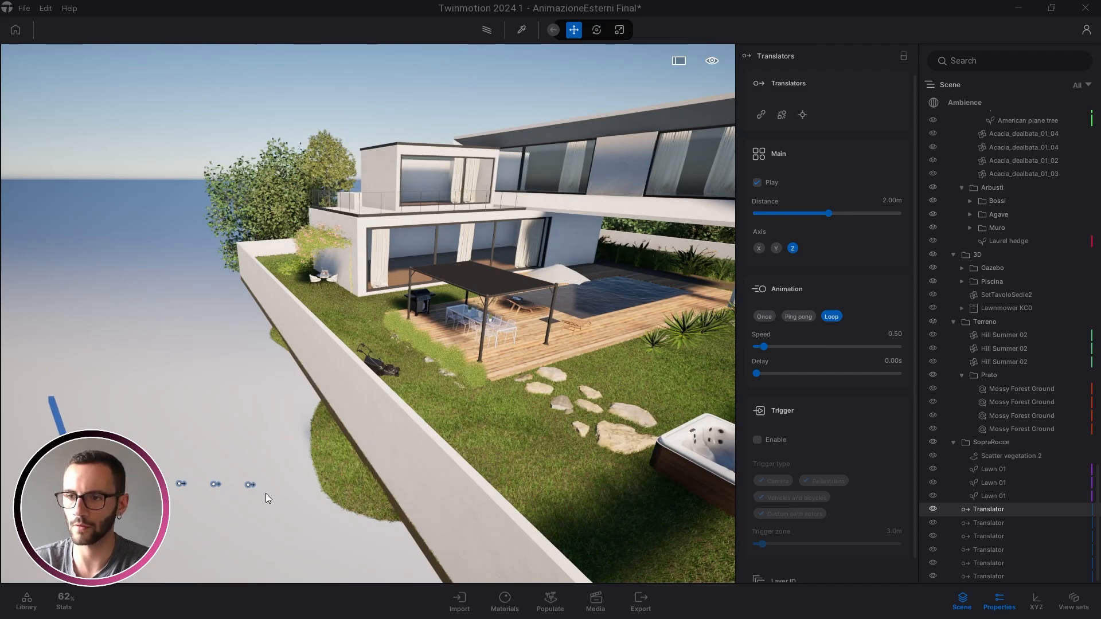
right_click_drag(528, 389, 550, 414)
key("d")
key("a")
left_click_drag(1098, 525, 1098, 115)
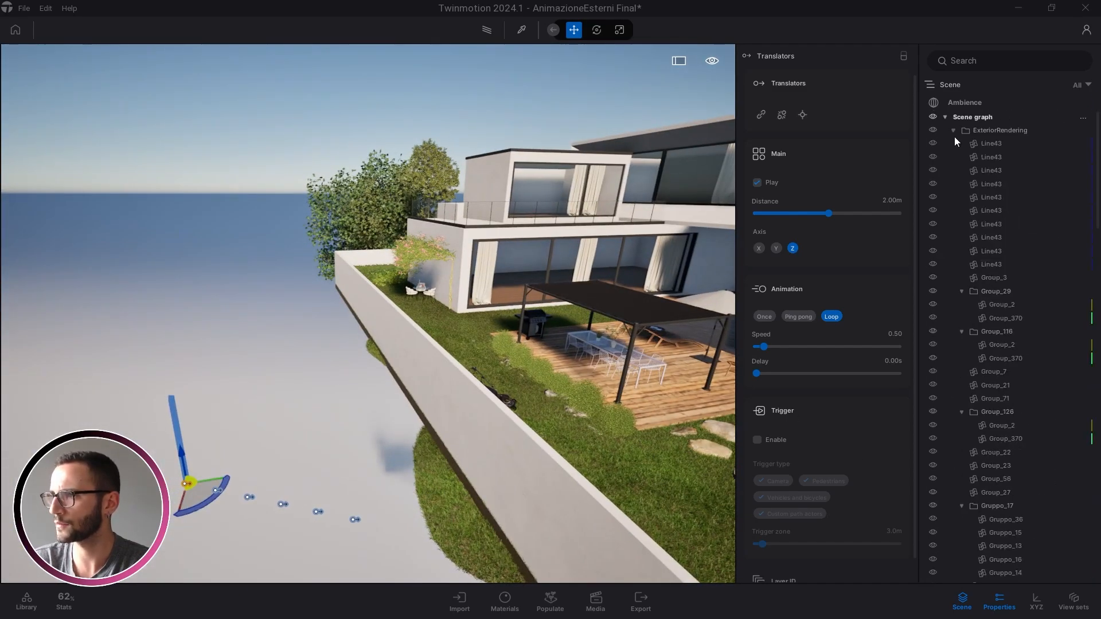
Collapse the scene folders and add a new container named 'Animation' under the Scene graph
left_click(953, 130)
left_click(953, 144)
left_click(953, 157)
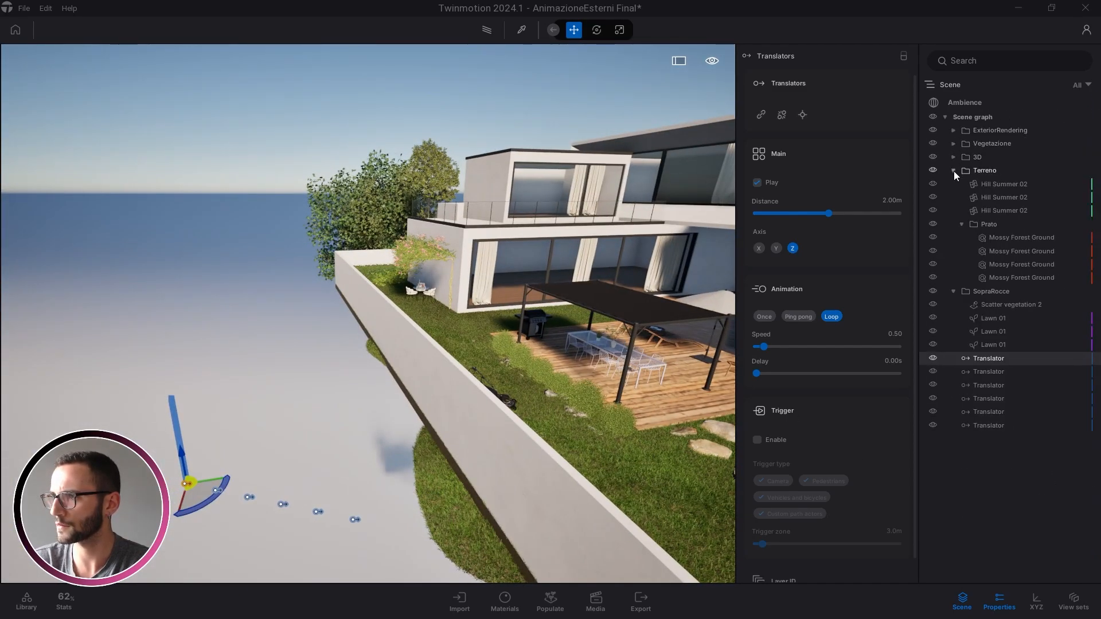
left_click(954, 171)
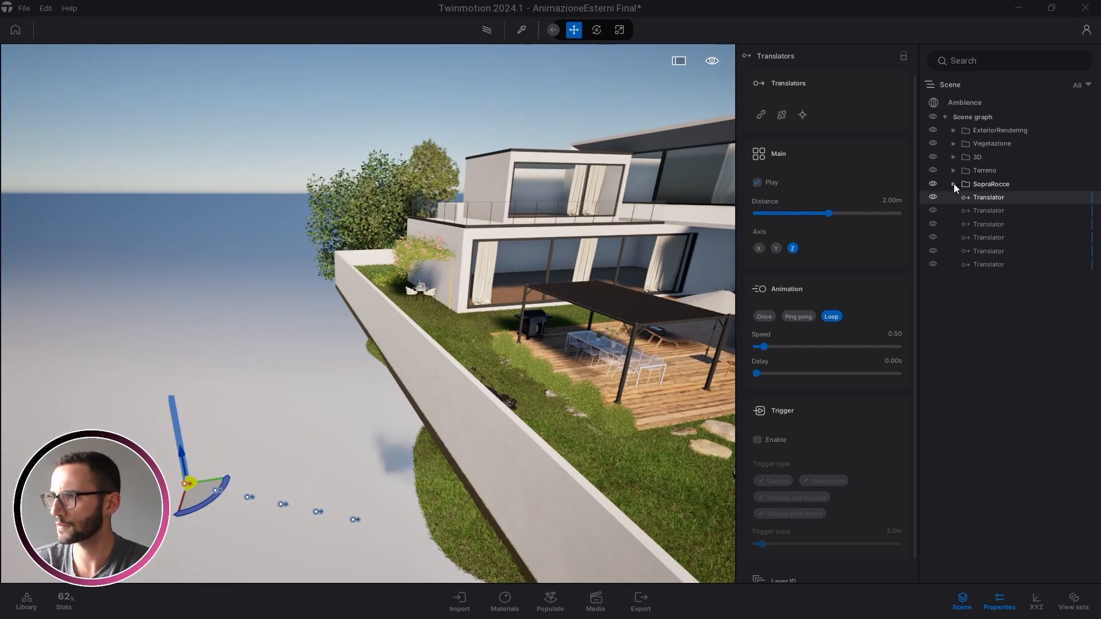
right_click(963, 117)
left_click(964, 122)
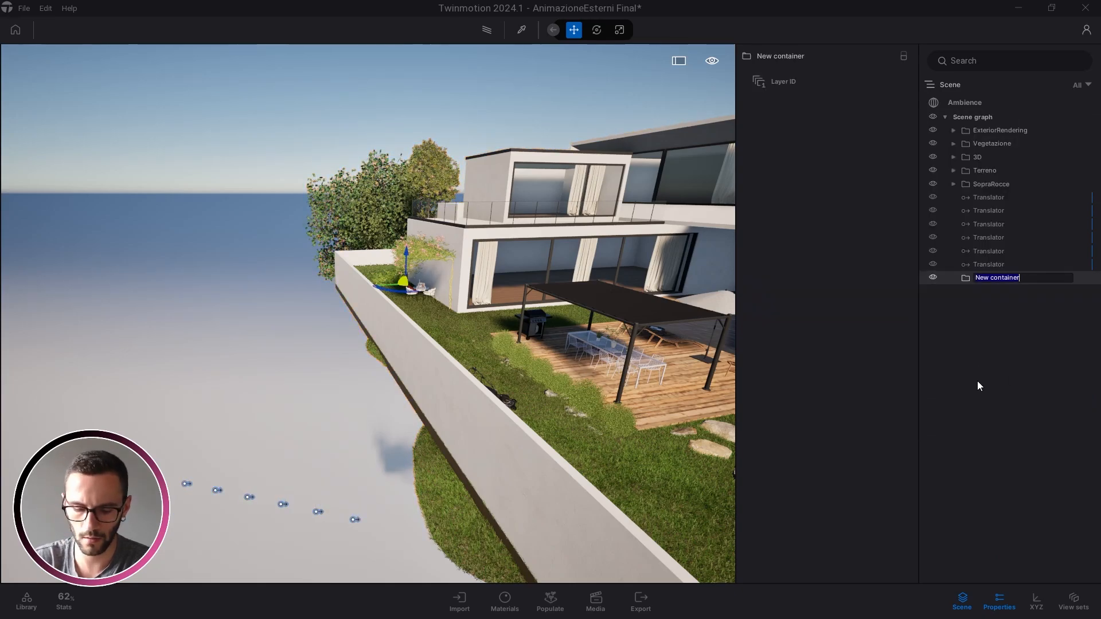
type("Animation")
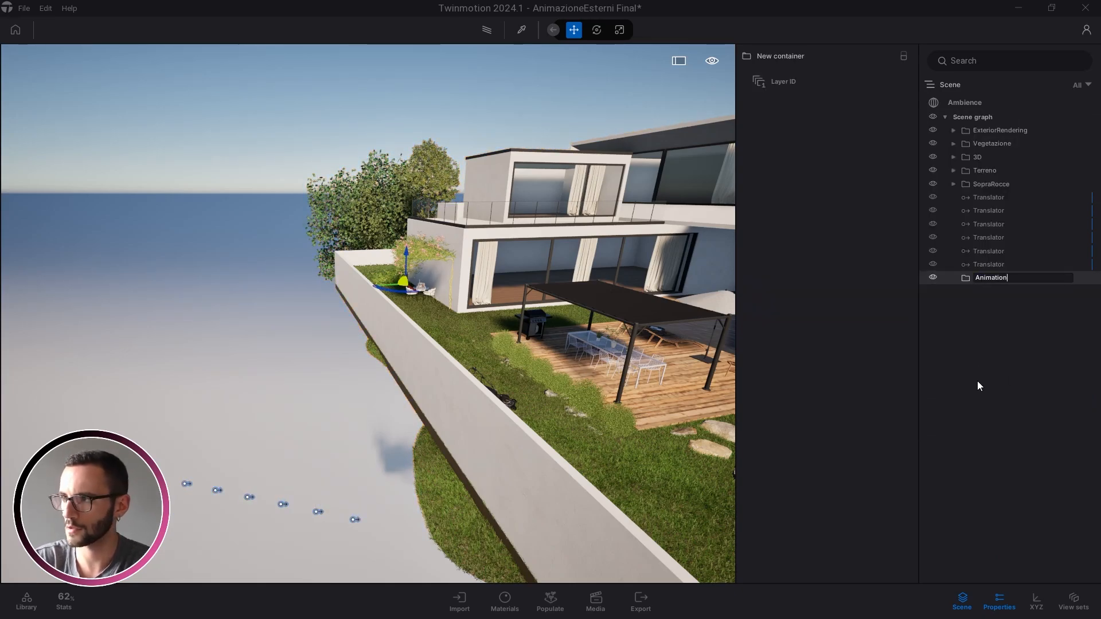
key("Return")
Add a child container named 'BA' inside the Animation container
right_click(974, 278)
left_click(967, 284)
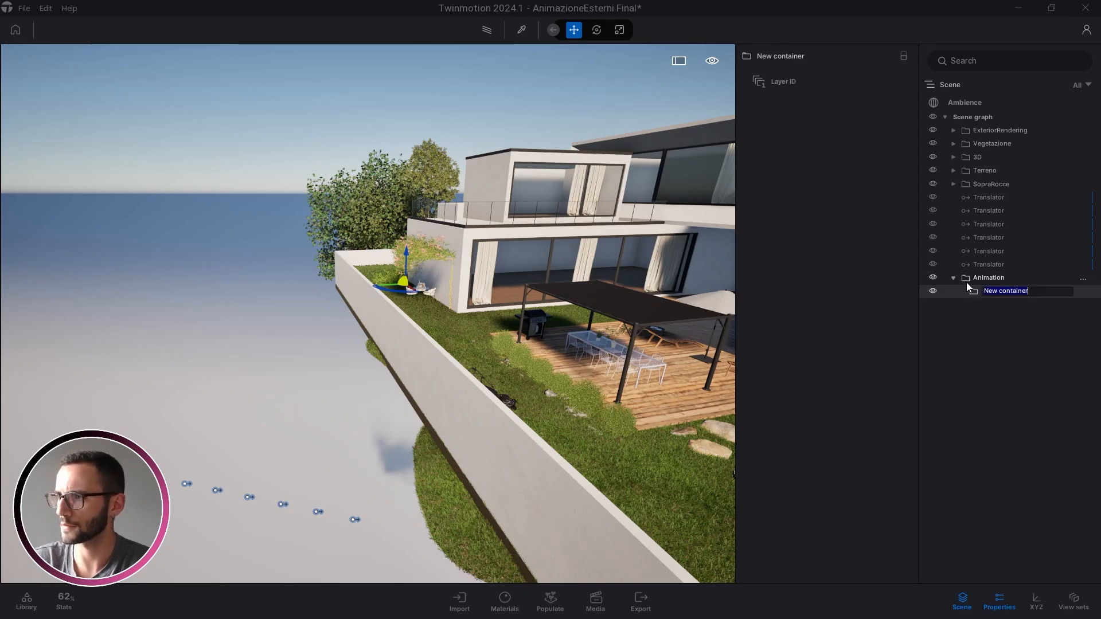
type("B")
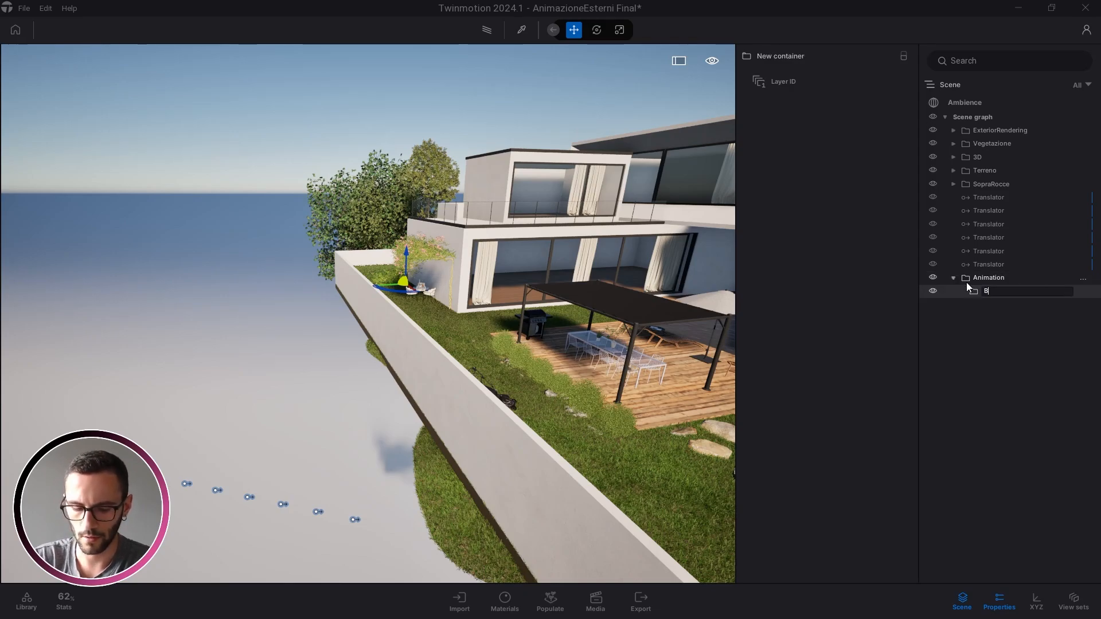
type("a")
key("BackSpace")
type("A")
key("Return")
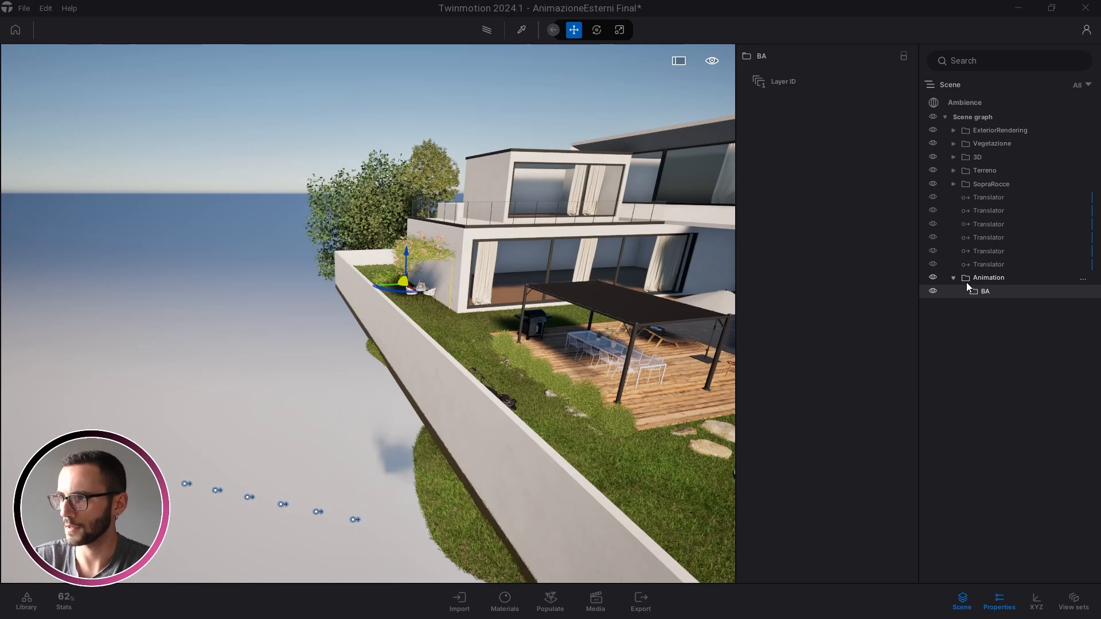
key("Escape")
Use Object link on the first Translator to attach the villa's ground-floor volume
left_click(1016, 197)
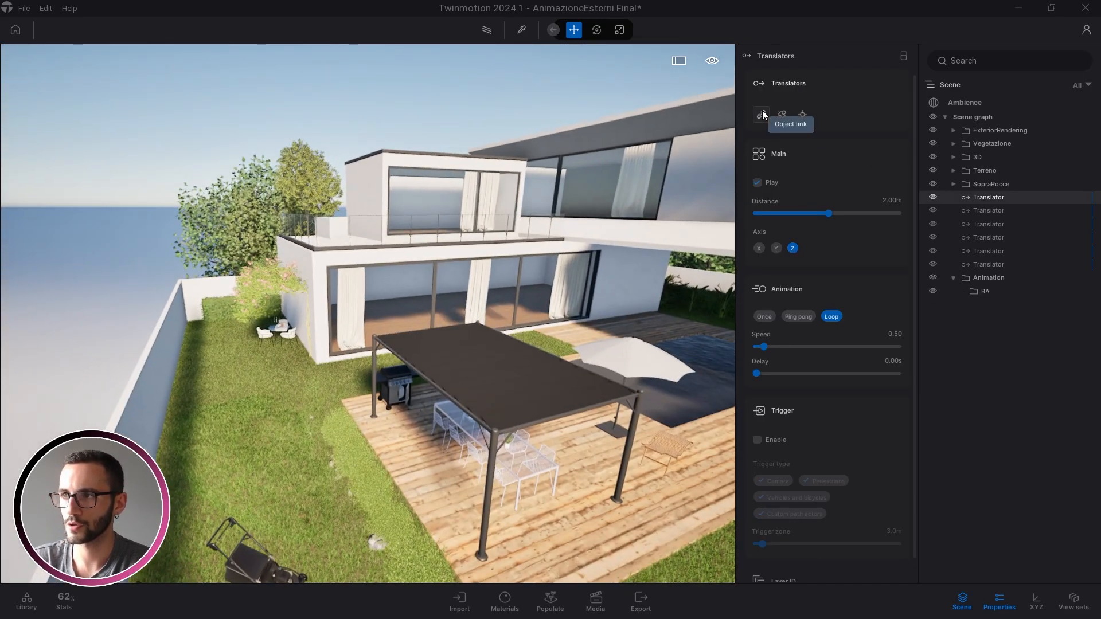
left_click(762, 113)
key("w")
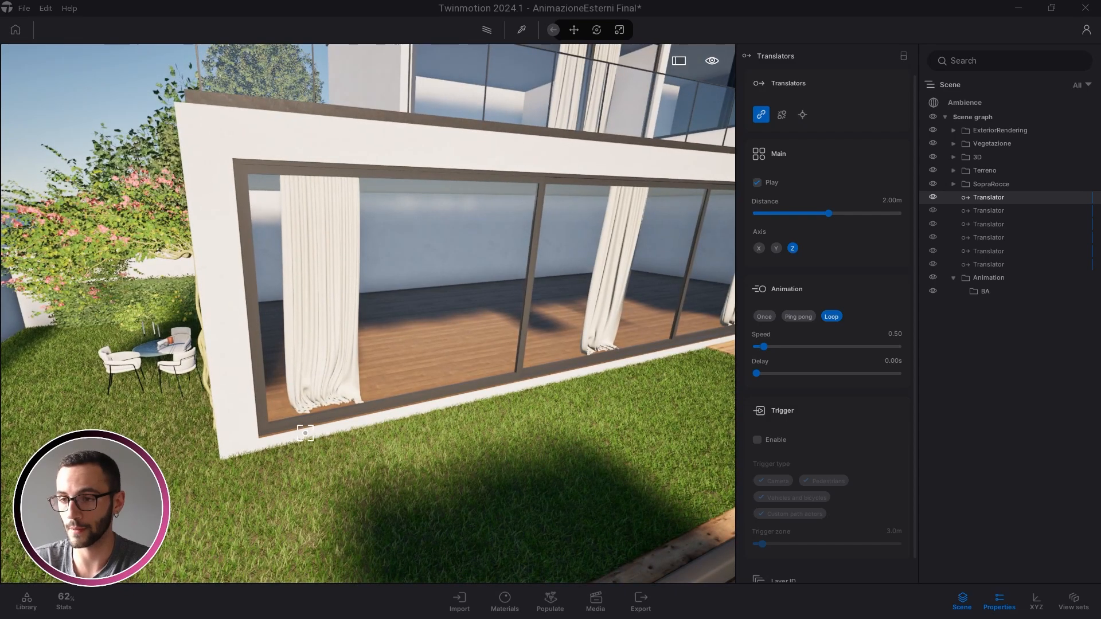
scroll(282, 434, "down", 5)
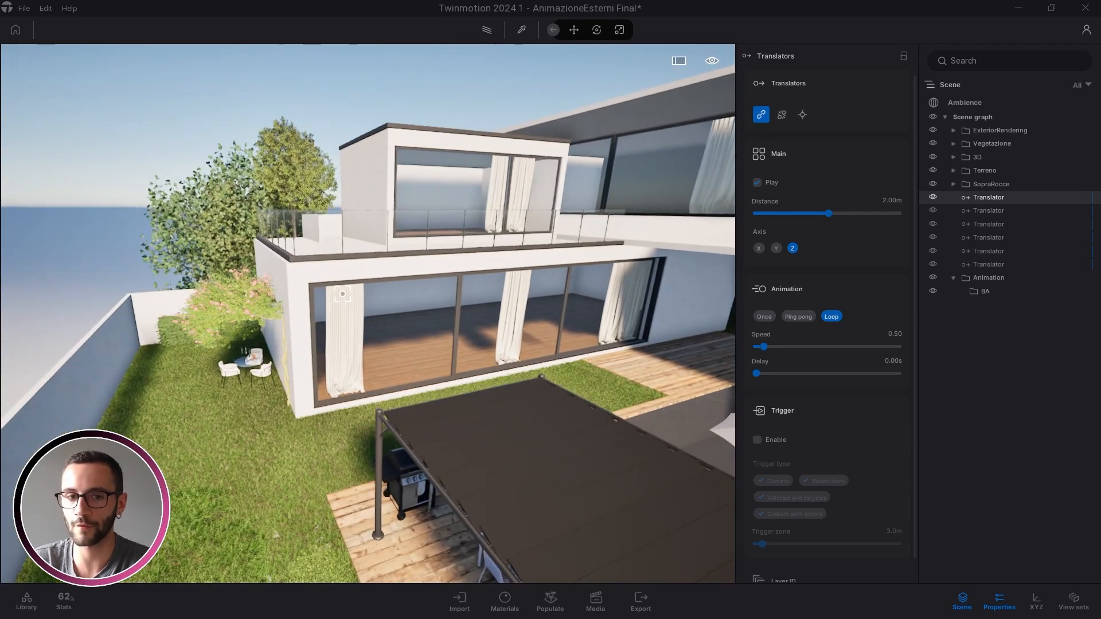
scroll(325, 400, "down", 3)
right_click_drag(325, 401, 558, 197)
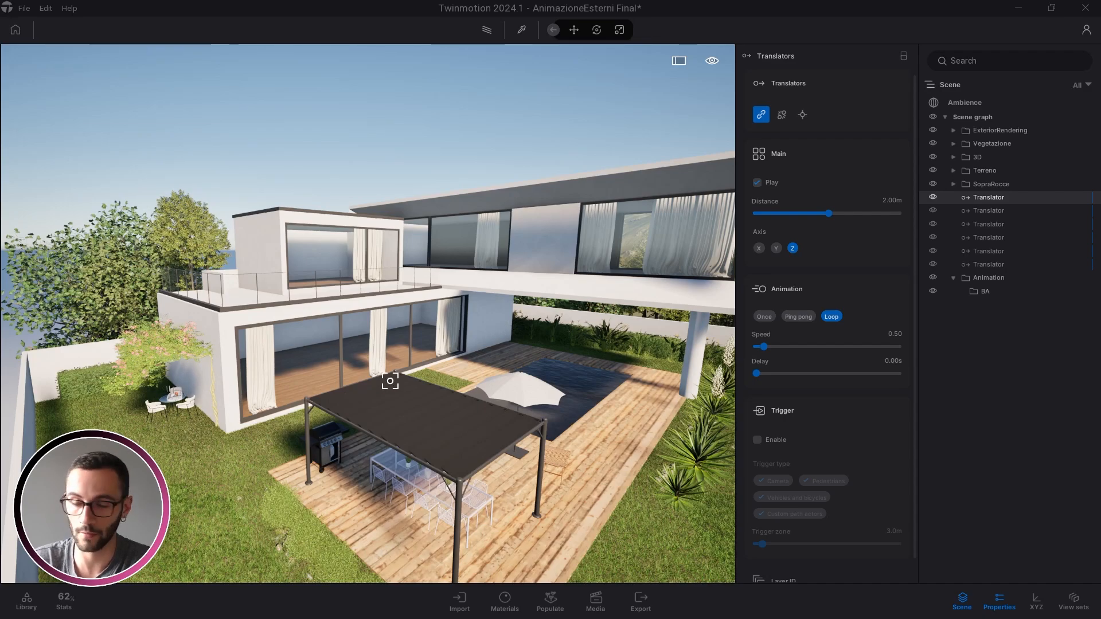
scroll(305, 387, "up", 6)
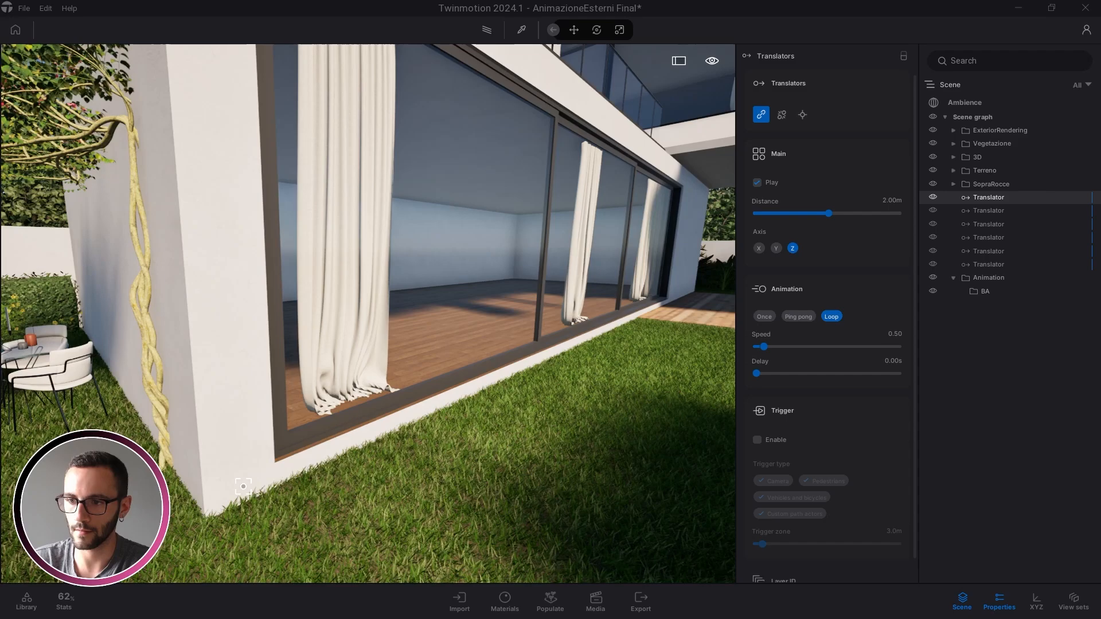
left_click(243, 487)
scroll(243, 487, "down", 8)
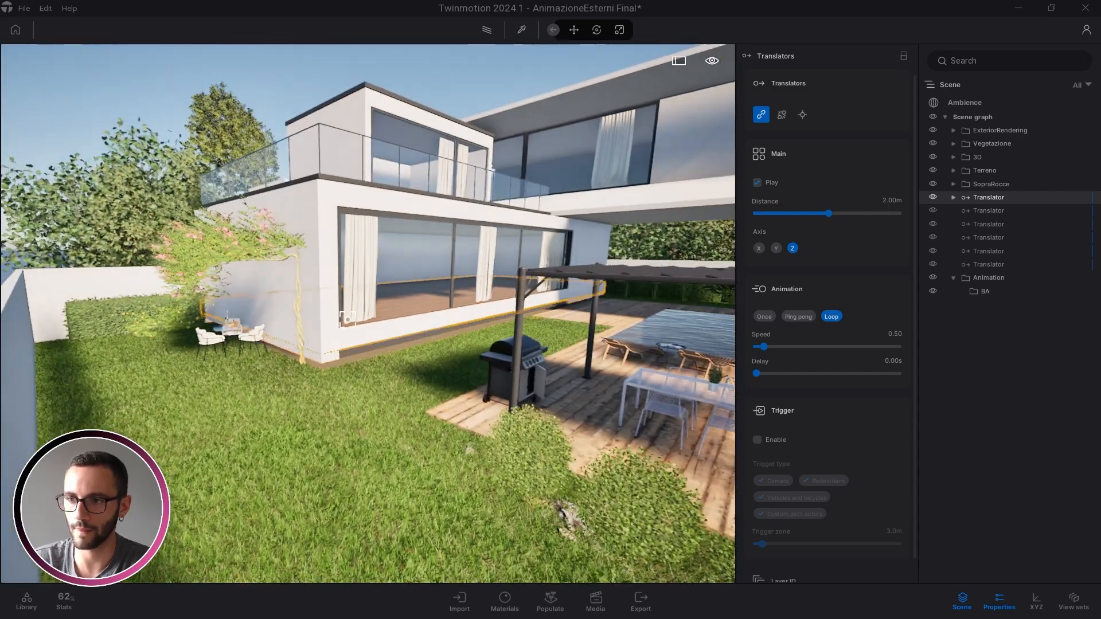
right_click_drag(374, 307, 532, 283)
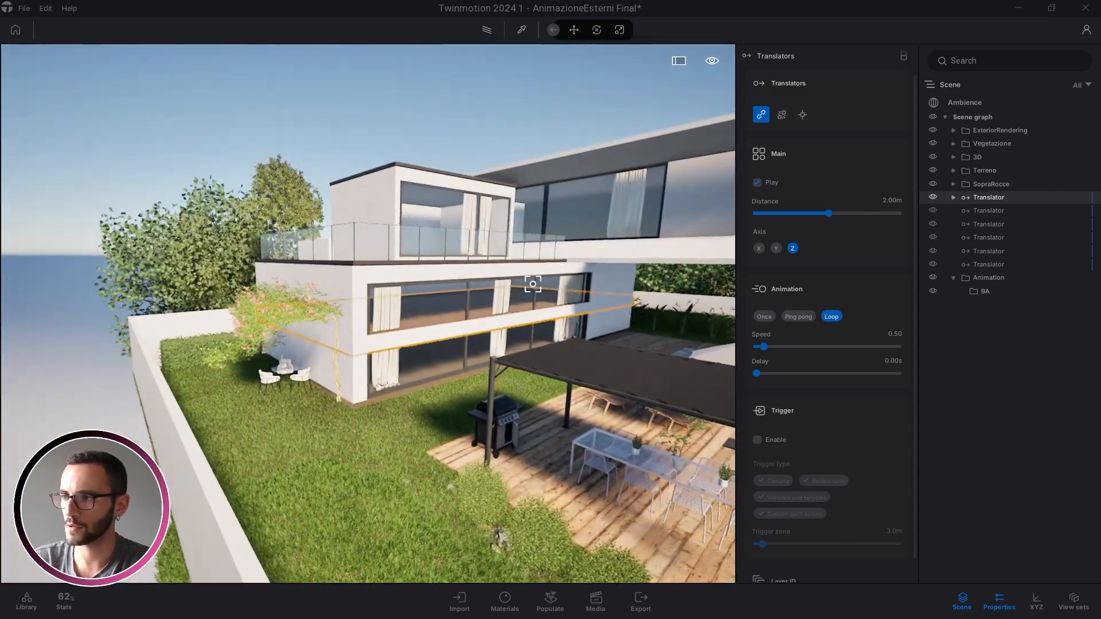
key("Escape")
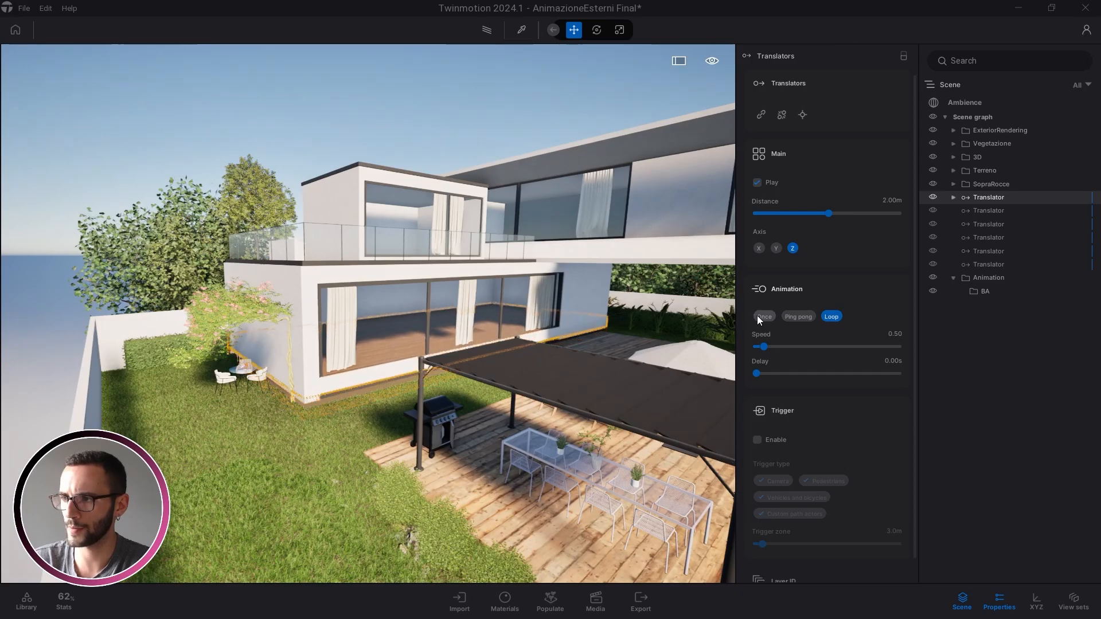
Set the first Translator's Animation mode to Once
left_click(764, 317)
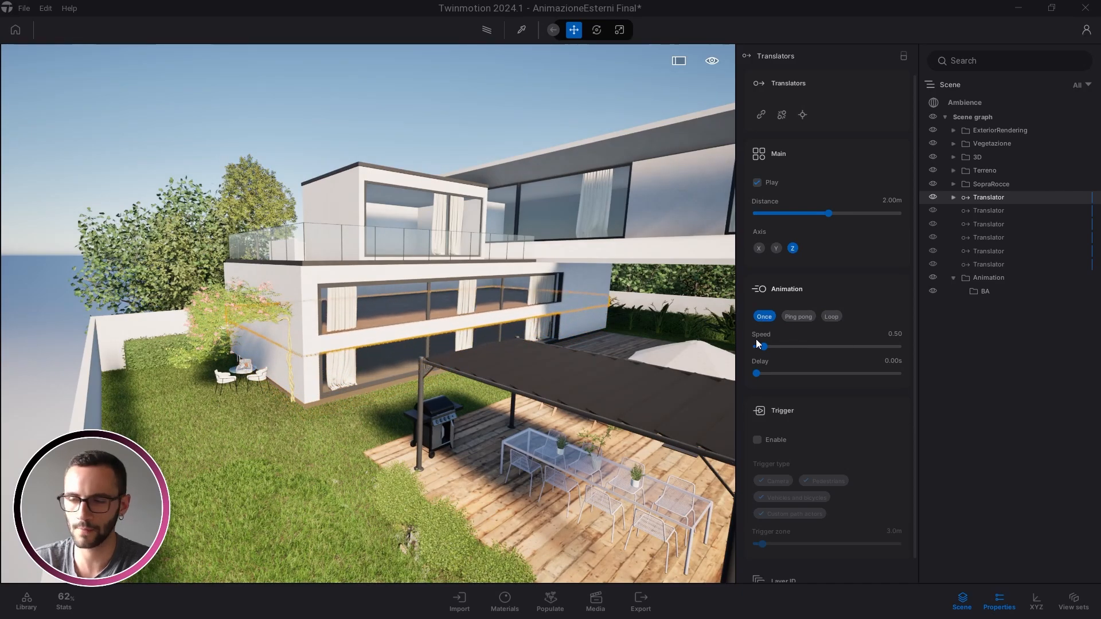
scroll(233, 342, "up", 1)
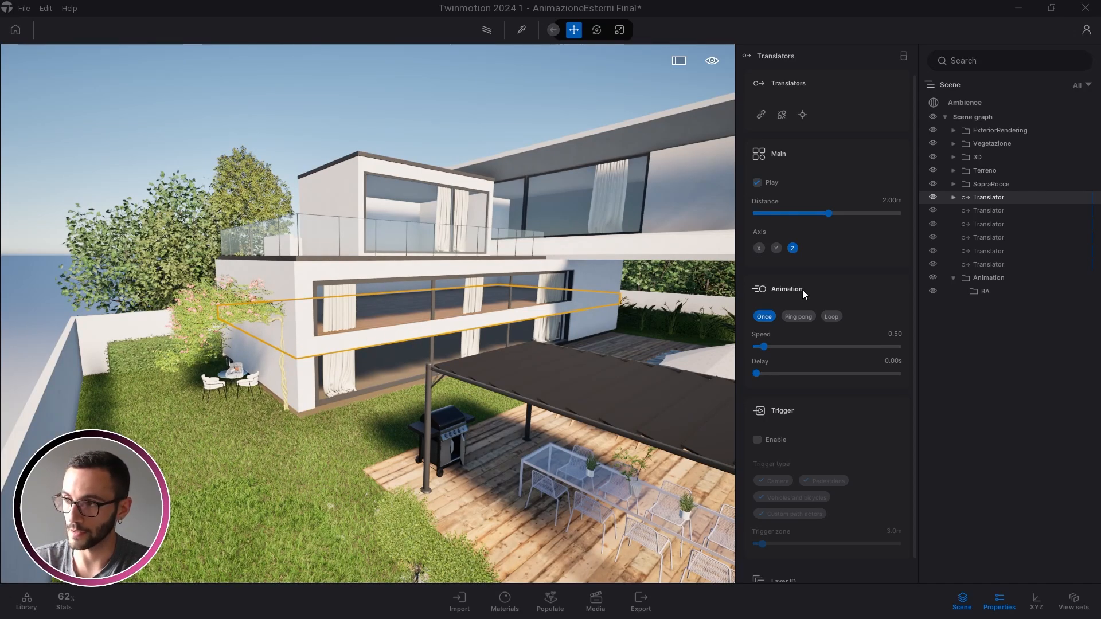
key("s")
right_click_drag(460, 324, 496, 387)
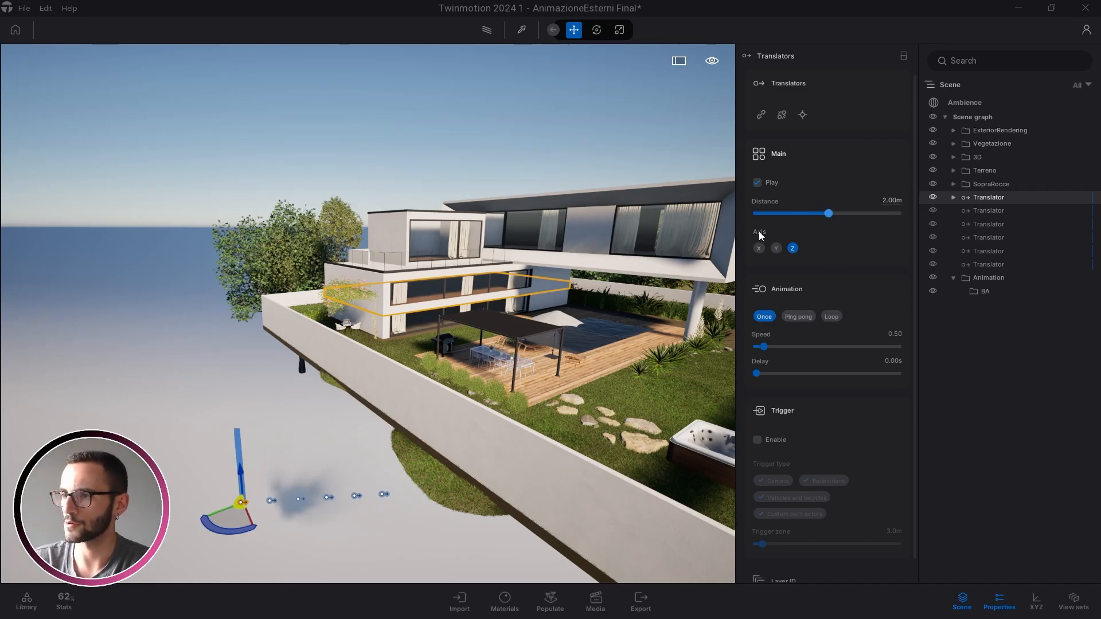
key("s")
right_click_drag(396, 319, 414, 308)
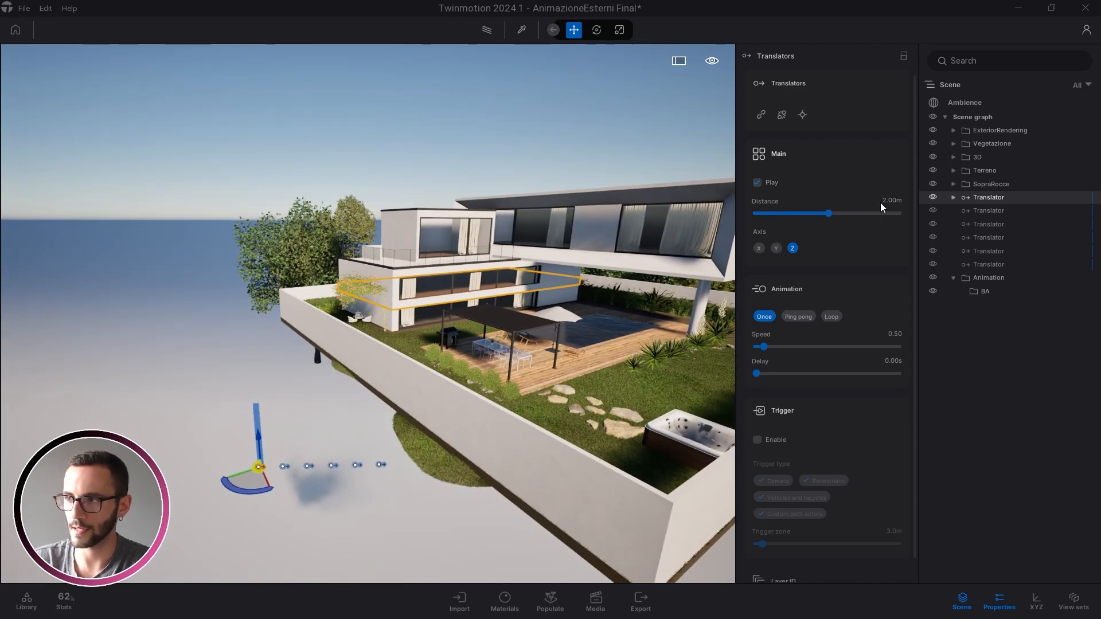
Try a 0.00 m Distance, then set the travel Distance back to 2.00 m
left_click_drag(829, 212, 790, 215)
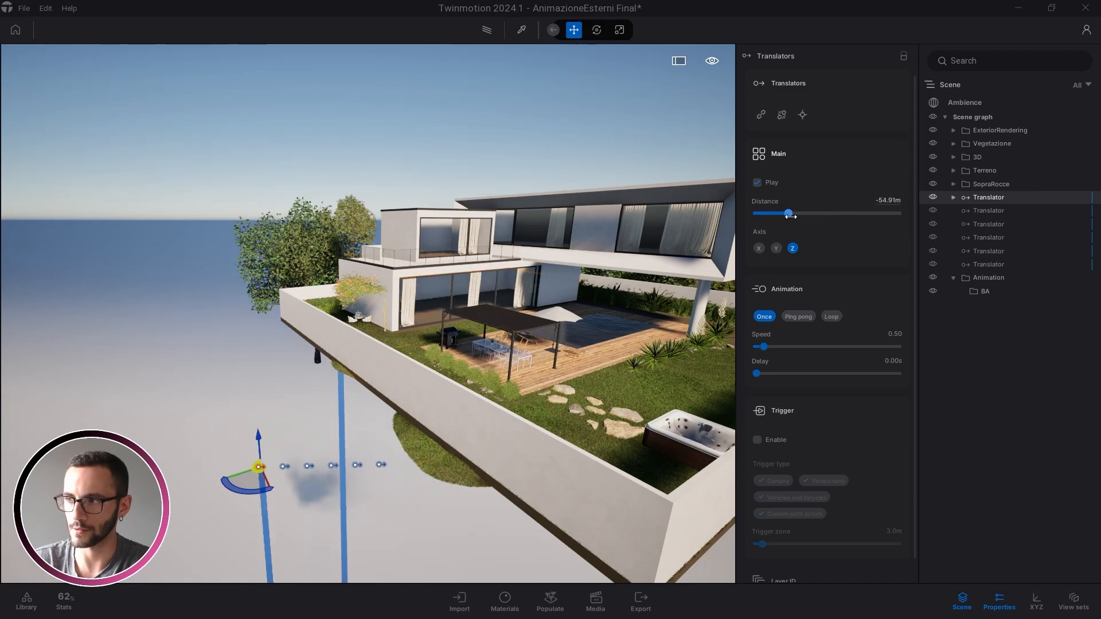
left_click(892, 201)
type("0")
key("Return")
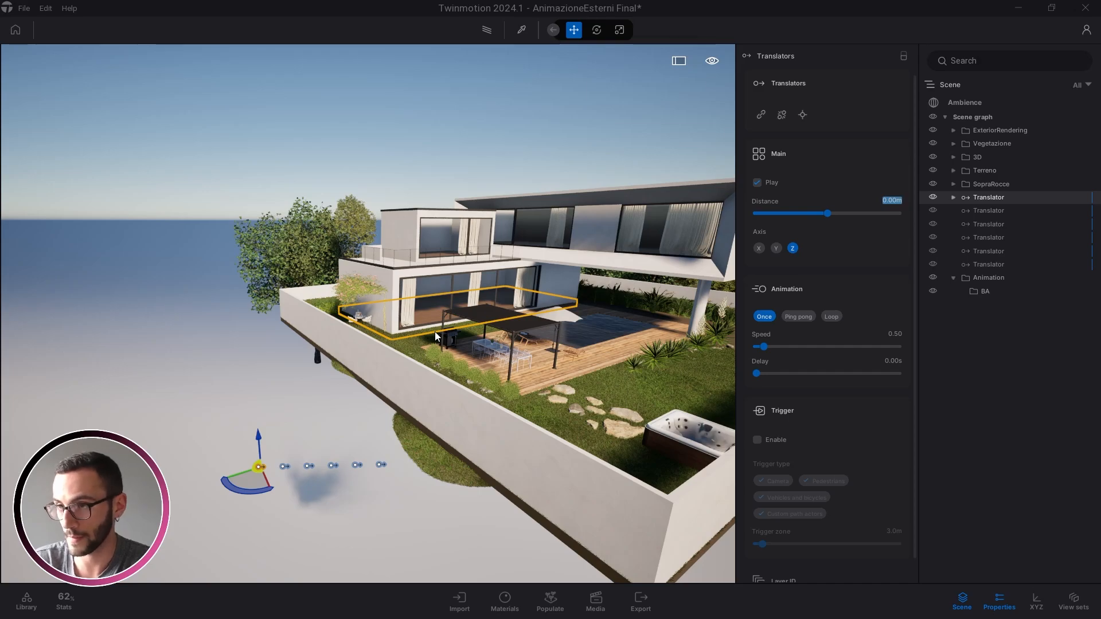
type("2")
key("Return")
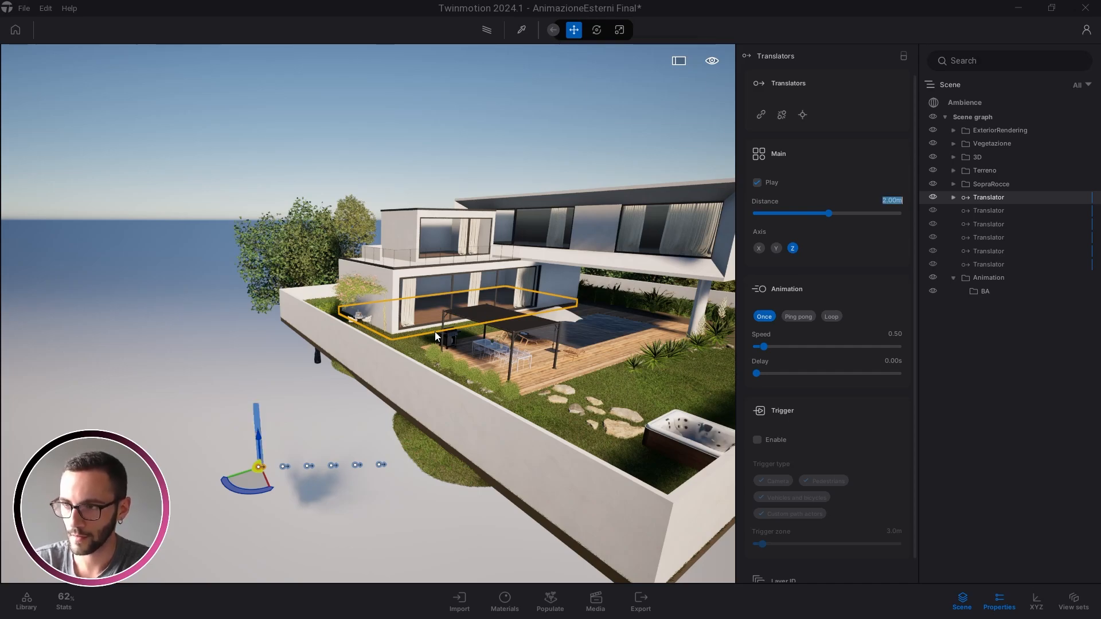
key("Escape")
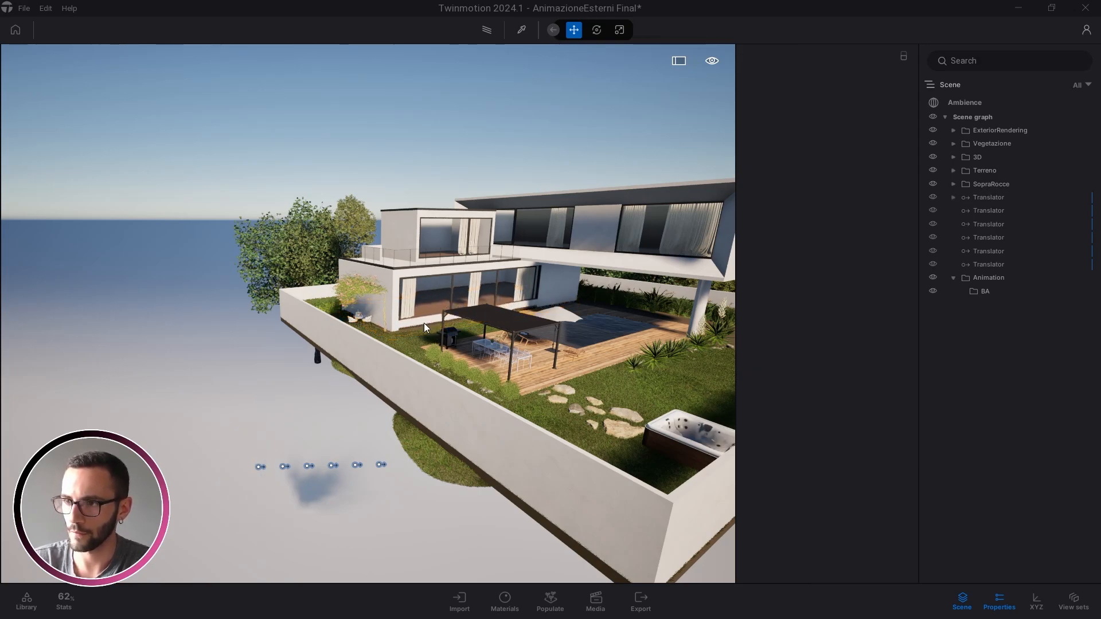
Expand the first Translator to inspect linked Gruppo_39, then undo a trial downward drag
left_click(261, 466)
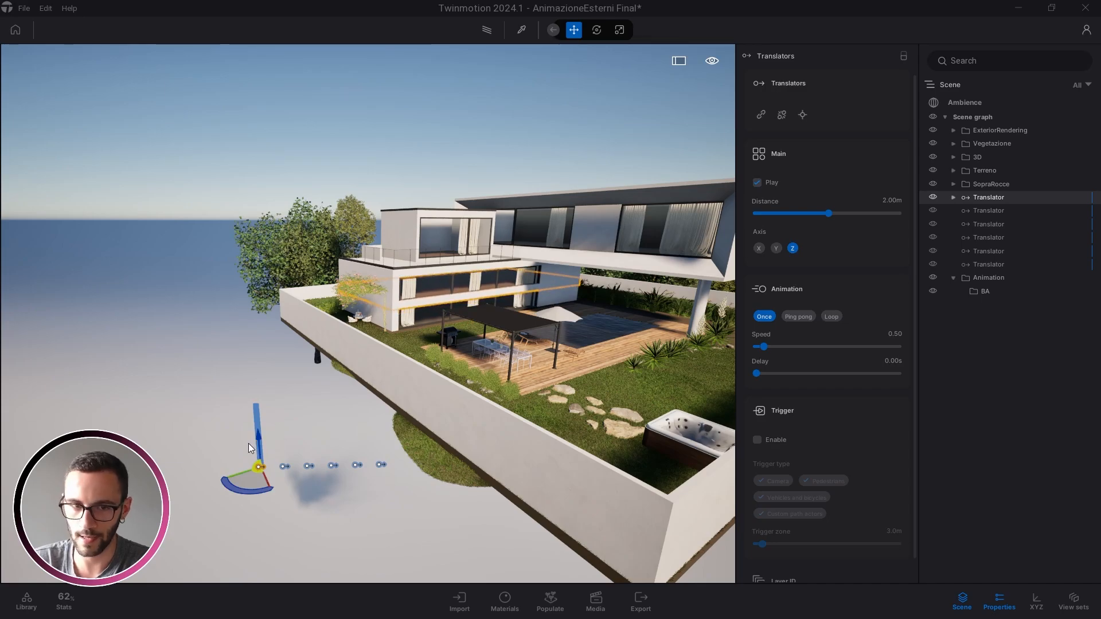
left_click(953, 197)
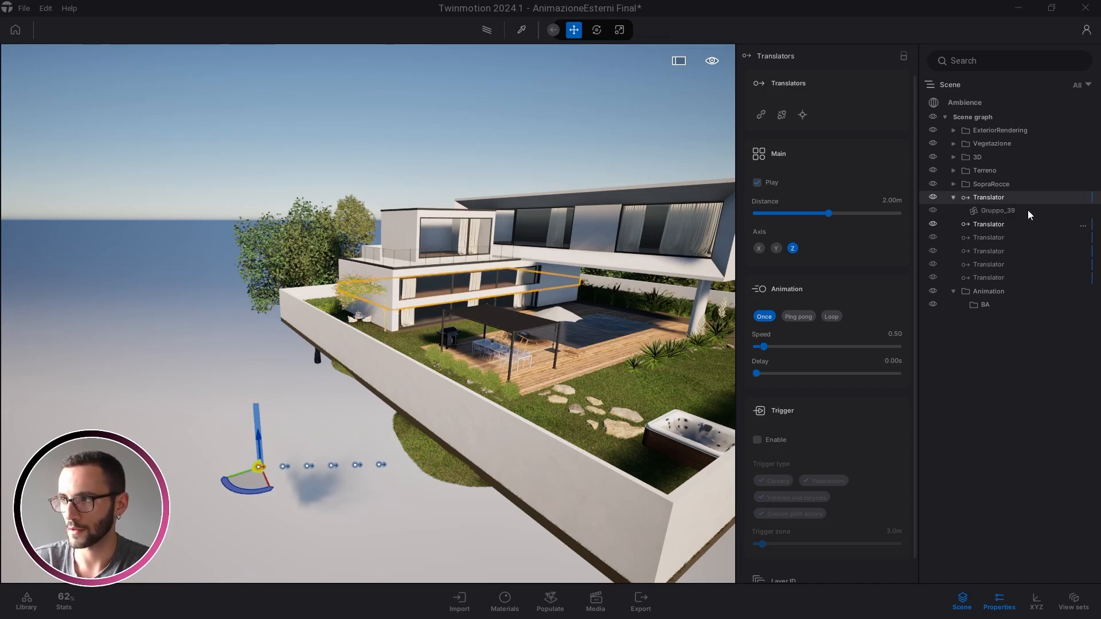
left_click(997, 212)
left_click(990, 199)
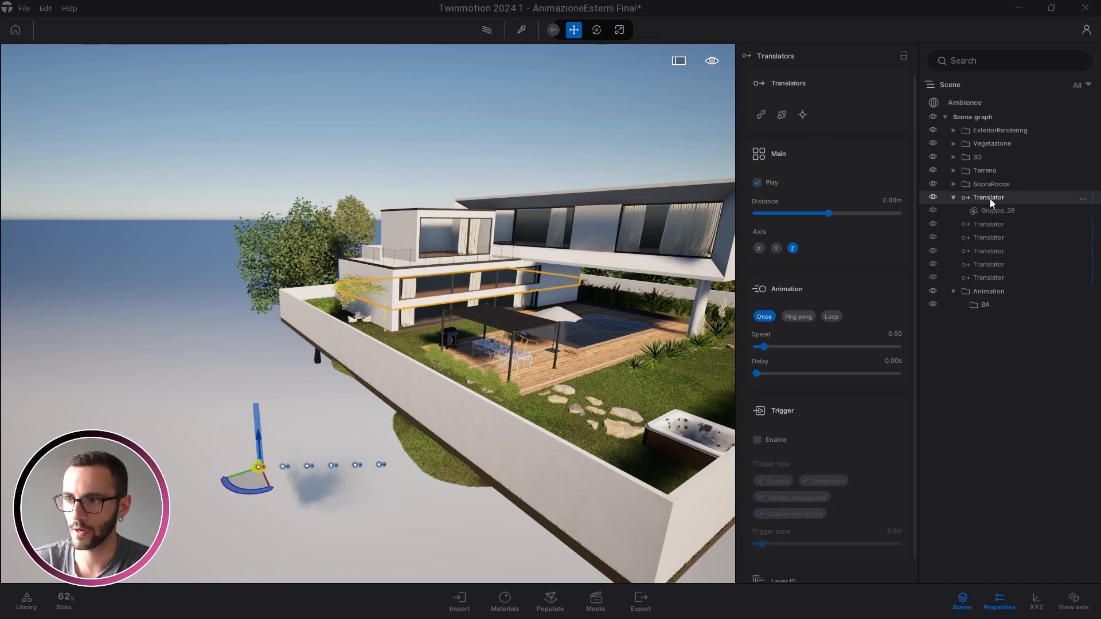
left_click_drag(257, 435, 261, 480)
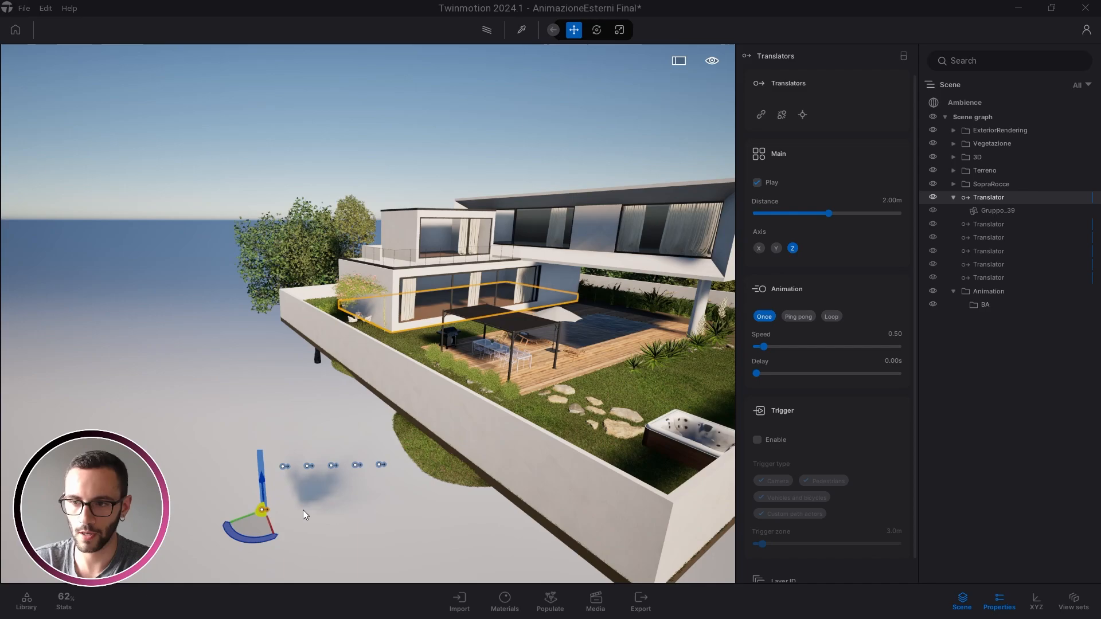
key("ctrl+z")
Lower the first Translator by -2 m, then undo that move to restore its place
left_click(256, 438)
type("-2")
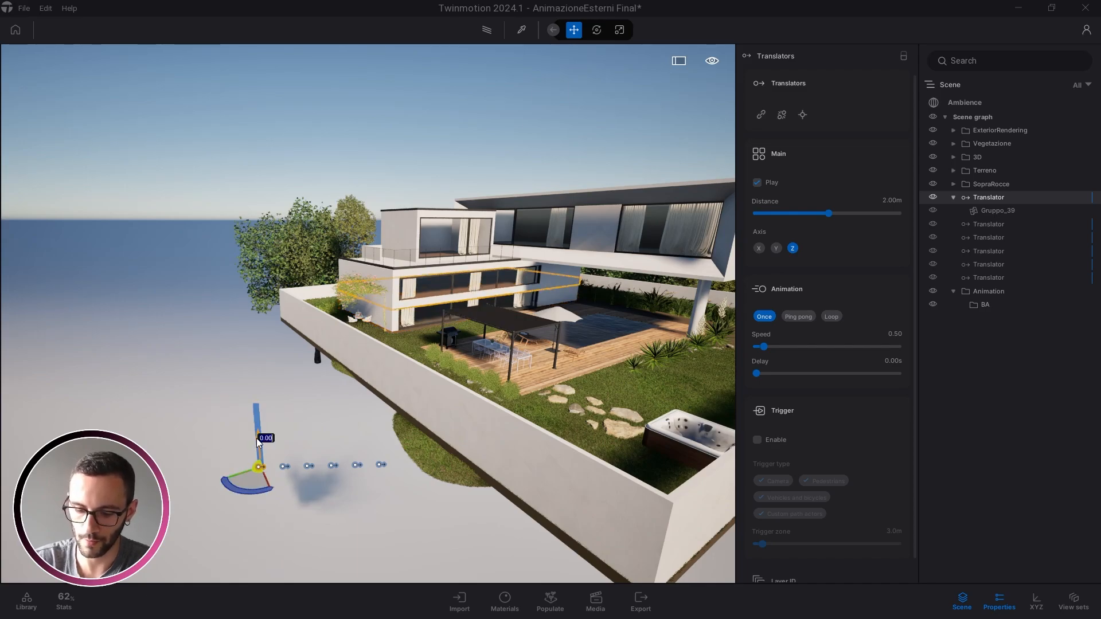
key("Return")
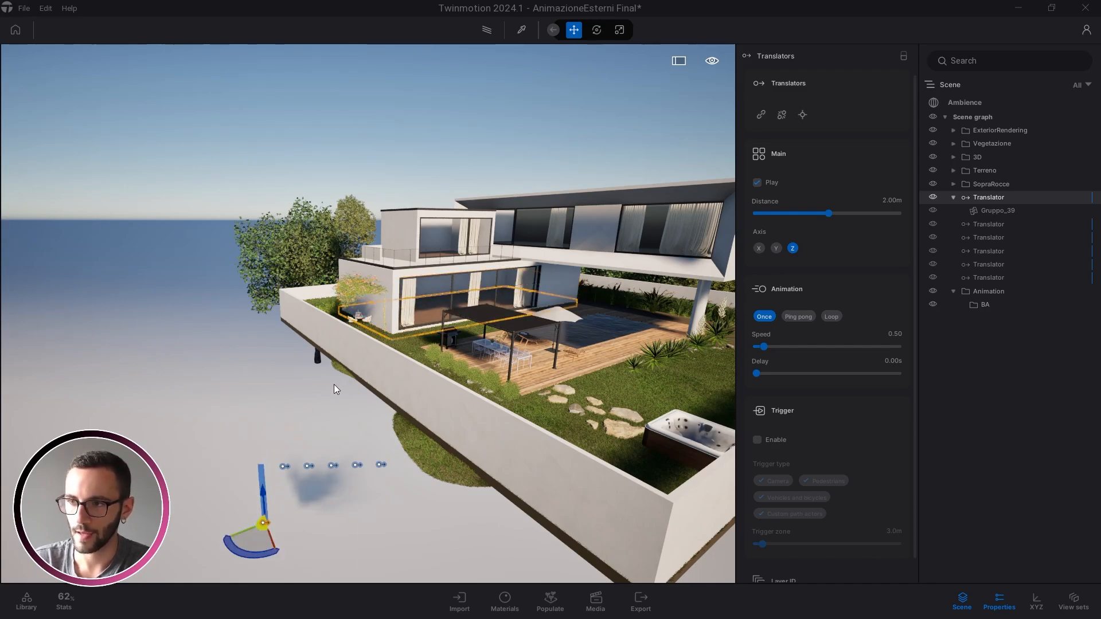
scroll(373, 359, "up", 1)
scroll(403, 325, "up", 2)
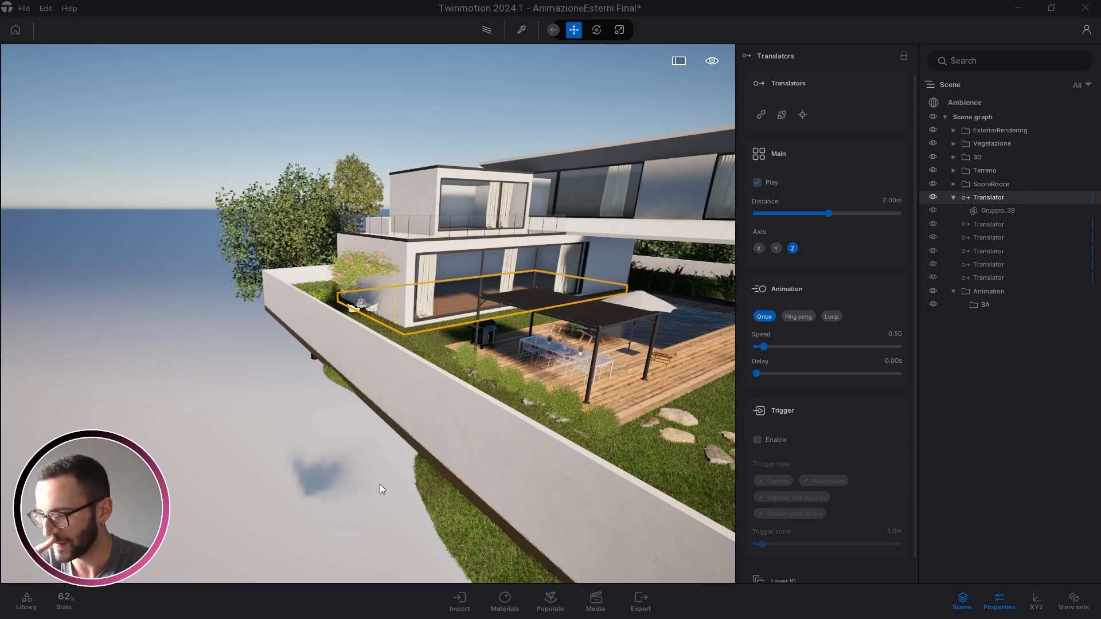
scroll(470, 318, "down", 3)
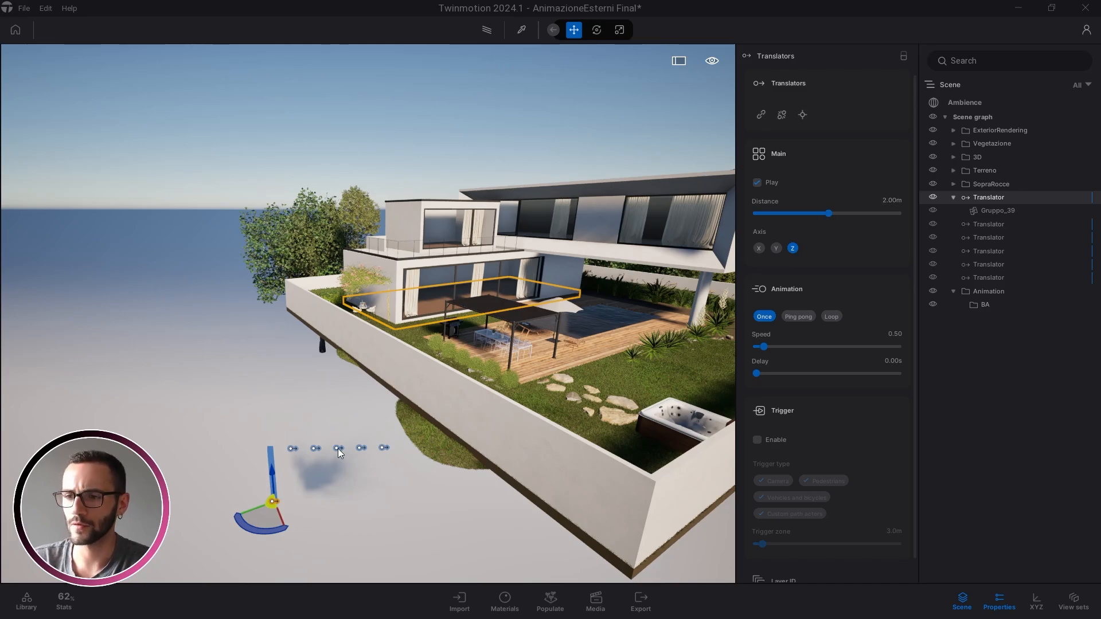
left_click(436, 487)
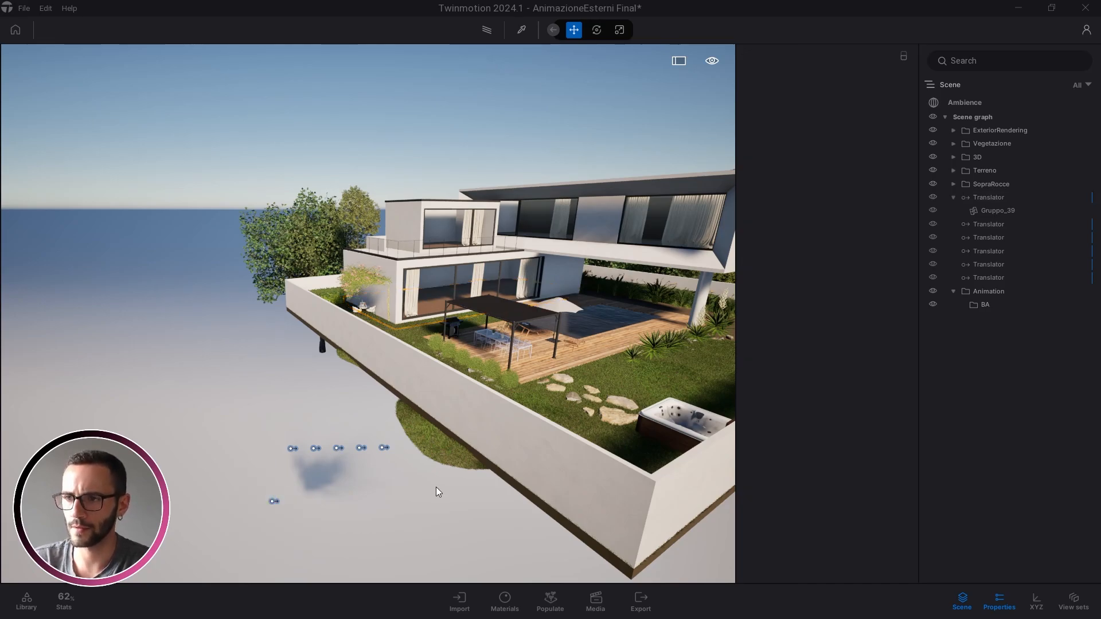
key("ctrl+z")
key("ctrl+z")
right_click_drag(404, 311, 418, 297)
key("w")
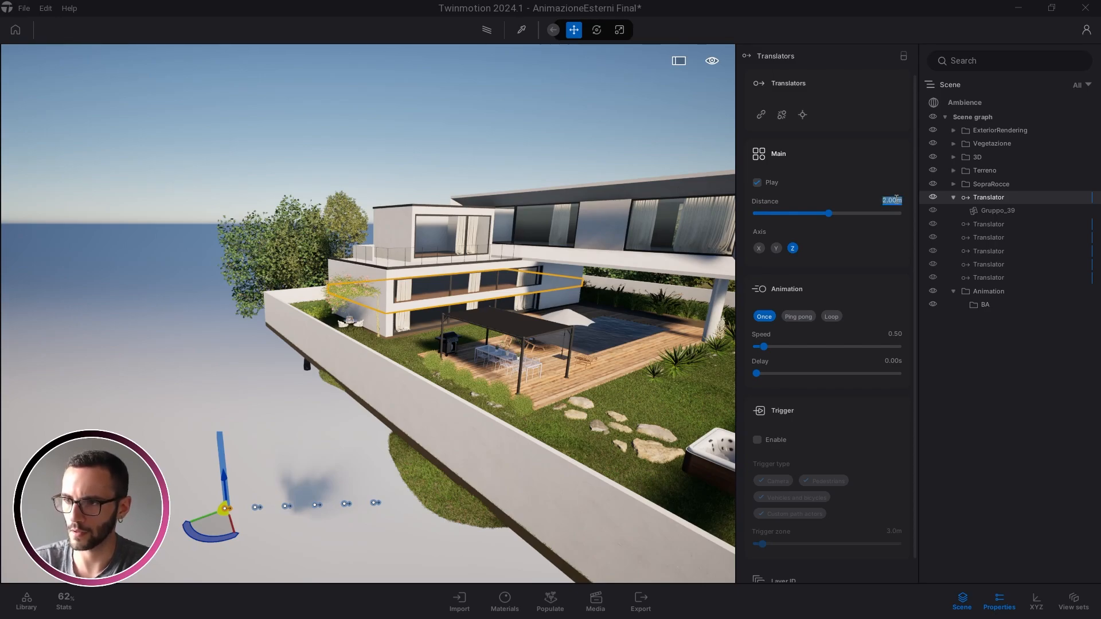
Set the first Translator's travel Distance to -10 m
type("10")
key("Return")
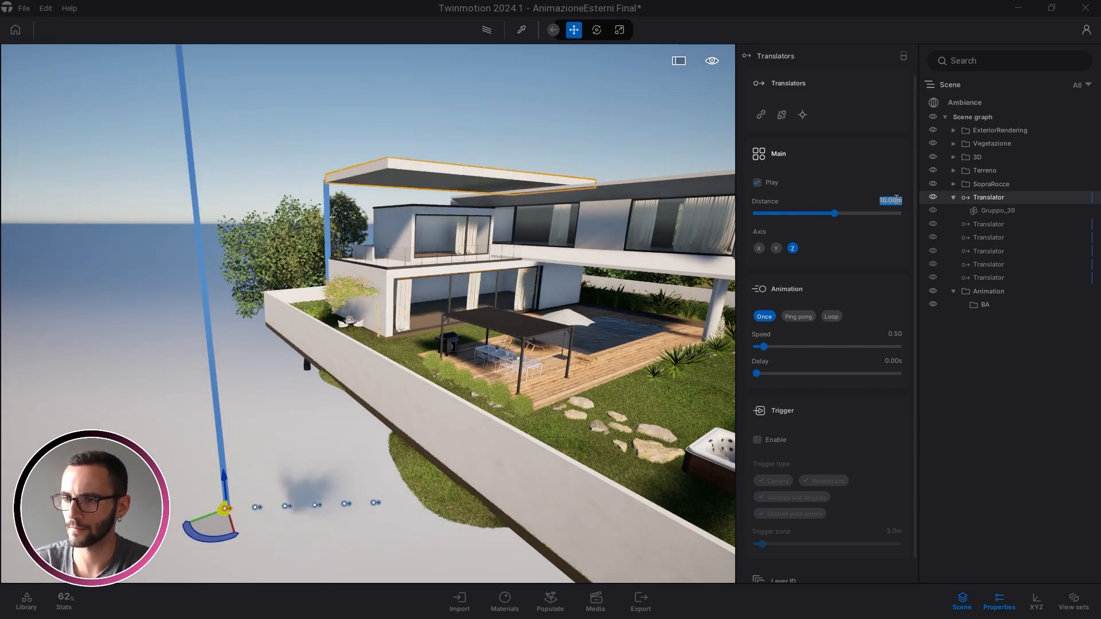
right_click_drag(483, 352, 462, 351)
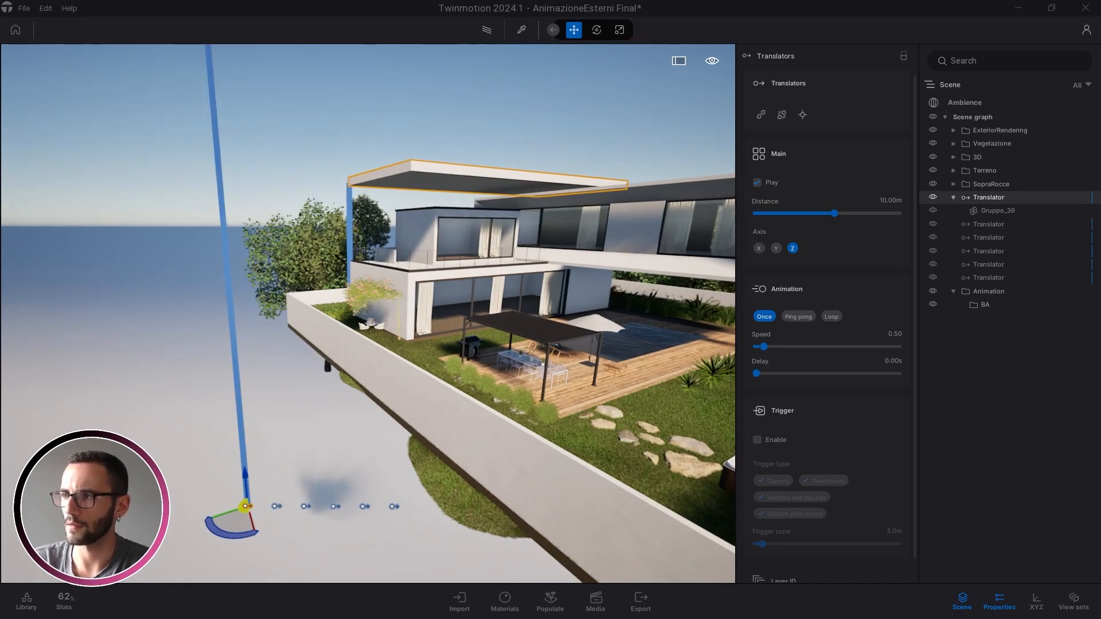
right_click_drag(727, 253, 669, 252)
left_click(883, 199)
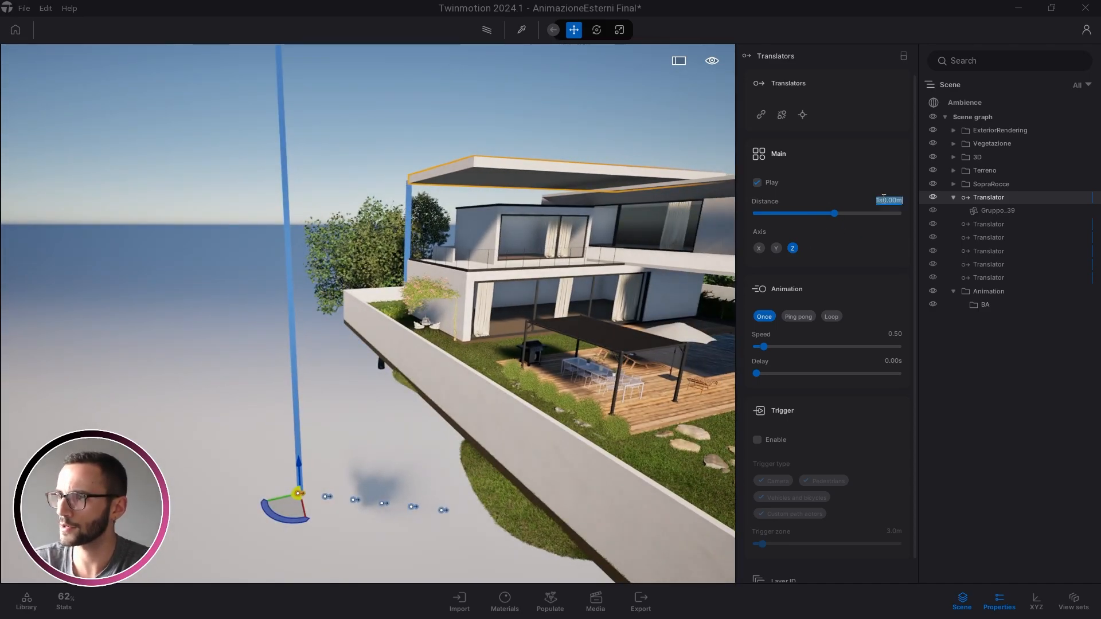
type("ds-d")
key("Caps_Lock")
key("Caps_Lock")
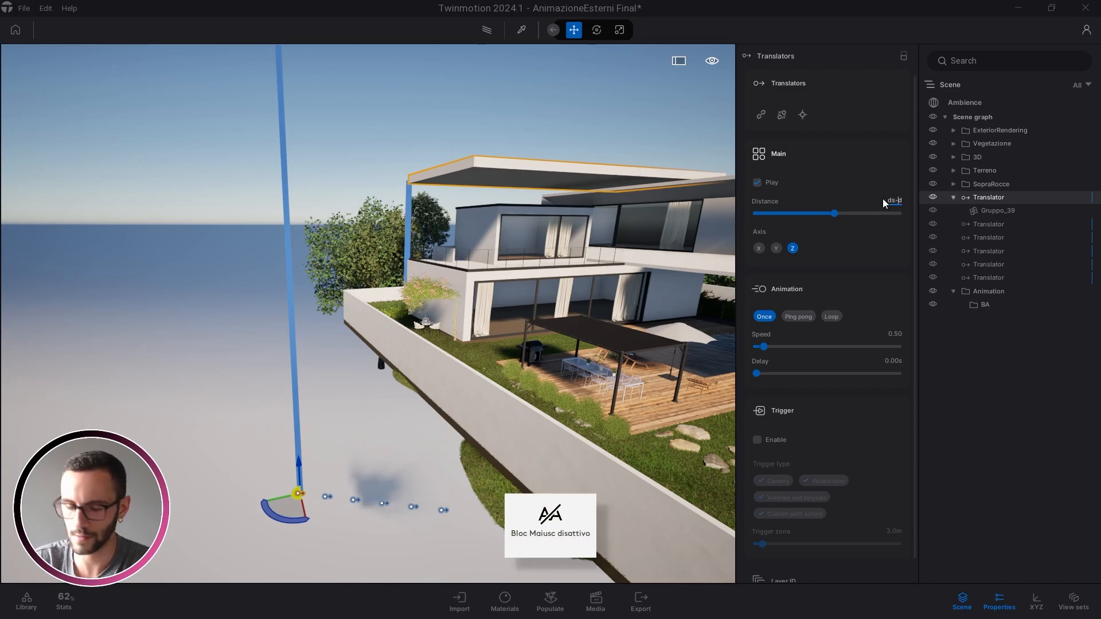
key("BackSpace")
key("BackSpace")
key("BackSpace")
key("BackSpace")
type("-10")
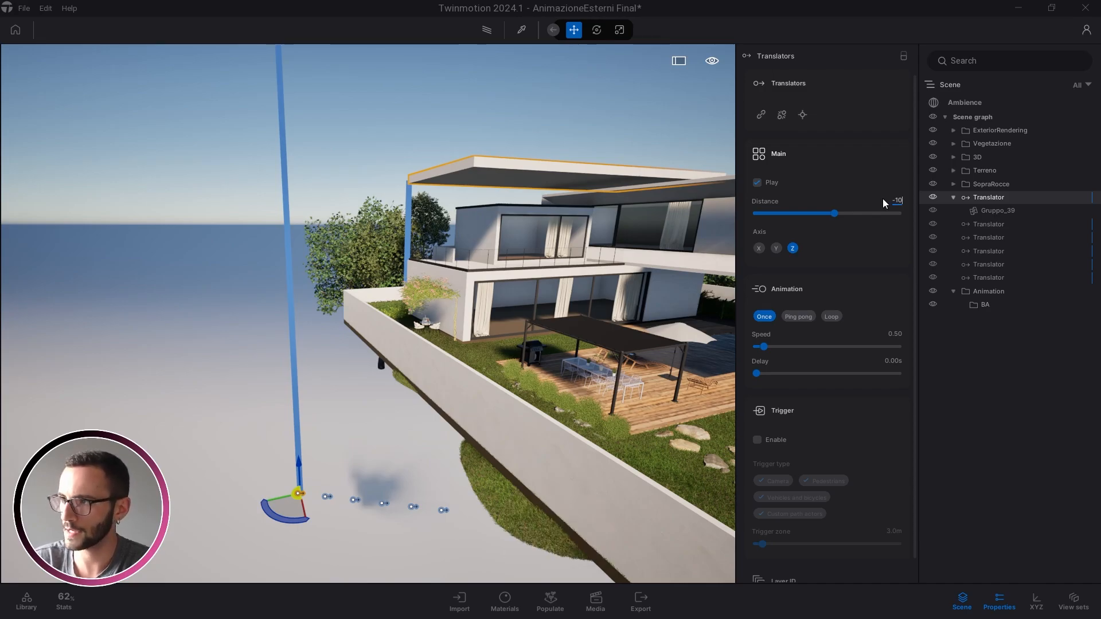
key("Return")
Raise the first Translator 10 m along Z using the gizmo's exact offset entry
right_click_drag(315, 435, 291, 450)
left_click_drag(297, 415, 264, 115)
right_click_drag(348, 403, 359, 391)
key("Caps_Lock")
key("Caps_Lock")
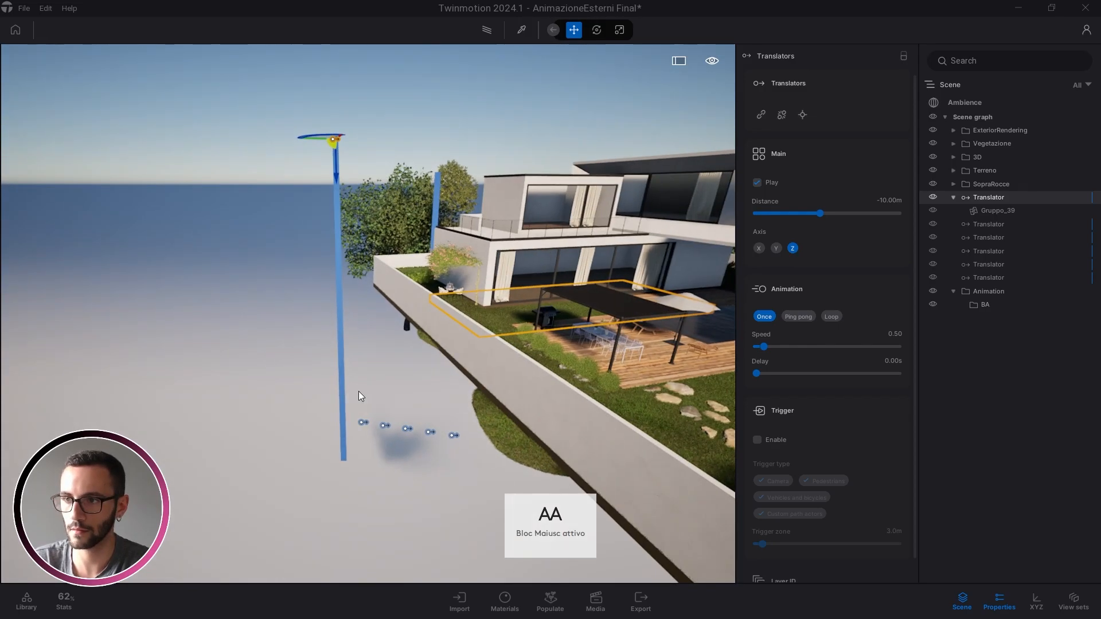
key("ctrl+z")
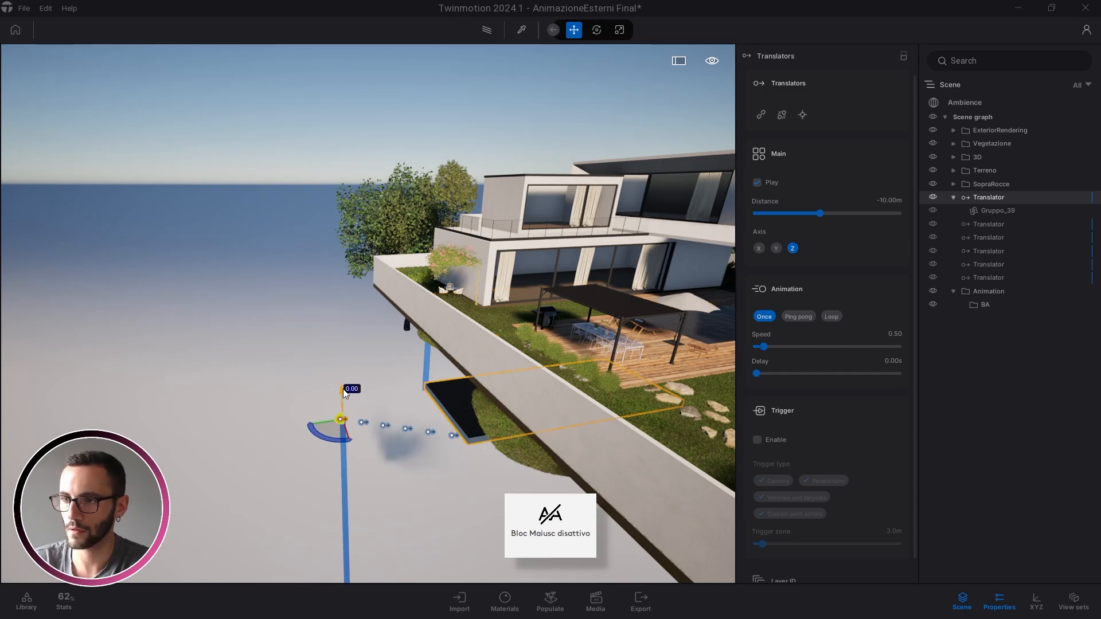
left_click(344, 389)
type("10")
key("Return")
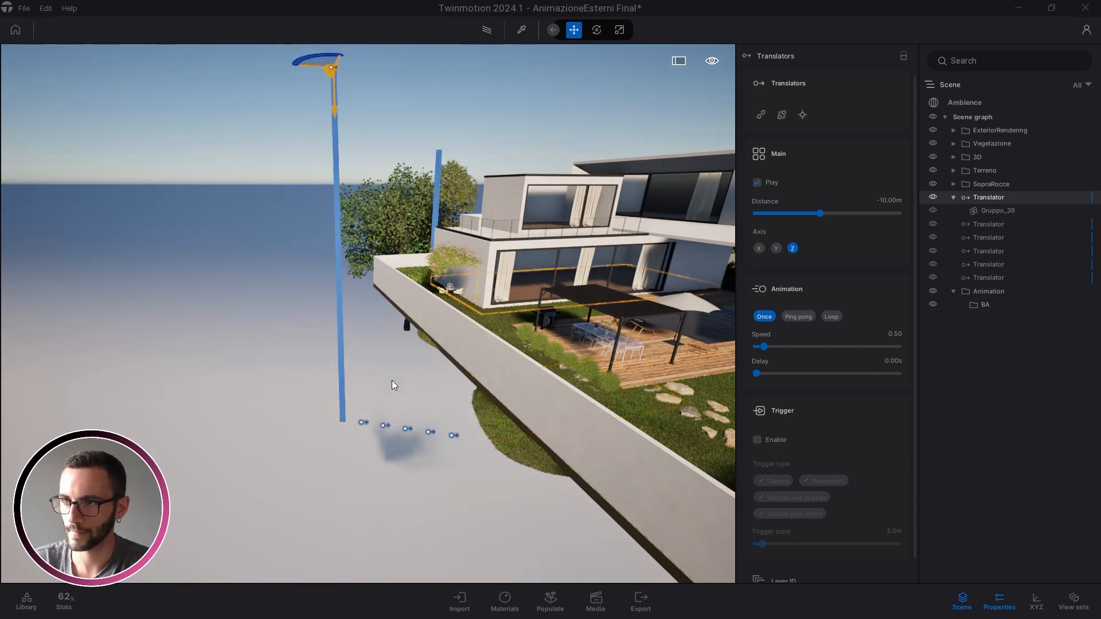
right_click_drag(391, 380, 401, 290)
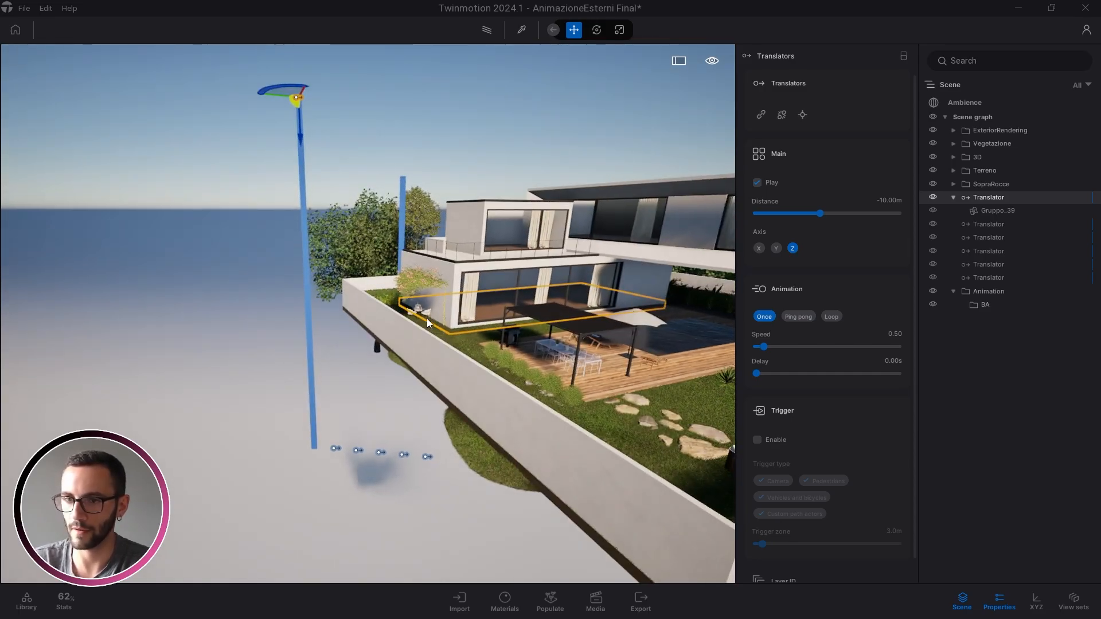
right_click_drag(447, 308, 498, 317)
right_click_drag(484, 396, 494, 414)
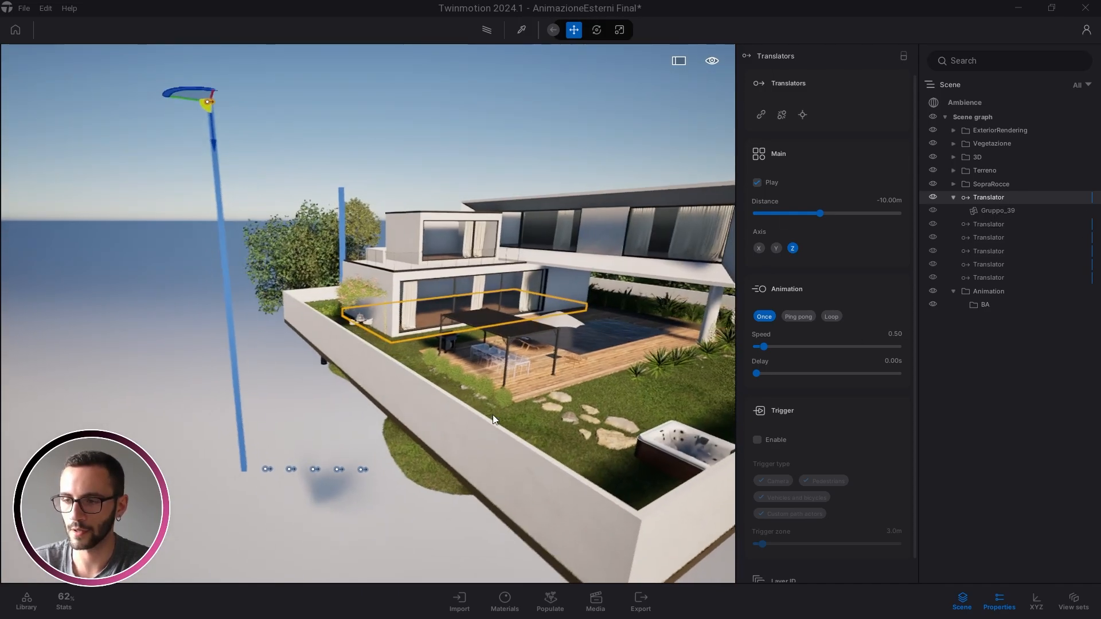
key("w")
left_click(987, 225)
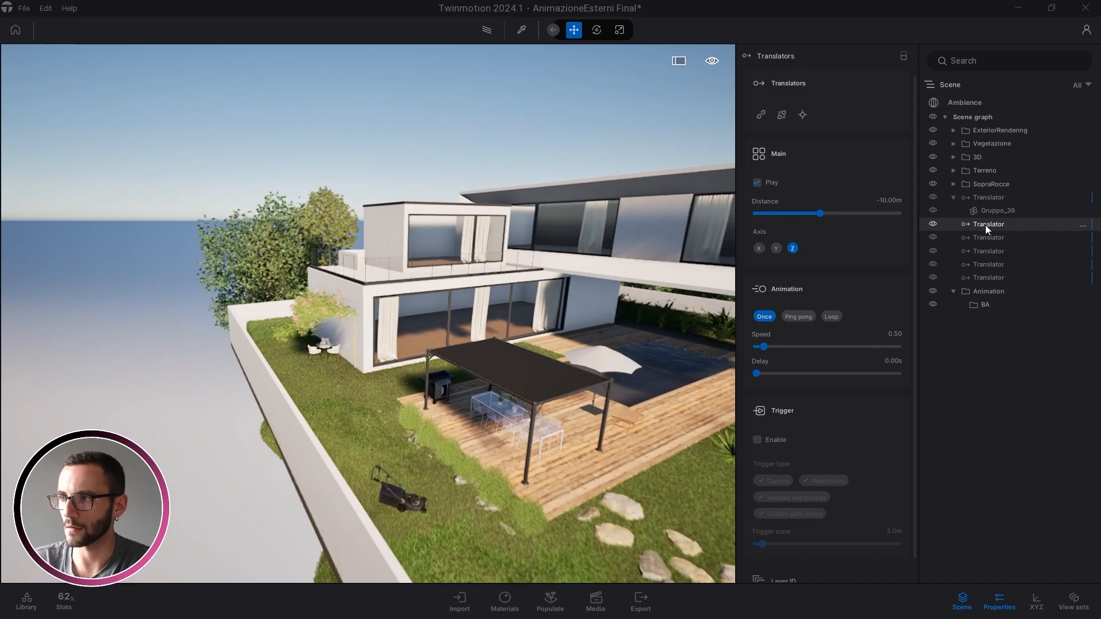
Link a villa wall to the next remaining Translator
key("w")
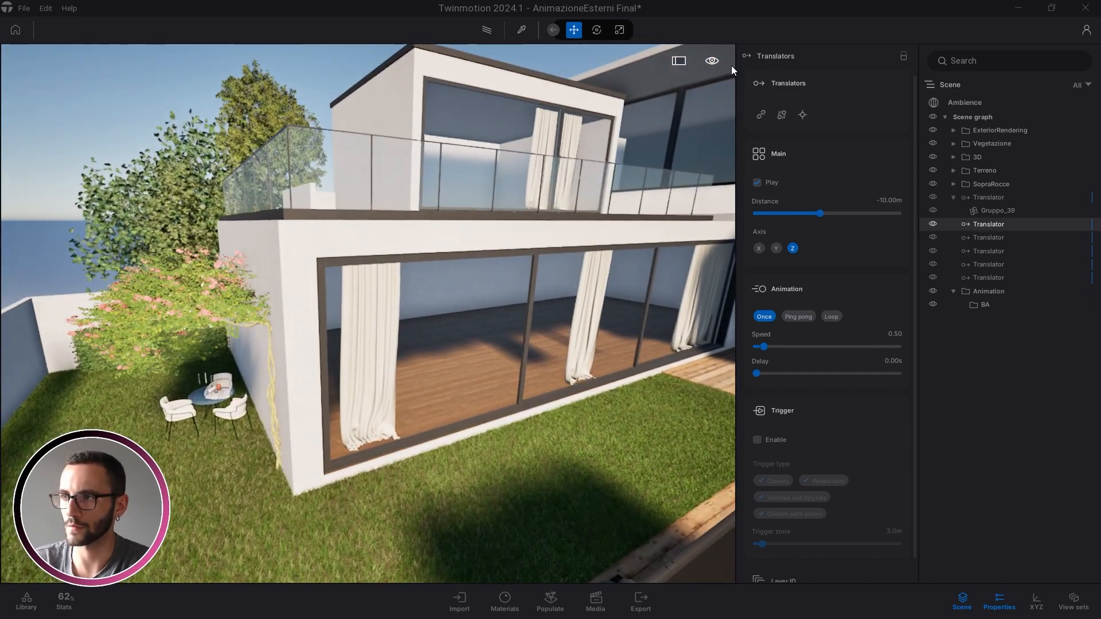
left_click(761, 115)
right_click_drag(290, 354, 447, 376)
key("w")
key("Caps_Lock")
key("Caps_Lock")
left_click(969, 238)
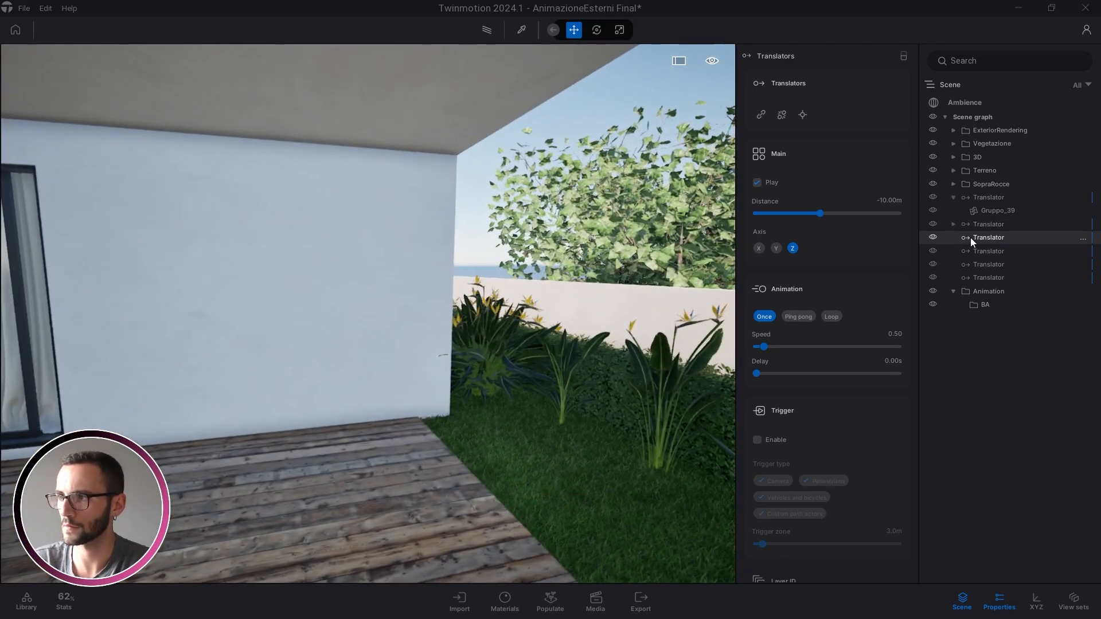
left_click(762, 115)
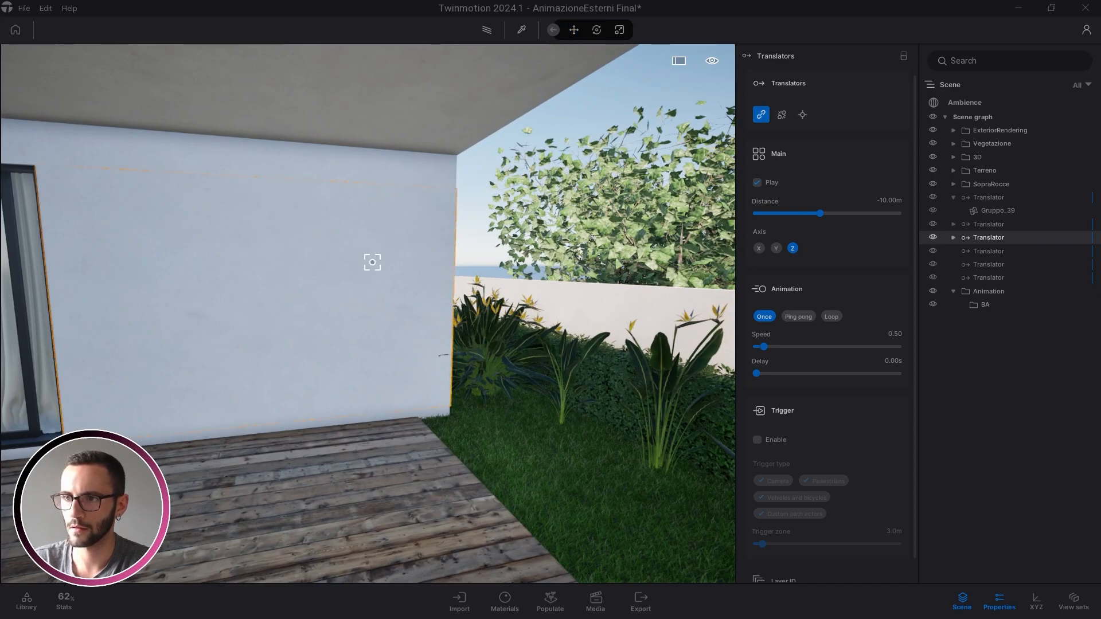
left_click(393, 231)
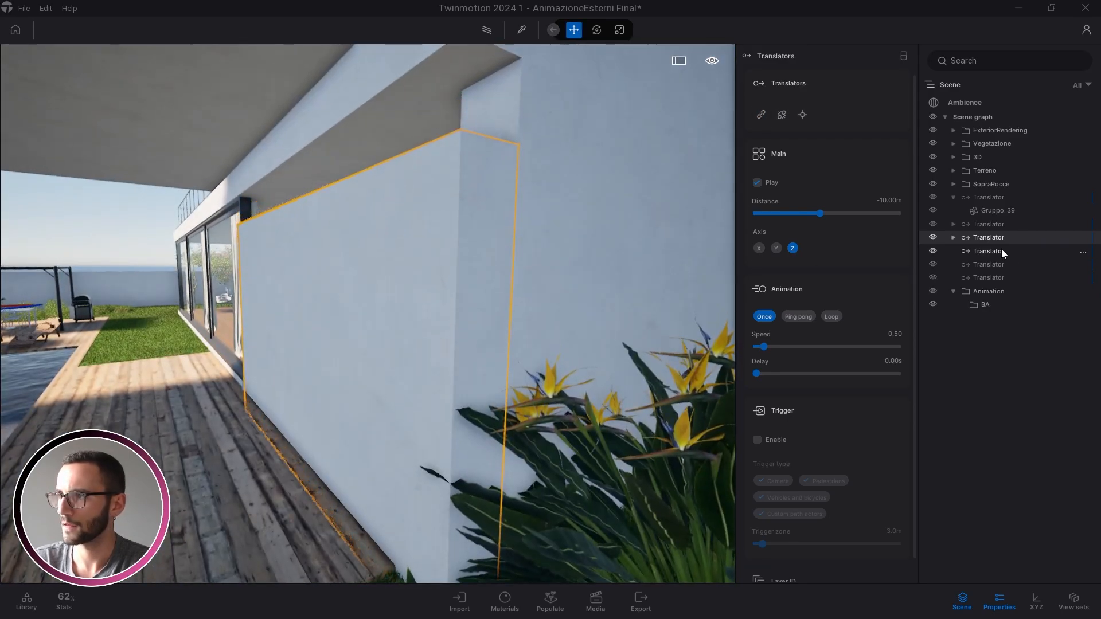
Link the wall beside the plants and the side wall to the next two Translators
left_click(1002, 251)
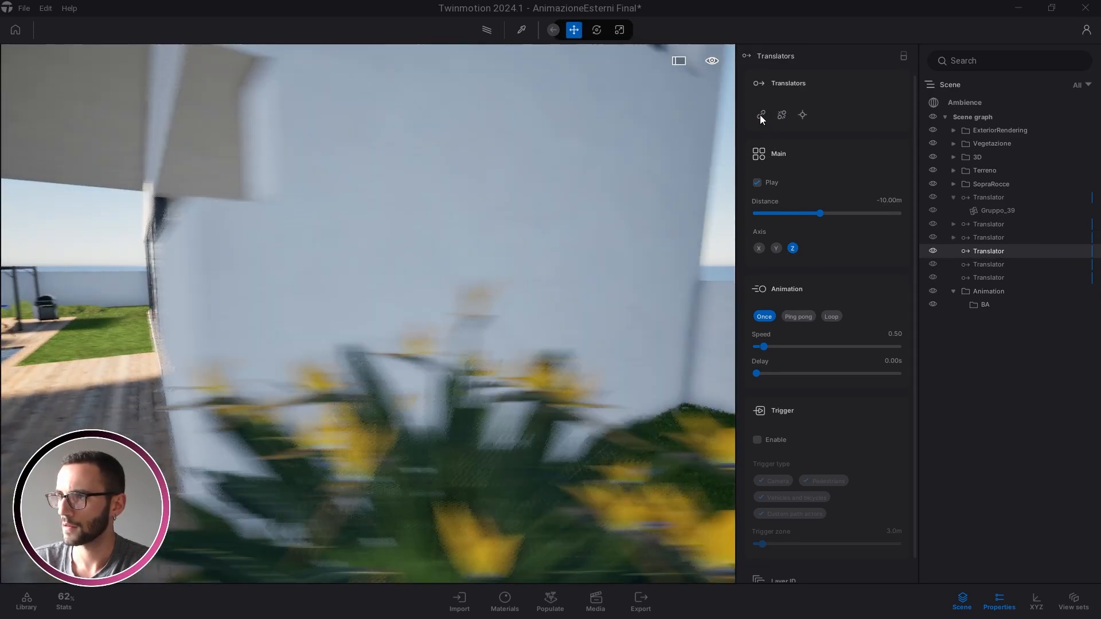
left_click(760, 115)
left_click(537, 248)
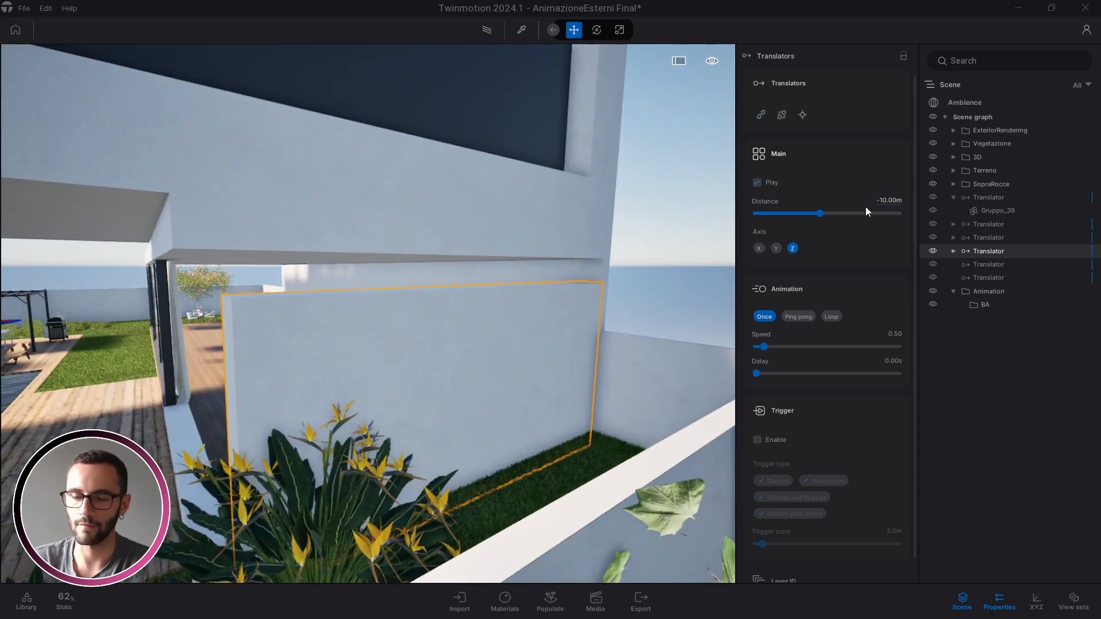
key("f")
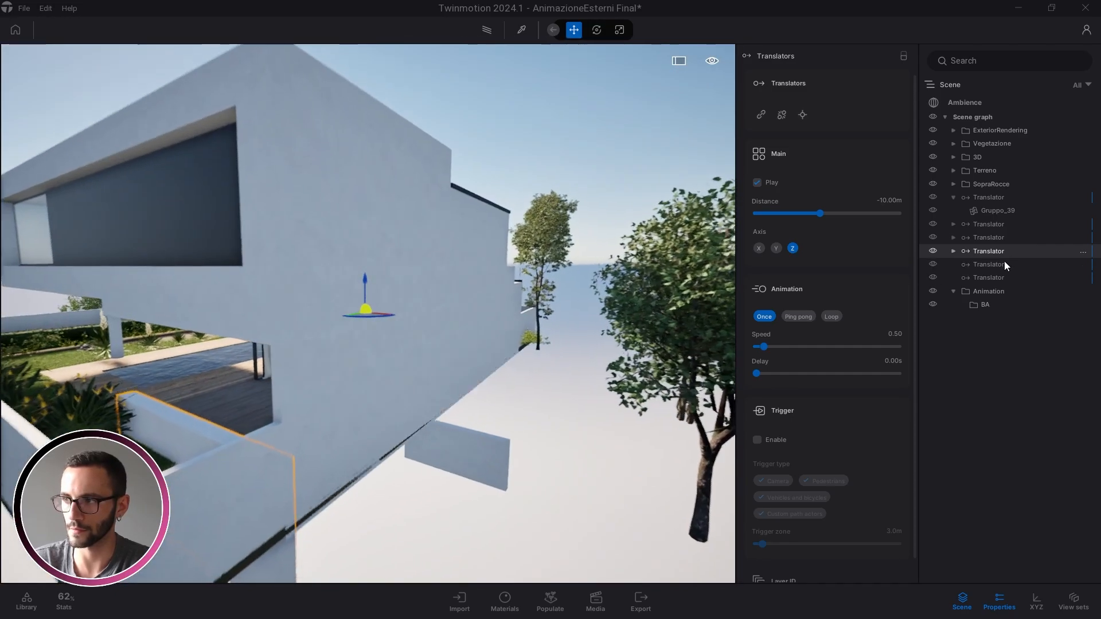
left_click(1001, 264)
left_click(761, 114)
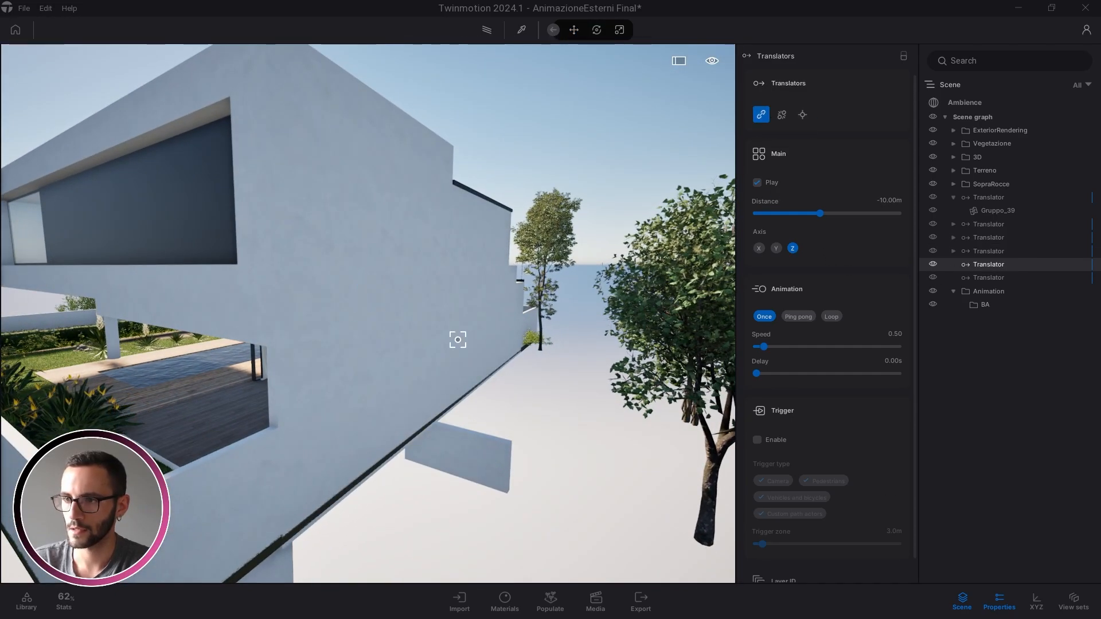
left_click(363, 370)
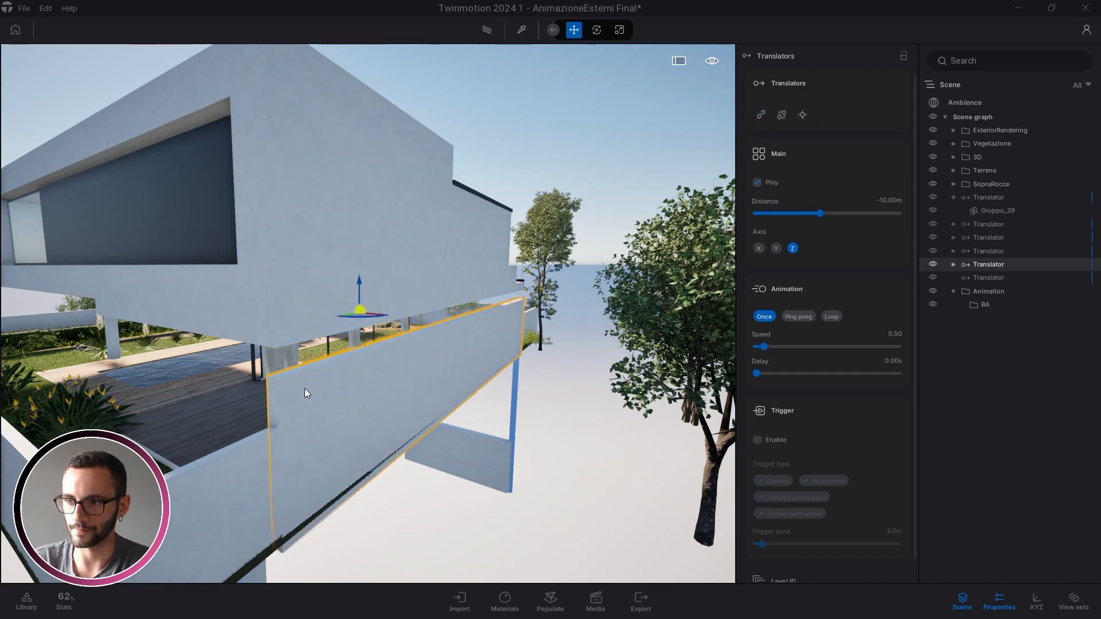
Link the floor slab to the last Translator and finish linking
key("w")
right_click_drag(305, 388, 704, 342)
key("s")
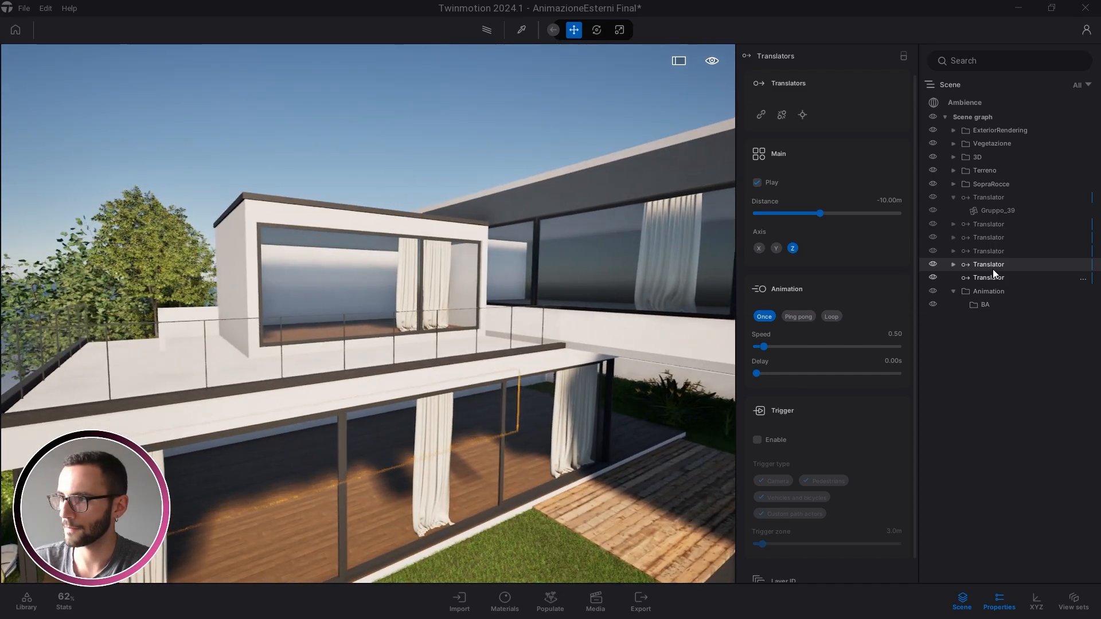
left_click(989, 279)
left_click(761, 115)
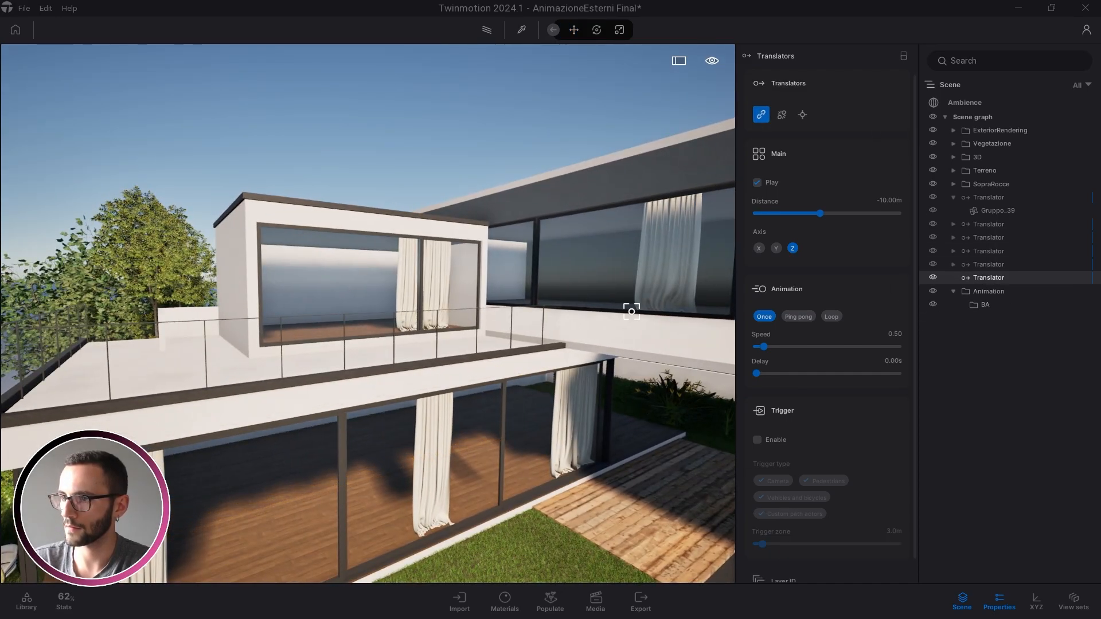
middle_click_drag(208, 403, 276, 270)
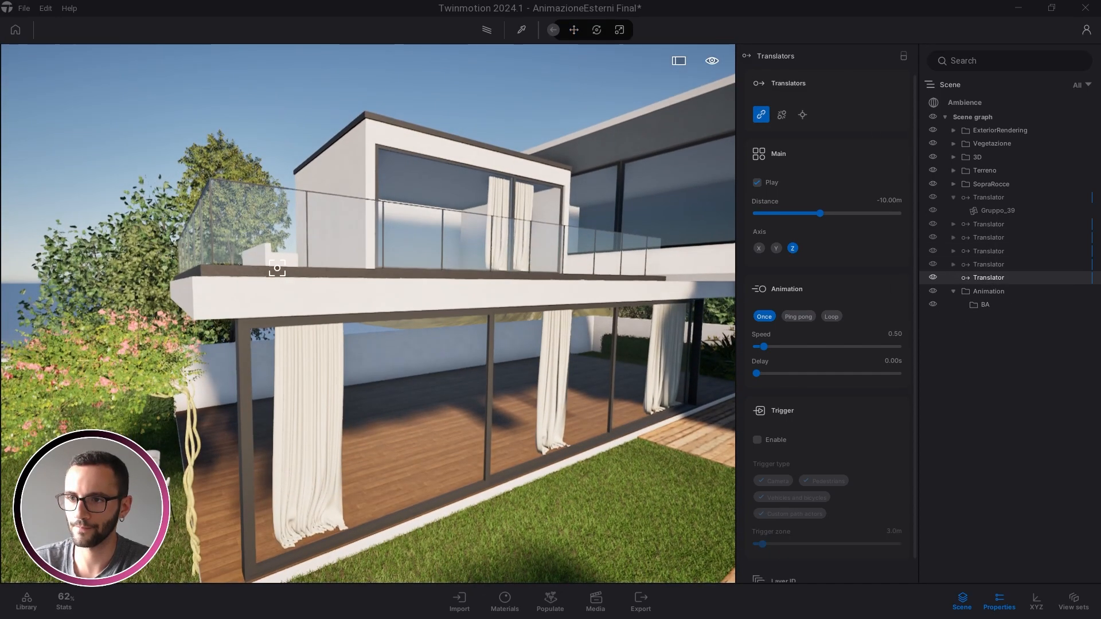
left_click(267, 285)
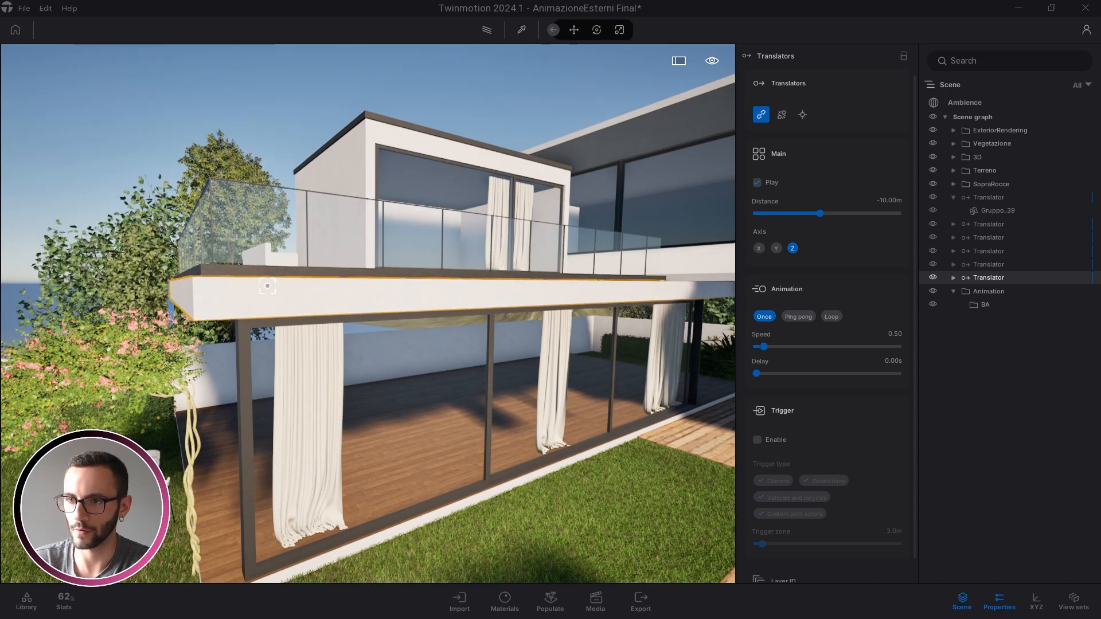
key("Escape")
scroll(404, 391, "down", 8)
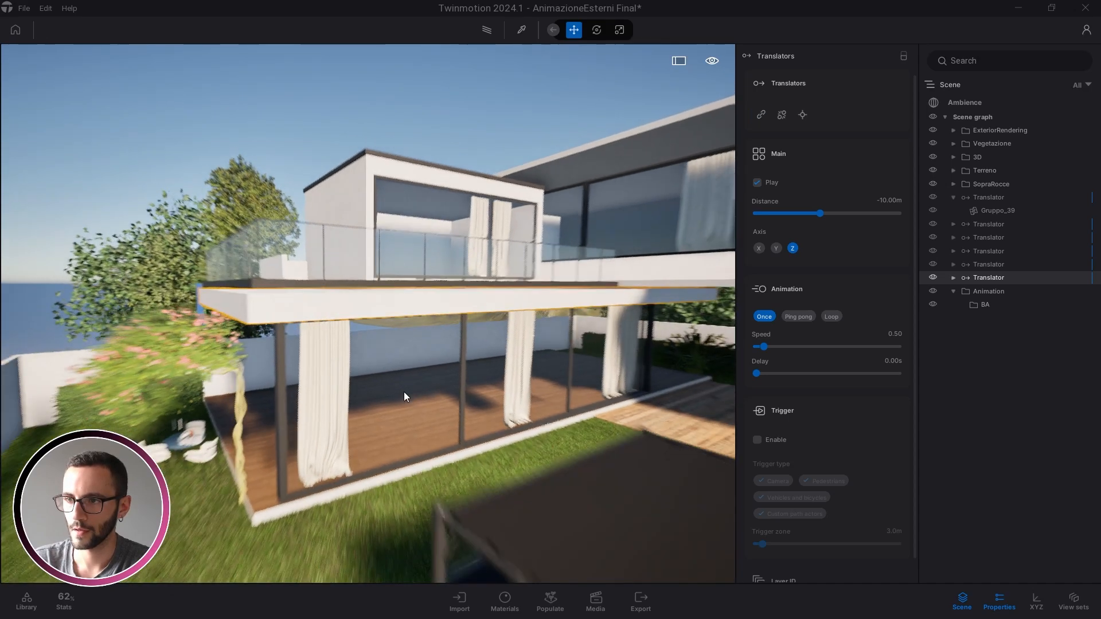
Multi-select the five Translators under the villa slab, from first to last, in the Scene graph
key("q")
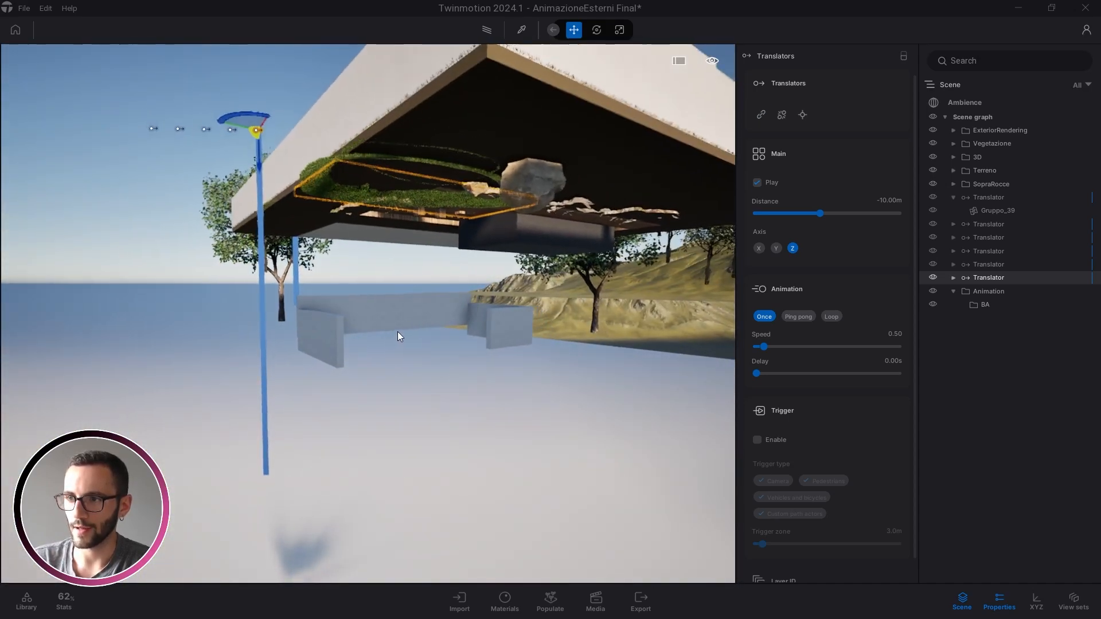
key("e")
left_click(883, 200)
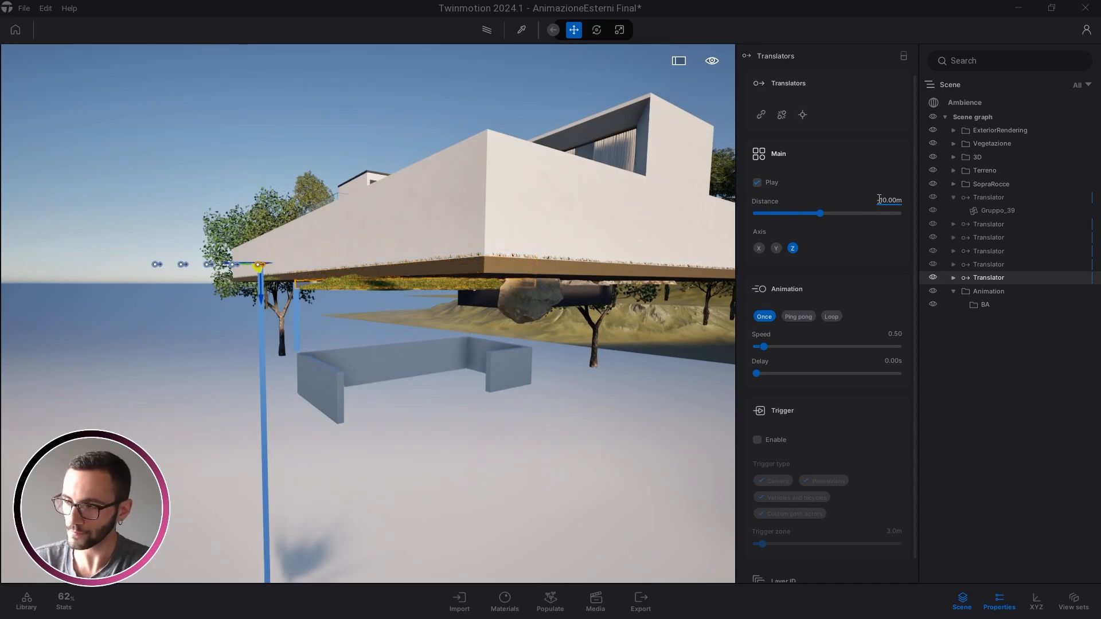
middle_click_drag(394, 343, 412, 554)
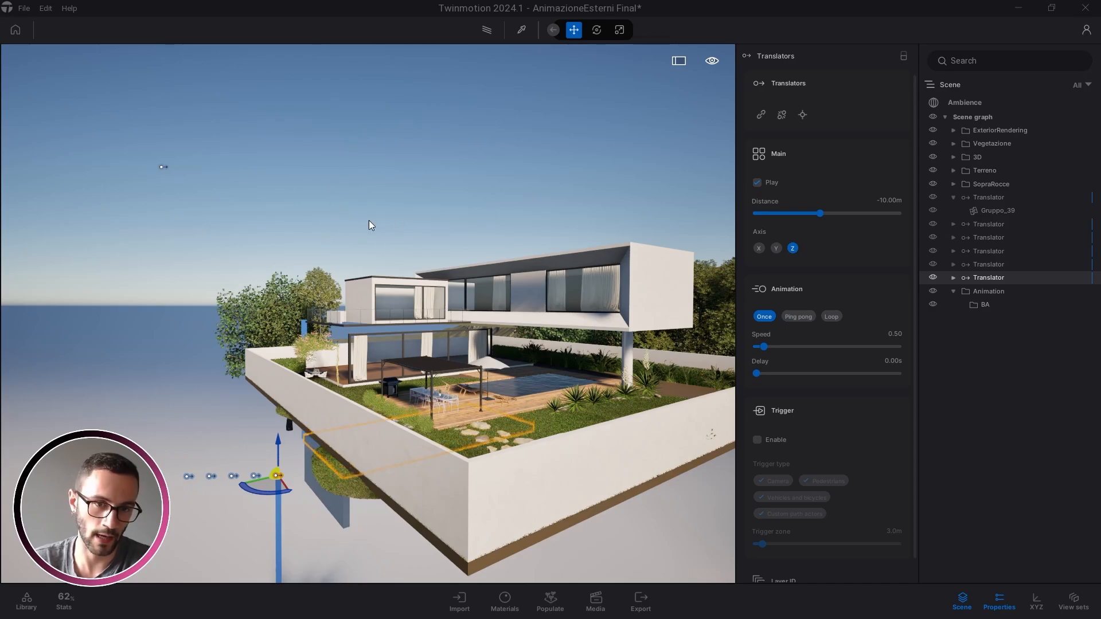
right_click_drag(435, 360, 401, 405)
key("q")
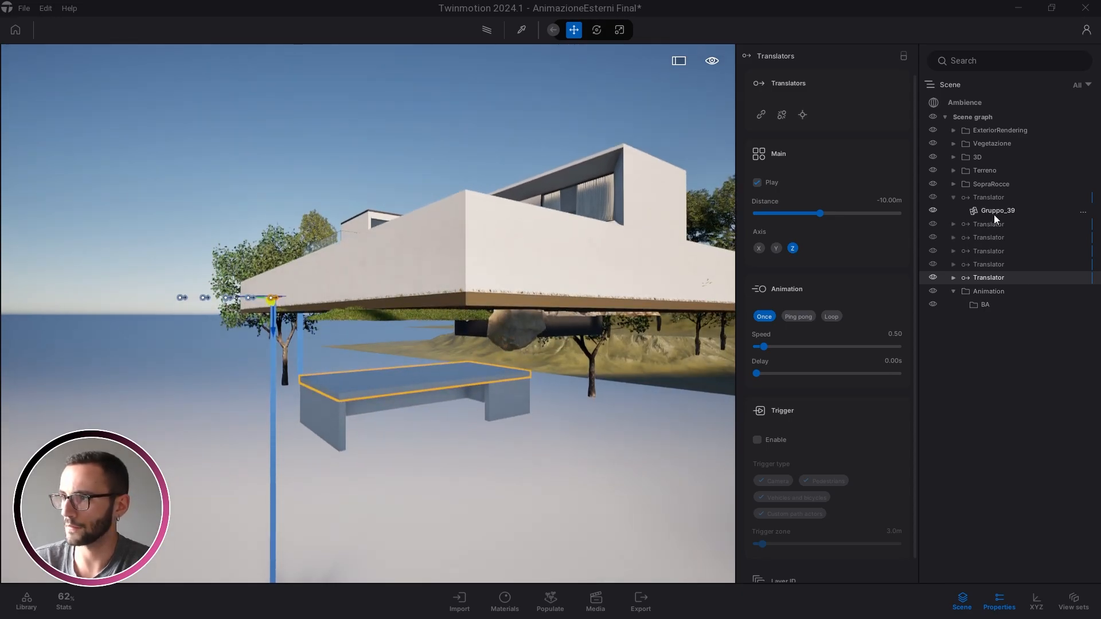
left_click(994, 224)
left_click(990, 278, "shift")
right_click_drag(440, 332, 367, 356)
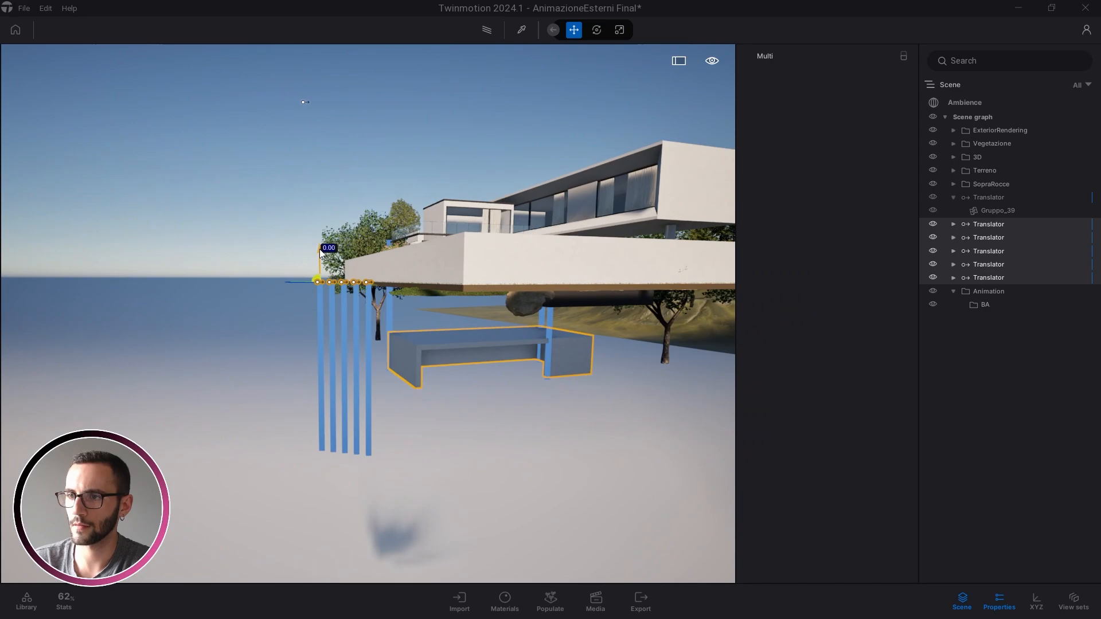
Lift the five selected Translators and their building parts exactly 10 m upward
left_click_drag(319, 249, 318, 223)
key("ctrl+z")
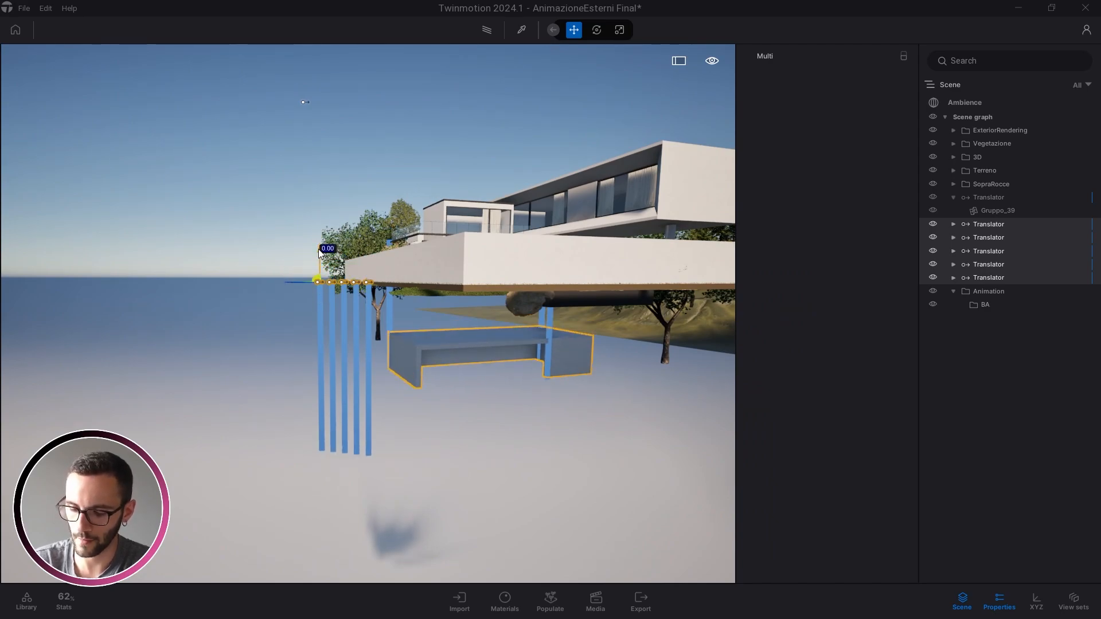
key("Return")
Deselect the Translators, fly the camera back to the villa and refresh the Animation folder
right_click_drag(400, 355, 425, 331)
key("e")
key("w")
key("Escape")
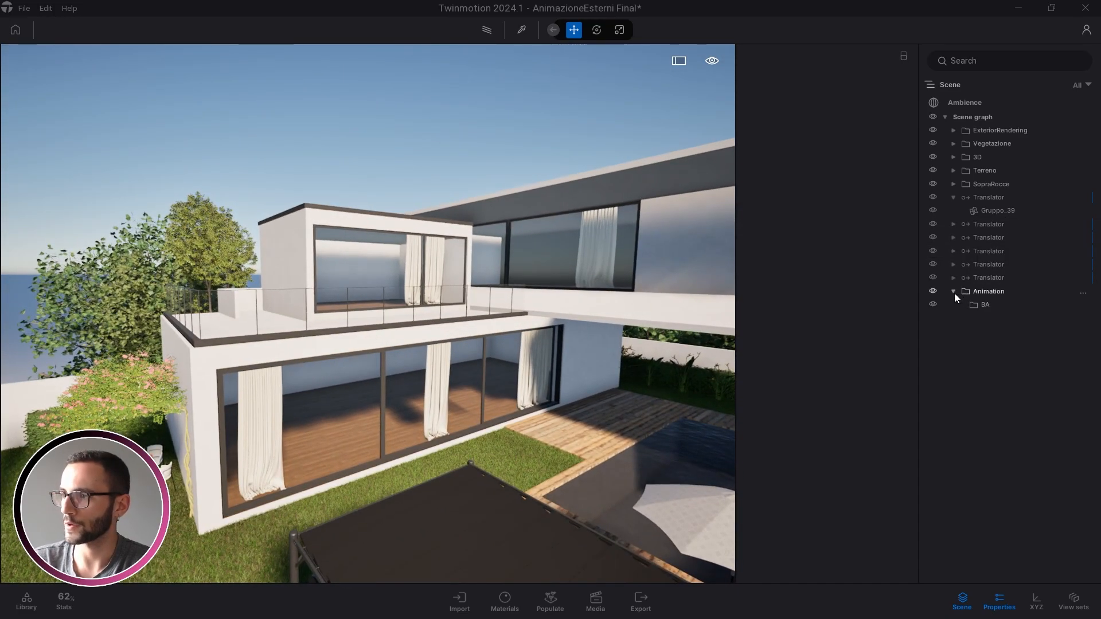
left_click(953, 292)
left_click(954, 291)
scroll(416, 384, "down", 2)
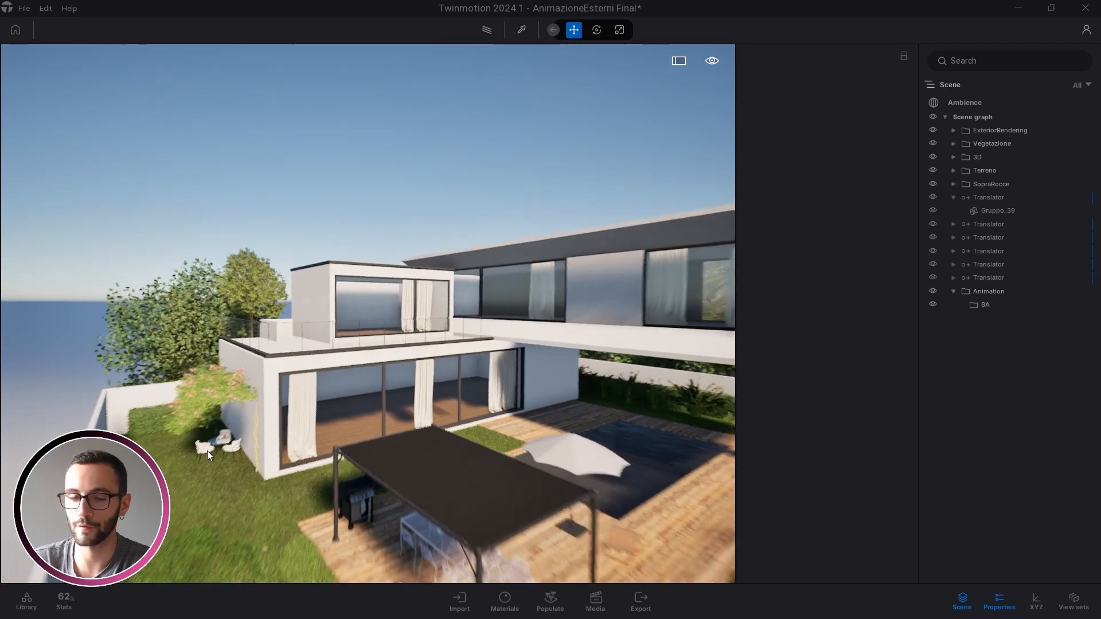
scroll(417, 384, "down", 1)
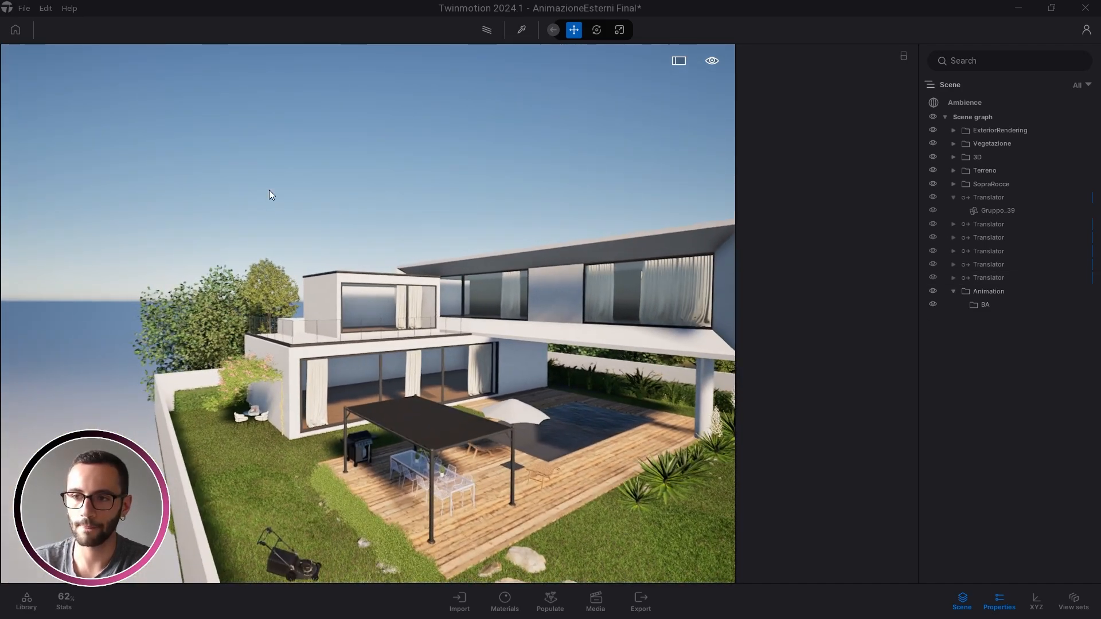
Save the villa project under the new file name 'test'
left_click(25, 9)
left_click(202, 168)
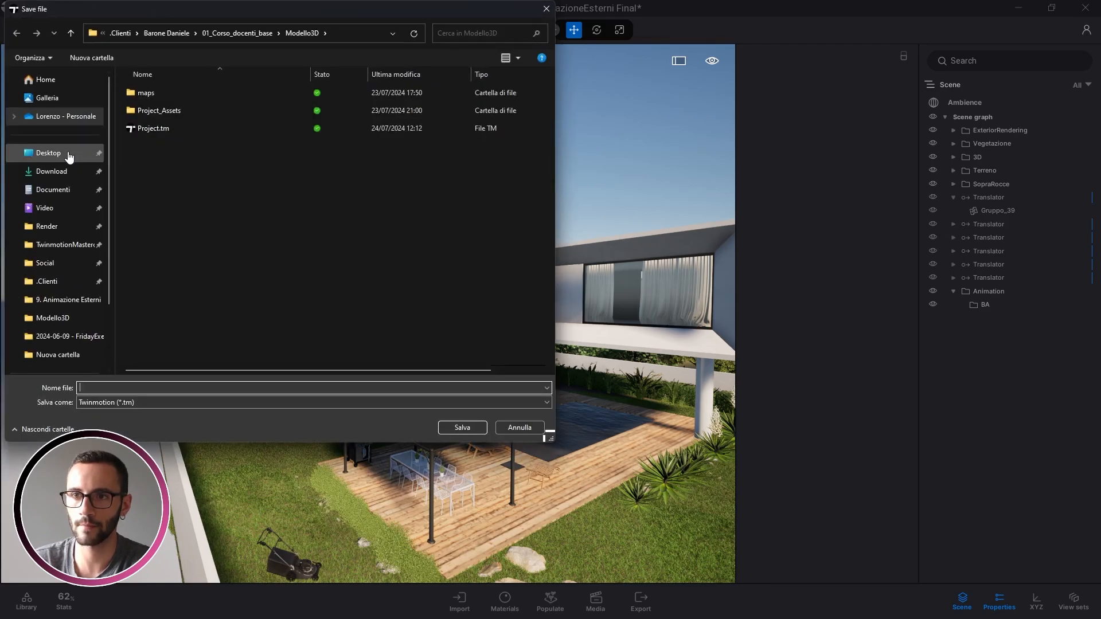
key("Return")
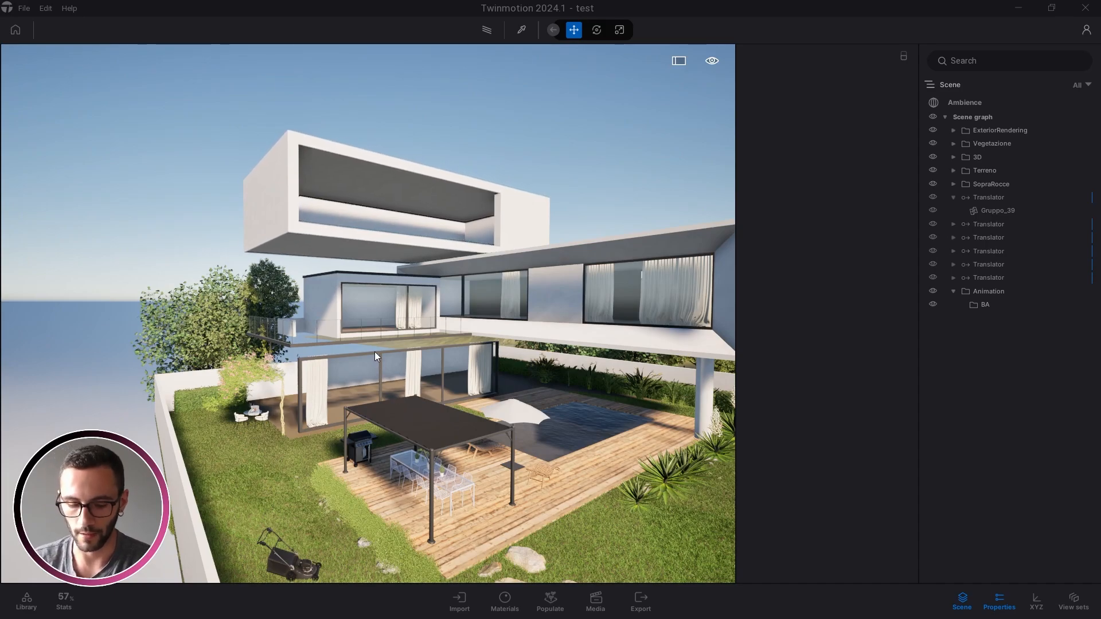
Orbit the house to watch the parts slide in, then select and collapse the first Translator
scroll(376, 310, "up", 3)
middle_click_drag(370, 278, 390, 278, "shift")
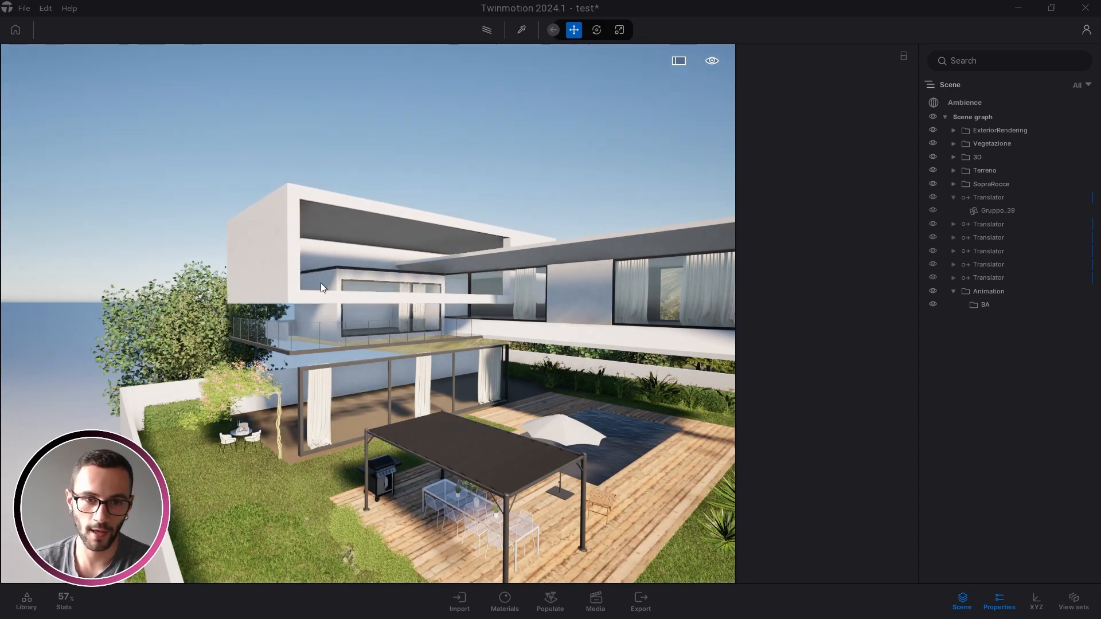
left_click_drag(288, 322, 255, 335)
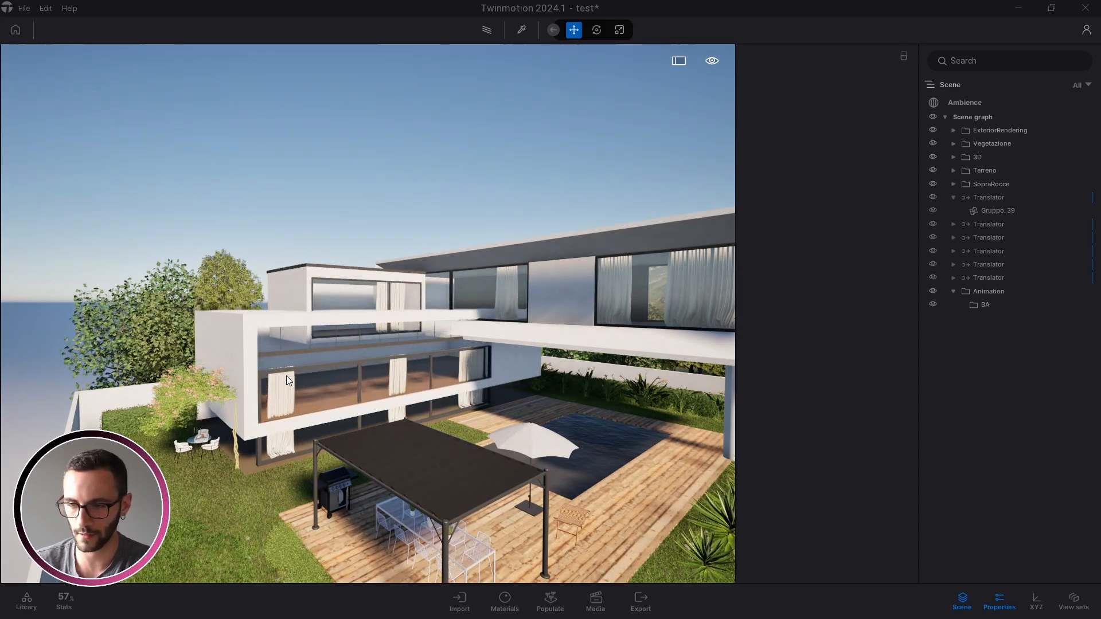
left_click_drag(228, 397, 242, 410)
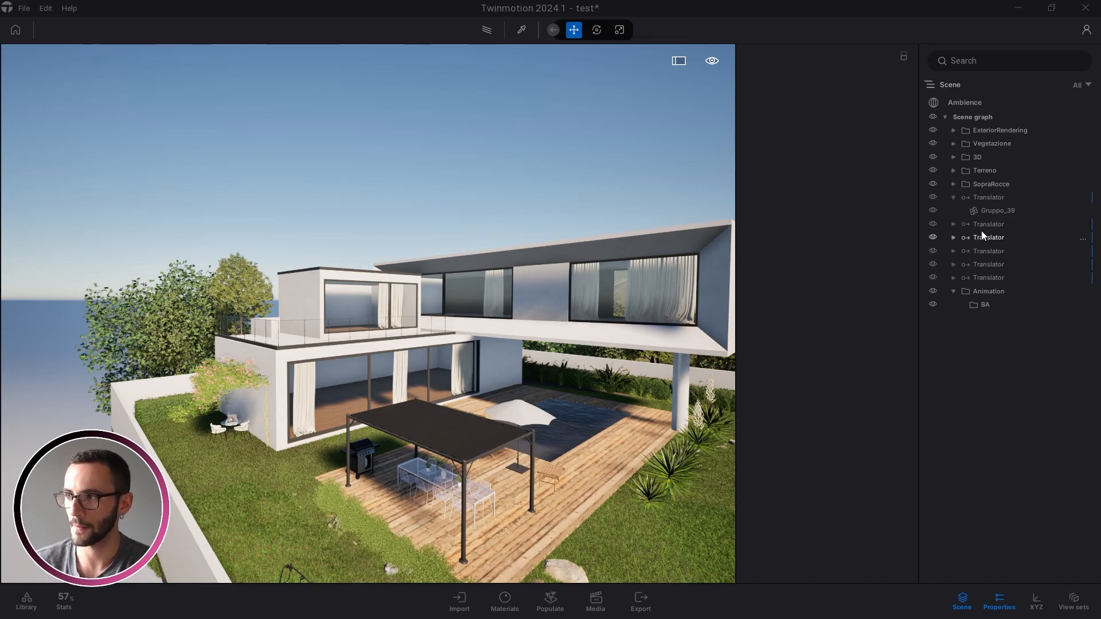
left_click(968, 199)
left_click(954, 197)
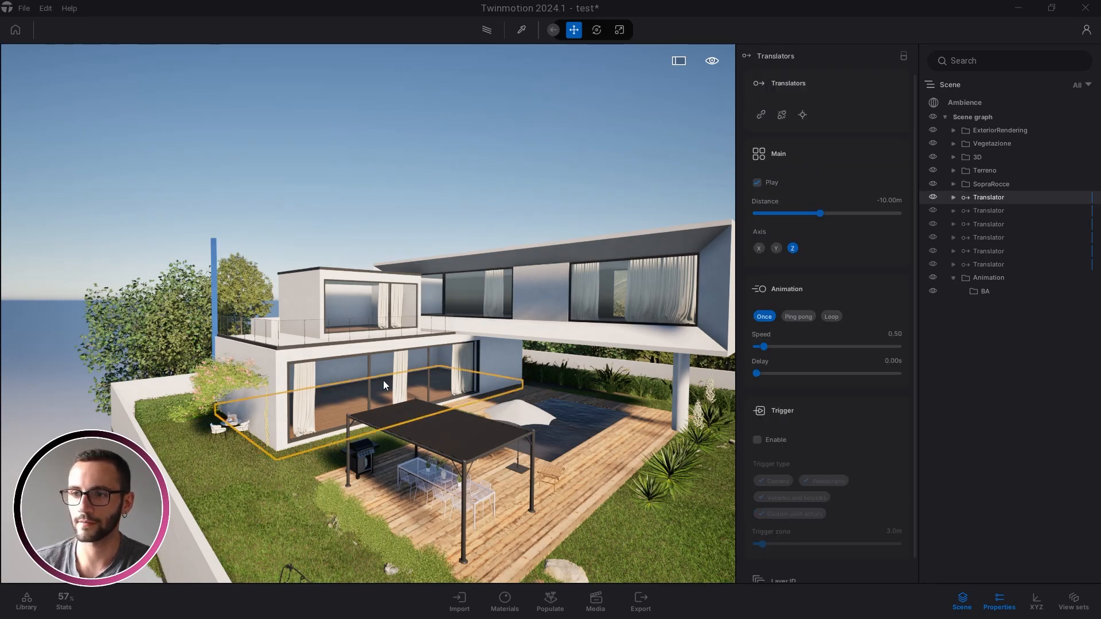
right_click_drag(367, 313, 355, 318)
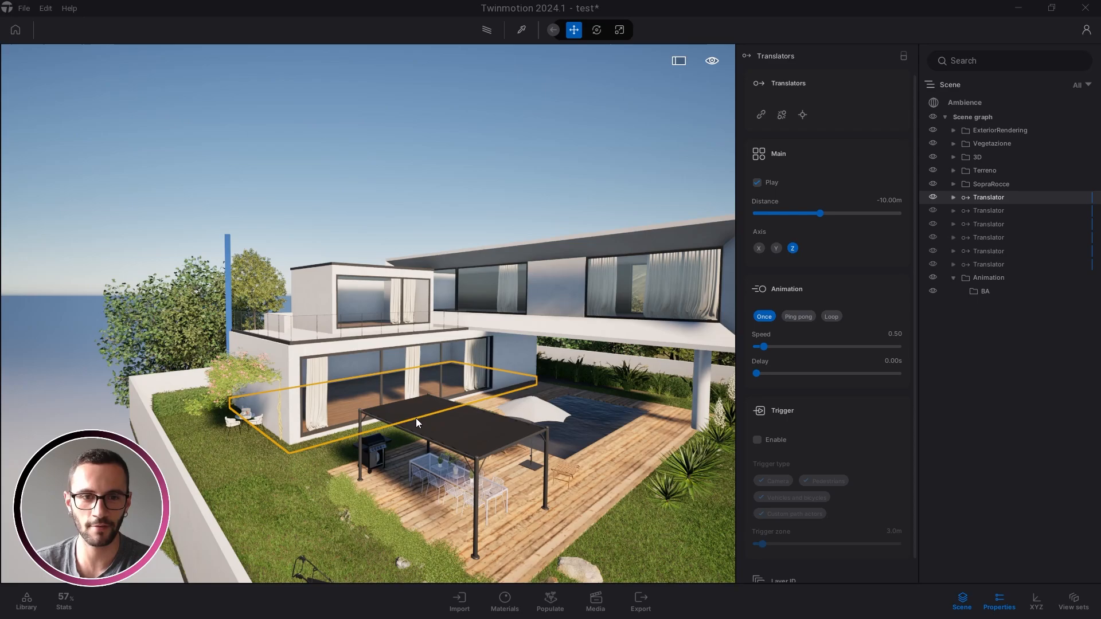
Reselect the first Translator and raise its Speed from 0.50 to 5.00
key("s")
mouse_move(477, 435)
right_mouse_down()
mouse_move(462, 432)
mouse_move(477, 437)
right_mouse_up()
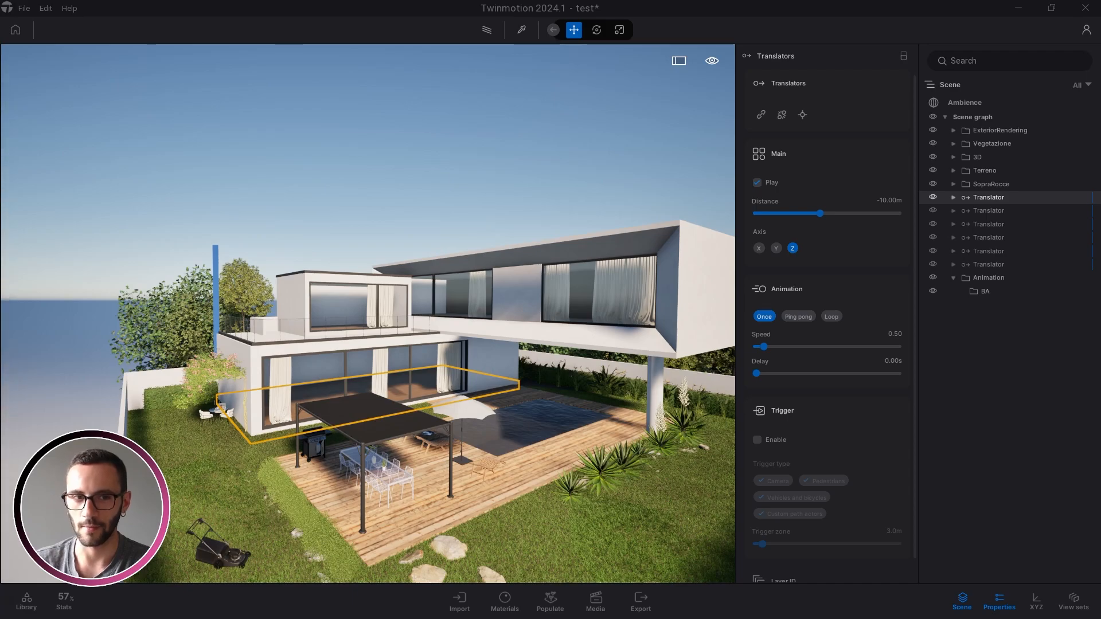
left_click(373, 125)
key("a")
right_click_drag(304, 356, 304, 361)
key("w")
left_click(981, 198)
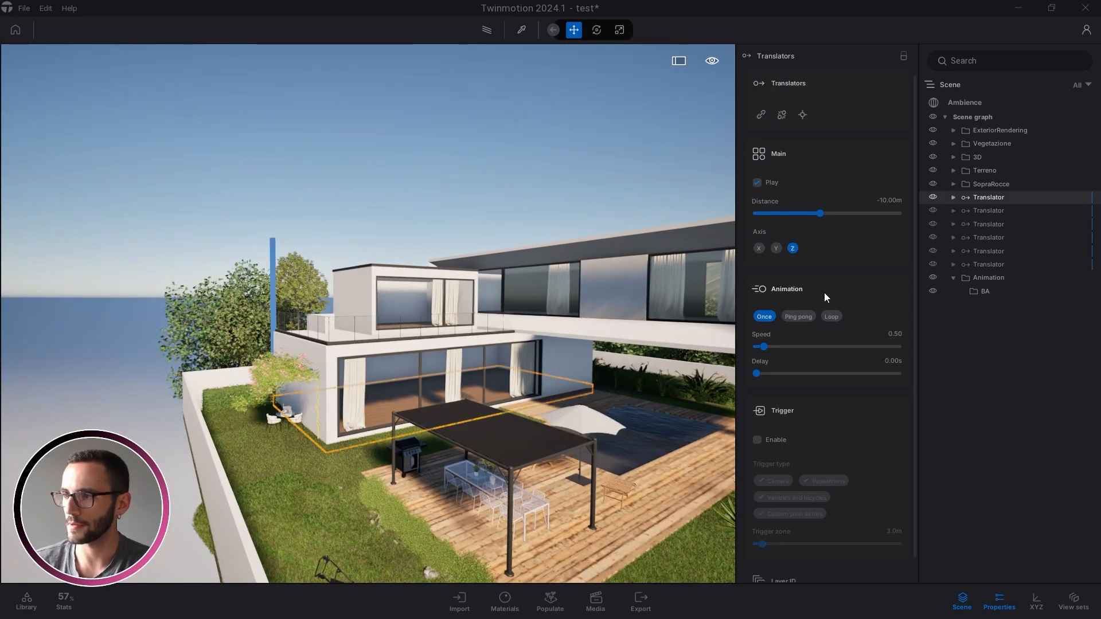
left_click(894, 334)
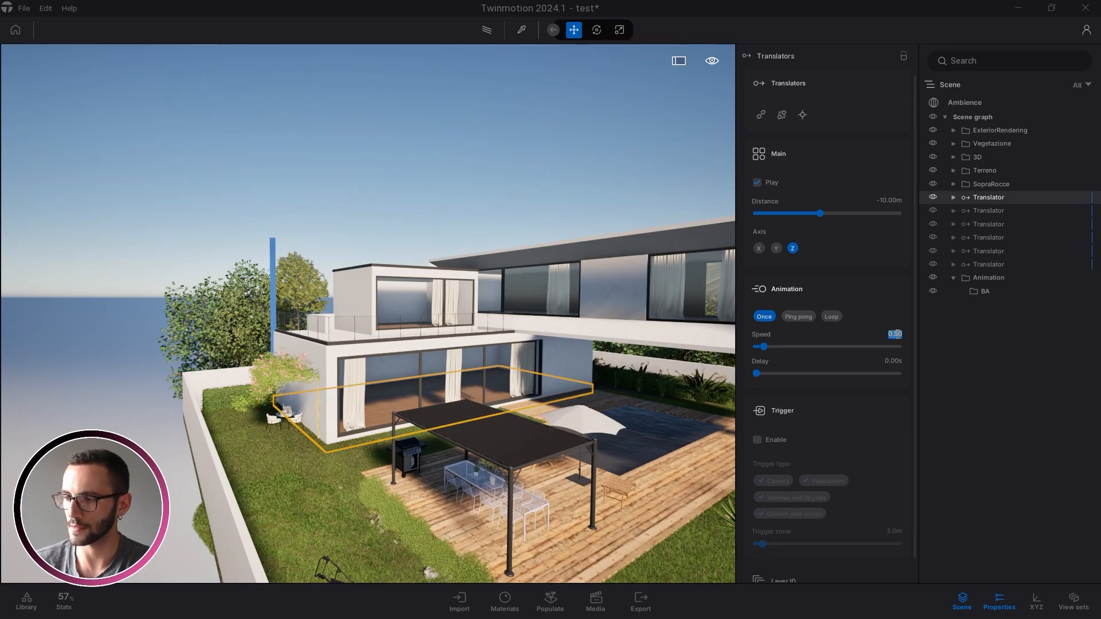
type("5")
key("Return")
key("a")
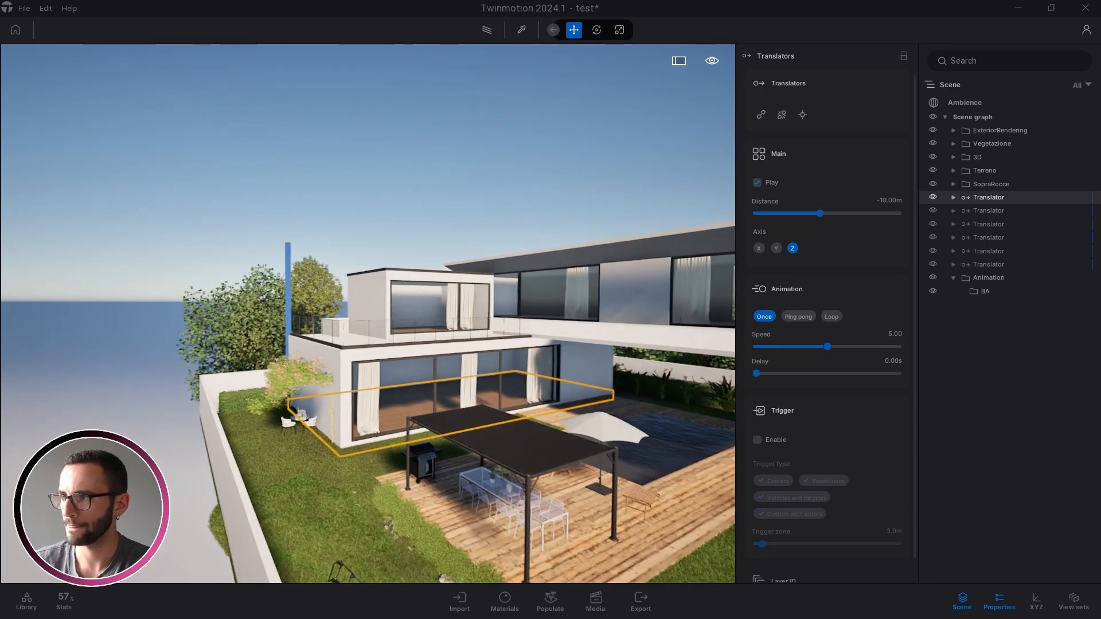
key("d")
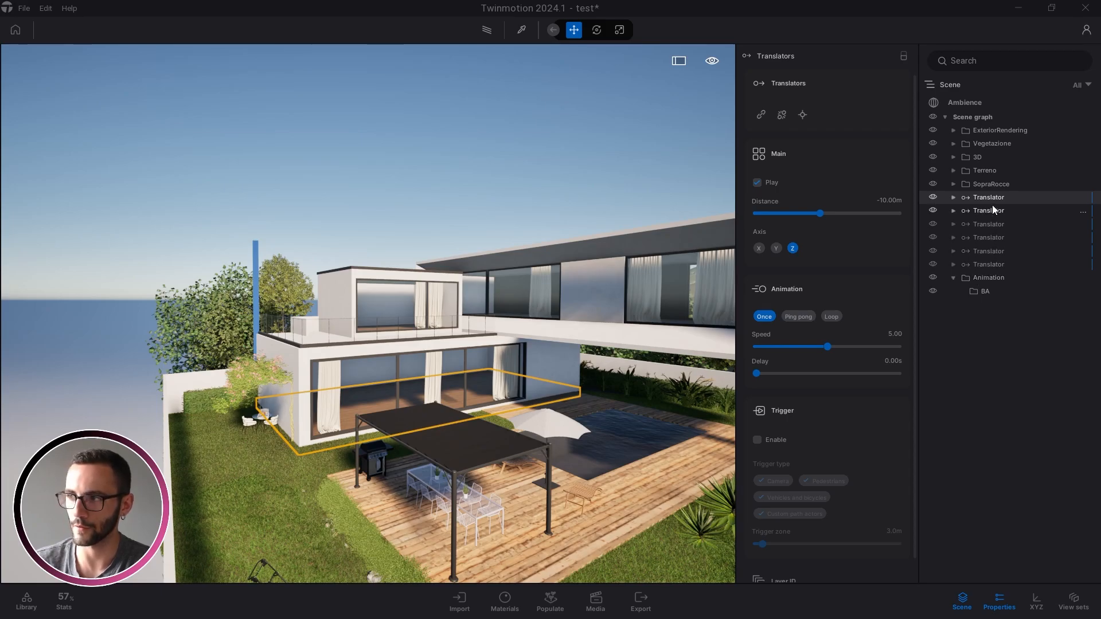
Break the shared instance of all six Translators, then frame the first Translator
left_click(996, 263, "shift")
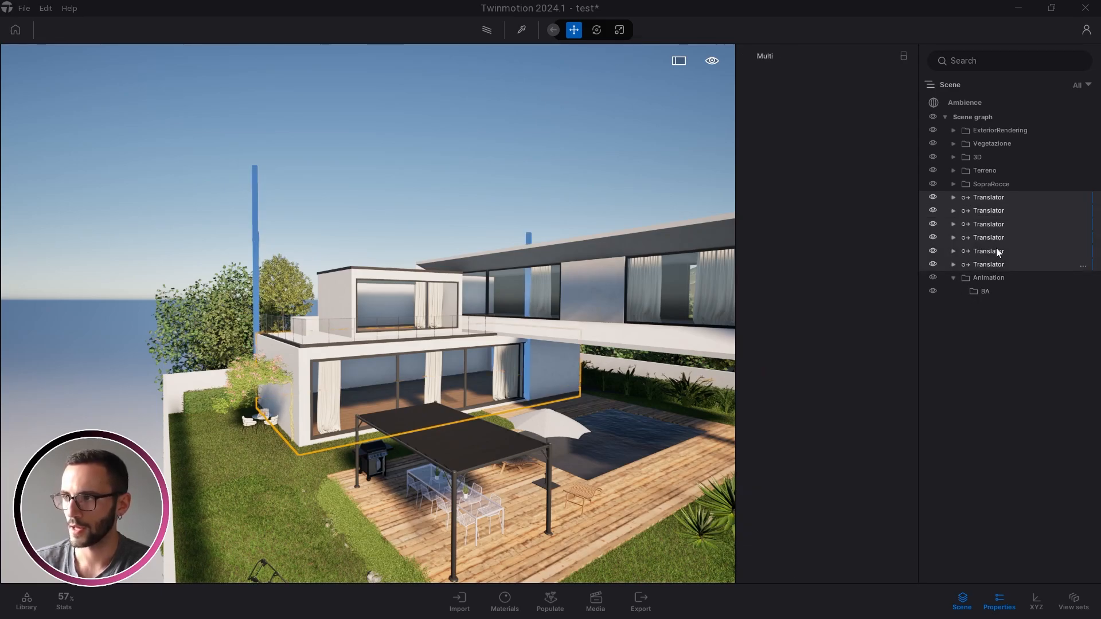
right_click(993, 222)
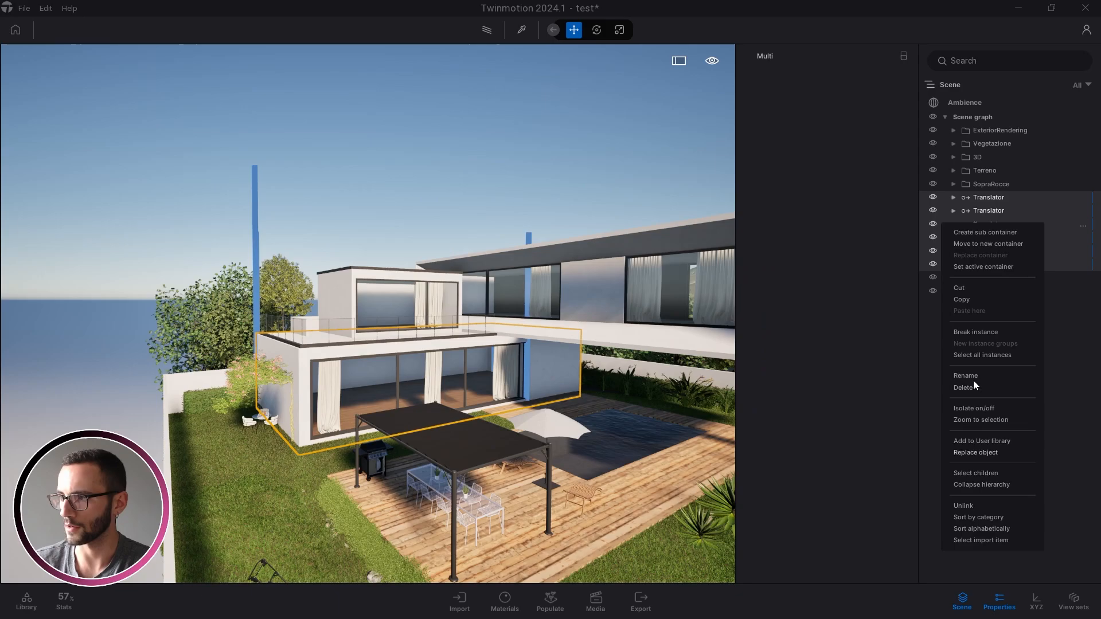
left_click(978, 332)
left_click(991, 201)
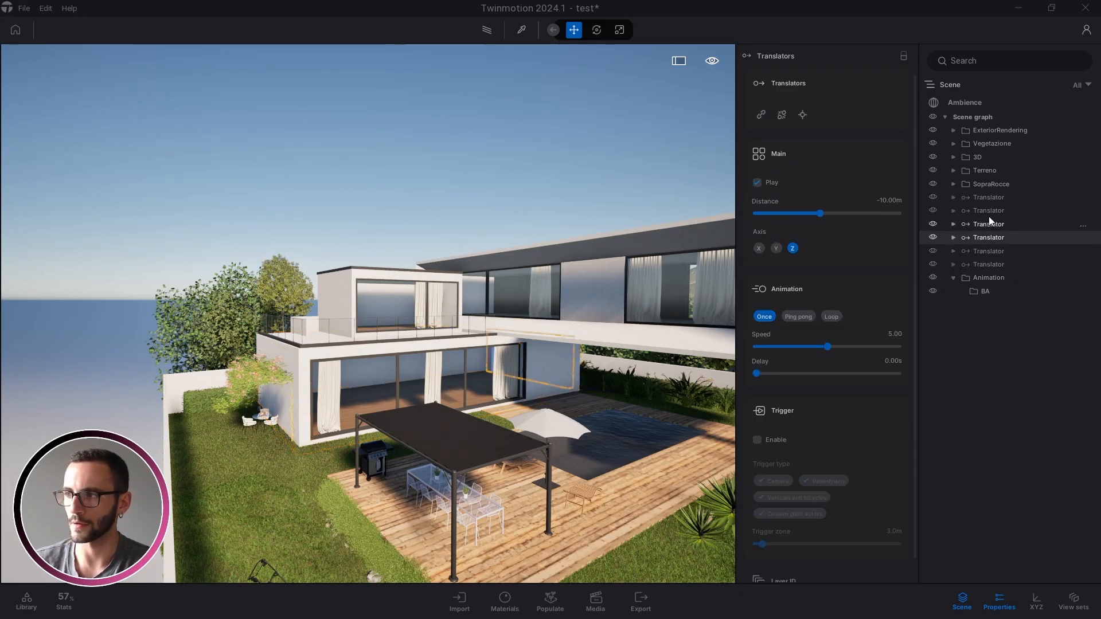
double_click(992, 198)
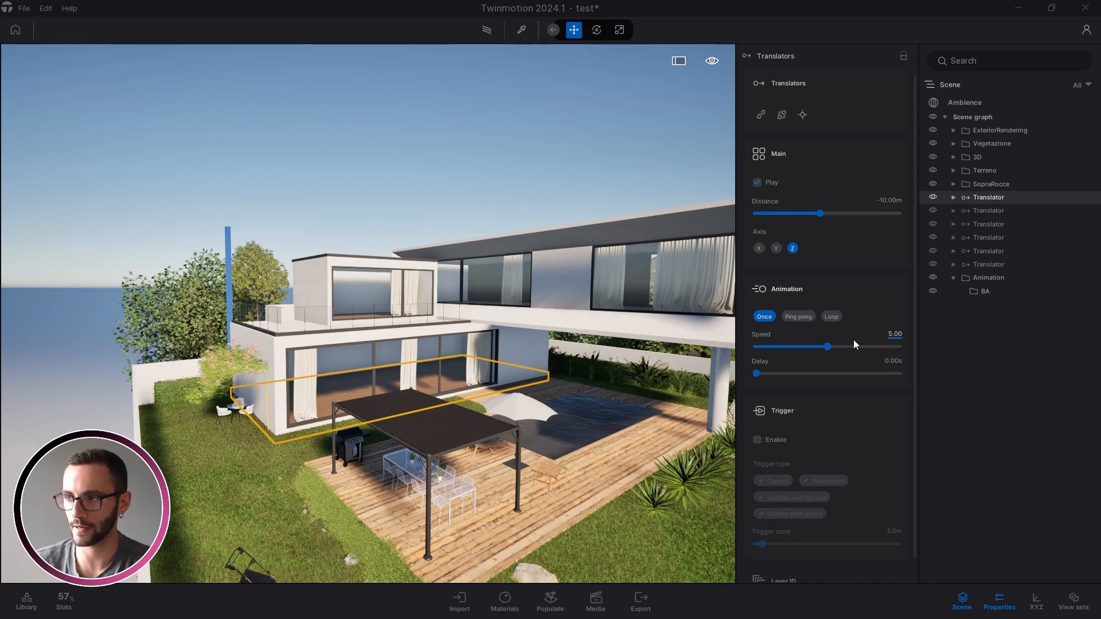
Set the second Translator's Speed to 5.00 and the third's to 4.60
left_click(991, 211)
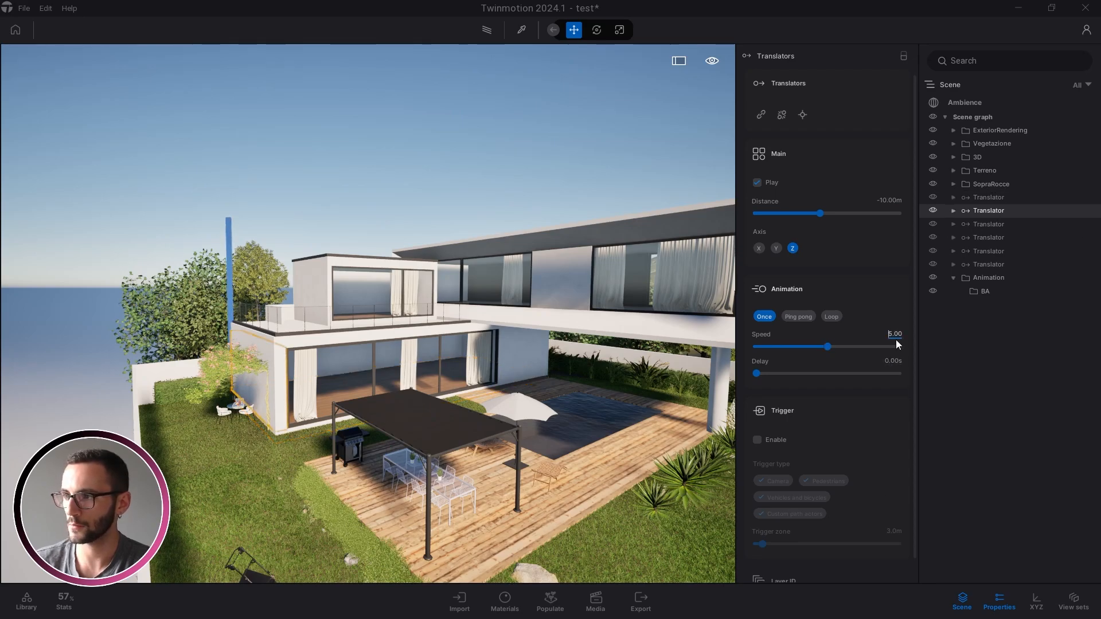
left_click(898, 335)
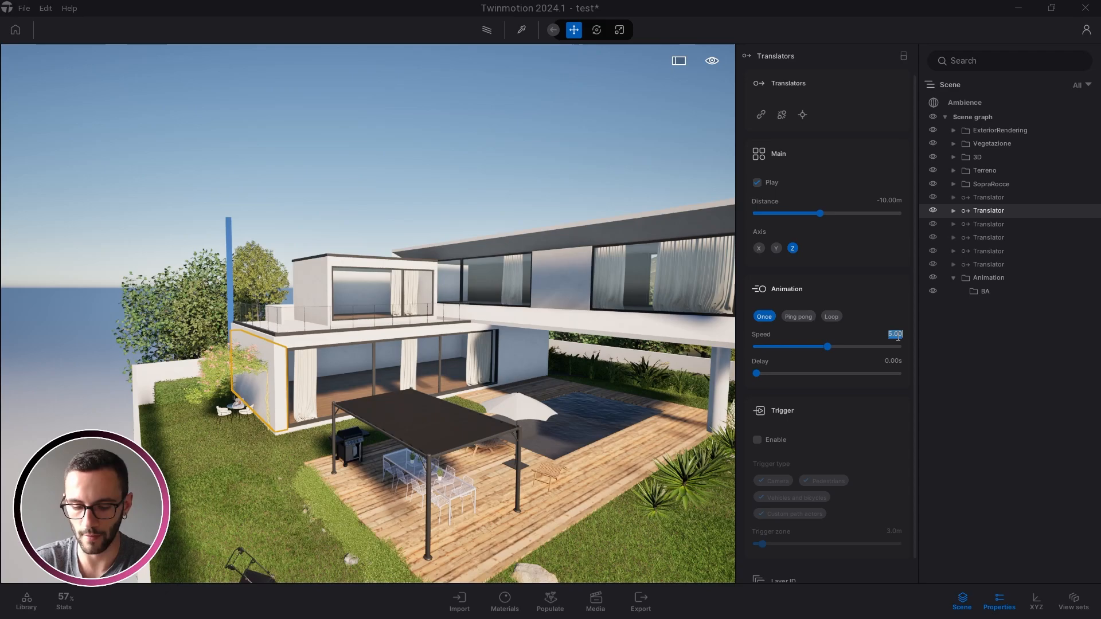
key("BackSpace")
type("5")
key("Return")
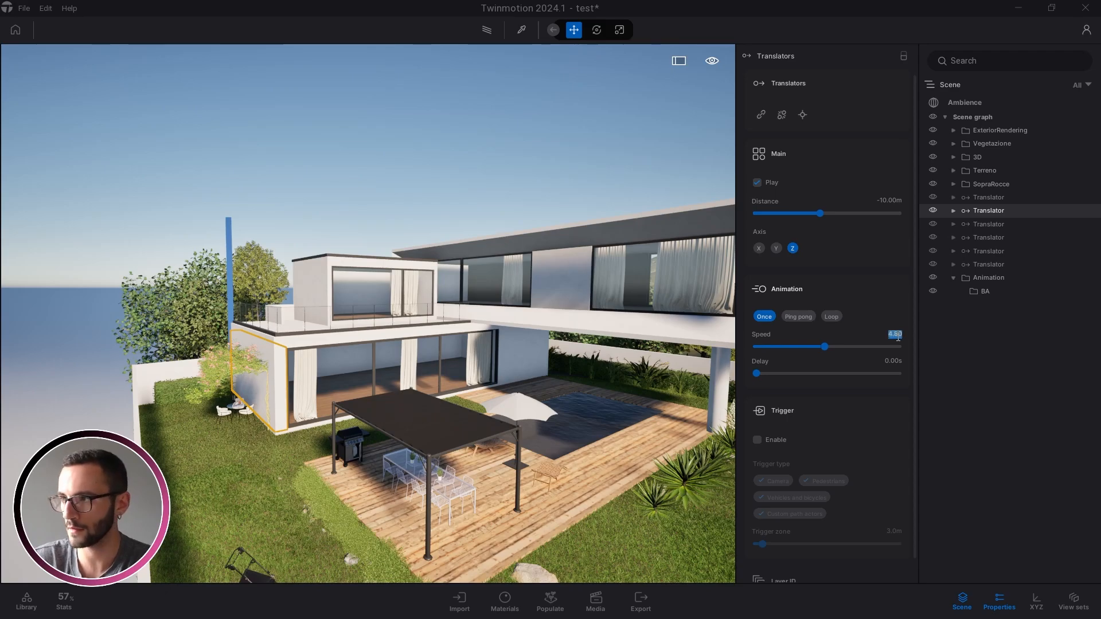
left_click(980, 223)
left_click(894, 335)
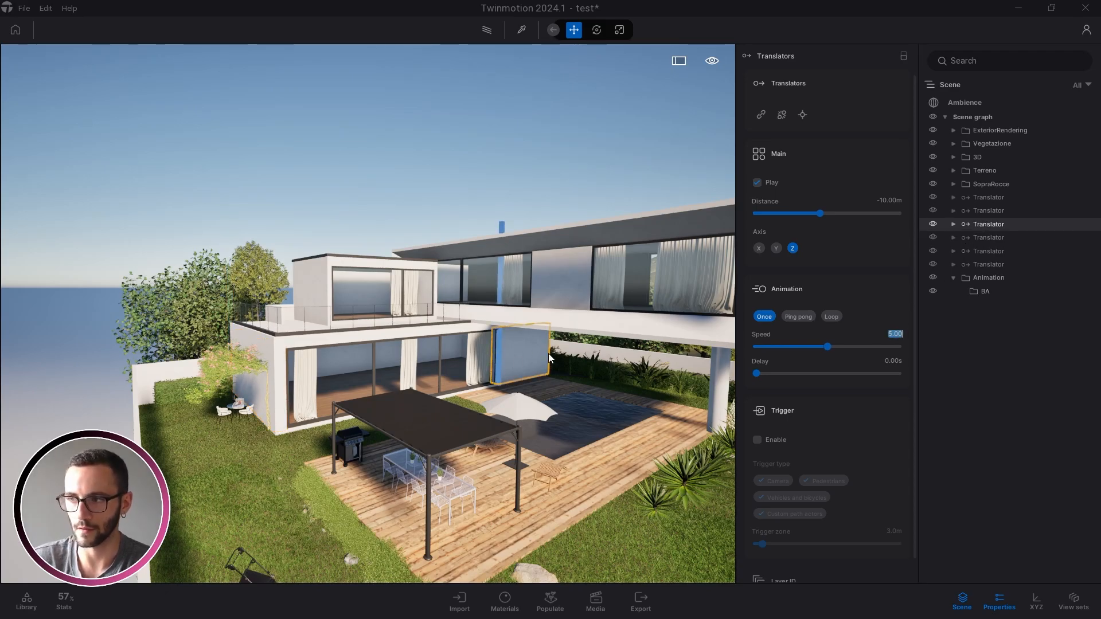
type("4.")
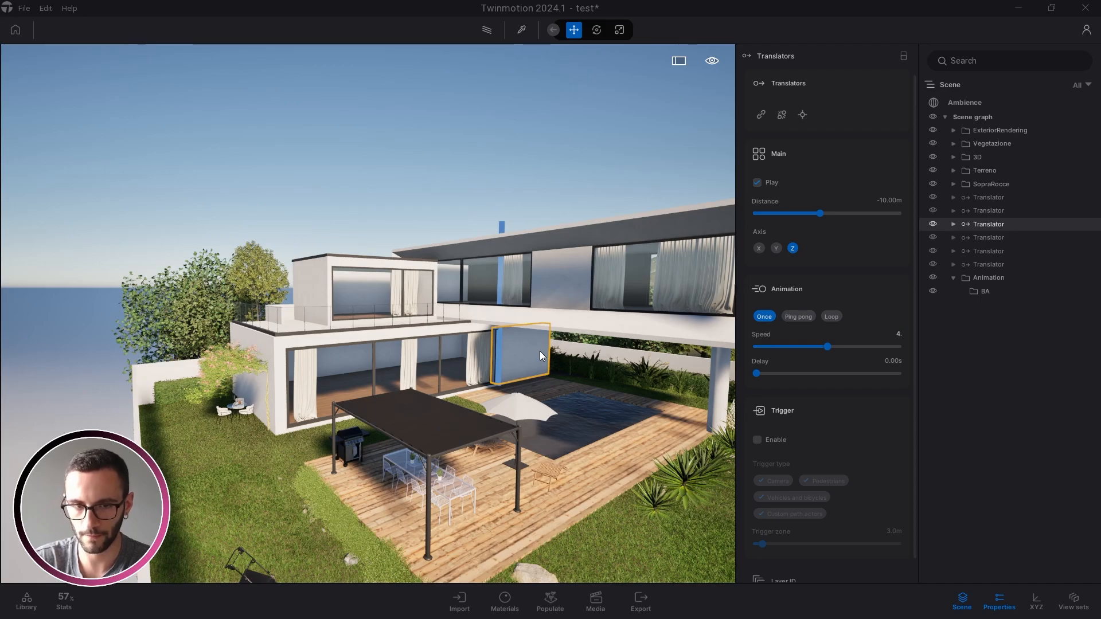
type("6")
key("Return")
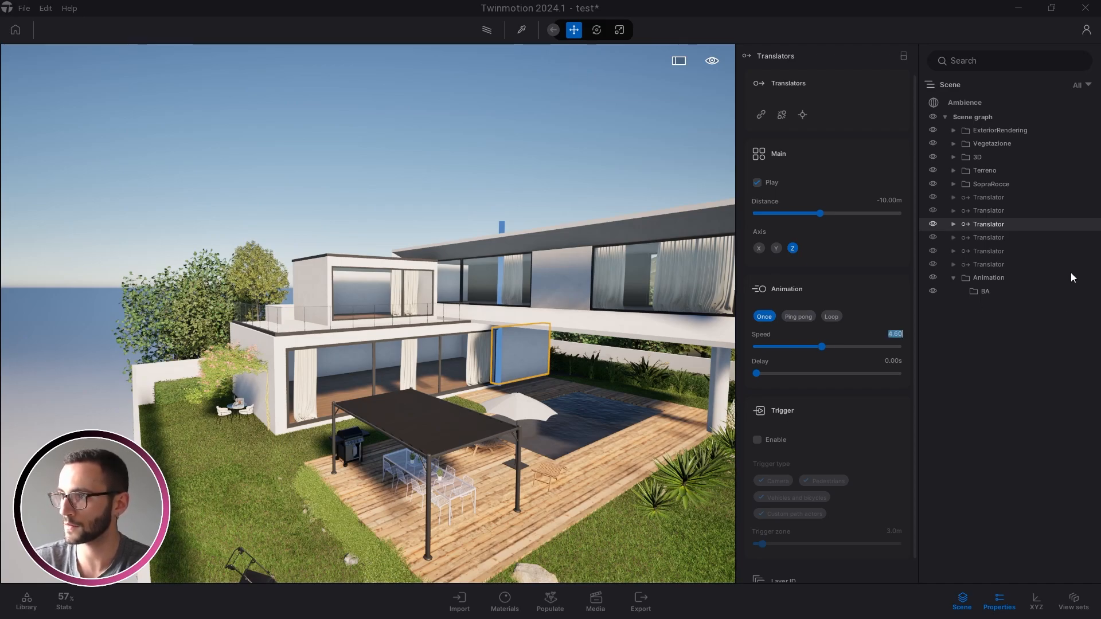
Set the fourth Translator's Speed to 4.60, the fifth's to 4.20 and the last's to 4.00
left_click(996, 236)
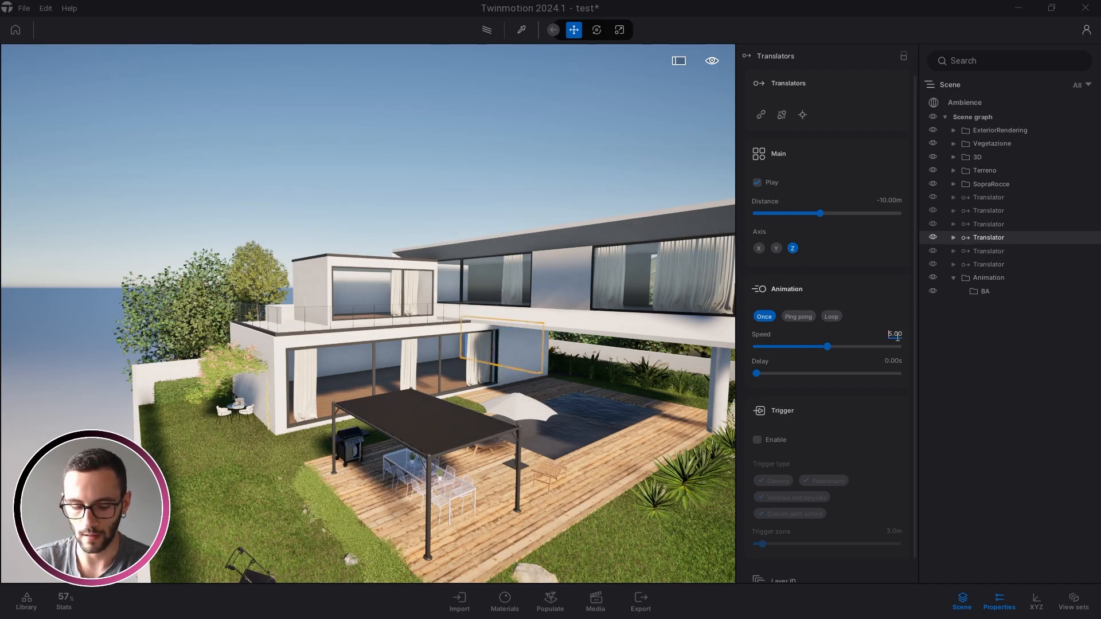
type("4.6")
key("Return")
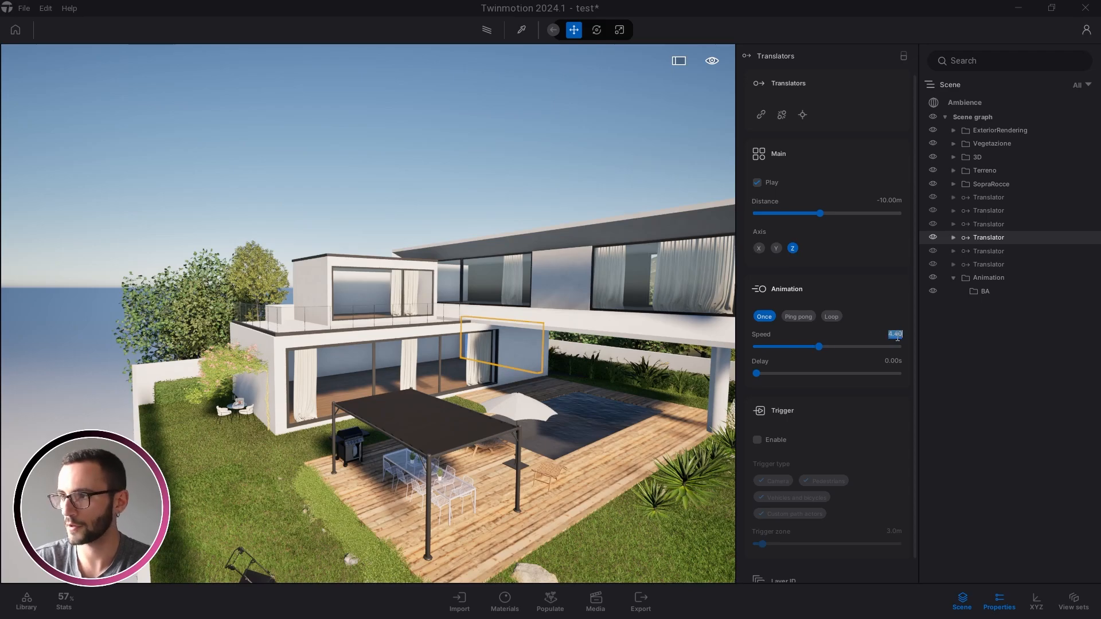
left_click(978, 251)
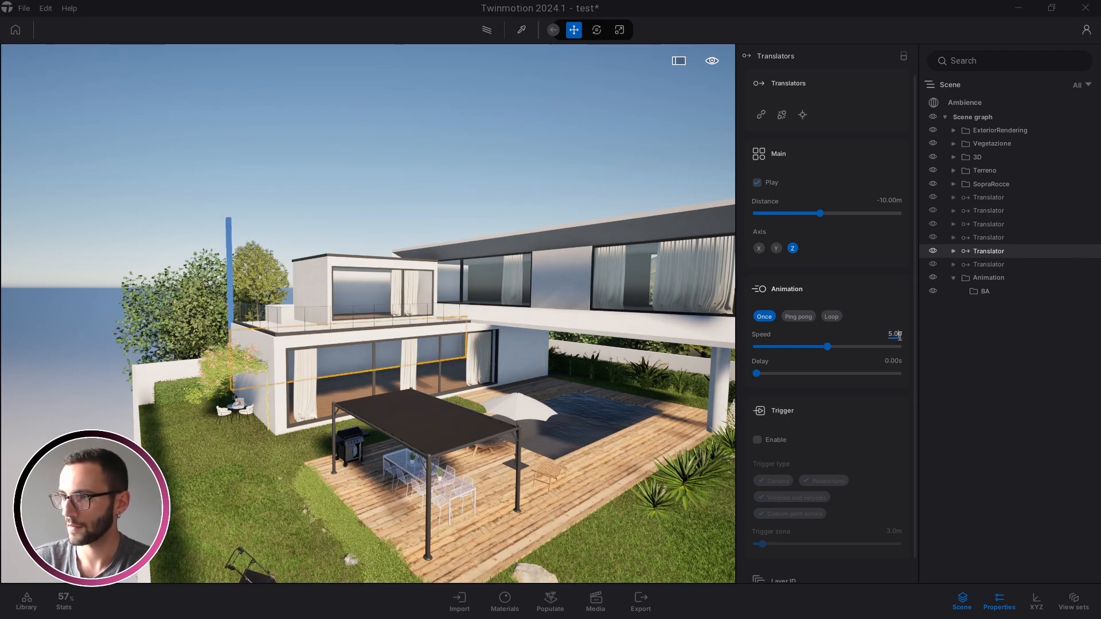
double_click(900, 336)
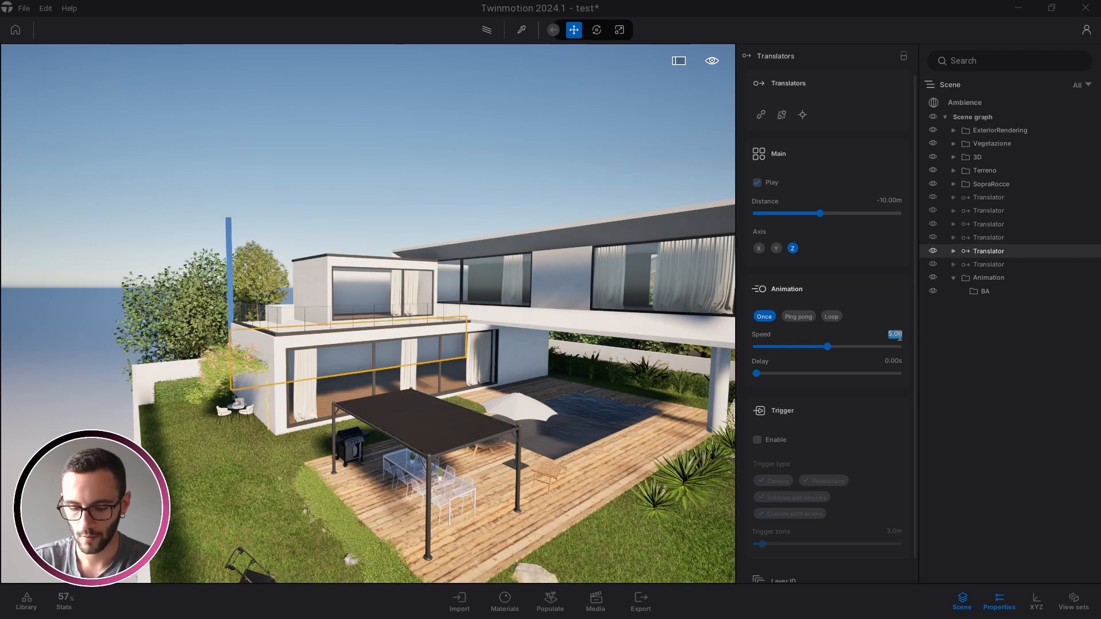
type("4.2")
key("Return")
left_click(983, 263)
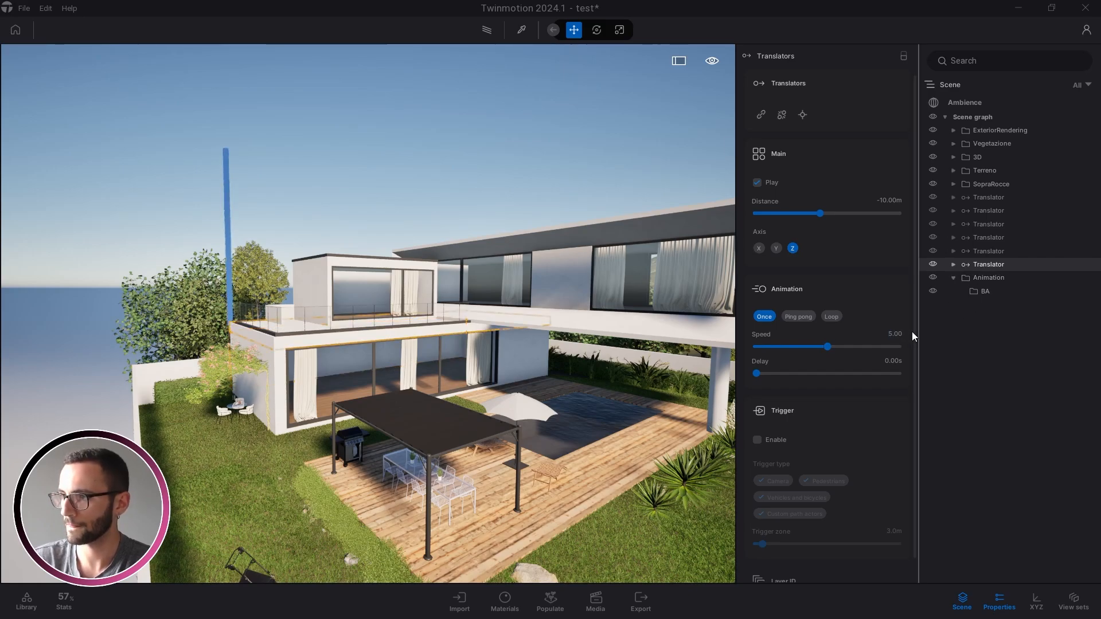
double_click(899, 335)
type("2")
key("Return")
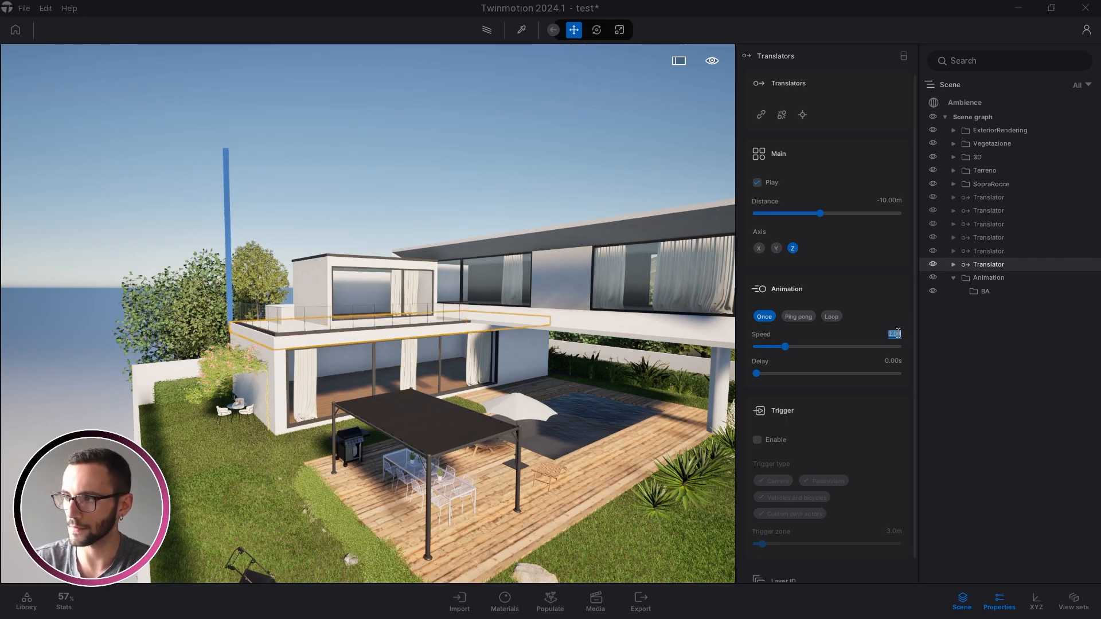
type("4")
key("Return")
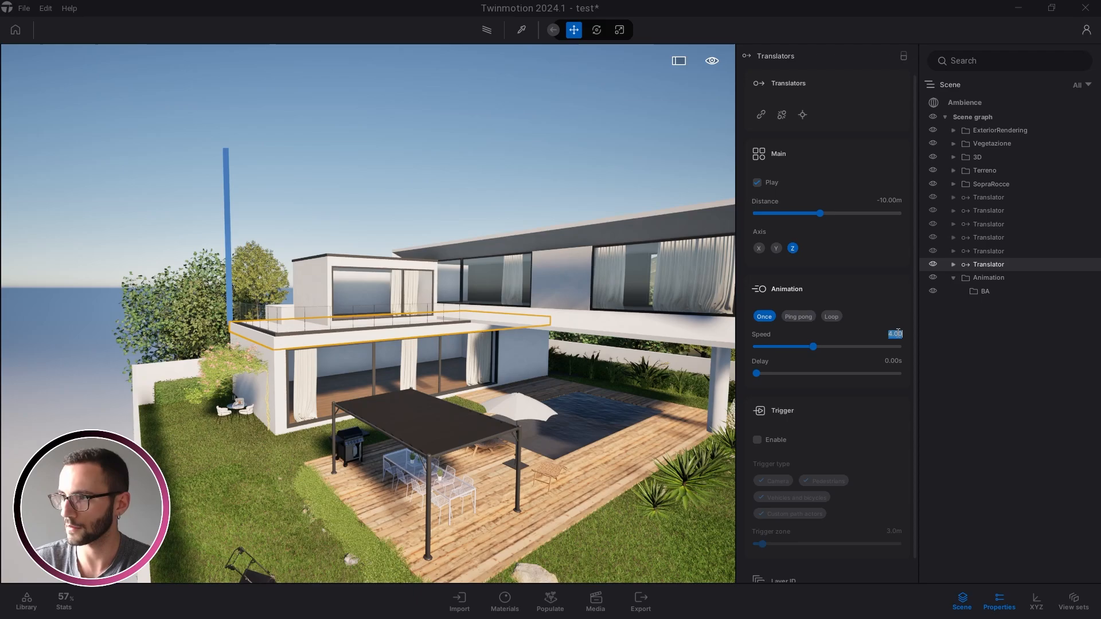
key("Escape")
mouse_move(368, 314)
right_mouse_down()
mouse_move(382, 312)
mouse_move(359, 306)
mouse_move(349, 325)
mouse_move(378, 297)
right_mouse_up()
Save the test project from the File menu with the new Translator speeds
key("w")
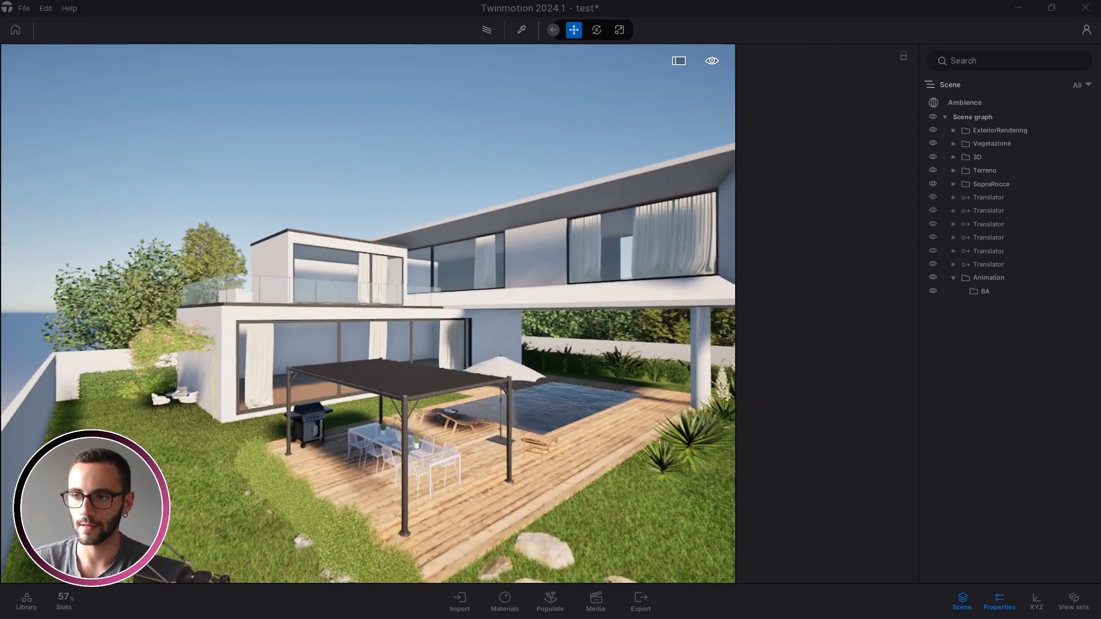
left_click(29, 6)
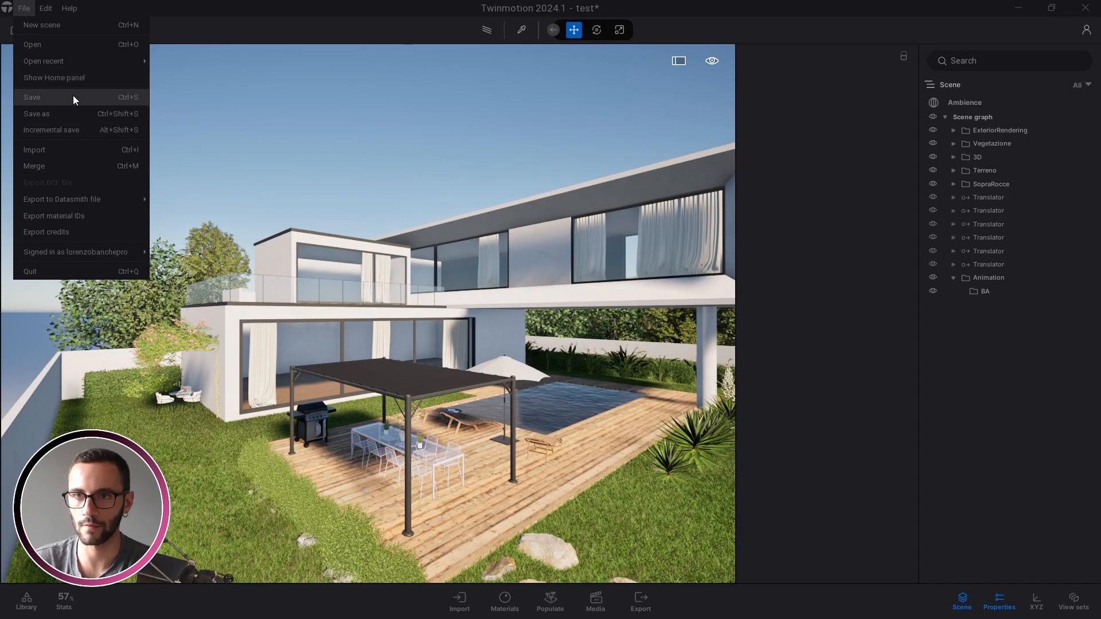
left_click(73, 96)
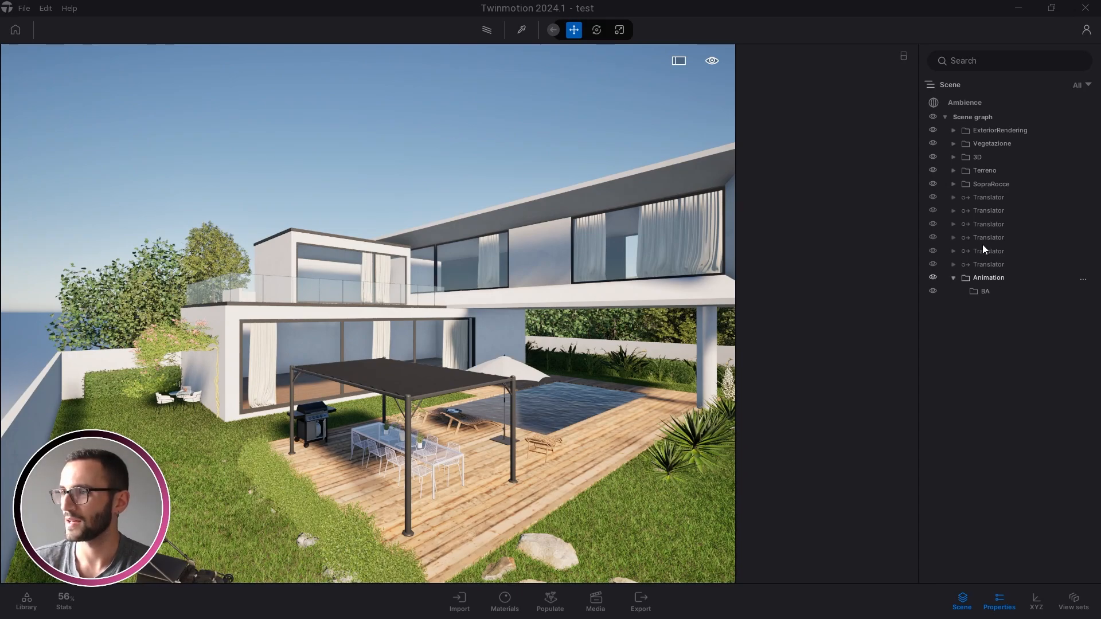
right_click_drag(363, 311, 366, 301)
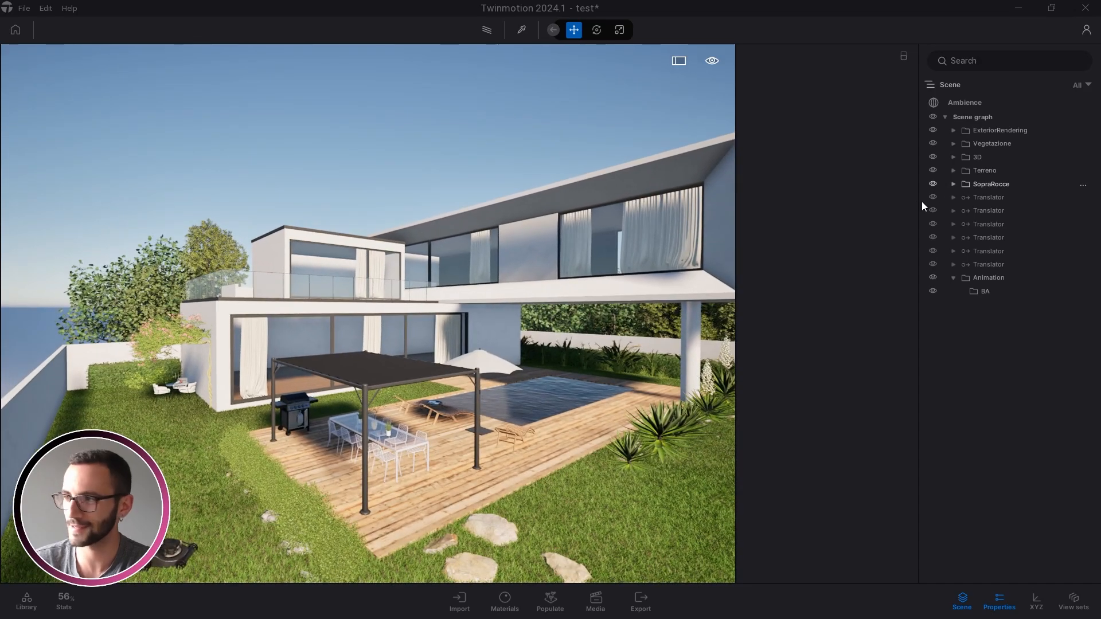
Set the first three Translators' speeds to 4.80, 2.80 and 4.40
left_click(996, 200)
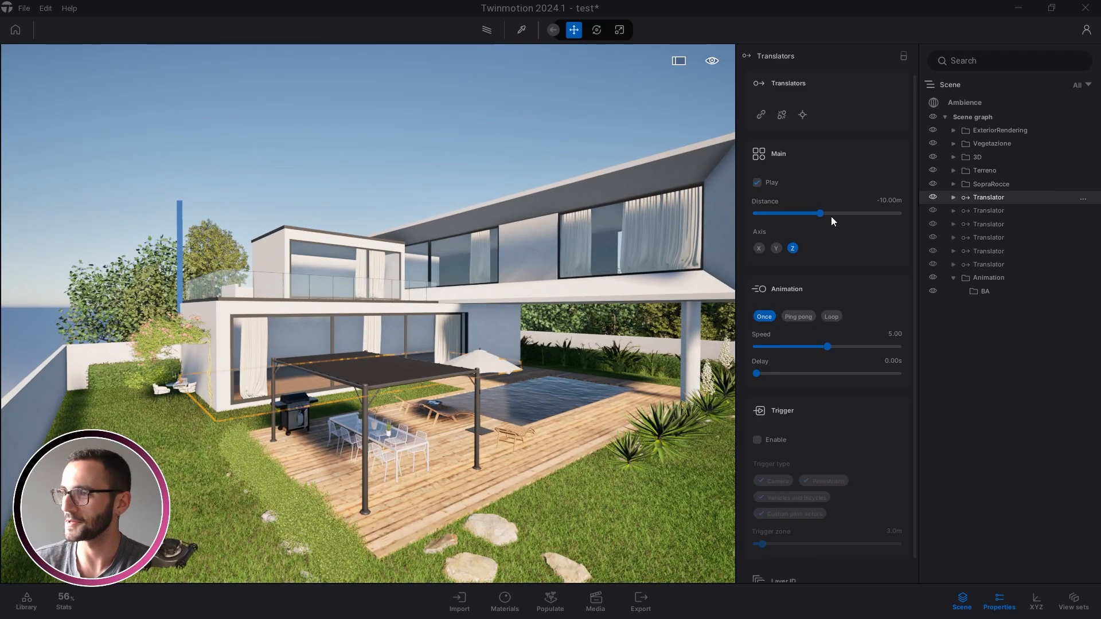
left_click(895, 335)
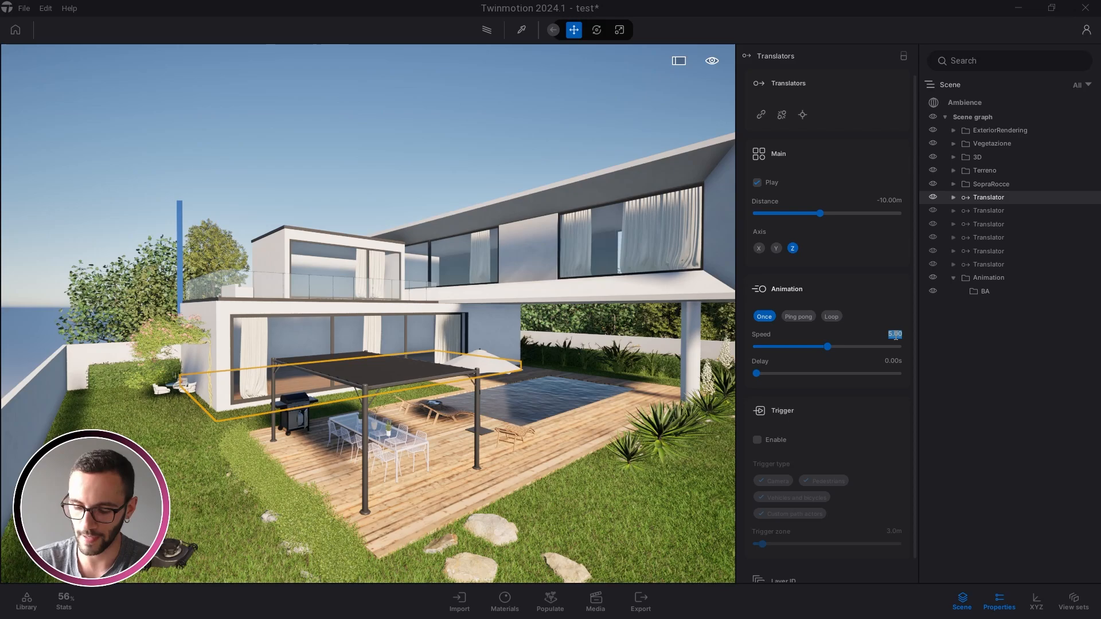
type("4.8")
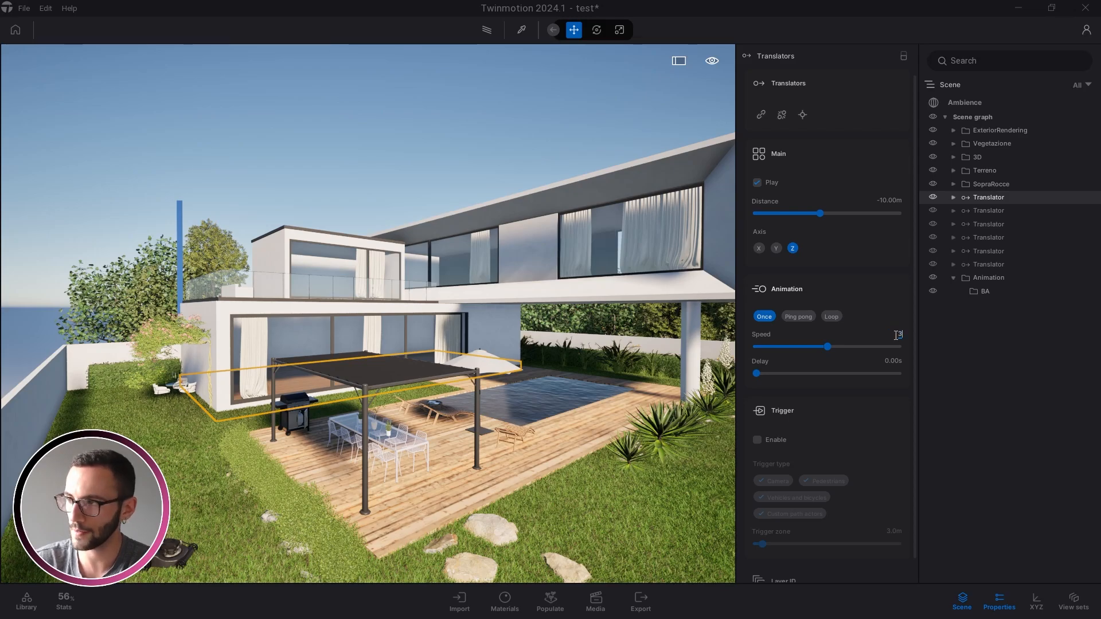
key("Return")
left_click(991, 212)
left_click(898, 336)
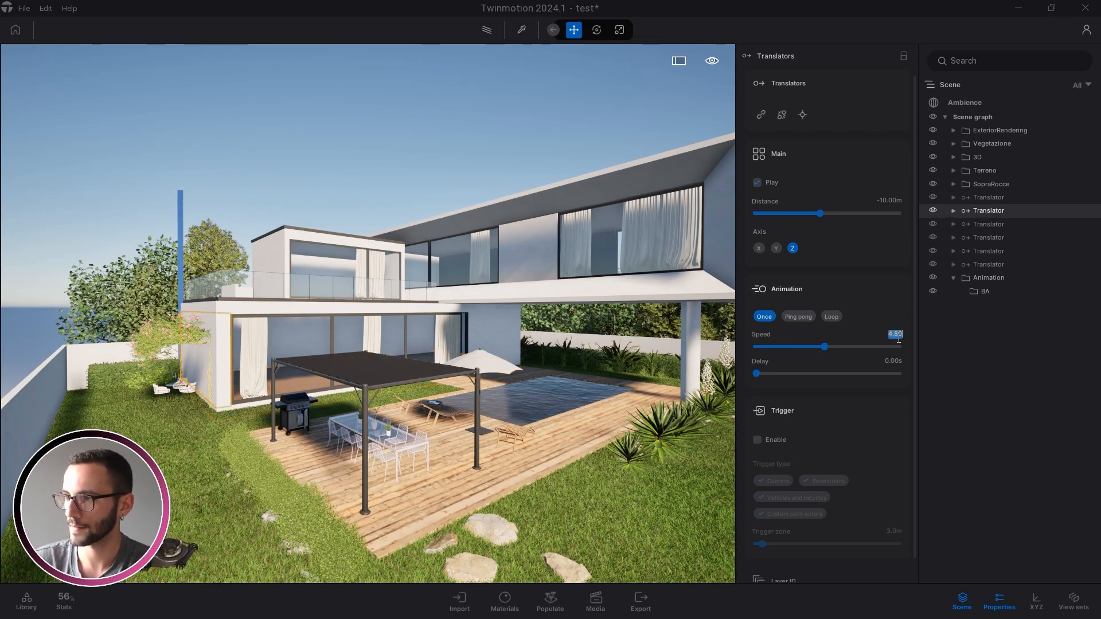
type("2.8")
key("Return")
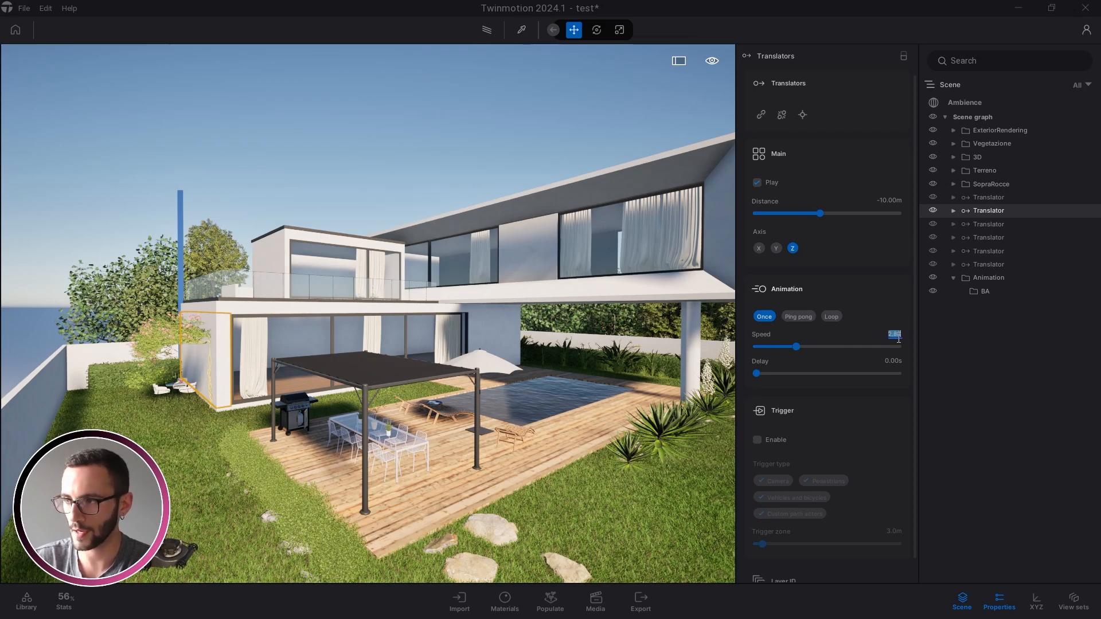
left_click(975, 225)
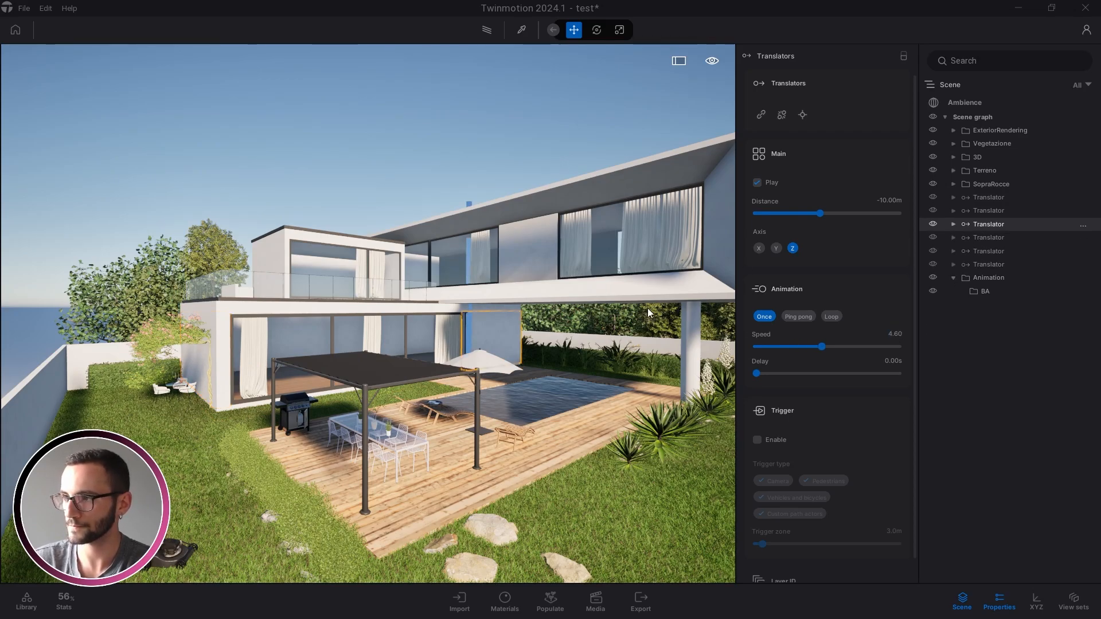
left_click(898, 335)
type("4.4")
key("Return")
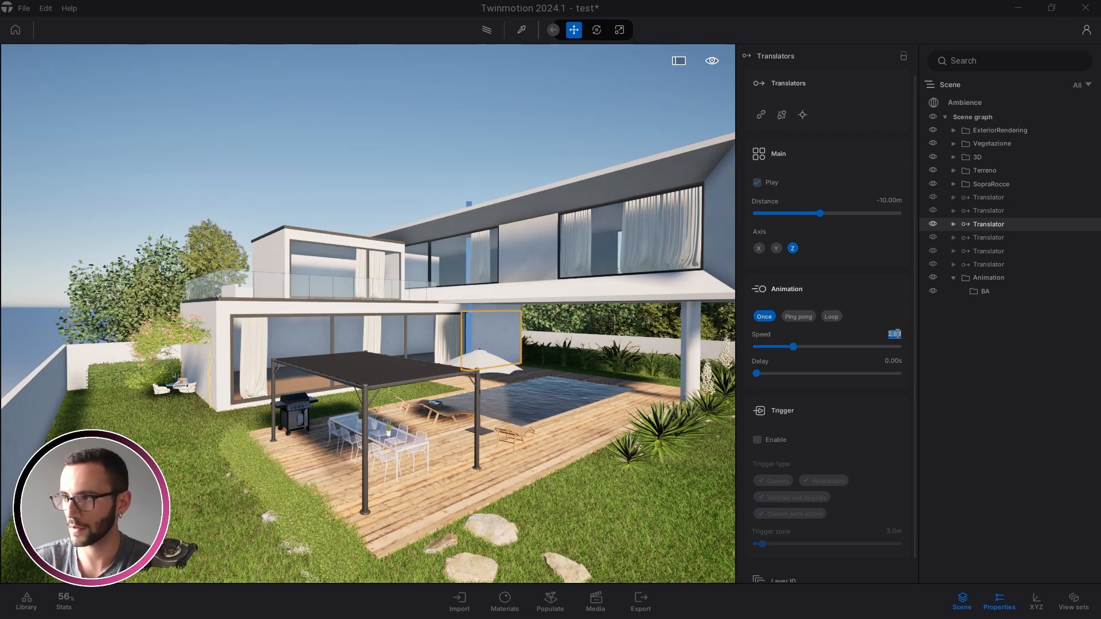
Set the remaining Translators' speeds to 2.40, 2.20 and 2.00, then save with Ctrl+S
left_click(988, 235)
left_click(893, 335)
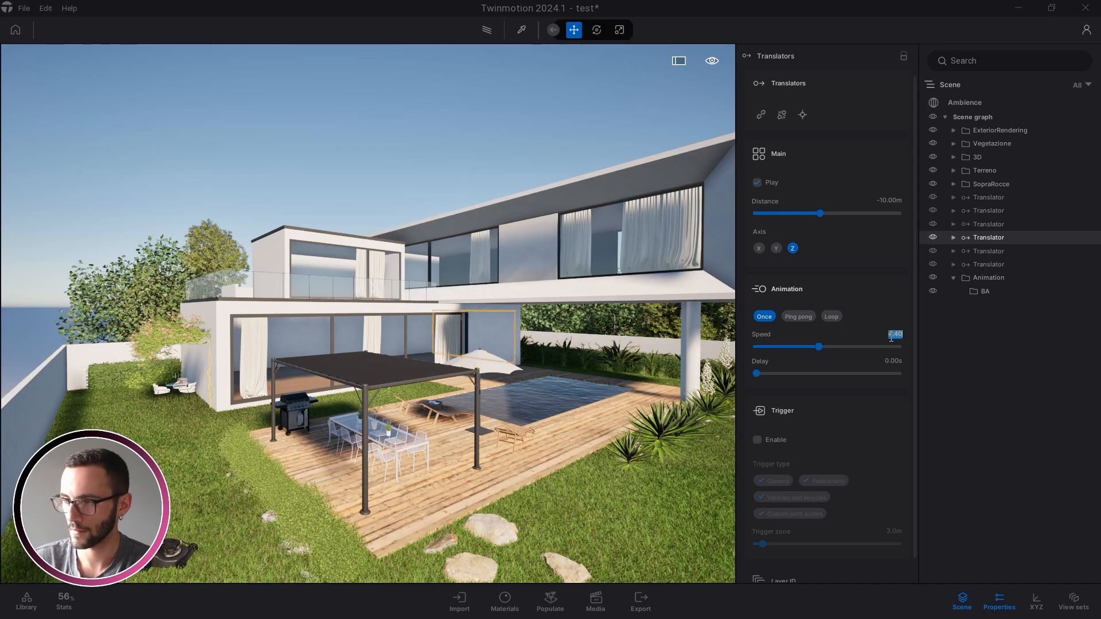
type("2.4")
key("Return")
left_click(982, 252)
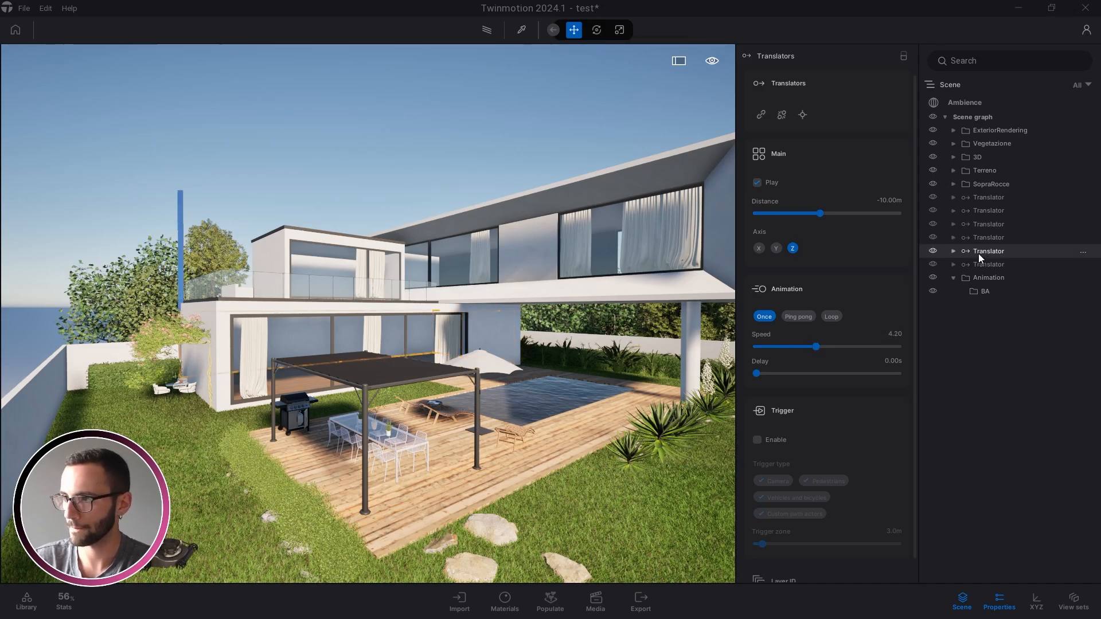
left_click(895, 335)
type("2.2")
key("Return")
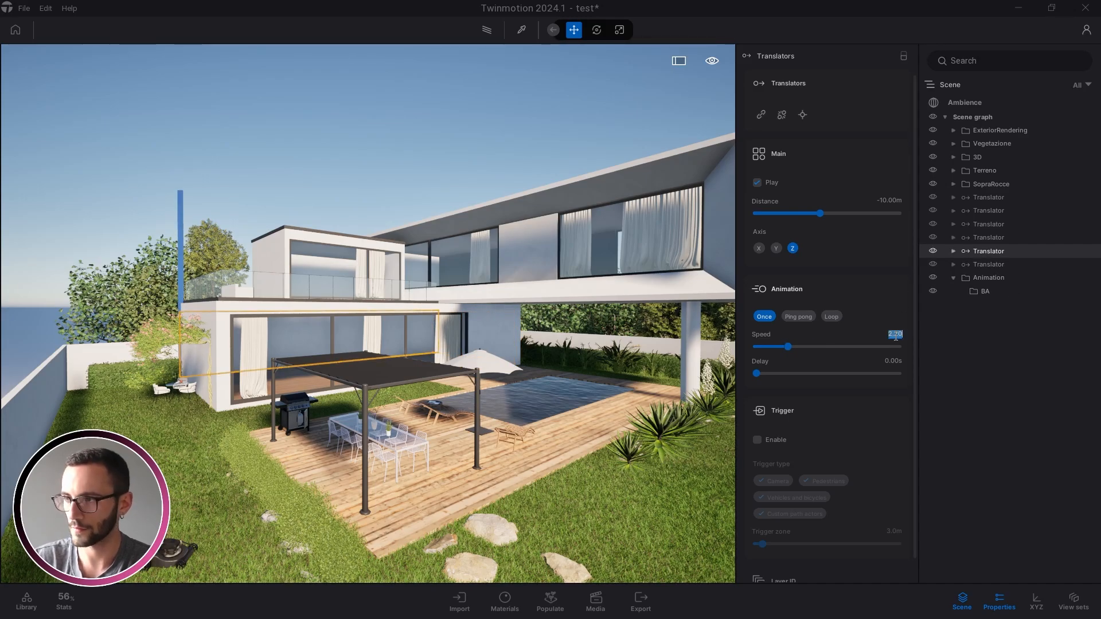
left_click(971, 268)
left_click(894, 336)
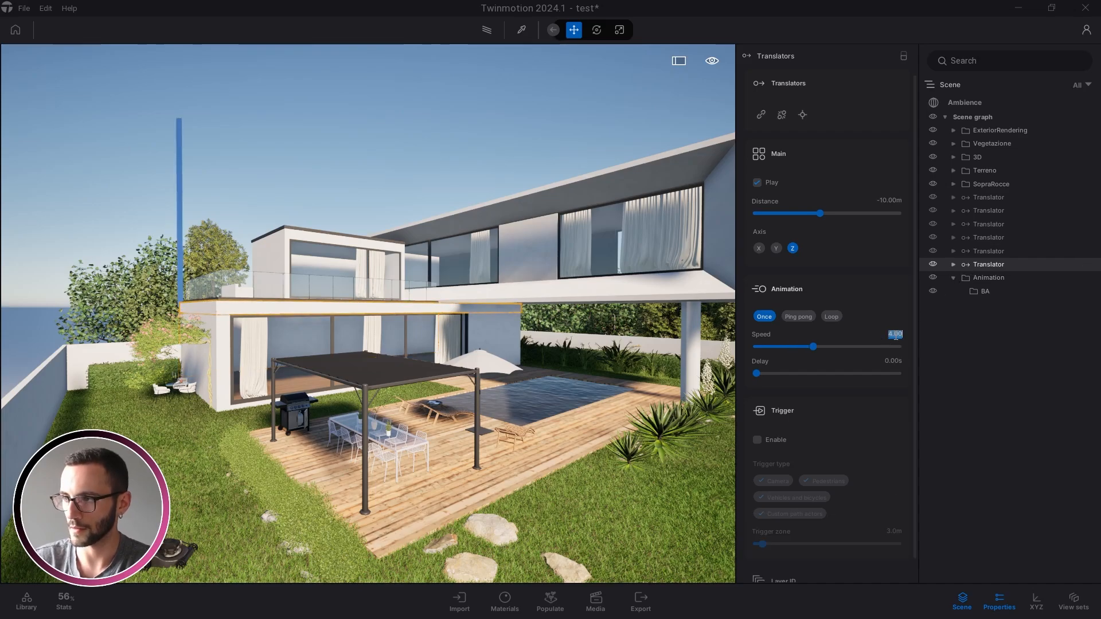
type("2")
key("Return")
key("Escape")
key("ctrl+s")
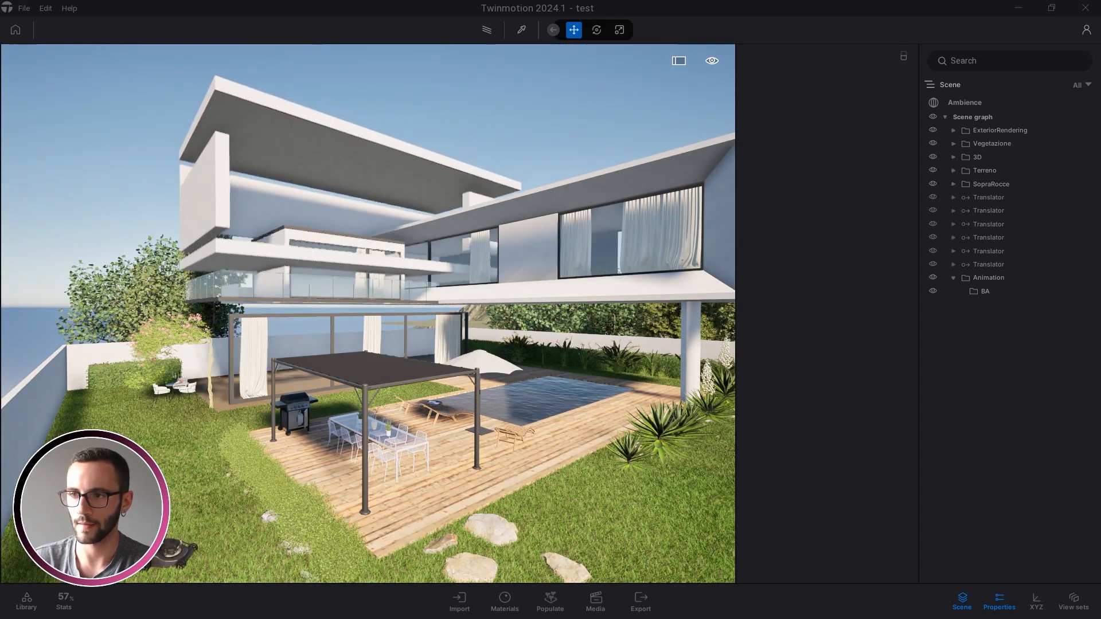
Watch the building parts rise into place, then select the first through sixth Translators together
key("s")
right_click_drag(570, 363, 551, 376)
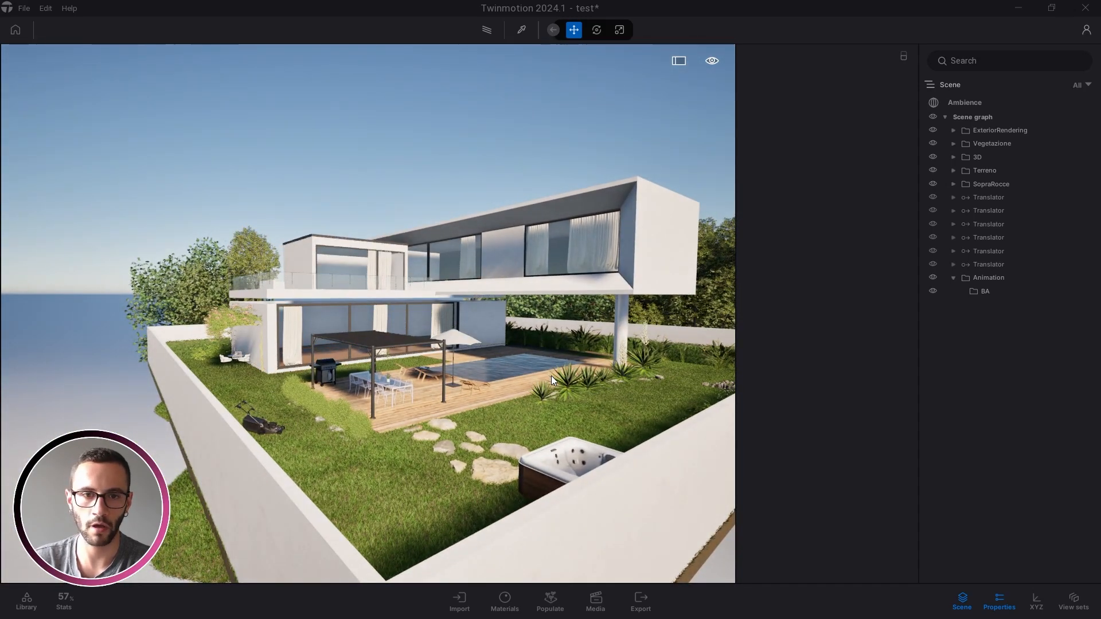
scroll(470, 341, "up", 3)
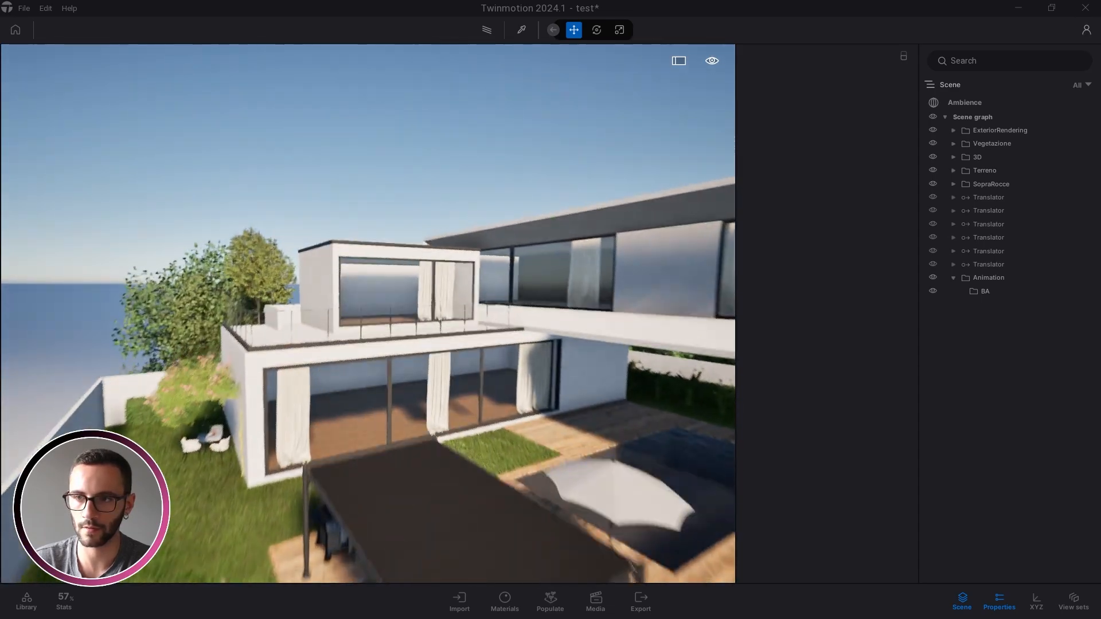
scroll(304, 353, "up", 3)
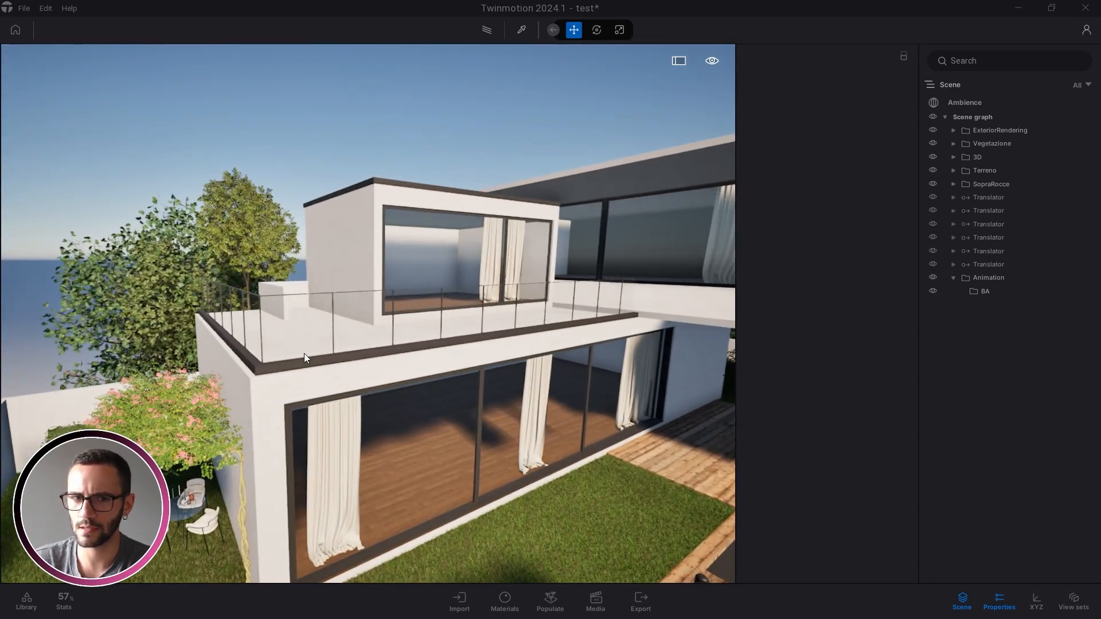
right_click_drag(313, 368, 378, 368)
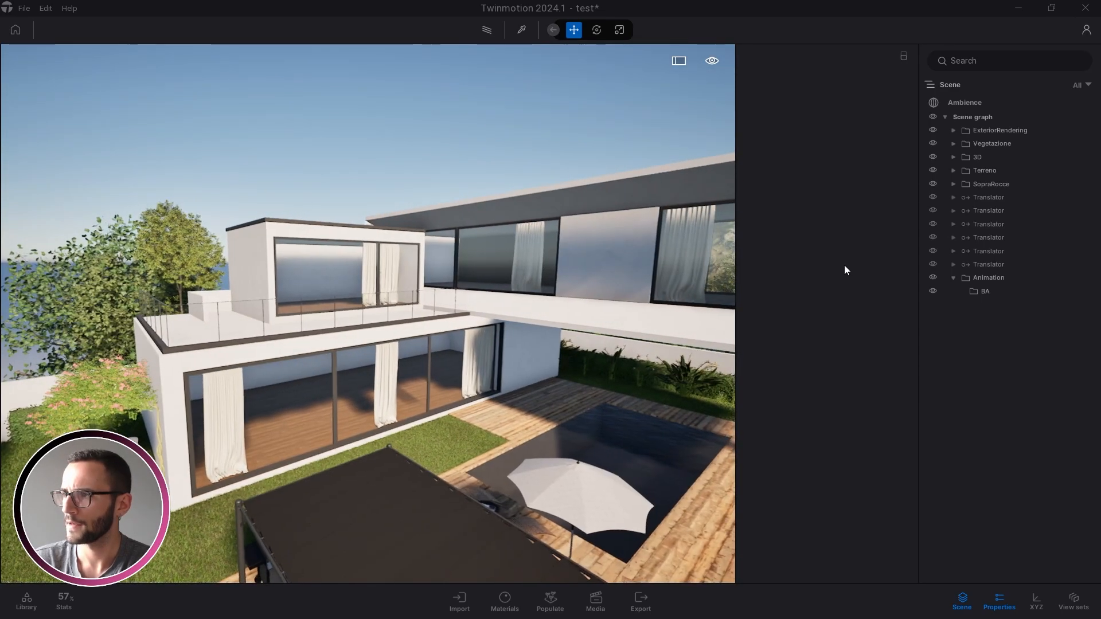
left_click(983, 198)
left_click(989, 264, "shift")
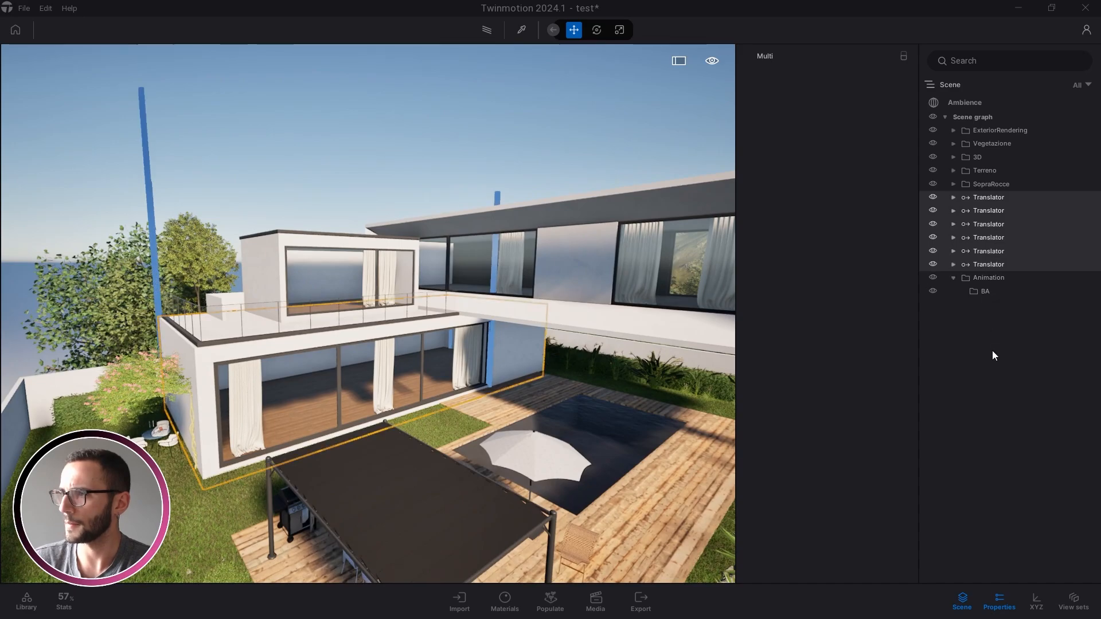
Drag the six selected Translators into the BA folder under Animation and collapse it
left_click(993, 201)
left_click(992, 265, "shift")
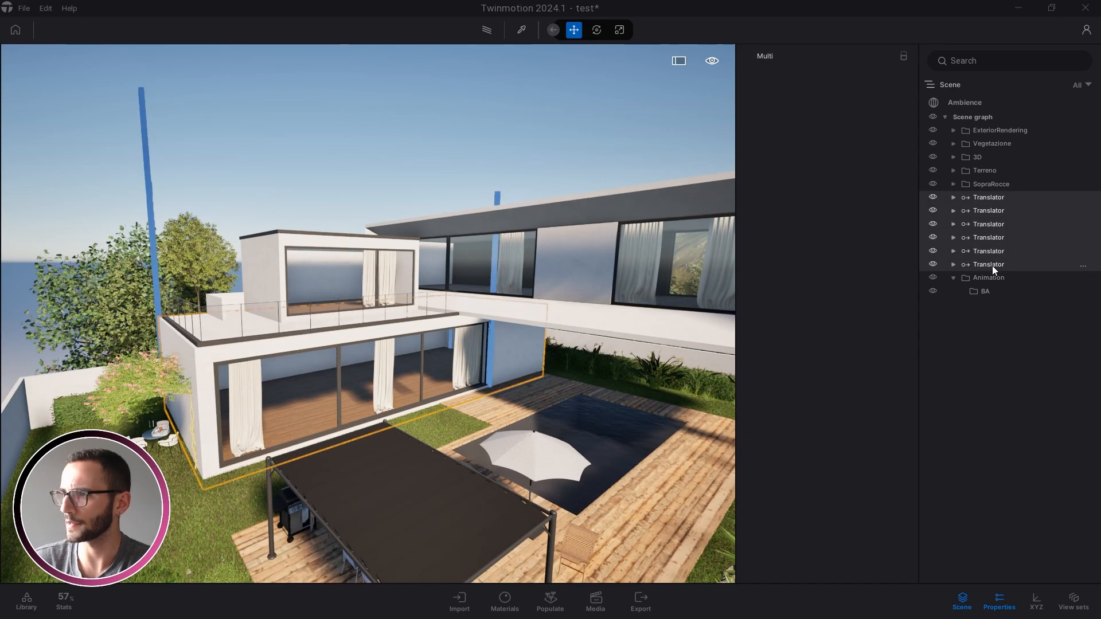
left_click_drag(979, 196, 982, 292)
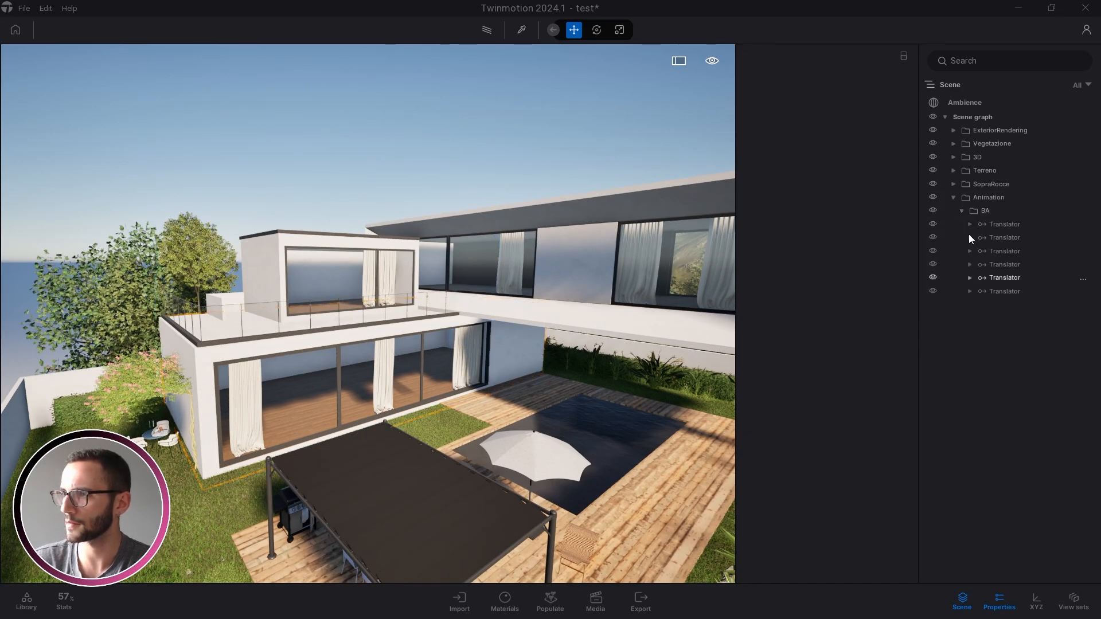
left_click(962, 211)
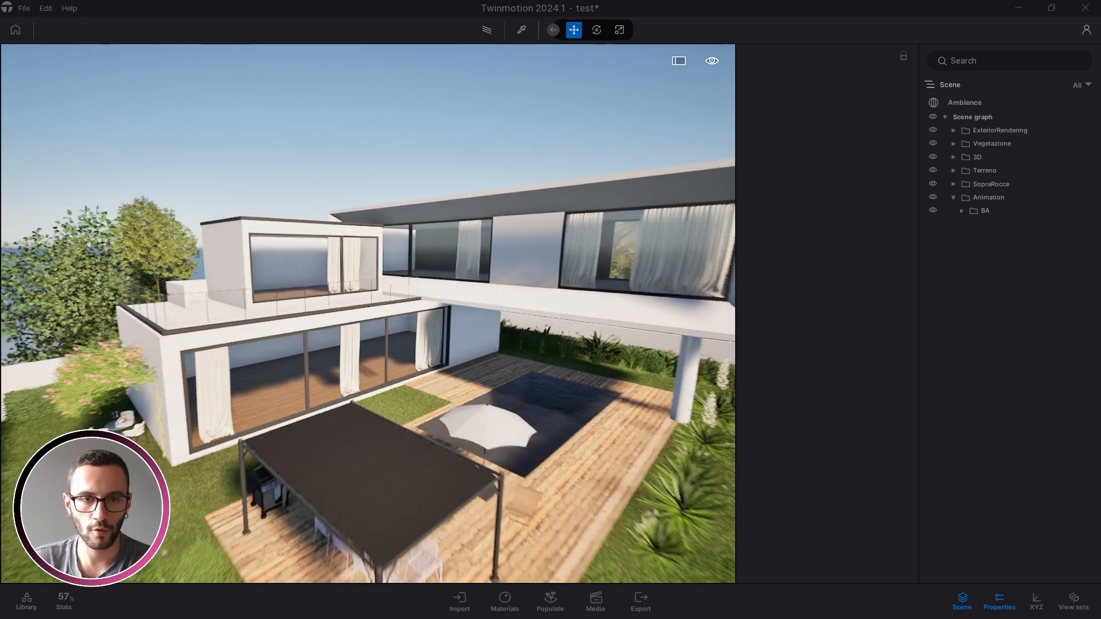
scroll(471, 315, "down", 3)
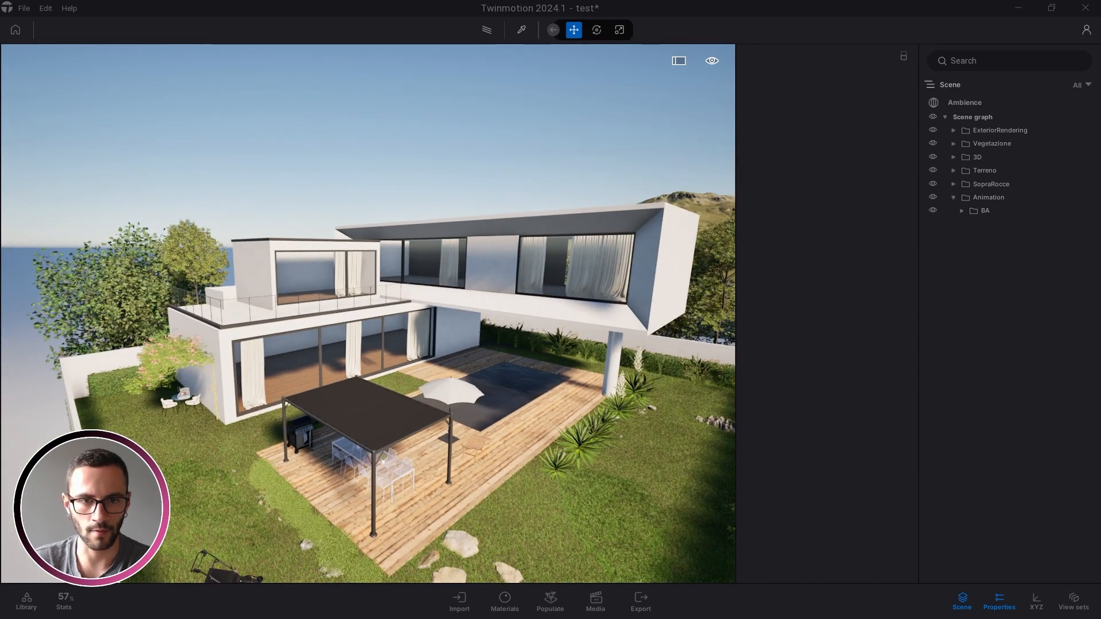
right_click_drag(452, 222, 394, 234)
right_click_drag(401, 340, 310, 359)
scroll(367, 338, "down", 2)
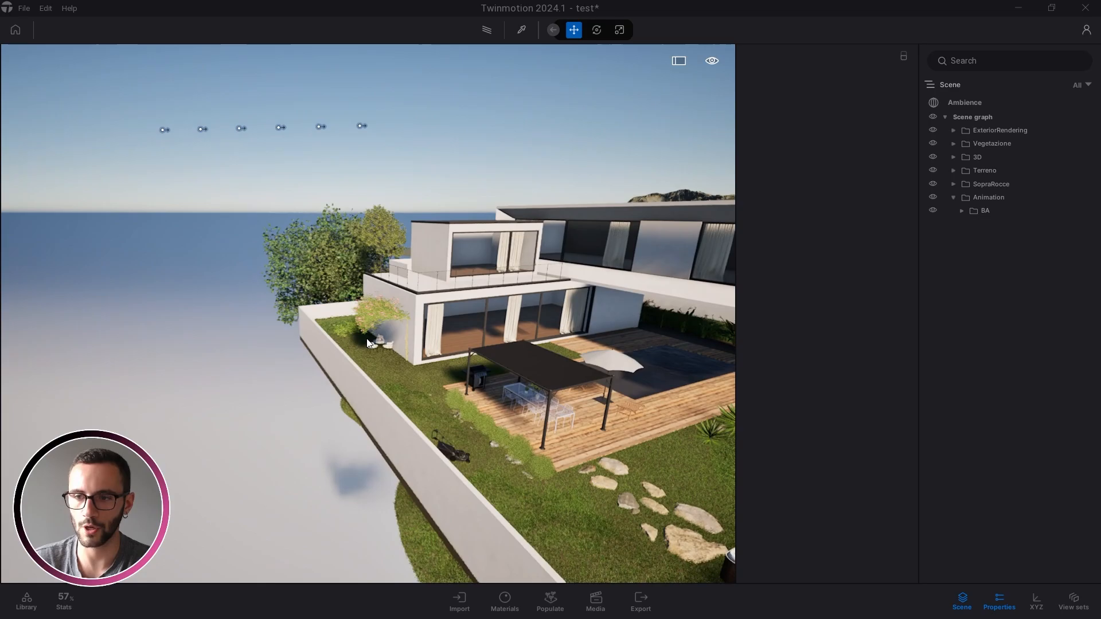
right_click_drag(366, 339, 270, 359)
Drag a new Translator from the library and place it beside the villa
left_click(26, 602)
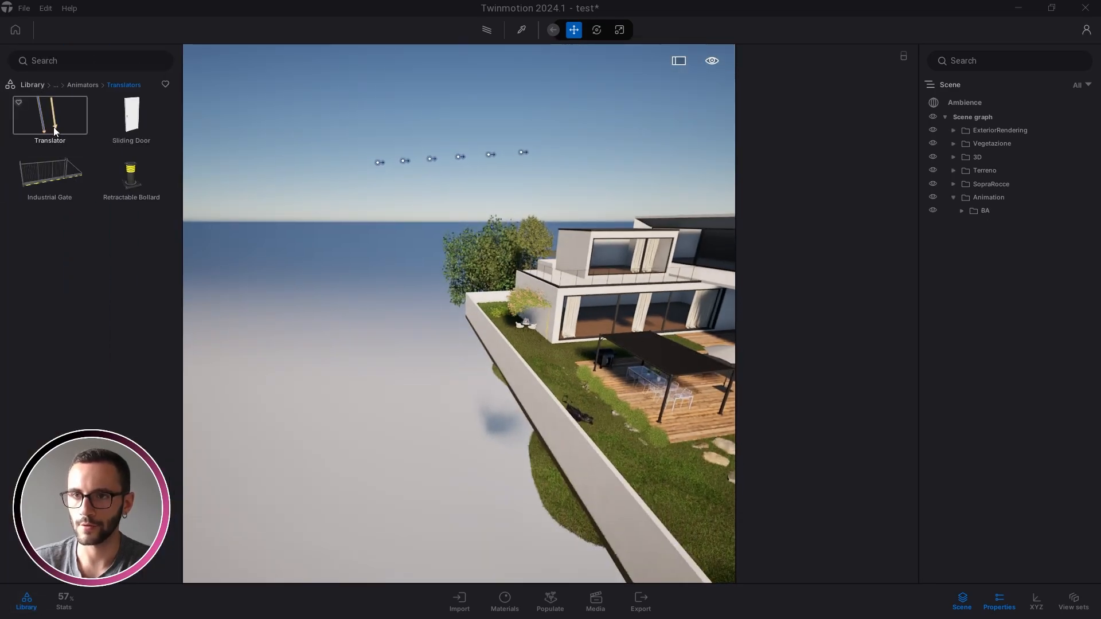
left_click_drag(54, 127, 334, 453)
left_click_drag(349, 411, 361, 366)
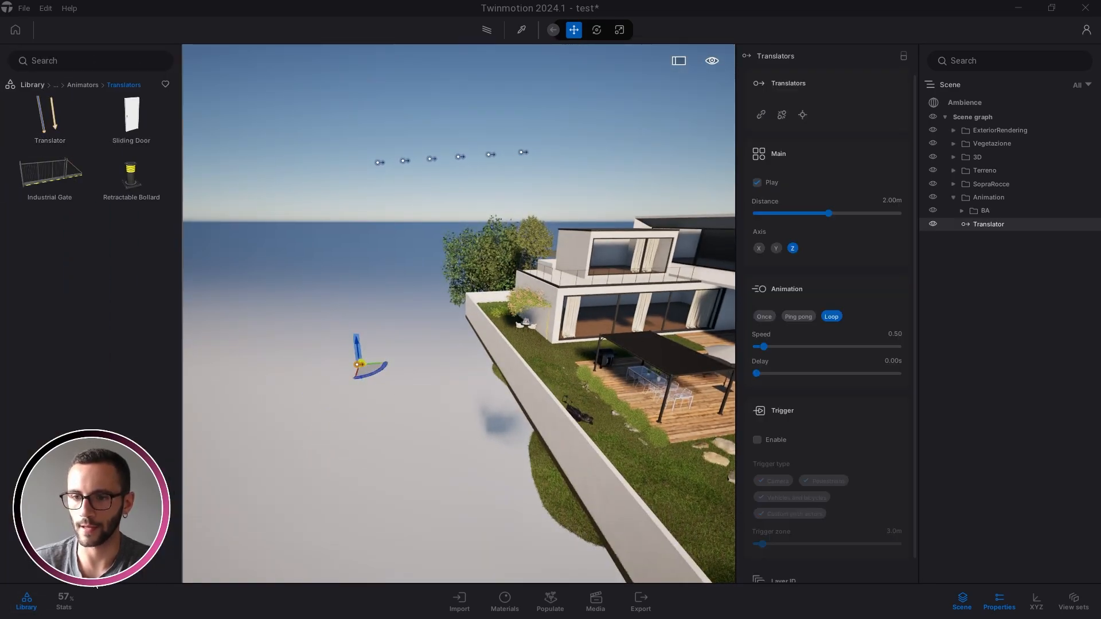
left_click(26, 602)
right_click_drag(403, 379, 499, 359)
scroll(424, 275, "up", 3)
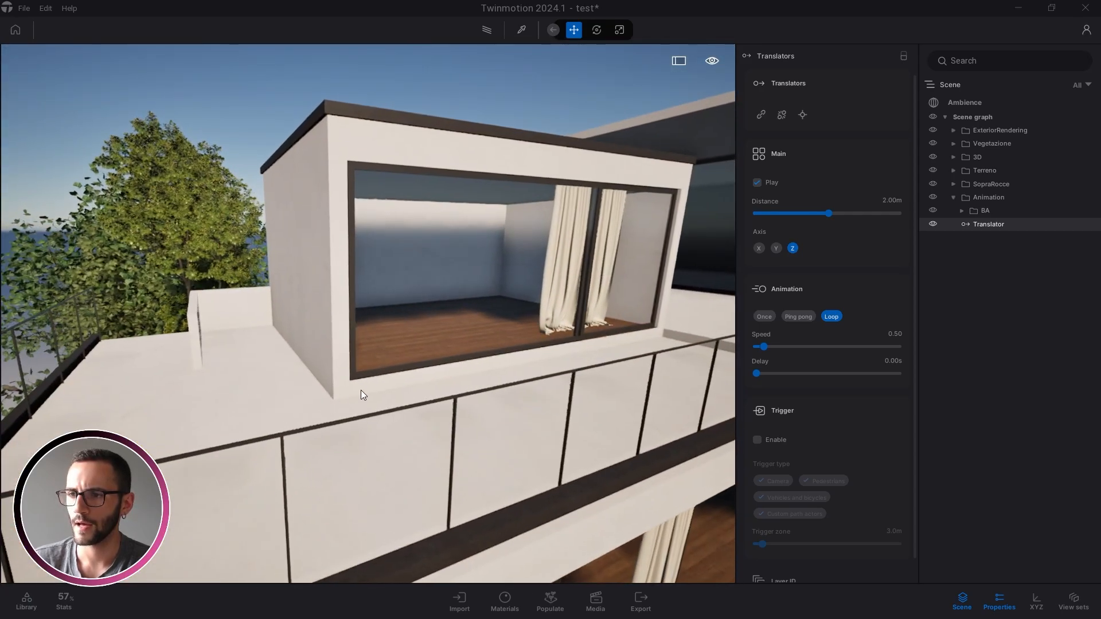
Select and frame the upper volume's parts Gruppo_14, Gruppo_13 and Gruppo_37 to inspect them
left_click(362, 390)
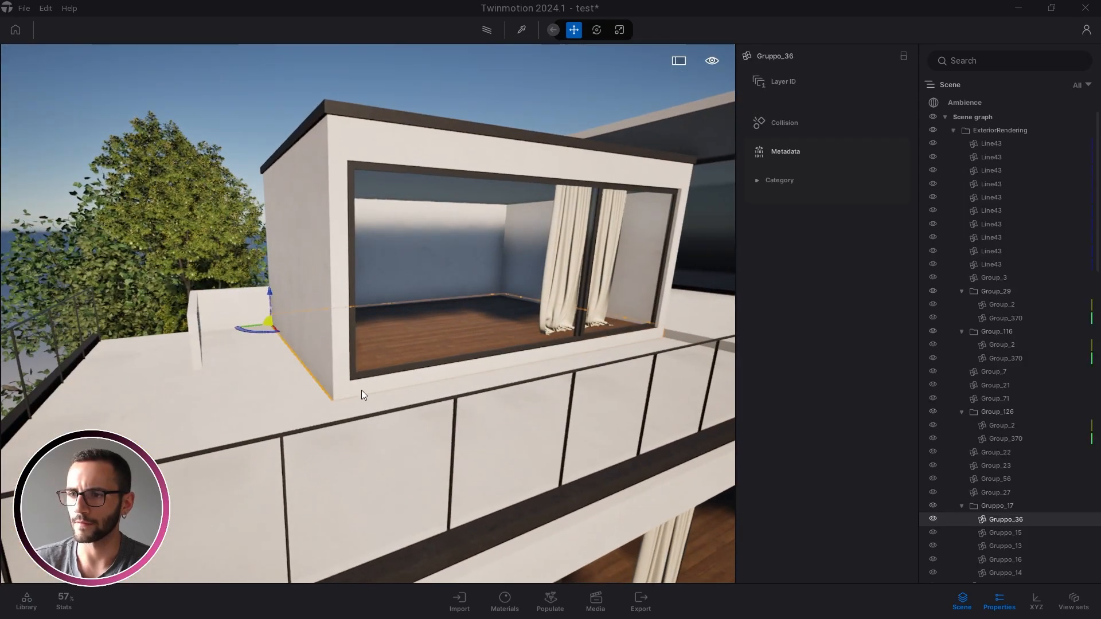
left_click(391, 145)
key("d")
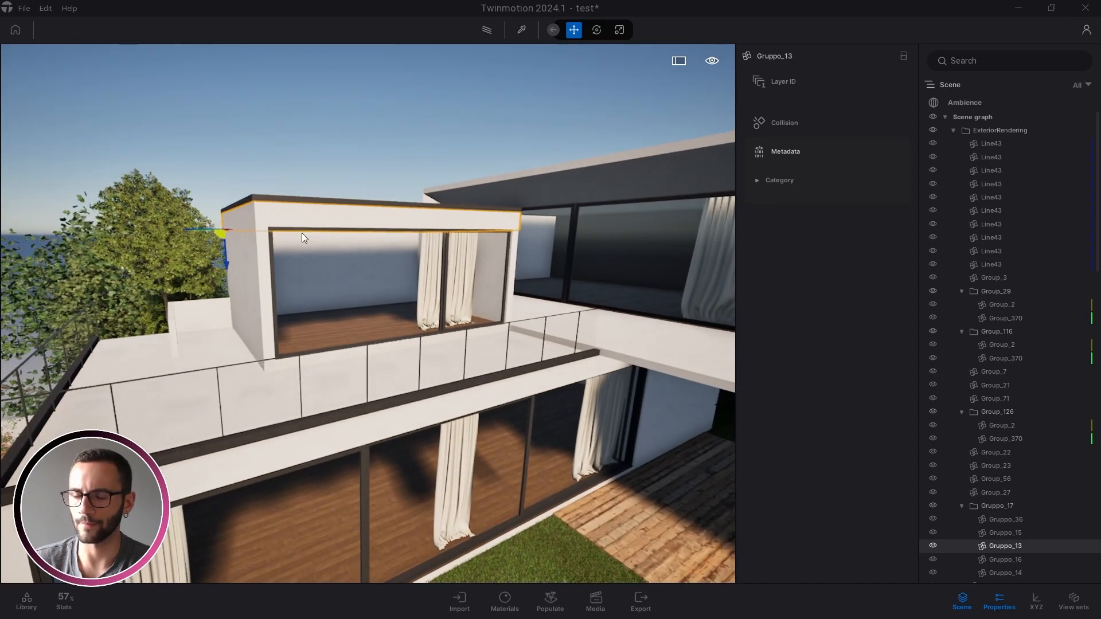
right_click_drag(302, 234, 276, 409)
left_click(347, 288)
left_click(350, 321)
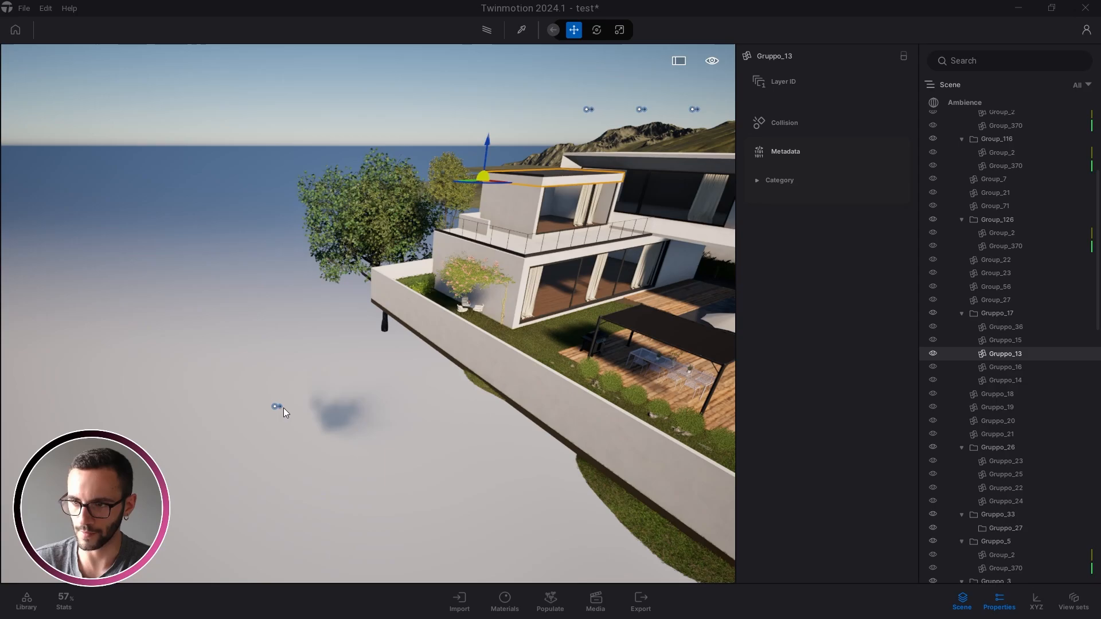
Copy the Translator into a row of instanced copies 1.28 m apart, leaving the first selected
left_click(280, 407)
left_click_drag(268, 419, 302, 422)
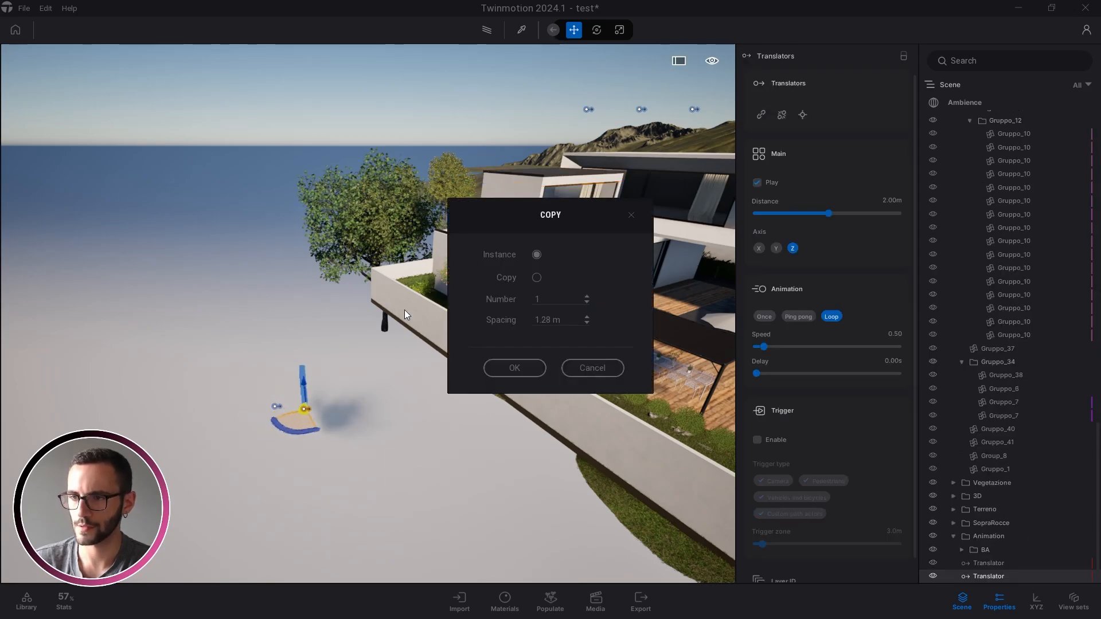
left_click(513, 367)
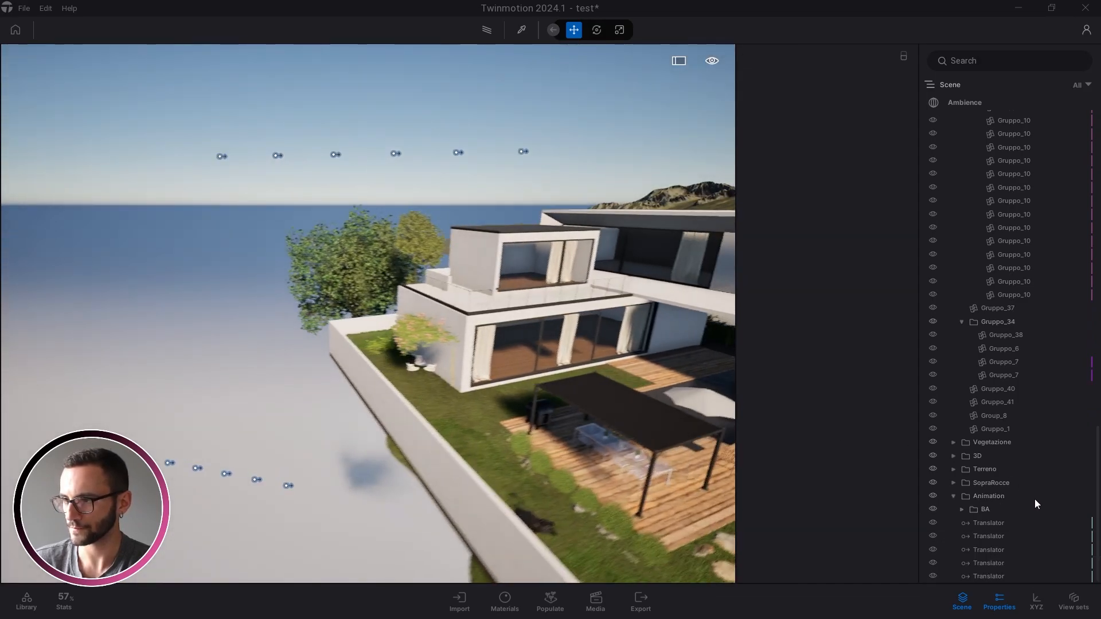
left_click(994, 524)
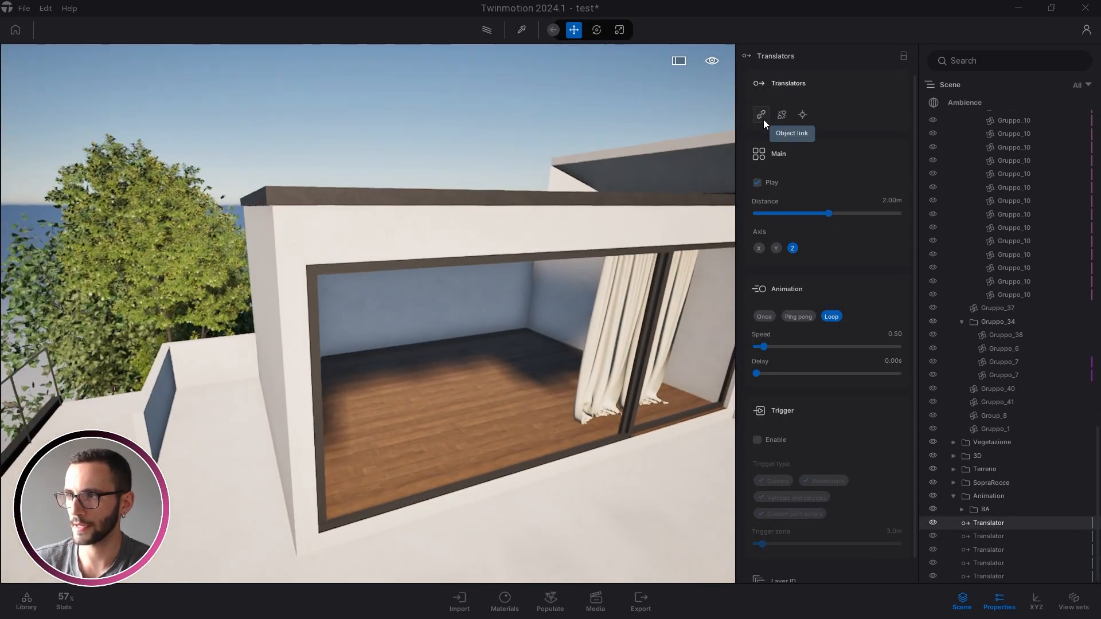
Link the window frame to the first Translator and the wall box to the second; set the first to Once
left_click(763, 117)
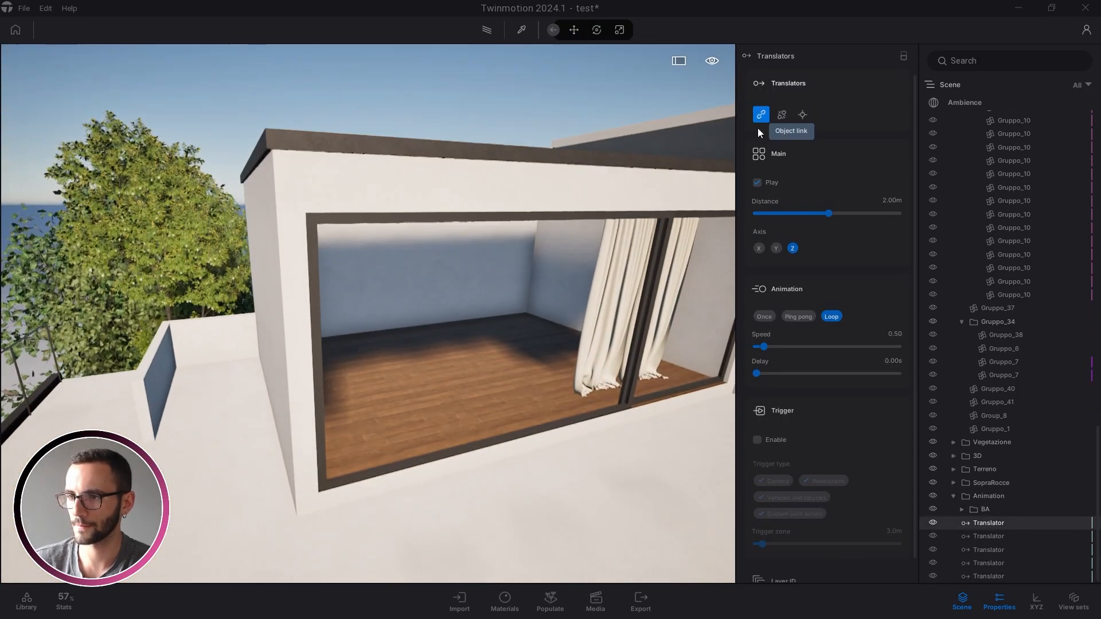
left_click(382, 482)
left_click(988, 537)
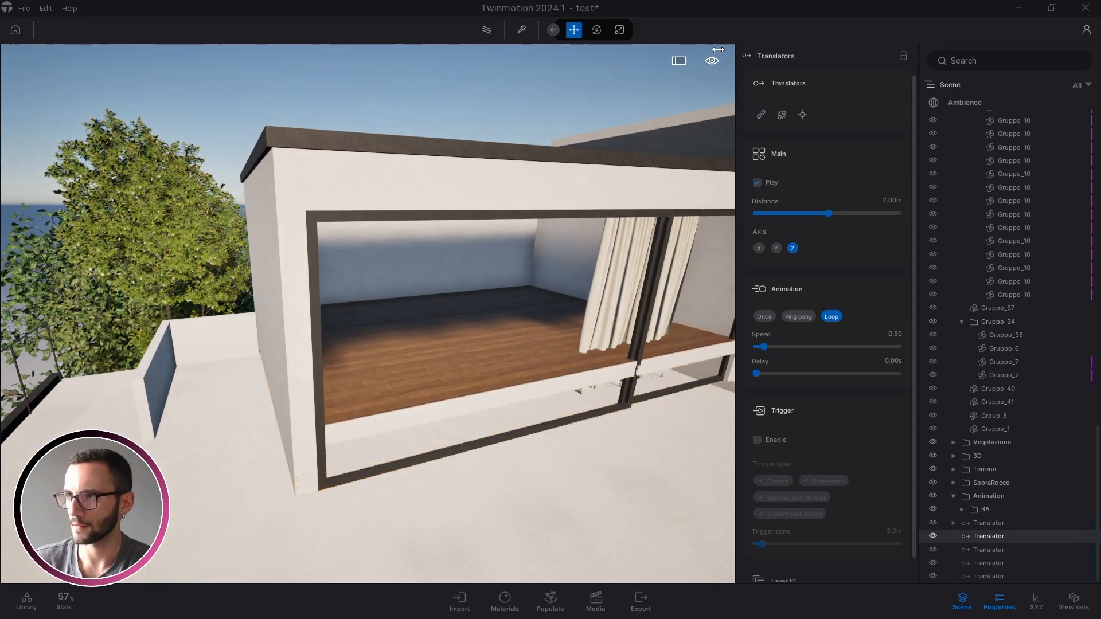
left_click(762, 115)
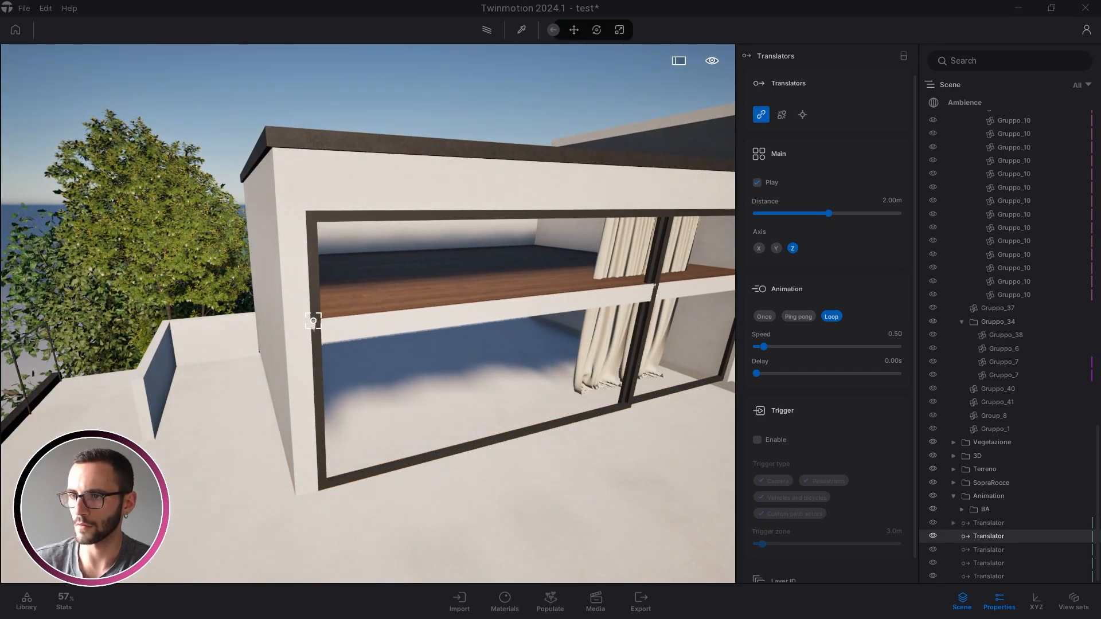
left_click(314, 321)
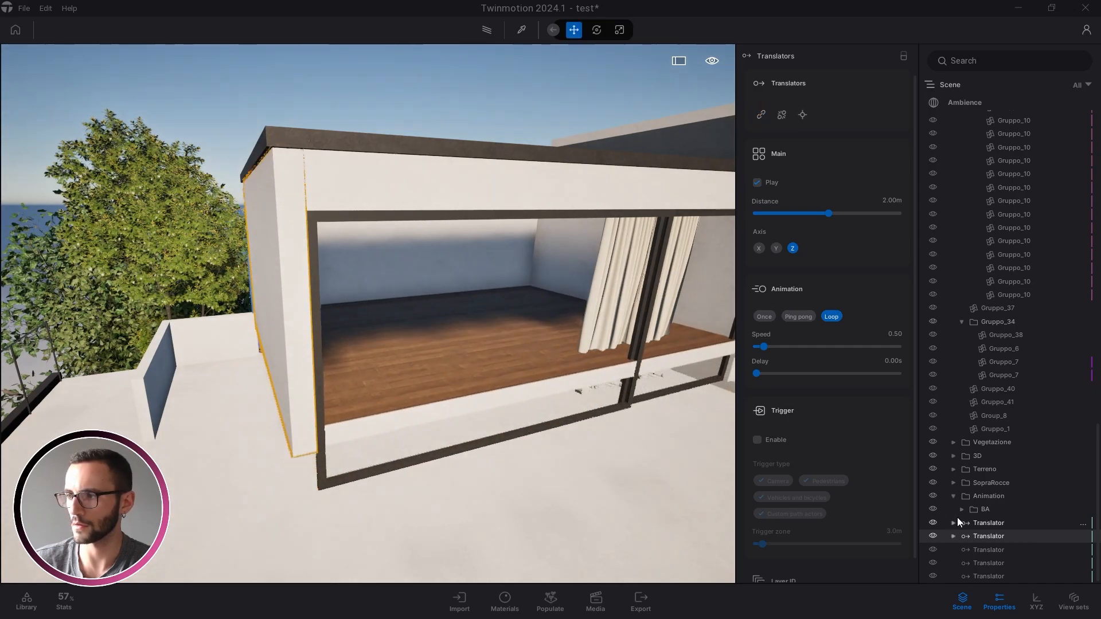
left_click(976, 518)
left_click(766, 319)
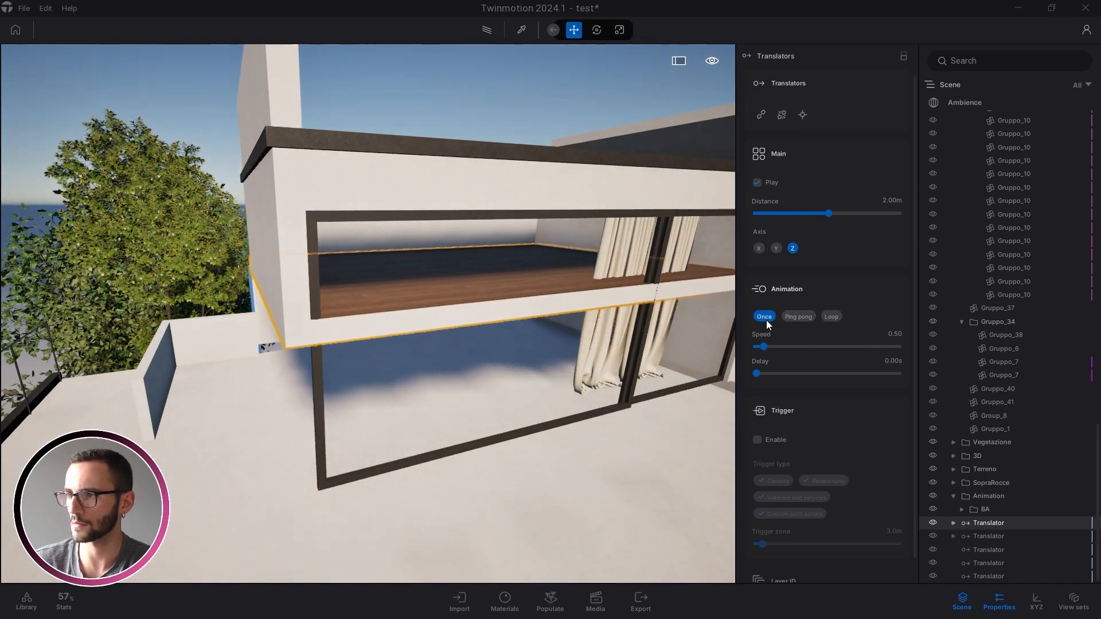
key("Caps_Lock")
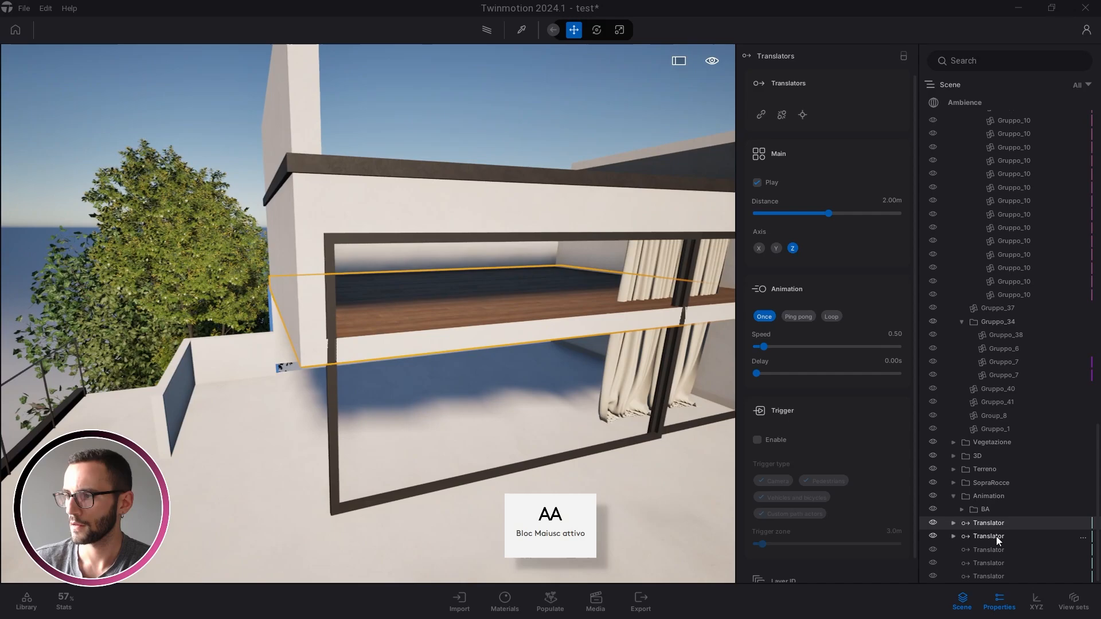
Link the window piece to the third Translator, unlinking the glass door picked by mistake
left_click(996, 536)
left_click(992, 560)
left_click(993, 552)
right_click_drag(605, 263, 682, 244)
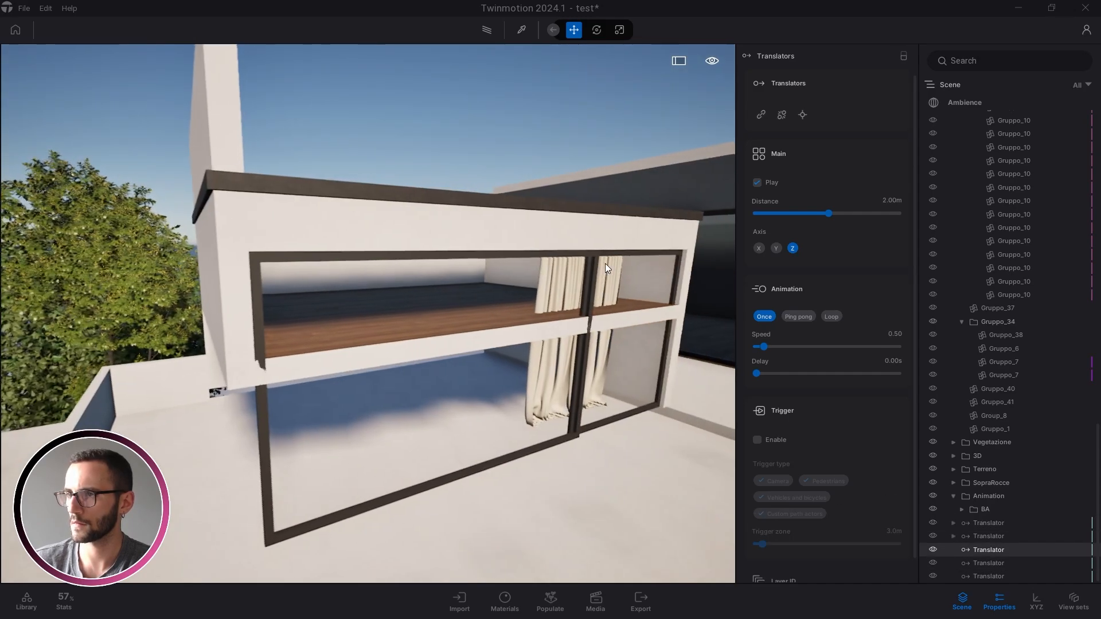
left_click(762, 114)
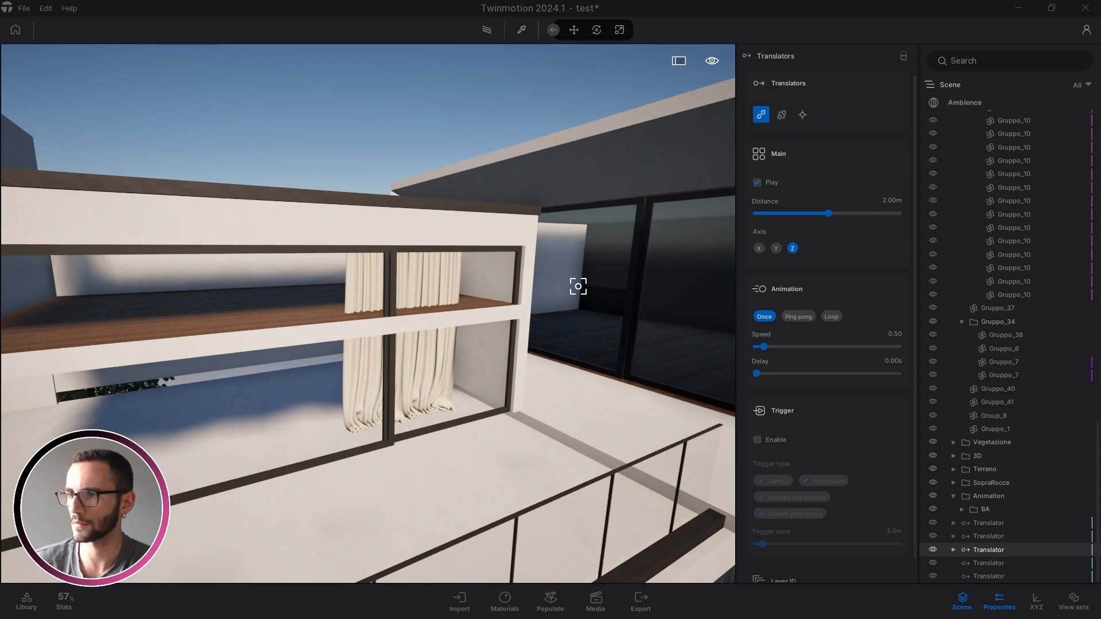
left_click(782, 116)
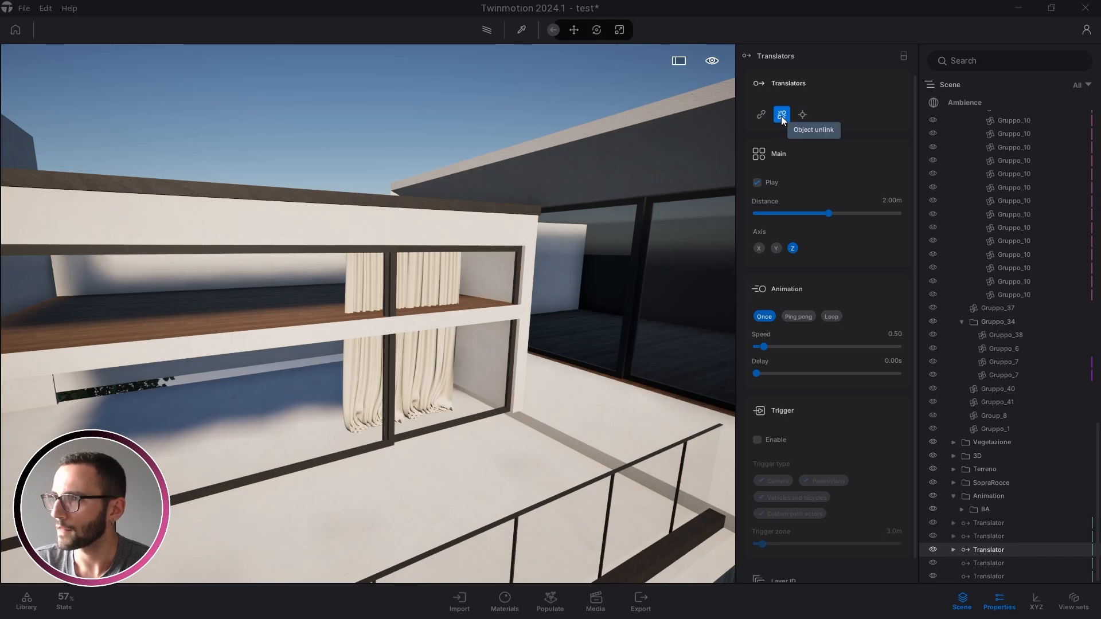
left_click(623, 223)
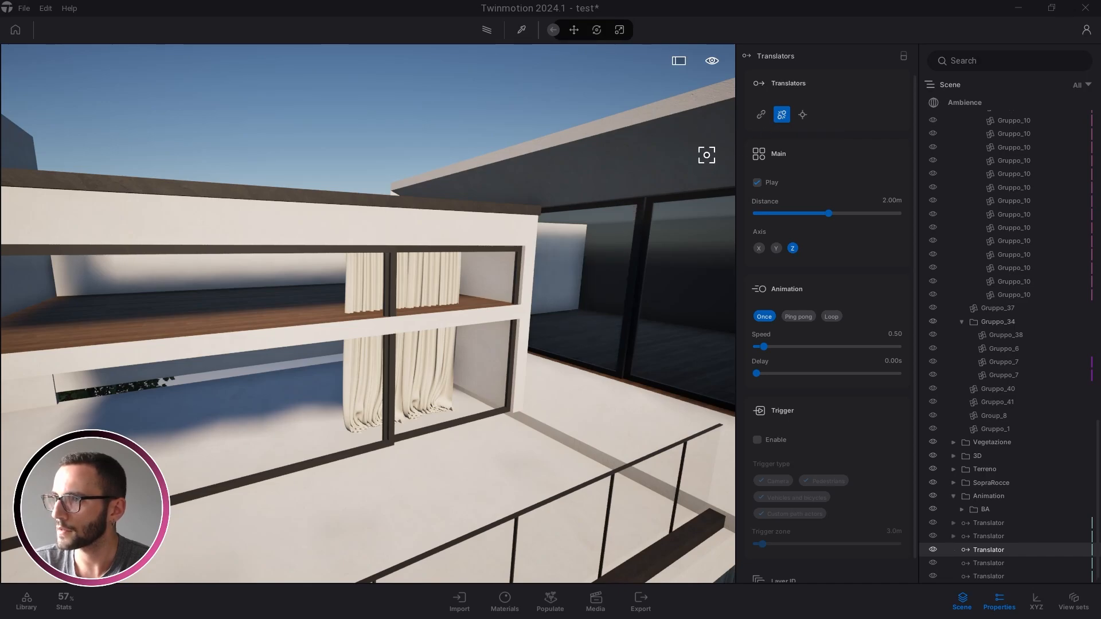
left_click(761, 115)
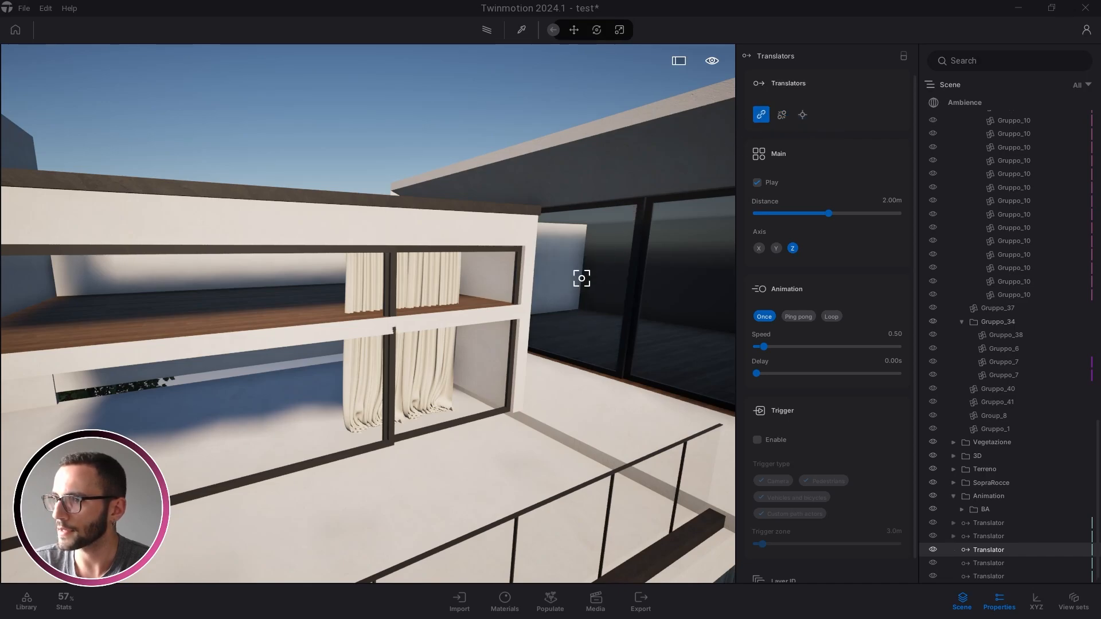
left_click(529, 288)
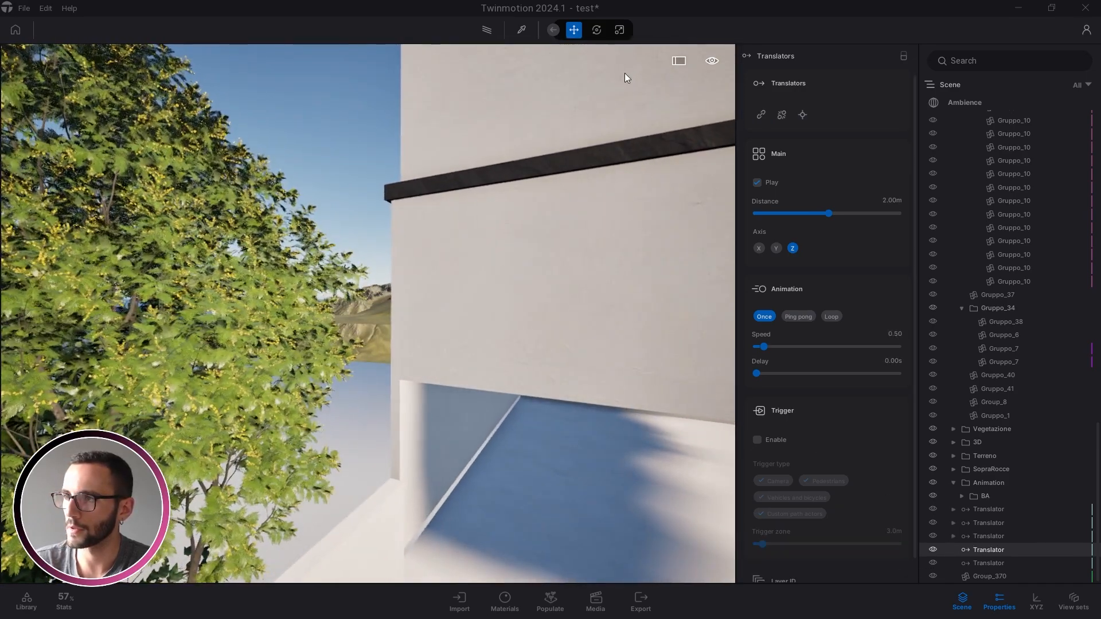
Link the upper wall to the fourth Translator and the roof slab to the fifth
left_click(761, 114)
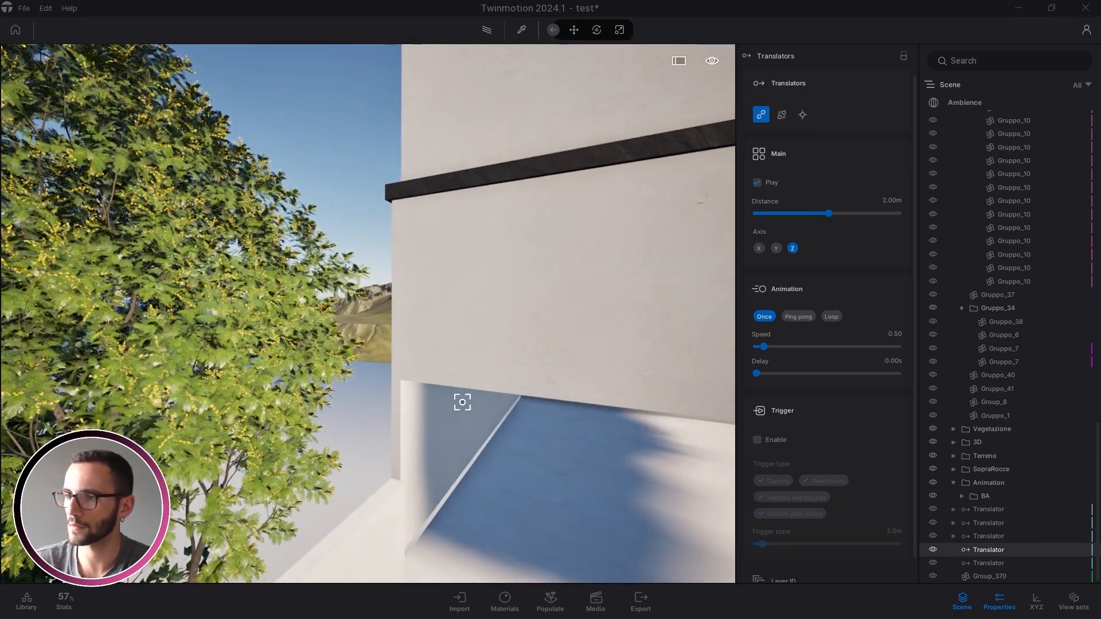
left_click(404, 422)
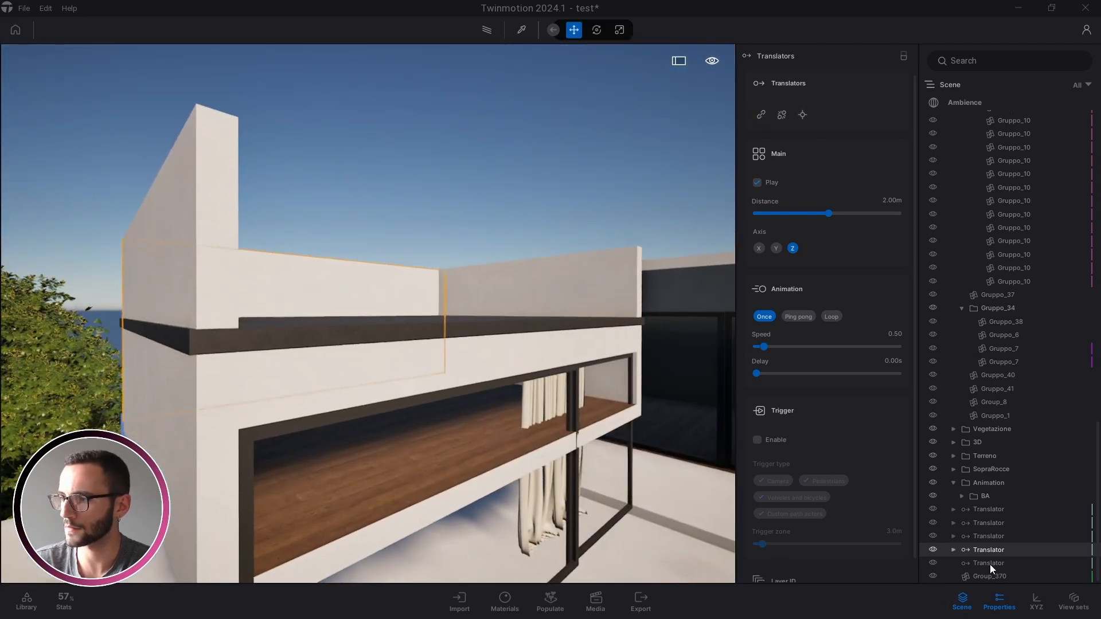
left_click(980, 561)
left_click(761, 116)
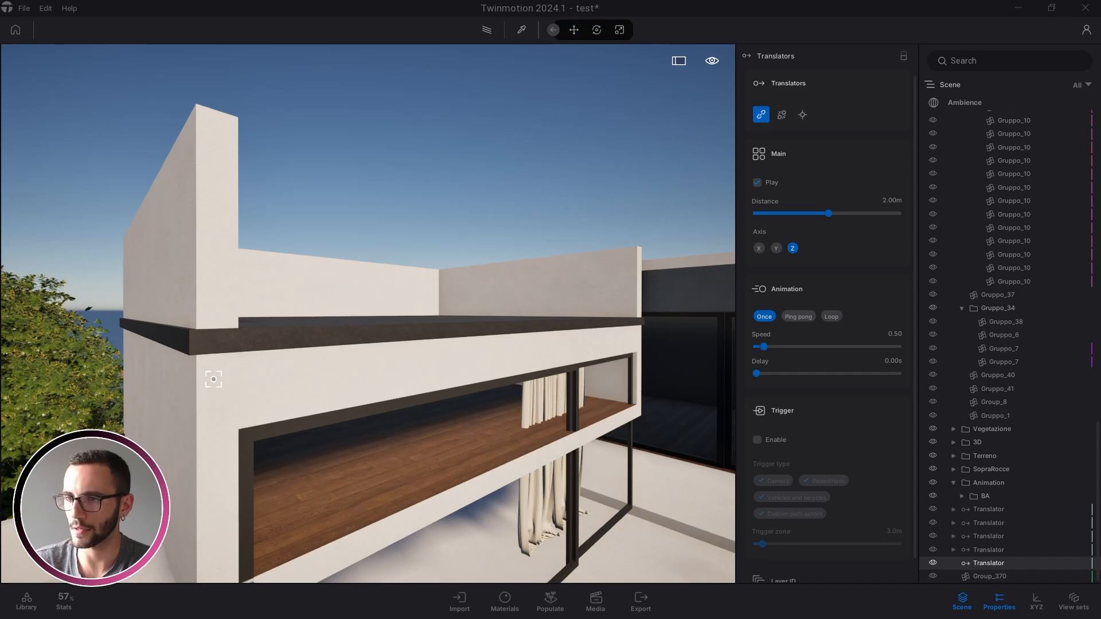
left_click(310, 327)
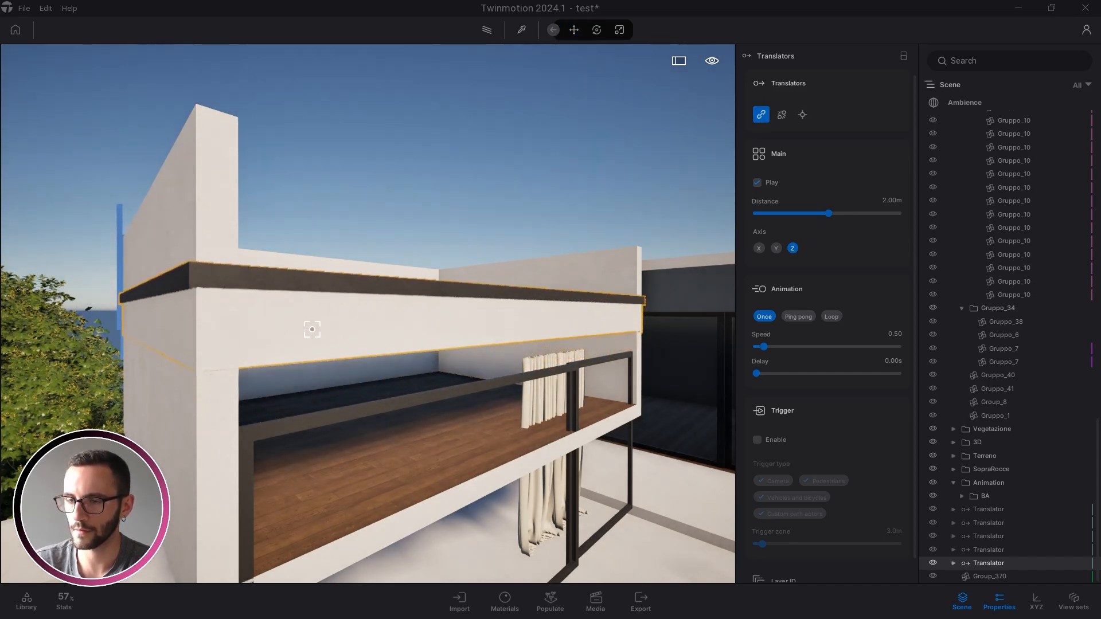
key("Escape")
scroll(232, 163, "down", 5)
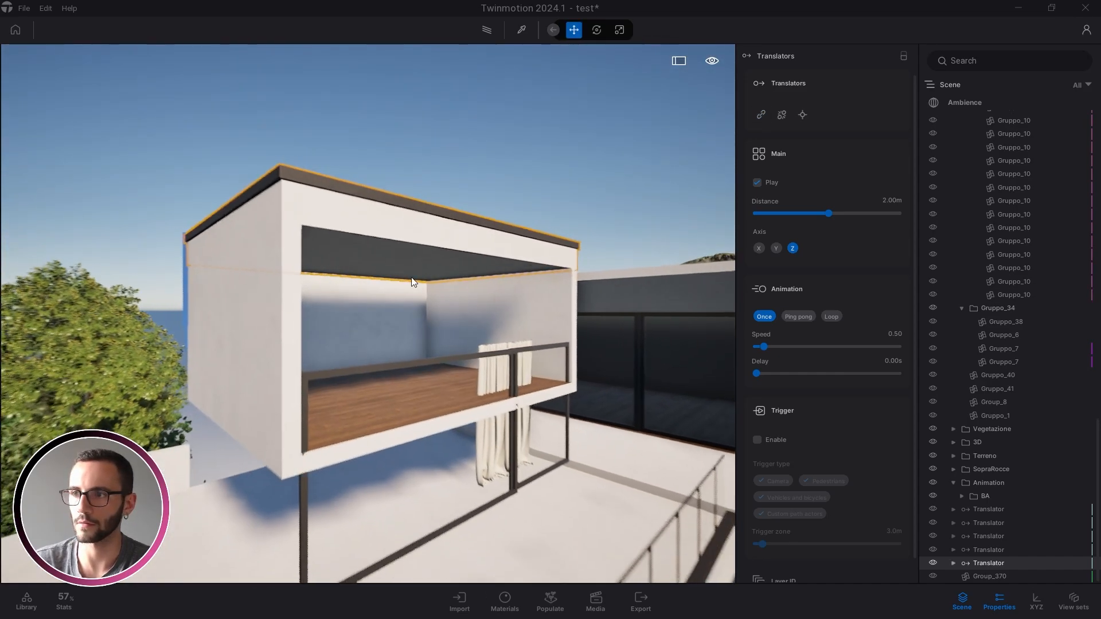
scroll(441, 301, "down", 5)
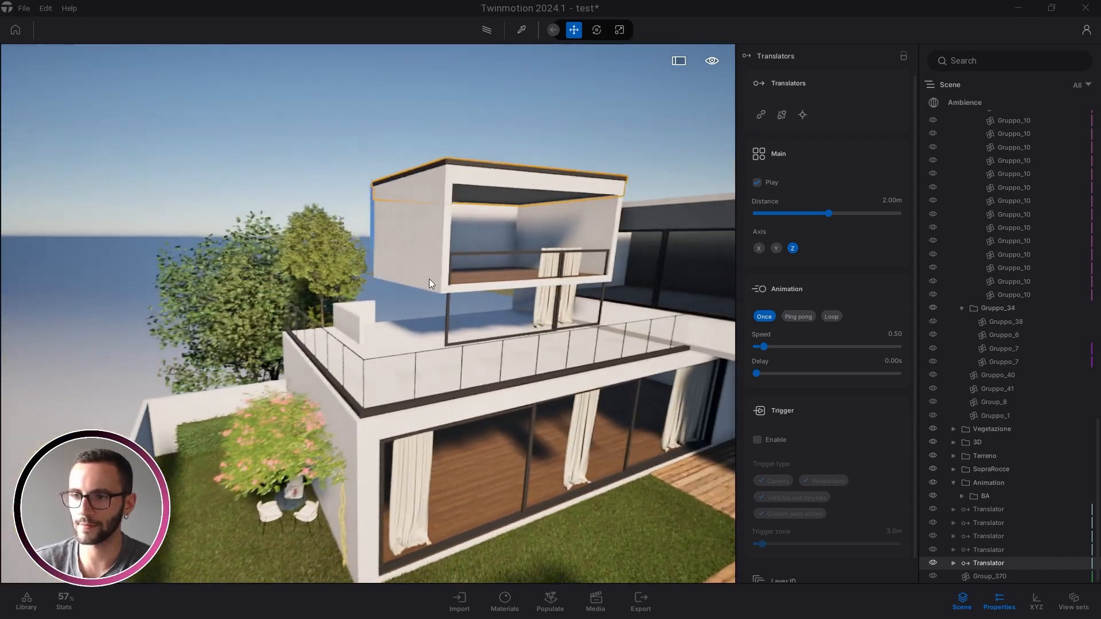
scroll(427, 278, "down", 8)
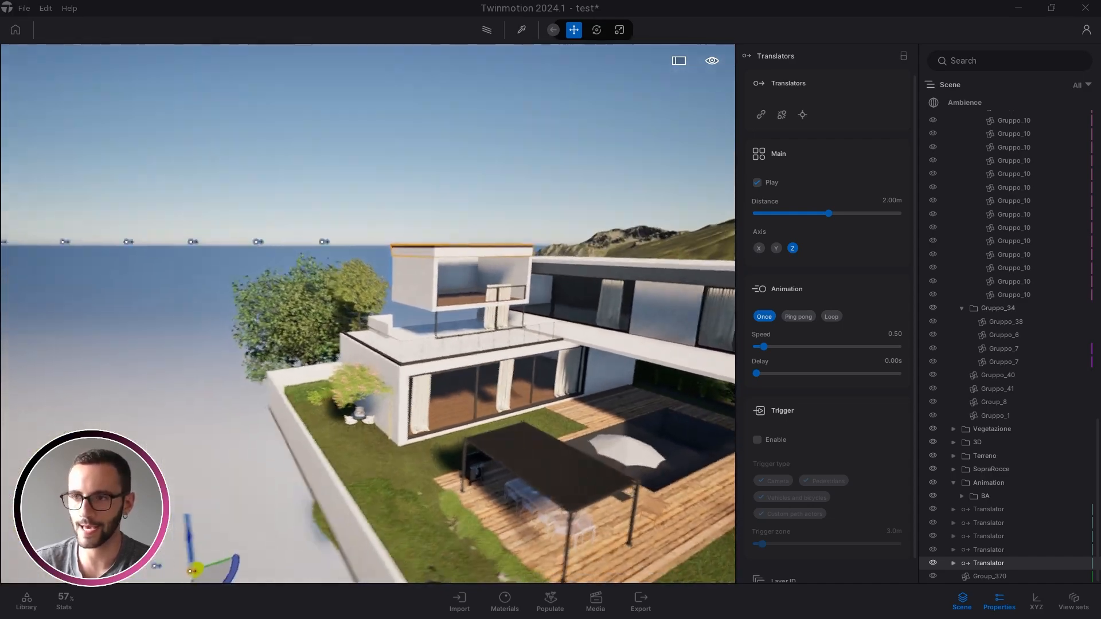
key("d")
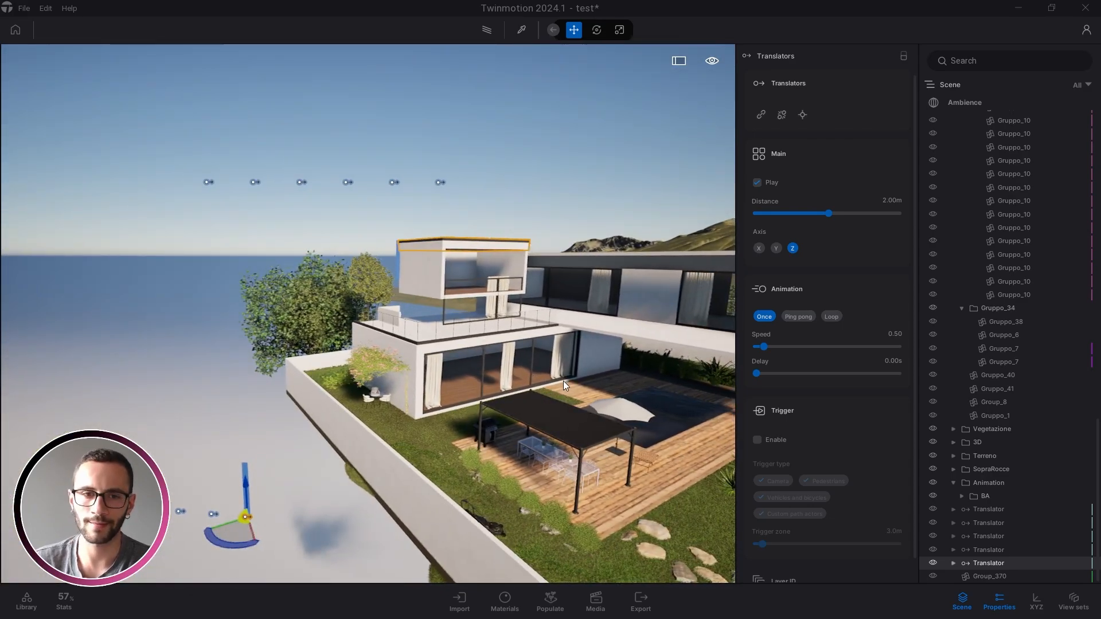
scroll(559, 375, "up", 2)
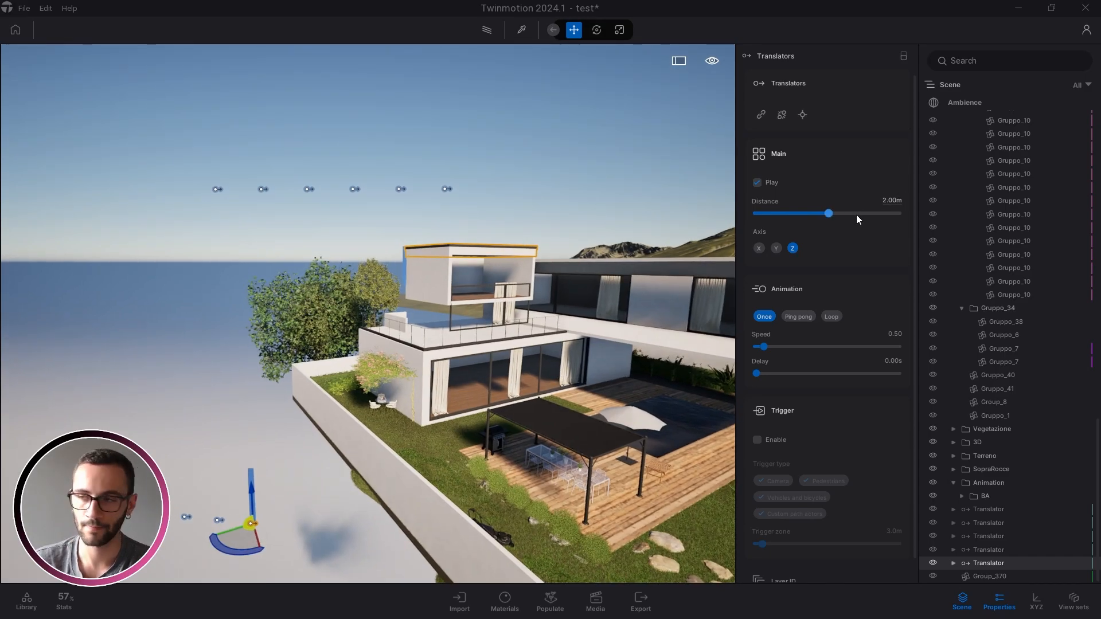
scroll(531, 394, "up", 3)
scroll(531, 395, "down", 2)
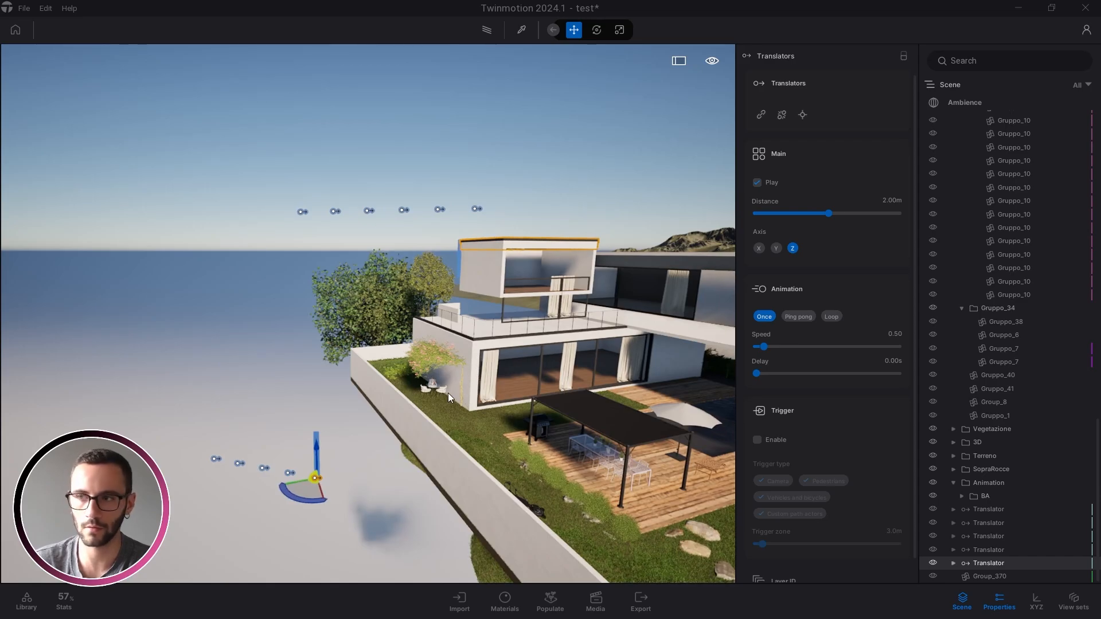
right_click_drag(449, 393, 453, 367)
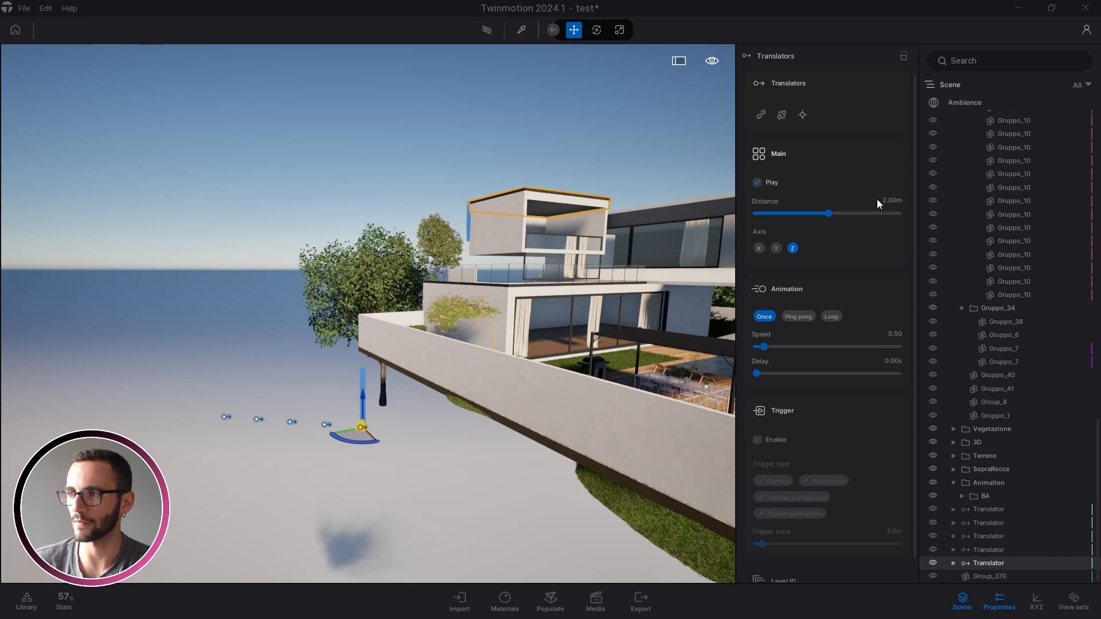
right_click_drag(557, 295, 576, 275)
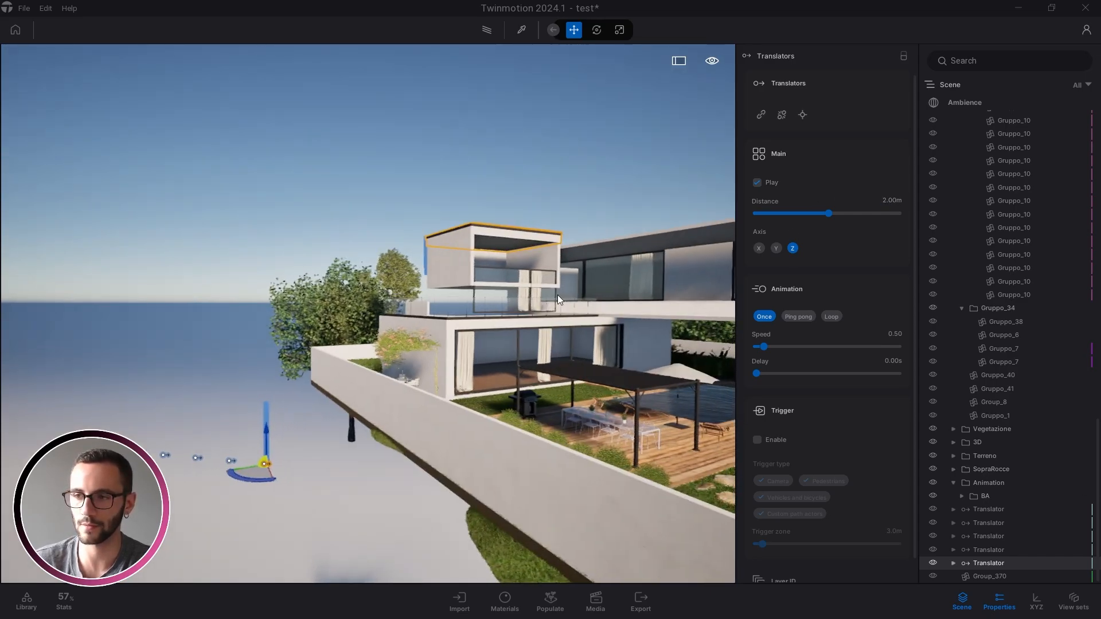
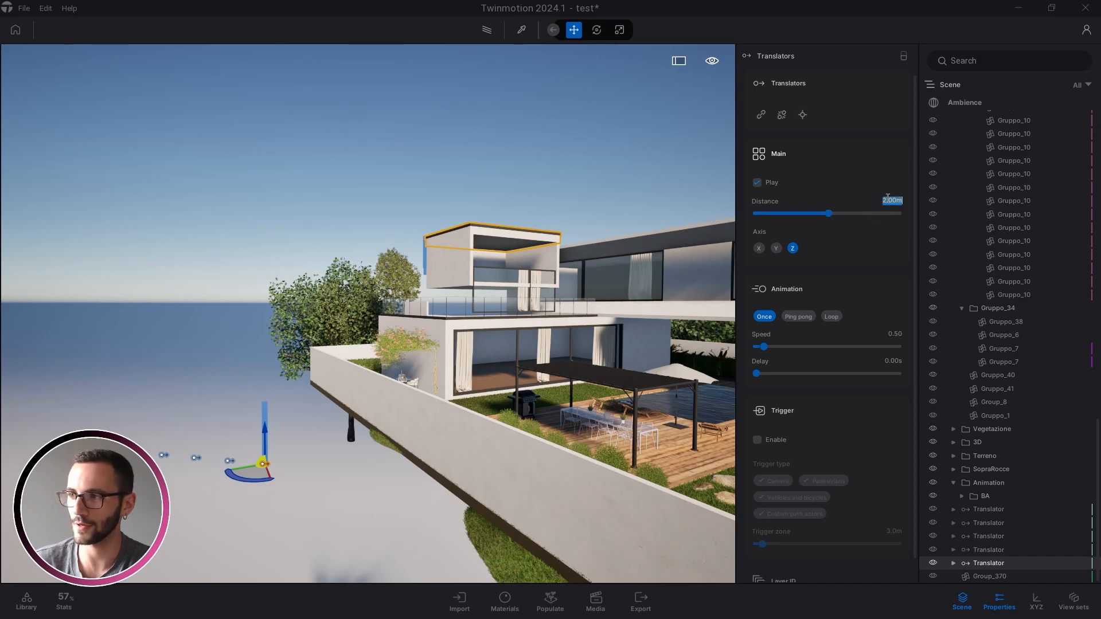
Set the first translator's travel distance to -15 m along Z
left_click(510, 271)
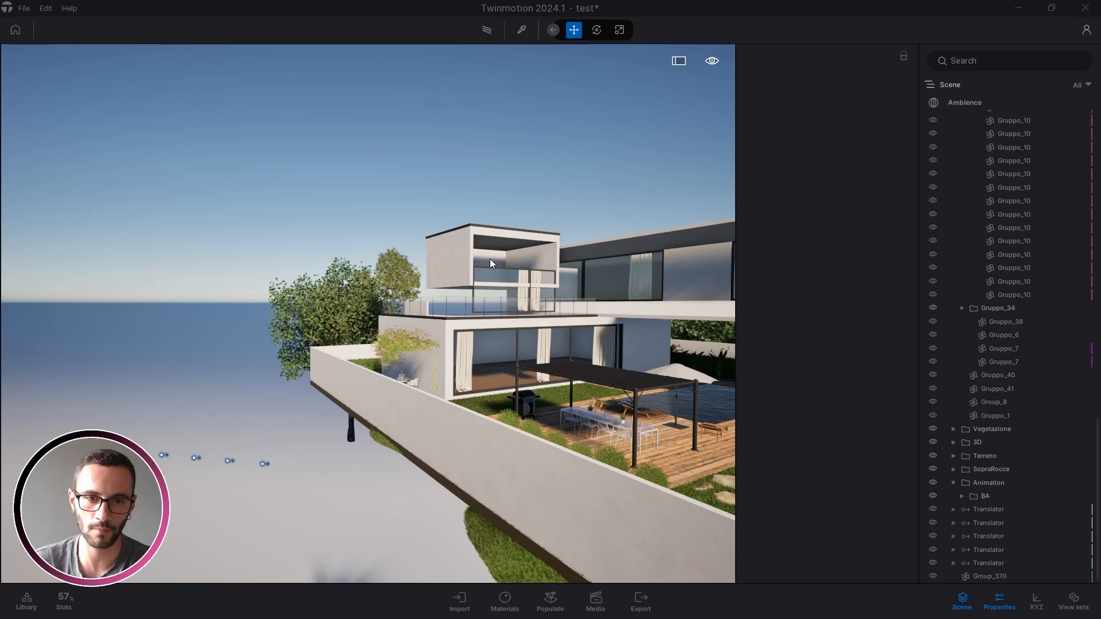
left_click(131, 452)
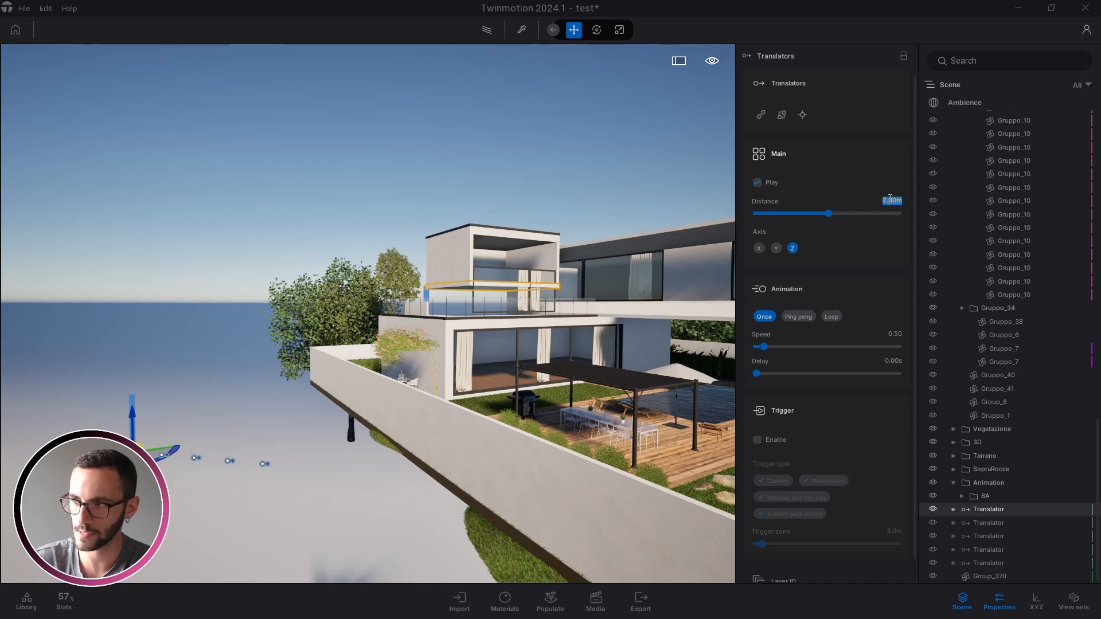
key("BackSpace")
key("Caps_Lock")
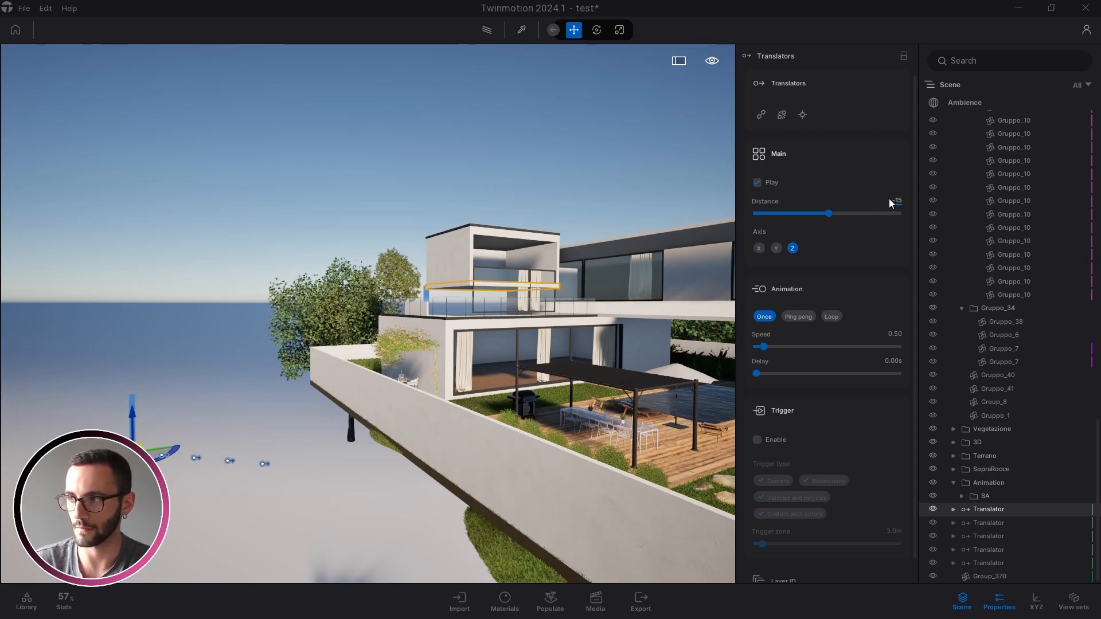
key("Return")
left_click(268, 428)
right_click_drag(352, 478, 339, 463)
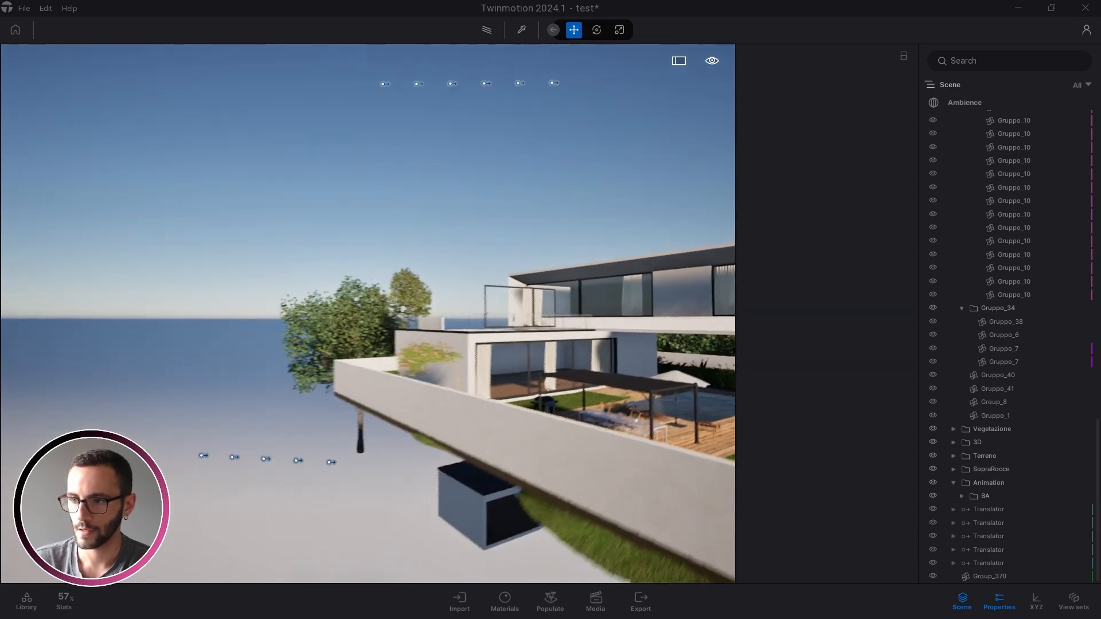
key("s")
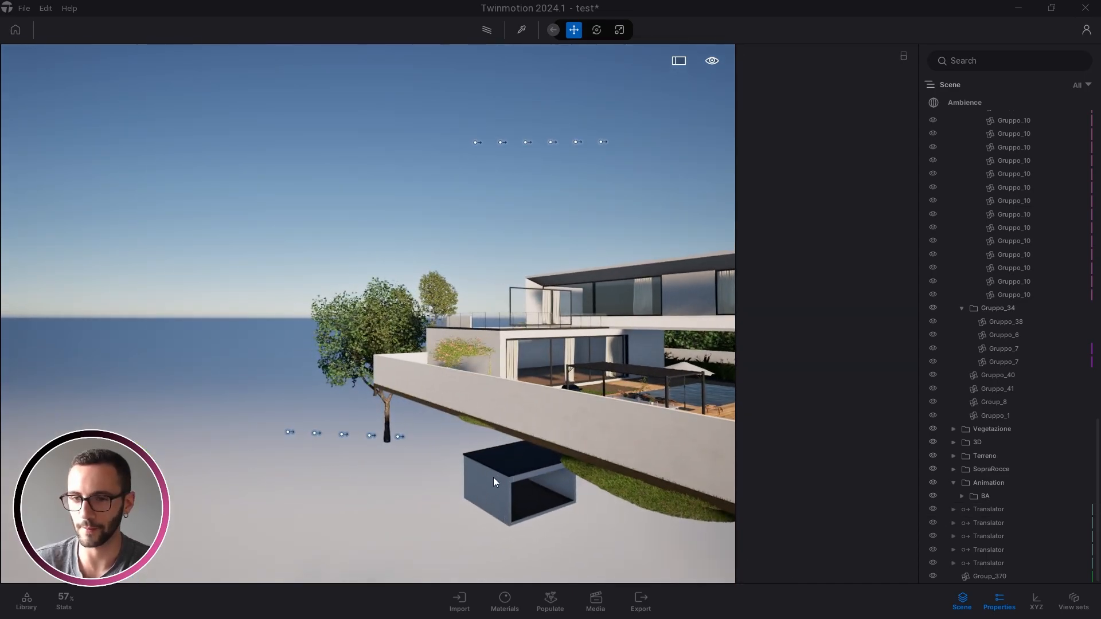
Select all five translators and drag their markers up high above the house
left_click(990, 513)
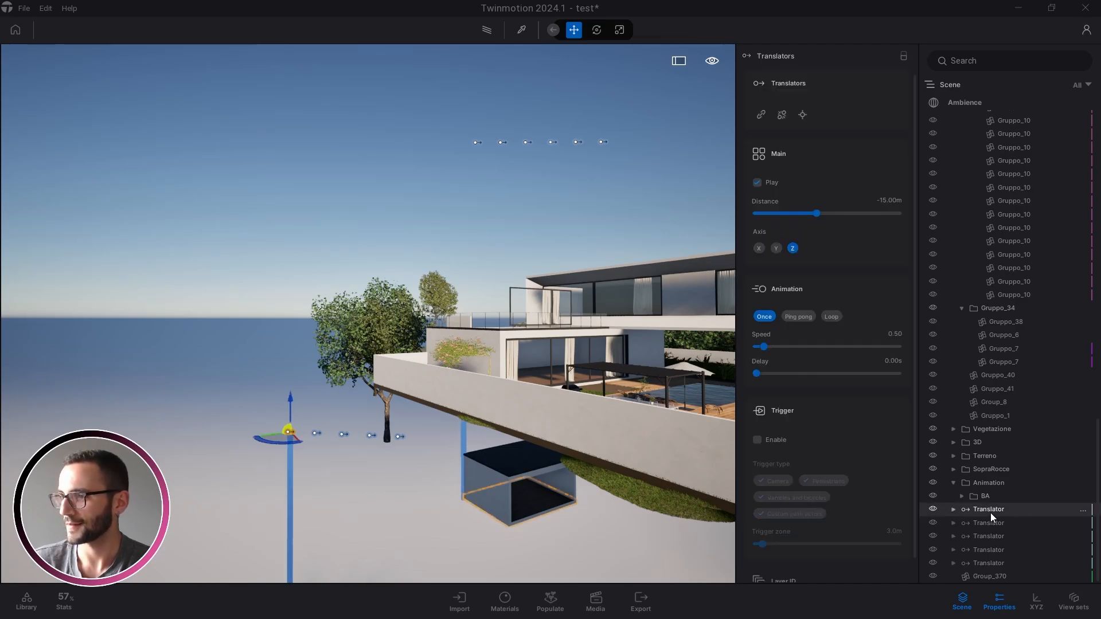
left_click(990, 563, "shift")
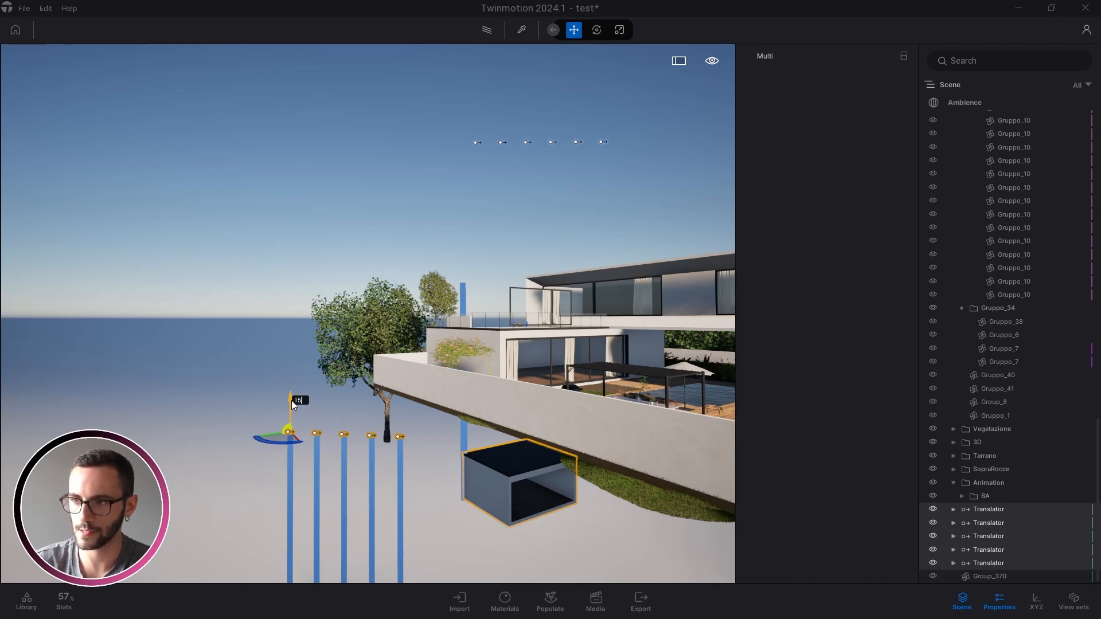
left_click_drag(291, 400, 292, 82)
left_click(387, 392)
Check the BA folder's translators, then set the first loose translator's speed to 3
key("d")
key("w")
key("e")
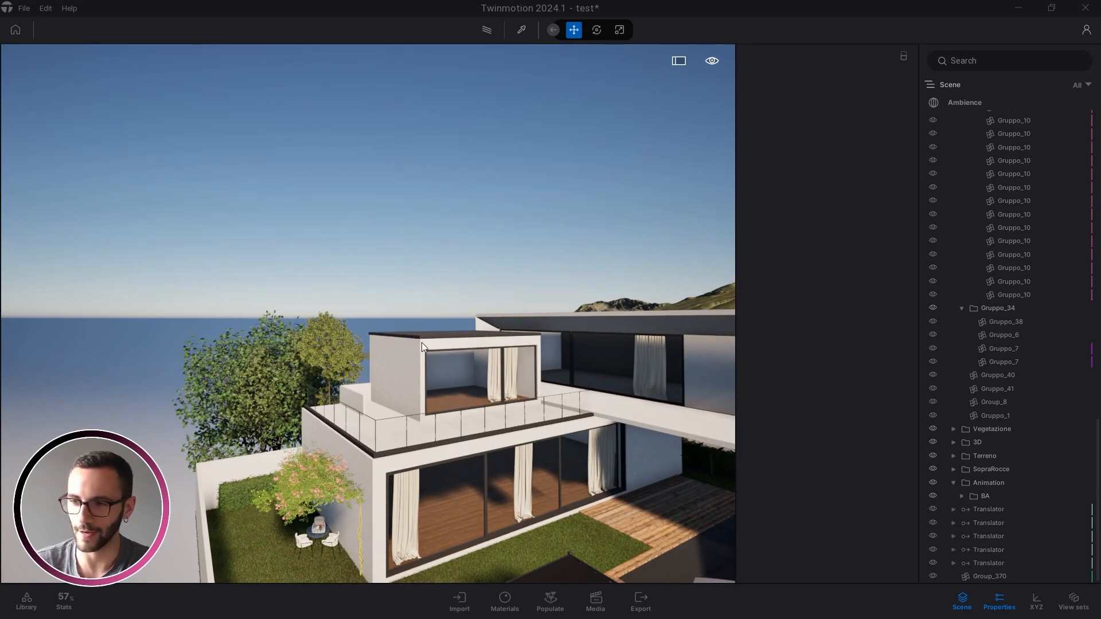
left_click(988, 510)
key("w")
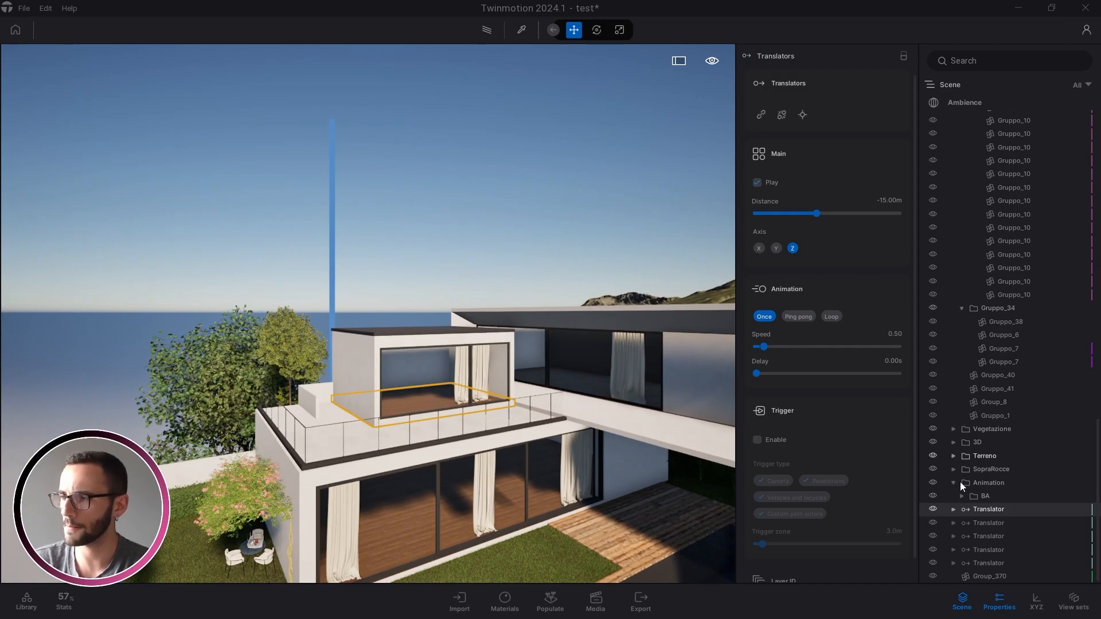
left_click(962, 497)
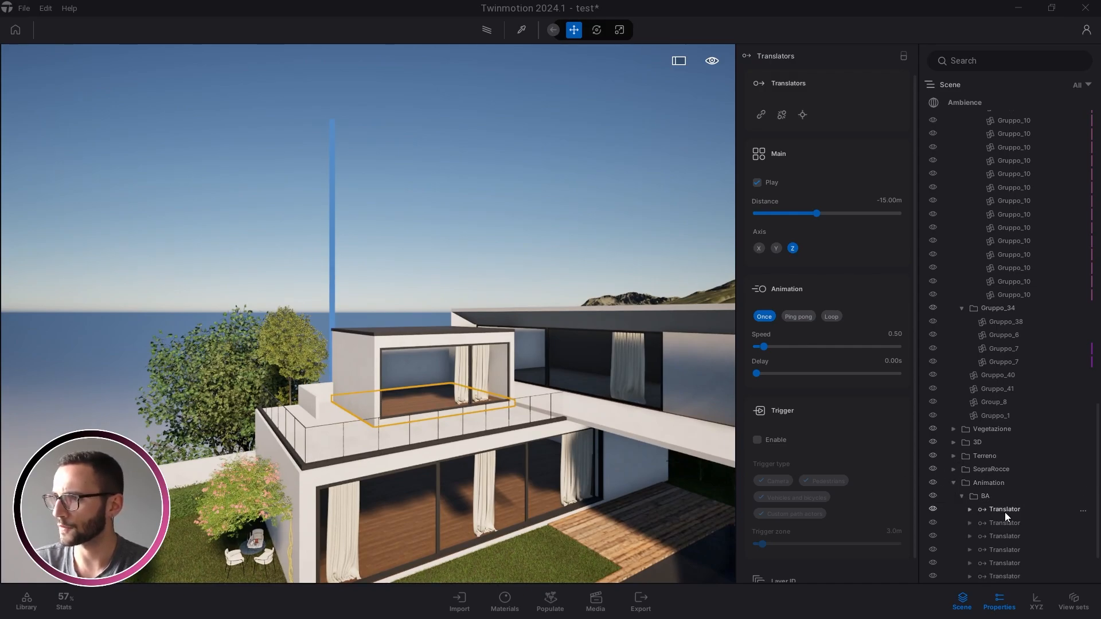
left_click(1005, 511)
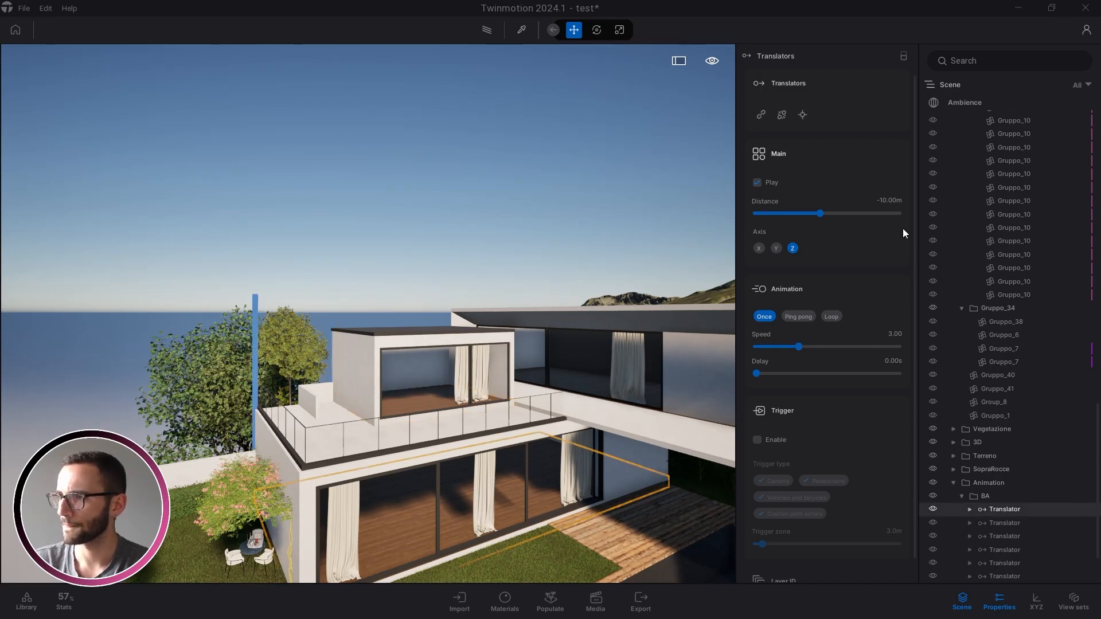
left_click(962, 496)
left_click(986, 511)
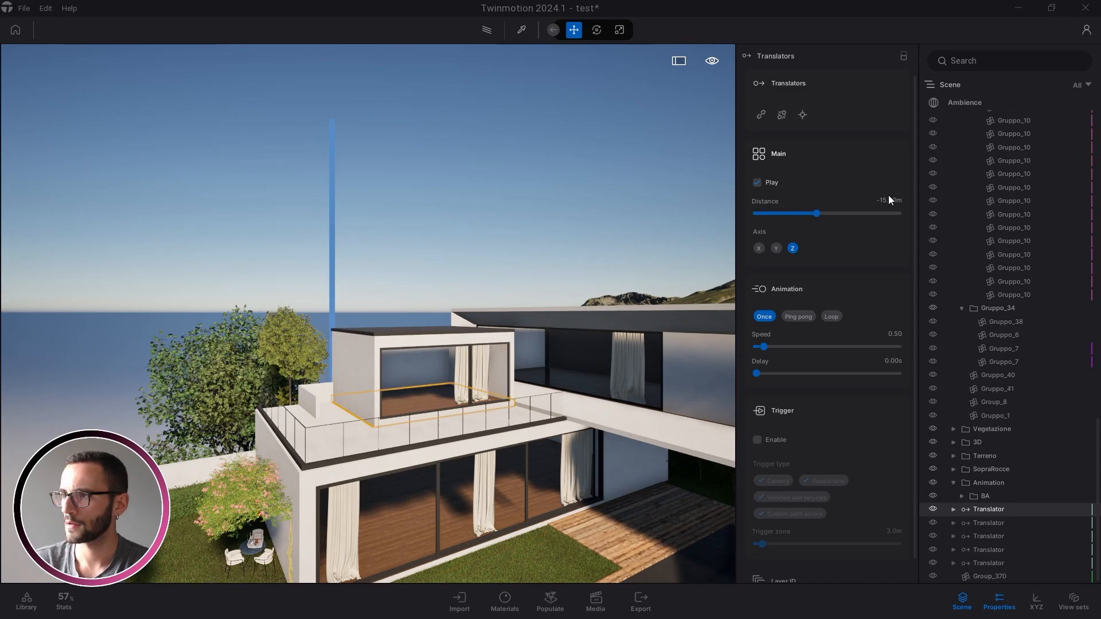
left_click(895, 335)
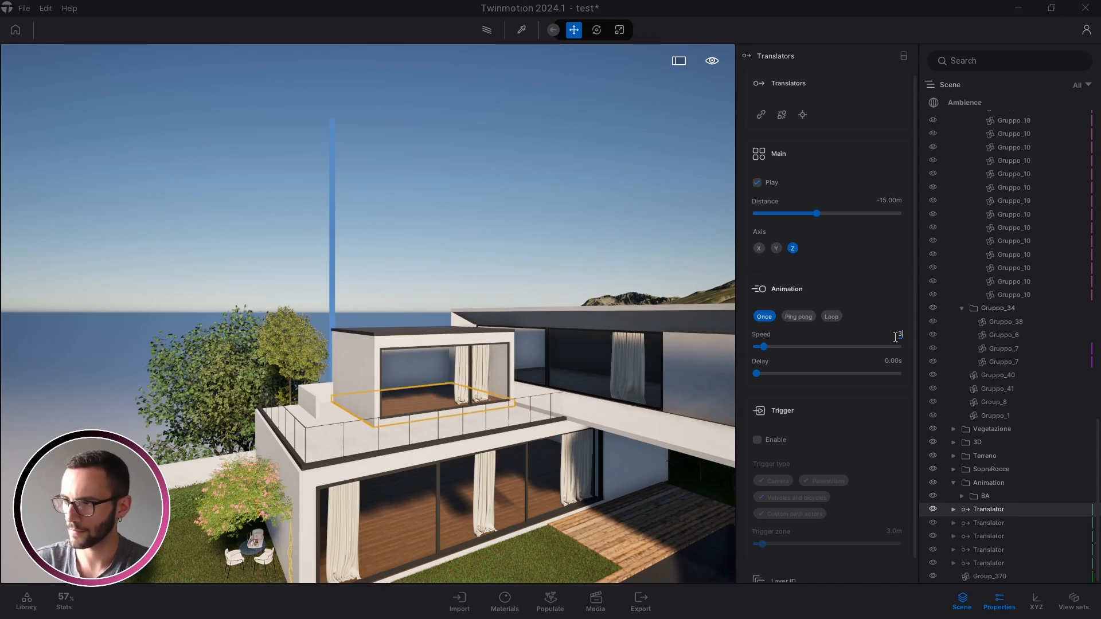
key("Return")
Give the second translator a speed of 3 and the third 2.60
left_click(993, 559, "shift")
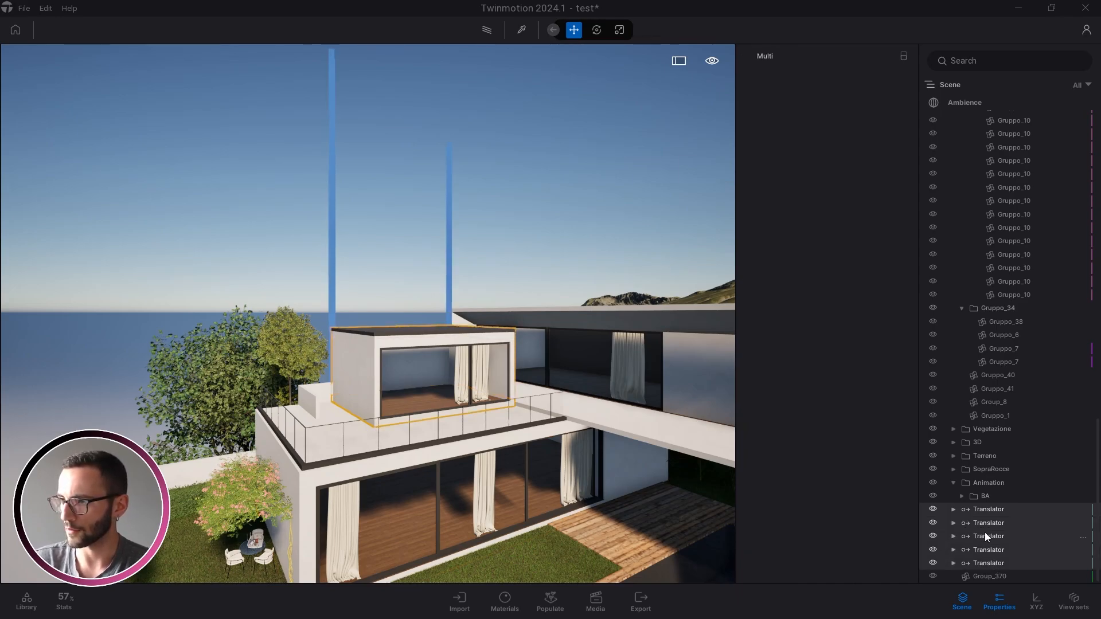
right_click(986, 537)
left_click(1016, 311)
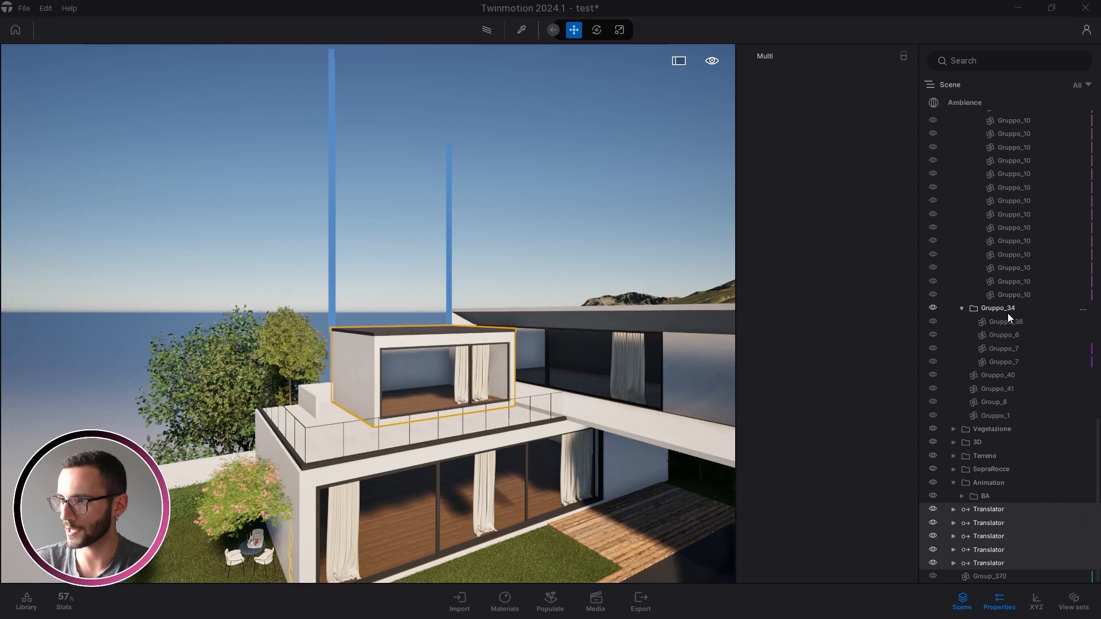
left_click(542, 345)
left_click(991, 508)
left_click(987, 522)
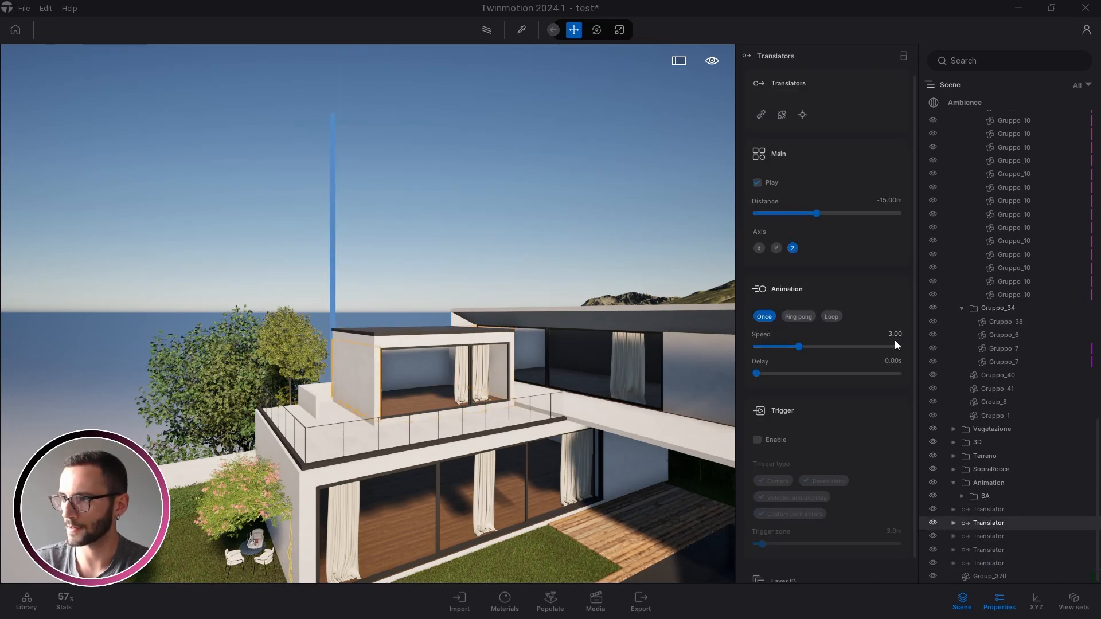
left_click(896, 336)
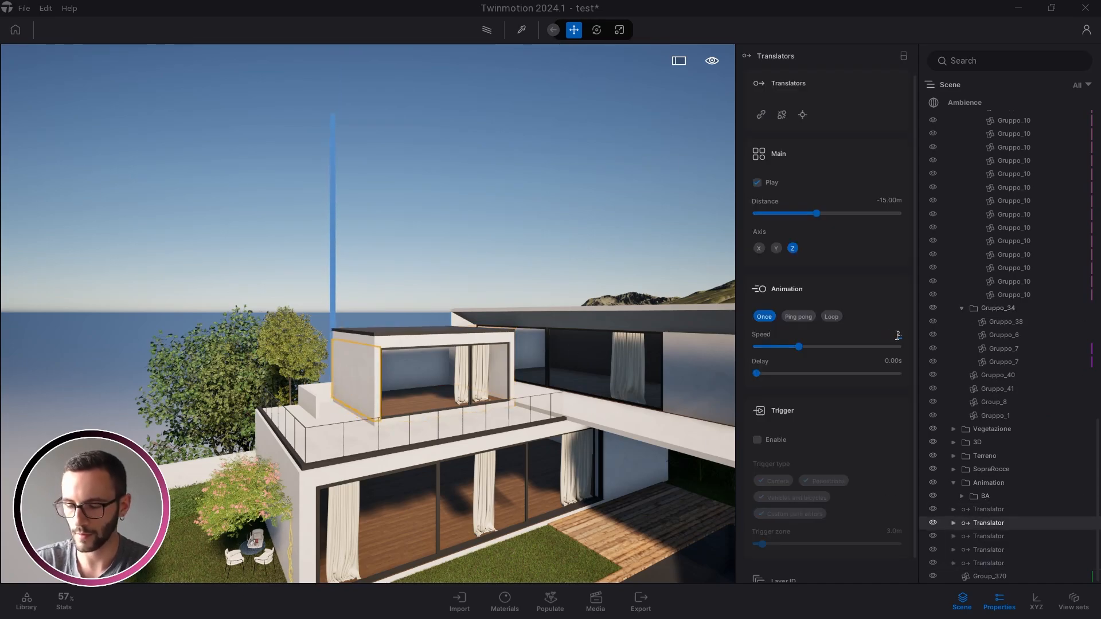
left_click(989, 537)
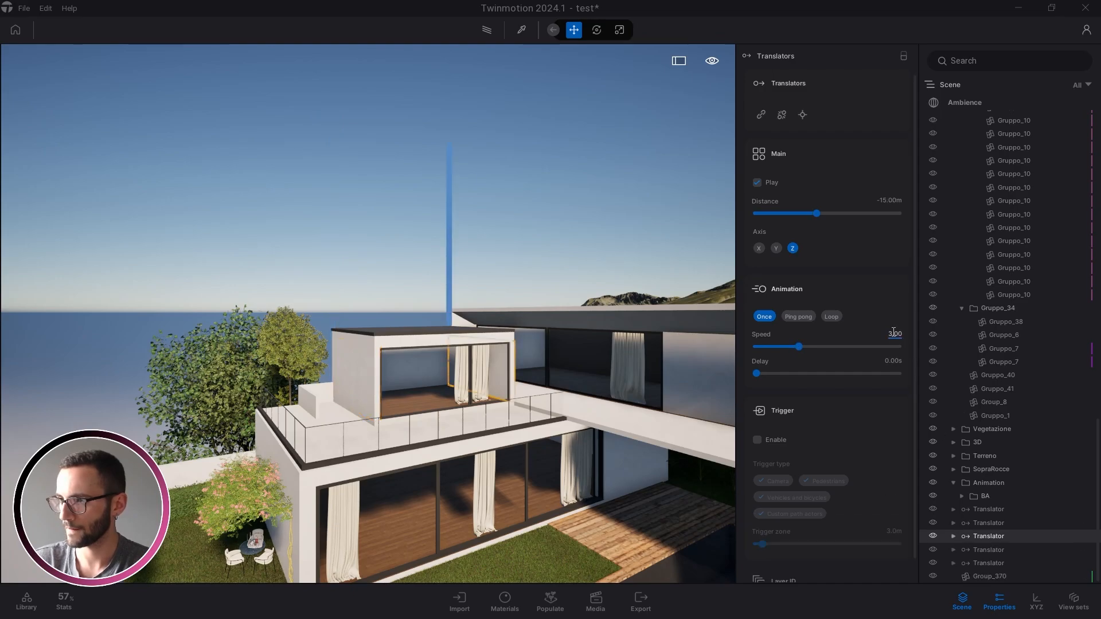
key("Return")
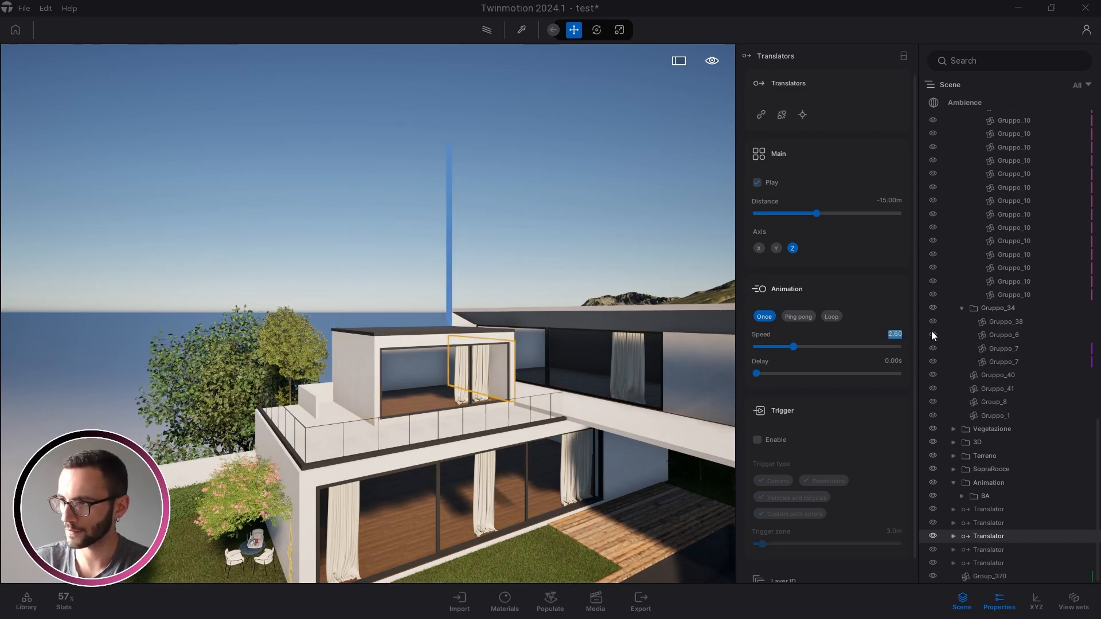
Set the fourth translator's speed to 2.40
left_click(989, 549)
left_click(900, 338)
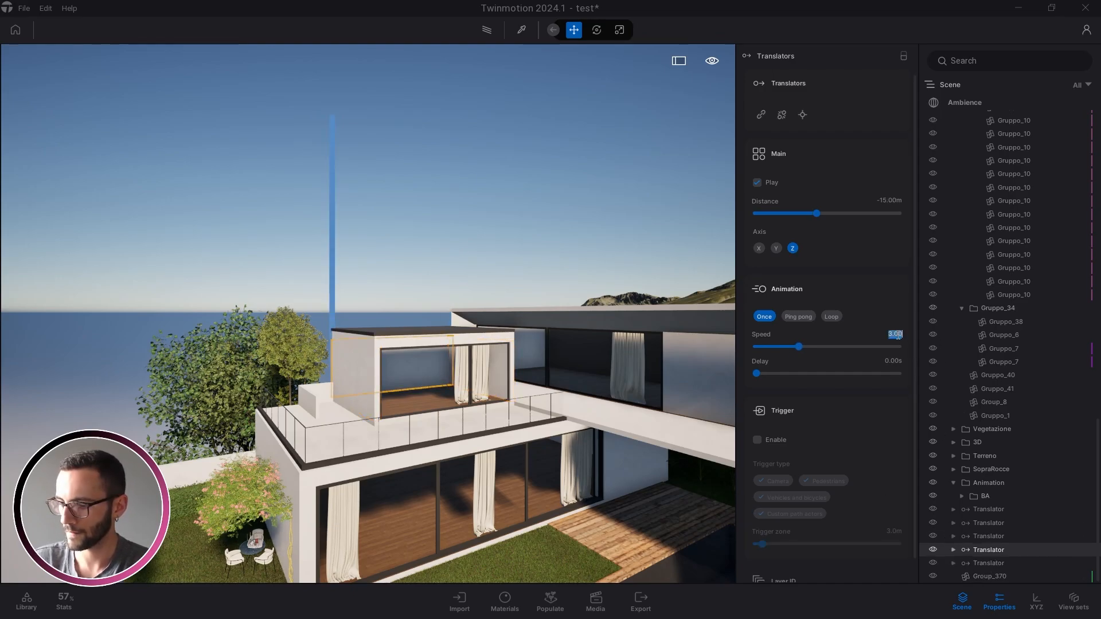
type("2.2")
key("Return")
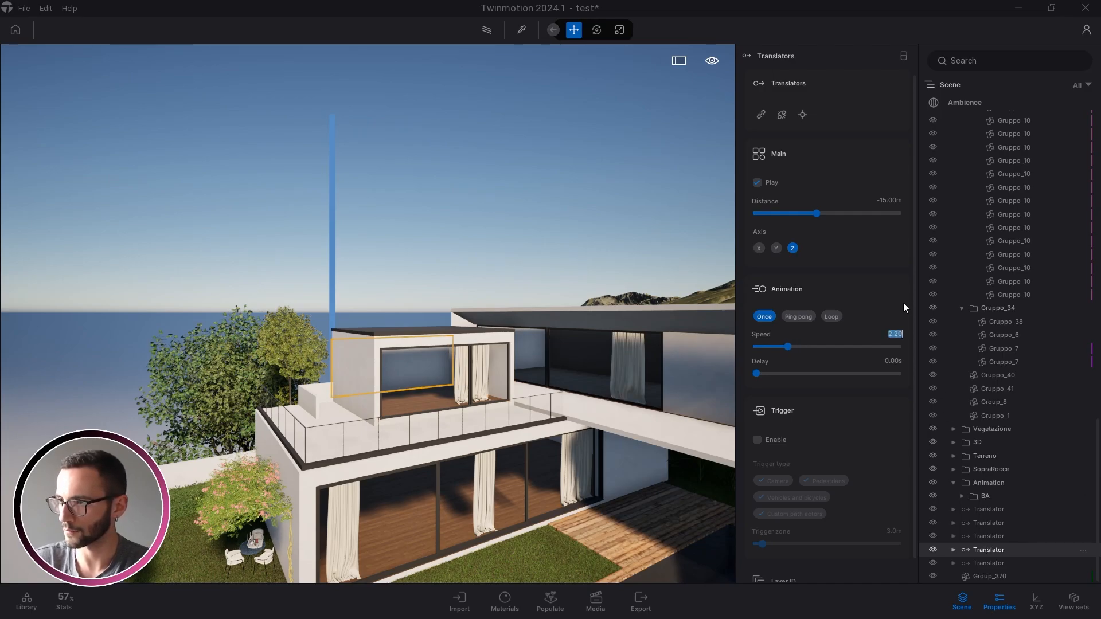
type("2.4")
key("Return")
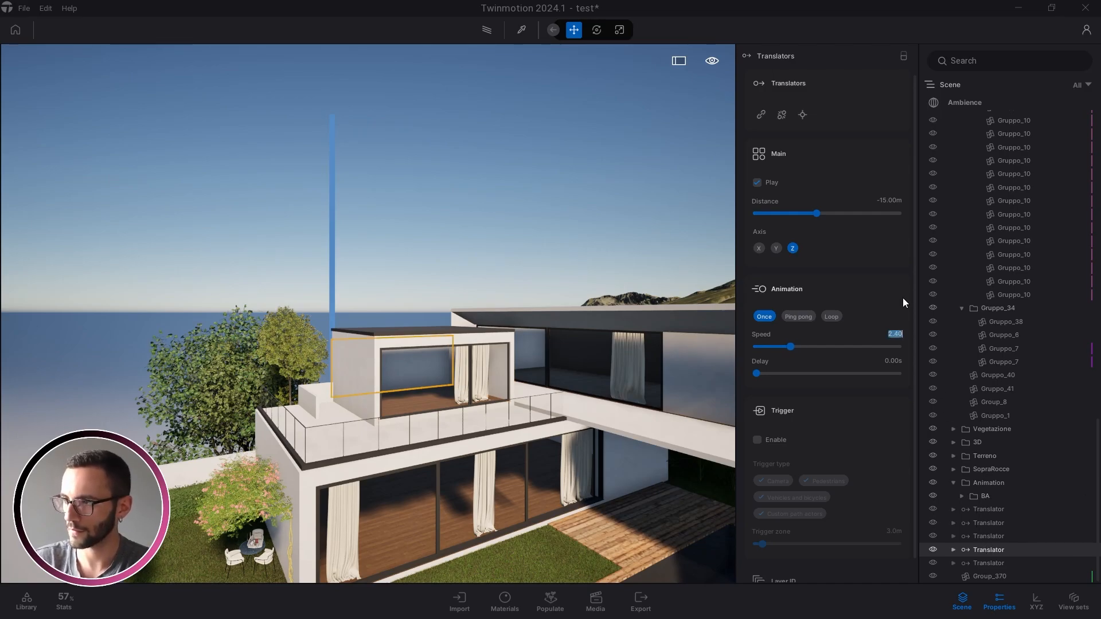
Set the fifth translator's speed to 2.20
left_click(985, 563)
left_click(895, 334)
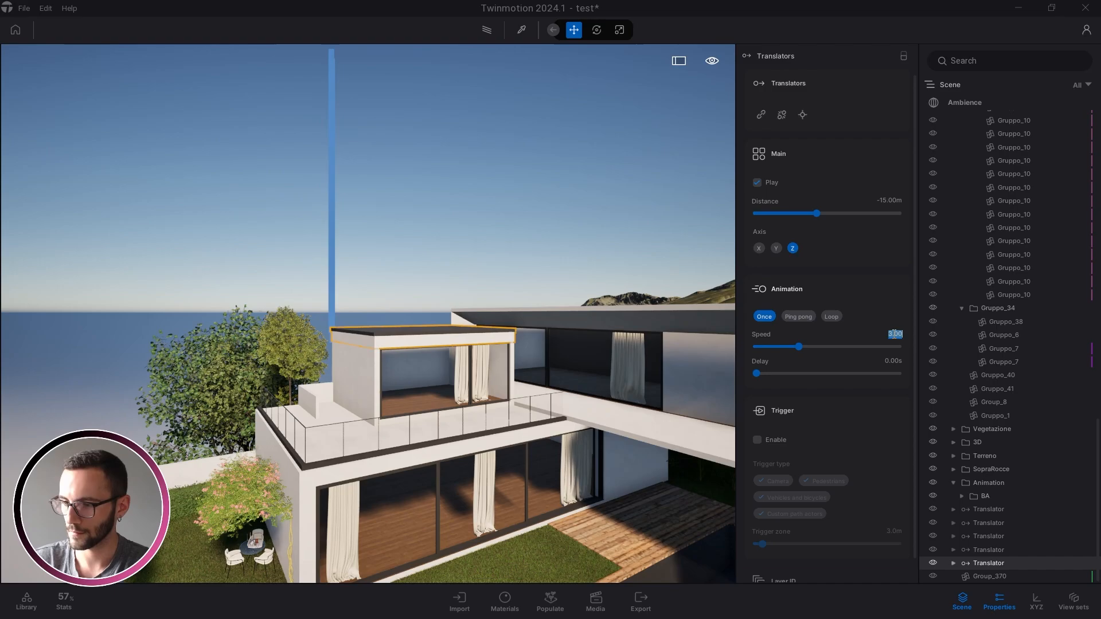
type("2")
key("Return")
type("2.2")
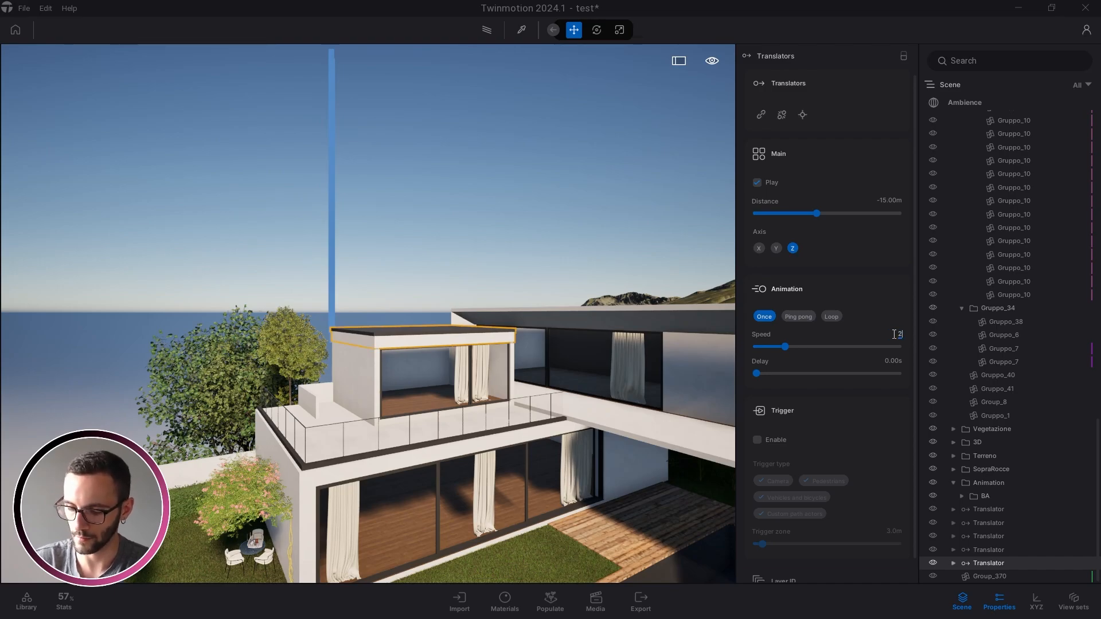
key("Return")
left_click(528, 304)
key("s")
mouse_move(580, 351)
right_mouse_down()
mouse_move(579, 339)
mouse_move(602, 380)
mouse_move(580, 365)
mouse_move(588, 366)
right_mouse_up()
Save the 'test' villa project with Ctrl+S
key("q")
key("ctrl+s")
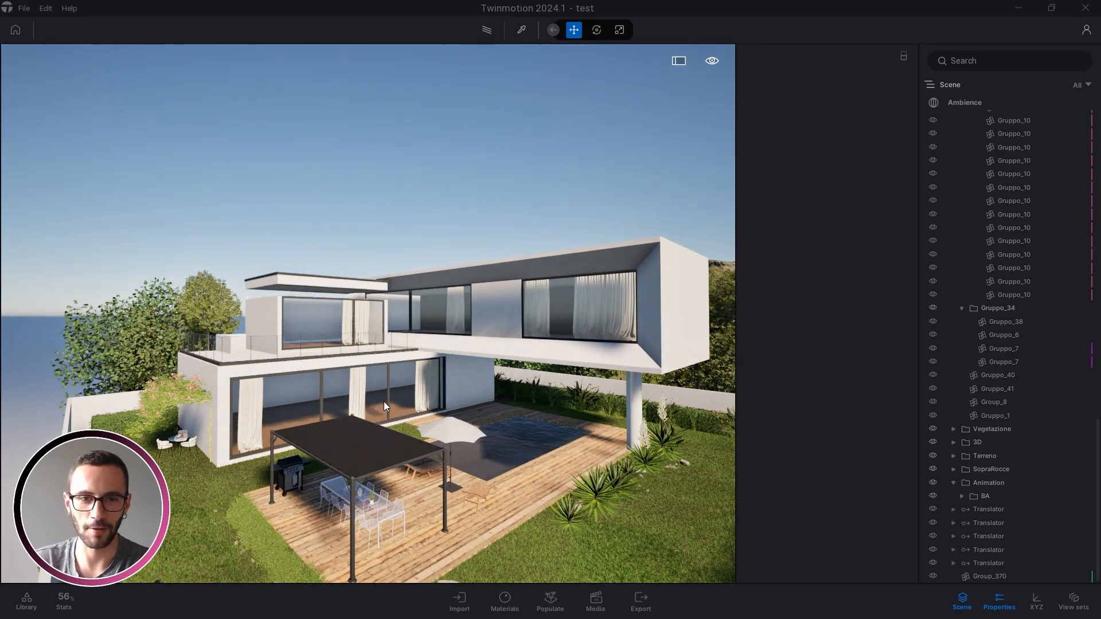
right_click_drag(388, 401, 477, 404)
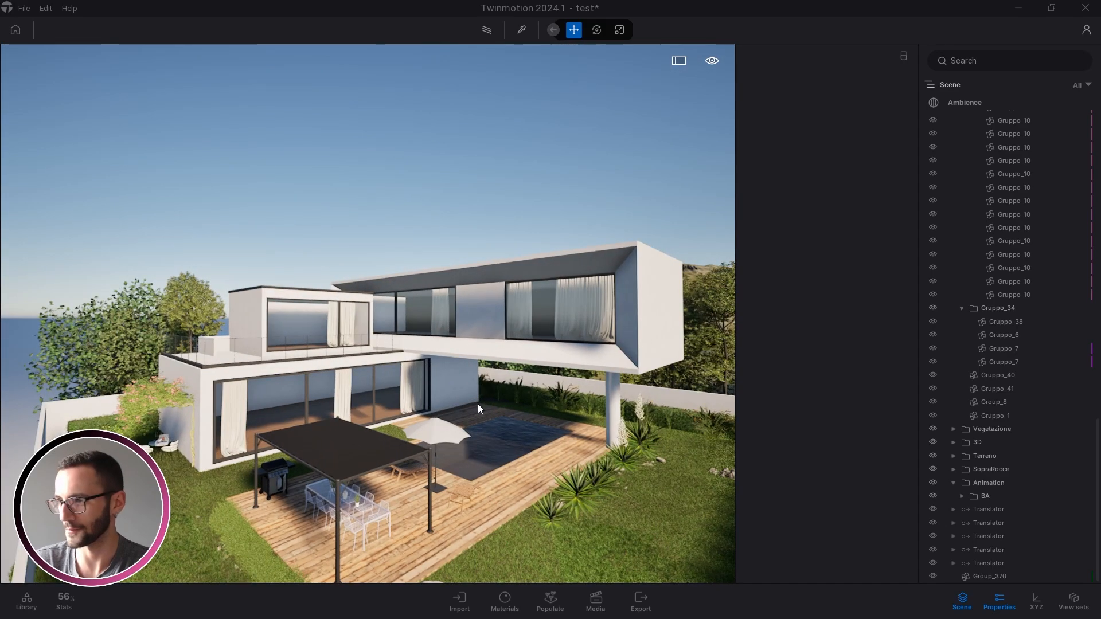
Create a new sub-folder named BB inside the Animation folder
right_click(980, 488)
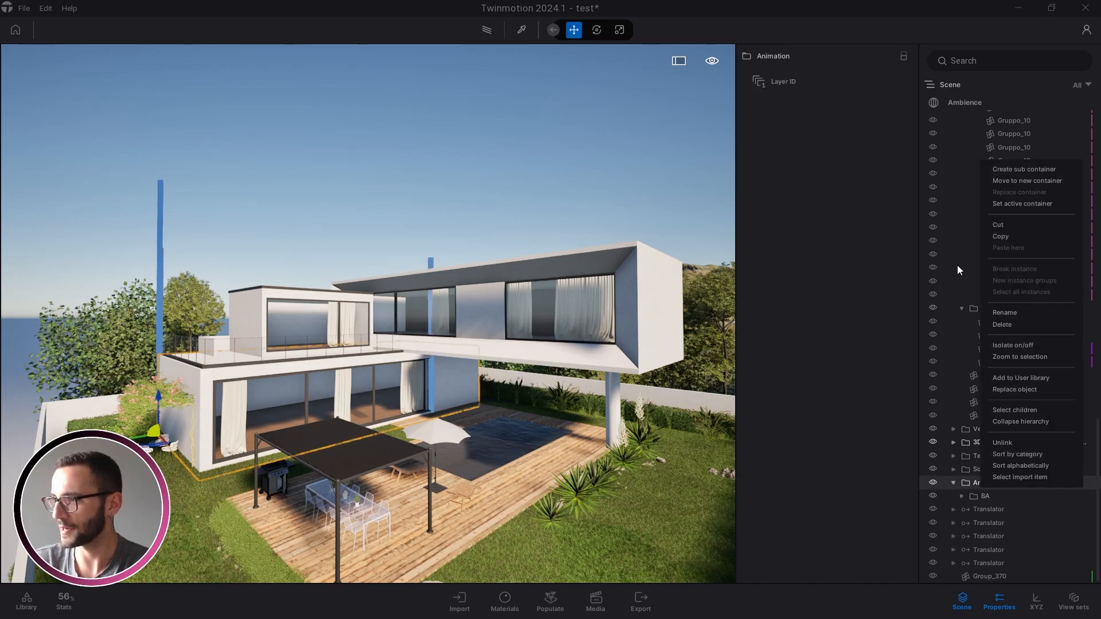
left_click(1007, 171)
type("BB")
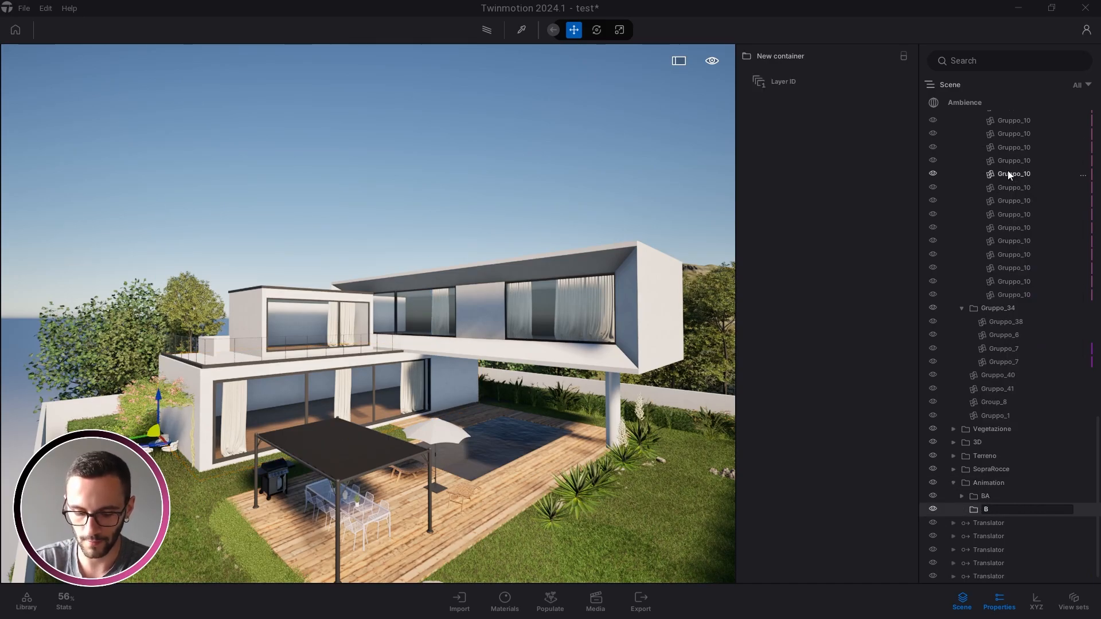
key("Return")
Select the five loose translators in BB, then collapse the BB folder
scroll(1017, 464, "down", 1)
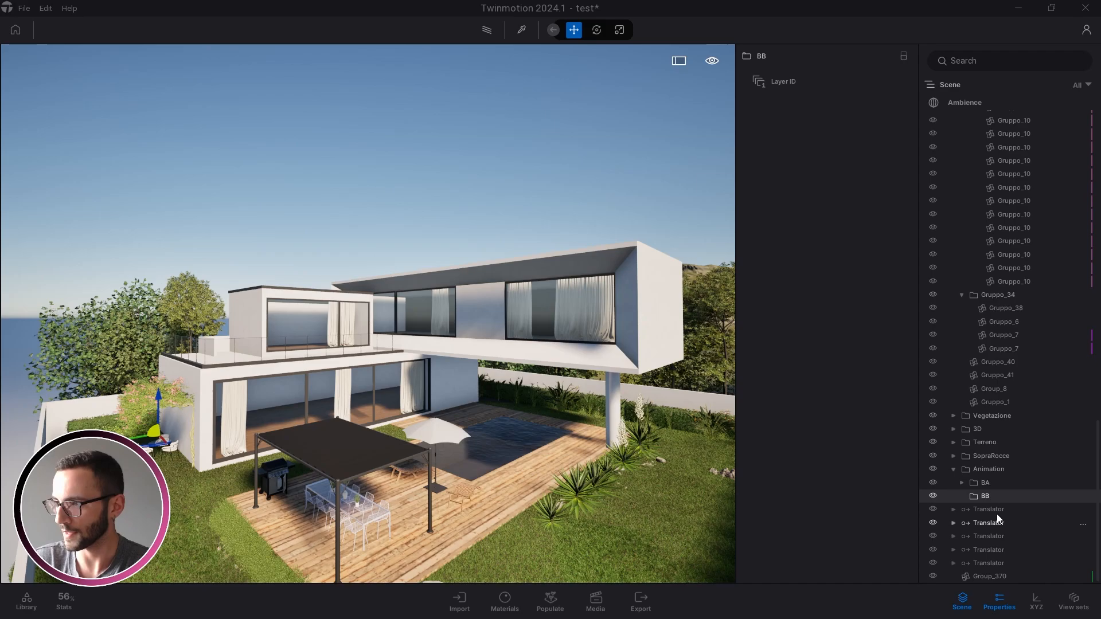
left_click(996, 510)
left_click(989, 563, "shift")
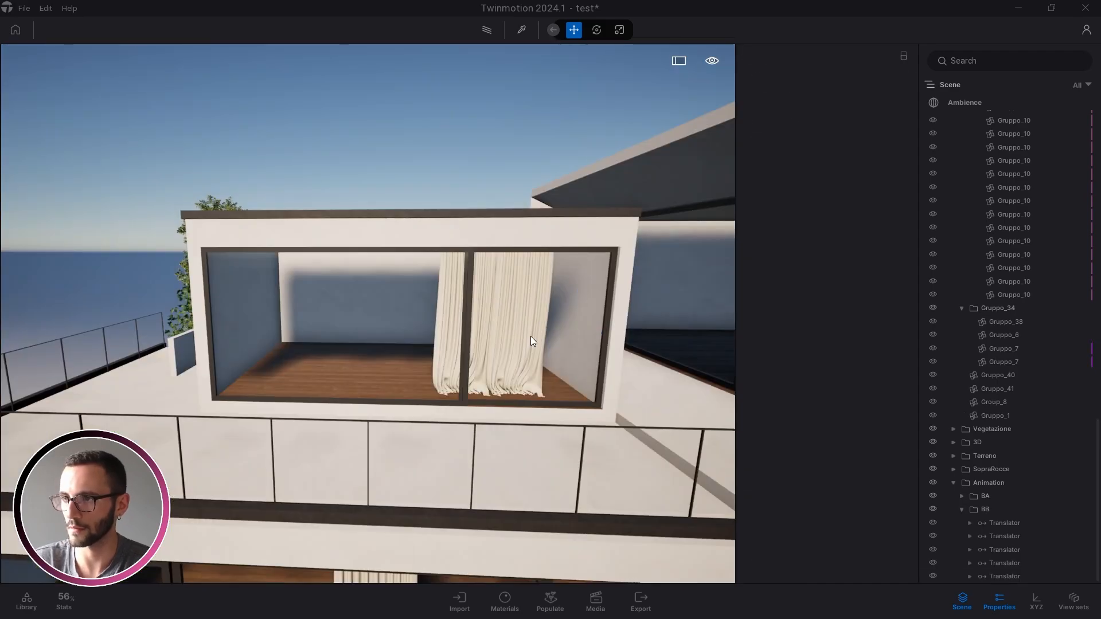
right_click_drag(531, 336, 409, 308)
scroll(408, 309, "down", 3)
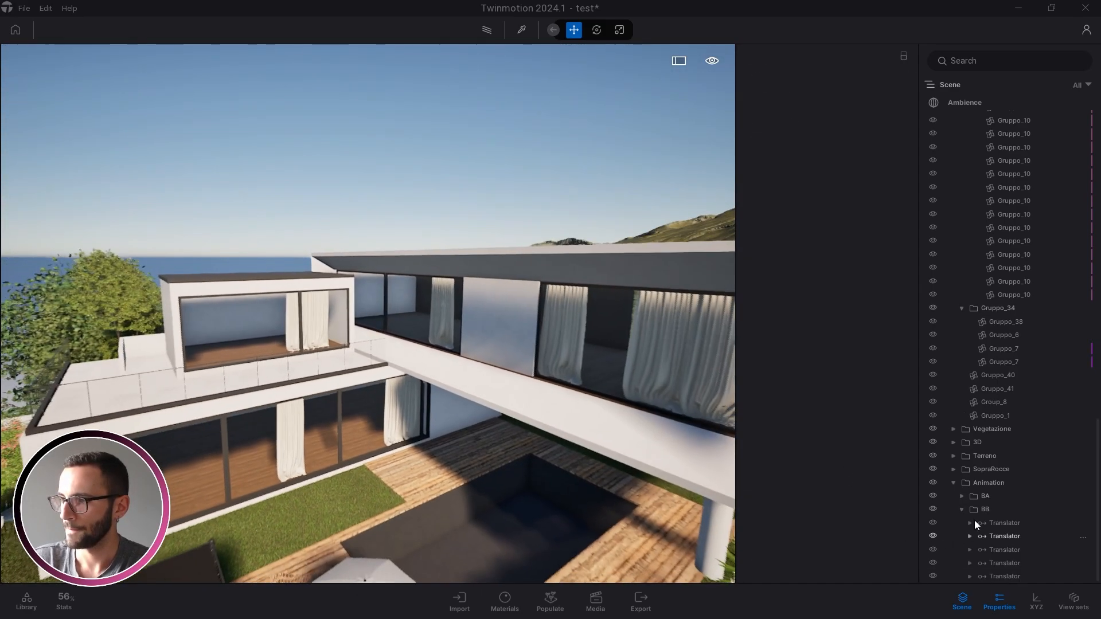
left_click(961, 507)
right_click_drag(597, 327, 544, 367)
Drag a new Translator from the Animators library beside the villa
key("s")
key("a")
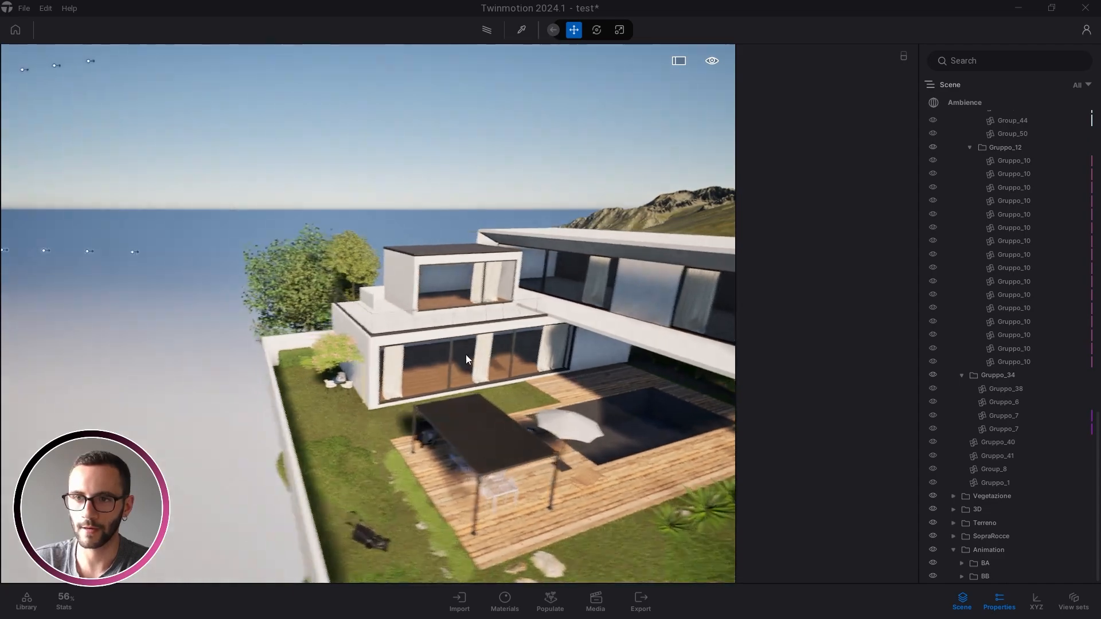
left_click(27, 602)
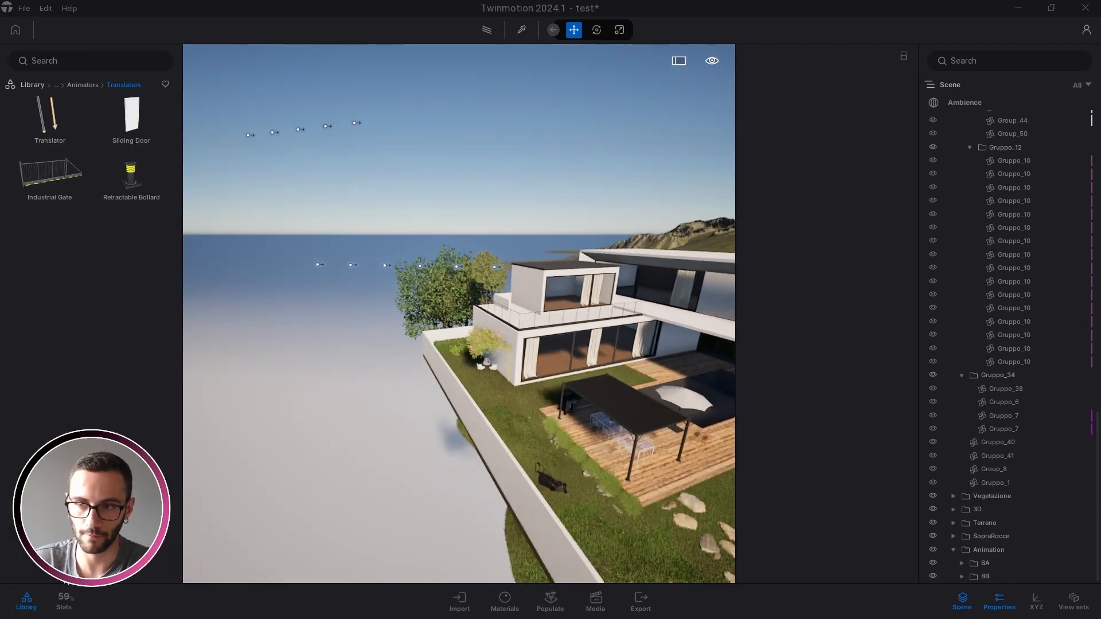
left_click_drag(53, 112, 378, 421)
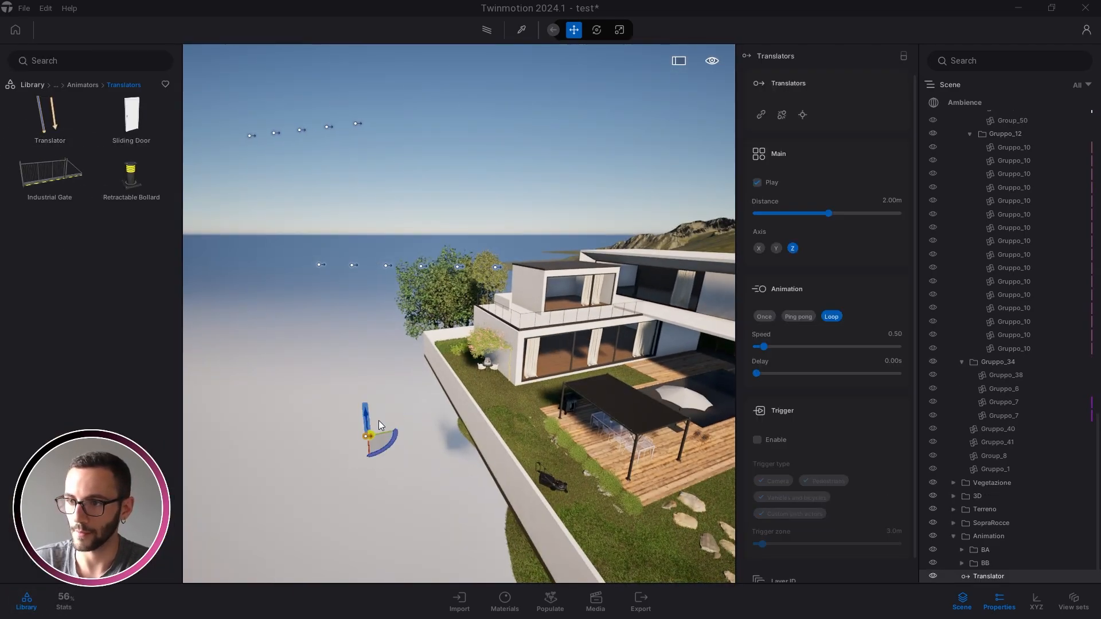
right_click_drag(379, 421, 417, 457)
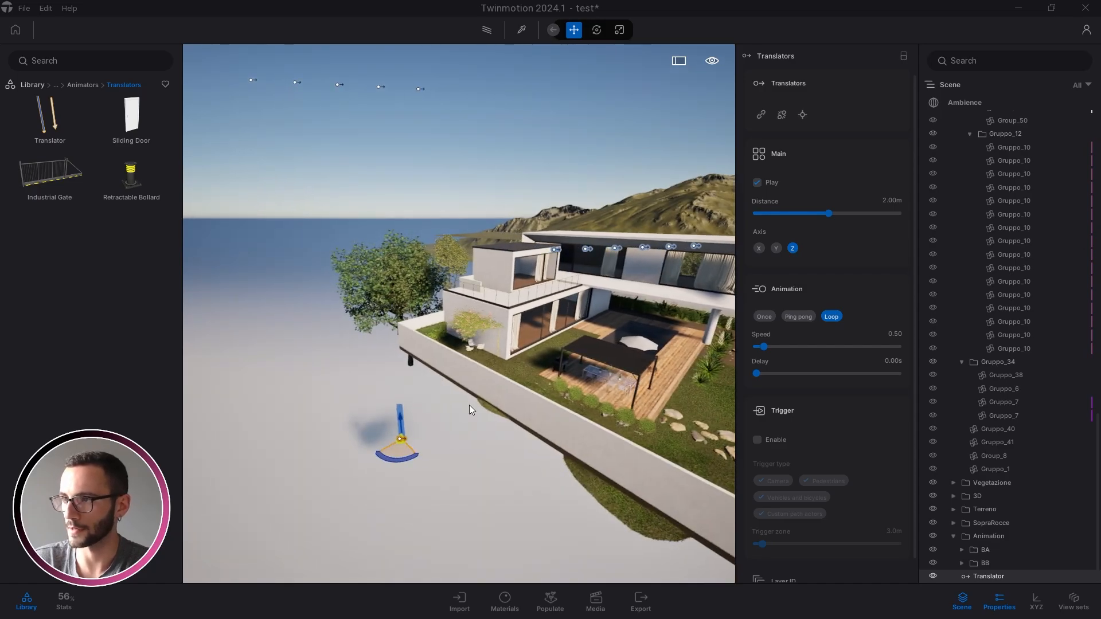
key("w")
right_click_drag(469, 405, 467, 486)
Inspect the wing's white wall panel, pillar and Gruppo_7 panel
left_click(567, 361)
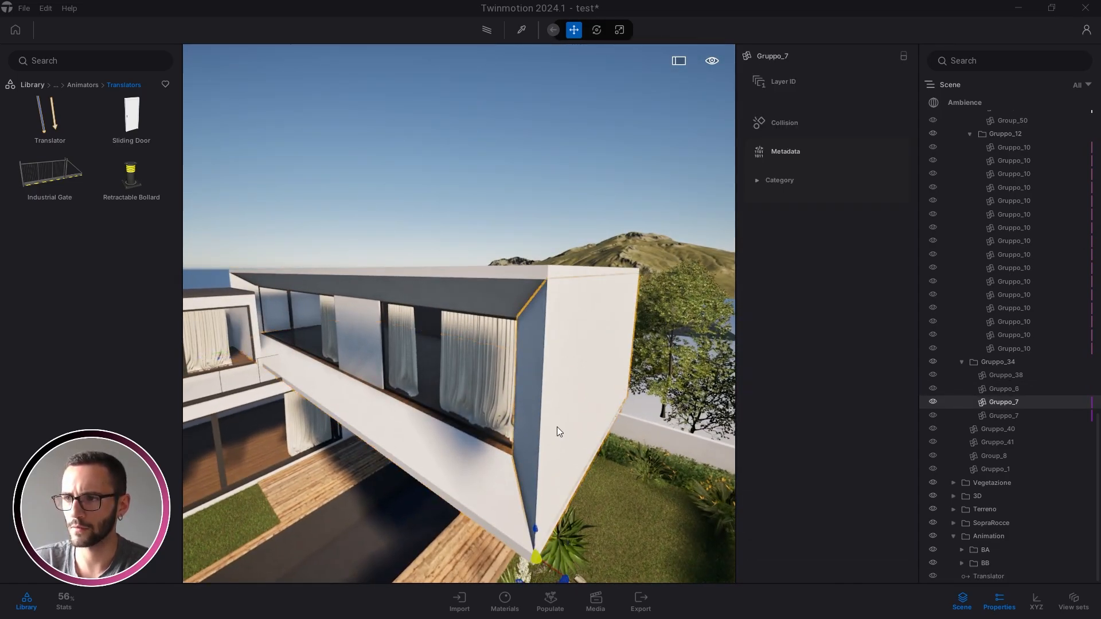
key("q")
left_click(550, 460)
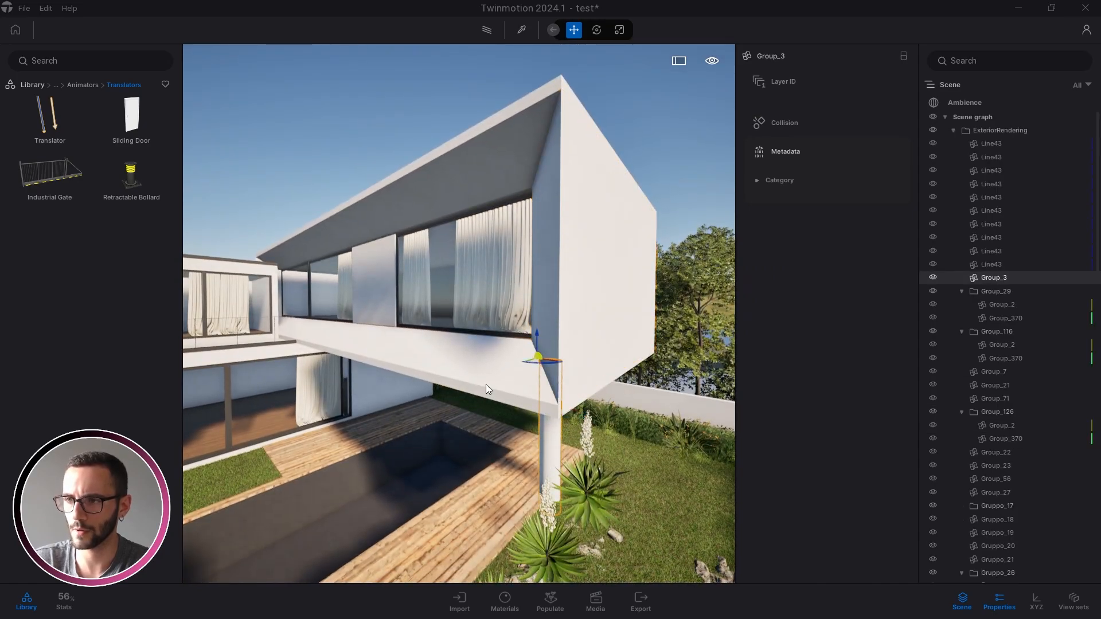
left_click(574, 285)
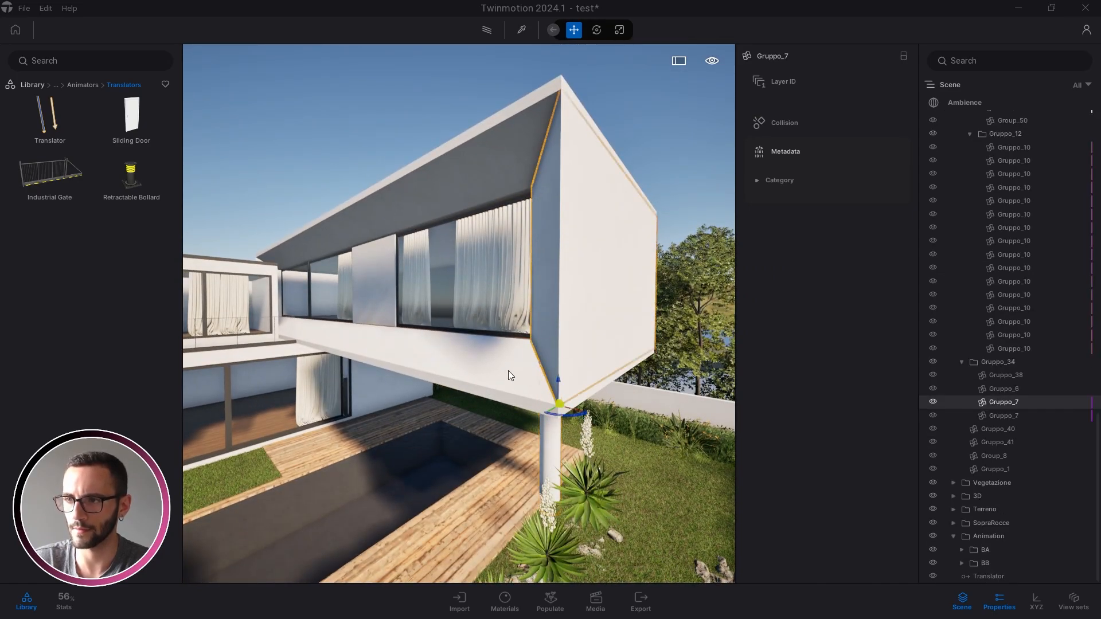
key("s")
right_click_drag(509, 371, 508, 363)
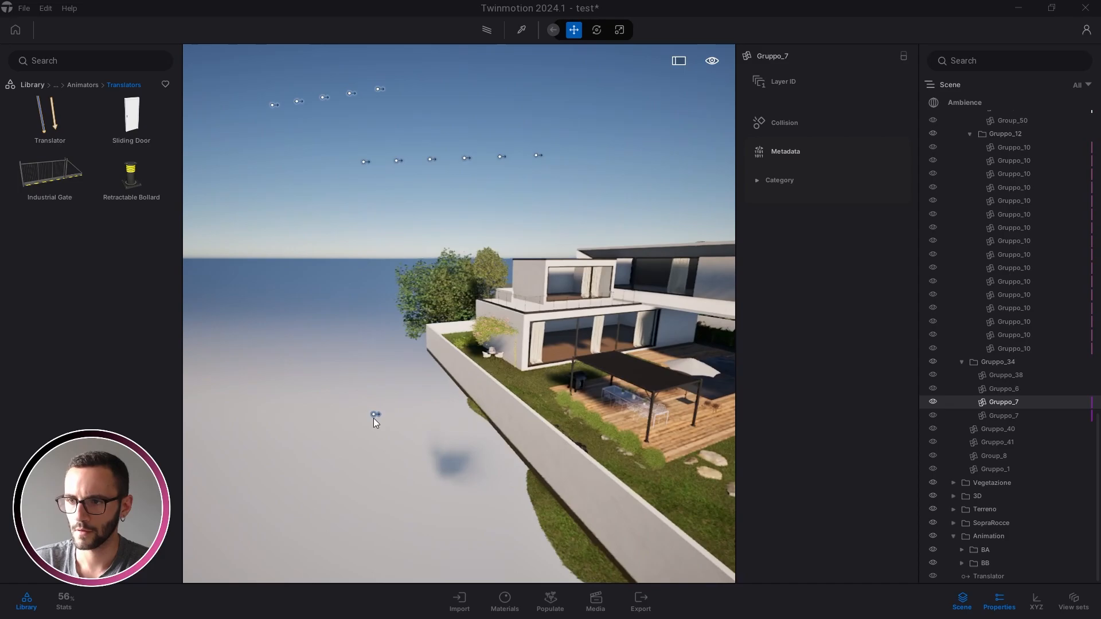
Duplicate the Translator into a row of 4 copies
left_click(374, 415)
left_click_drag(373, 419, 347, 420, "alt")
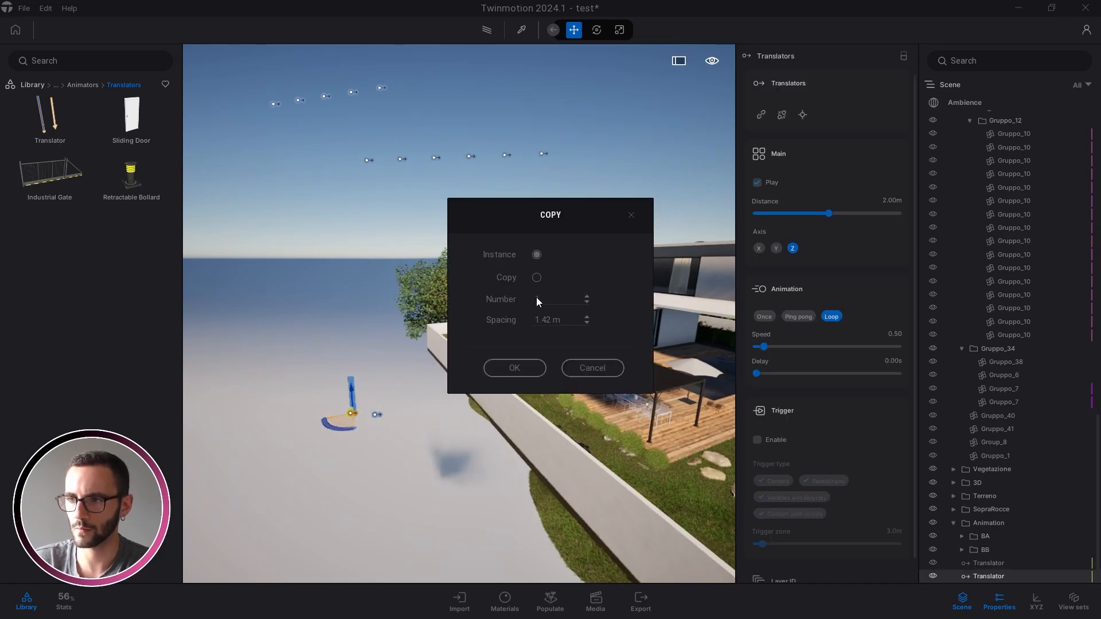
type("4")
left_click(513, 368)
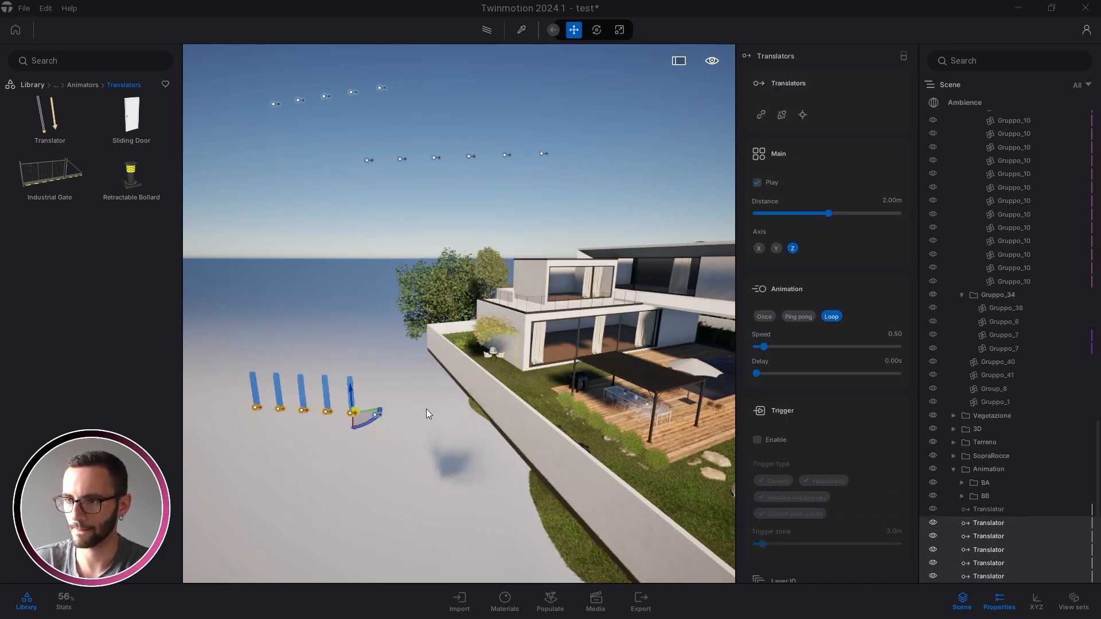
left_click(432, 408)
Link the column, a wall panel and slab Gruppo_6 to translators, setting the slab's to Once
left_click(988, 510)
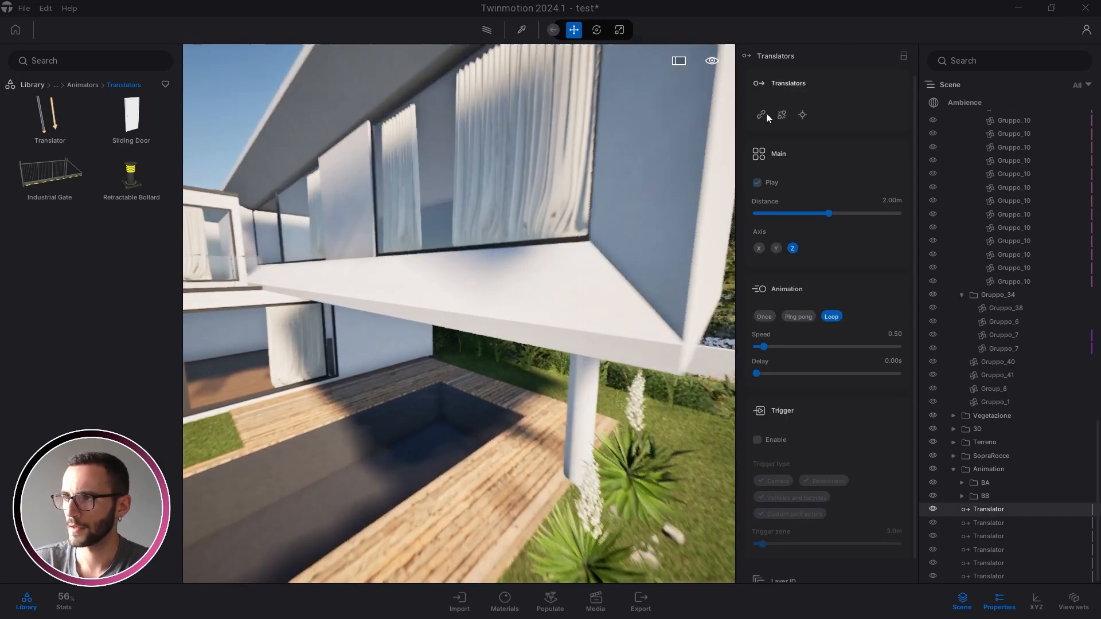
left_click(761, 115)
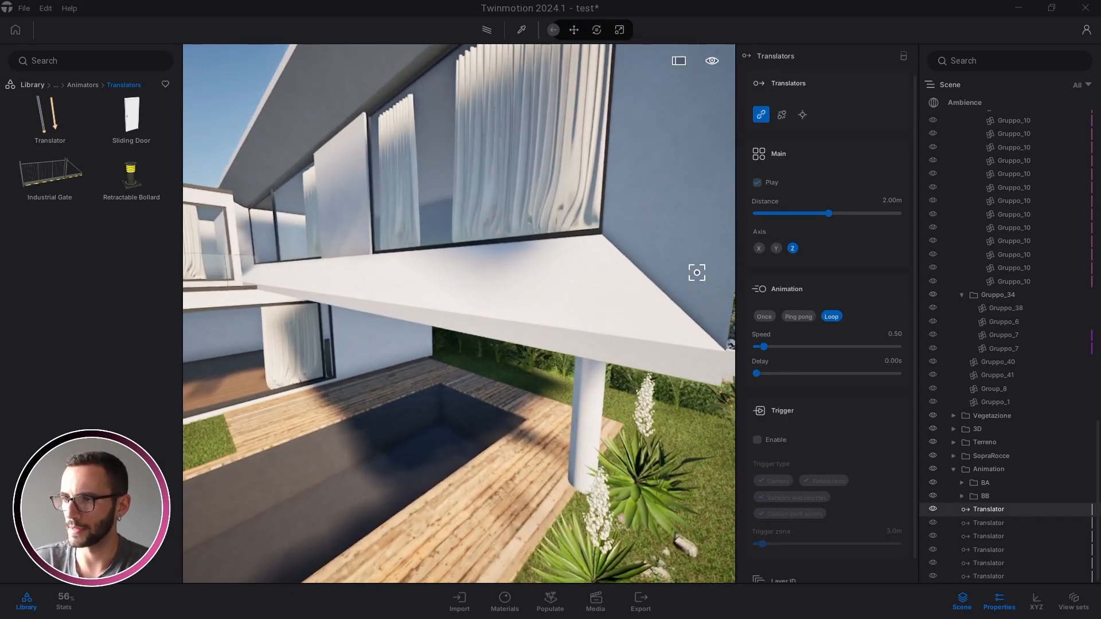
left_click(607, 384)
left_click(982, 523)
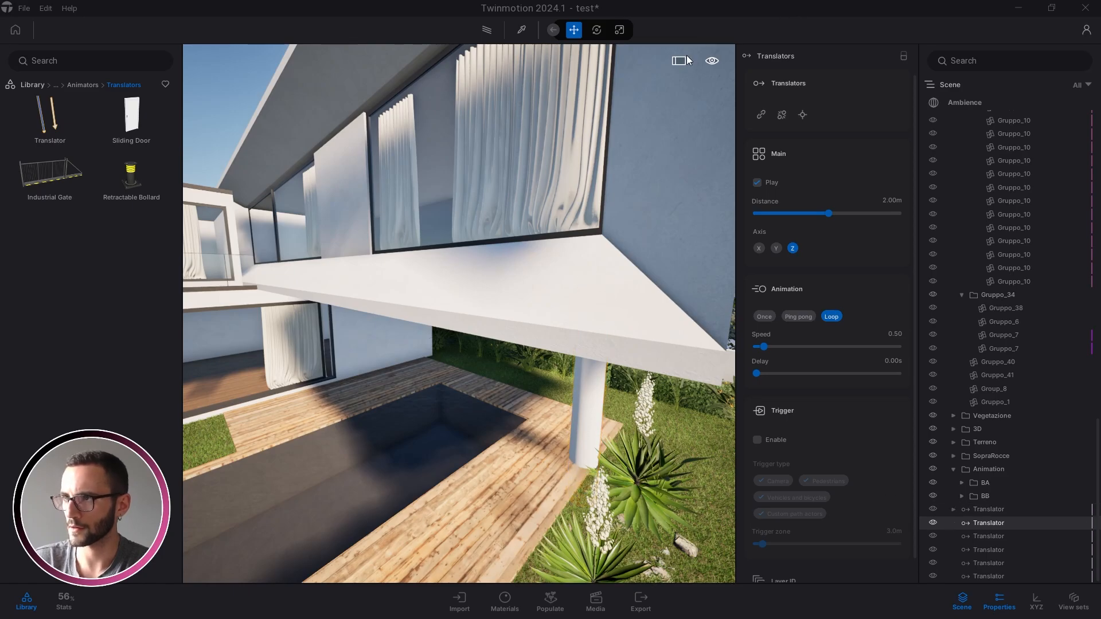
left_click(761, 115)
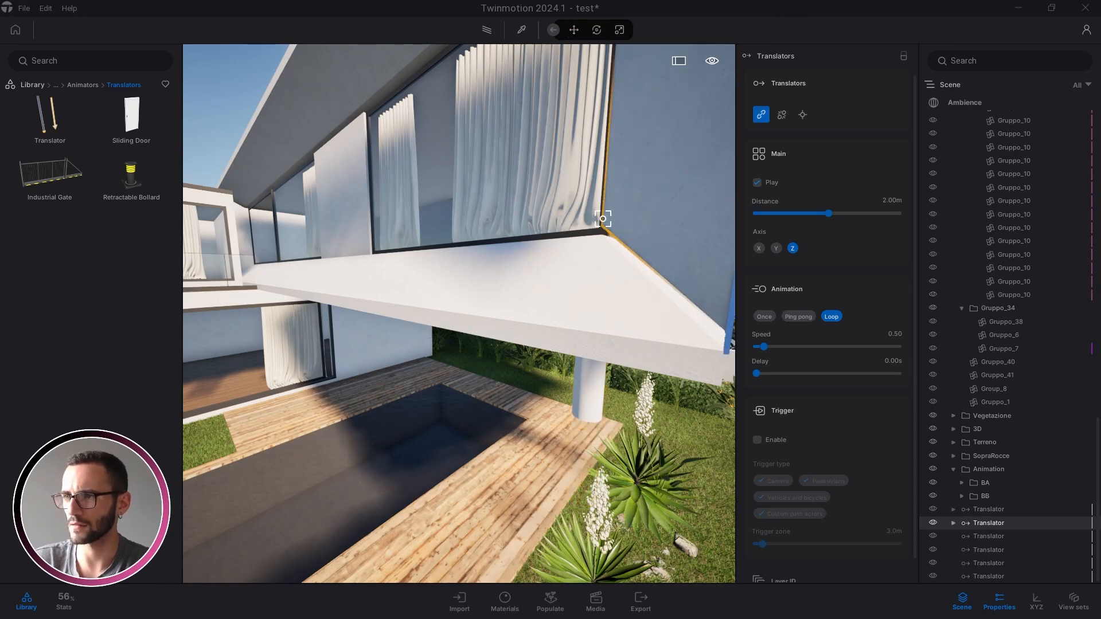
left_click(781, 115)
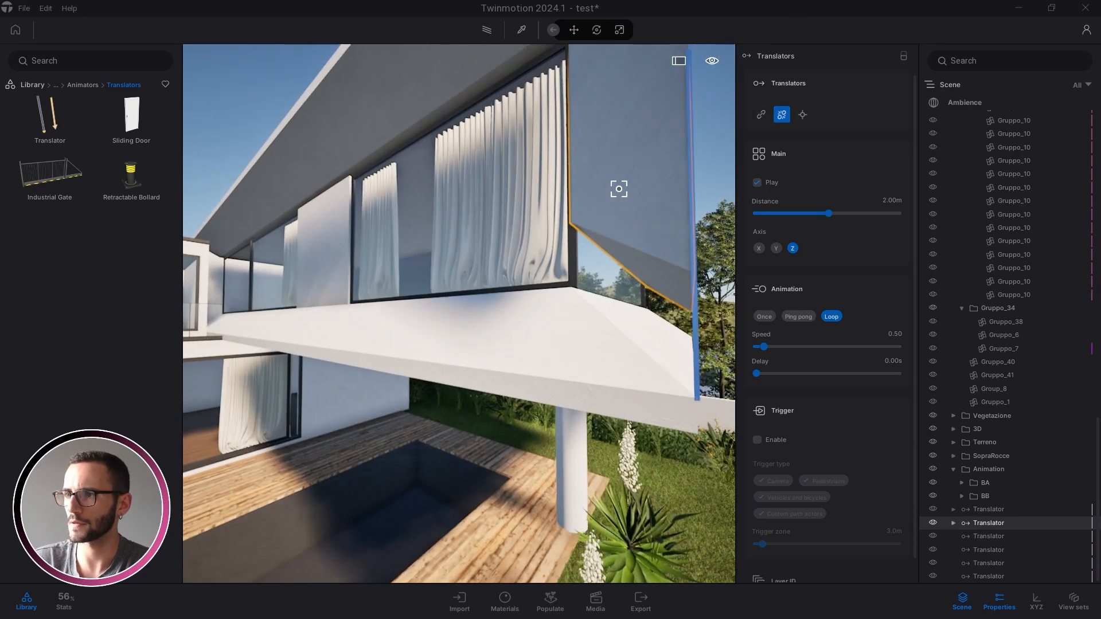
left_click(617, 187)
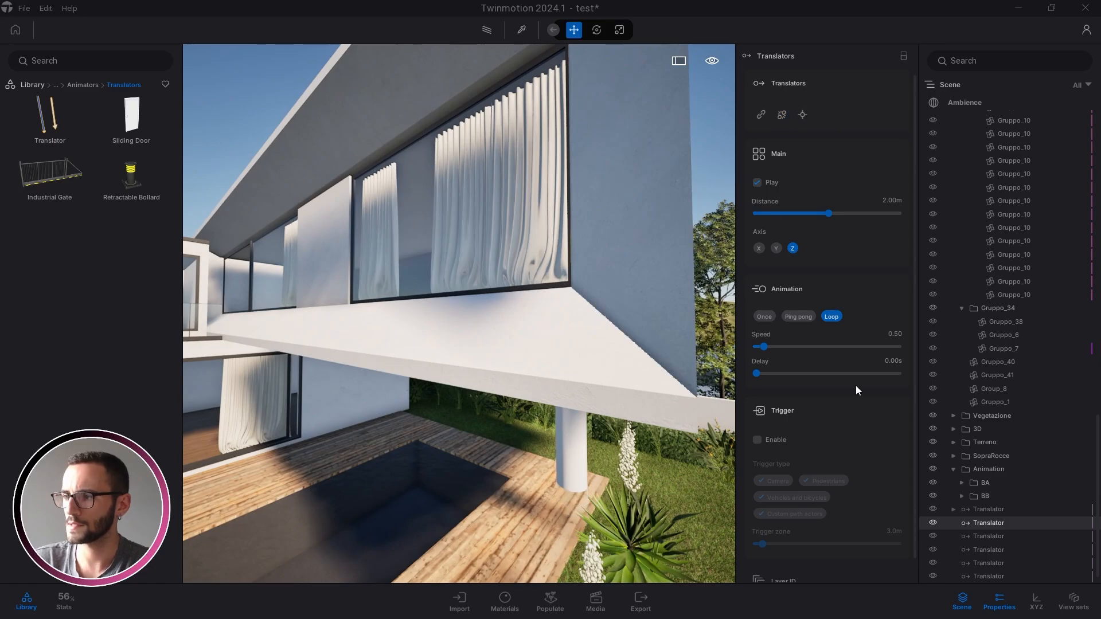
left_click(762, 117)
left_click(533, 329)
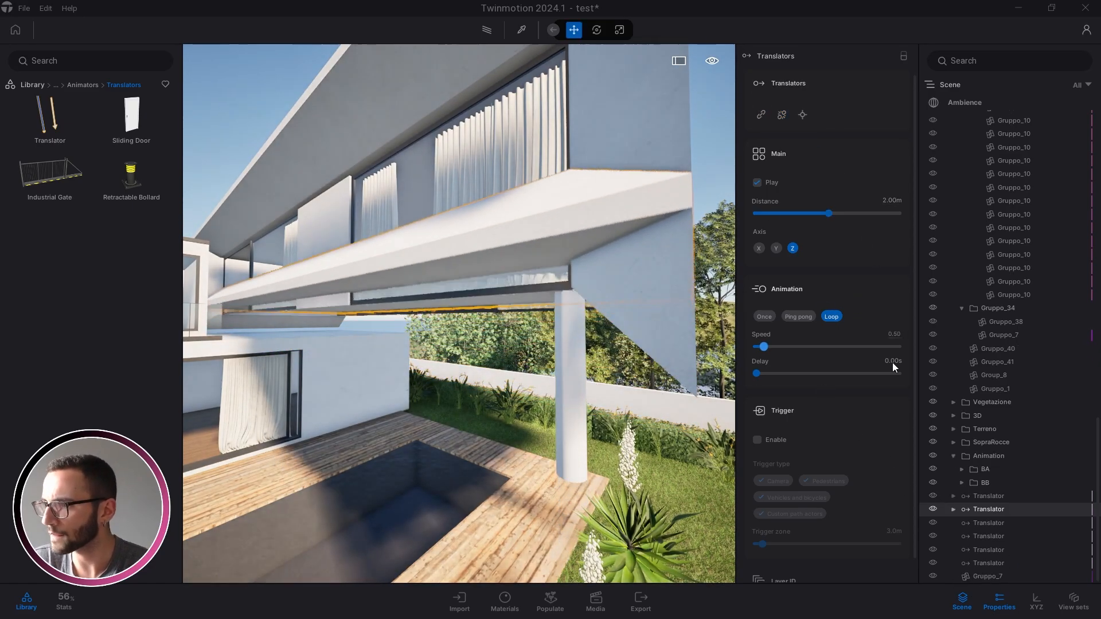
left_click(766, 316)
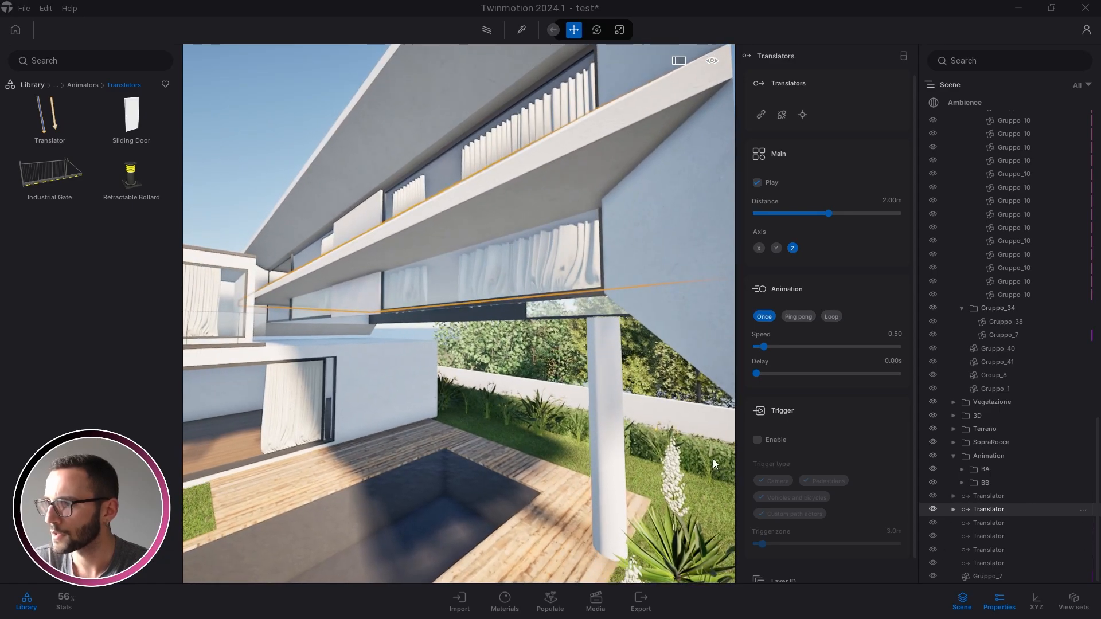
Link the white fin and Gruppo_7 to the next two translators
left_click(993, 524)
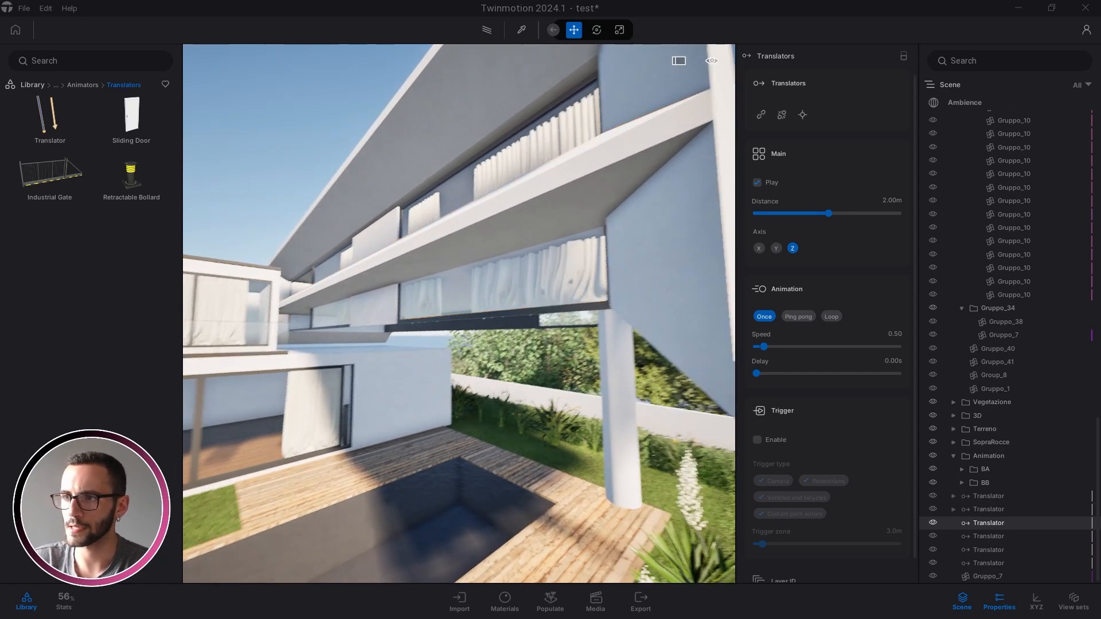
left_click(761, 115)
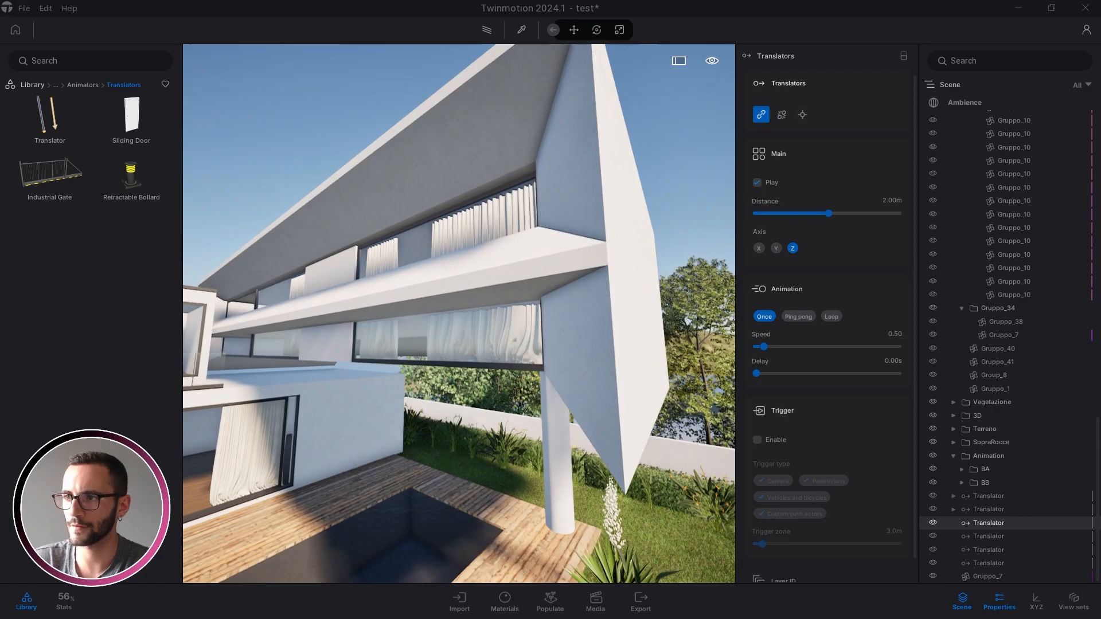
left_click(597, 180)
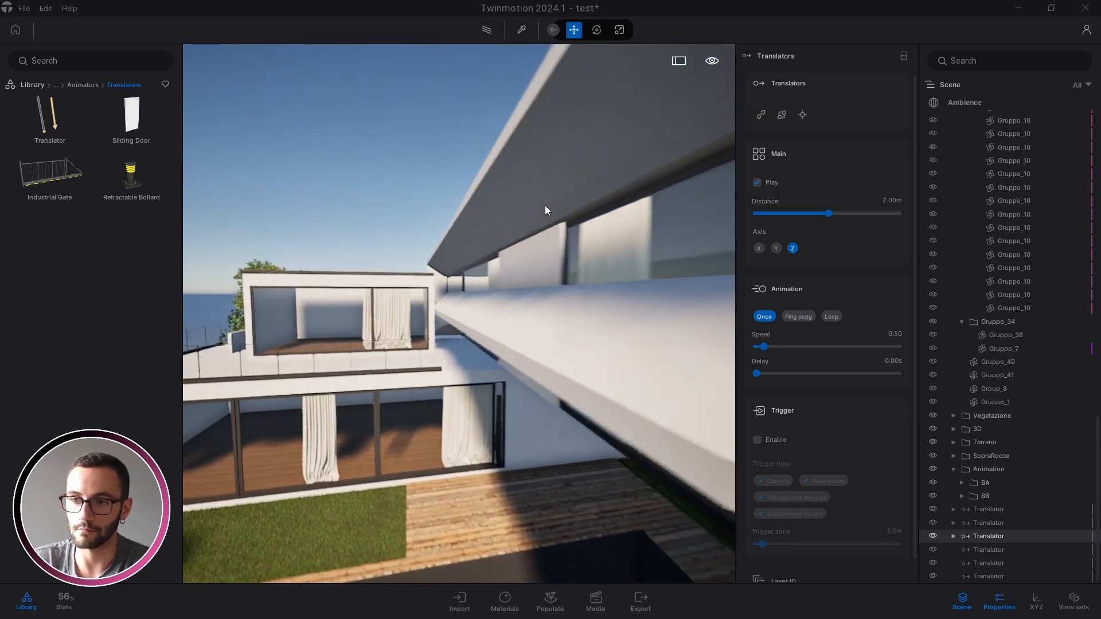
left_click(978, 549)
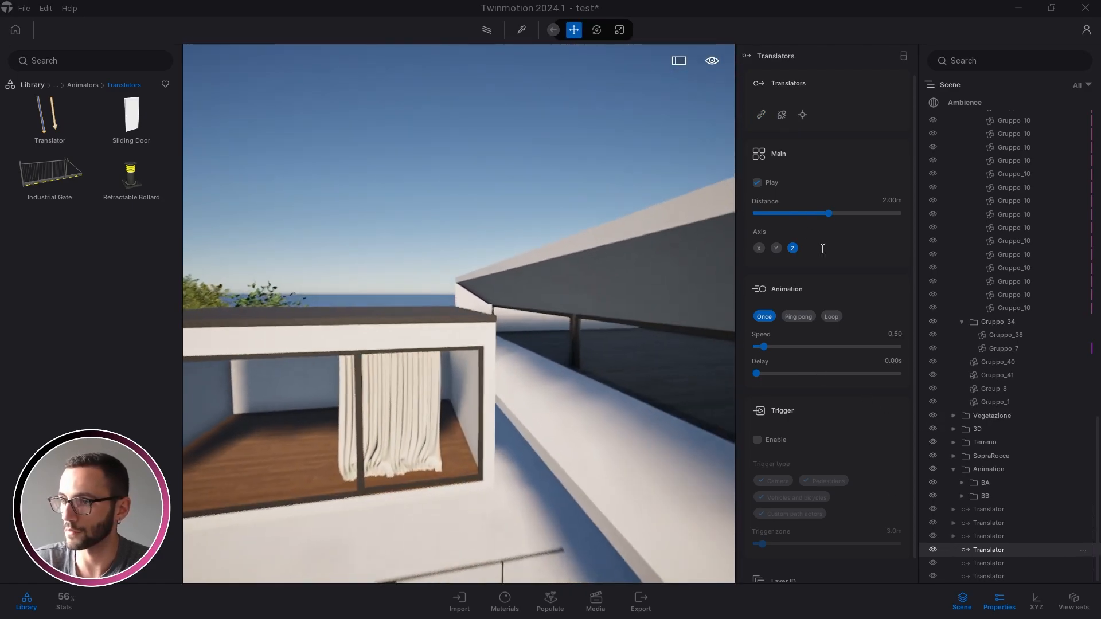
left_click(759, 113)
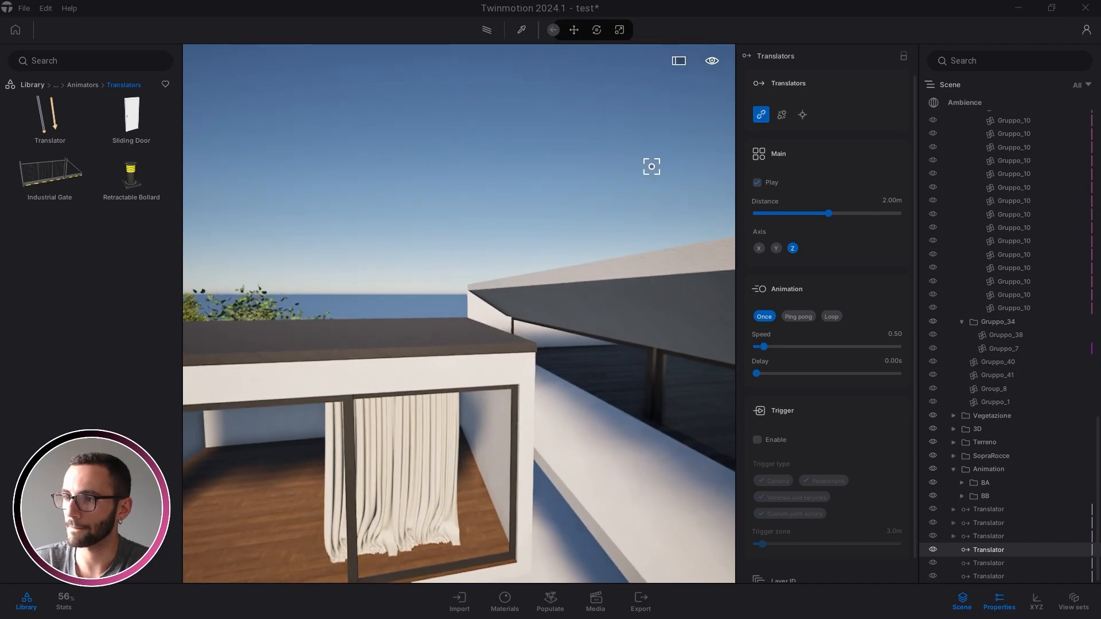
left_click(473, 296)
Link an upper-floor window frame to the next translator
key("e")
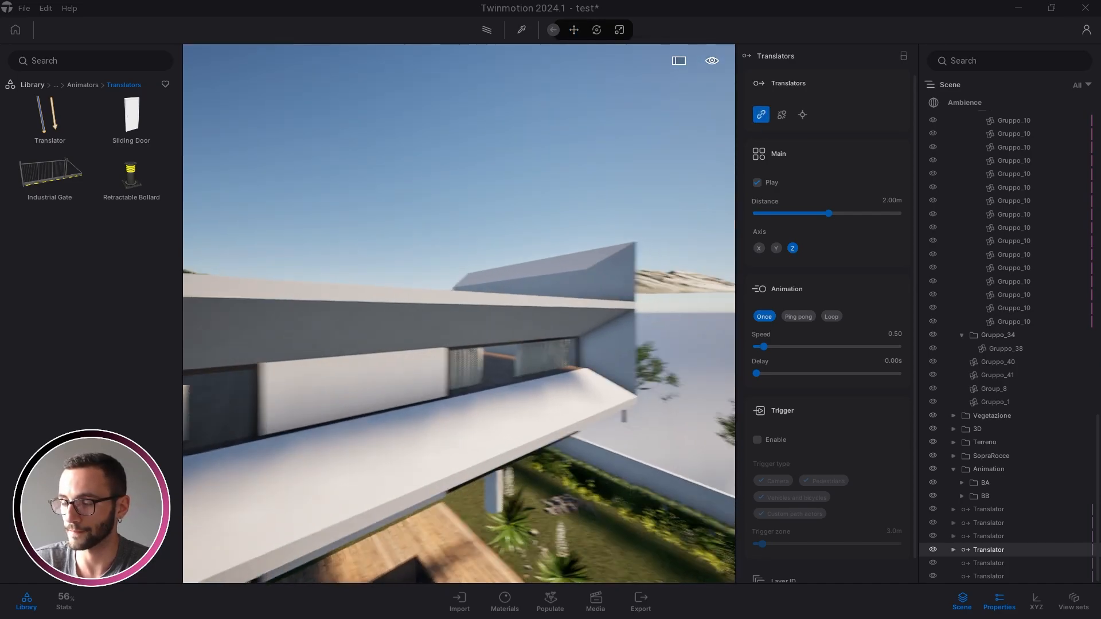
key("w")
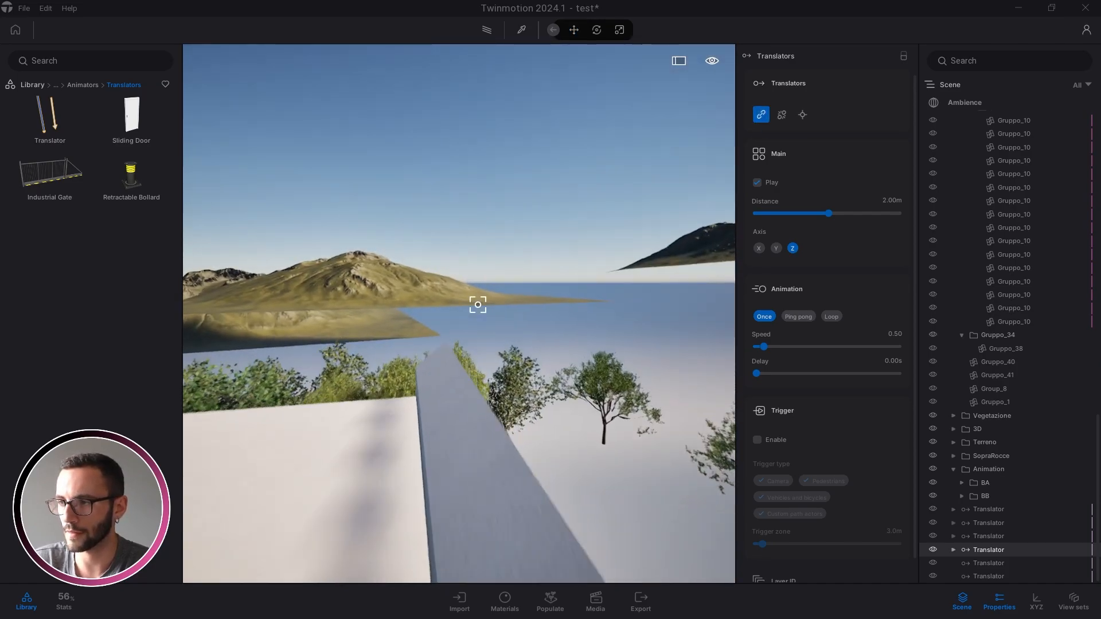
right_click_drag(477, 304, 344, 339)
key("s")
right_click_drag(632, 382, 534, 418)
key("d")
key("Escape")
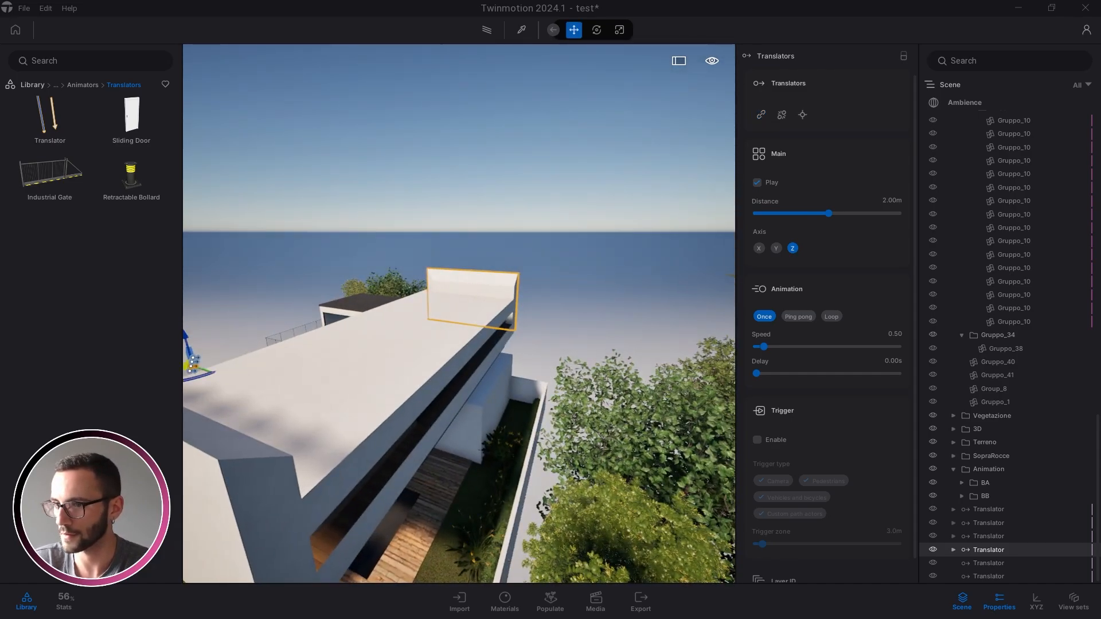
key("q")
right_click_drag(632, 380, 539, 407)
key("a")
key("q")
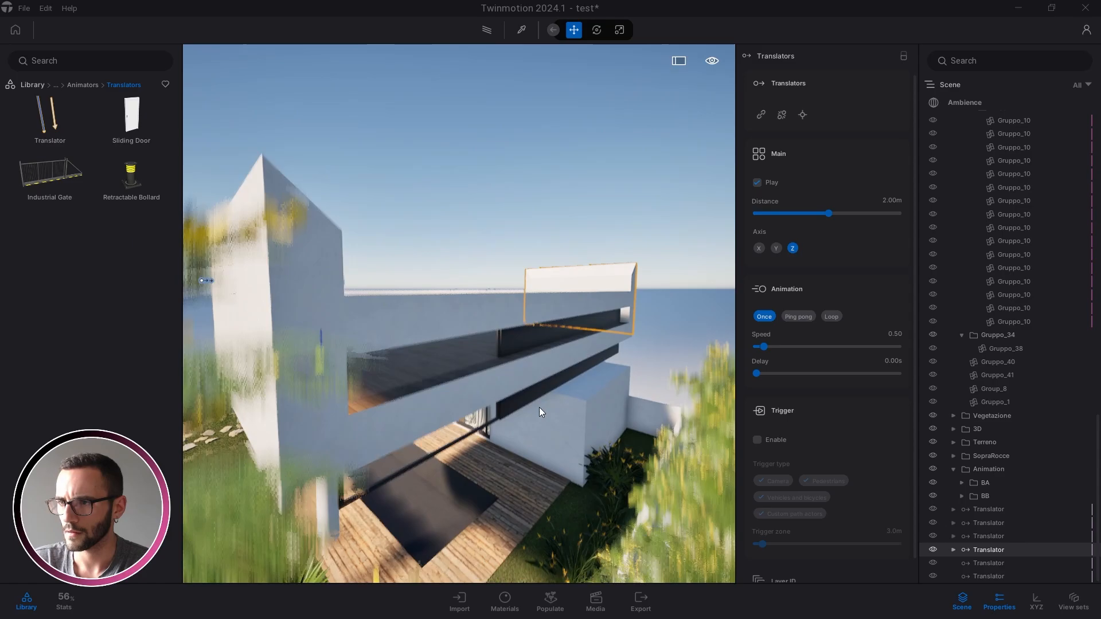
key("w")
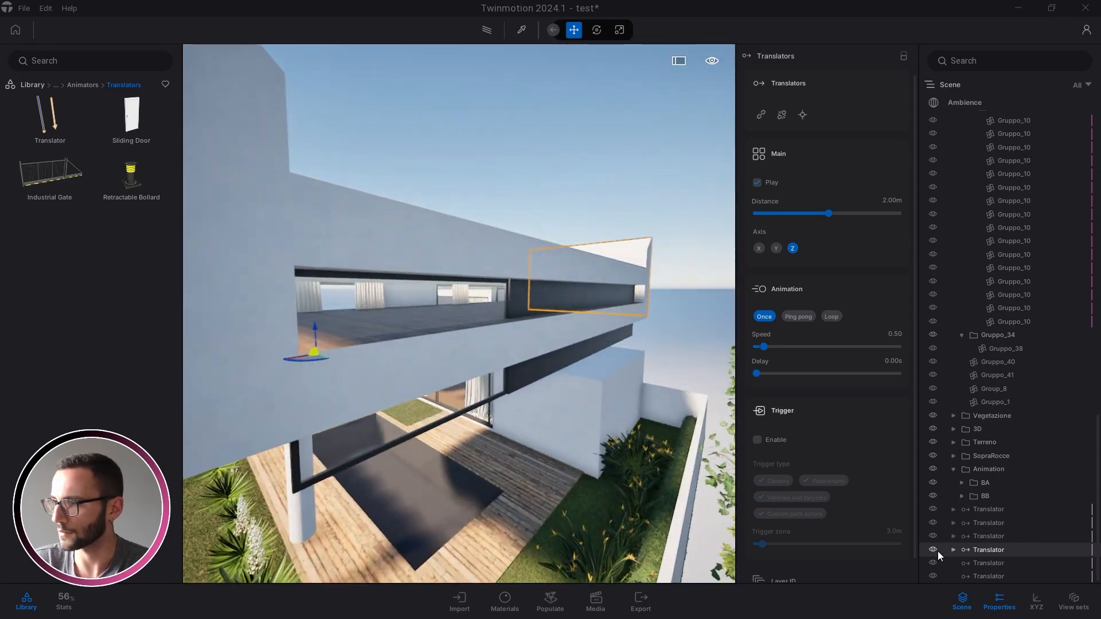
left_click(987, 563)
left_click(762, 116)
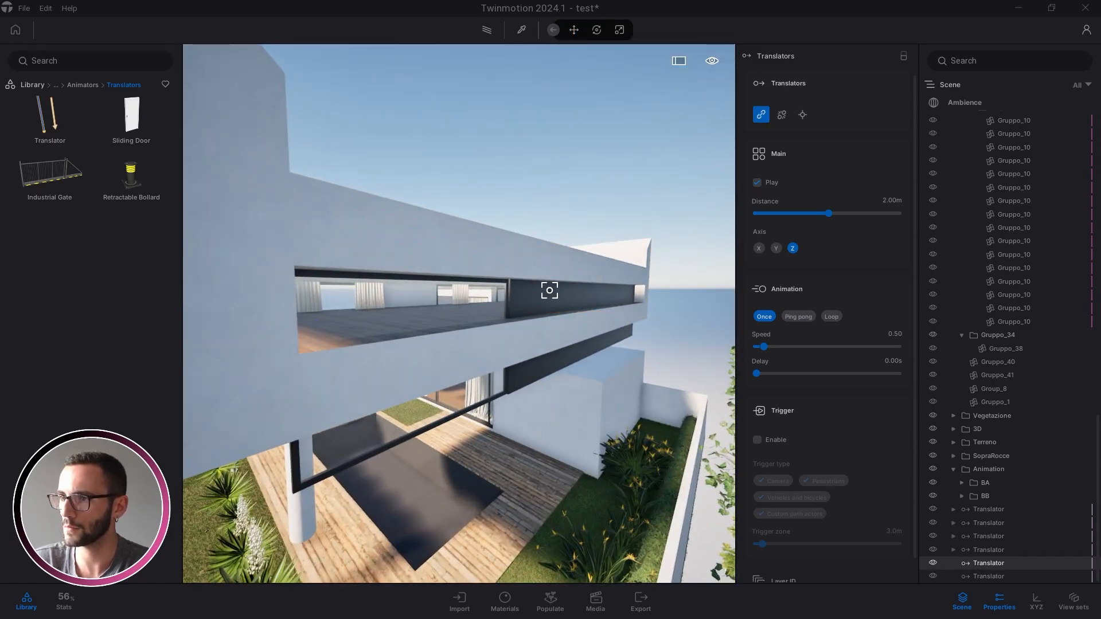
left_click(551, 288)
Link the wing's upper fin Gruppo_38 to the bottom translator
left_click(981, 573)
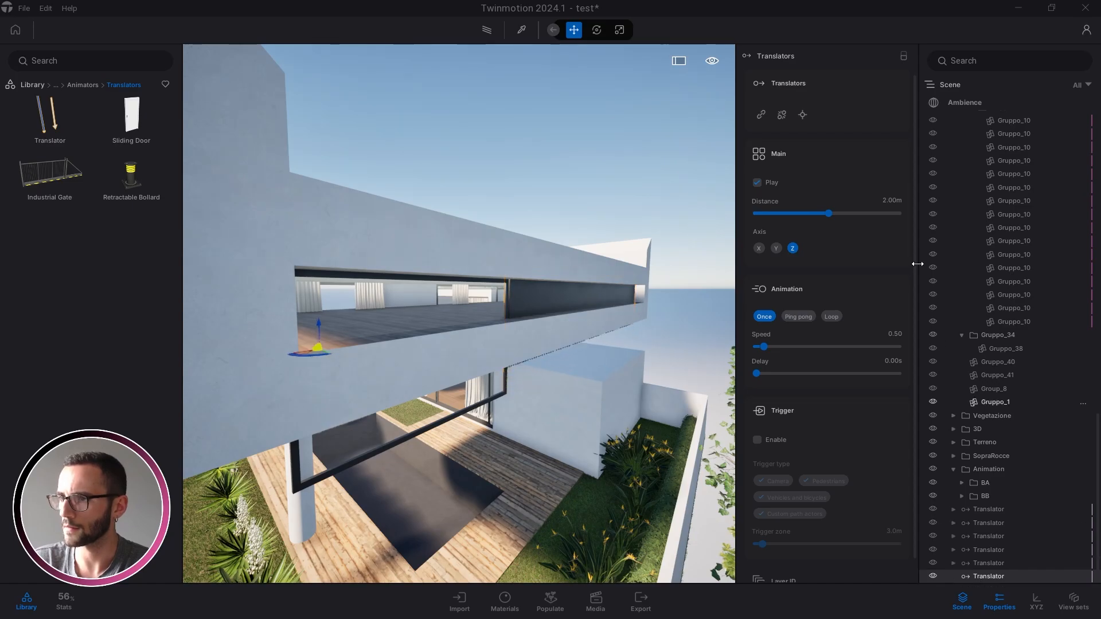
left_click(761, 114)
left_click(472, 277)
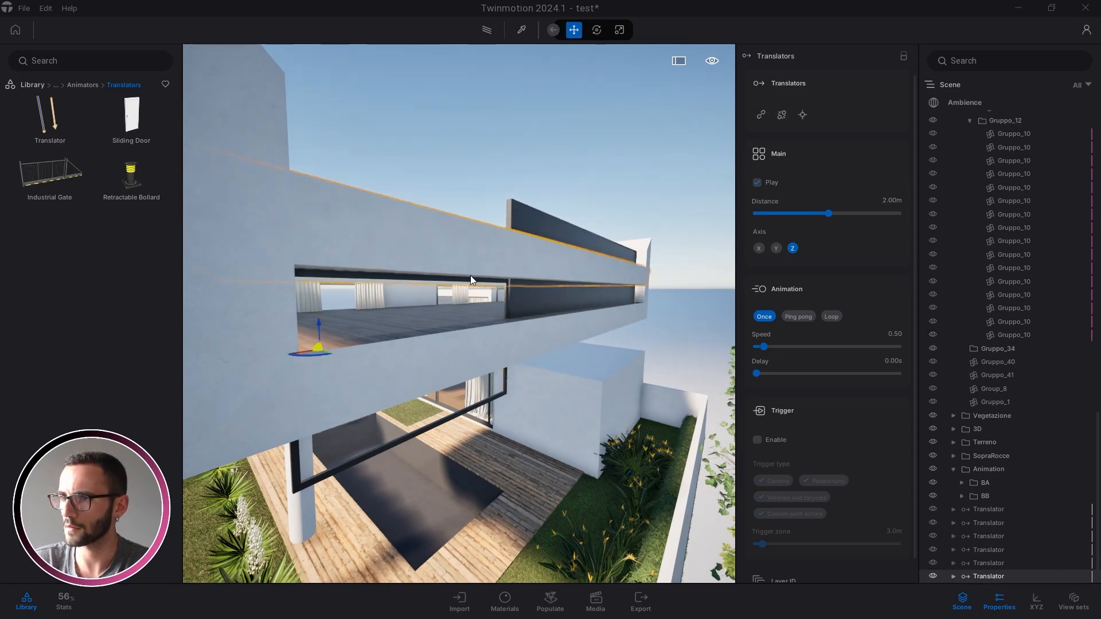
right_click_drag(472, 277, 579, 354)
left_click(990, 510)
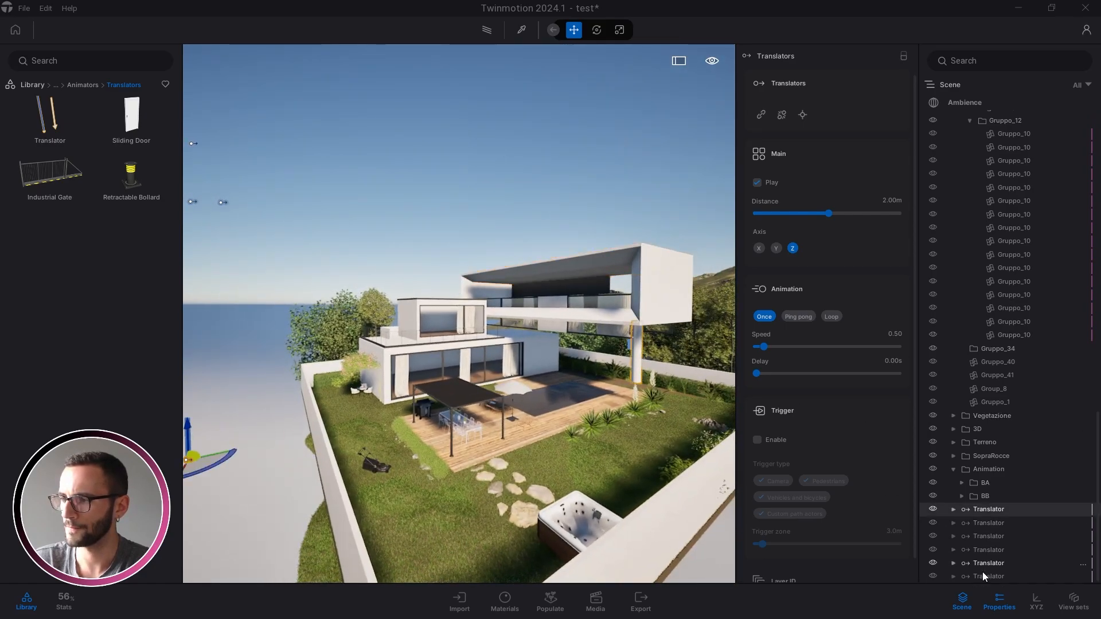
Set the first translator's travel distance to -20 m
left_click(982, 575, "shift")
left_click(994, 514)
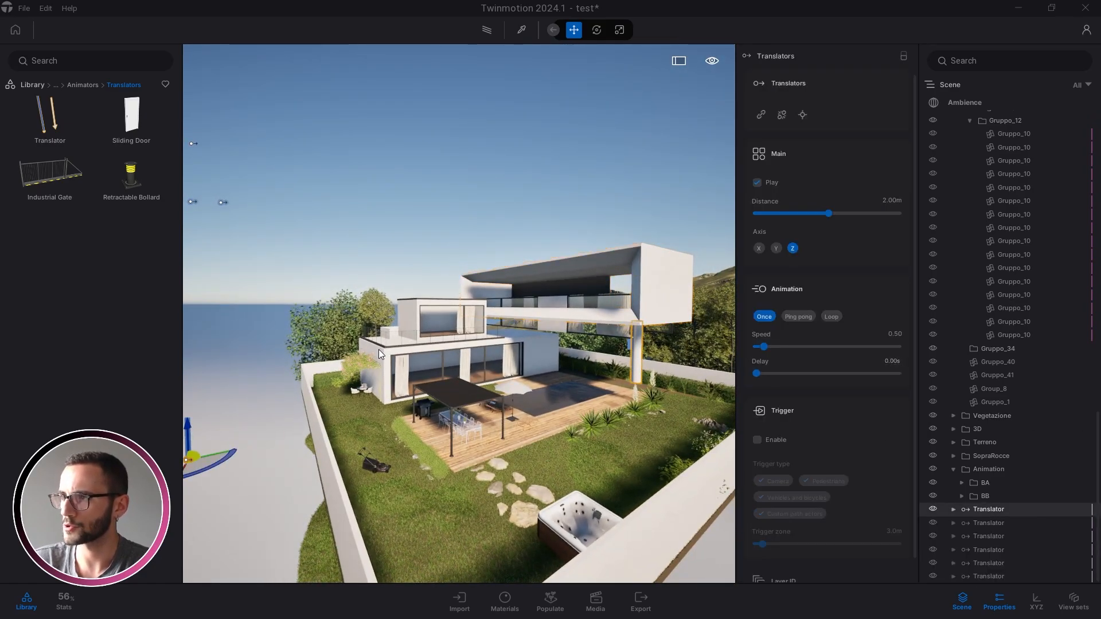
scroll(722, 150, "down", 3)
left_click(887, 200)
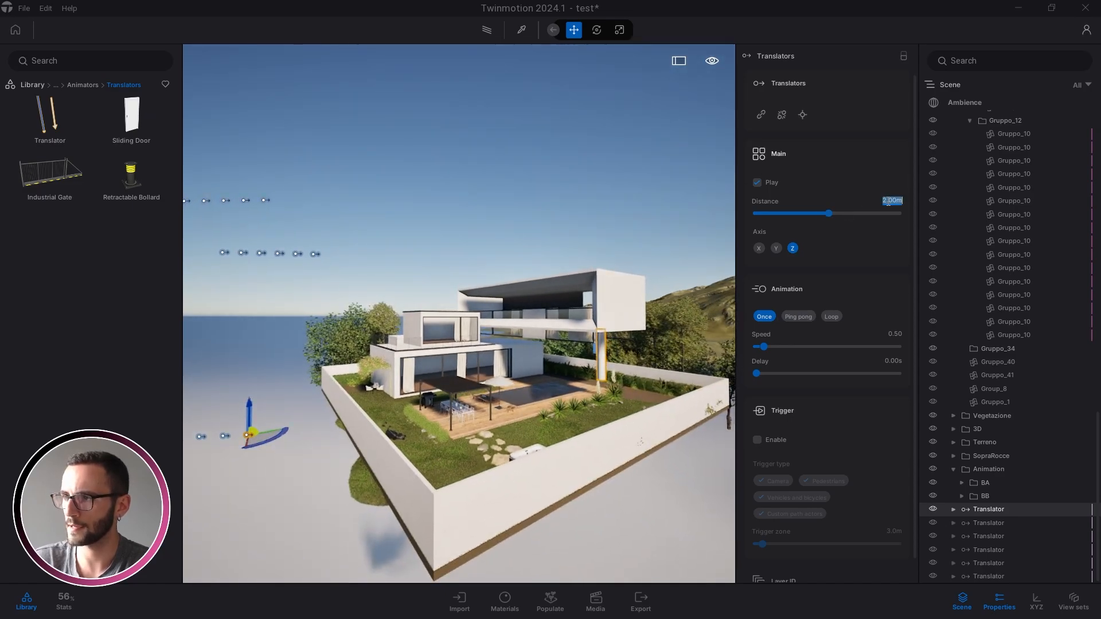
key("BackSpace")
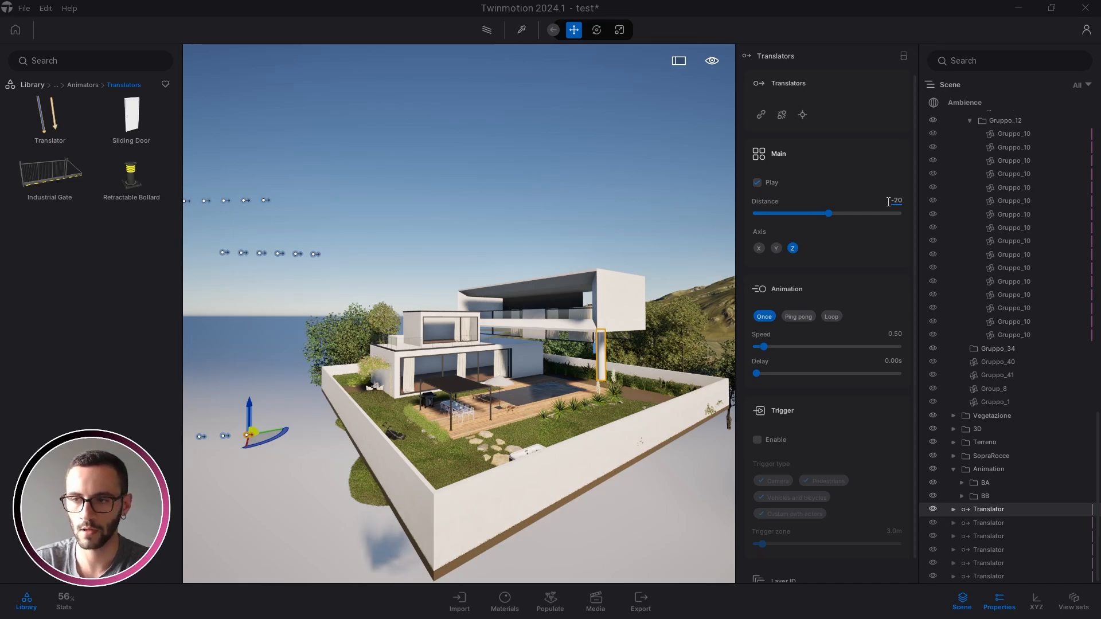
key("Return")
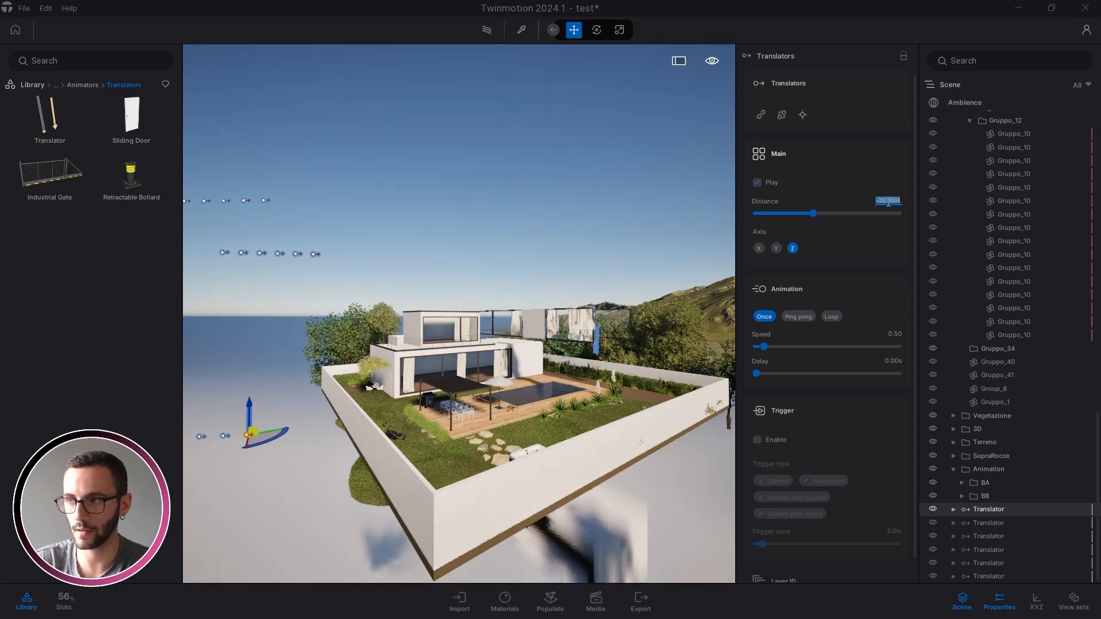
left_click(890, 200)
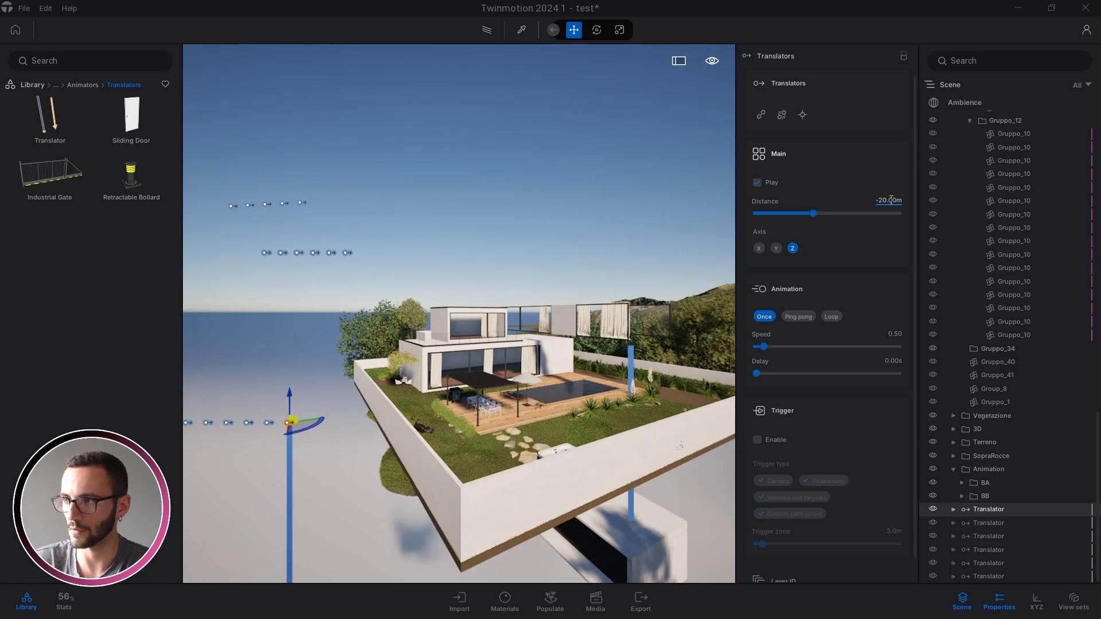
Select all six translators and lift them higher above the villa
key("s")
right_click_drag(631, 321, 600, 333)
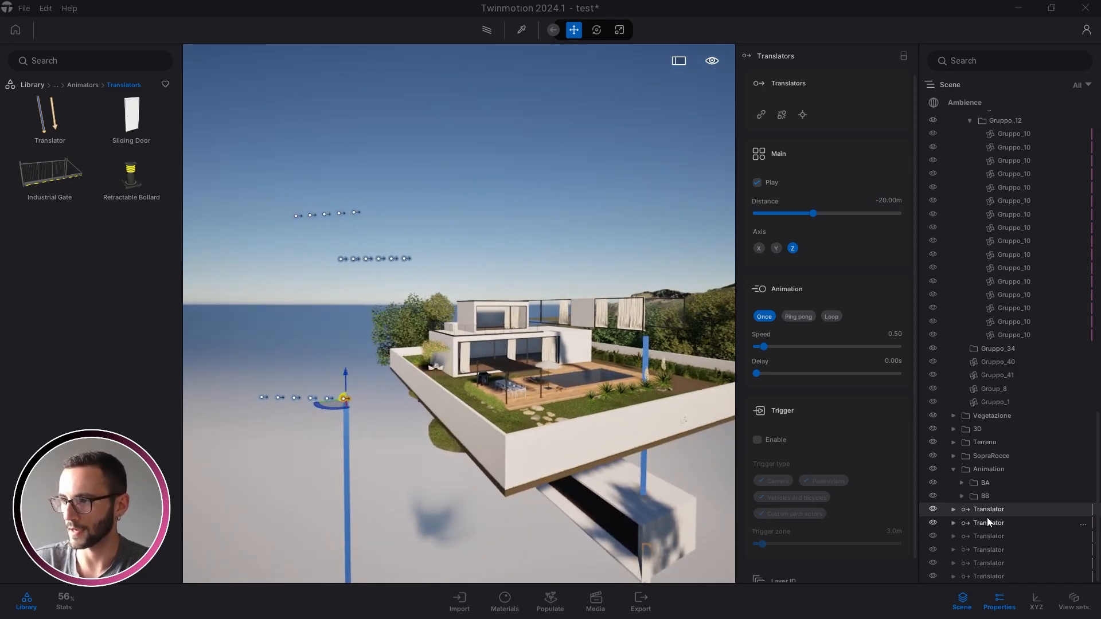
left_click(995, 577, "shift")
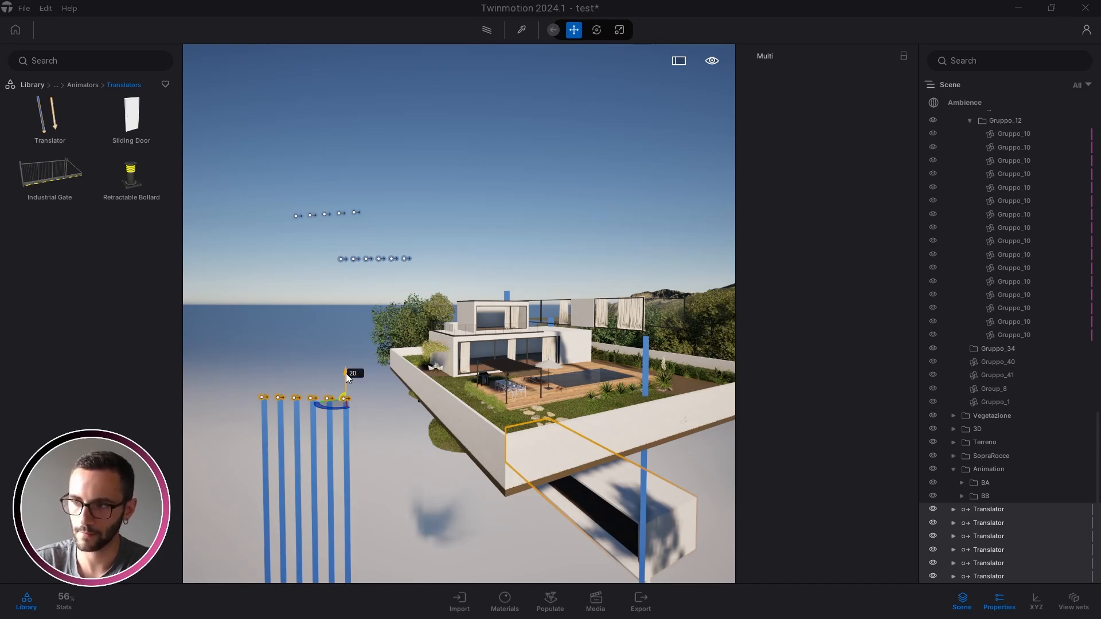
left_click_drag(346, 373, 346, 131)
Create a new sub-container named BC inside the Animation folder
left_click(379, 435)
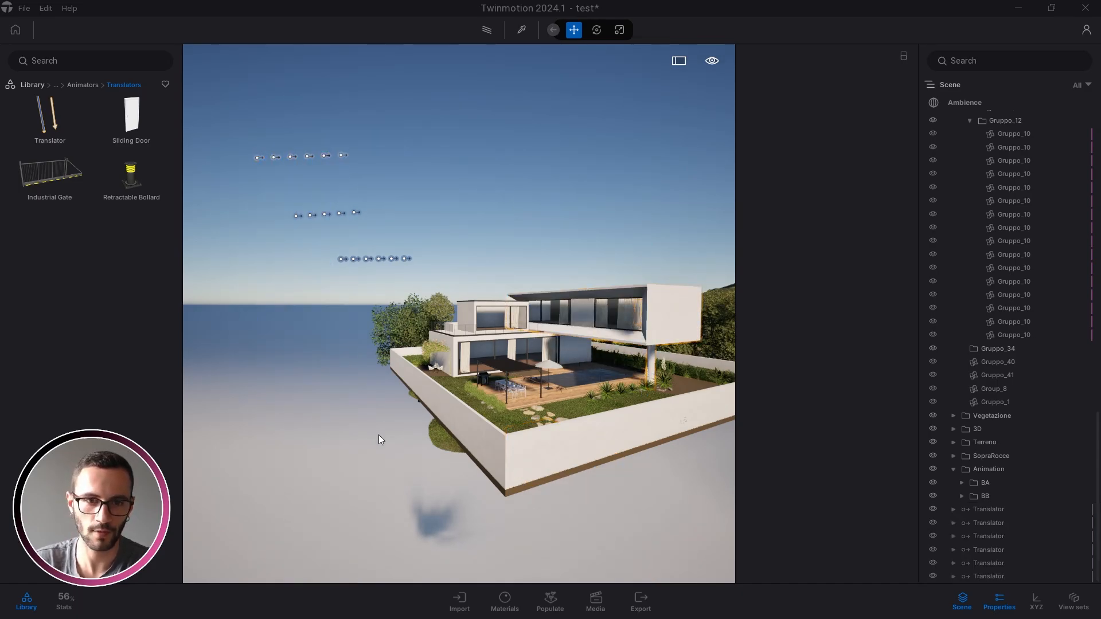
key("a")
key("w")
key("w")
right_click_drag(605, 418, 725, 433)
key("w")
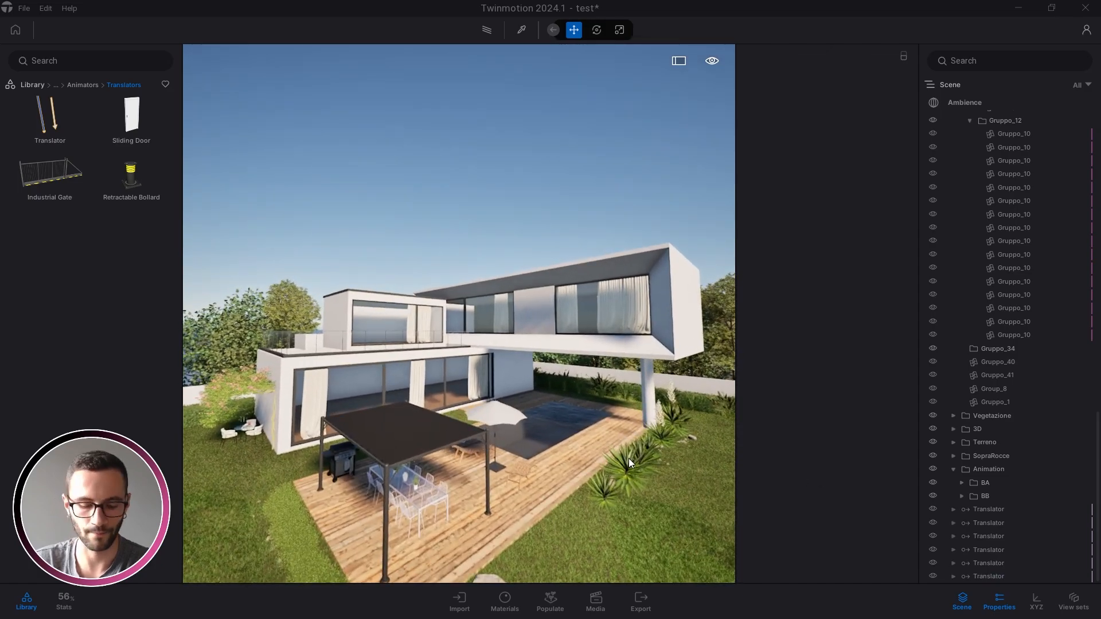
right_click(1000, 470)
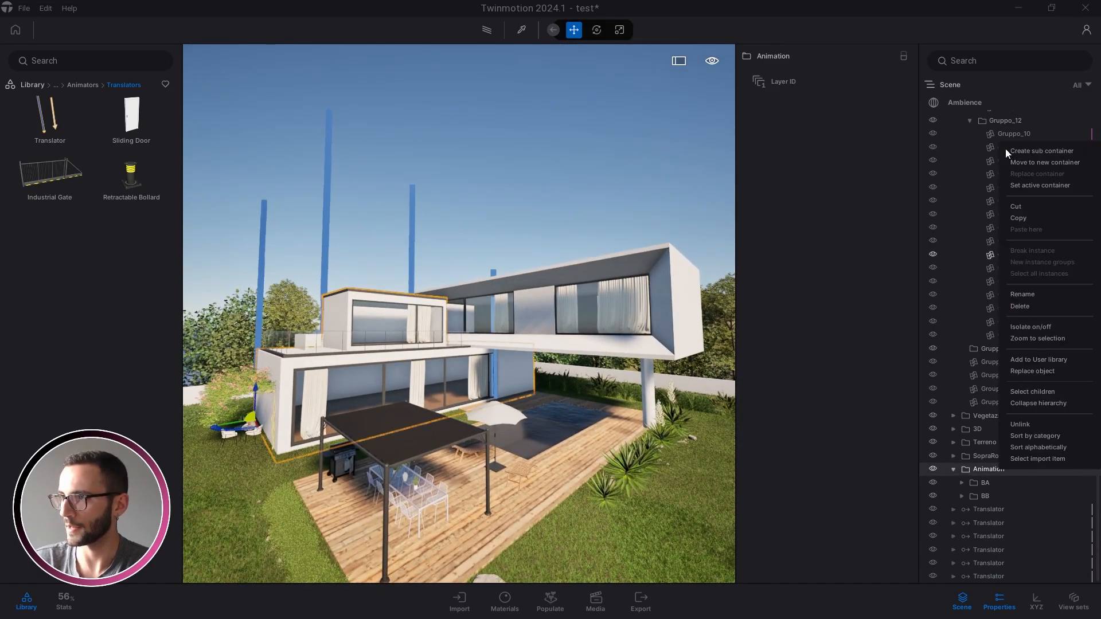
left_click(1031, 150)
type("BC")
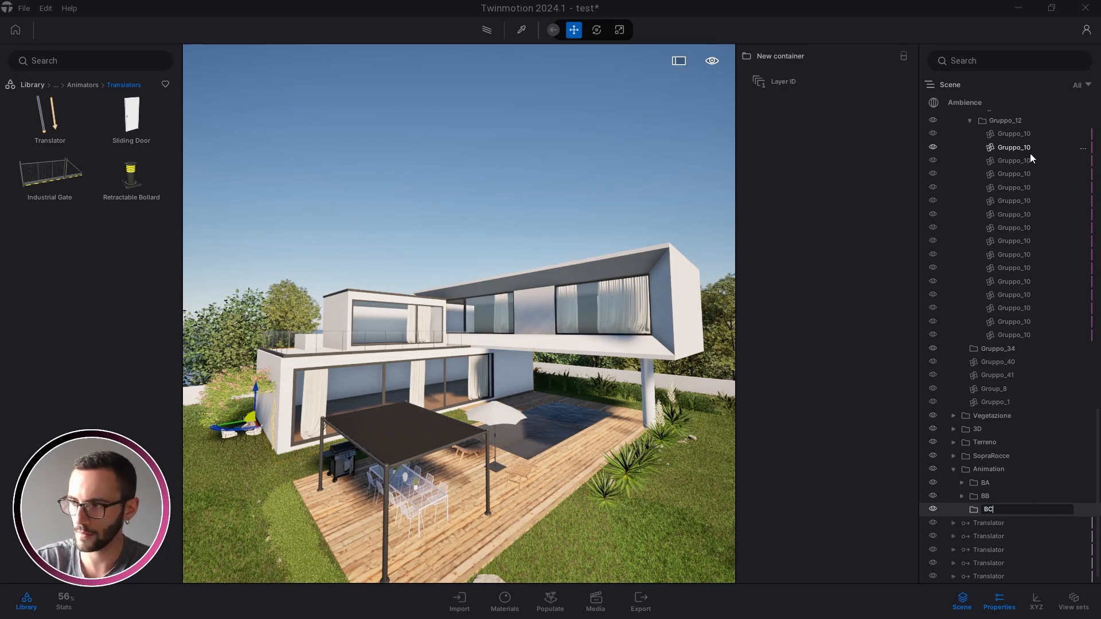
key("Return")
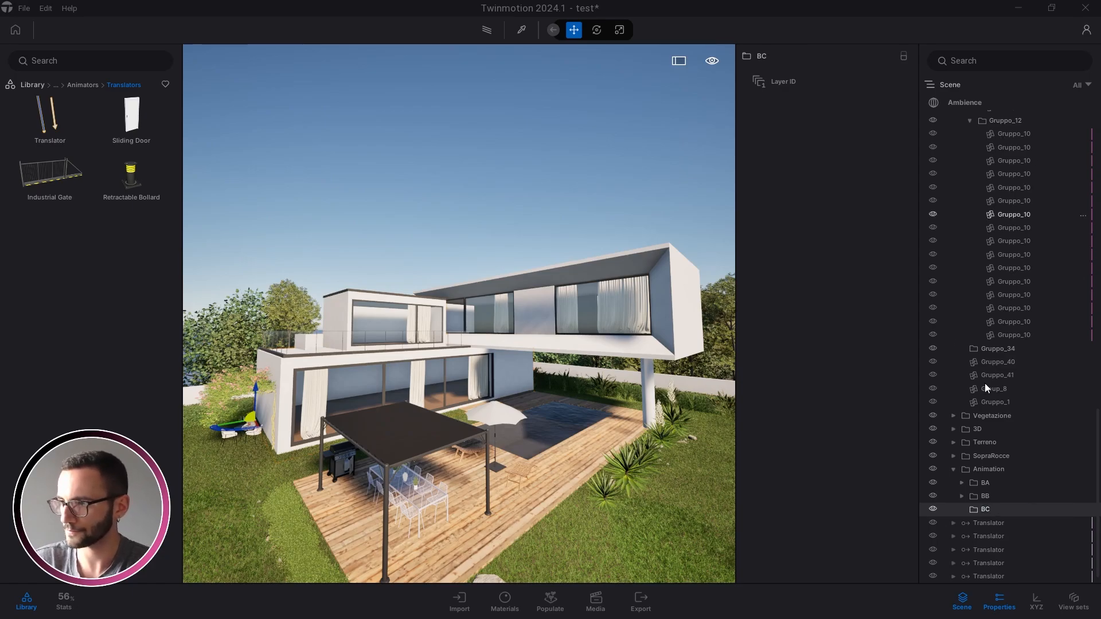
Move the six ungrouped translators into BC, then collapse BC and ExteriorRendering
left_click(988, 524)
left_click(988, 573, "shift")
left_click_drag(996, 517, 988, 494)
left_click(962, 496)
key("Escape")
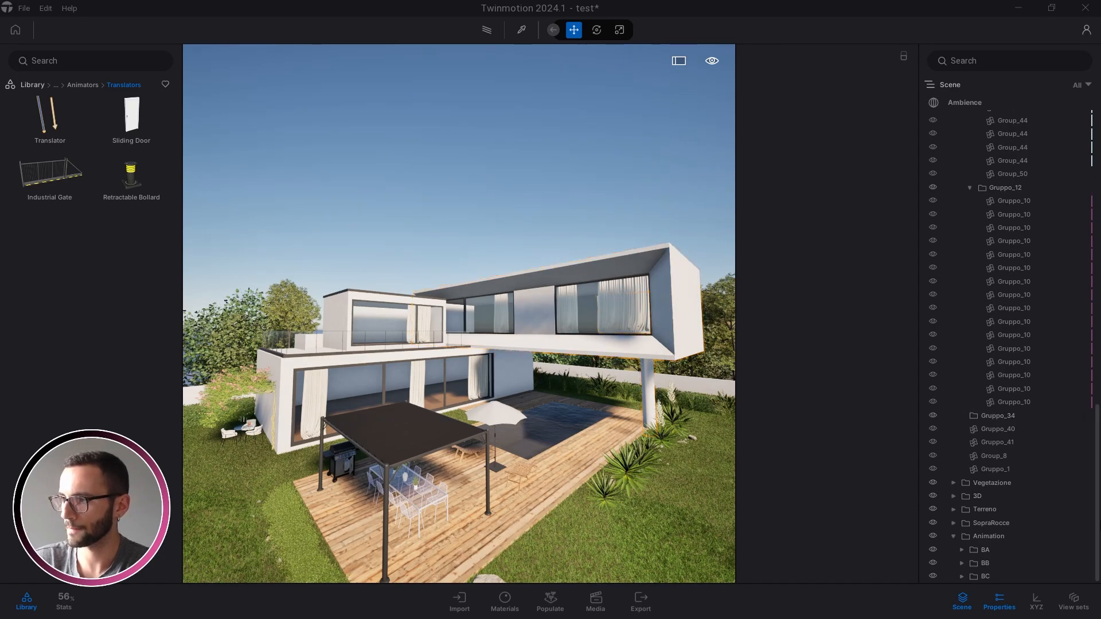
left_click_drag(1096, 494, 1080, 112)
left_click(953, 131)
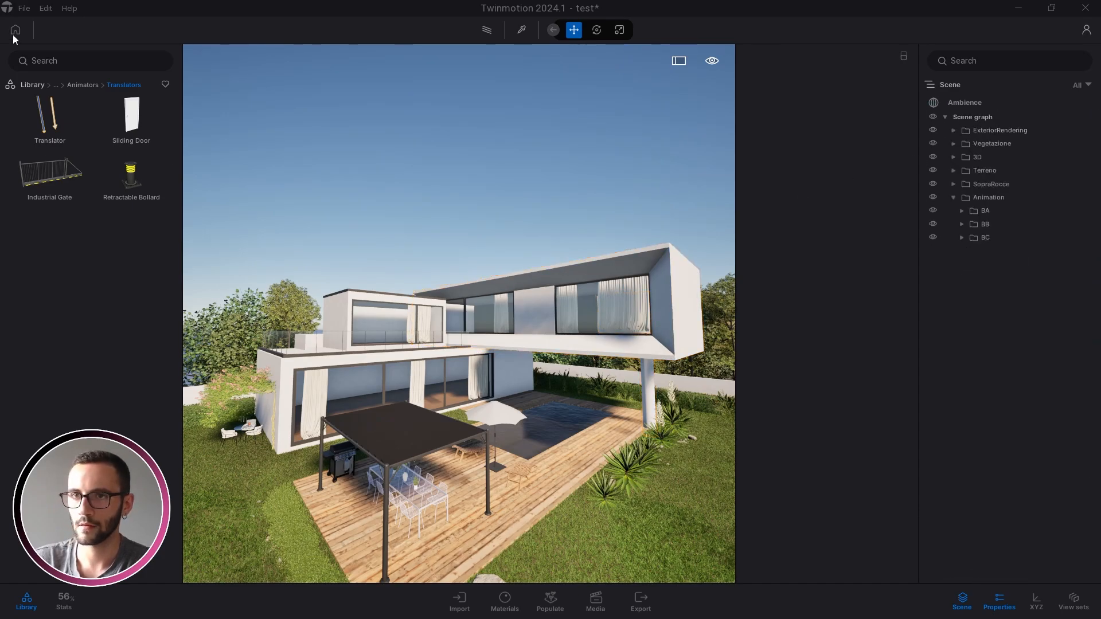
Save the villa scene with File > Save
left_click(25, 9)
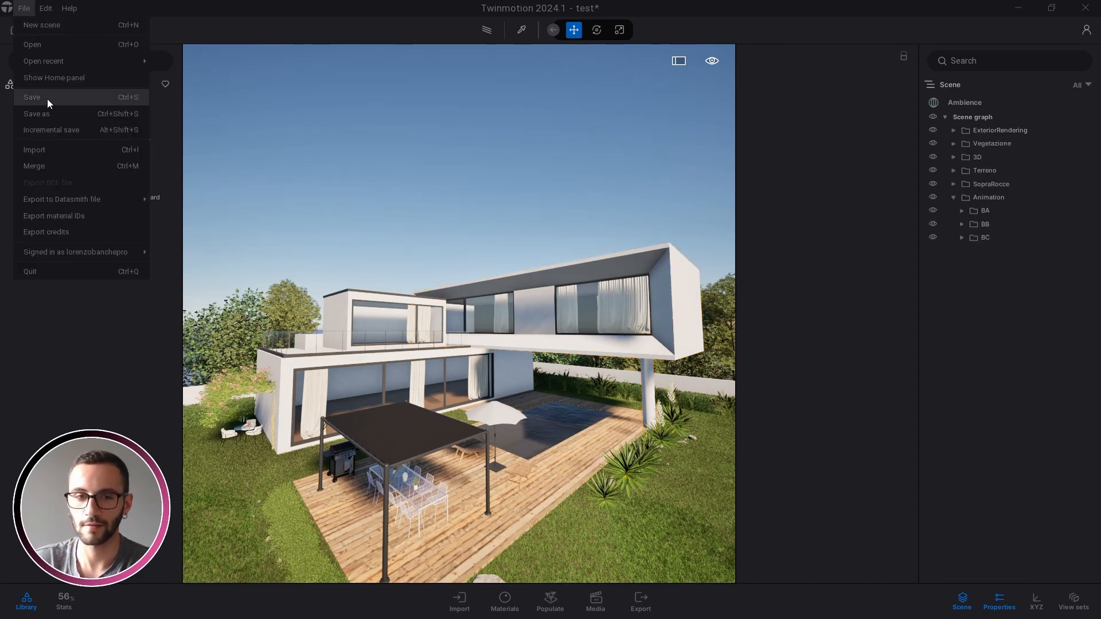
left_click(47, 99)
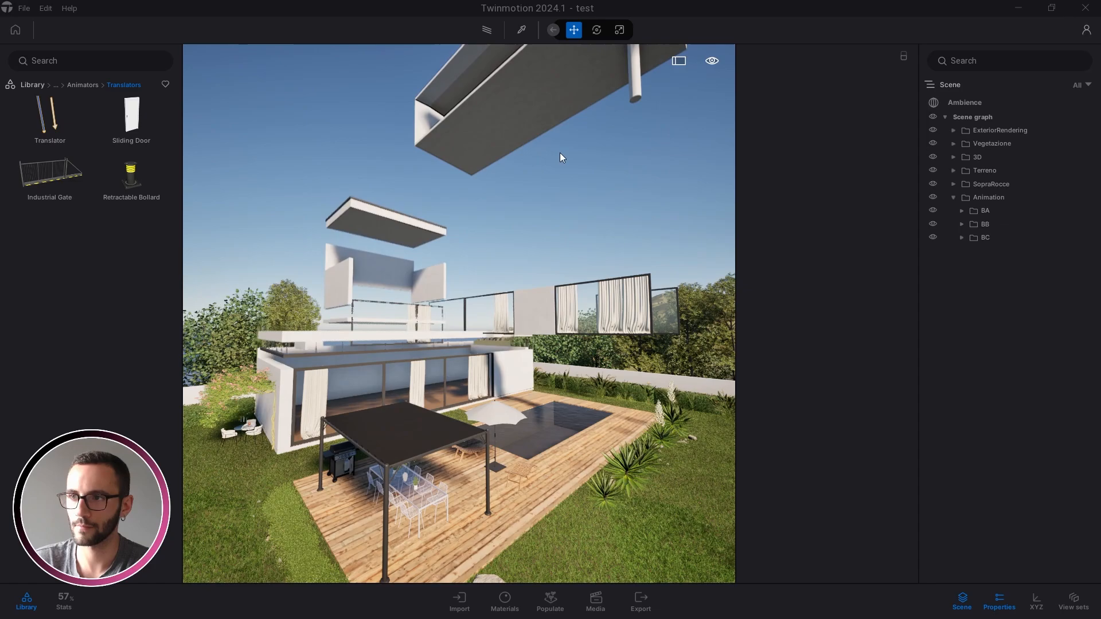
Expand BC, select its translators and bring up their actions list
left_click(962, 237)
left_click(1005, 252)
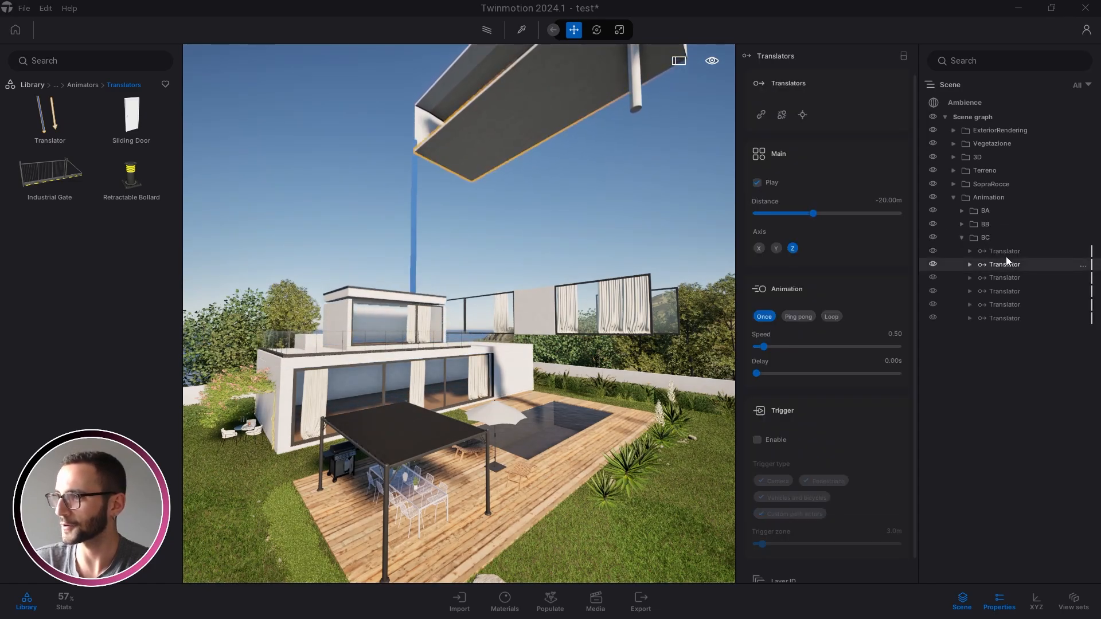
left_click(896, 334)
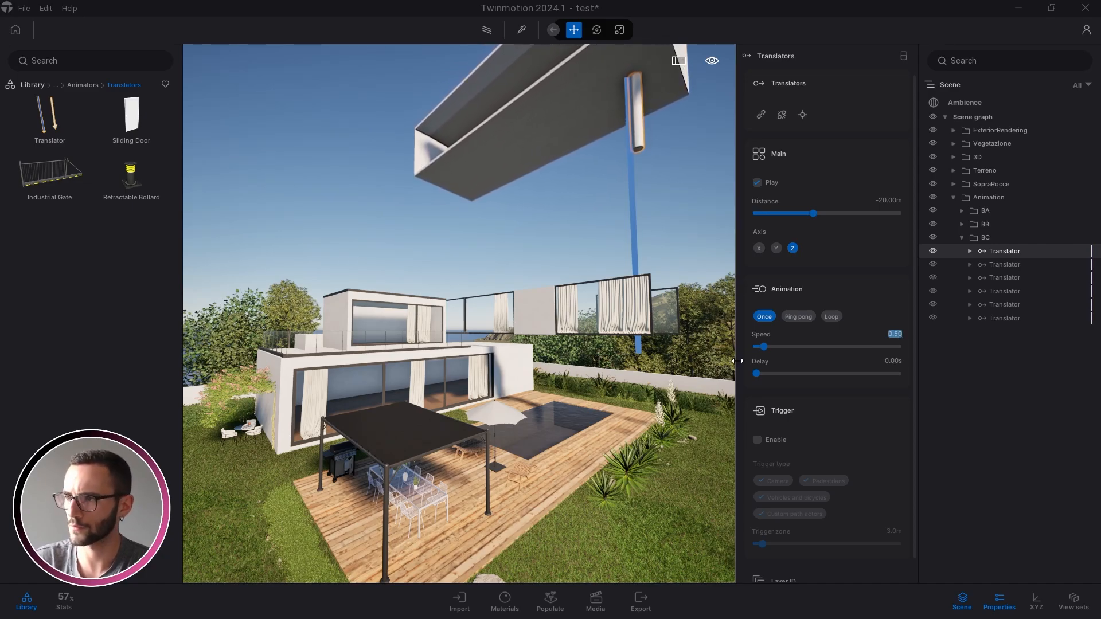
key("Caps_Lock")
left_click(1005, 319, "shift")
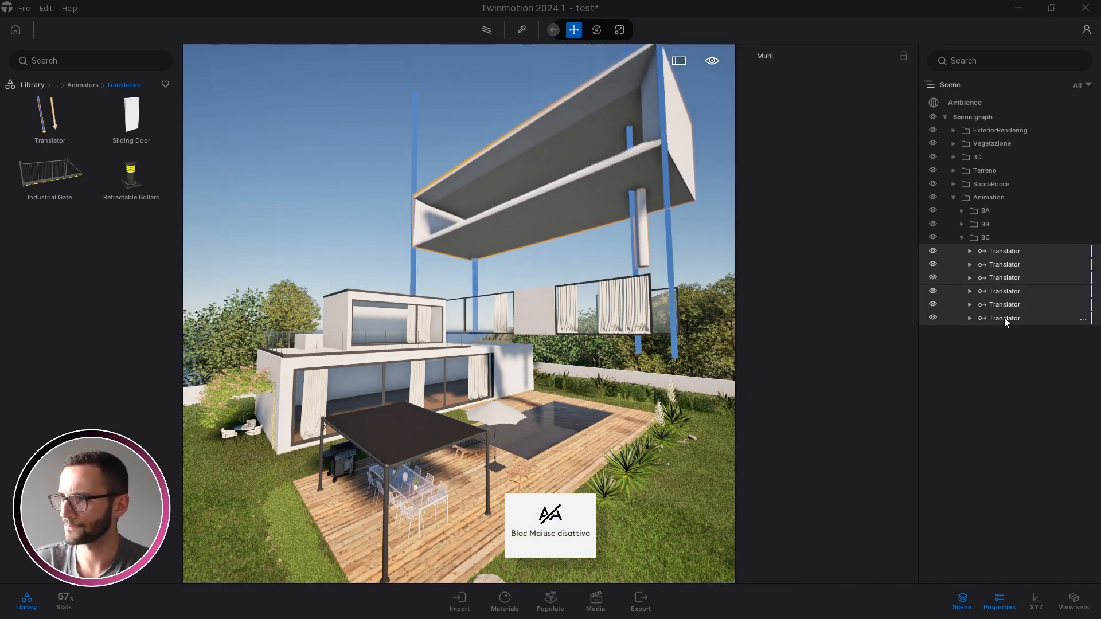
right_click(1004, 318)
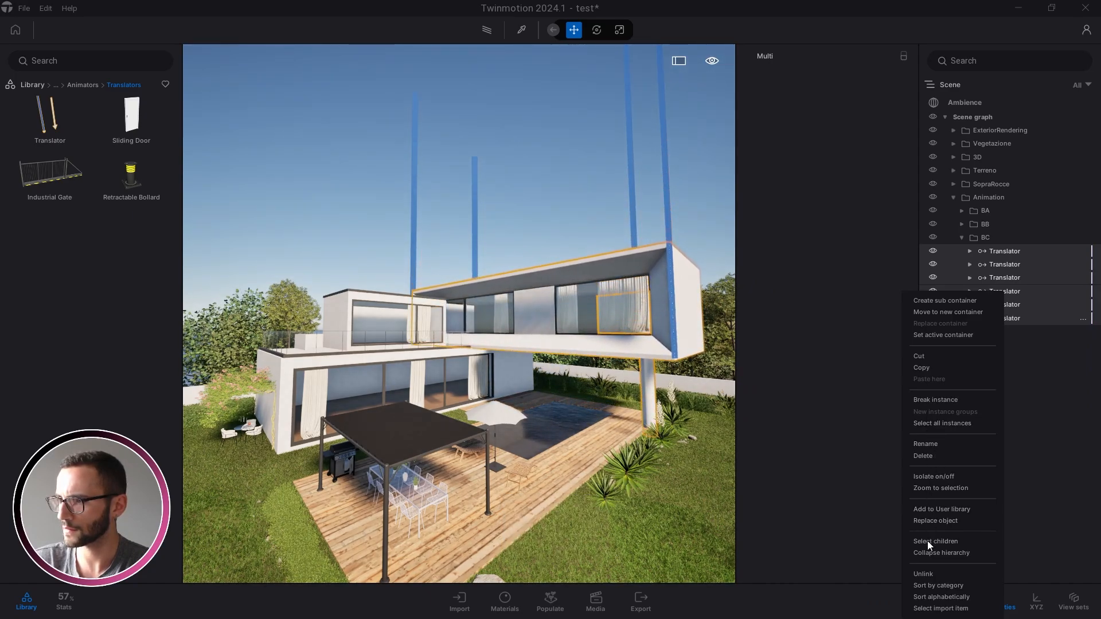
left_click(935, 400)
Step through BC's second to fourth translators, setting the fourth one's speed to 2.40
left_click(993, 263)
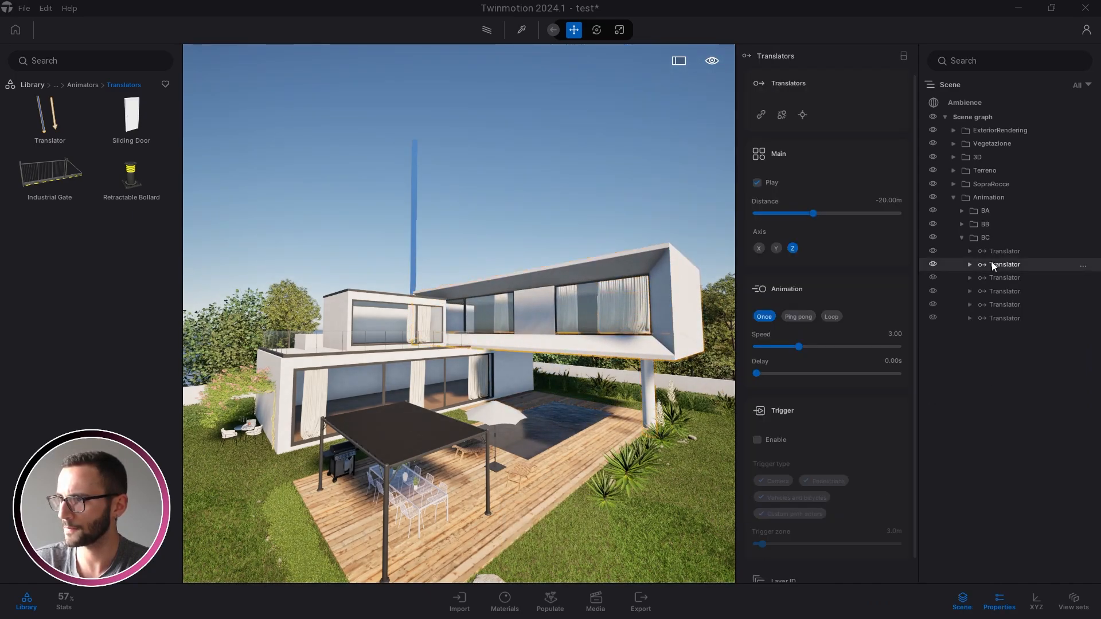
left_click(896, 335)
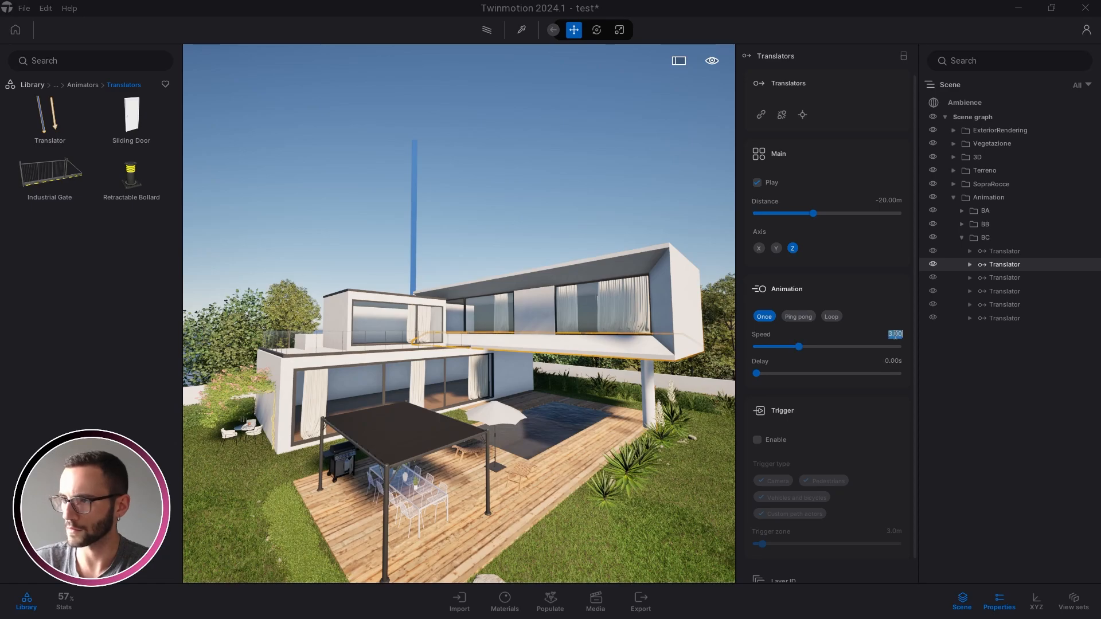
left_click(982, 278)
left_click(893, 335)
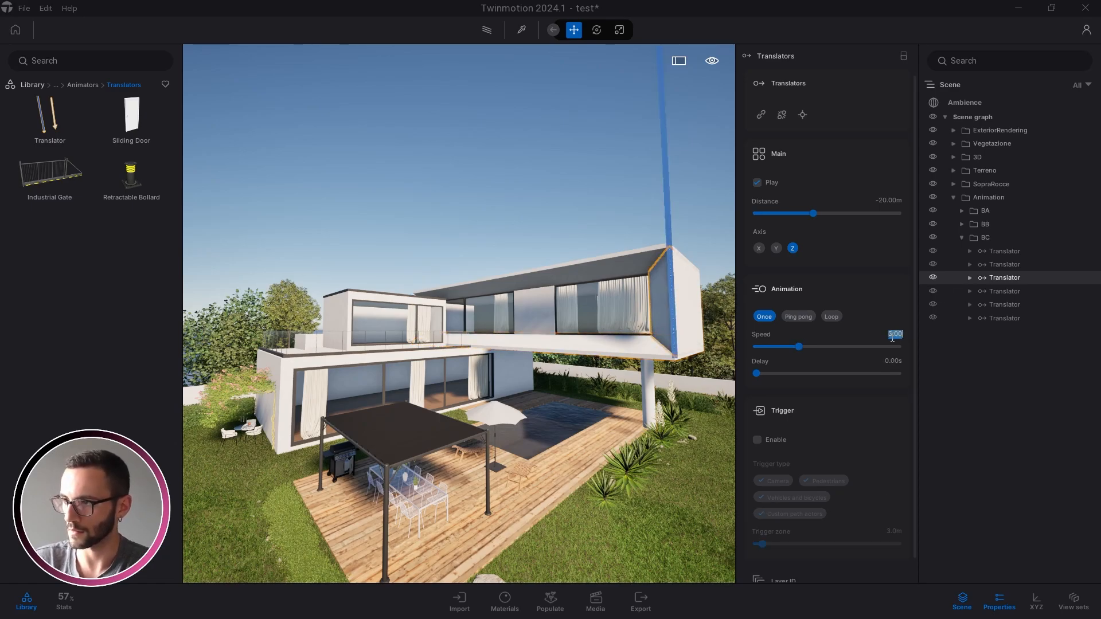
left_click(979, 290)
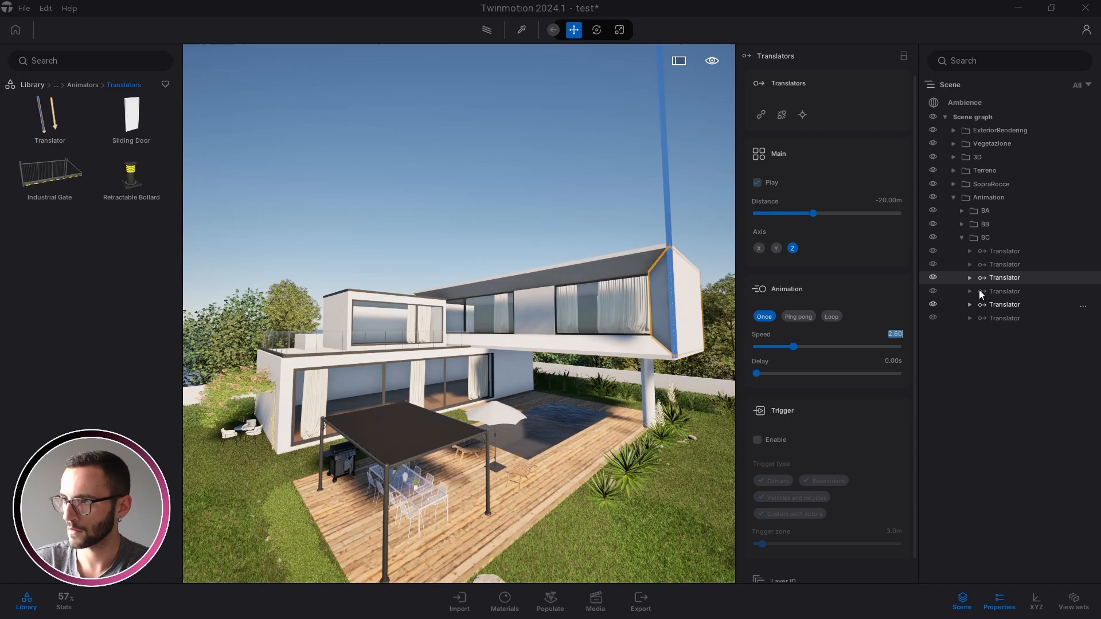
left_click(896, 336)
type("2.4")
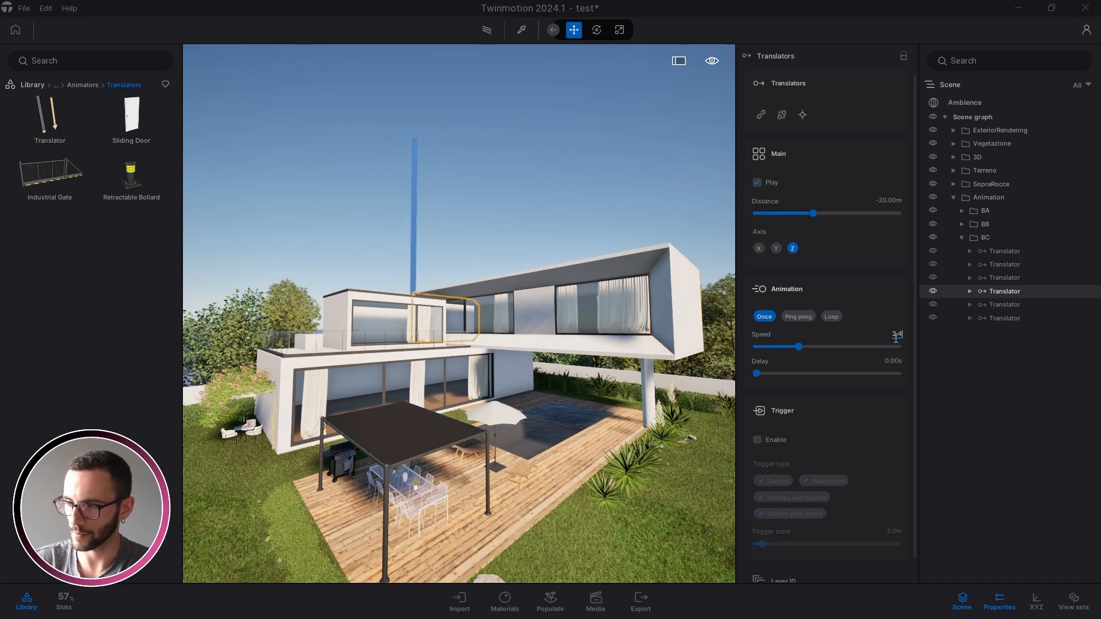
key("Return")
Set the fifth translator's speed to 2.20 and the sixth's to 2.00, then save
left_click(986, 304)
left_click(894, 336)
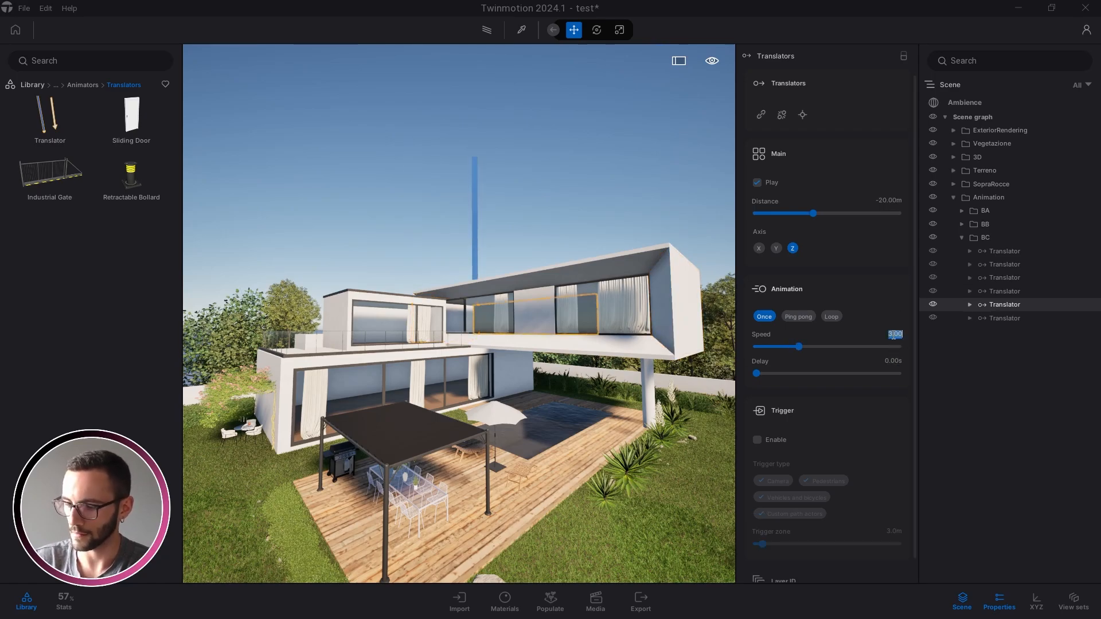
type("2.2")
key("Return")
left_click(942, 319)
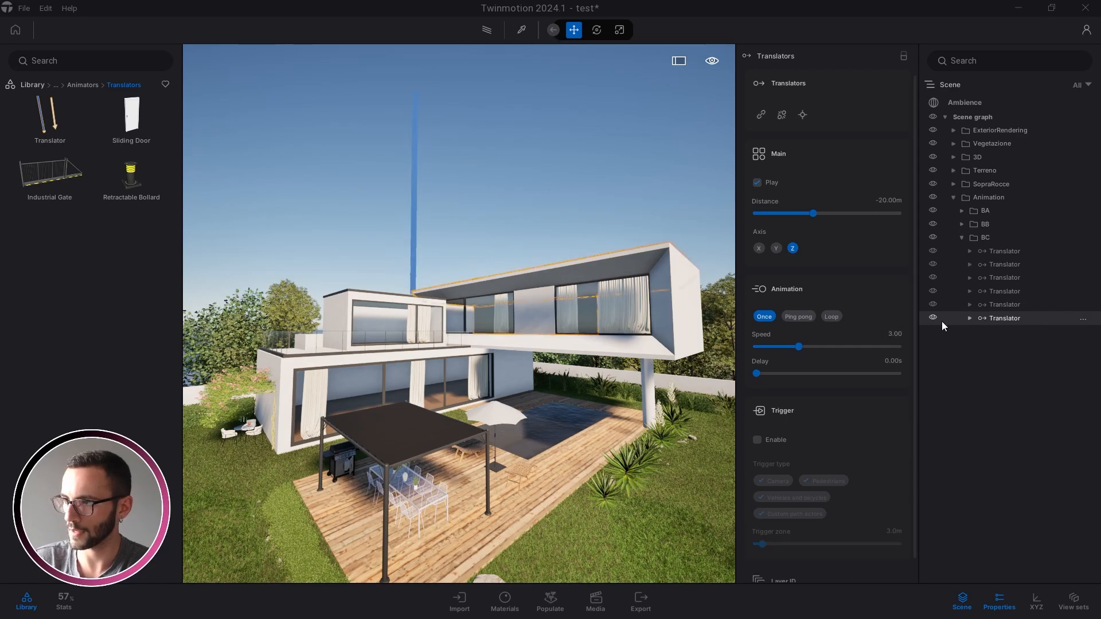
left_click(896, 336)
type("2")
key("Return")
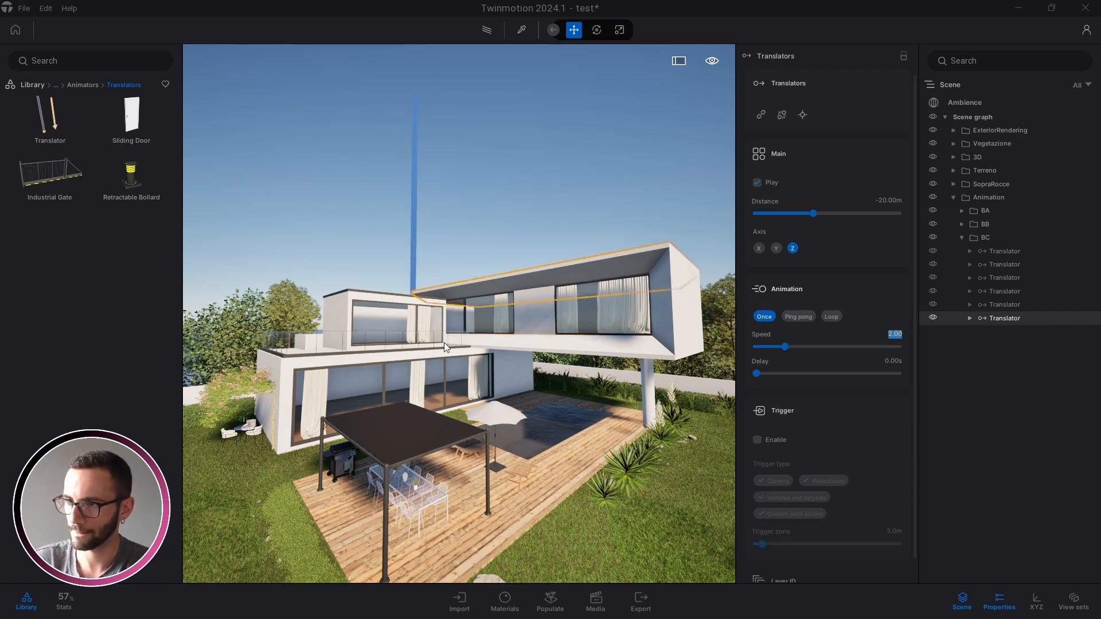
key("Escape")
key("ctrl+s")
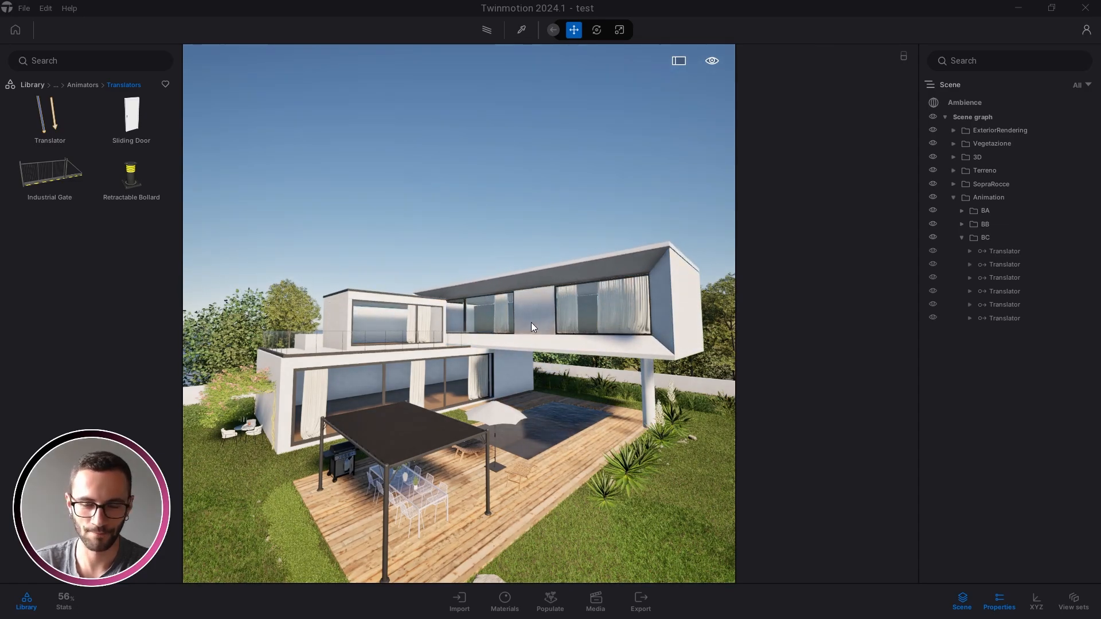
Create sub-container B under Animation and move BA, BB and BC into it
right_click_drag(531, 323, 503, 322)
key("q")
left_click(962, 238)
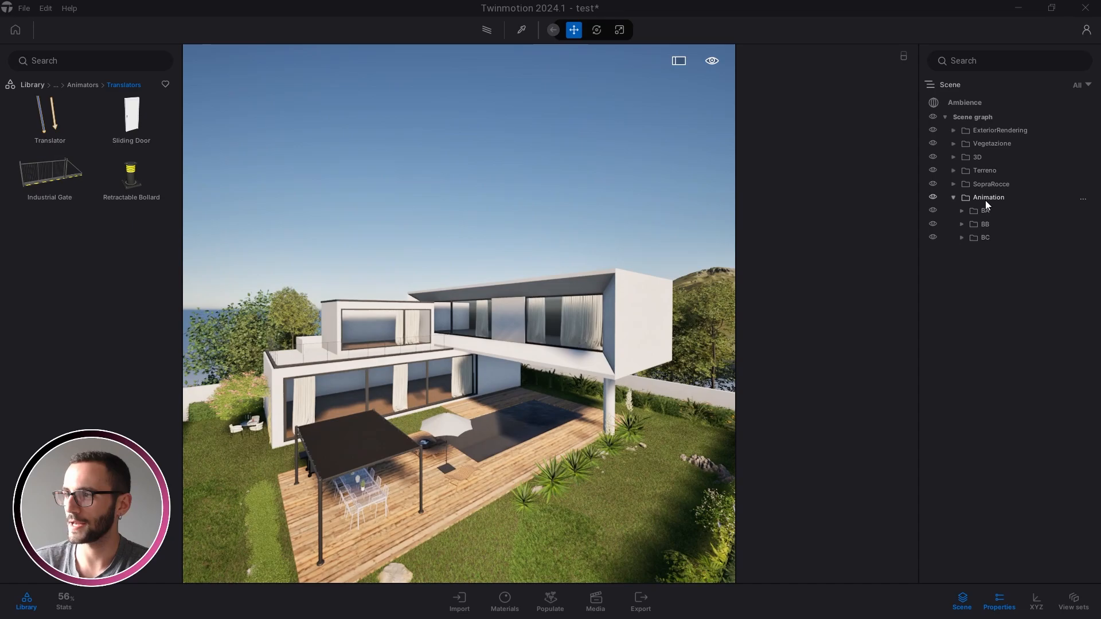
right_click(956, 201)
left_click(956, 210)
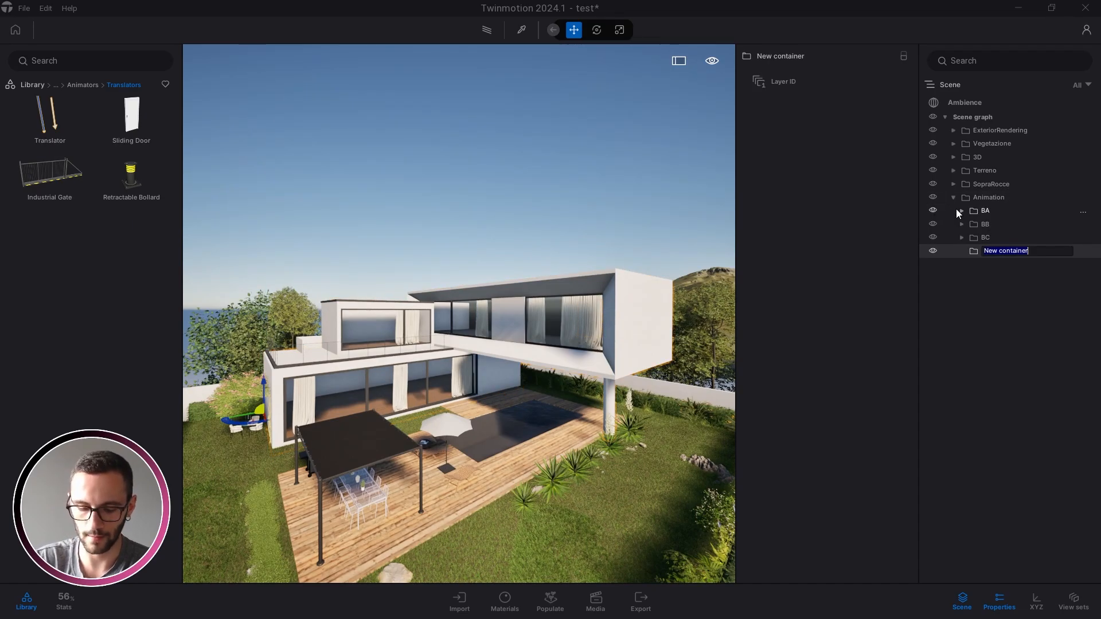
type("B")
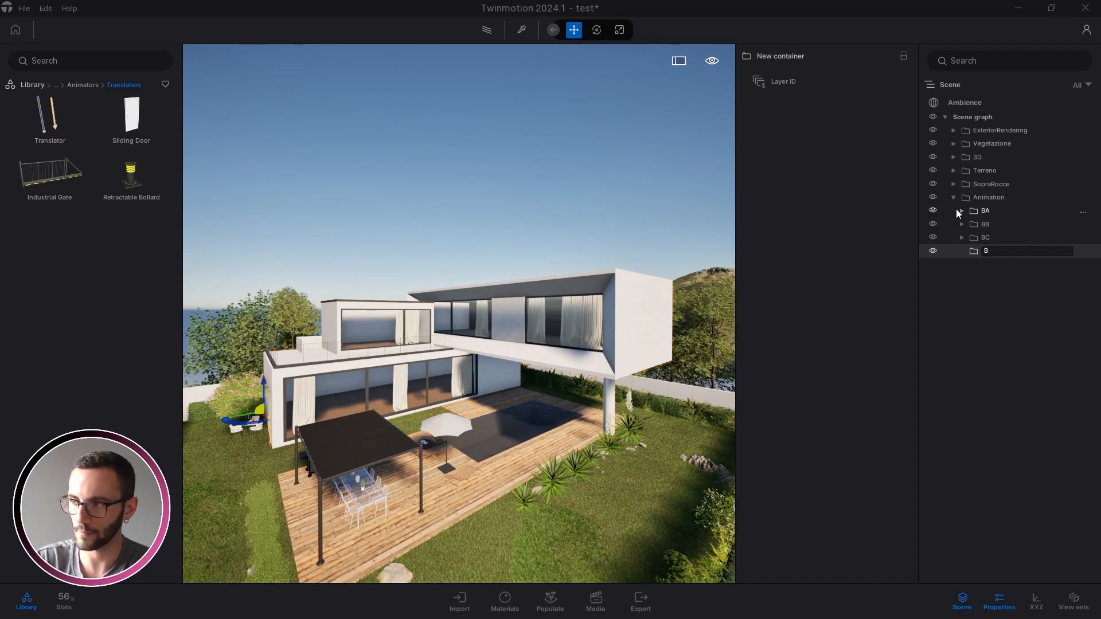
key("Return")
left_click(984, 211)
left_click(986, 237, "shift")
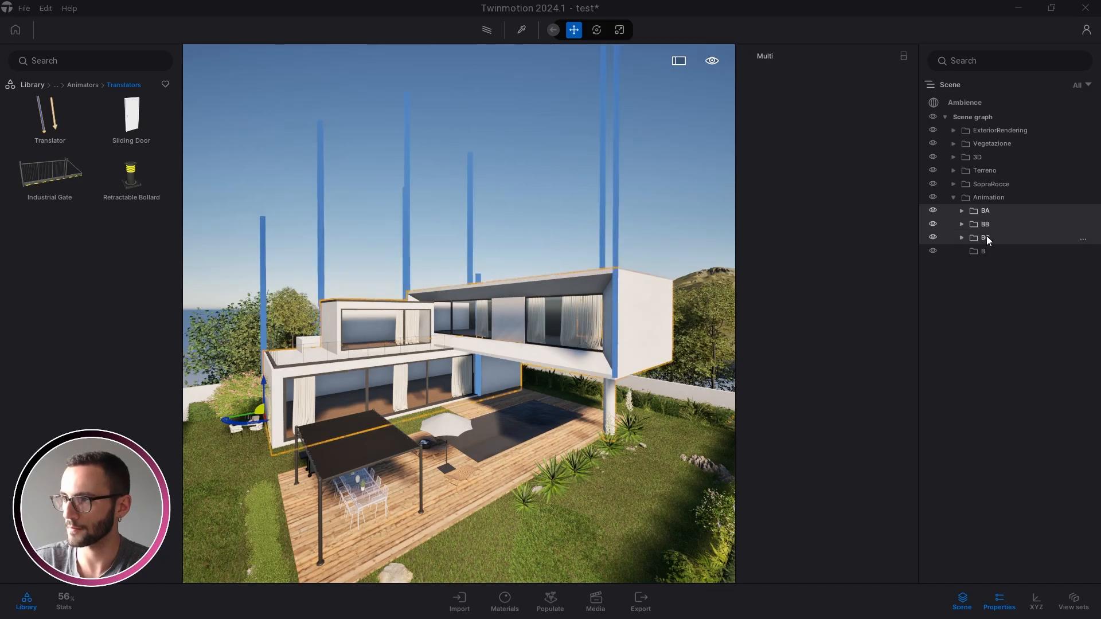
left_click_drag(986, 235, 982, 252)
left_click(963, 209)
Add a second sub-container named Windows under Animation
left_click(976, 197)
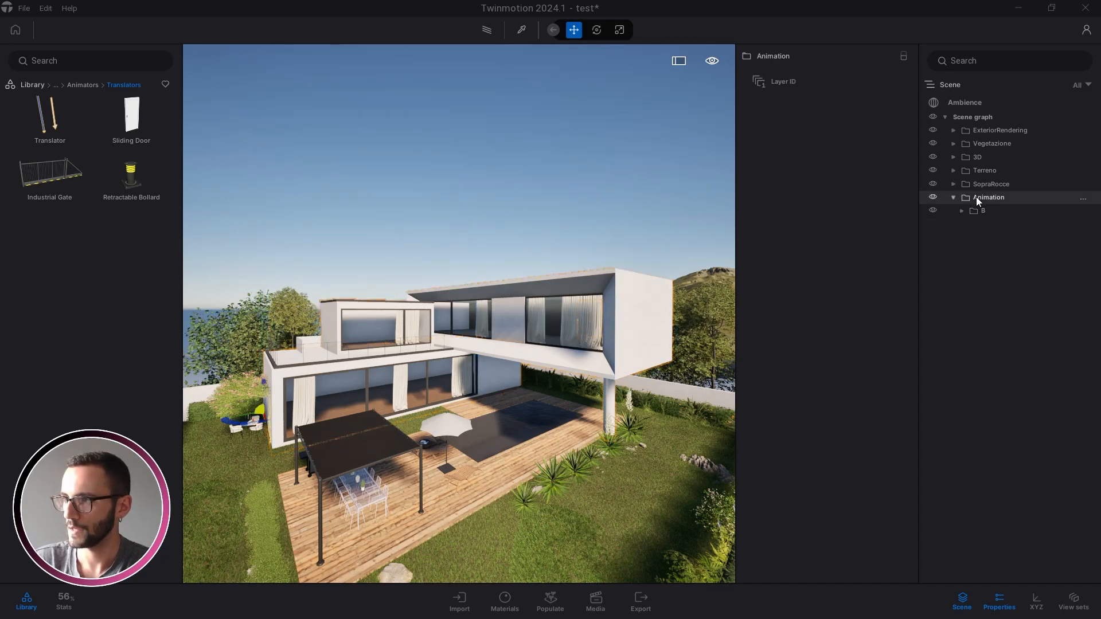
right_click(980, 202)
left_click(979, 213)
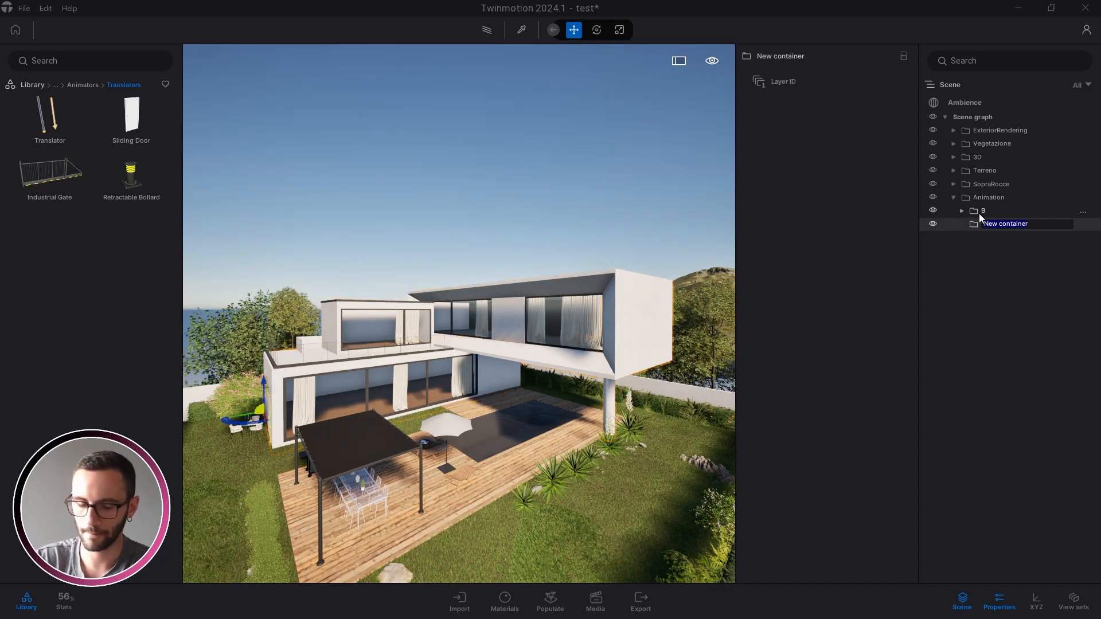
type("Window")
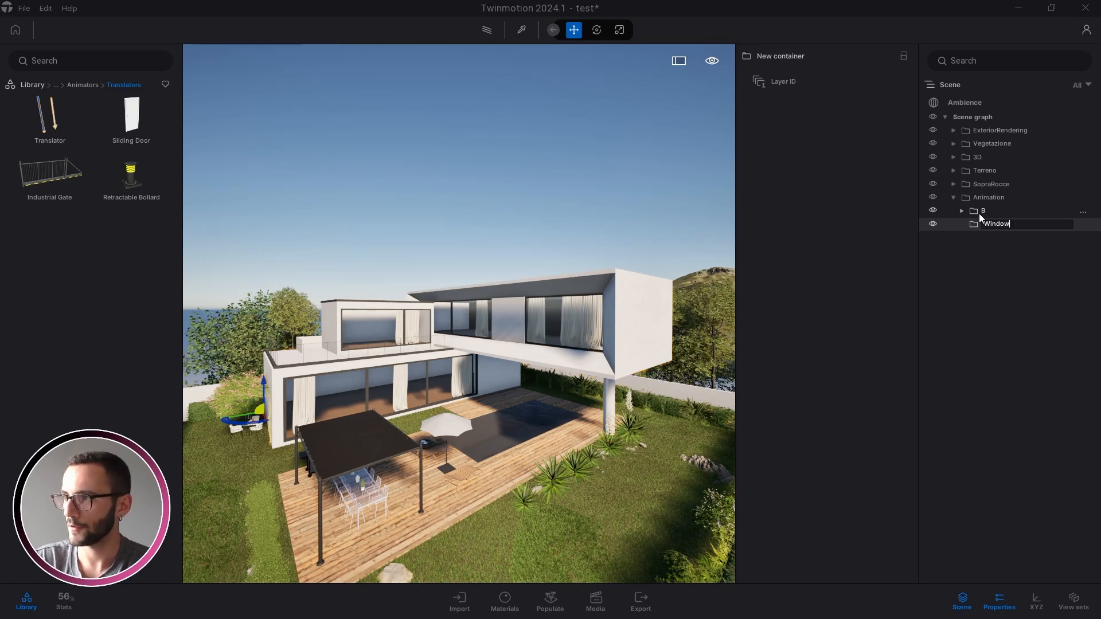
type("s")
key("Return")
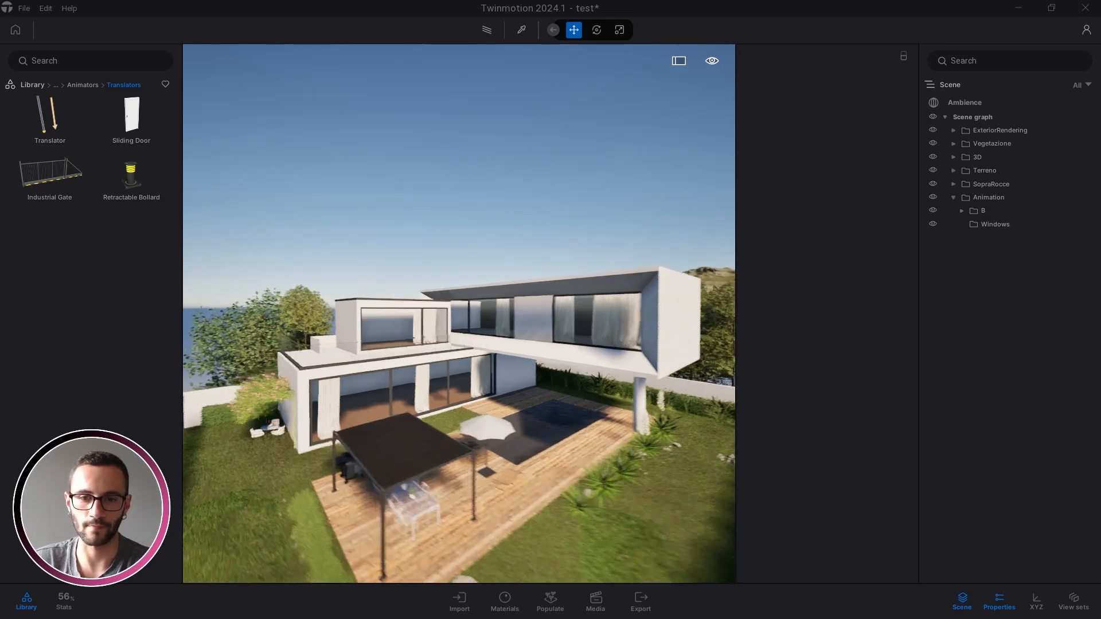
scroll(301, 420, "up", 3)
middle_click_drag(301, 420, 456, 407)
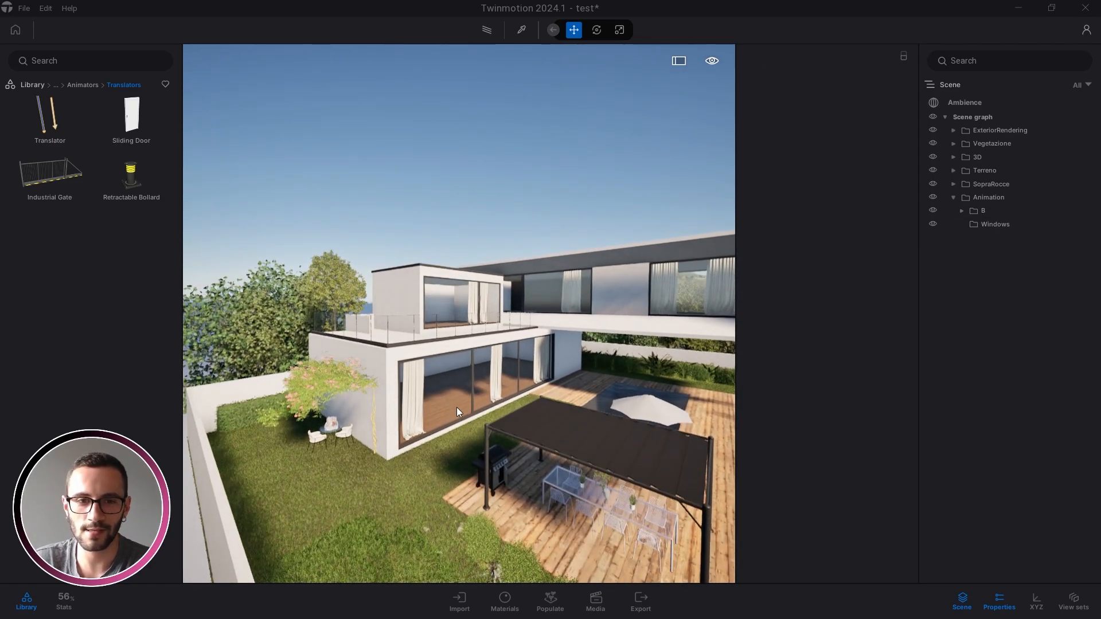
key("w")
right_click_drag(456, 407, 424, 404)
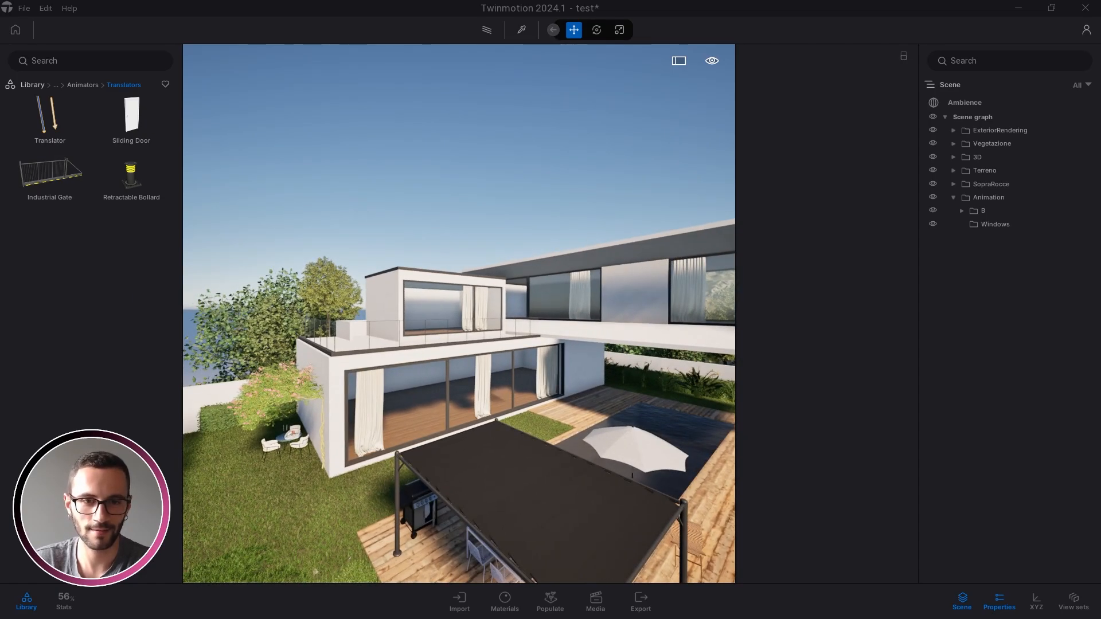
right_click_drag(507, 397, 502, 397)
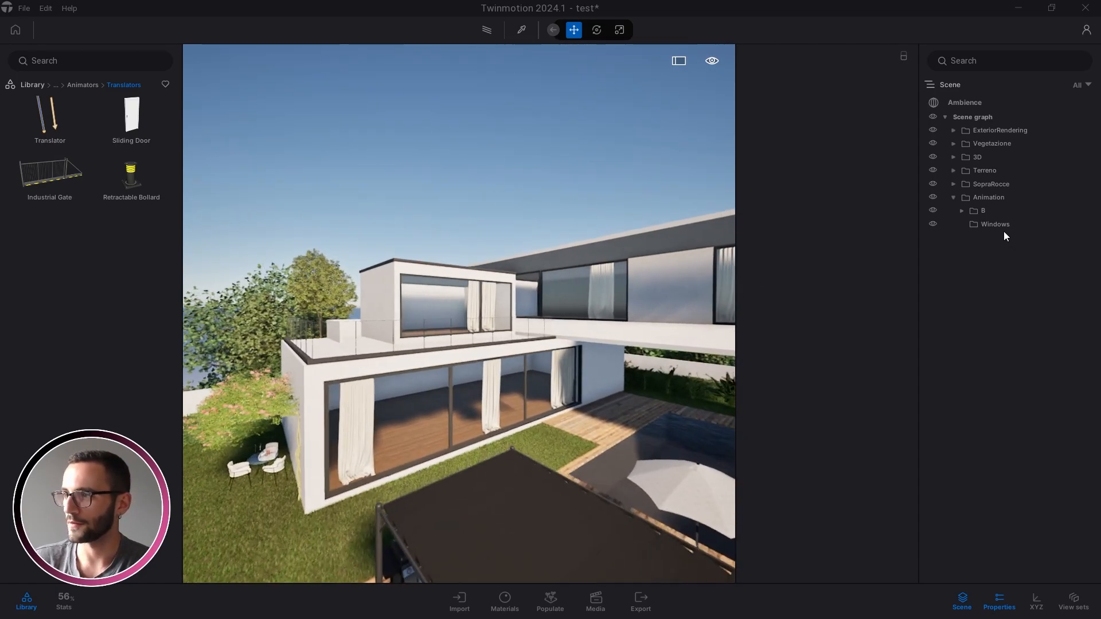
Create sub-containers WA, Wb and WC inside the Windows folder
right_click(1003, 227)
left_click(996, 242)
type("W")
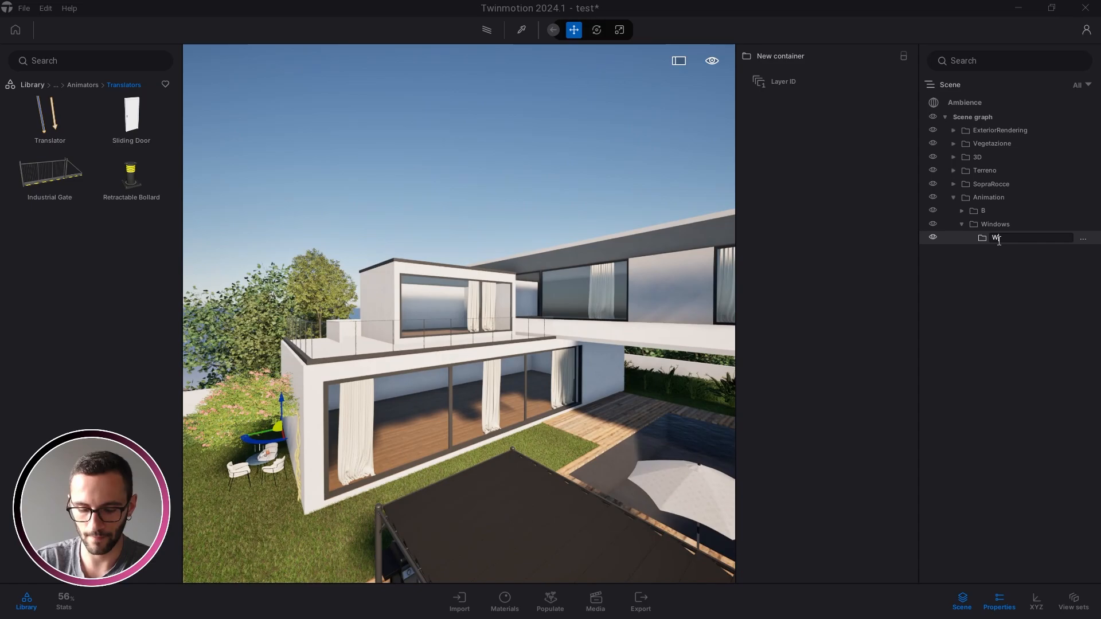
type("A")
key("Return")
right_click(1007, 224)
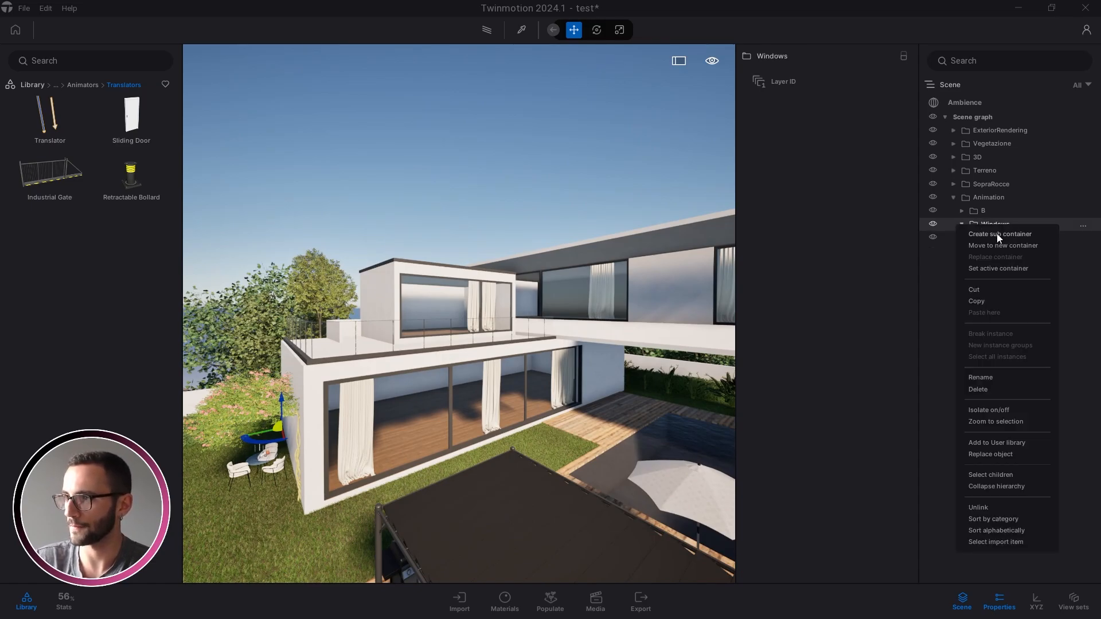
left_click(996, 233)
type("Wb")
key("Return")
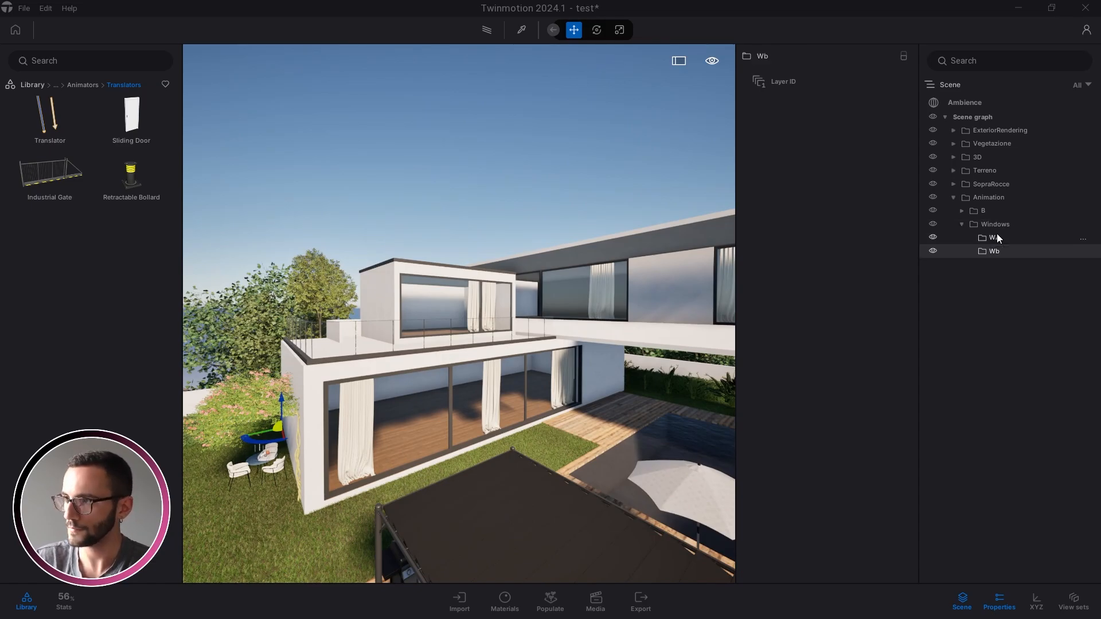
right_click(999, 226)
left_click(987, 237)
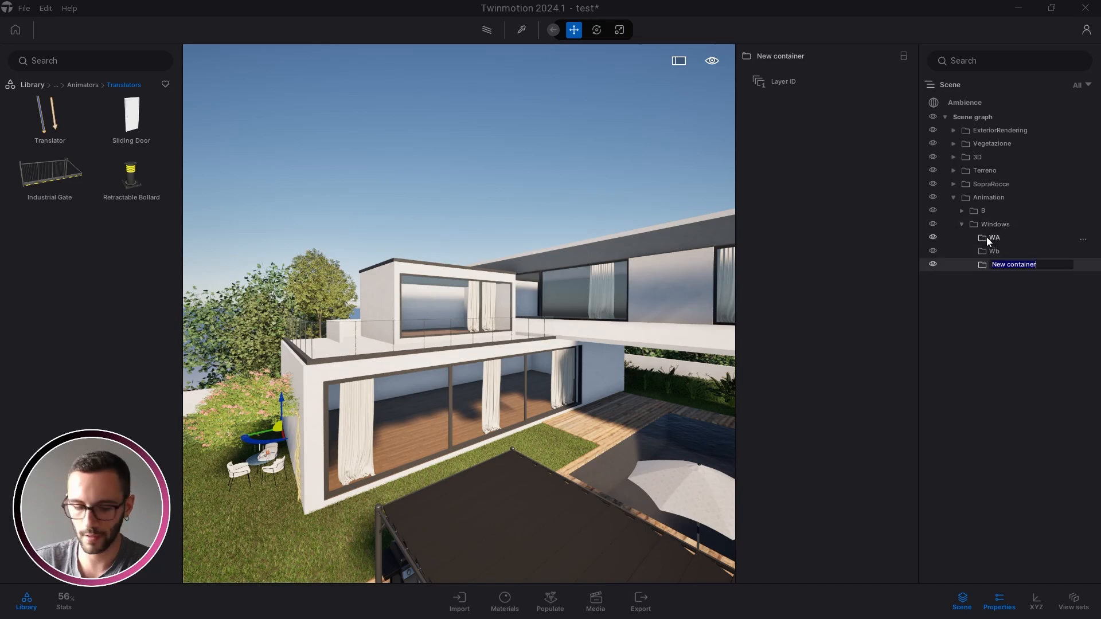
type("WC")
key("Return")
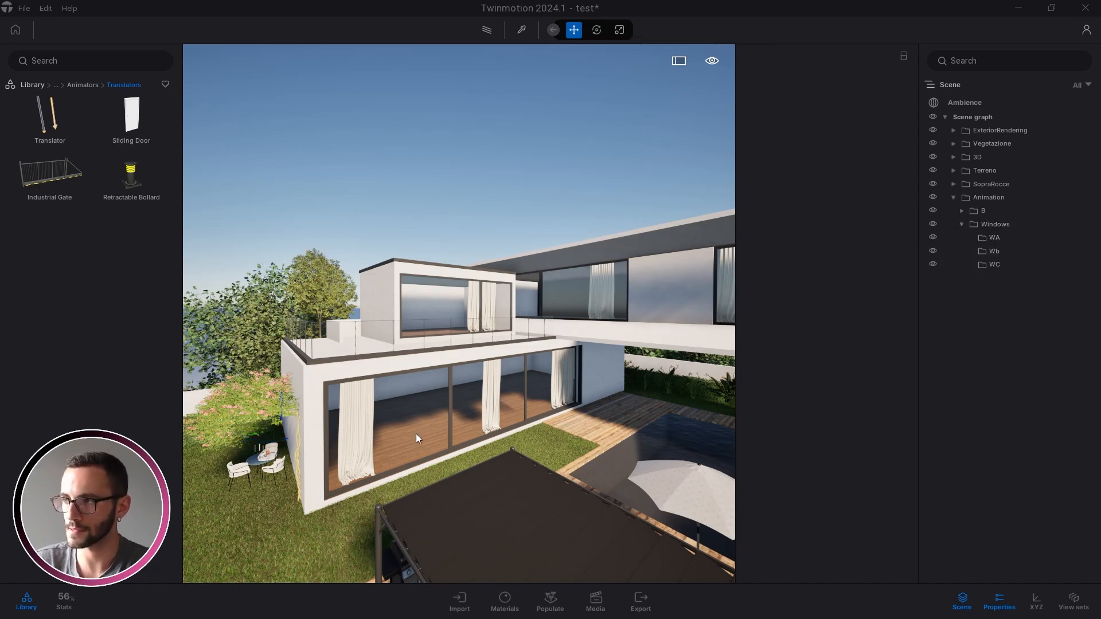
right_click_drag(415, 434, 415, 433)
Select a ground-floor window pane and frame the house in the view
scroll(408, 381, "down", 3)
scroll(422, 366, "up", 3)
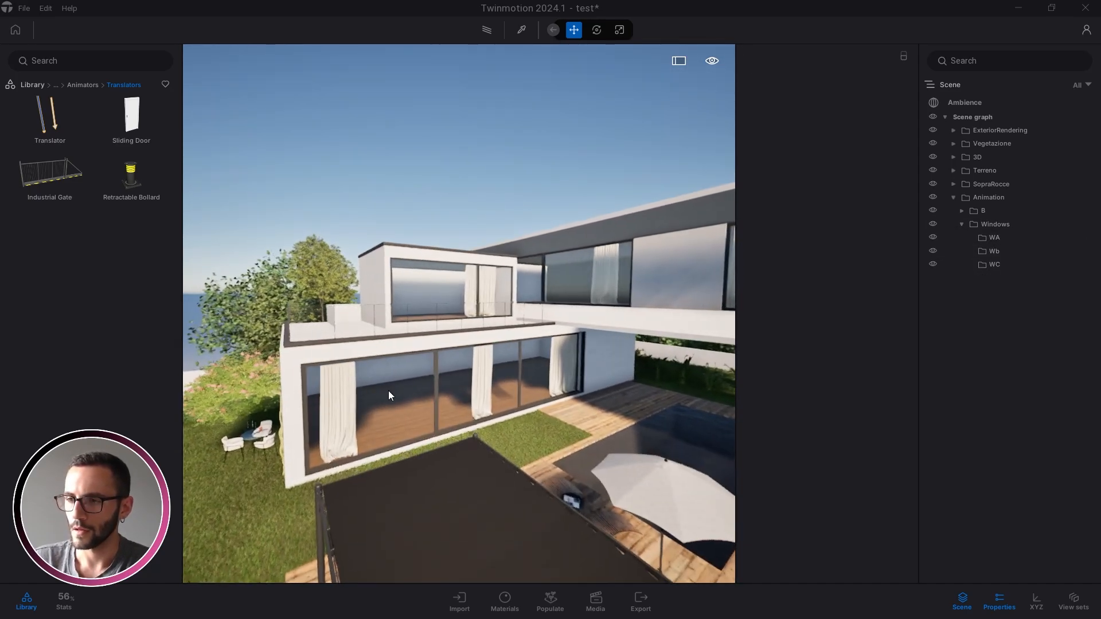
scroll(435, 332, "up", 3)
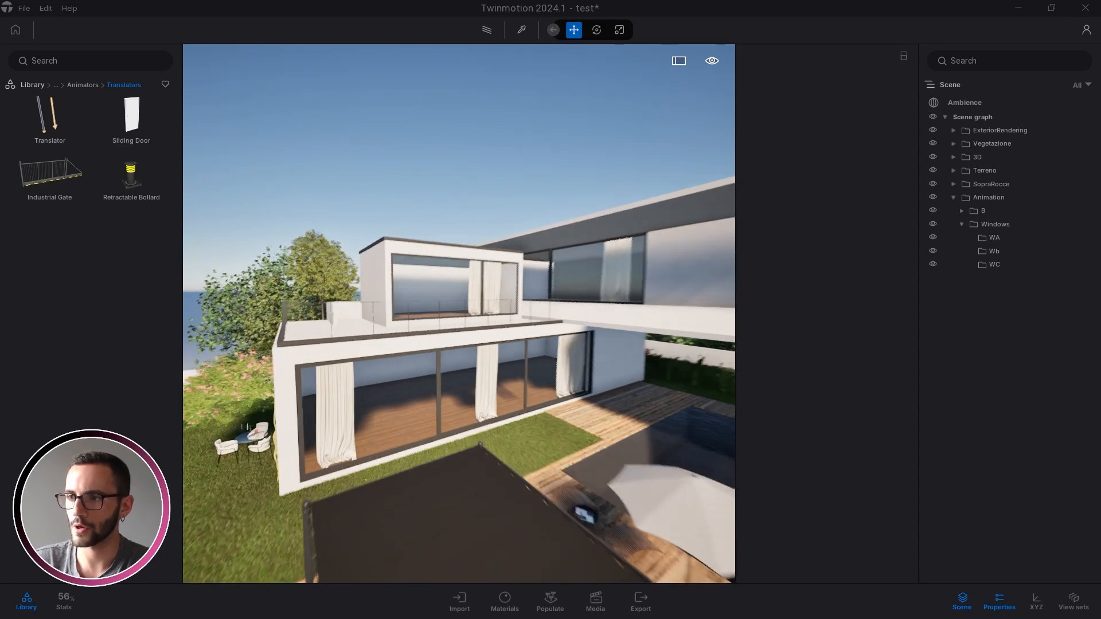
scroll(381, 405, "down", 4)
scroll(412, 423, "up", 3)
left_click(413, 426)
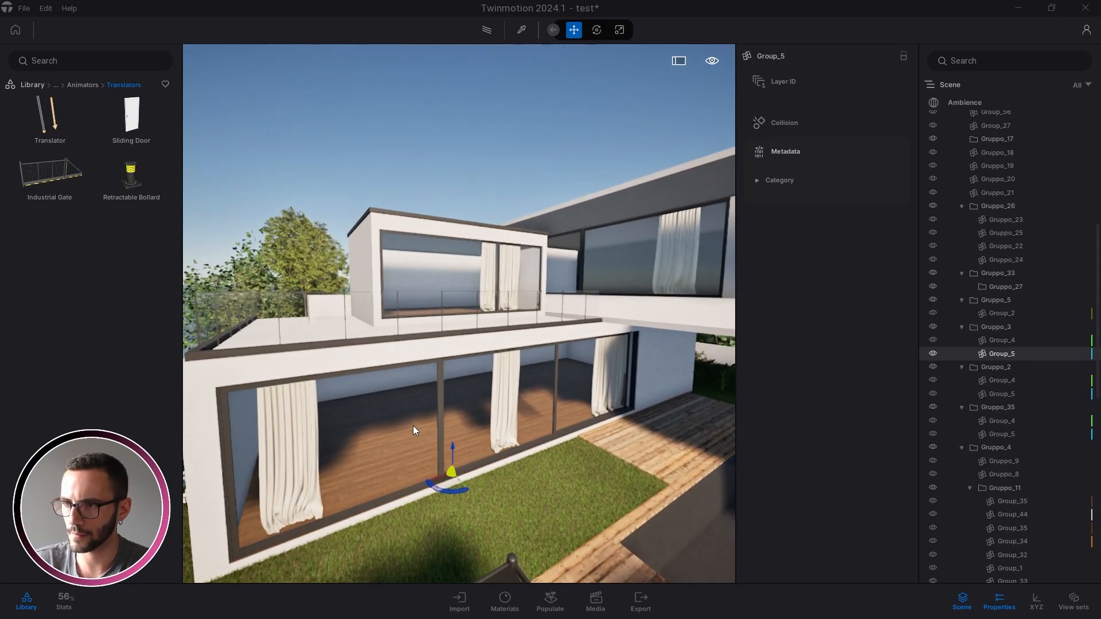
right_click_drag(413, 426, 406, 426)
scroll(504, 532, "up", 3)
middle_click_drag(504, 532, 503, 448)
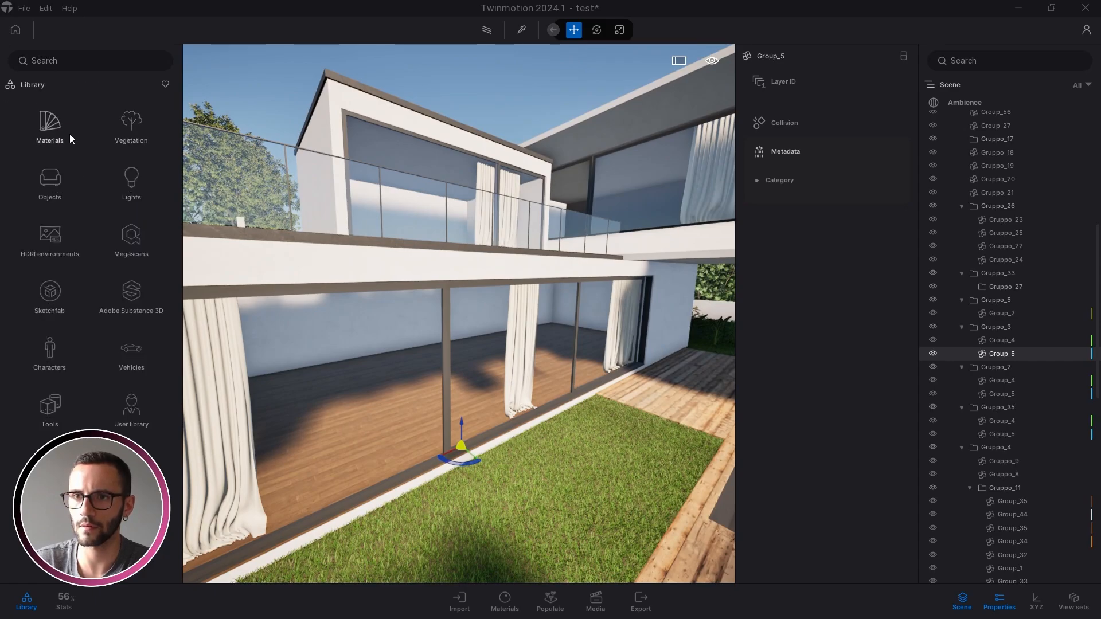
Browse the library's Wood materials, try one on the wall, then cancel it
left_click(63, 132)
left_click(132, 178)
left_click_drag(132, 172, 121, 210)
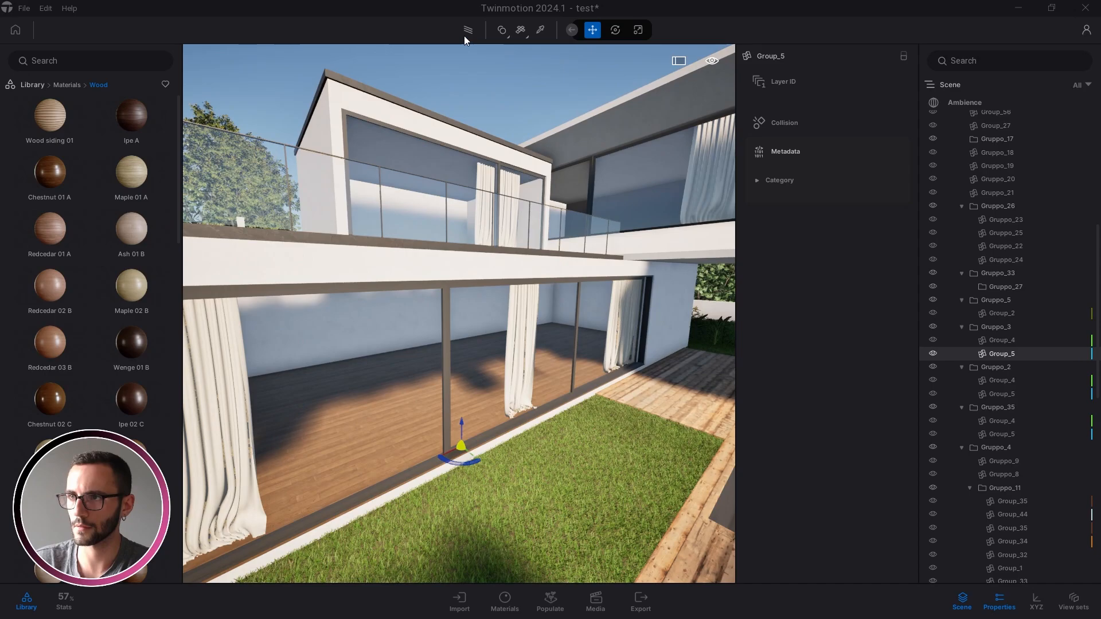
left_click(504, 30)
left_click(501, 68)
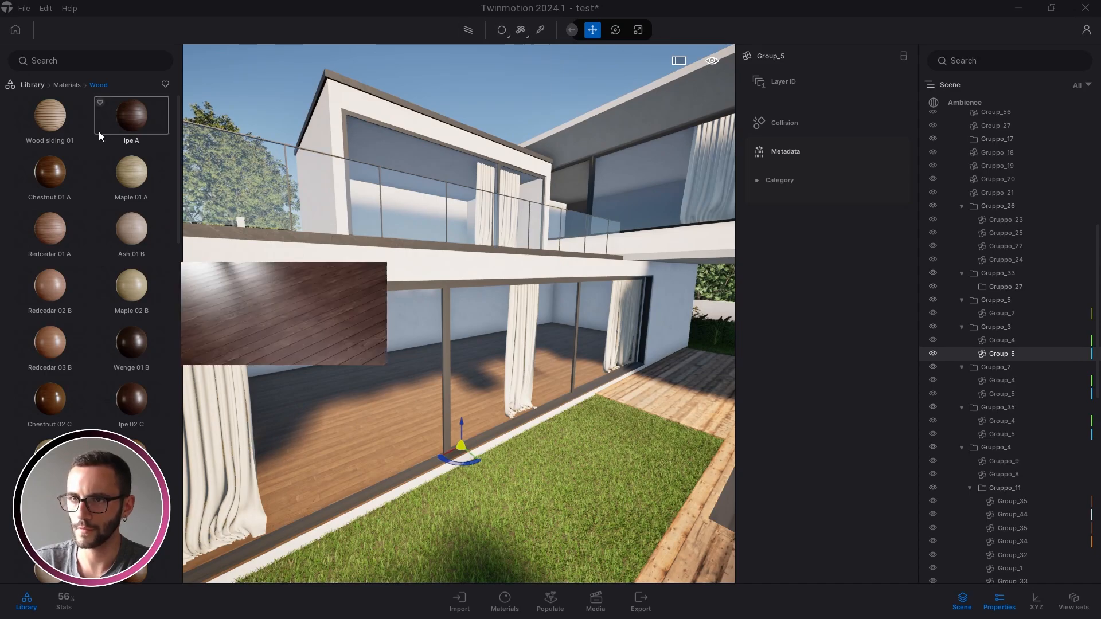
left_click_drag(352, 372, 146, 199)
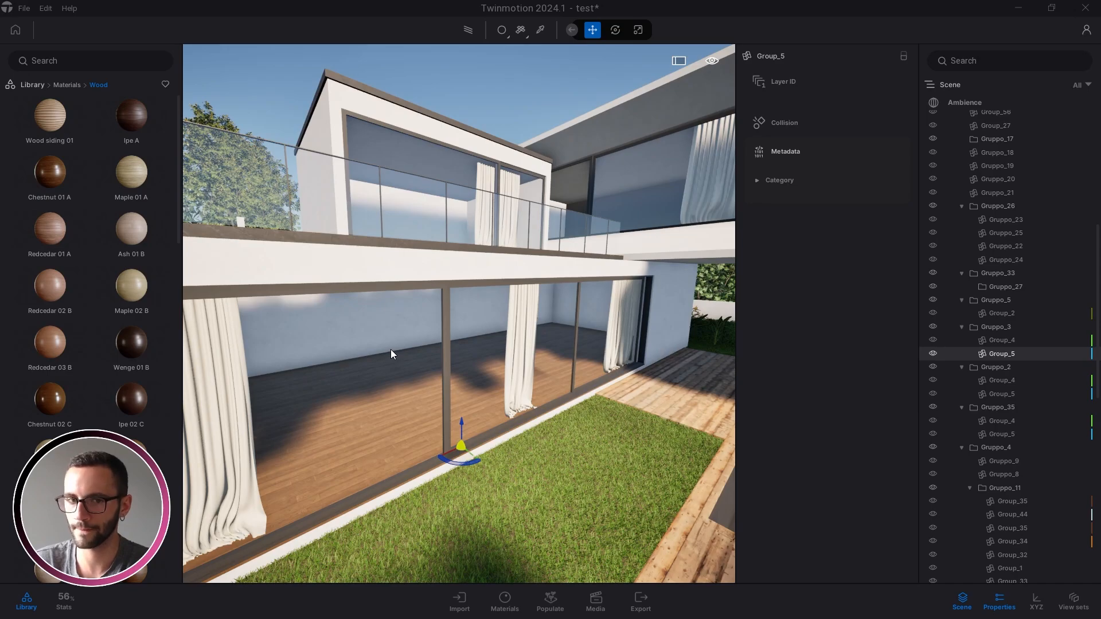
key("Escape")
Move the camera around the house to bring the deck, pergola and garden into view
right_click_drag(390, 349, 542, 379)
scroll(483, 376, "down", 2)
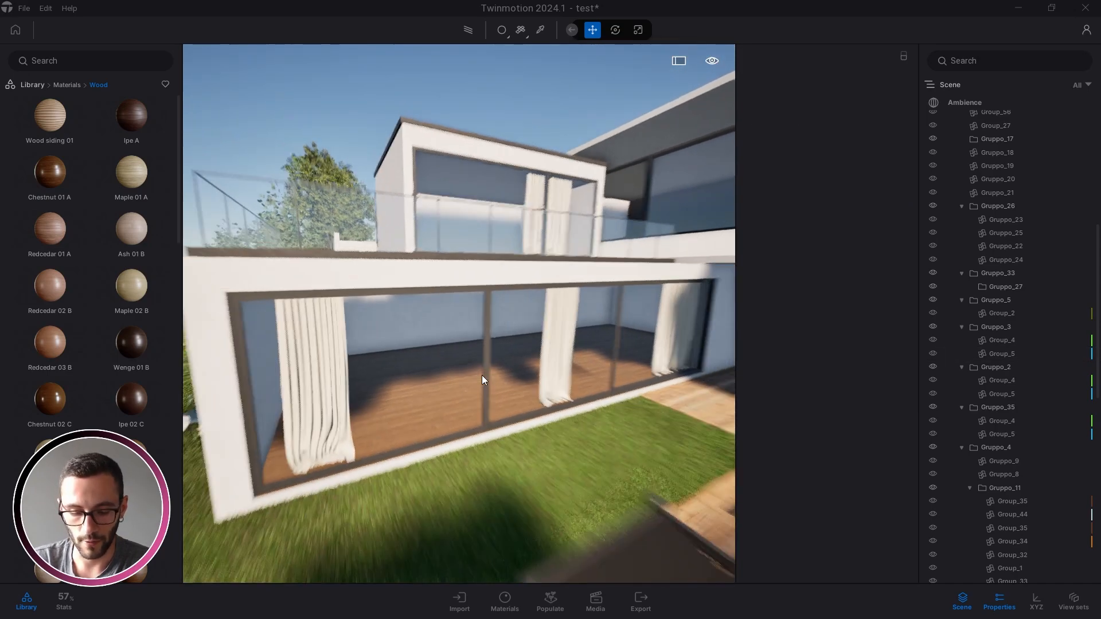
key("Caps_Lock")
key("Caps_Lock")
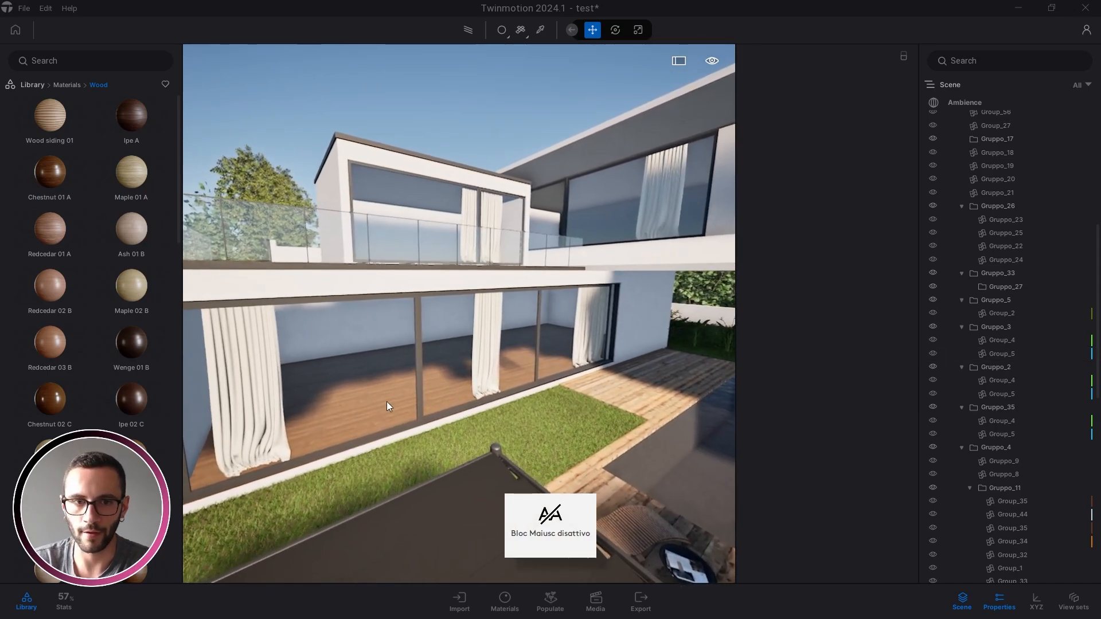
key("w")
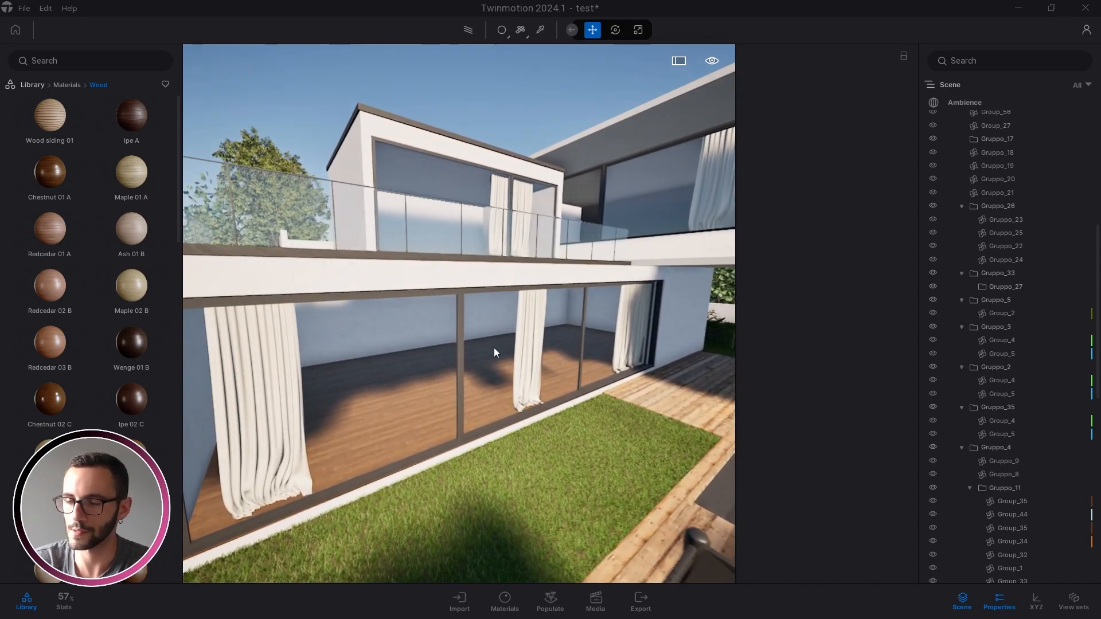
right_click_drag(494, 348, 363, 366)
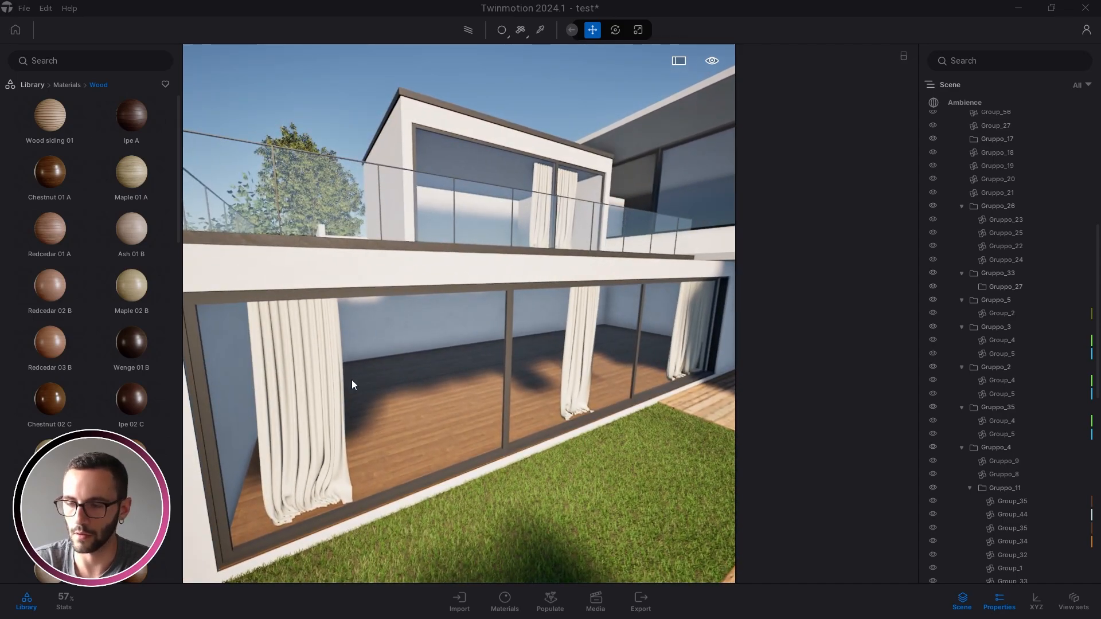
right_click_drag(495, 387, 536, 375)
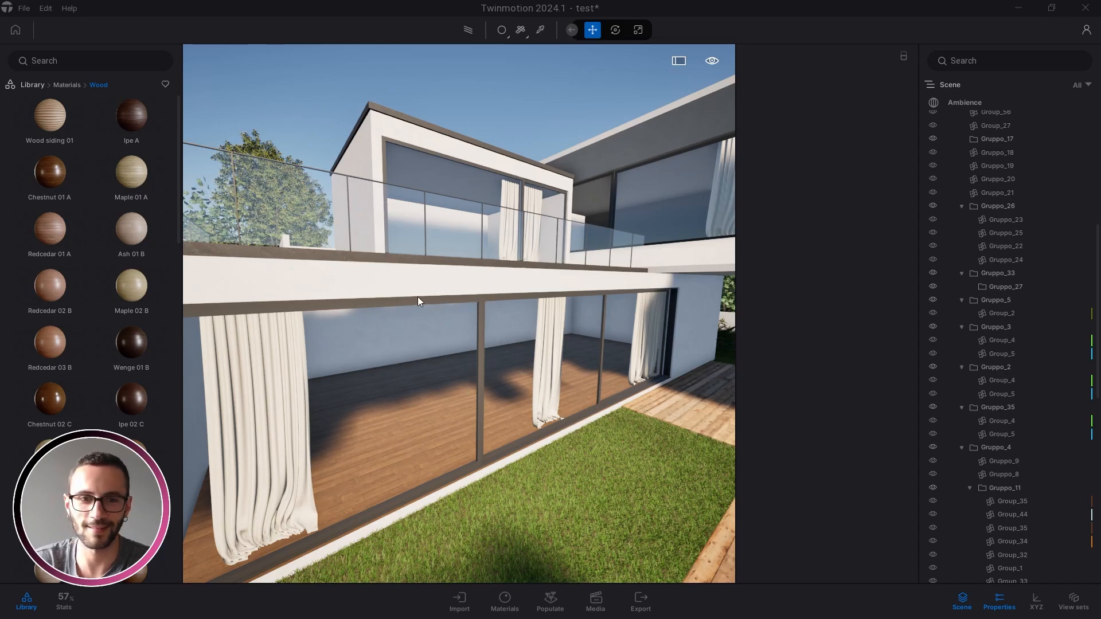
key("s")
key("a")
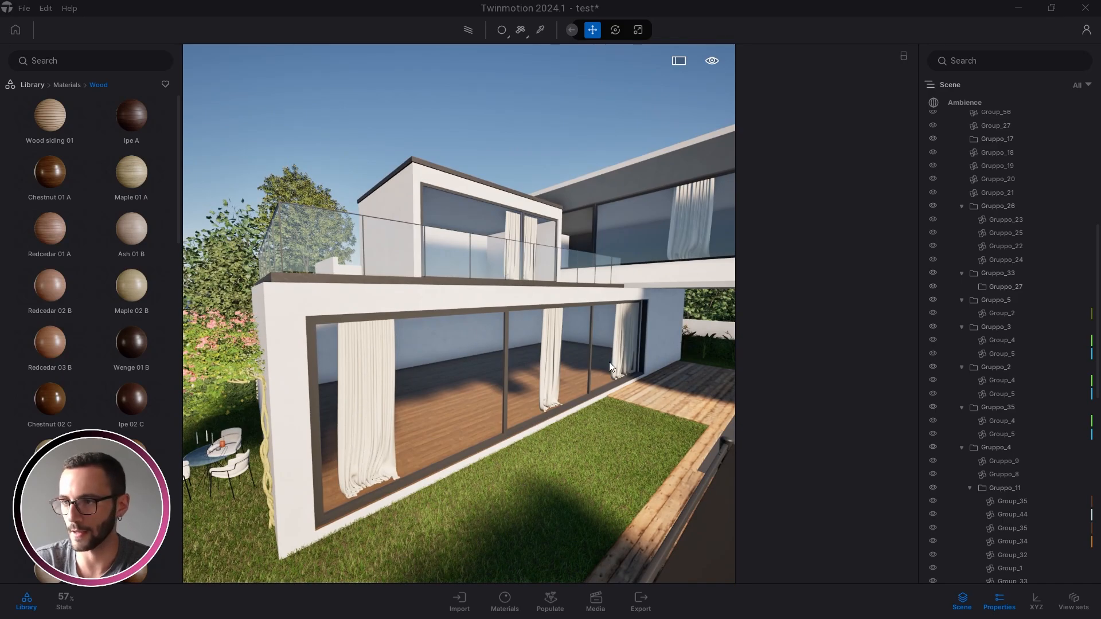
key("s")
right_click_drag(373, 424, 310, 423)
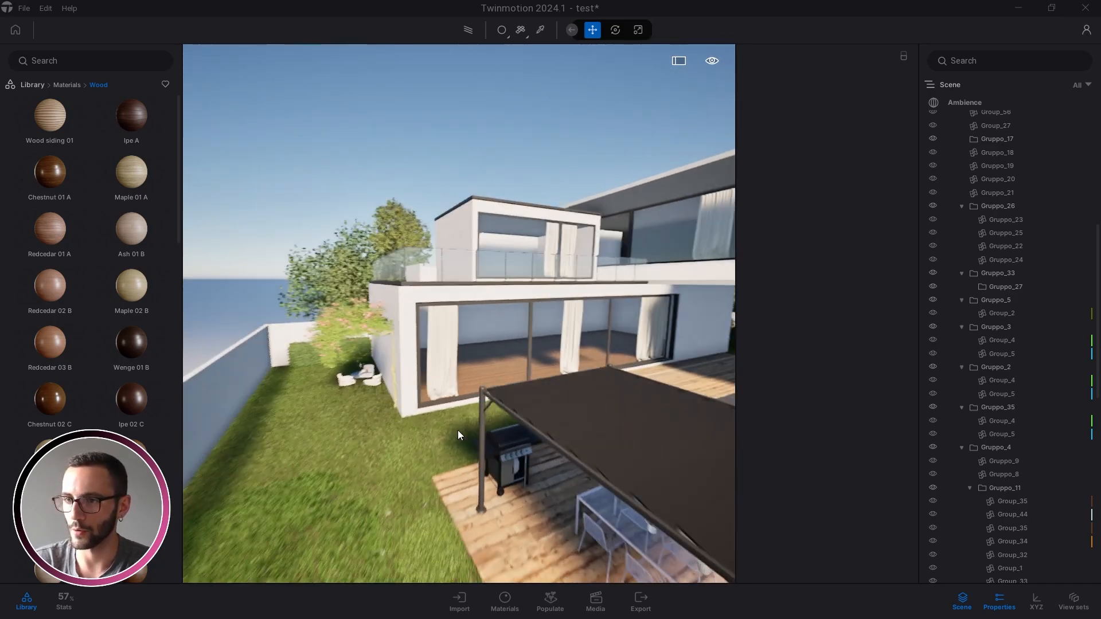
Place a Translator from Tools > Animators > Translators and make 2 copies of it
left_click(39, 84)
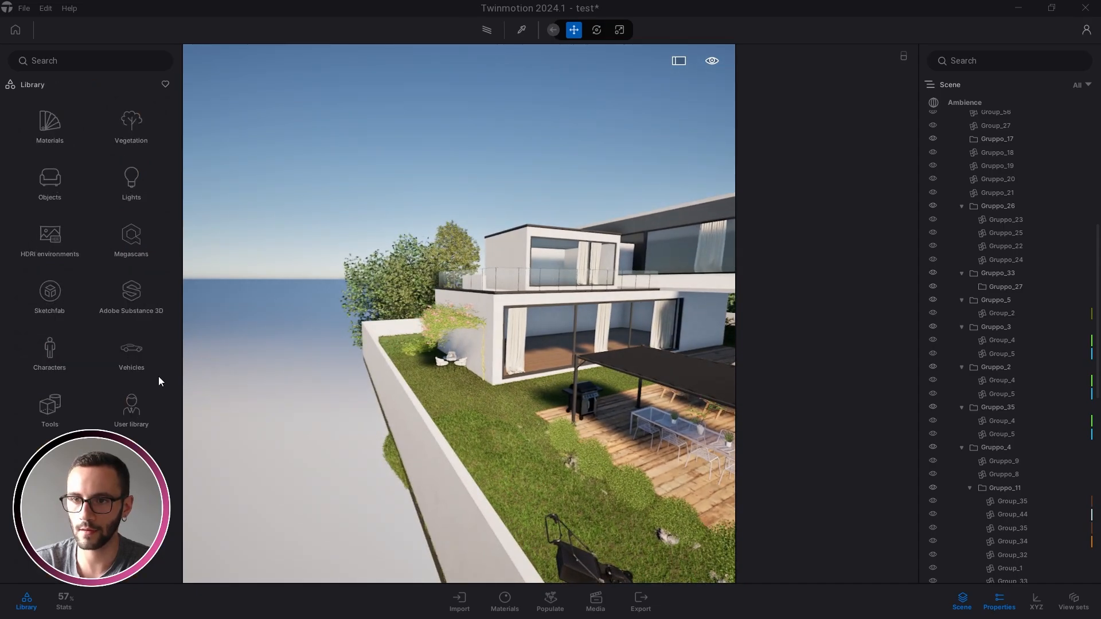
left_click(127, 411)
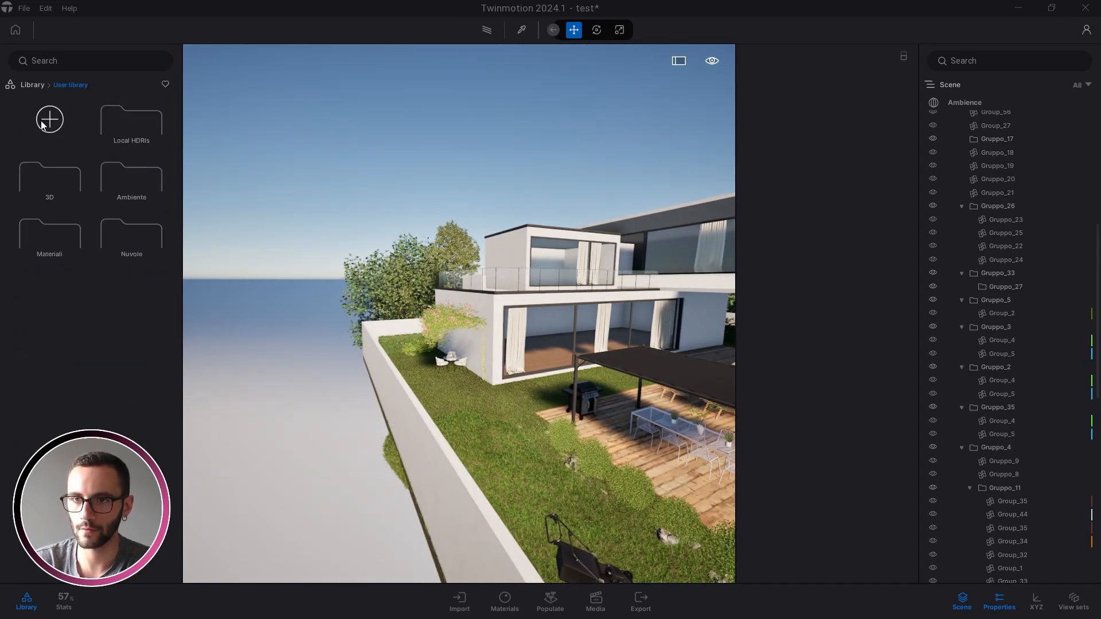
left_click(26, 86)
left_click(58, 416)
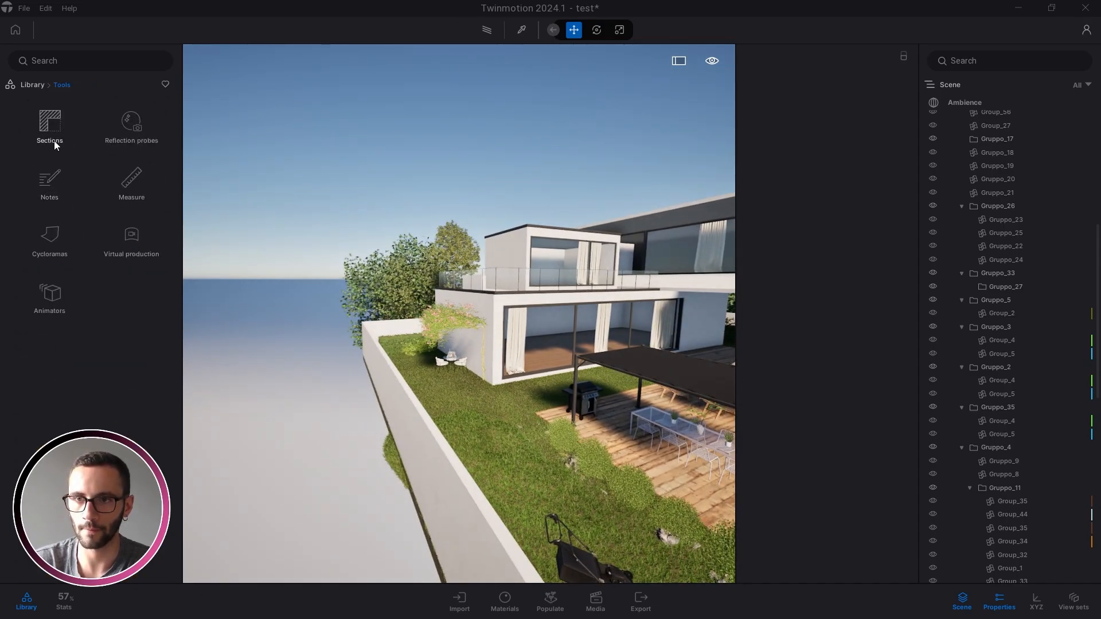
left_click(52, 292)
left_click(131, 123)
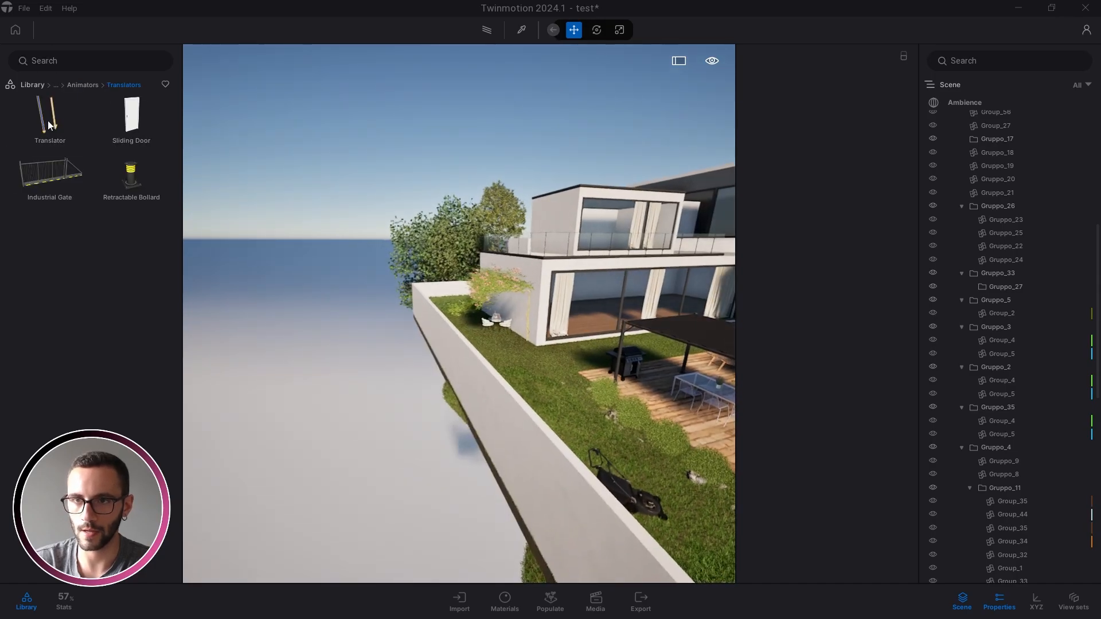
left_click_drag(388, 488, 387, 488)
left_click(29, 604)
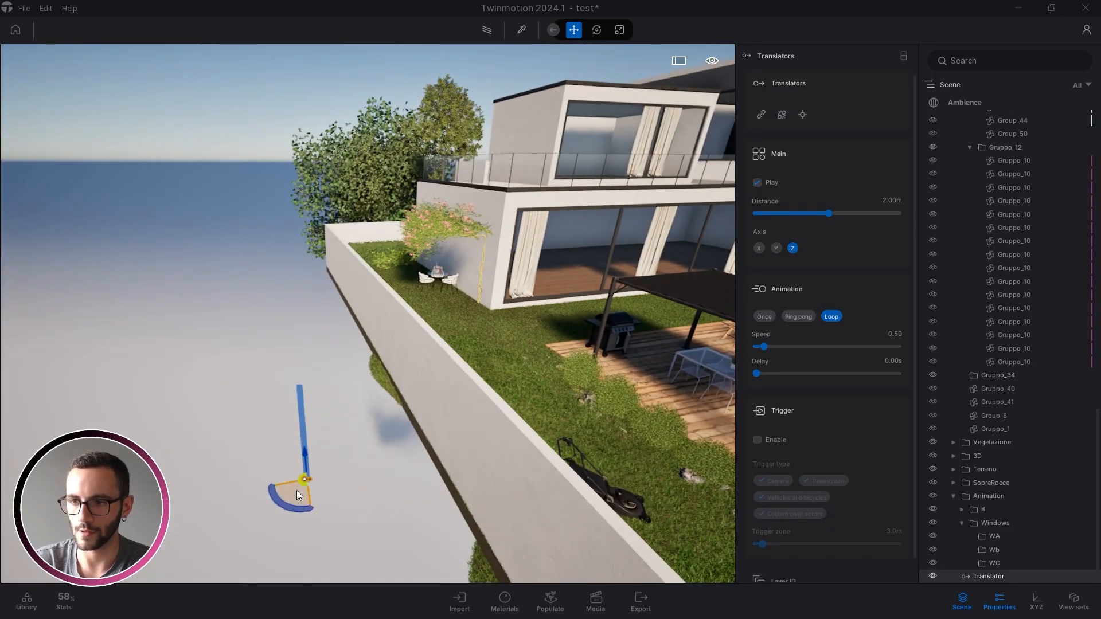
left_click_drag(297, 490, 252, 459, "alt")
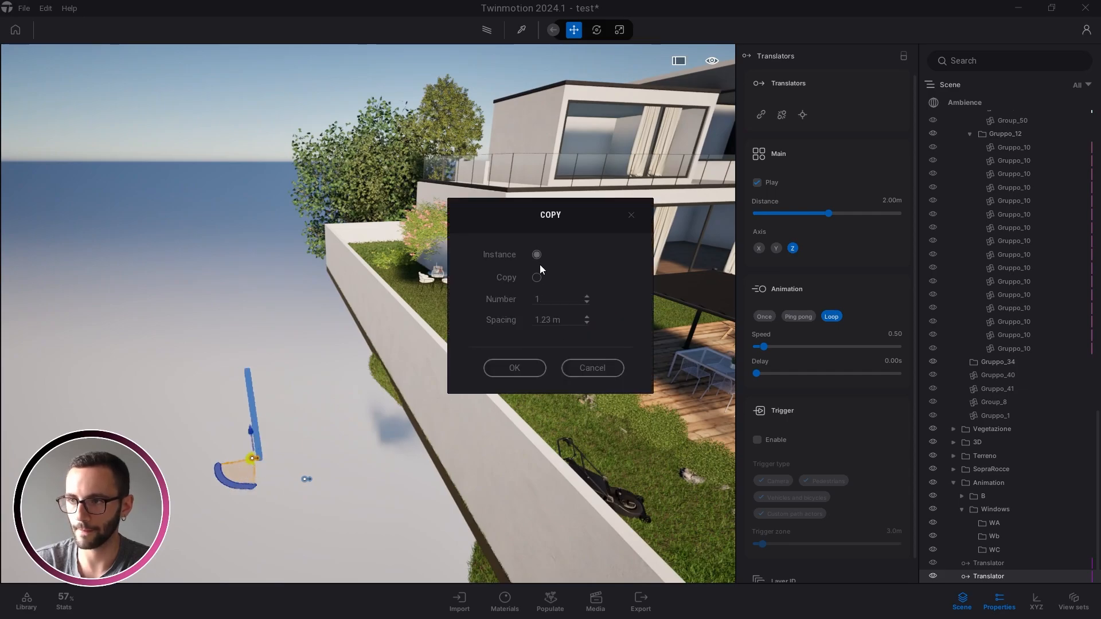
type("2")
left_click(517, 367)
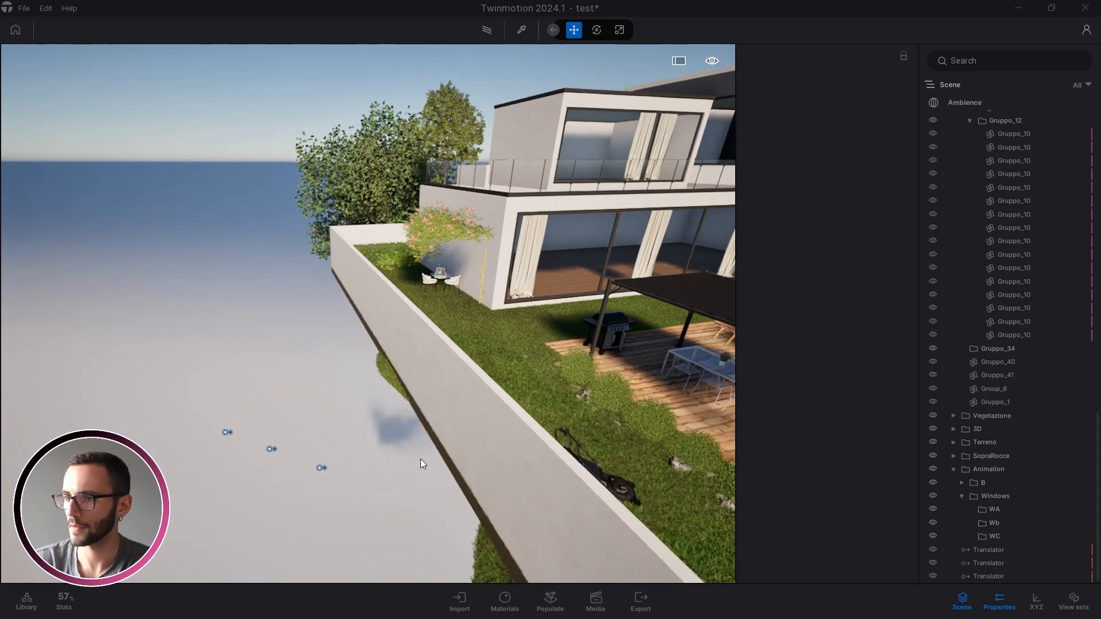
Link the first translator to the lower-left window frame and set it to play Once
left_click(325, 466)
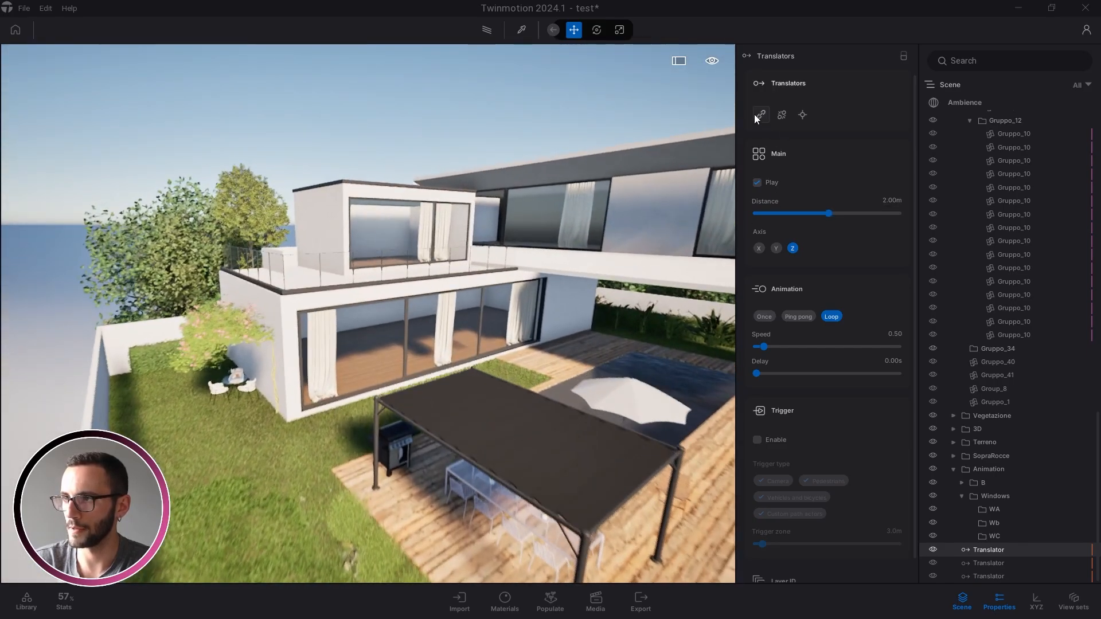
left_click(758, 115)
key("w")
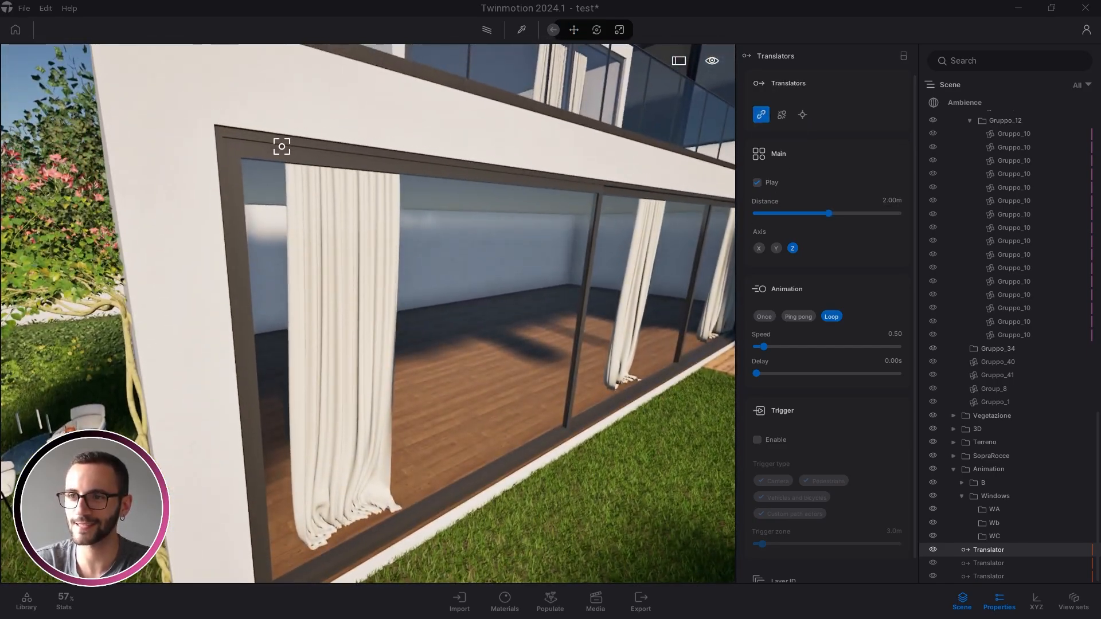
left_click(280, 145)
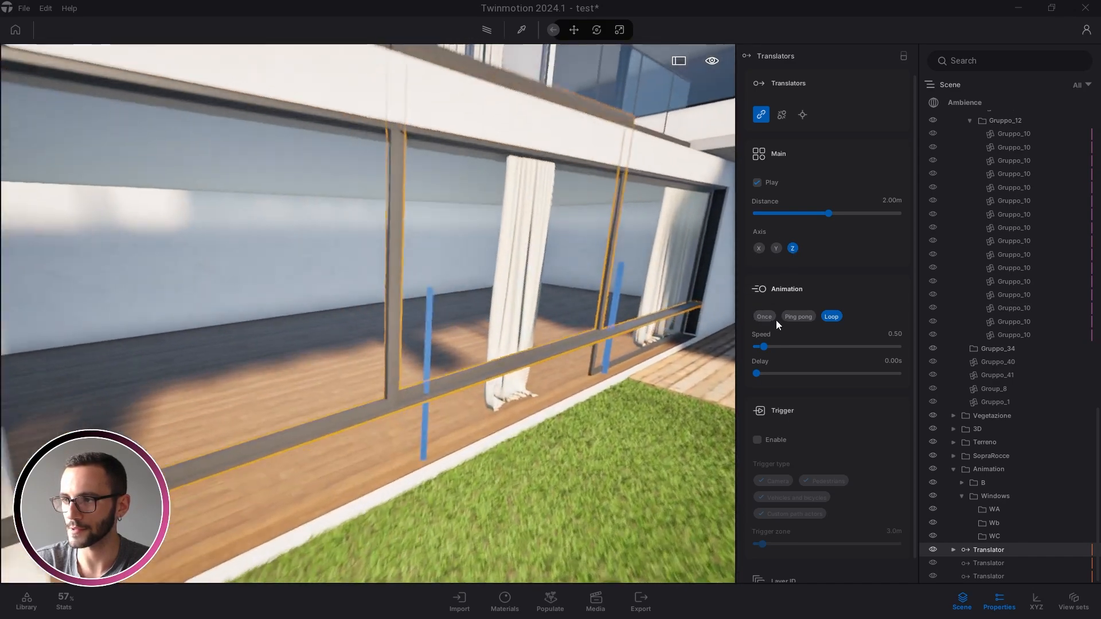
left_click(764, 317)
key("d")
right_click_drag(623, 387, 626, 413)
key("w")
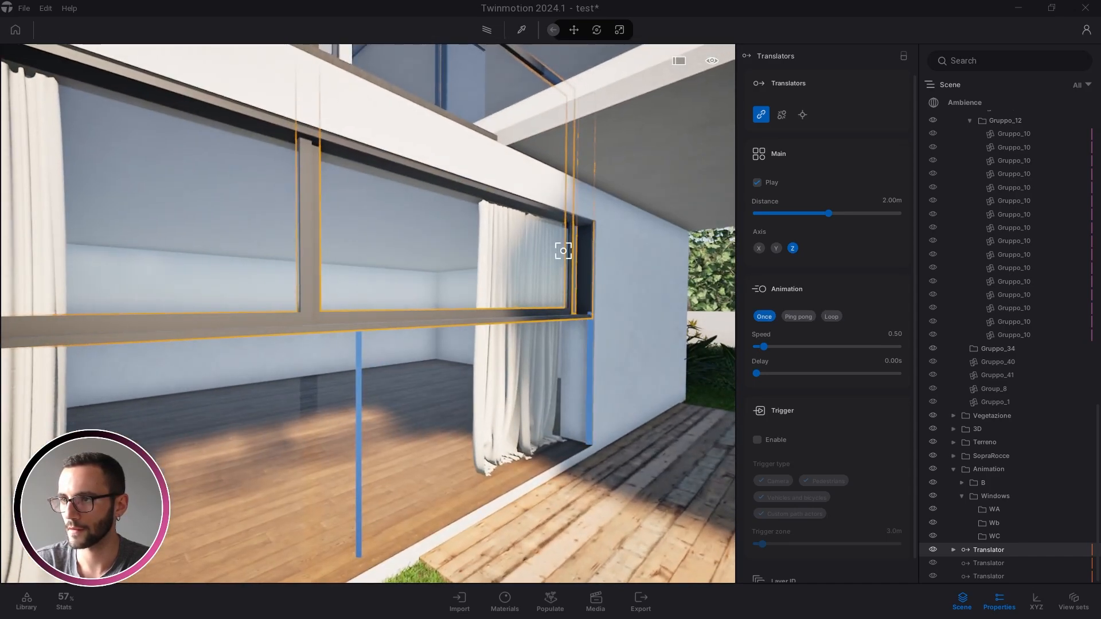
key("a")
right_click_drag(538, 211, 366, 214)
key("w")
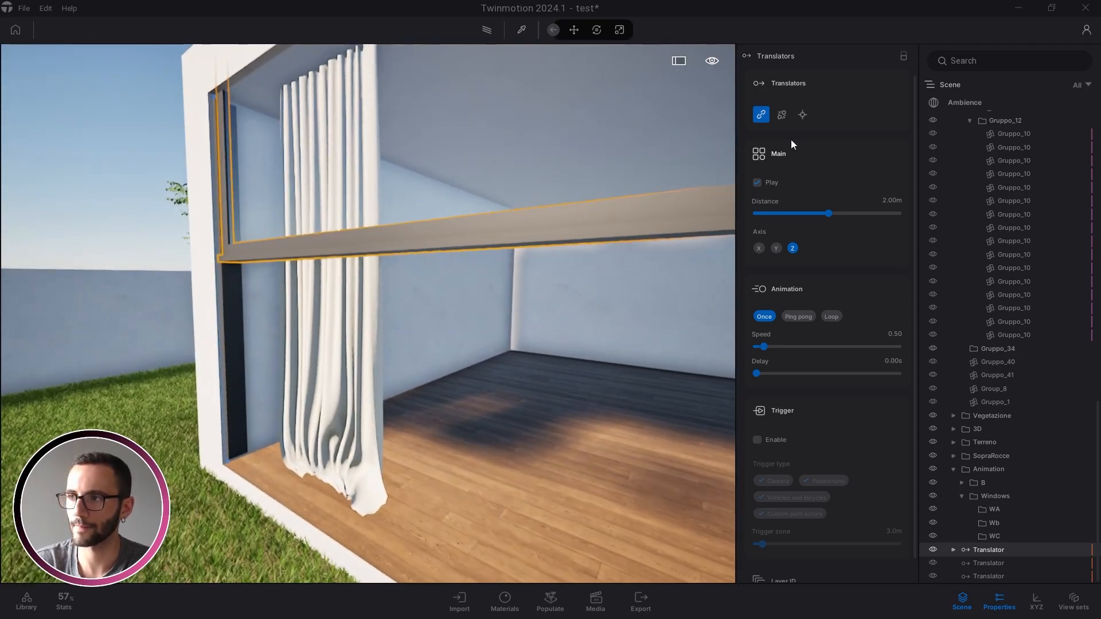
key("a")
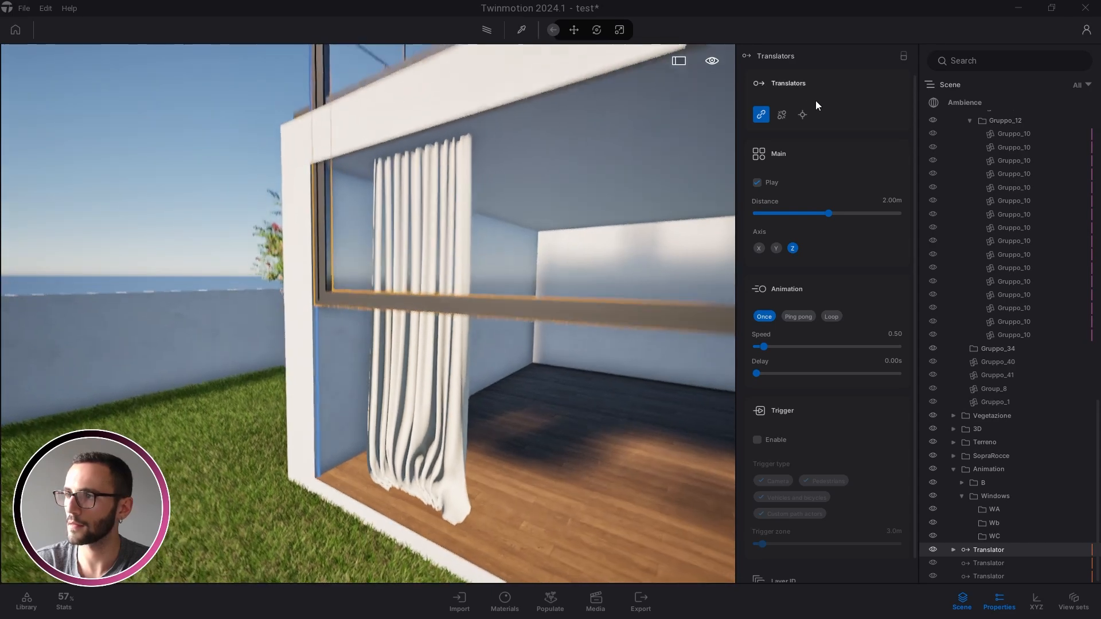
left_click(782, 114)
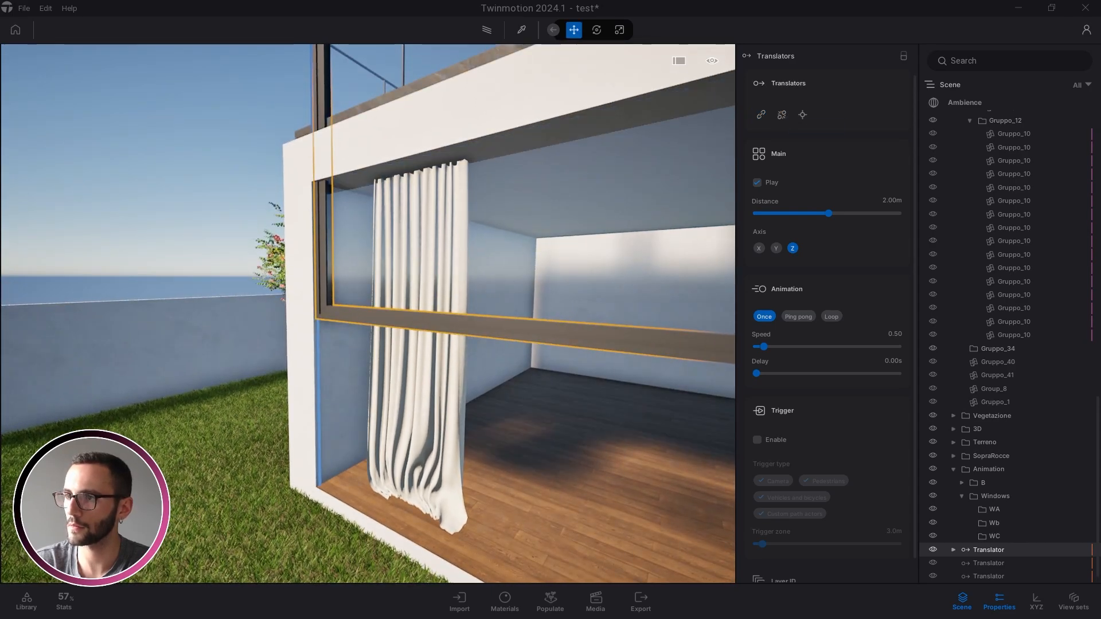
right_click_drag(367, 312, 487, 256)
key("s")
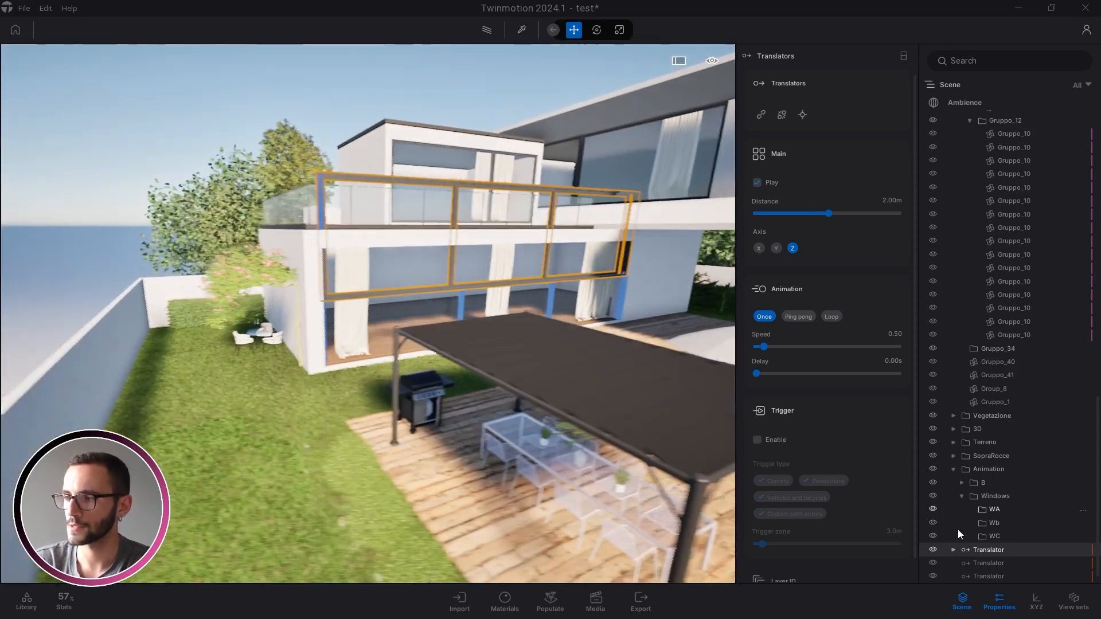
Link the second translator to the ground-floor window post and glass panes
double_click(989, 563)
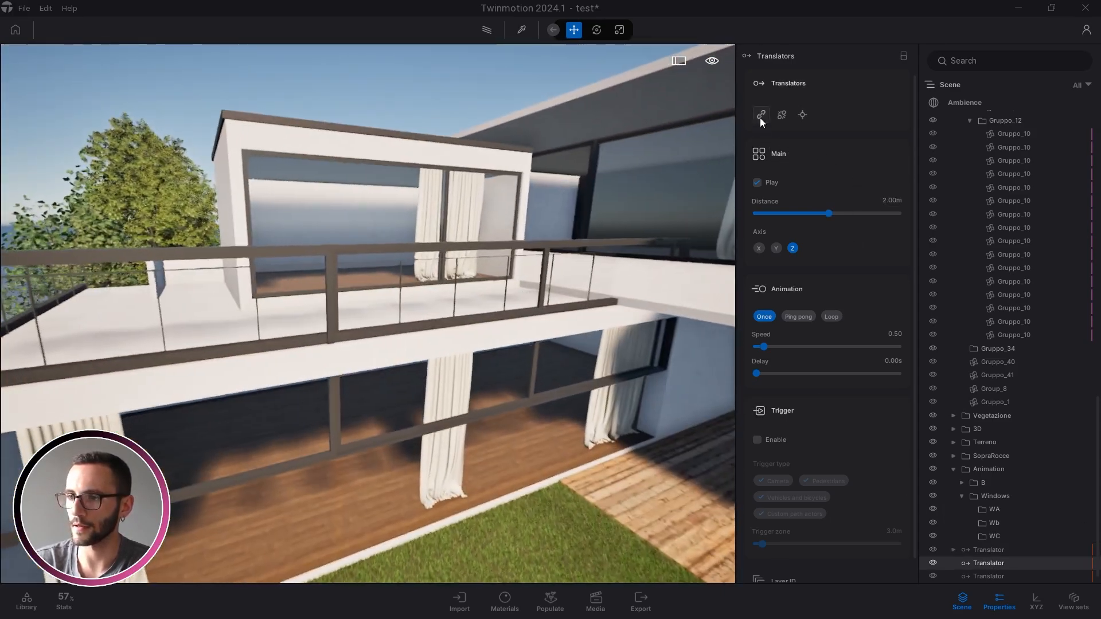
left_click(760, 116)
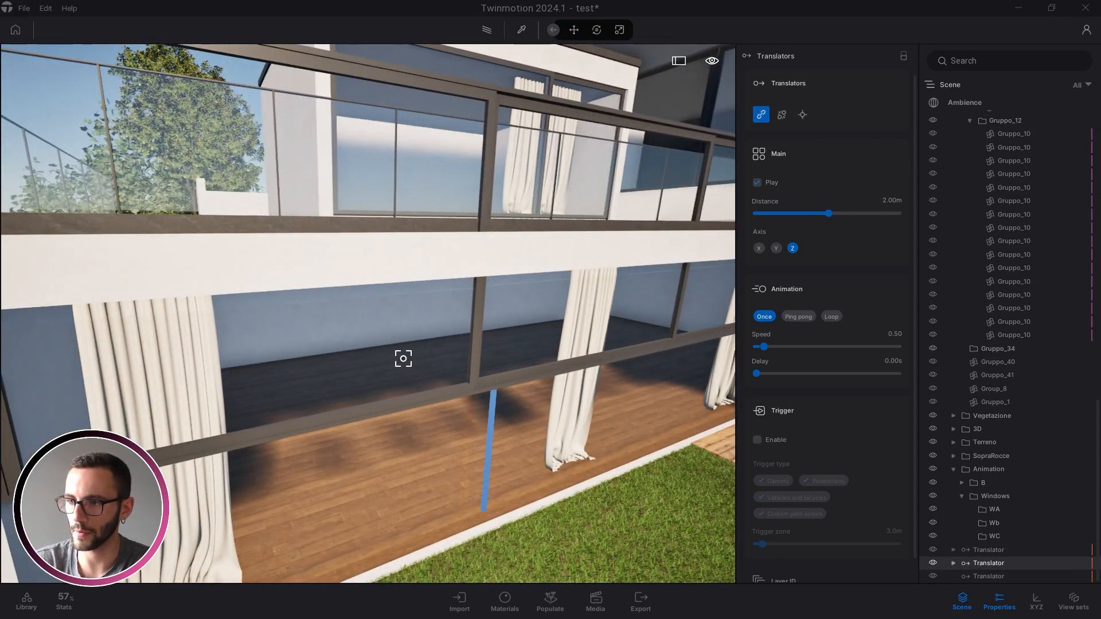
right_click_drag(407, 385, 408, 327)
key("q")
key("e")
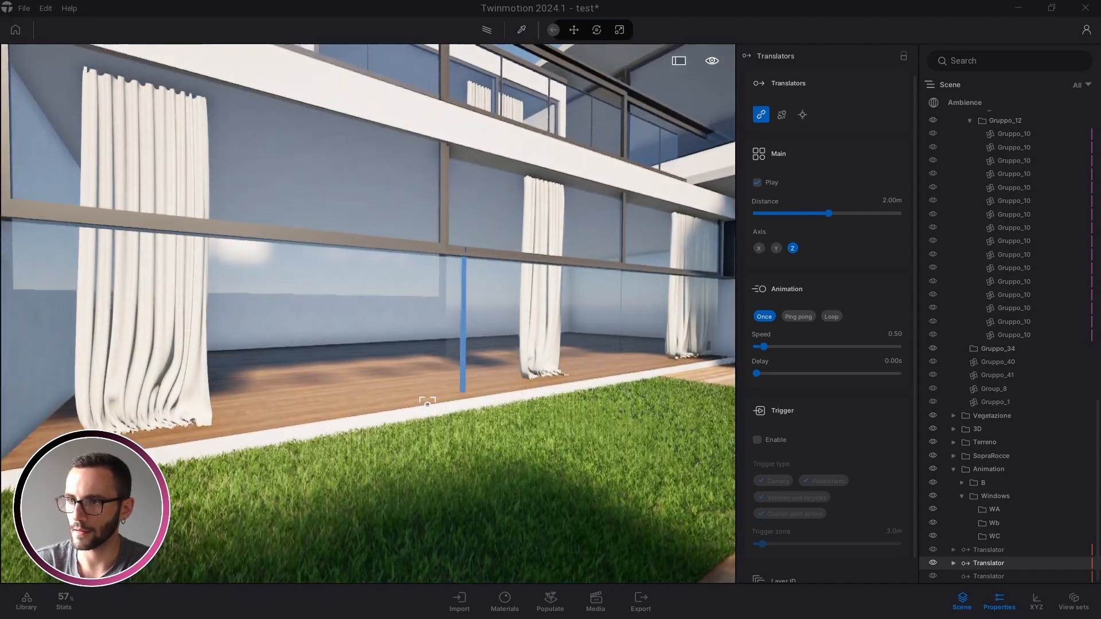
key("w")
key("d")
left_click(458, 311)
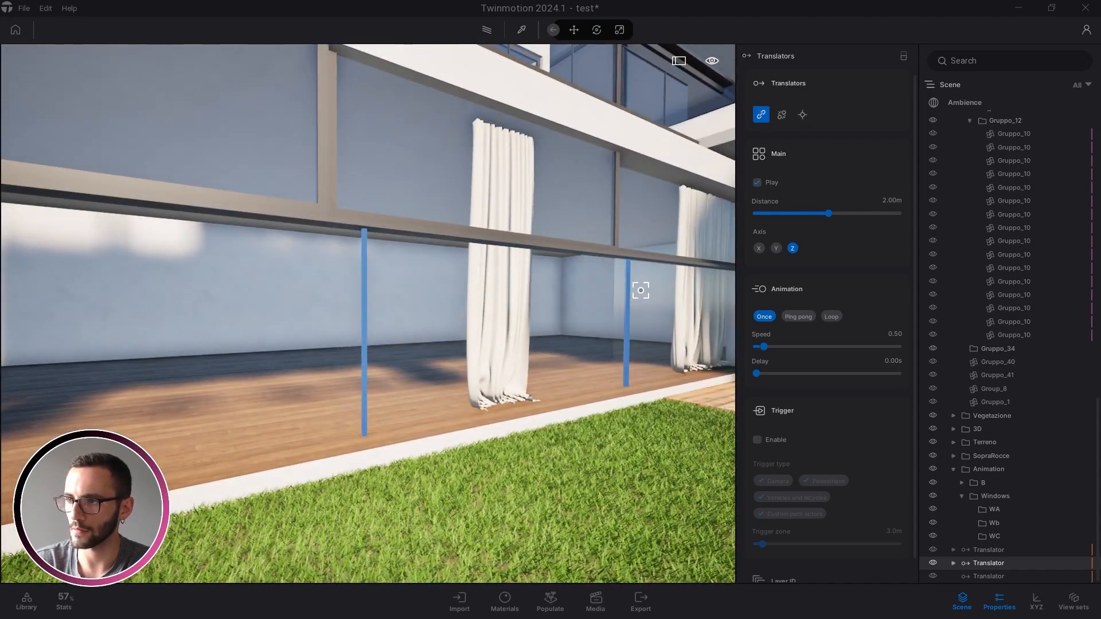
left_click(641, 297)
key("s")
right_click_drag(635, 300, 606, 334)
key("e")
key("Escape")
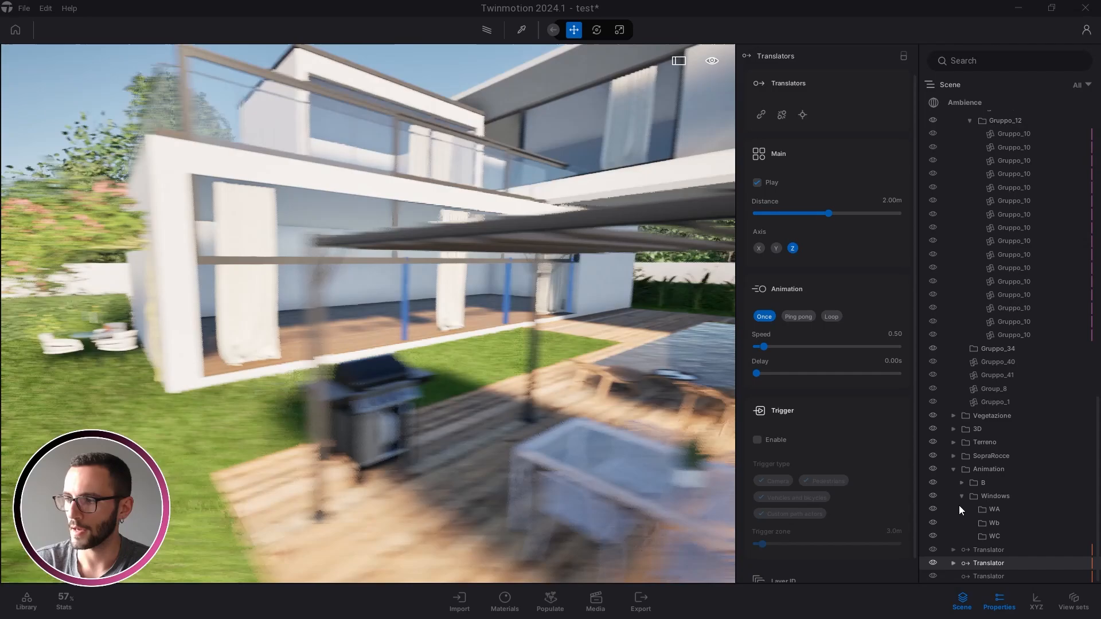
Link the third translator to the middle and right curtain pieces, then pull back to the whole villa
double_click(979, 576)
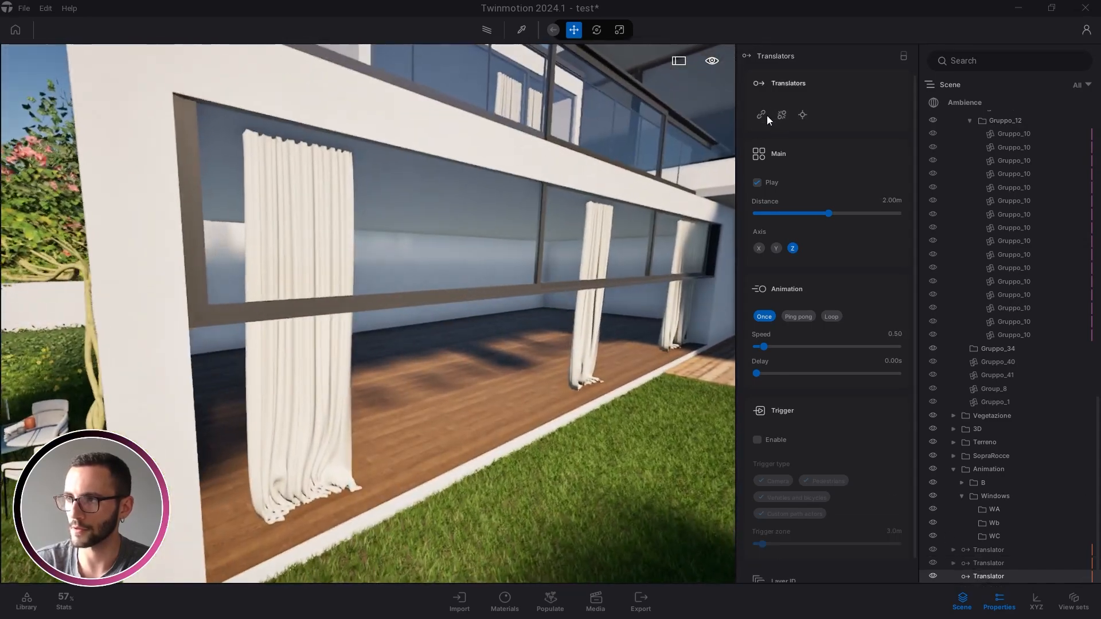
left_click(761, 115)
key("d")
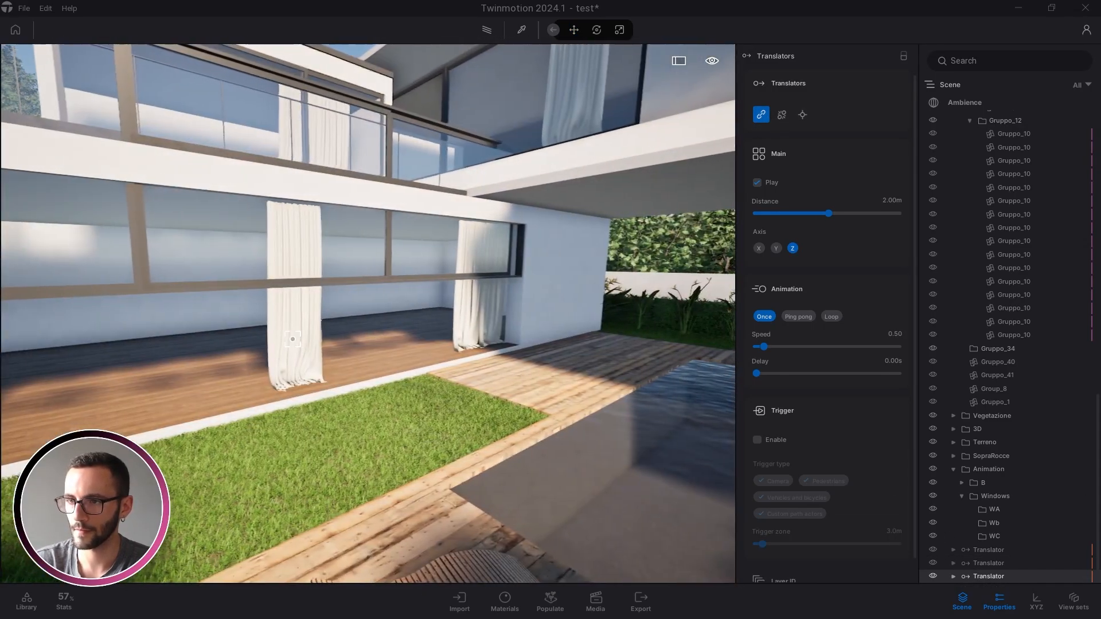
left_click(295, 333)
left_click(476, 316)
left_click(485, 317)
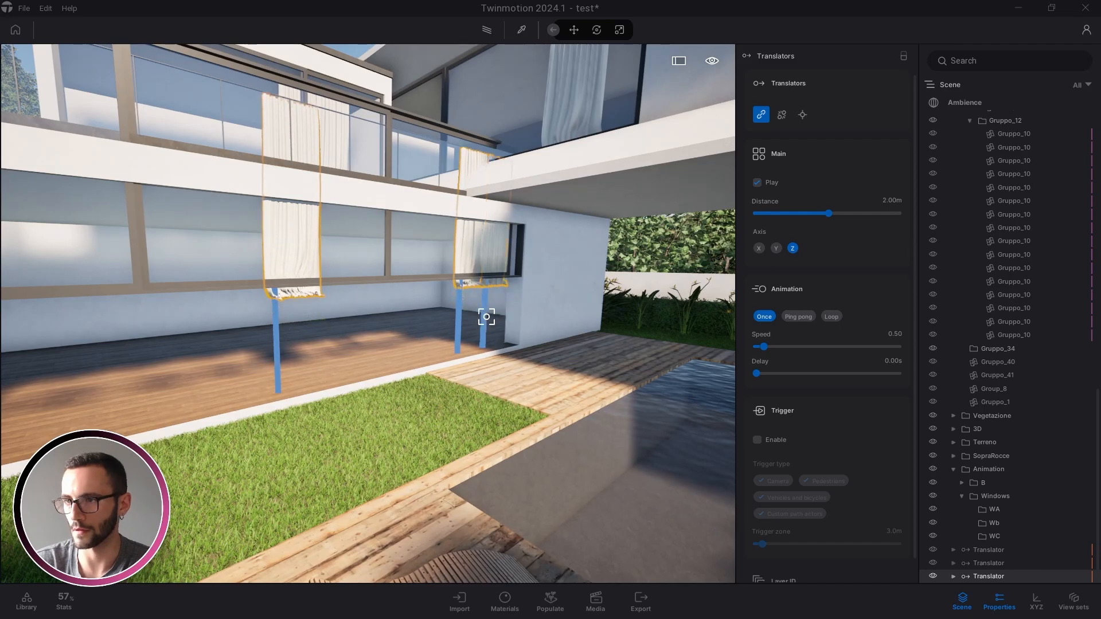
key("Escape")
key("s")
key("e")
key("s")
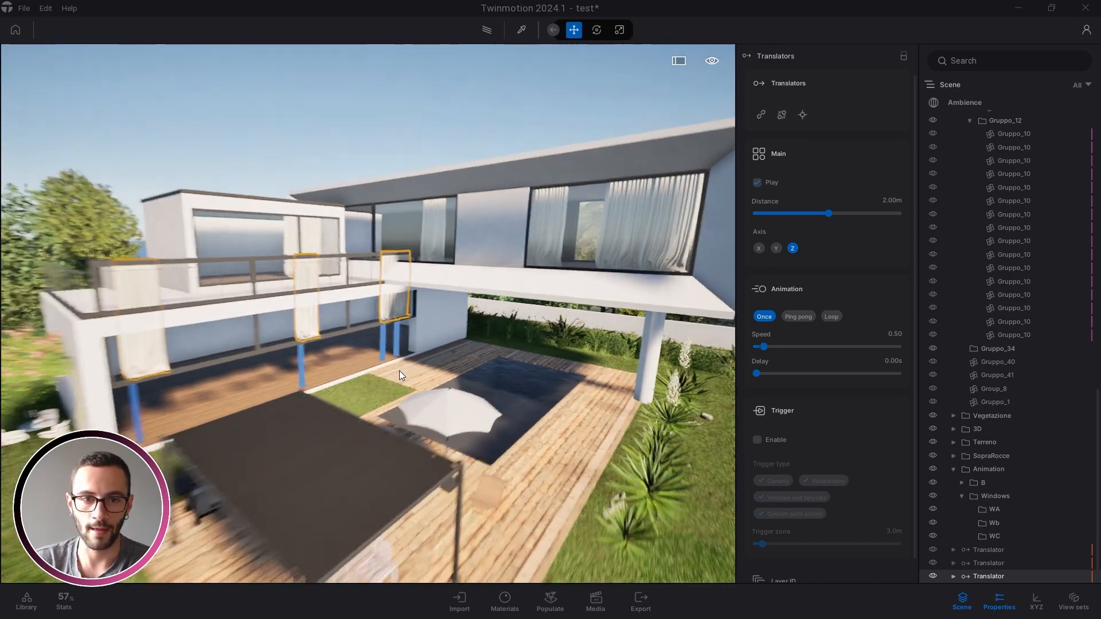
key("a")
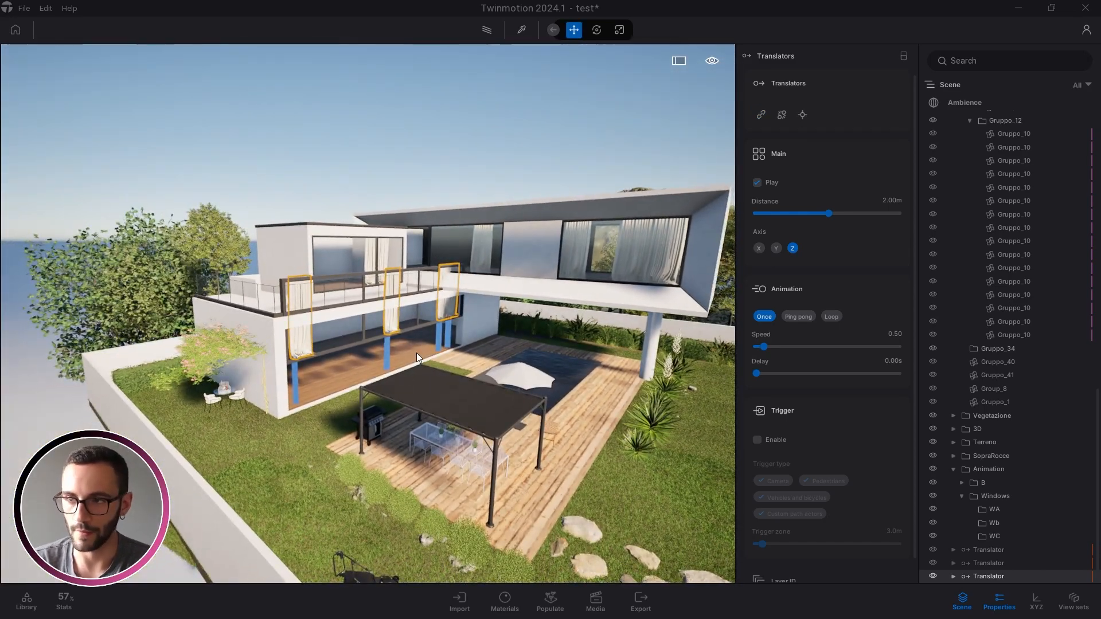
Look through the BC translators, then collapse the B and Windows animation folders
left_click(962, 482)
left_click(970, 523)
scroll(1006, 505, "down", 2)
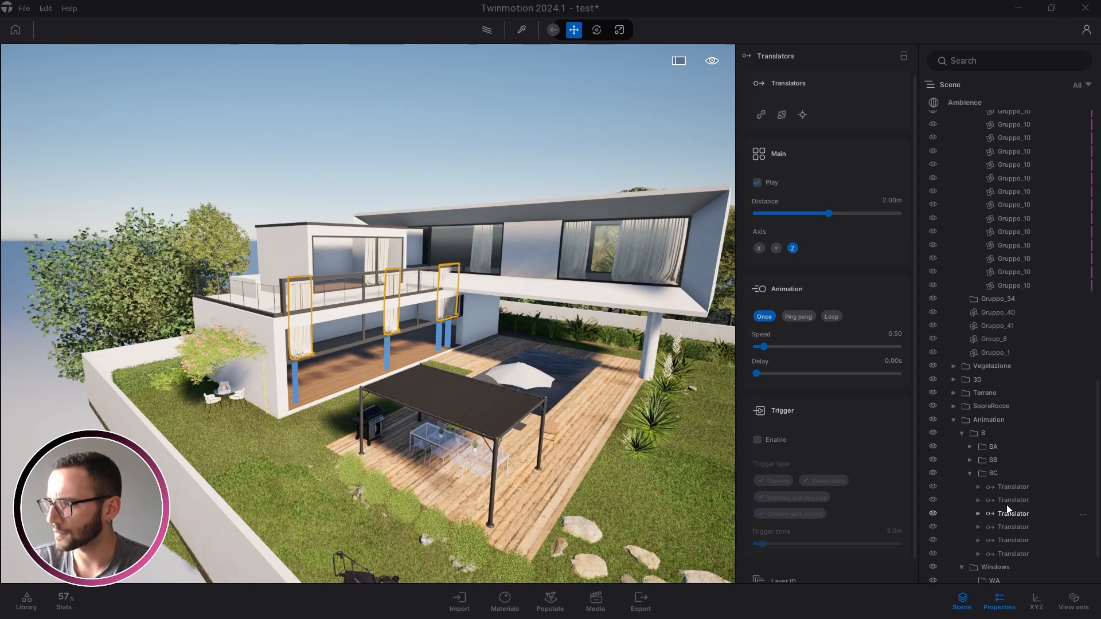
left_click(1011, 490)
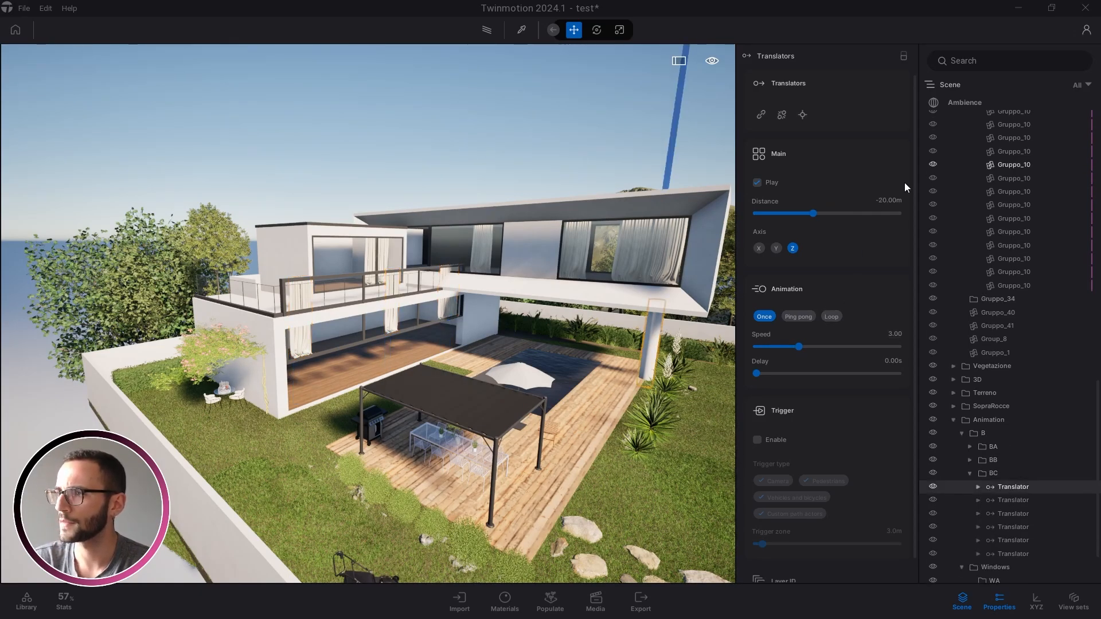
left_click(970, 471)
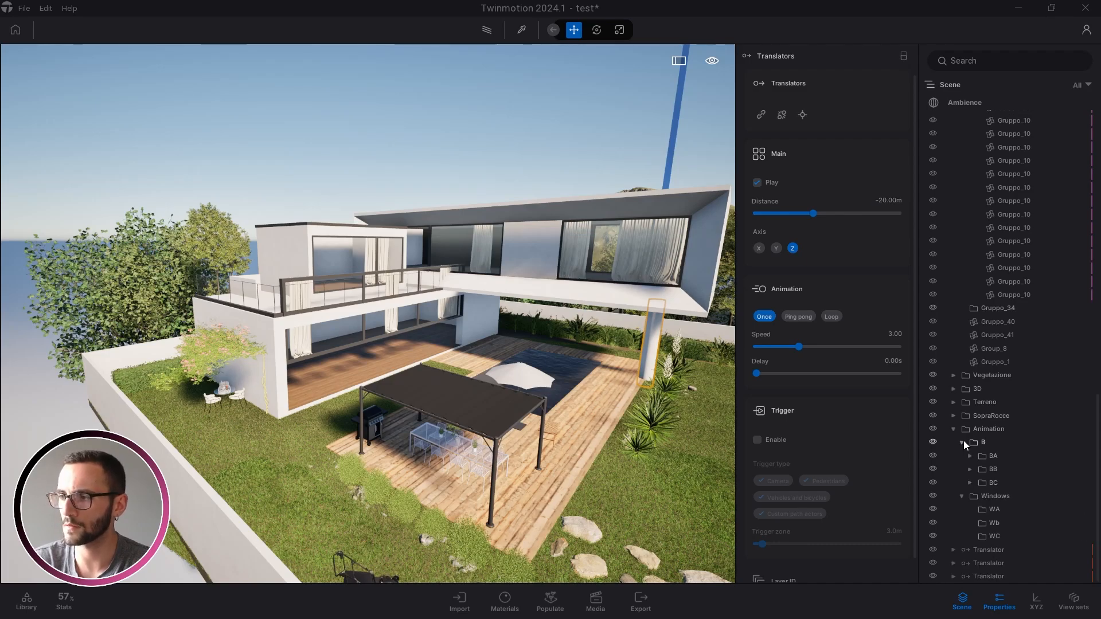
left_click(963, 440)
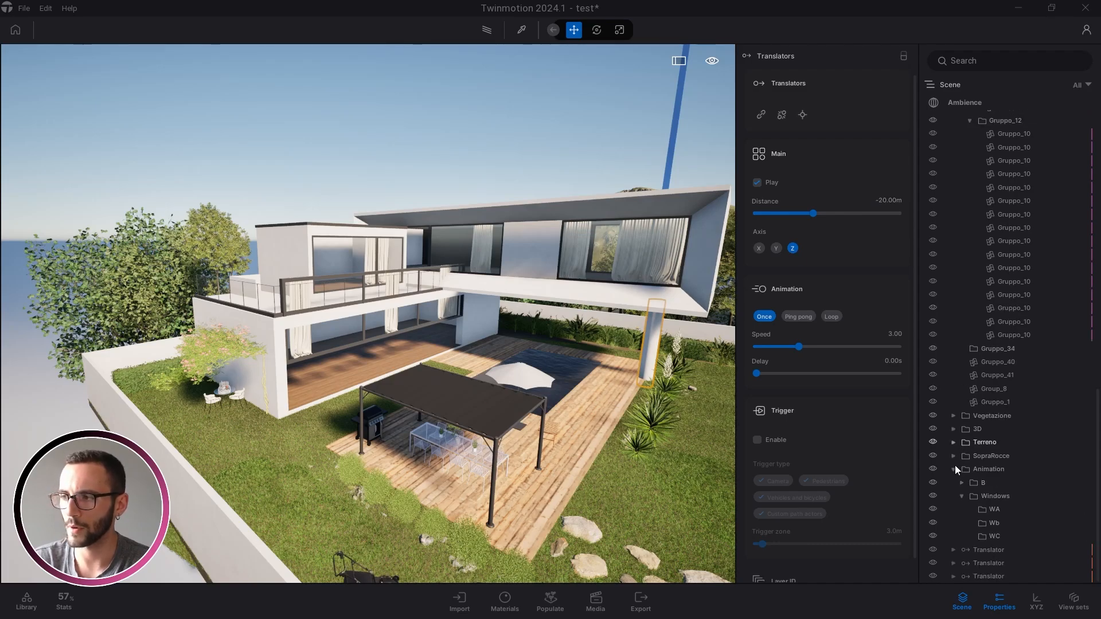
left_click(962, 501)
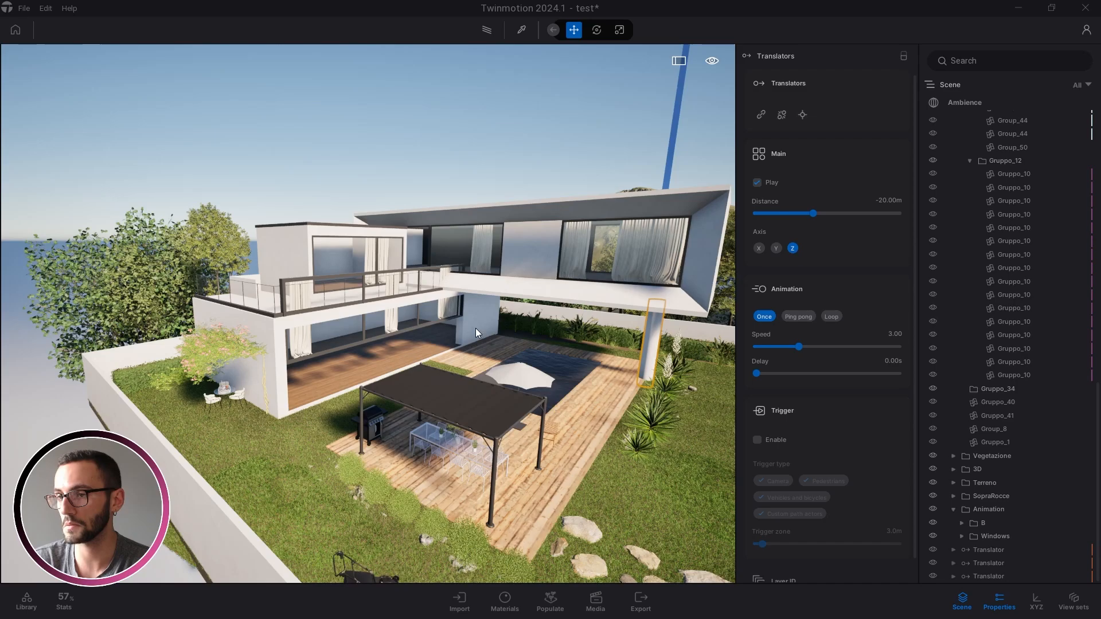
Orbit the view around the villa toward the hot tub and garden
right_click_drag(240, 294, 413, 304)
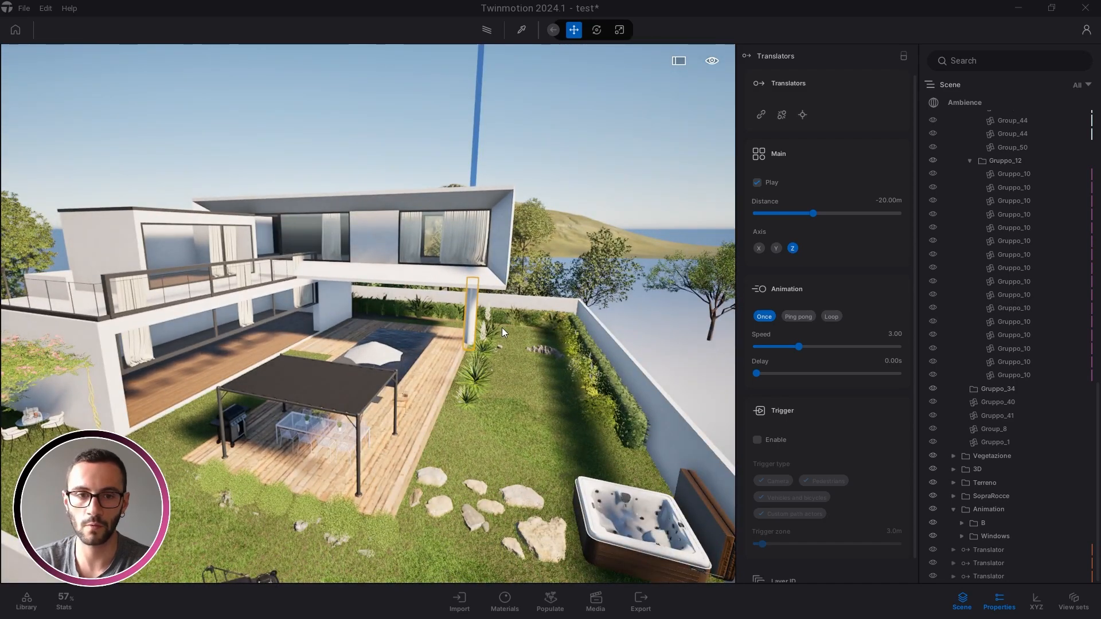
right_click_drag(281, 306, 278, 47)
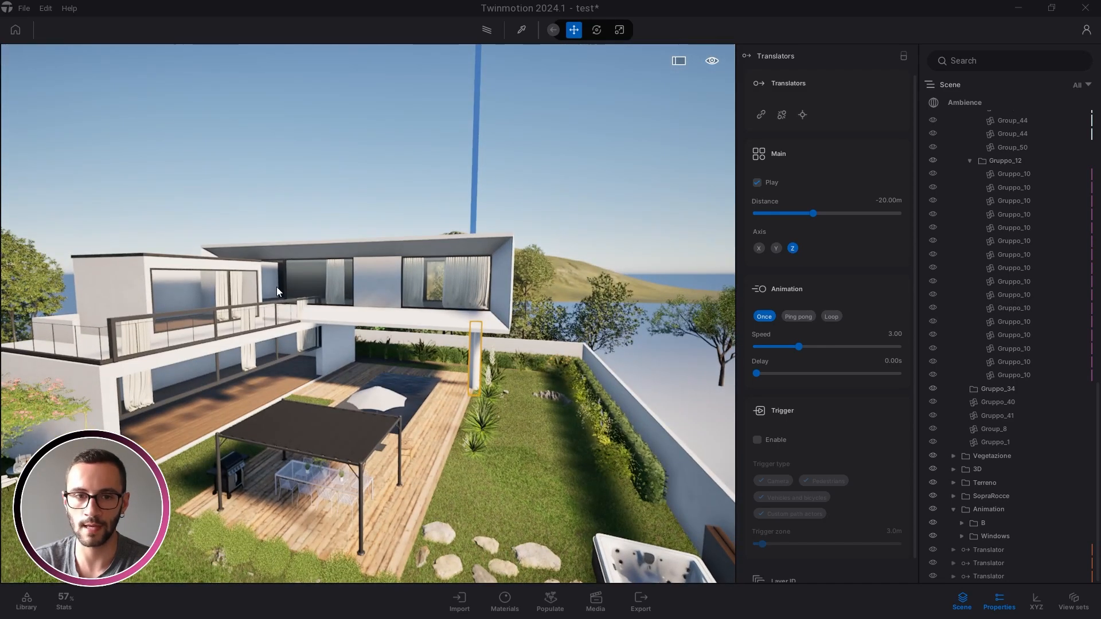
right_click_drag(276, 287, 275, 300)
right_click_drag(645, 403, 598, 413)
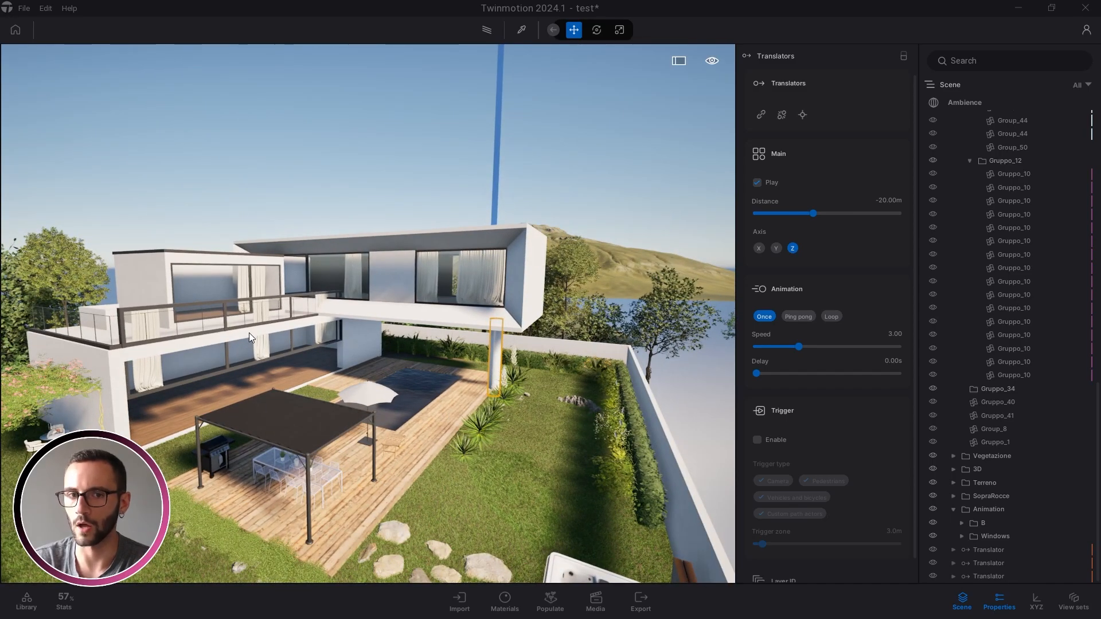
right_click_drag(559, 457, 425, 430)
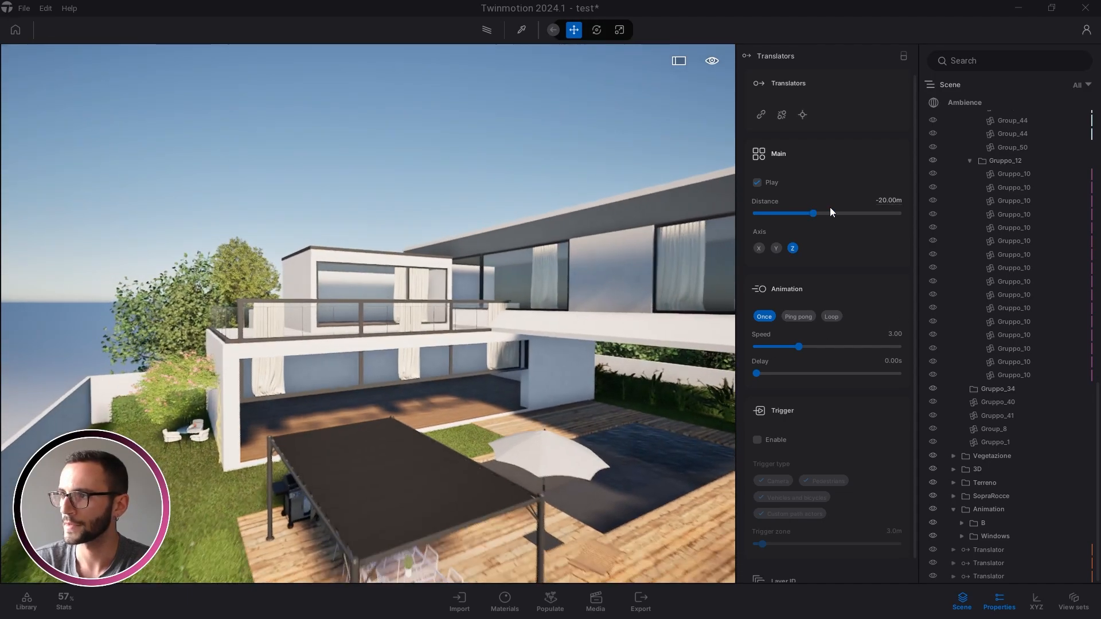
Set the balcony railing translator's travel distance to -25 m
left_click(991, 549)
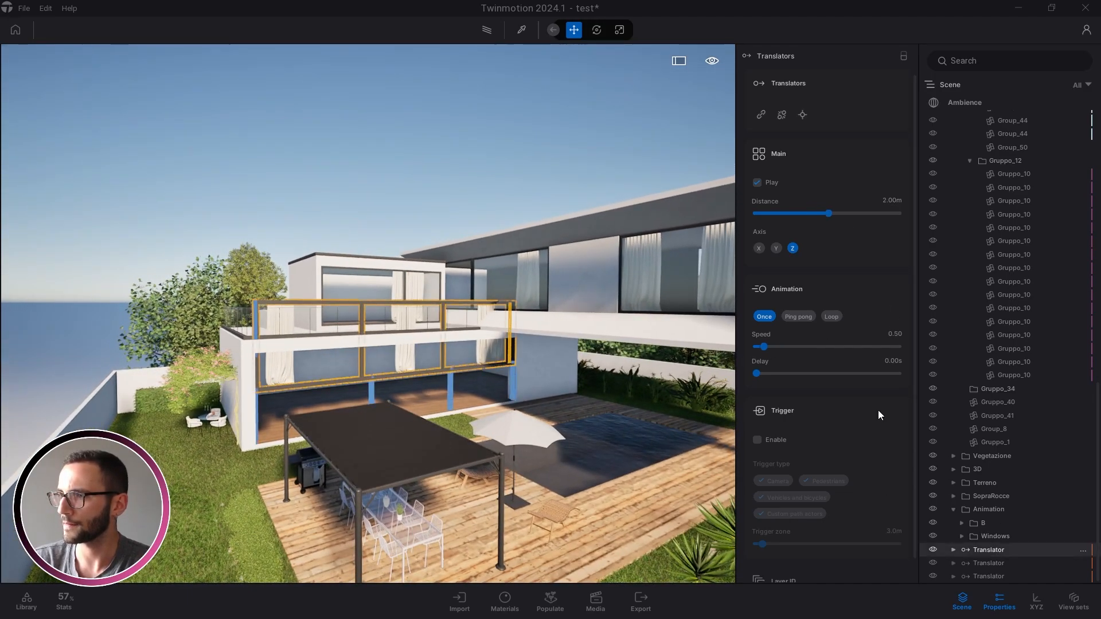
middle_click_drag(399, 388, 410, 366, "shift")
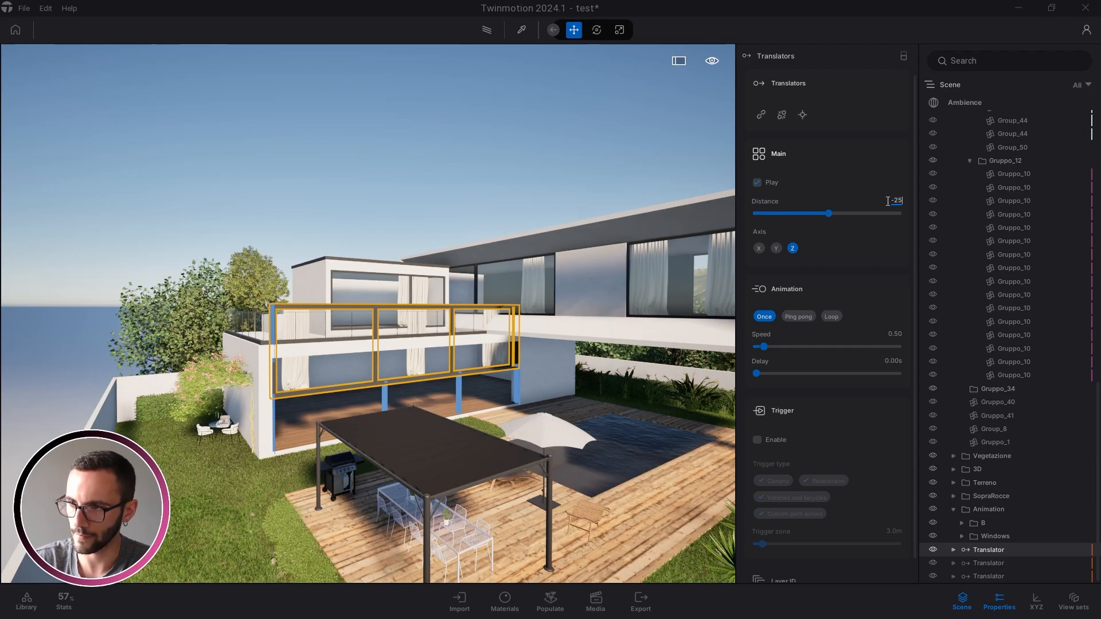
key("Return")
right_click_drag(511, 366, 476, 382)
Clear the translator selection and open the first window translator's settings
key("s")
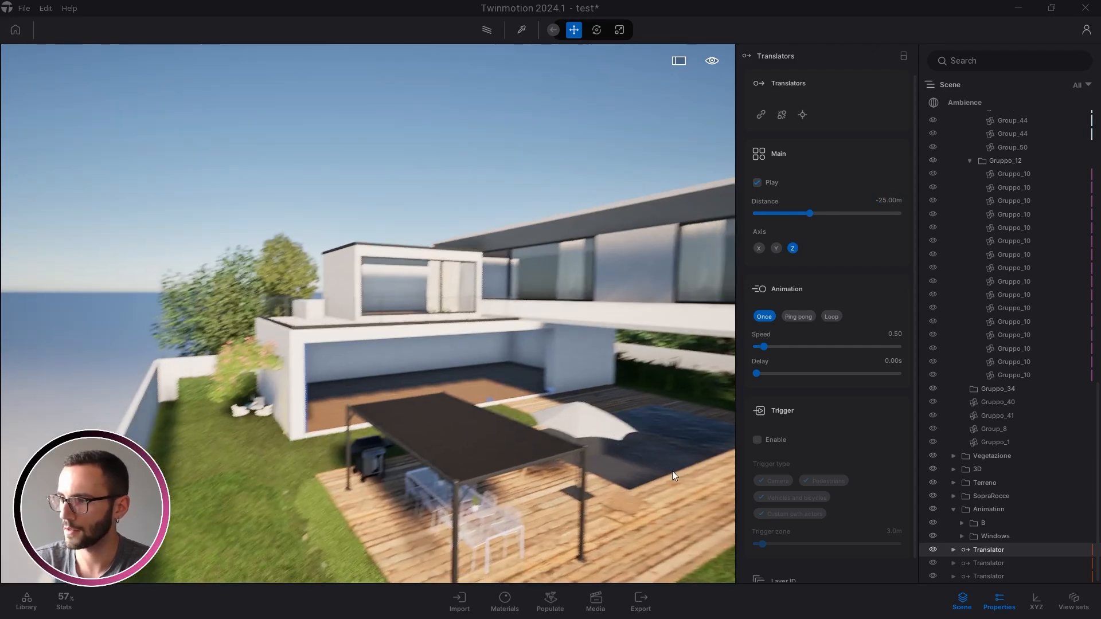
left_click(972, 576, "shift")
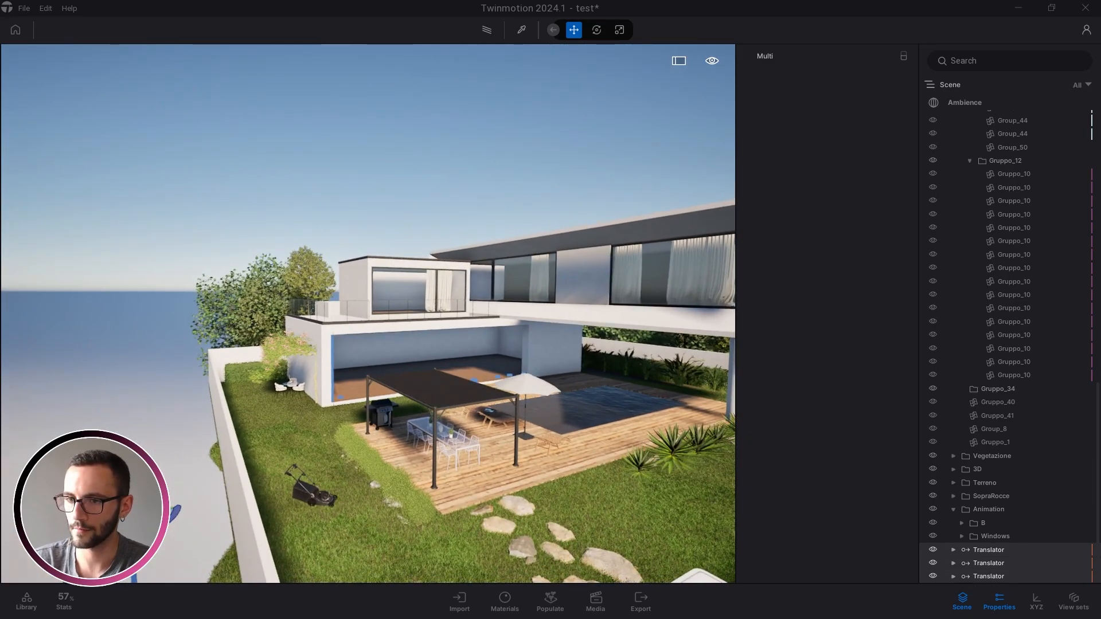
key("ctrl+z")
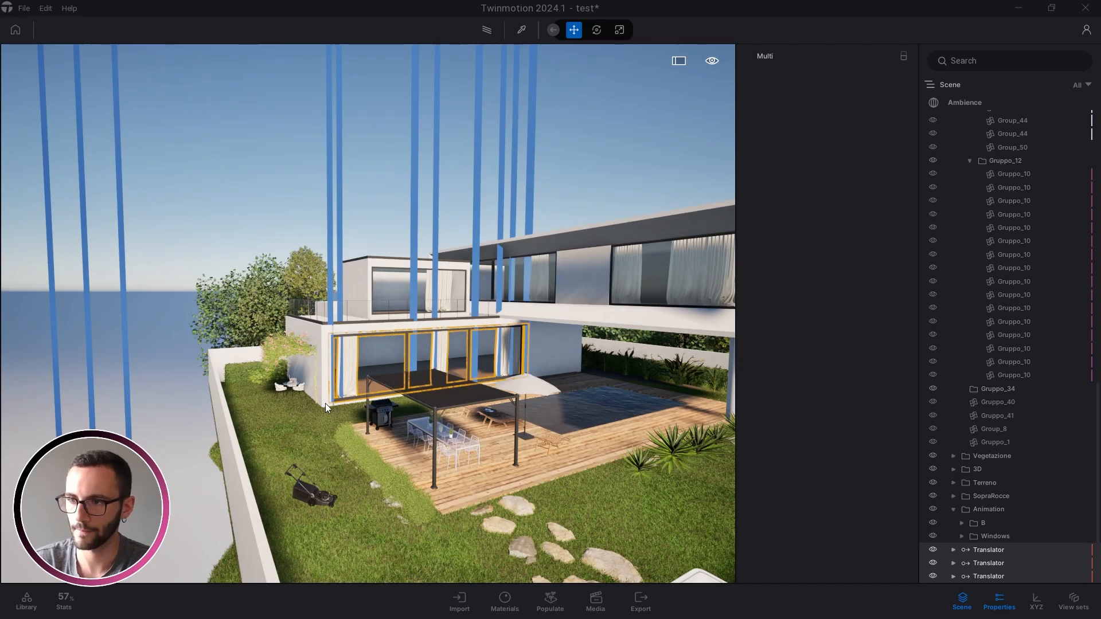
key("Escape")
scroll(384, 367, "up", 5)
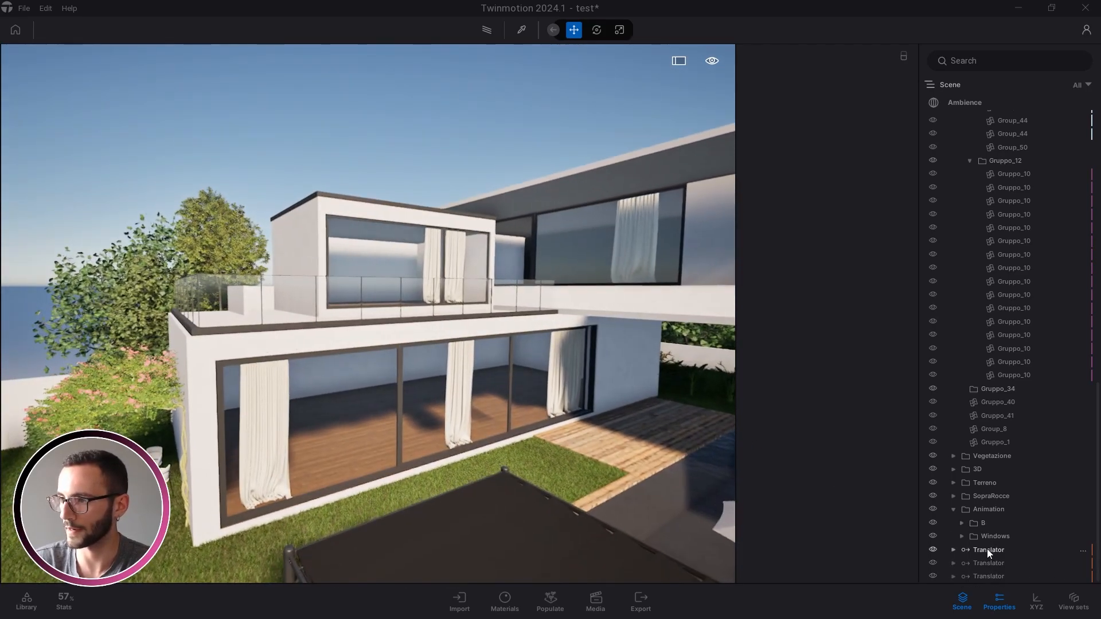
left_click(987, 550)
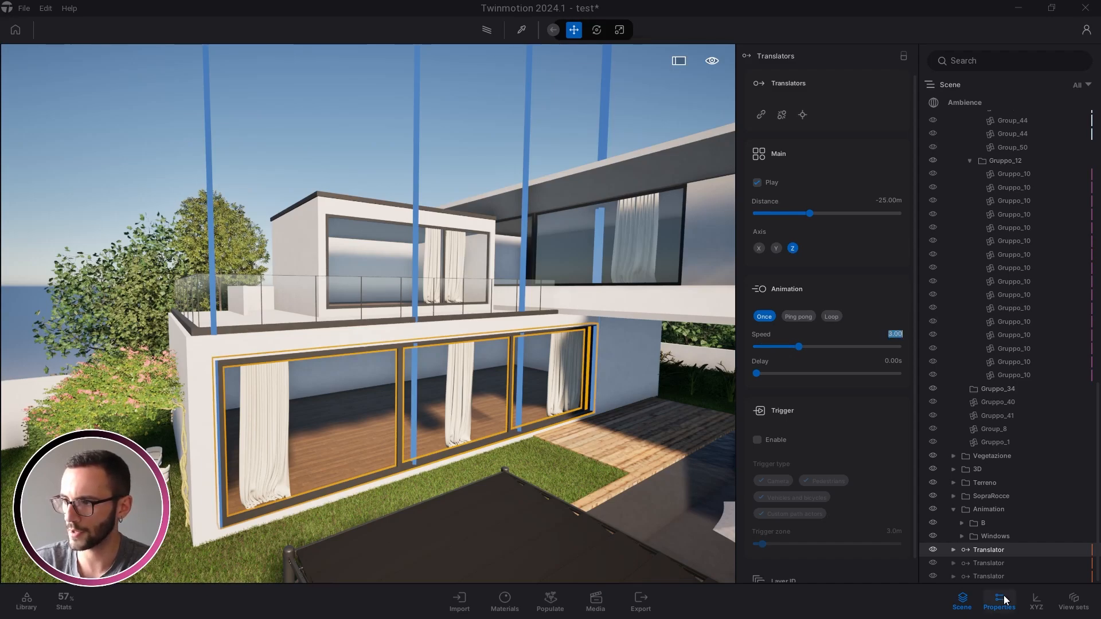
Break the three window translators into separate instances
left_click(991, 576, "shift")
right_click(991, 574)
left_click(1010, 339)
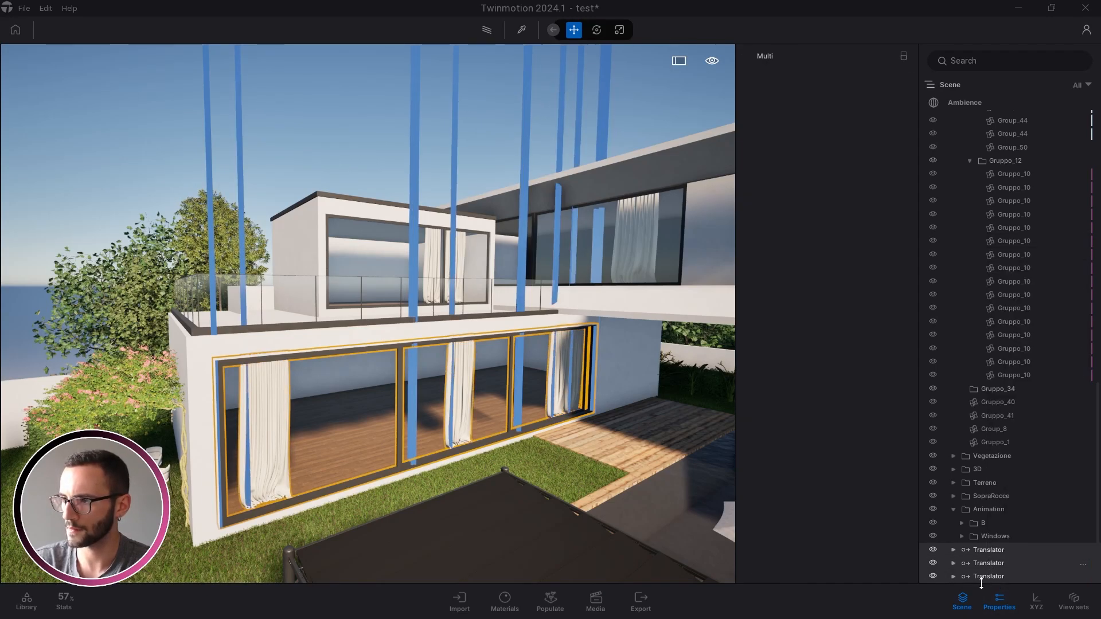
Set the curtain translator's speed to 2.00 and bring the whole villa back into view
left_click(989, 566)
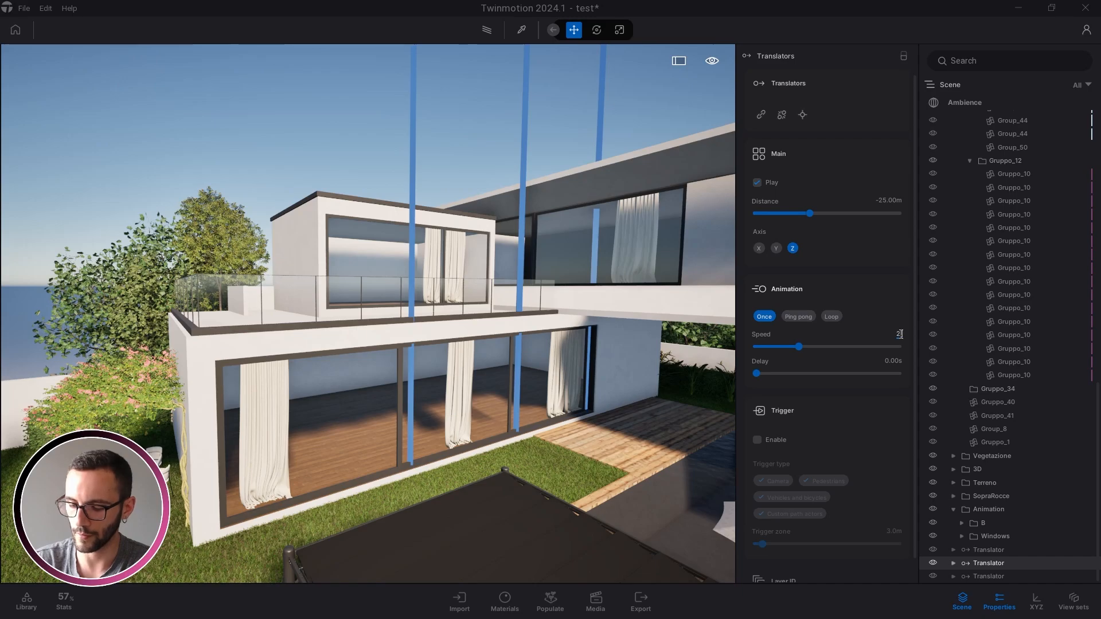
left_click(996, 577)
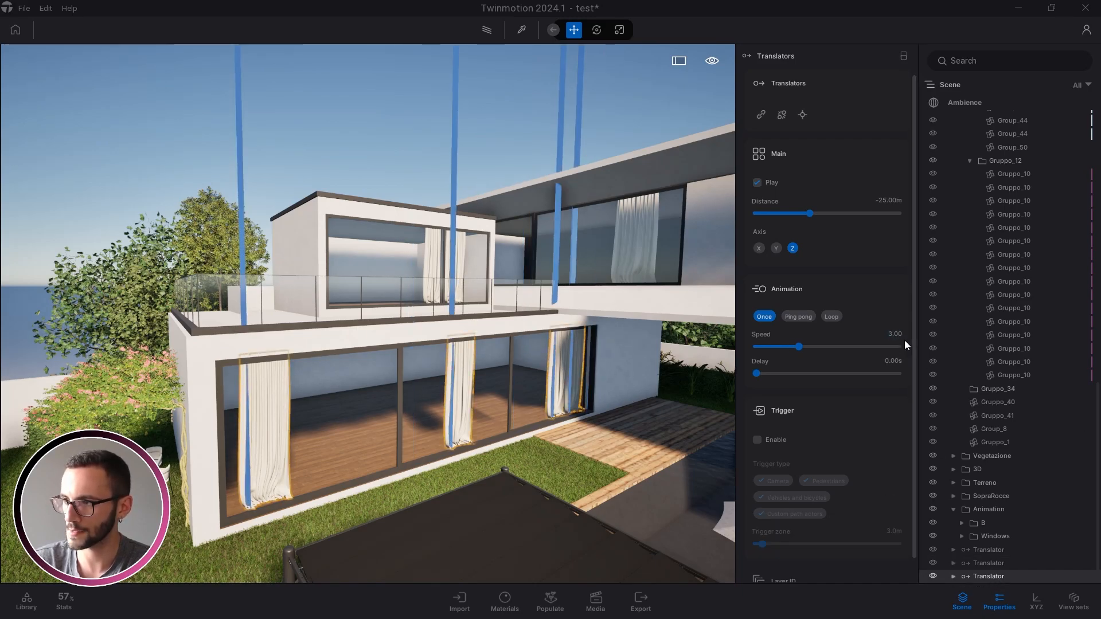
left_click(902, 335)
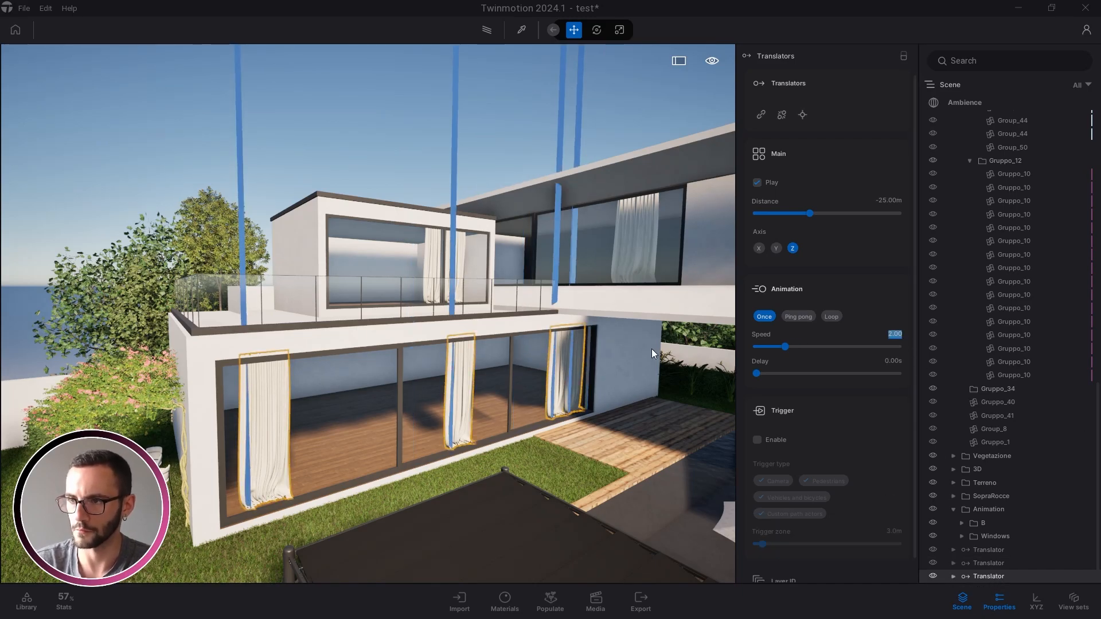
key("Escape")
key("s")
right_click_drag(464, 365, 516, 353)
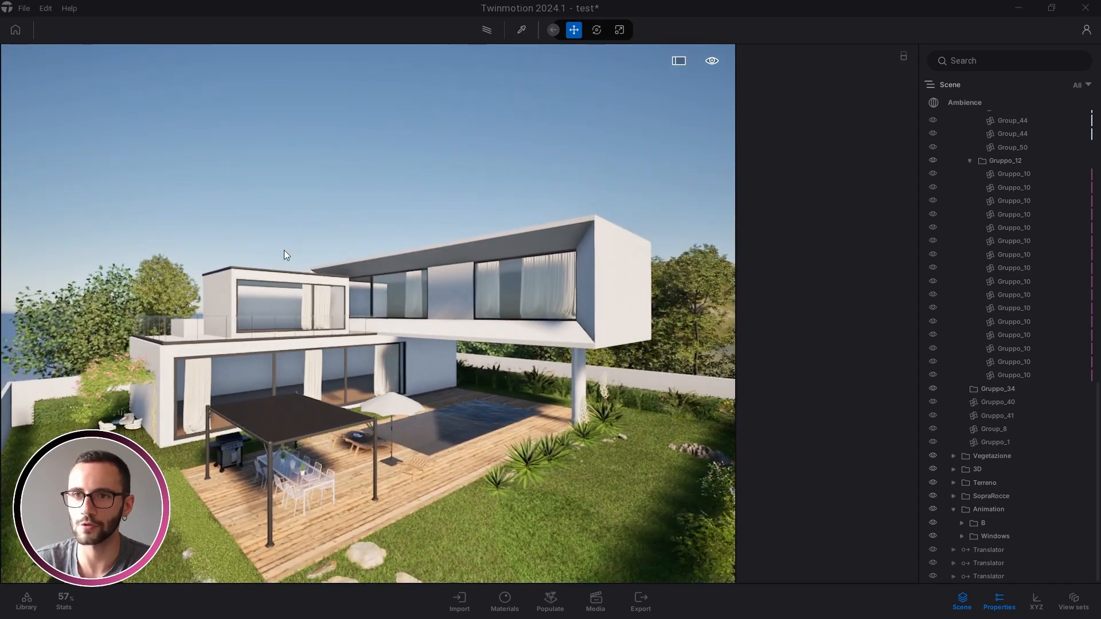
Save the project as test with Ctrl+S and fly toward the villa's left wing
key("ctrl+s")
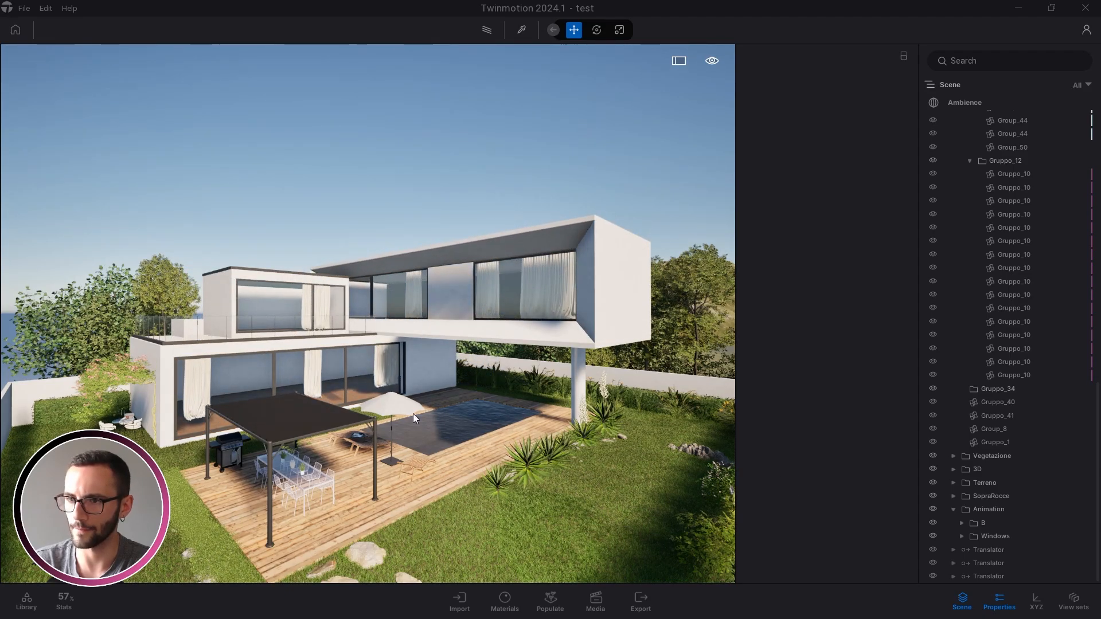
key("w")
right_click_drag(413, 414, 370, 416)
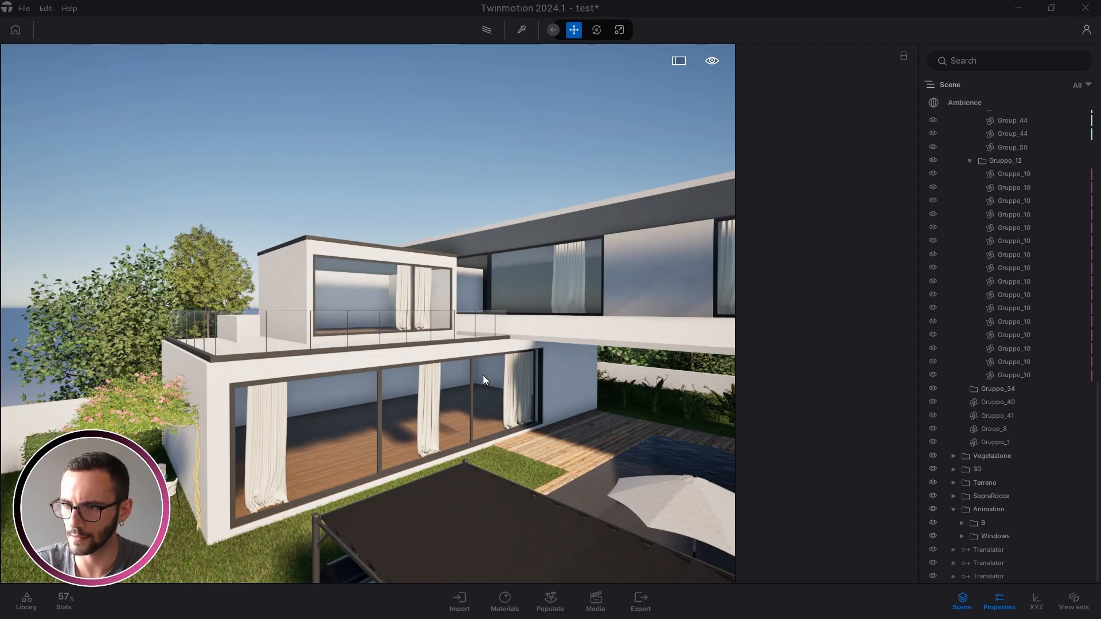
right_click_drag(483, 375, 551, 419)
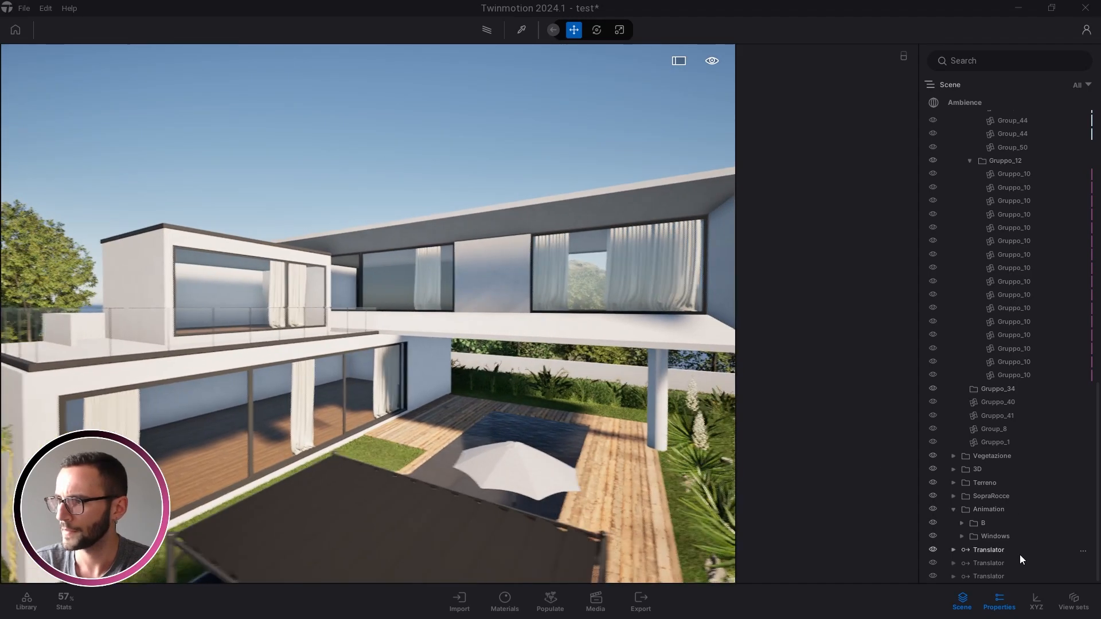
Check the third and first window translators, then deselect them
key("d")
key("Caps_Lock")
left_click(1006, 555)
key("Caps_Lock")
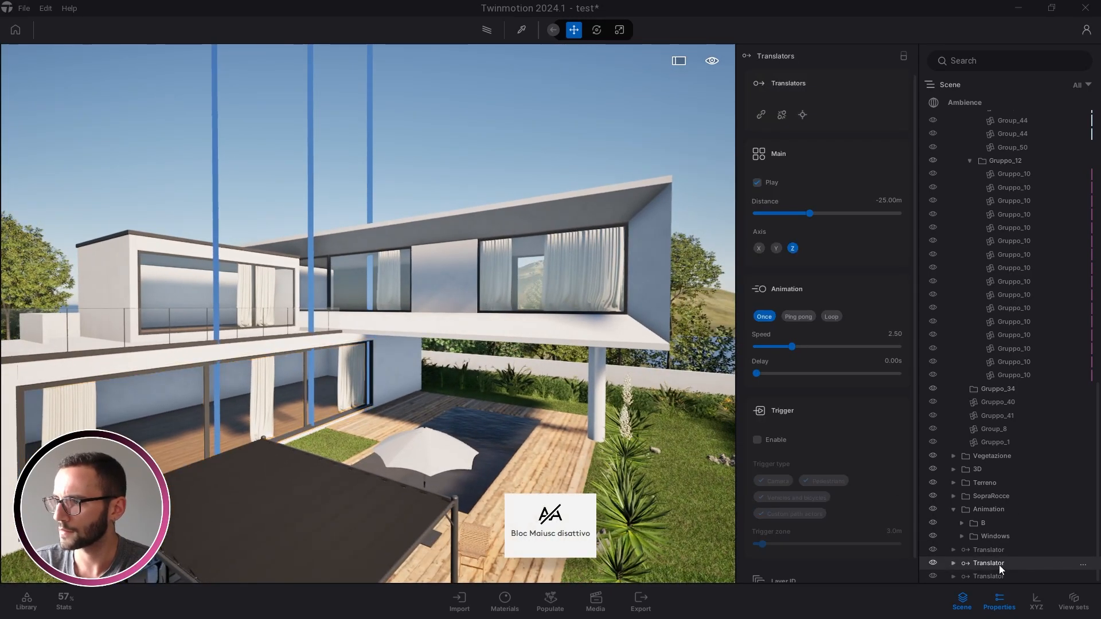
left_click(987, 577)
left_click(992, 551)
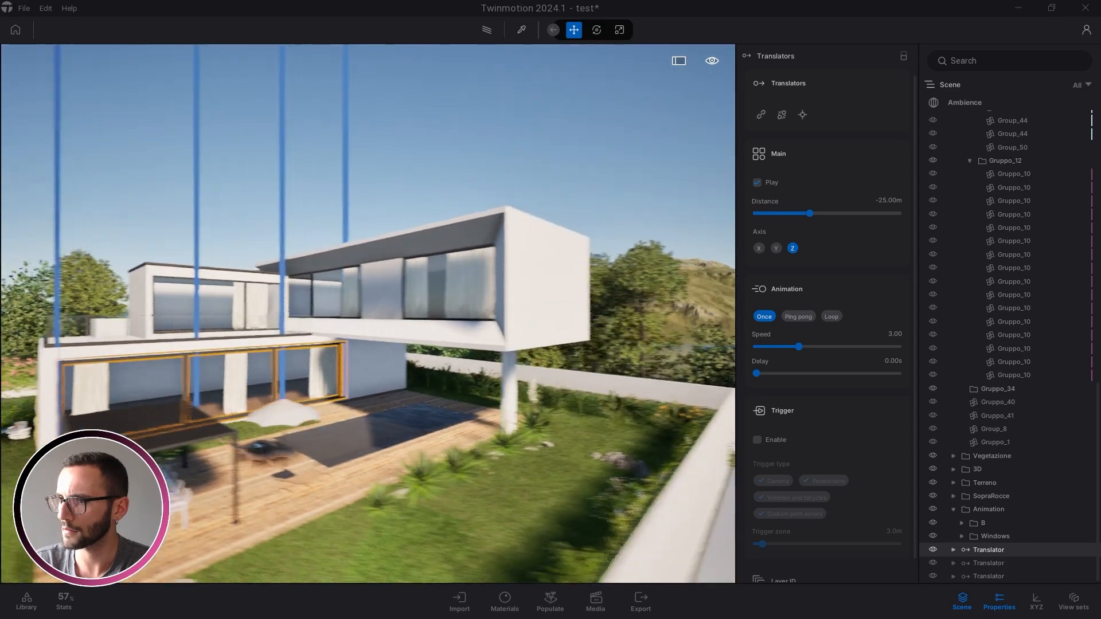
mouse_move(527, 417)
right_mouse_down()
mouse_move(567, 418)
mouse_move(516, 414)
right_mouse_up()
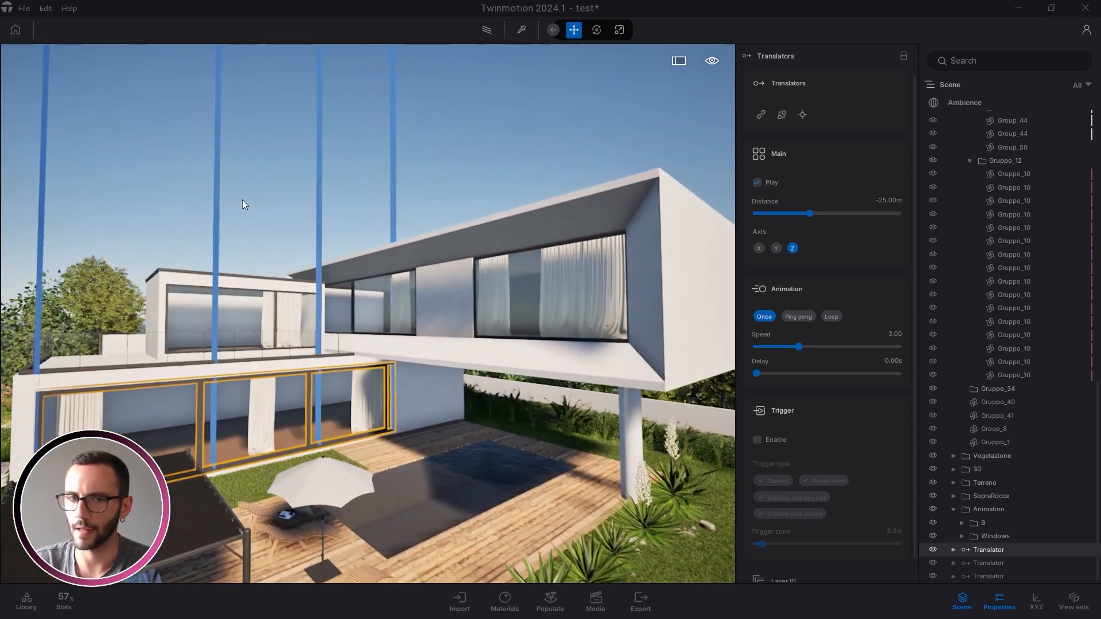
left_click(242, 199)
Select the window translators, expand the Windows folder, collapse WA and clear the selection
key("a")
key("w")
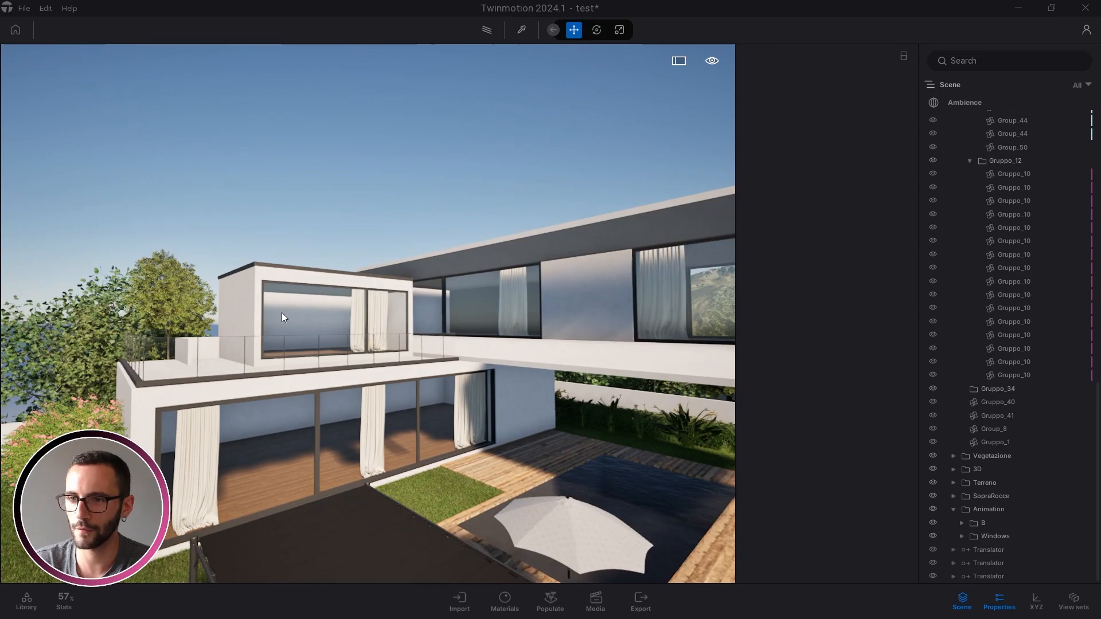
right_click_drag(355, 319, 334, 318)
key("w")
key("e")
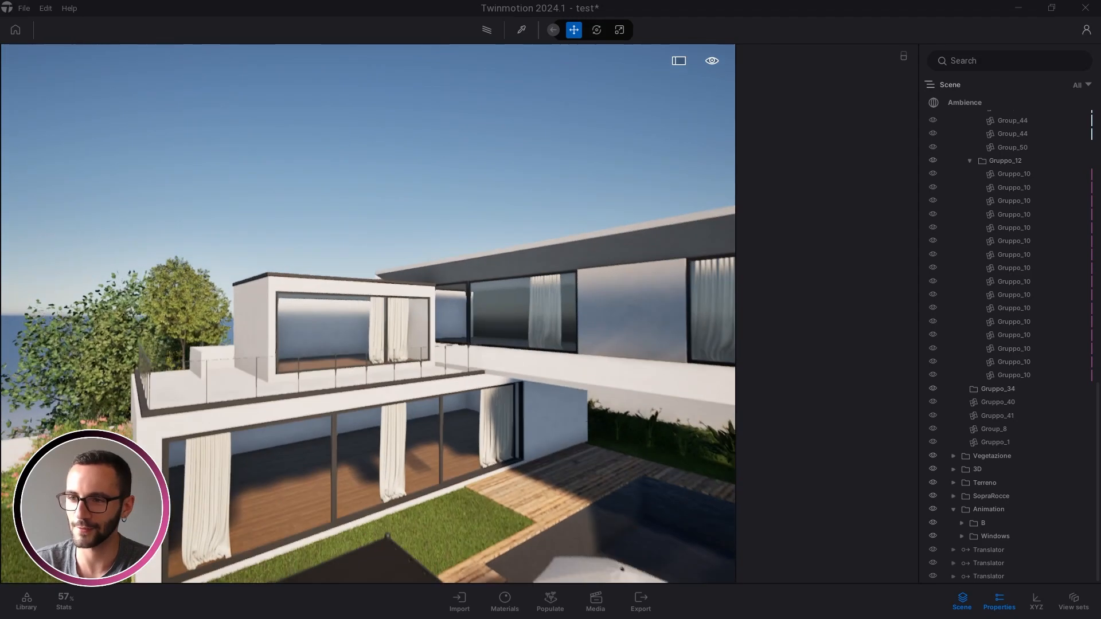
left_click(979, 557)
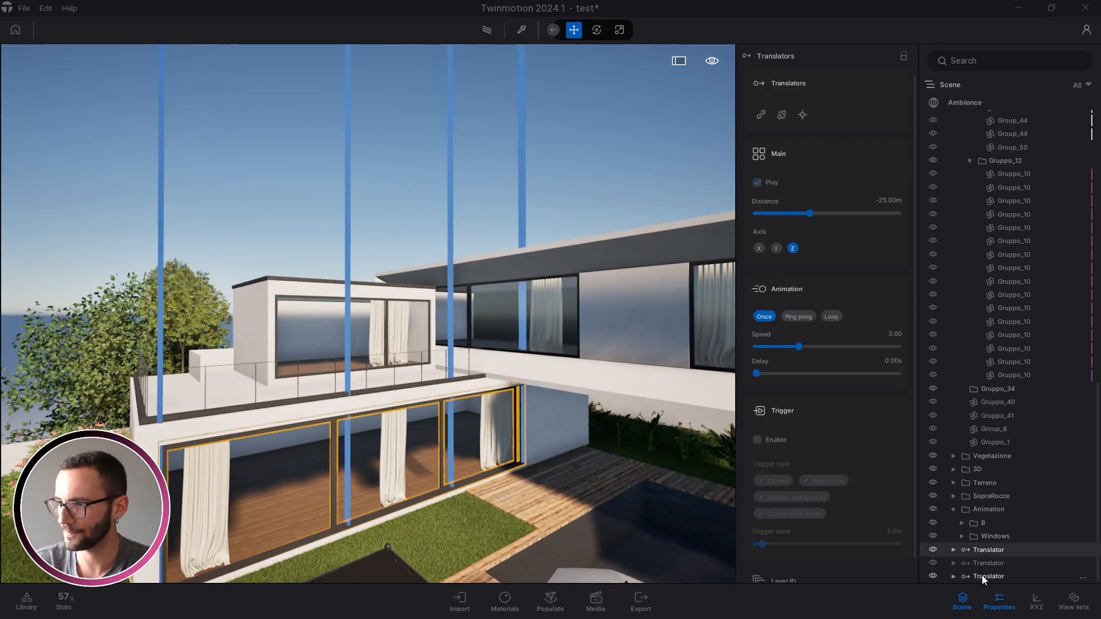
left_click(982, 576, "shift")
left_click(962, 535)
scroll(972, 535, "down", 1)
left_click_drag(986, 548, 994, 512)
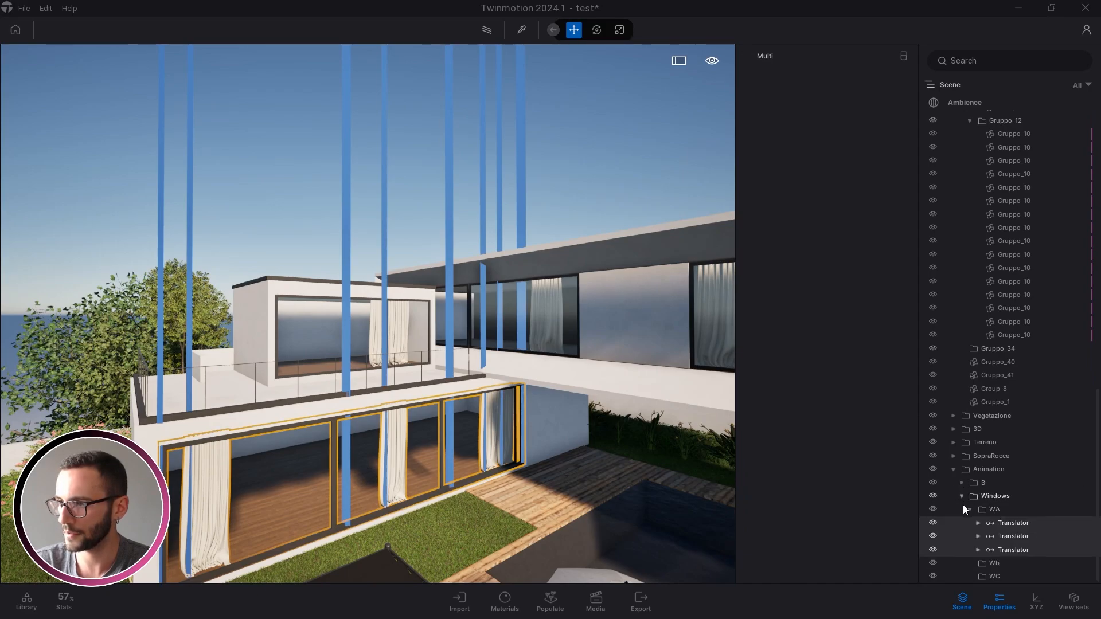
left_click(971, 509)
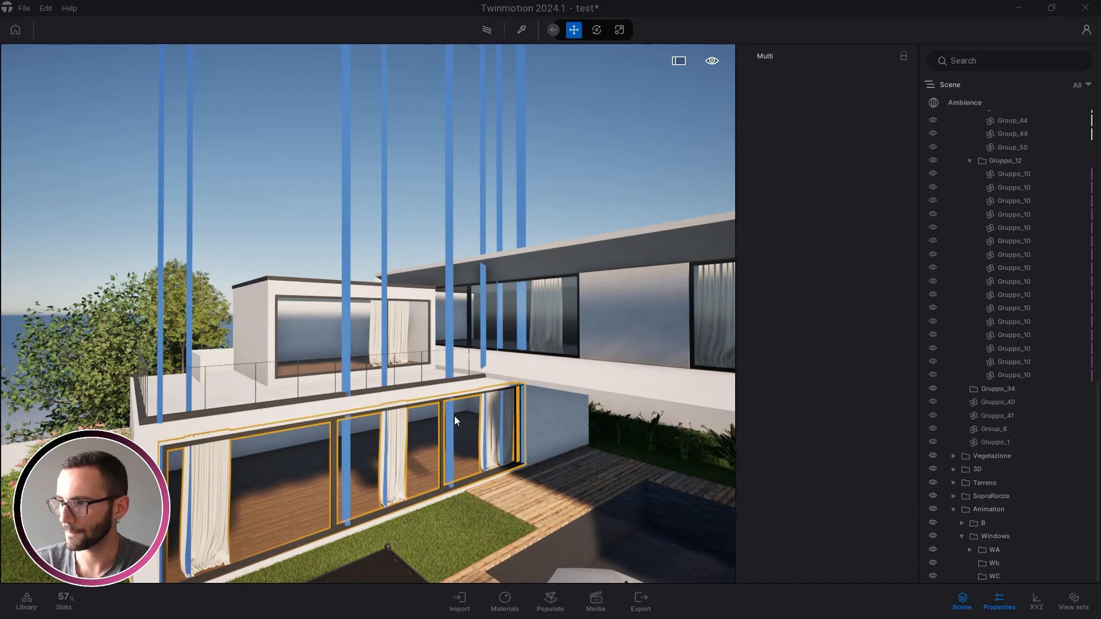
key("Escape")
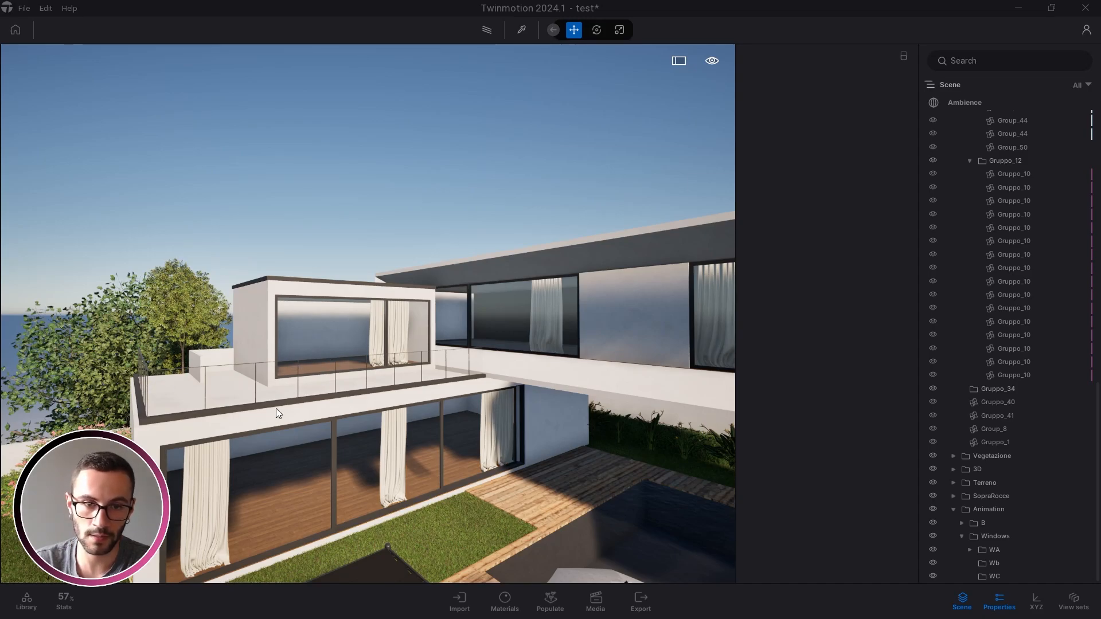
Frame the pool deck and garden and bring up the library's Translators animators
right_click_drag(414, 391, 219, 190)
key("a")
key("Caps_Lock")
key("Caps_Lock")
key("s")
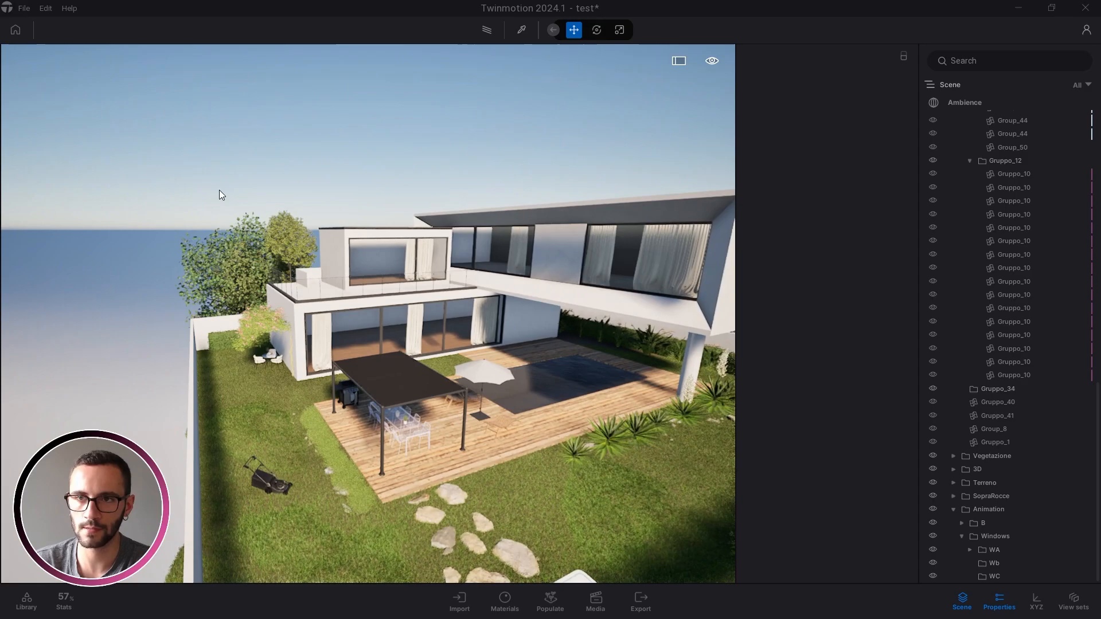
left_click(32, 603)
Drop a Translator animator from the library into the scene beside the garden wall
key("a")
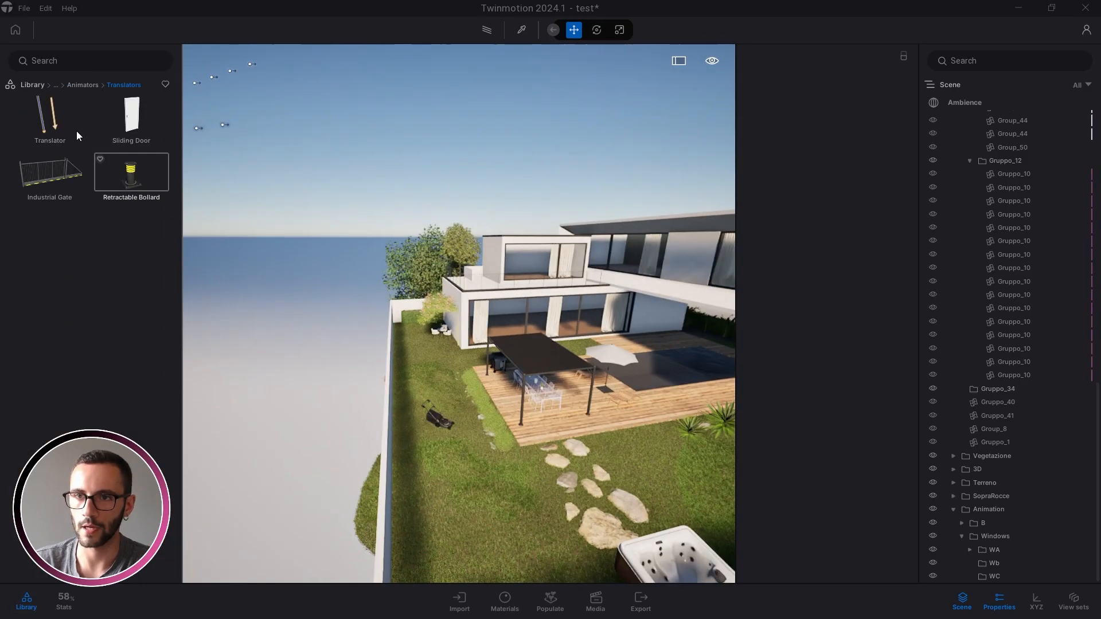
left_click_drag(50, 117, 386, 436)
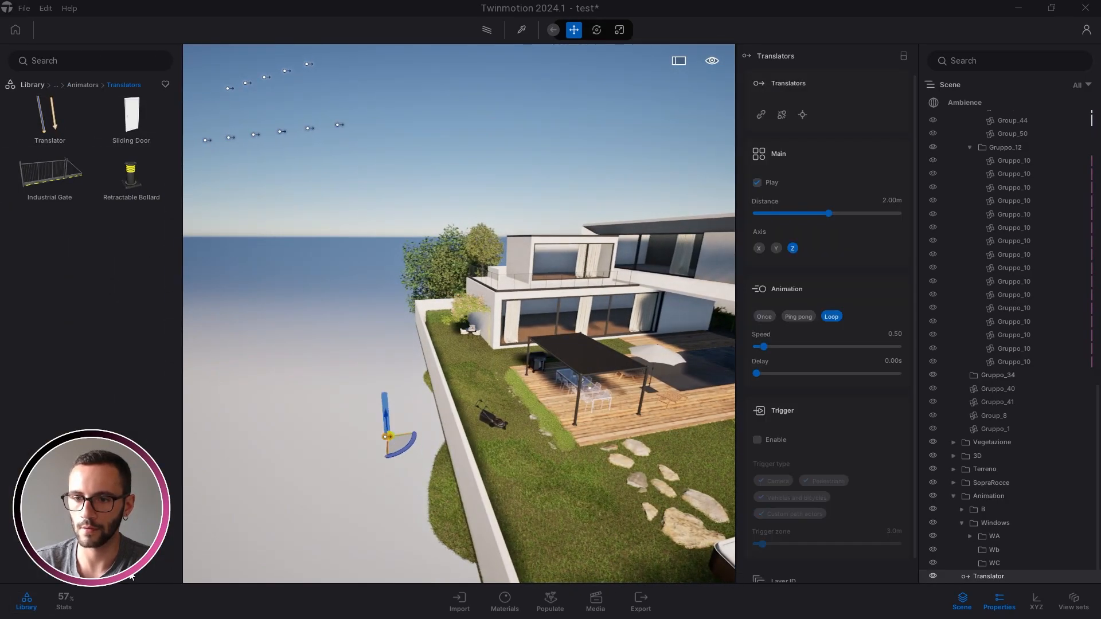
left_click(33, 604)
Alt-drag the new translator to bring up the Copy dialog with 1.57 m spacing
key("w")
key("e")
right_click_drag(494, 357, 508, 328)
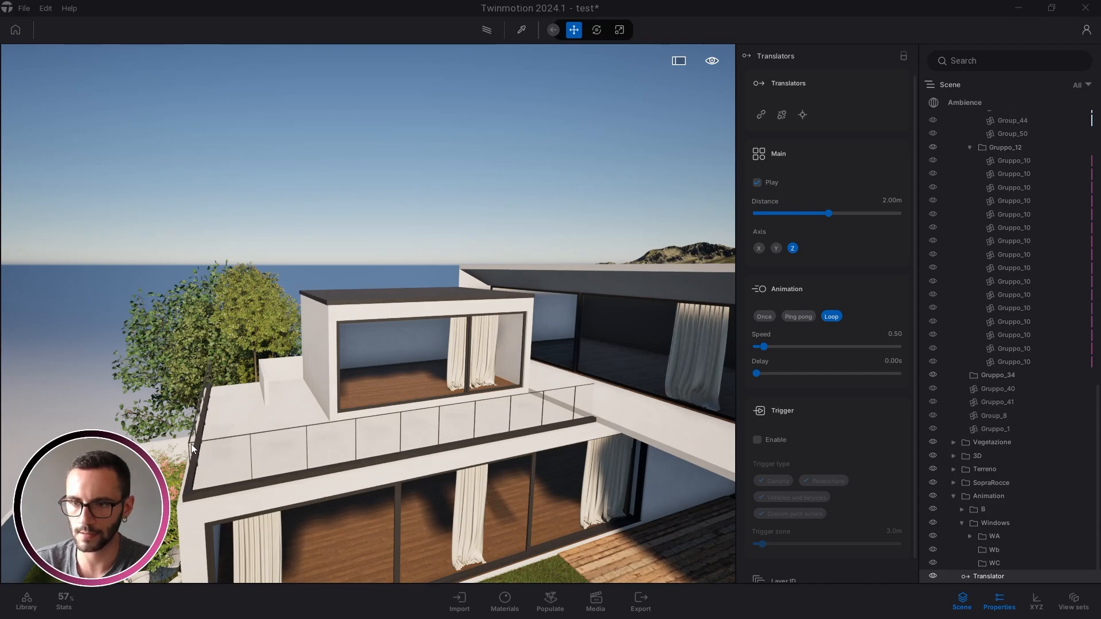
key("s")
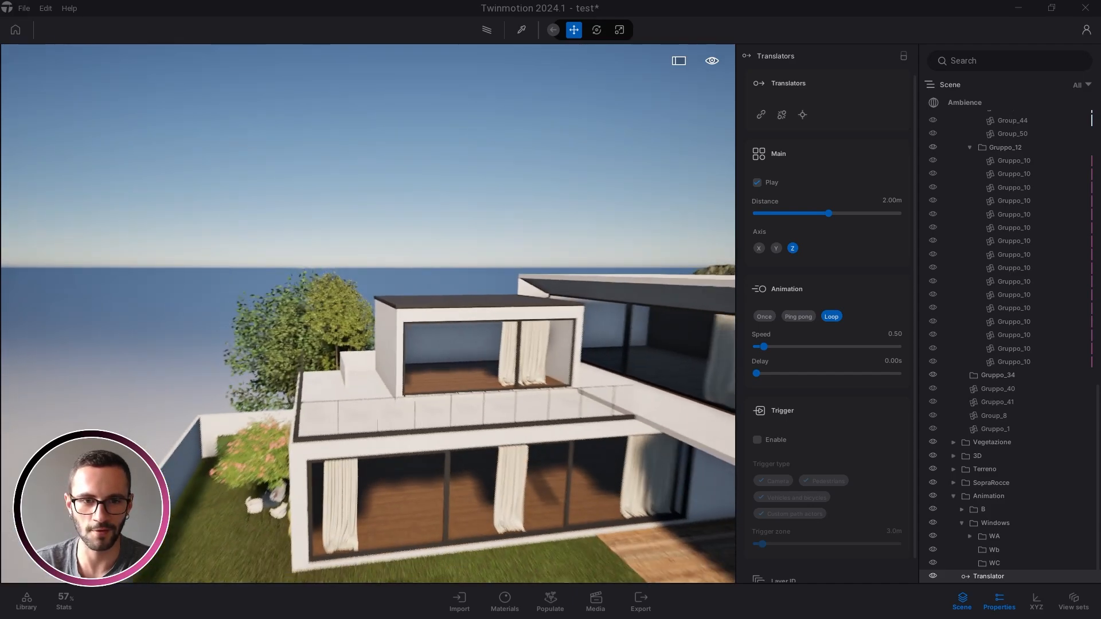
key("q")
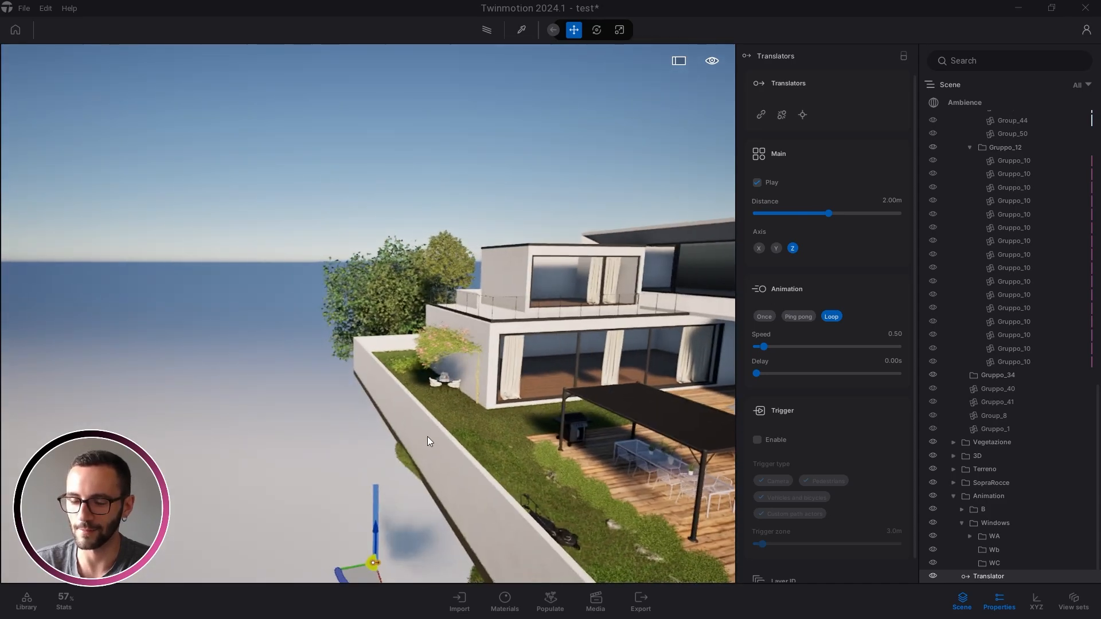
right_click_drag(428, 435, 453, 273)
left_click_drag(337, 477, 297, 470, "alt")
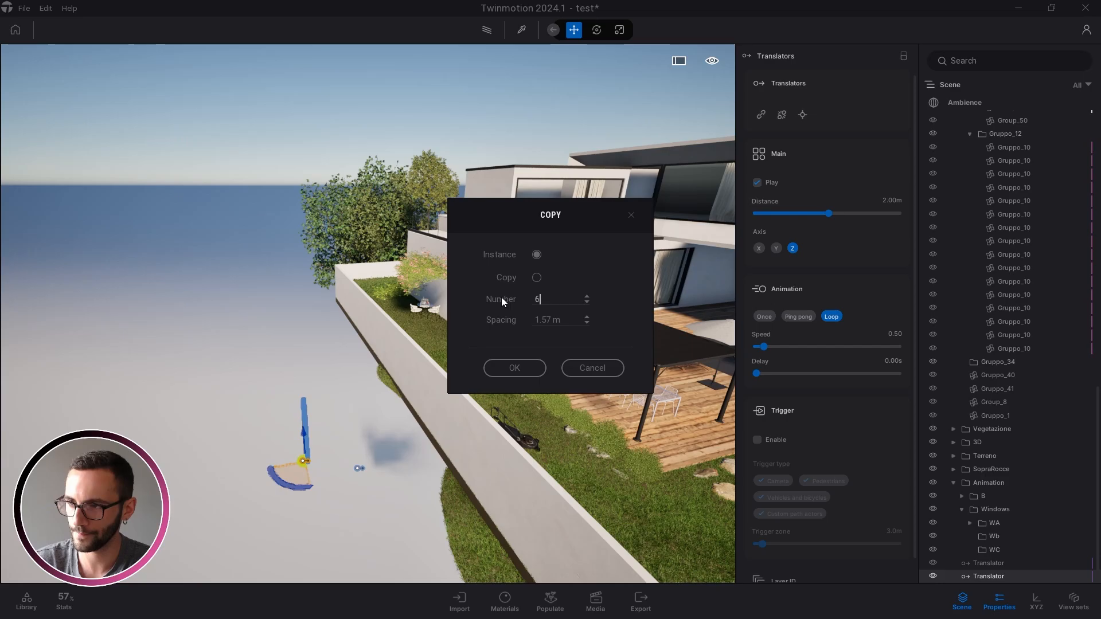
Create 5 translator copies along the garden wall and delete the leftmost one
type("5")
left_click(515, 368)
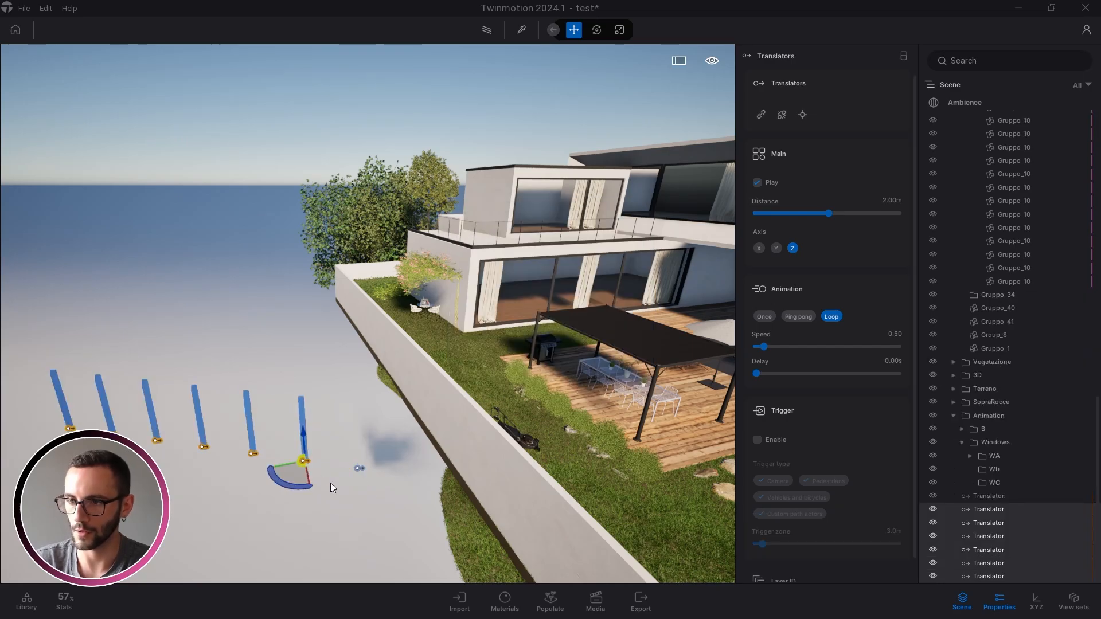
right_click_drag(330, 483, 125, 425)
left_click(110, 410)
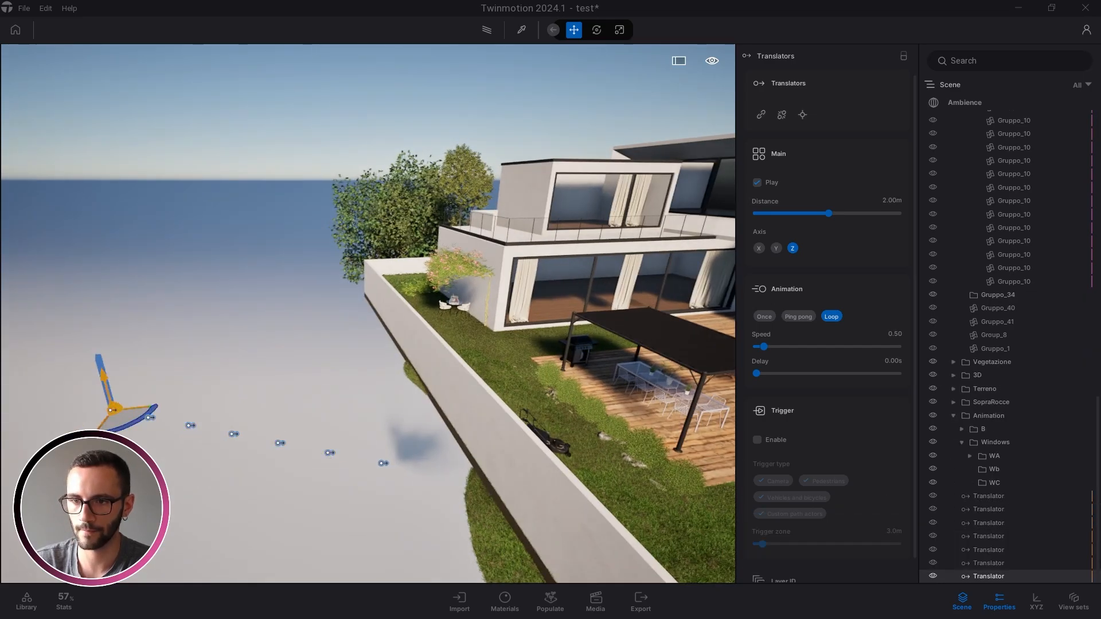
key("Delete")
key("Caps_Lock")
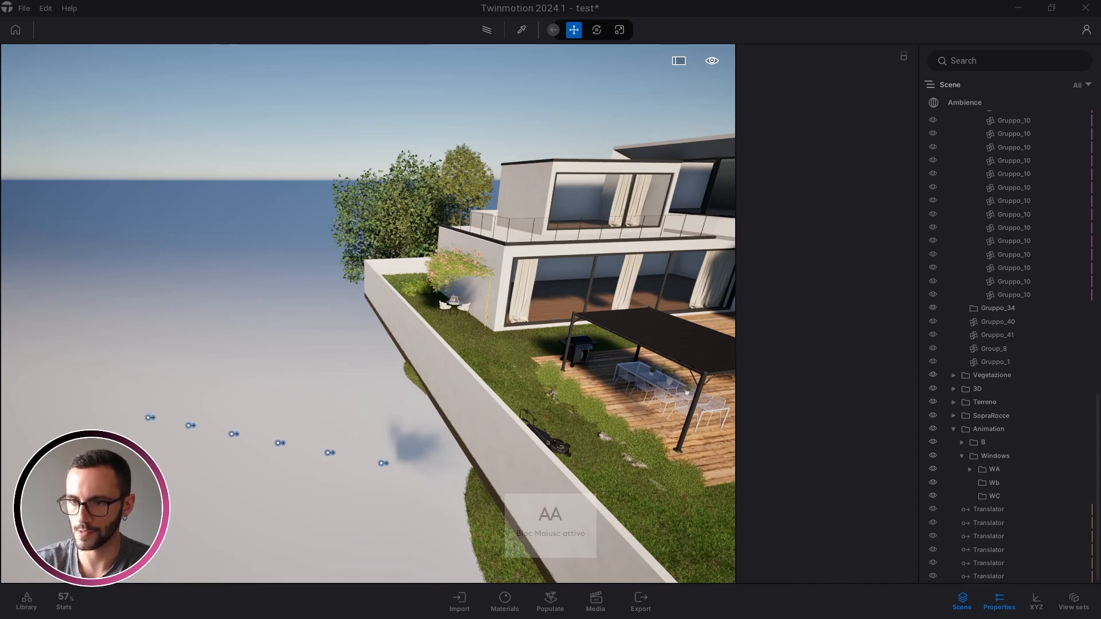
Turn the view back to the house and select the first Translator animator
right_click_drag(182, 477, 321, 436)
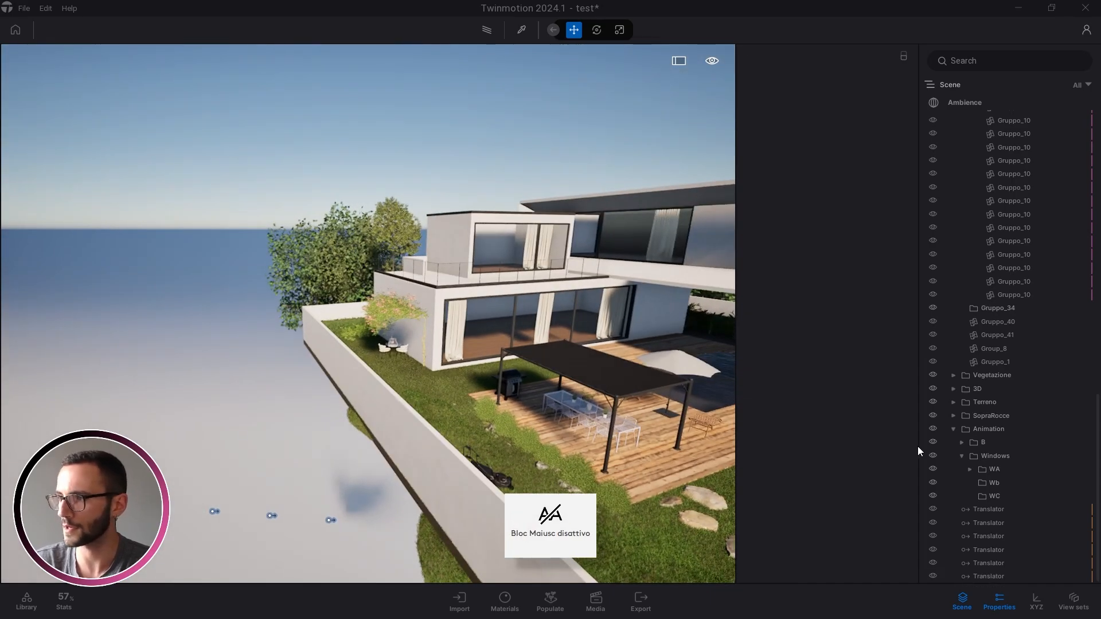
key("d")
key("w")
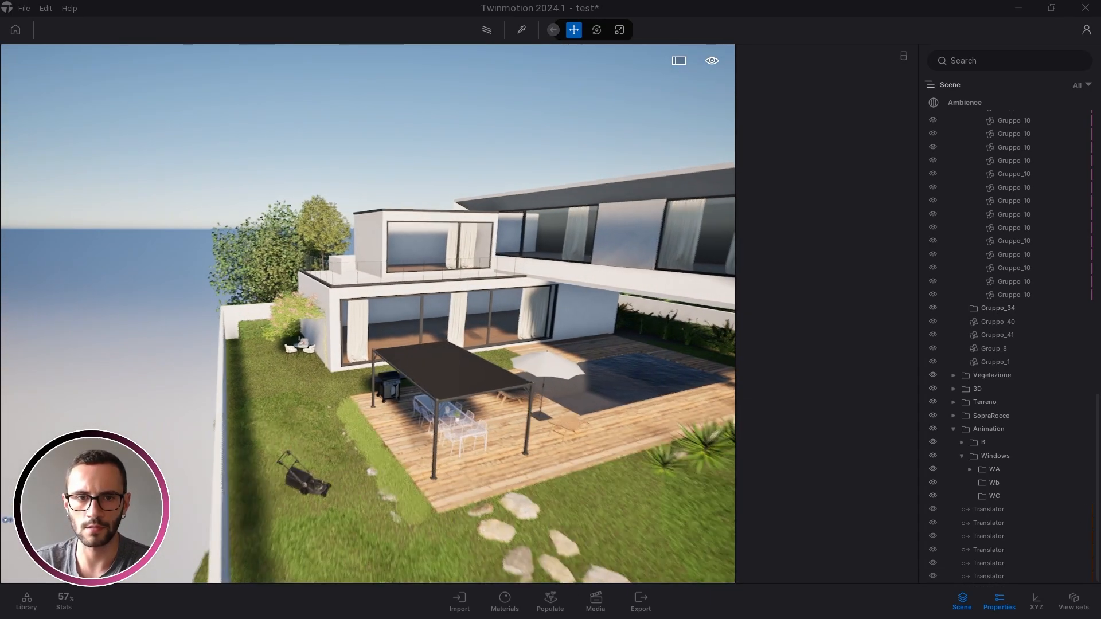
right_click_drag(563, 527, 545, 514)
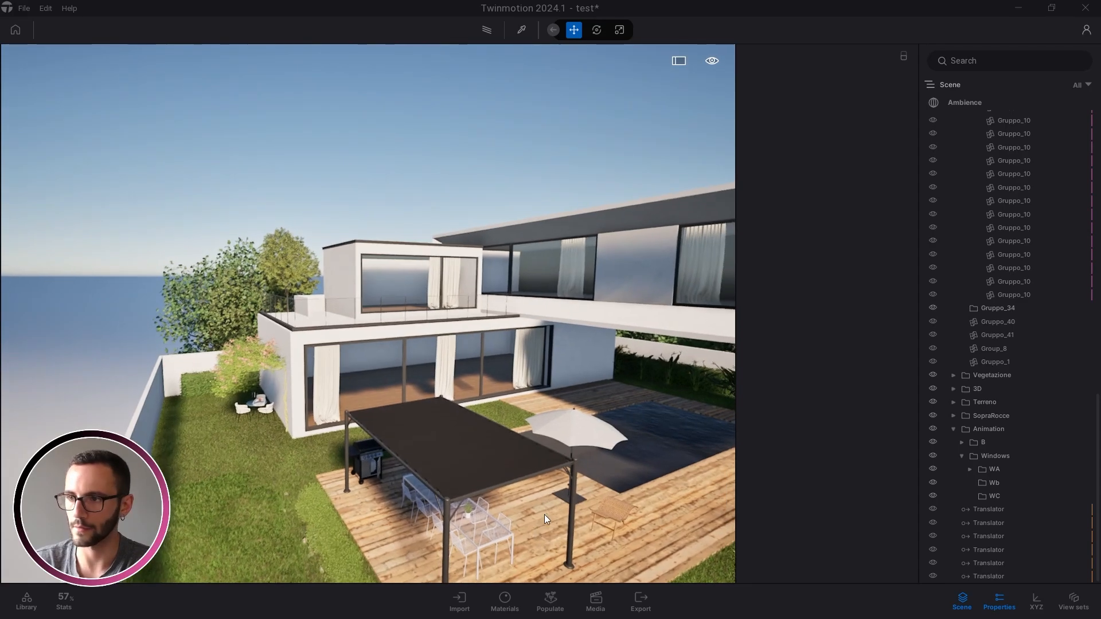
left_click(984, 511)
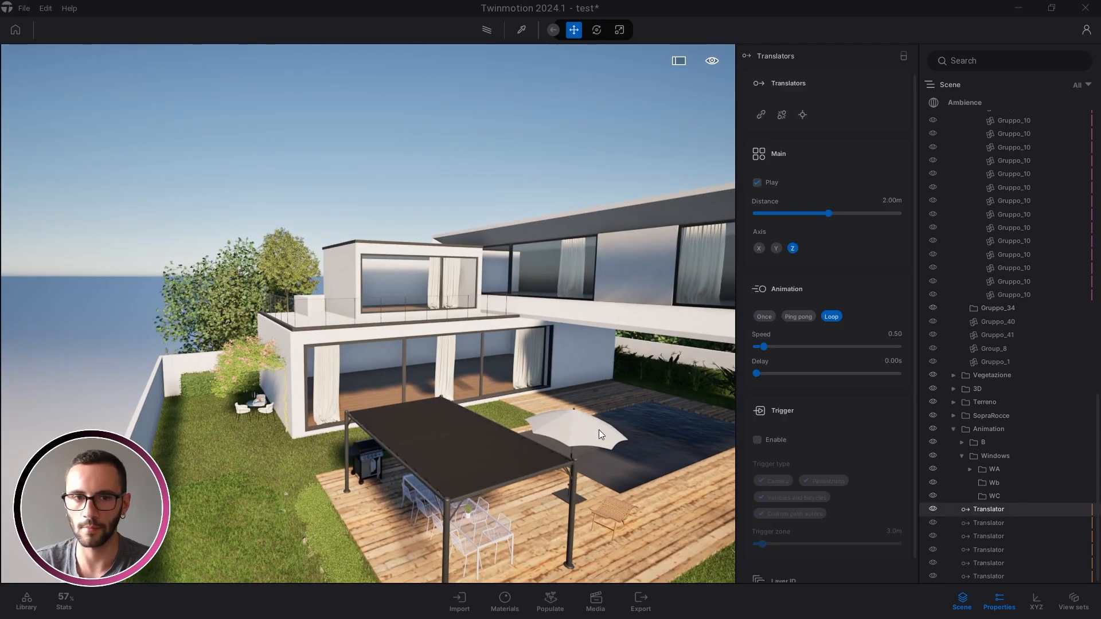
Link the upper-floor window frame to the first Translator so it slides upward
right_click_drag(599, 429, 756, 327)
key("w")
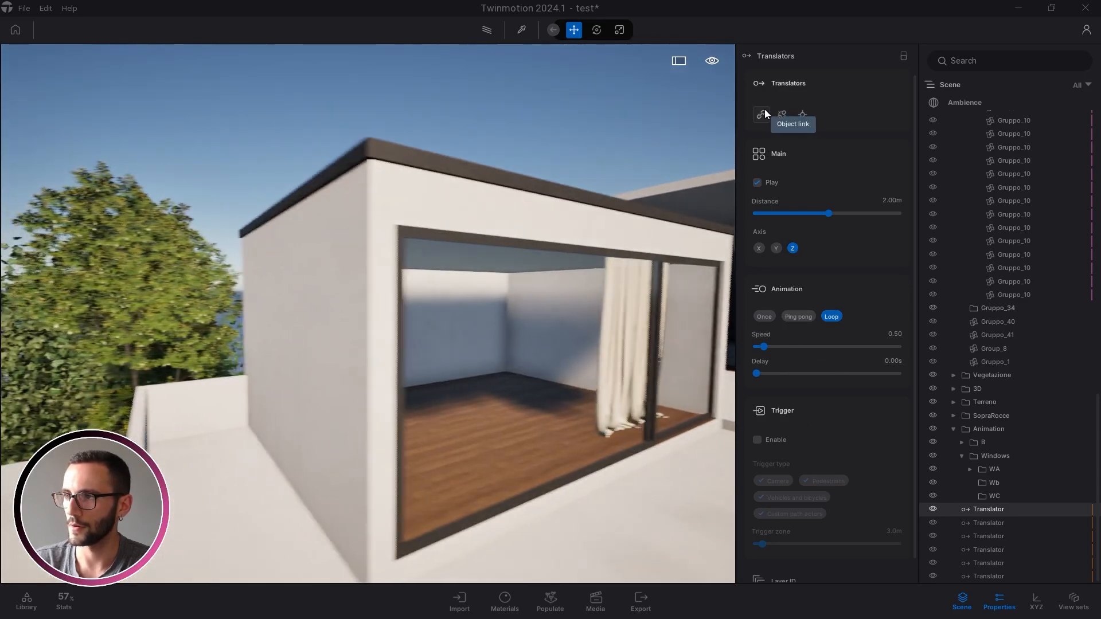
left_click(761, 114)
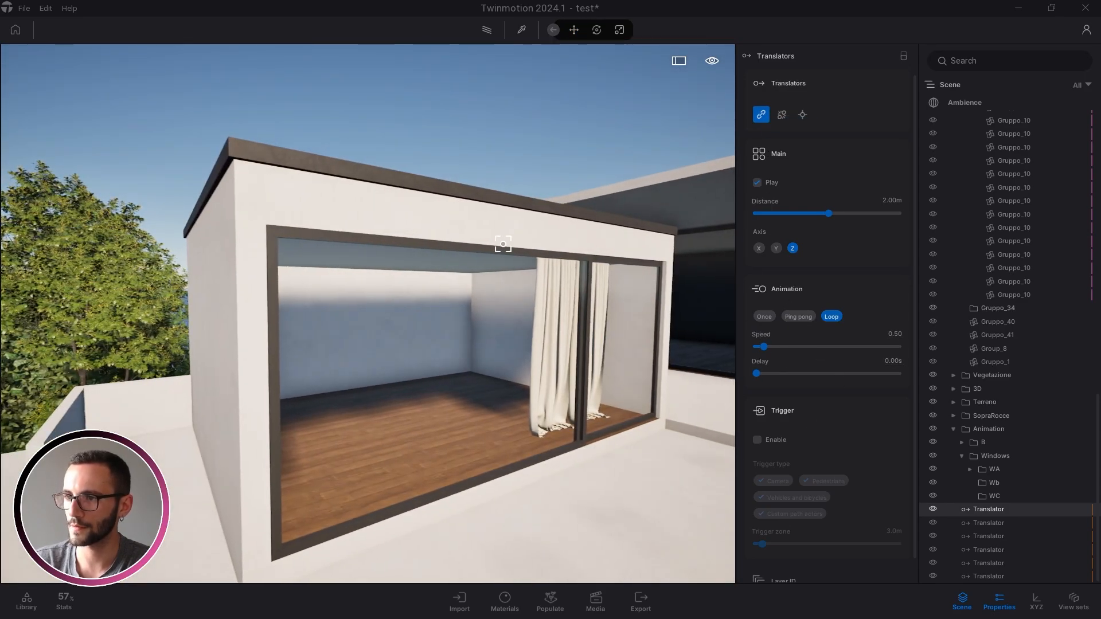
left_click(502, 247)
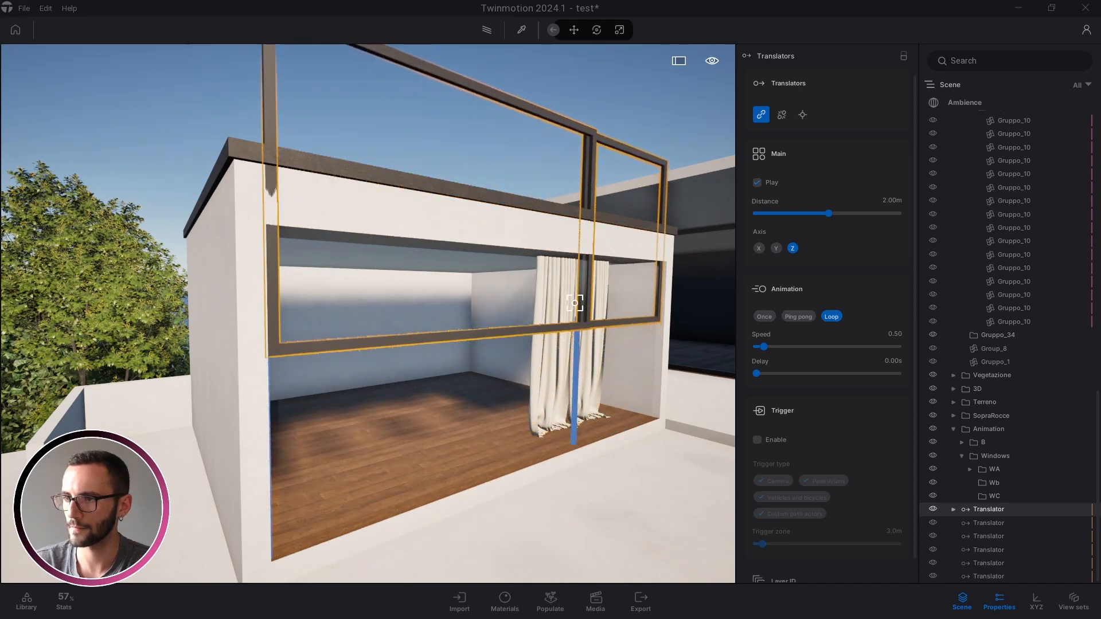
right_click_drag(579, 302, 589, 290)
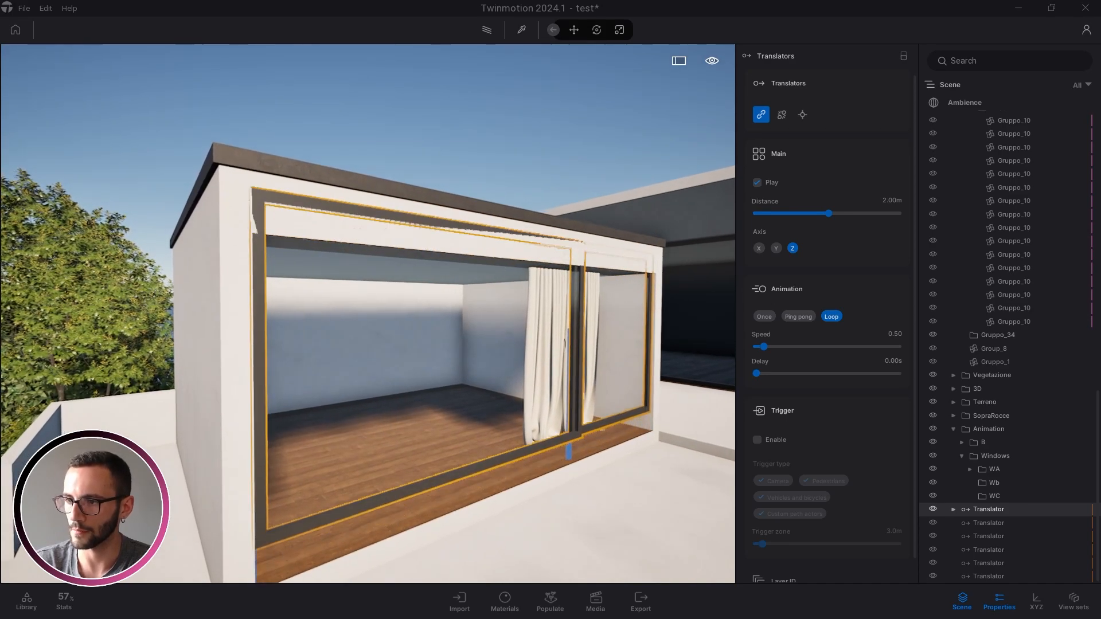
key("w")
key("w")
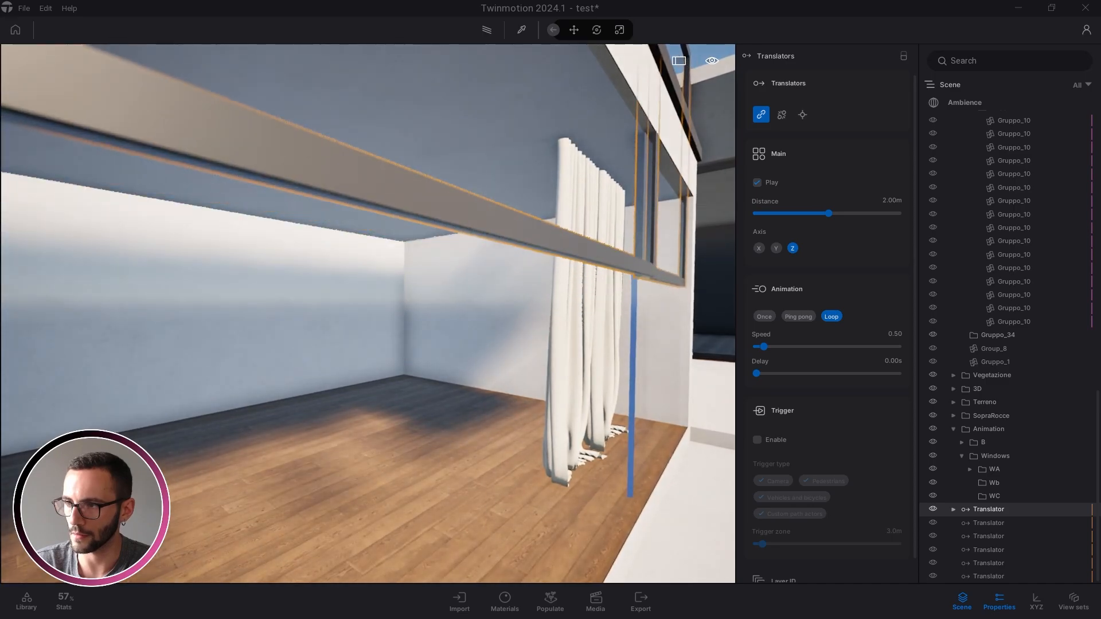
key("s")
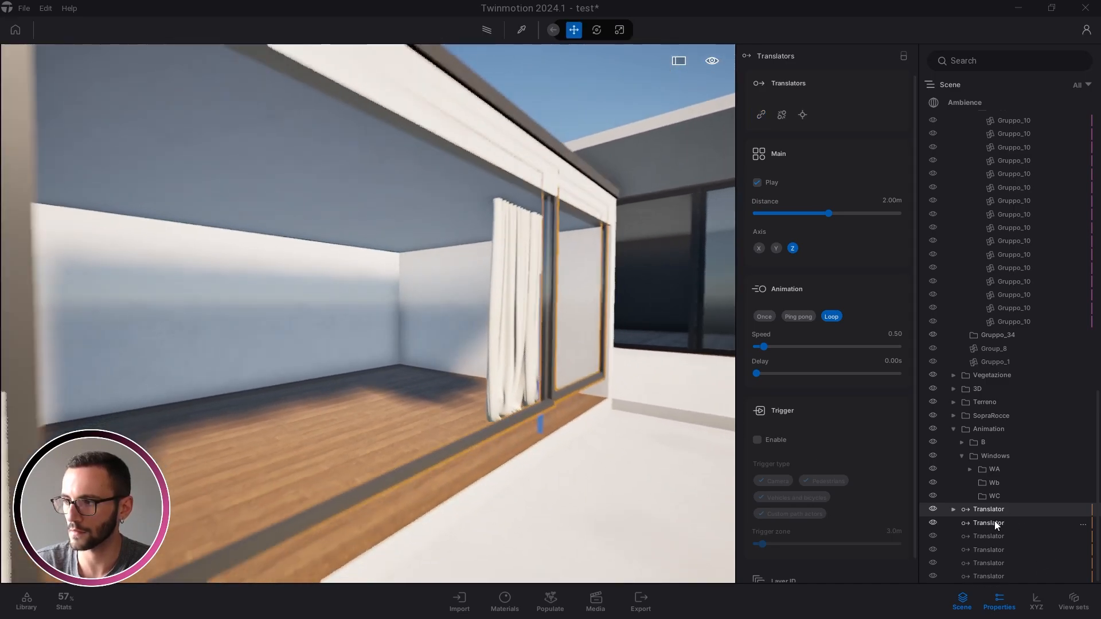
Link the curtains to the second and third Translators, setting the third to play Once
left_click(993, 522)
left_click(761, 114)
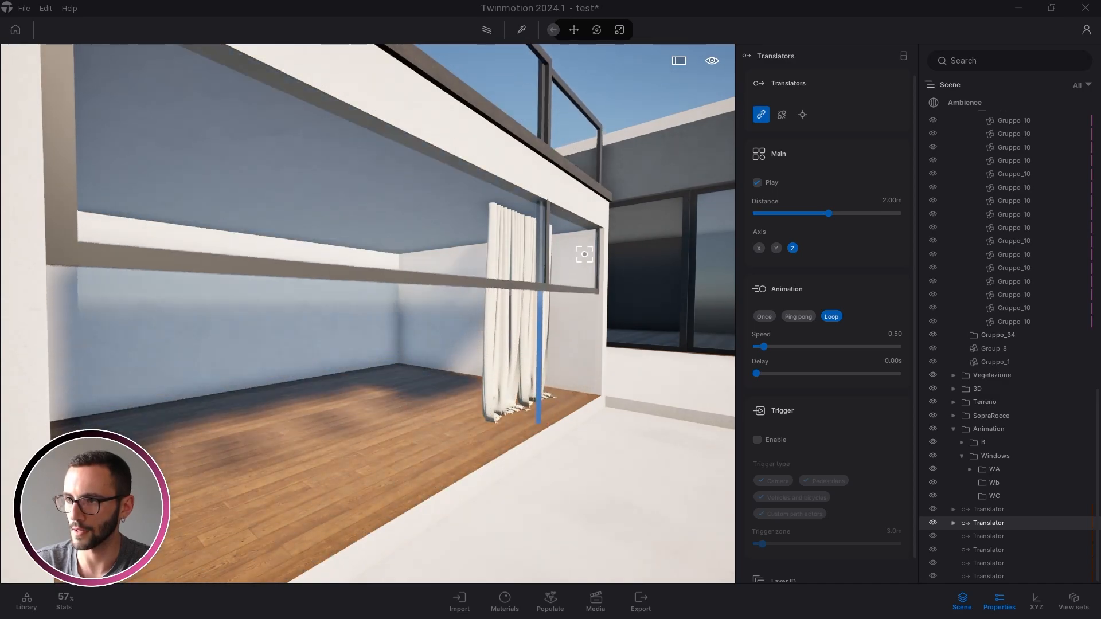
left_click(991, 537)
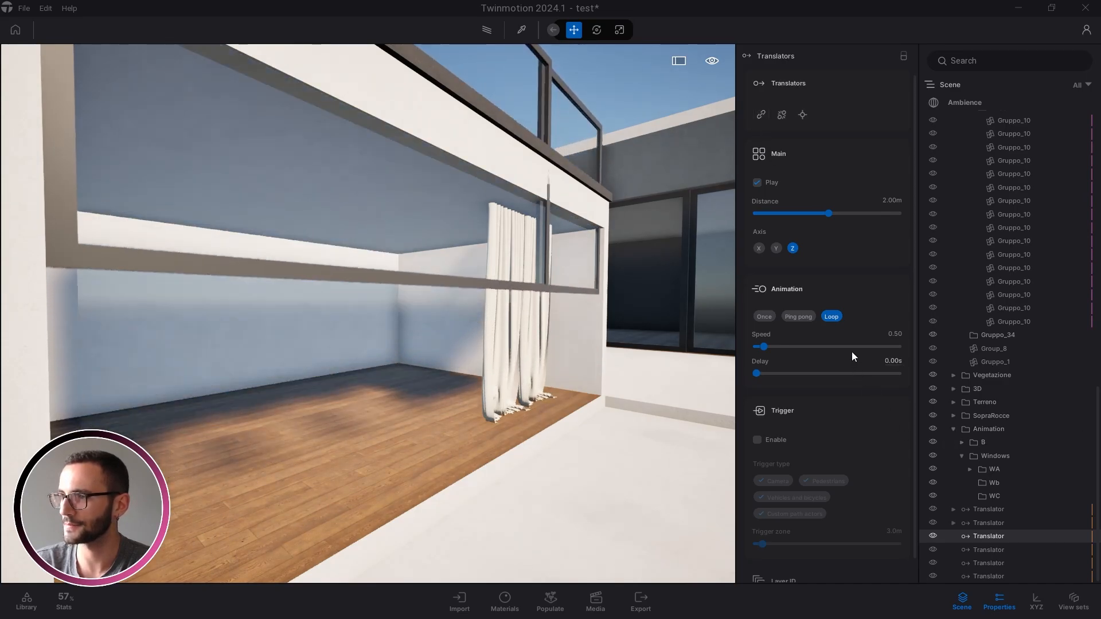
left_click(765, 318)
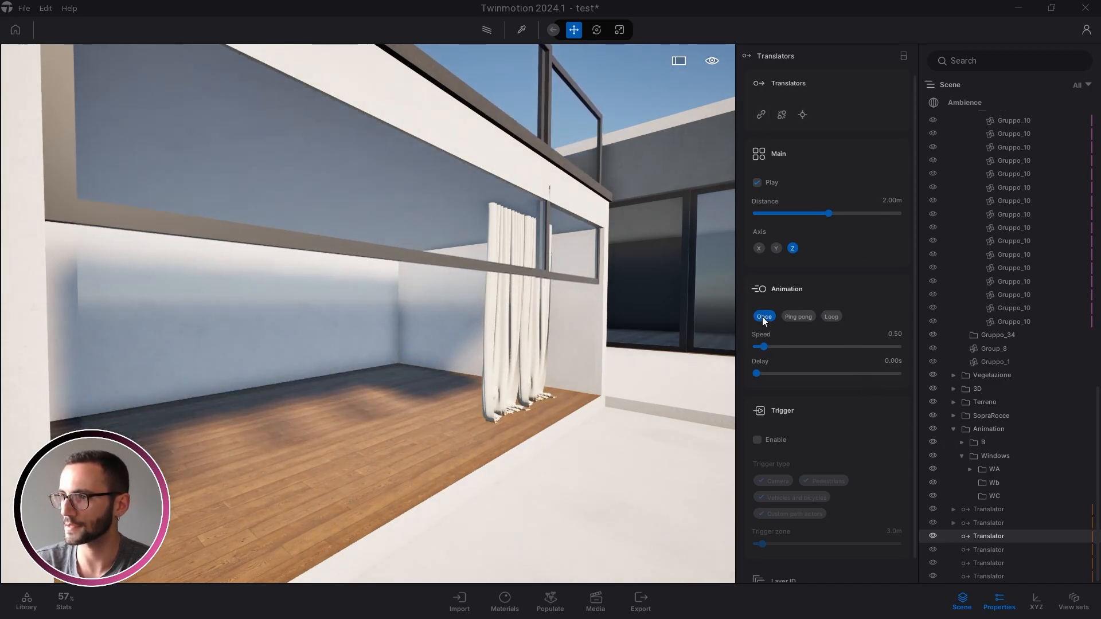
left_click(761, 114)
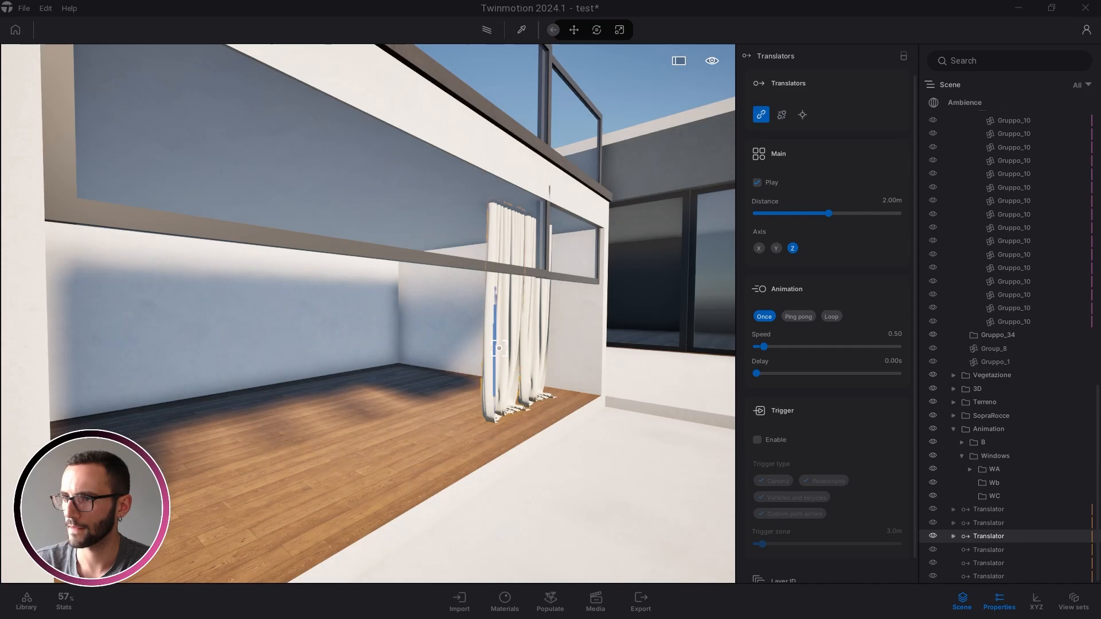
left_click(527, 343)
key("Escape")
right_click_drag(527, 342, 384, 373)
key("s")
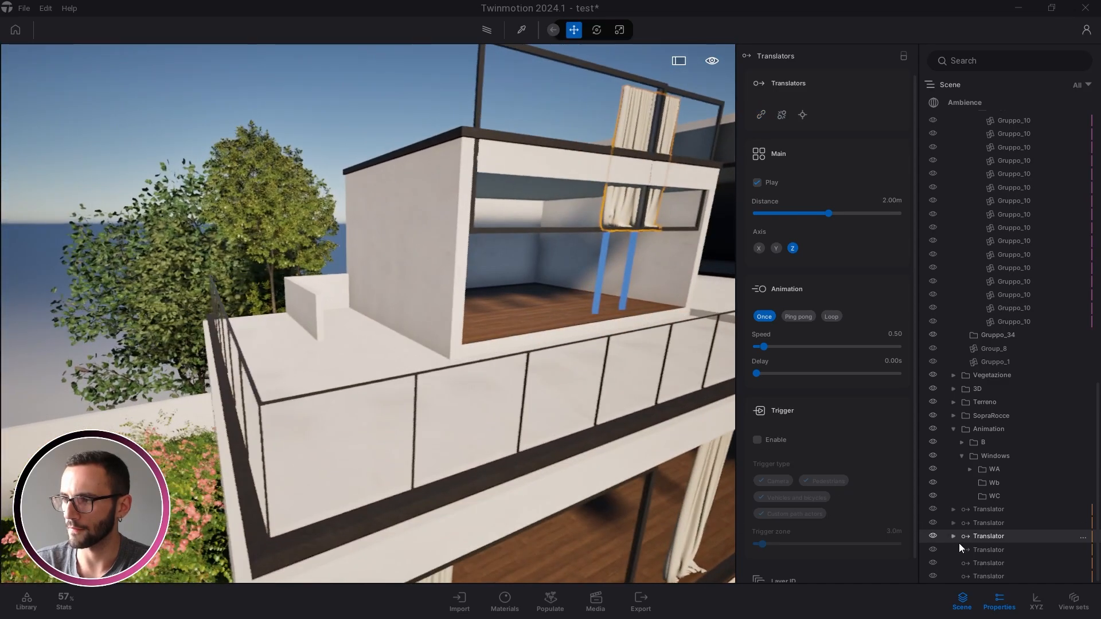
Link the balcony's dark parapet ledge to the fourth Translator
left_click(982, 550)
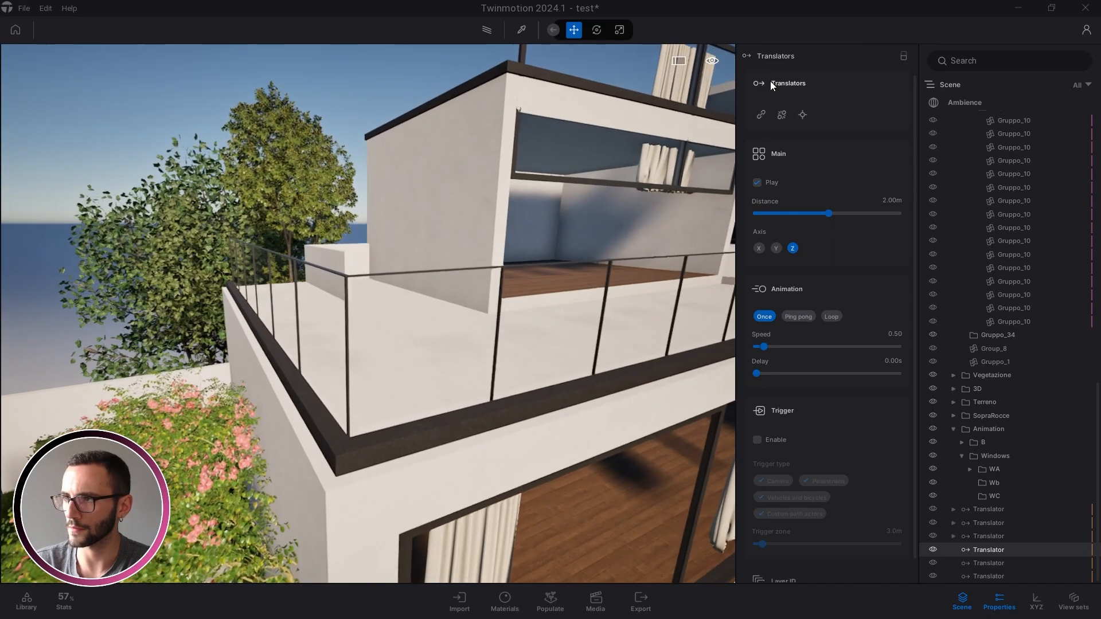
left_click(761, 115)
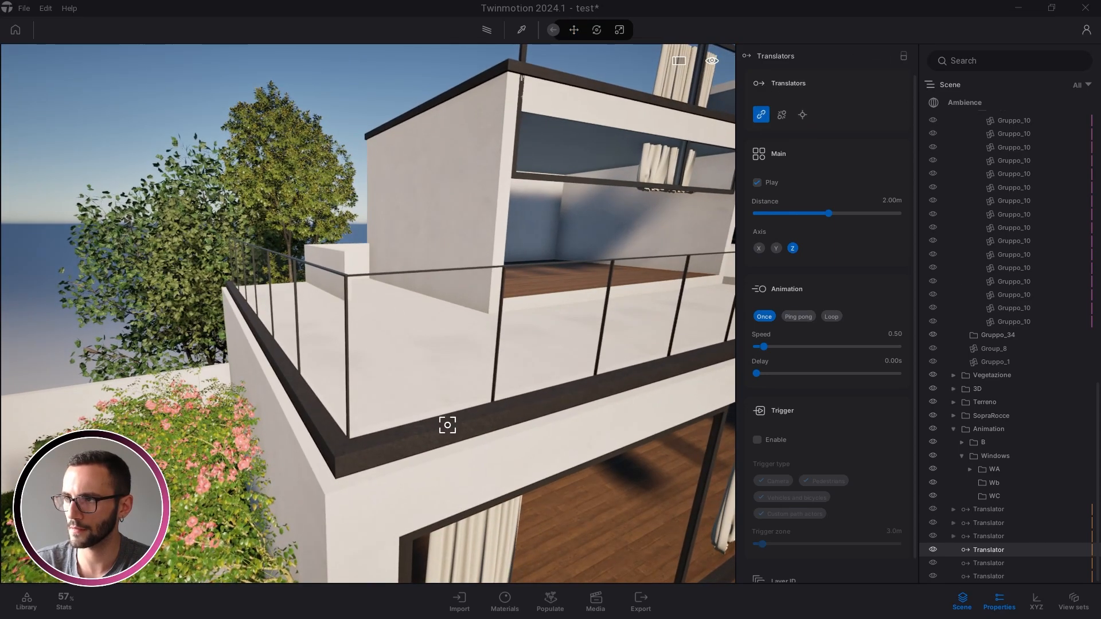
left_click(448, 425)
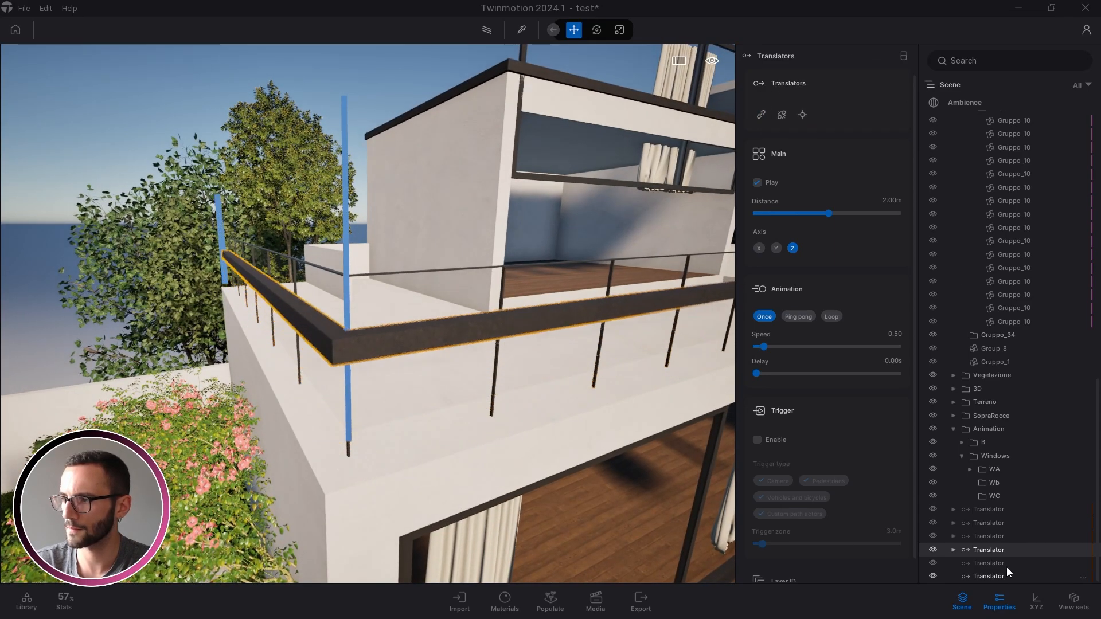
Select the next Translator and pick a balcony railing post's Gruppo_10 object
left_click(985, 563)
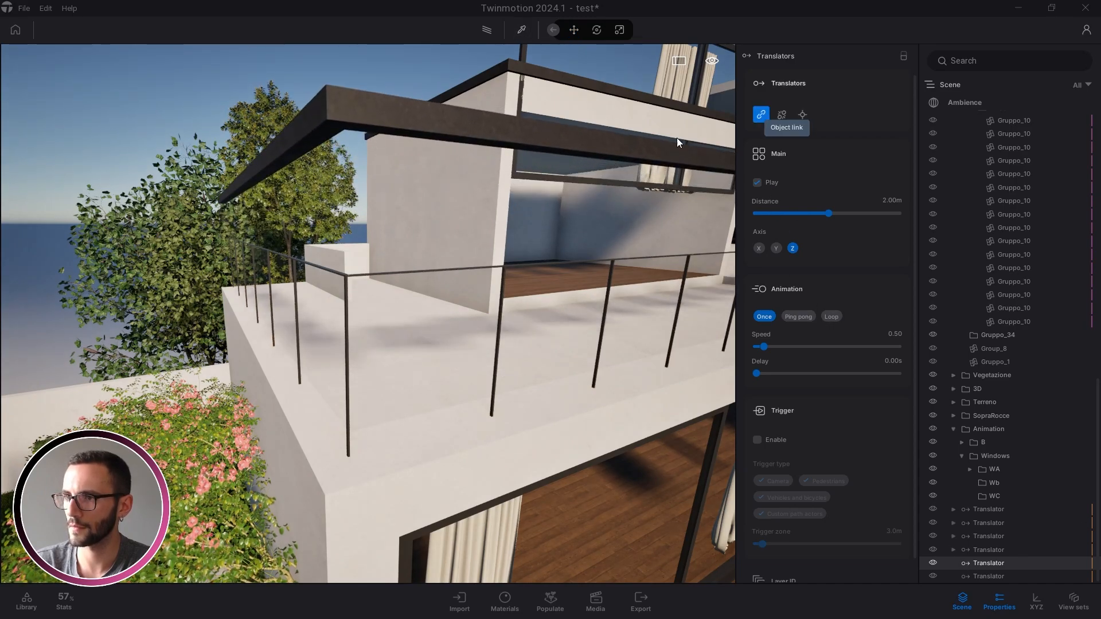
scroll(342, 309, "up", 3)
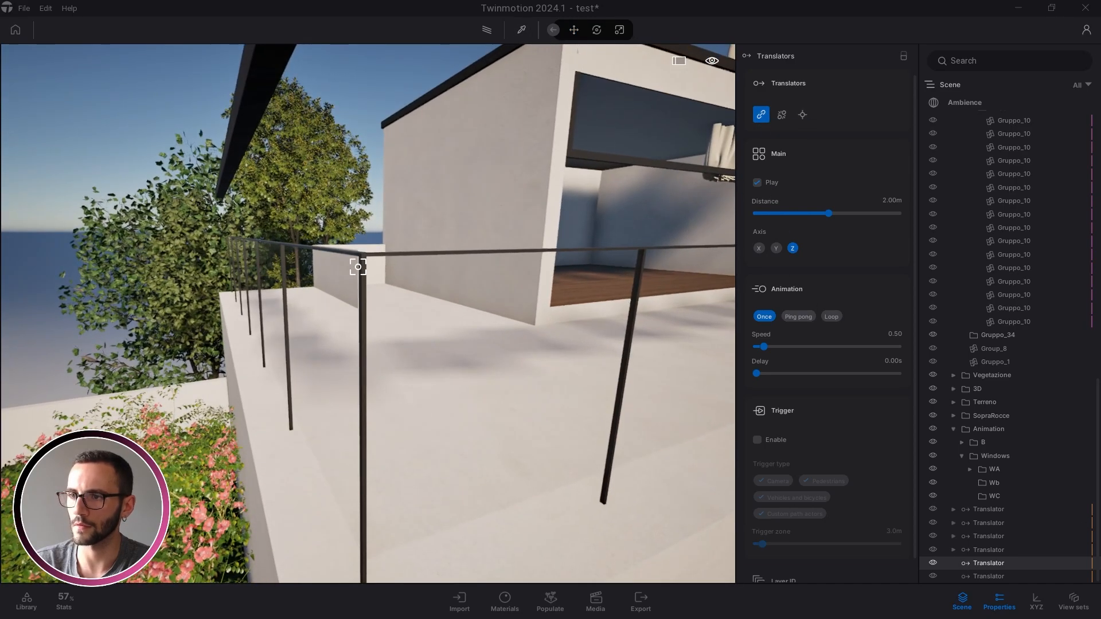
left_click(360, 265)
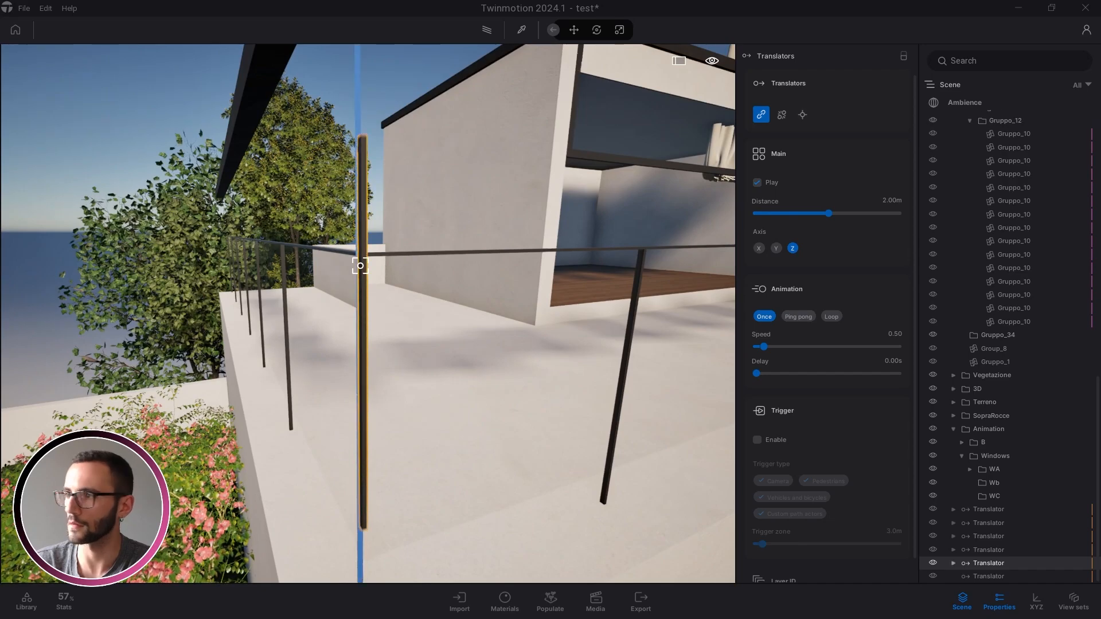
left_click(641, 265)
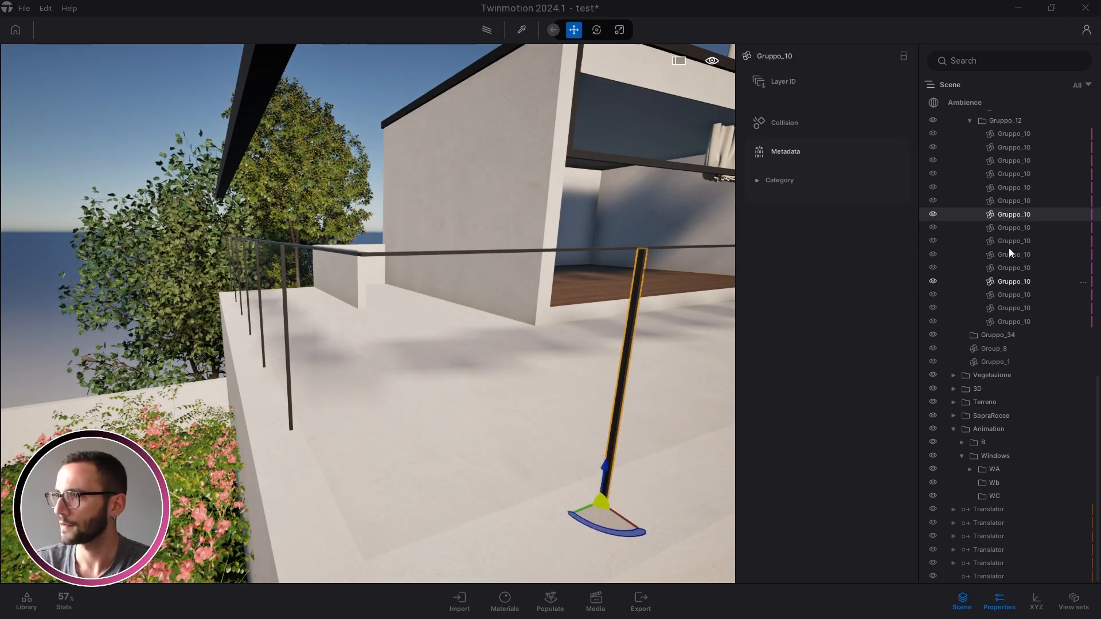
Put all 15 Gruppo_10 railing posts plus both handrail segments under the fifth Translator
left_click(1017, 134)
left_click(1009, 320, "shift")
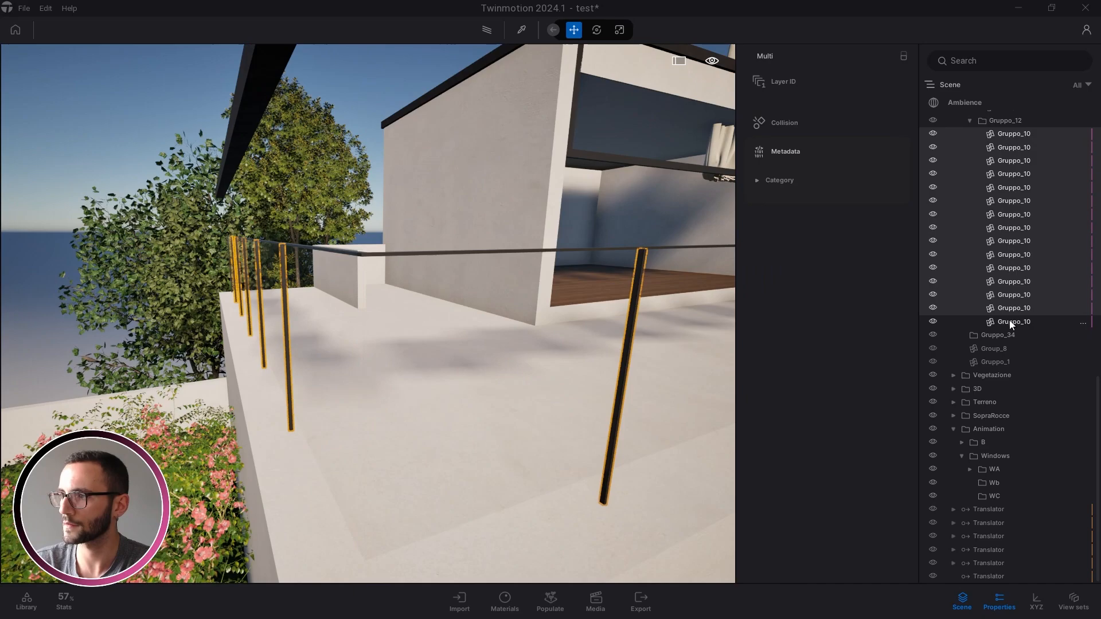
right_click_drag(514, 293, 608, 292)
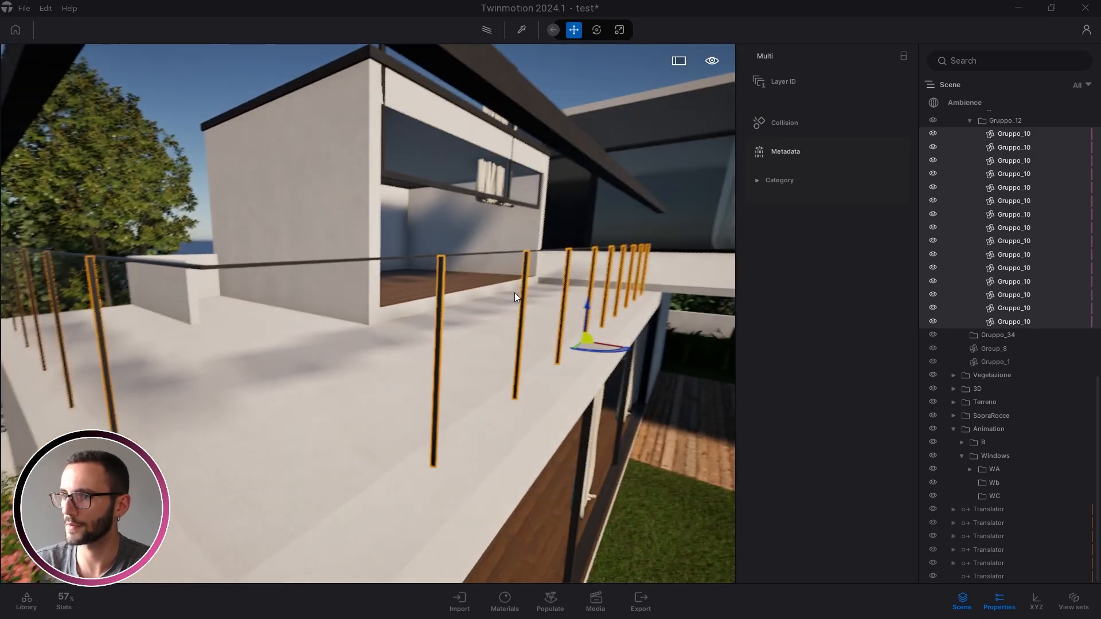
left_click(270, 265, "ctrl")
left_click(189, 266, "ctrl")
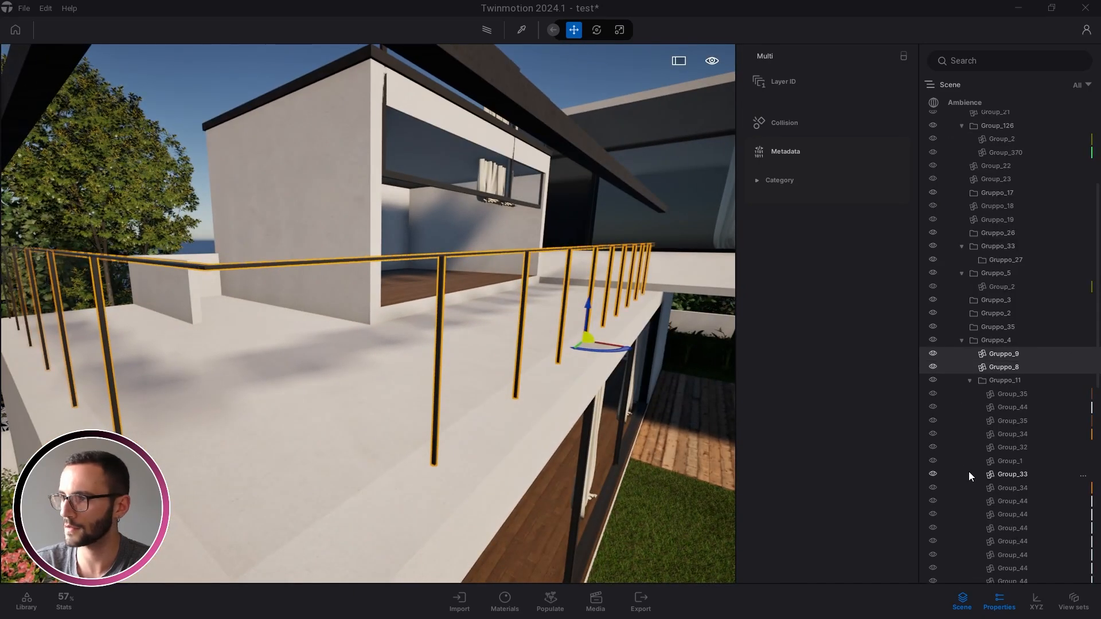
scroll(969, 471, "down", 10)
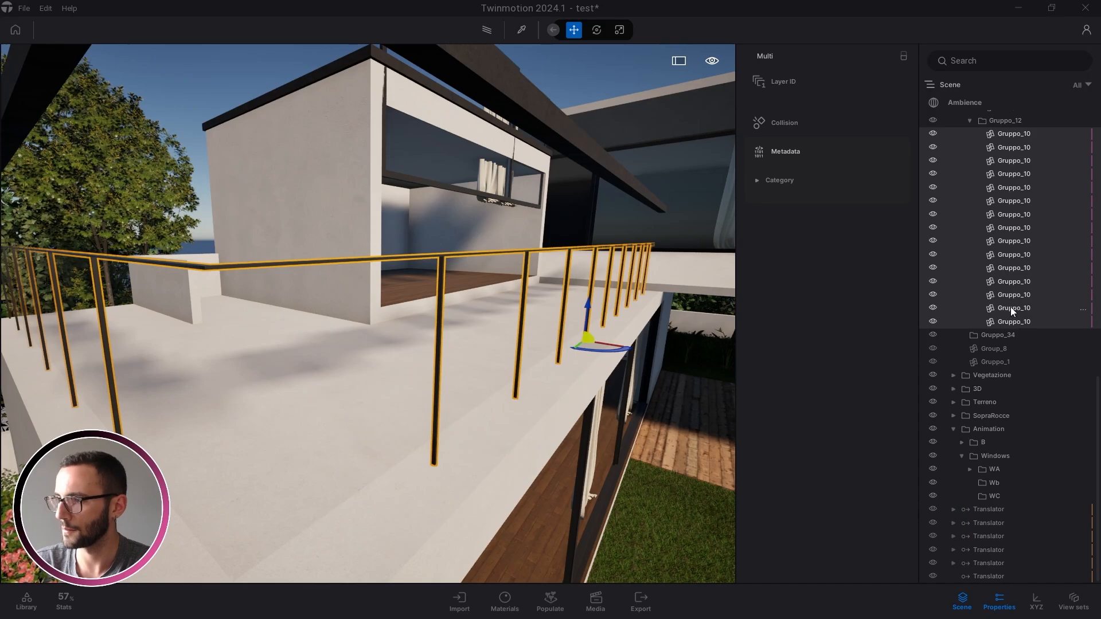
left_click_drag(1011, 308, 985, 562)
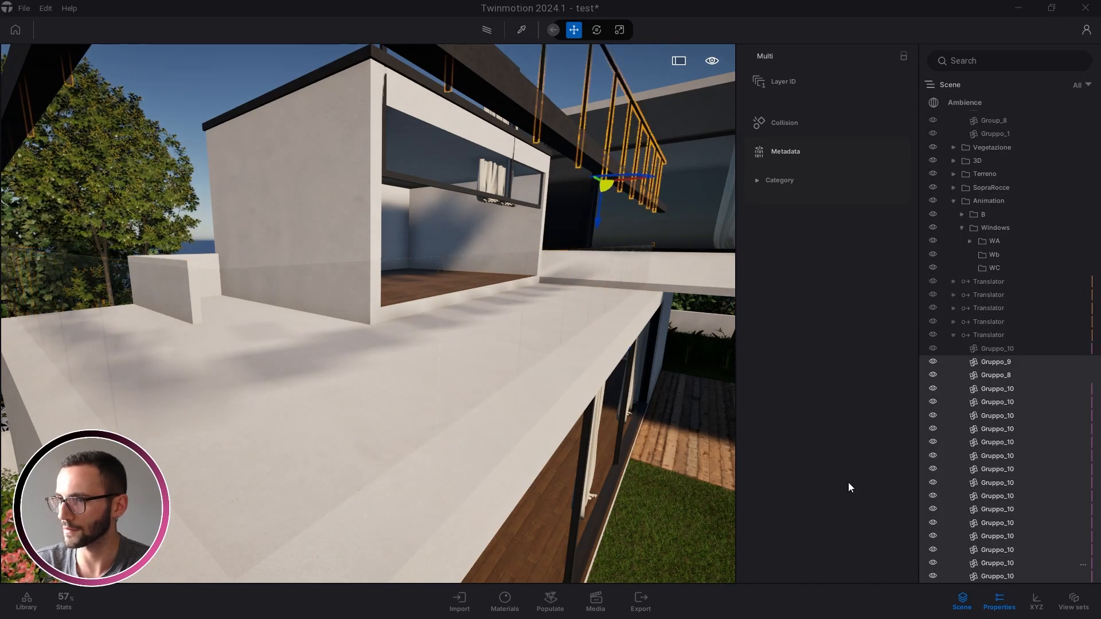
right_click_drag(492, 339, 469, 315)
Move the glass railing pieces Group_35 through Group_50 under the bottom Translator
left_click(493, 340)
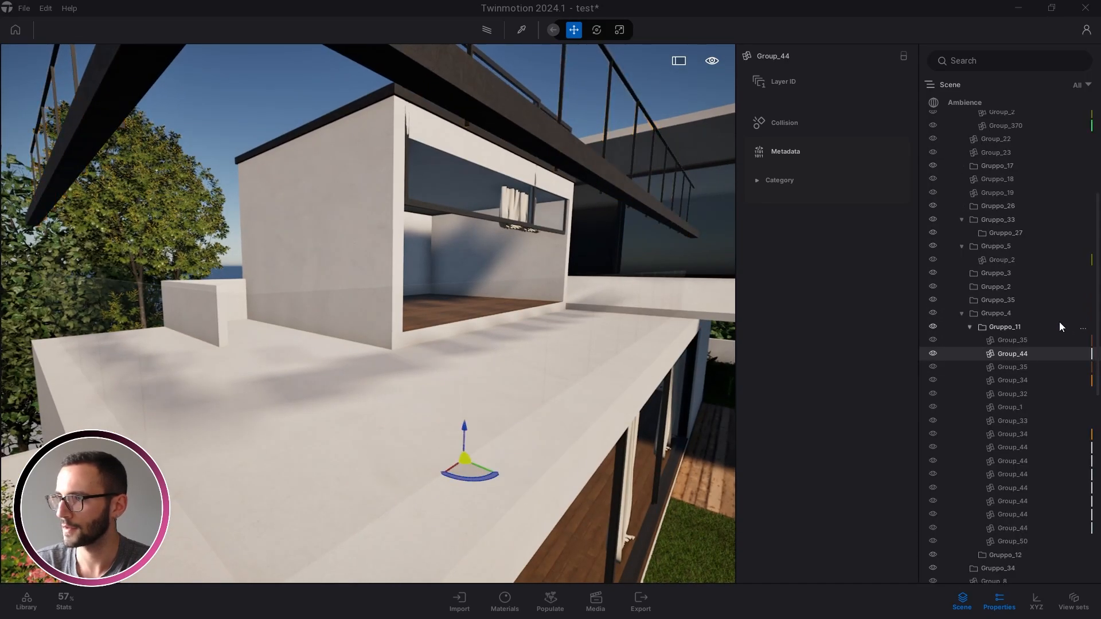
left_click(1027, 340)
scroll(1004, 459, "down", 3)
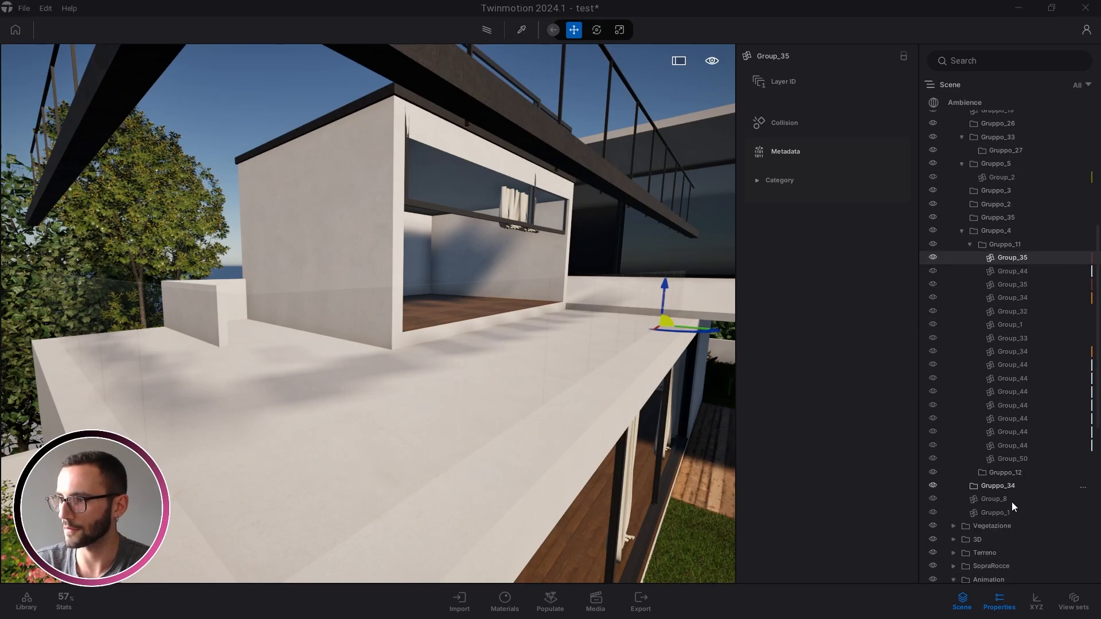
left_click(1020, 459, "shift")
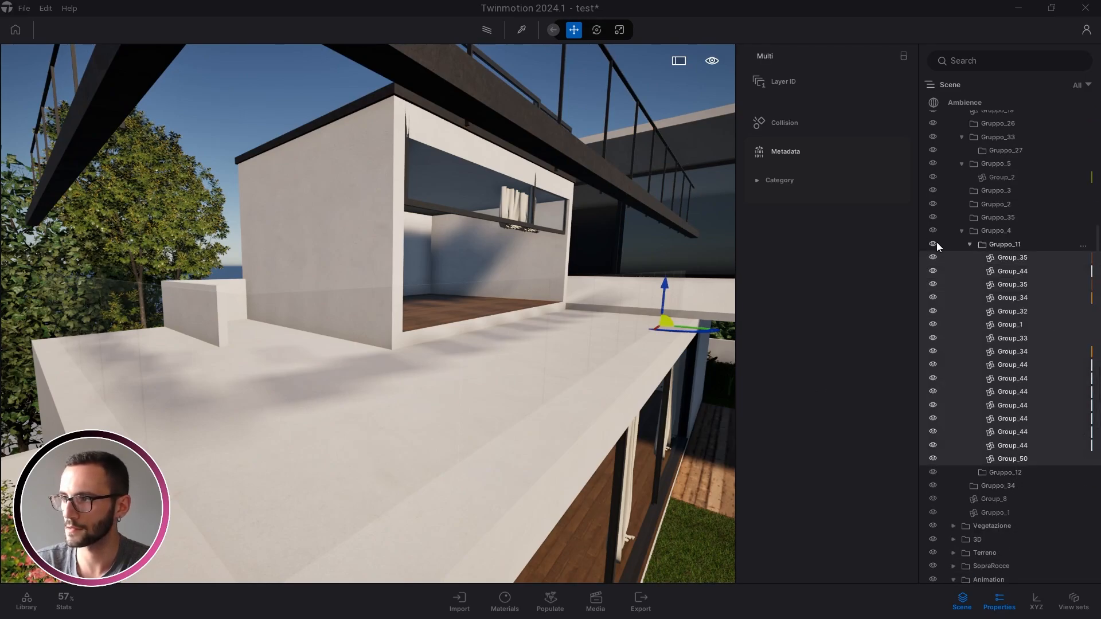
scroll(1053, 384, "down", 6)
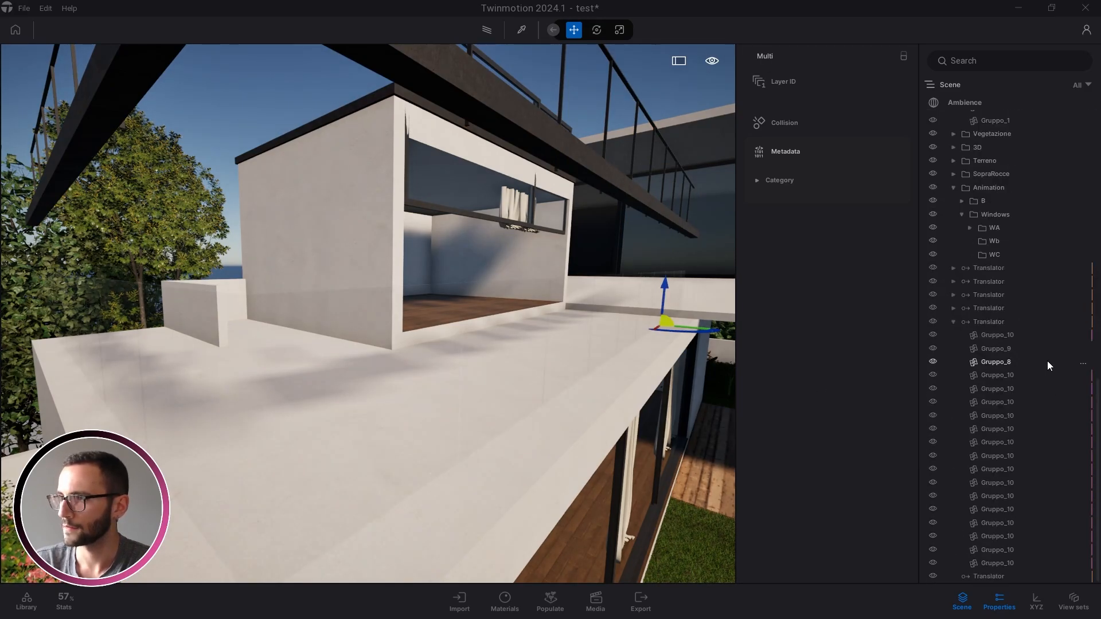
scroll(1047, 360, "up", 3)
left_click_drag(1023, 308, 993, 576)
scroll(1006, 410, "down", 4)
right_click_drag(625, 391, 593, 373)
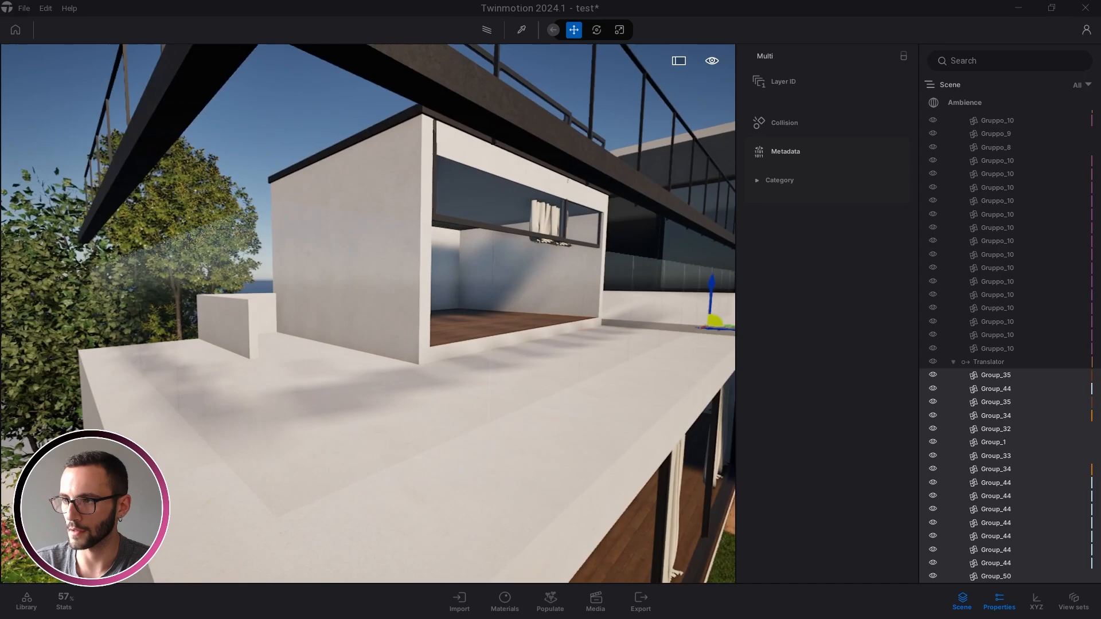
middle_click_drag(621, 388, 743, 383, "shift")
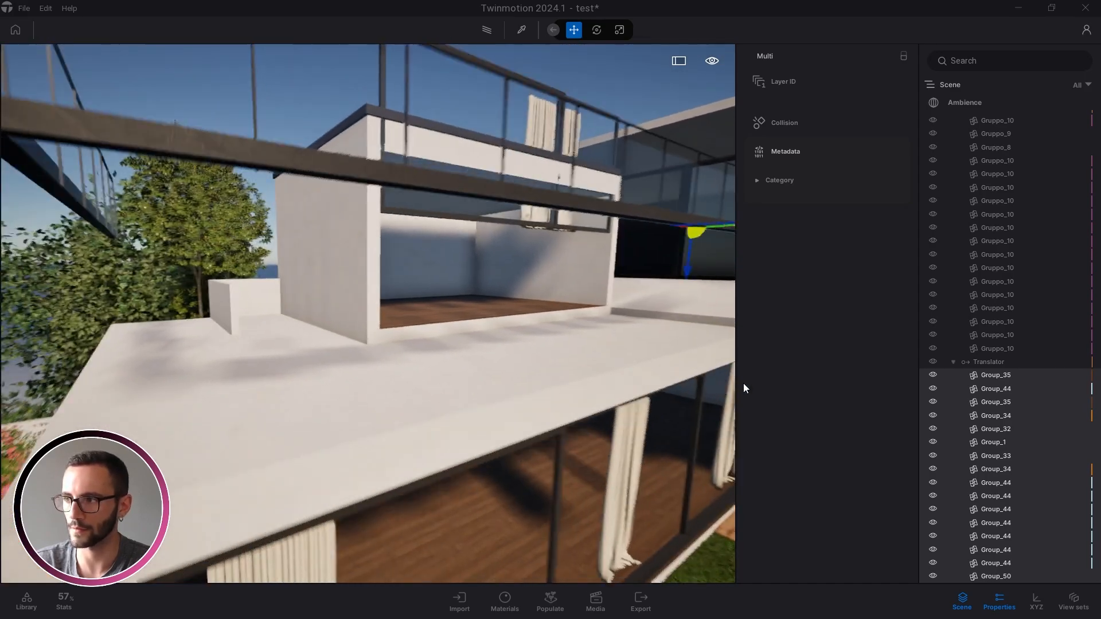
key("s")
key("q")
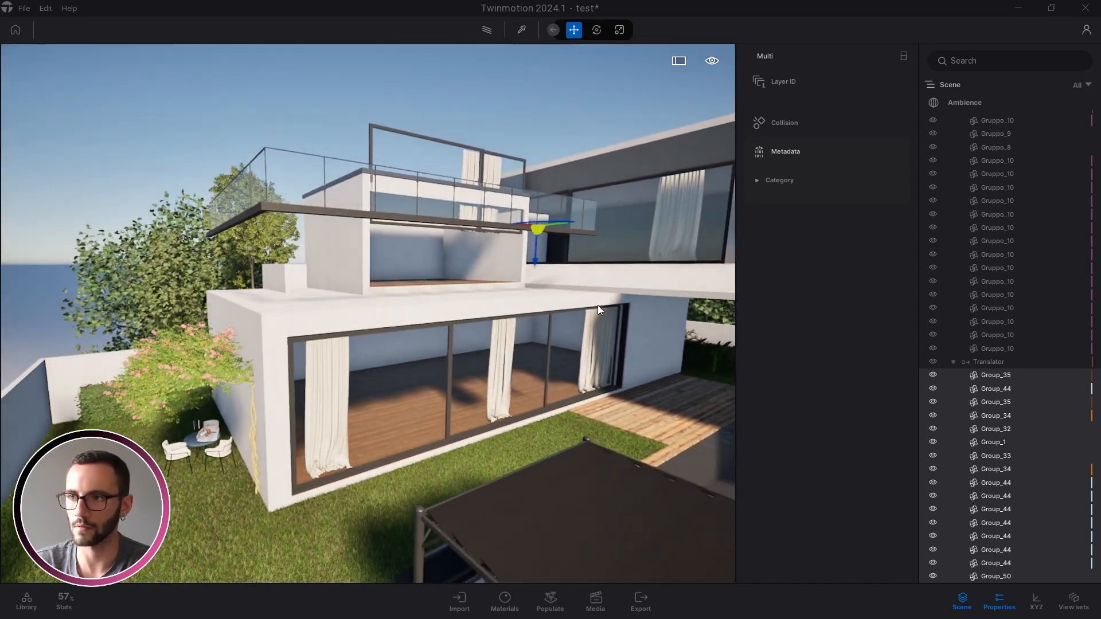
middle_click_drag(598, 305, 1100, 515, "shift")
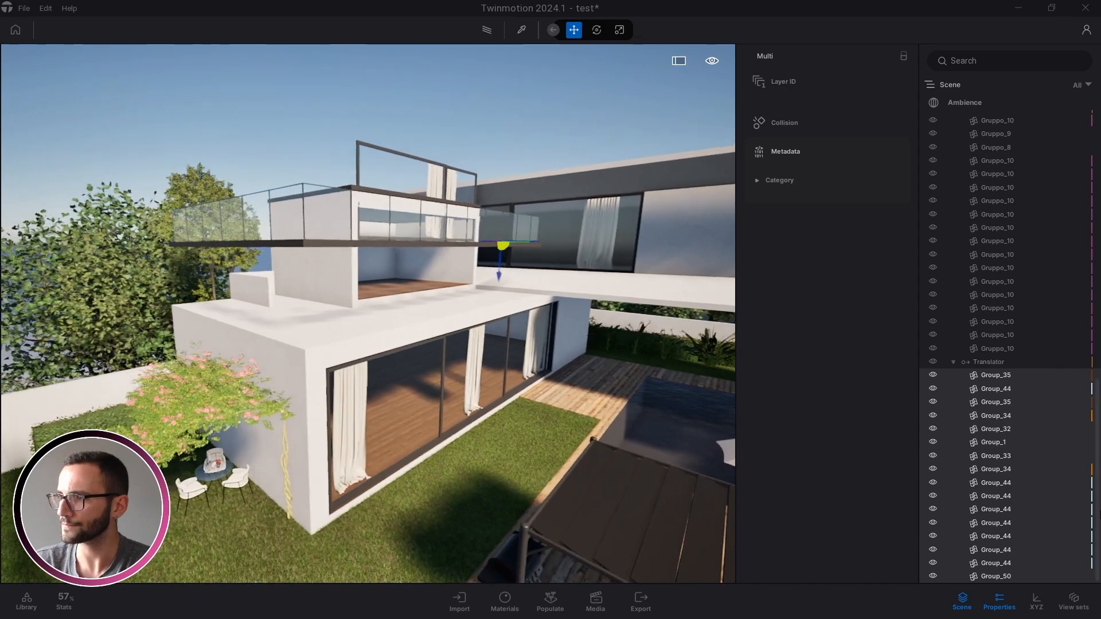
Collapse the Windows folder and the two expanded Translators in the outliner
scroll(1051, 484, "up", 10)
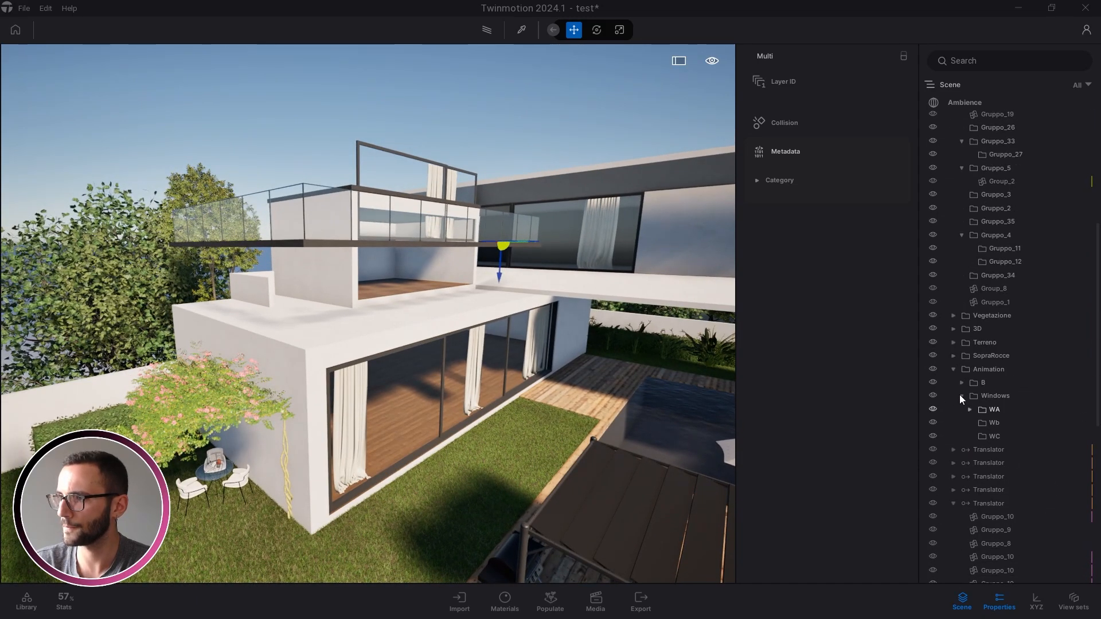
left_click(960, 395)
left_click(952, 464)
left_click(954, 476)
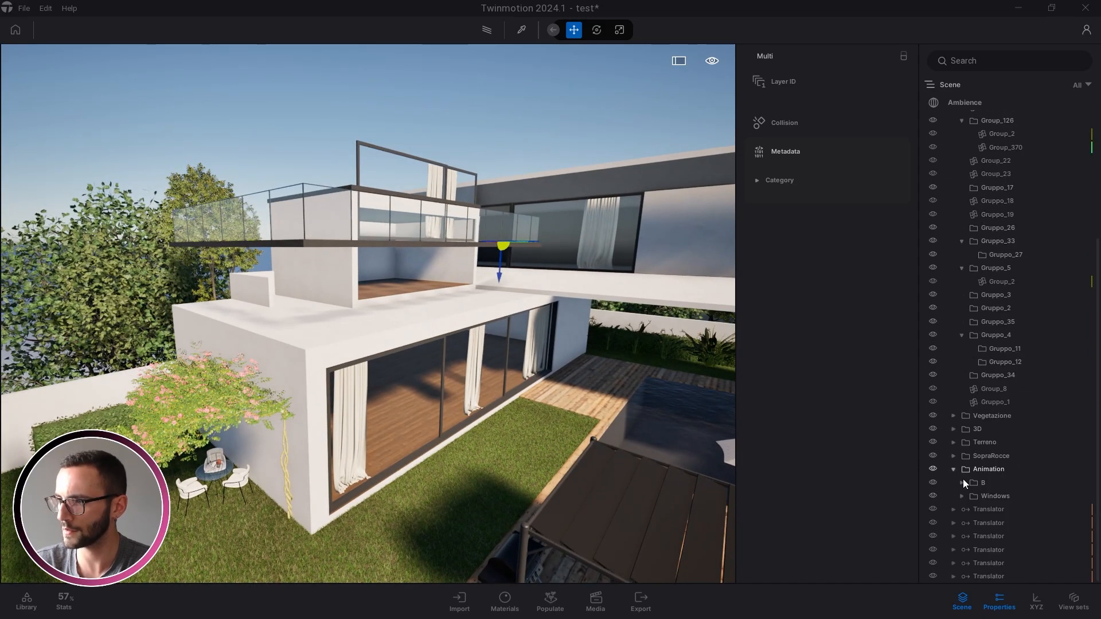
Drag the six Translators into the Wb folder under Windows
left_click(993, 510)
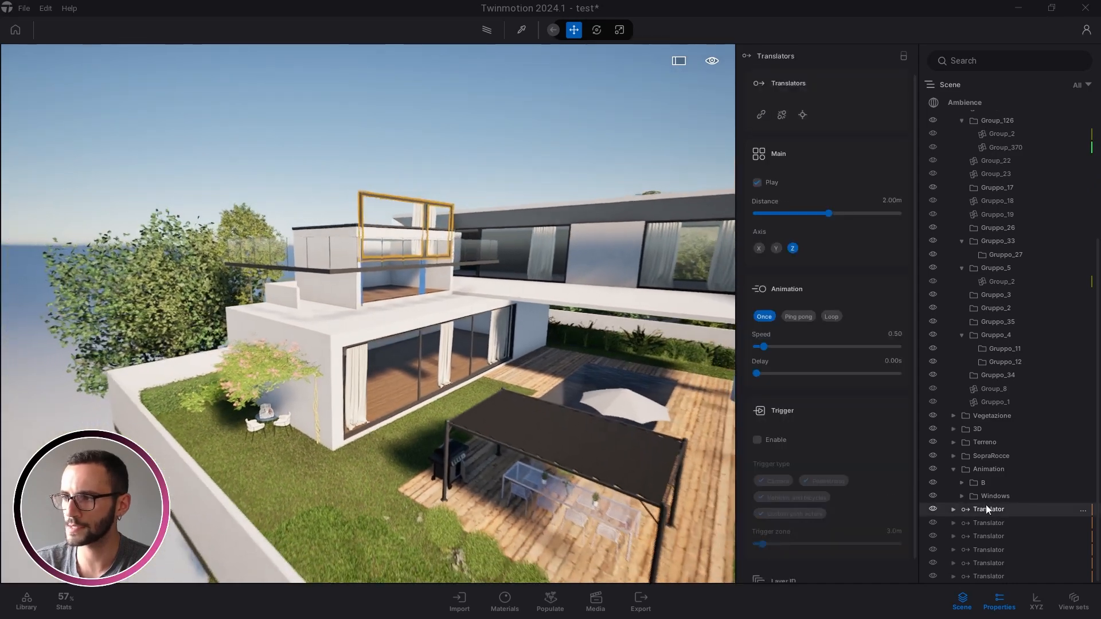
left_click(962, 496)
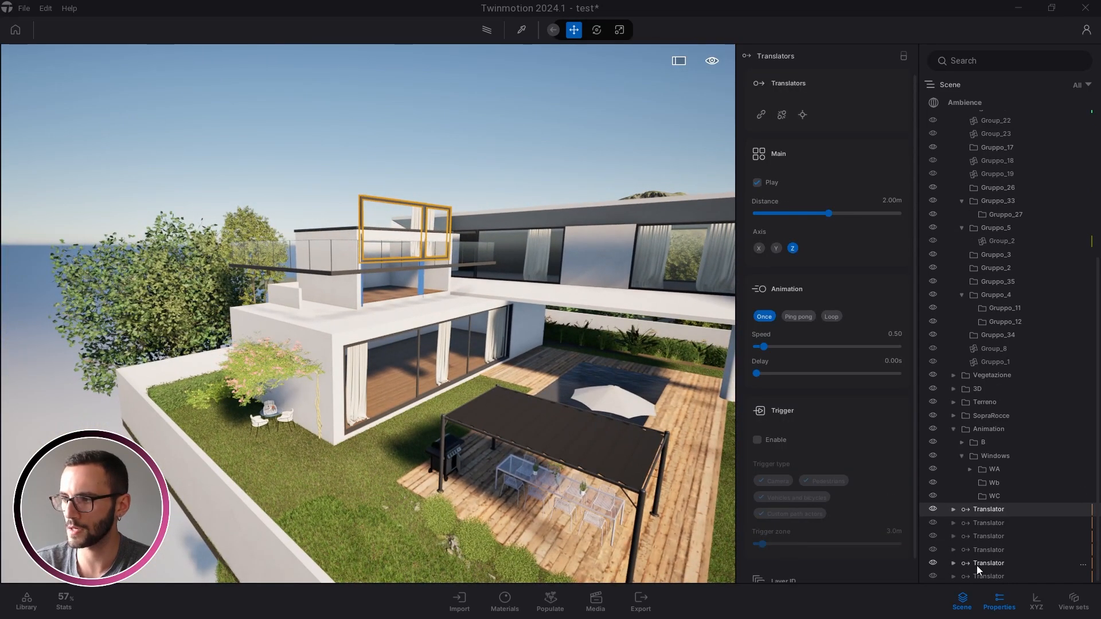
left_click(979, 574, "shift")
left_click_drag(995, 483, 972, 483)
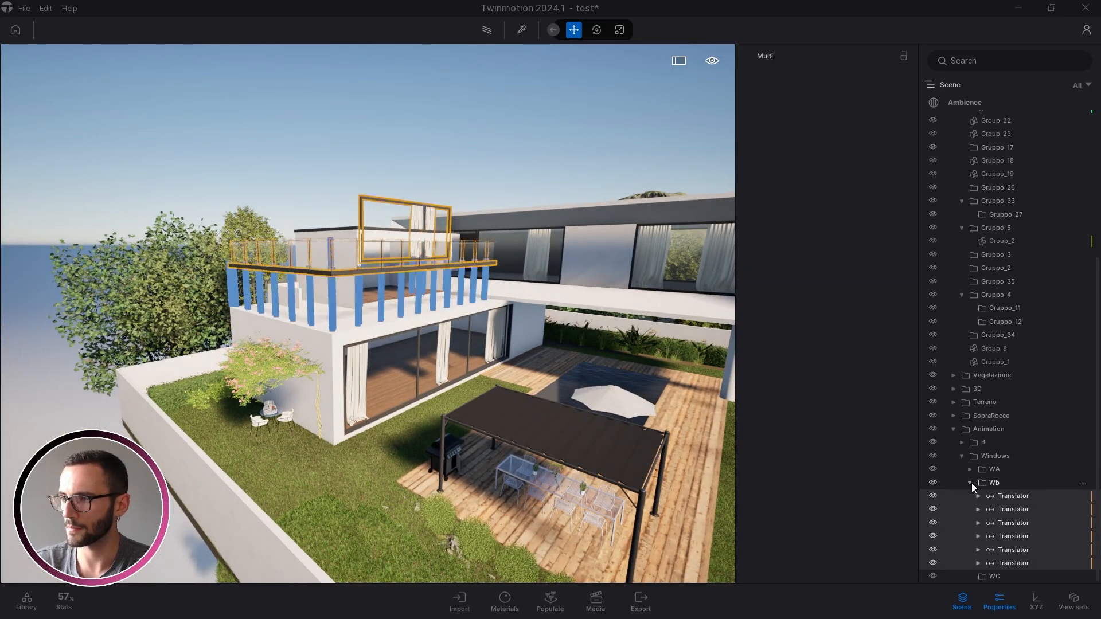
middle_click_drag(562, 396, 507, 400, "shift")
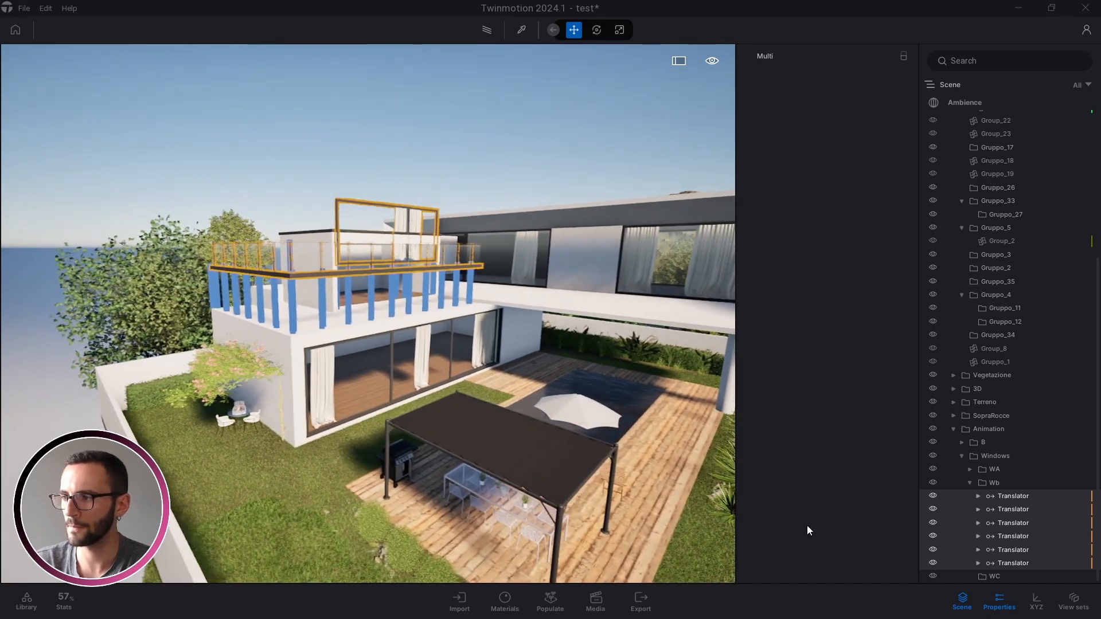
left_click(1013, 500)
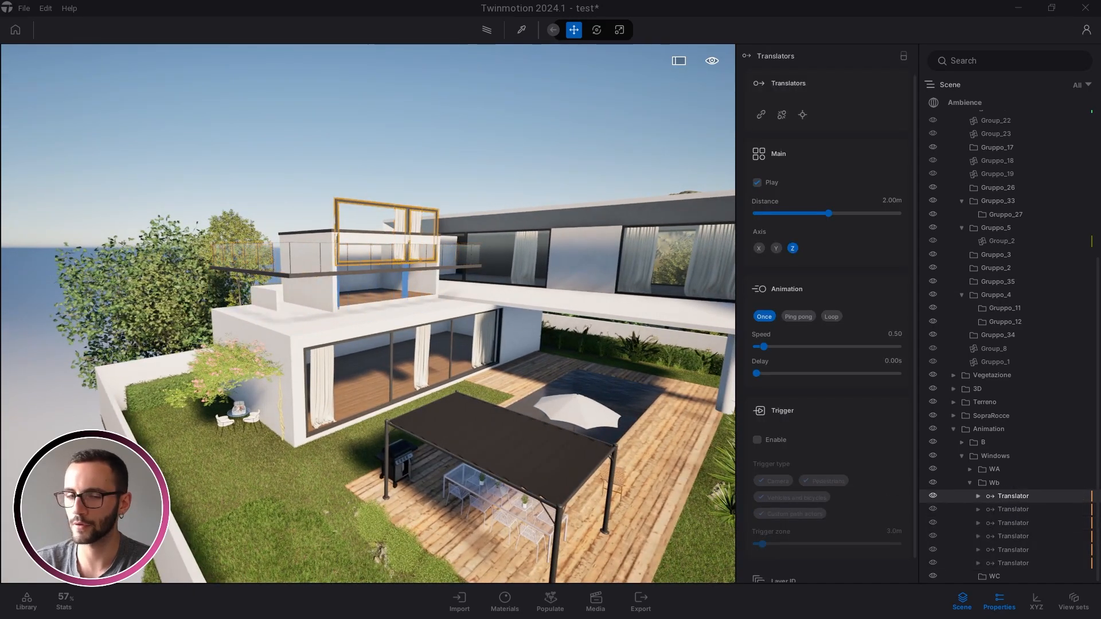
right_click_drag(345, 232, 376, 241)
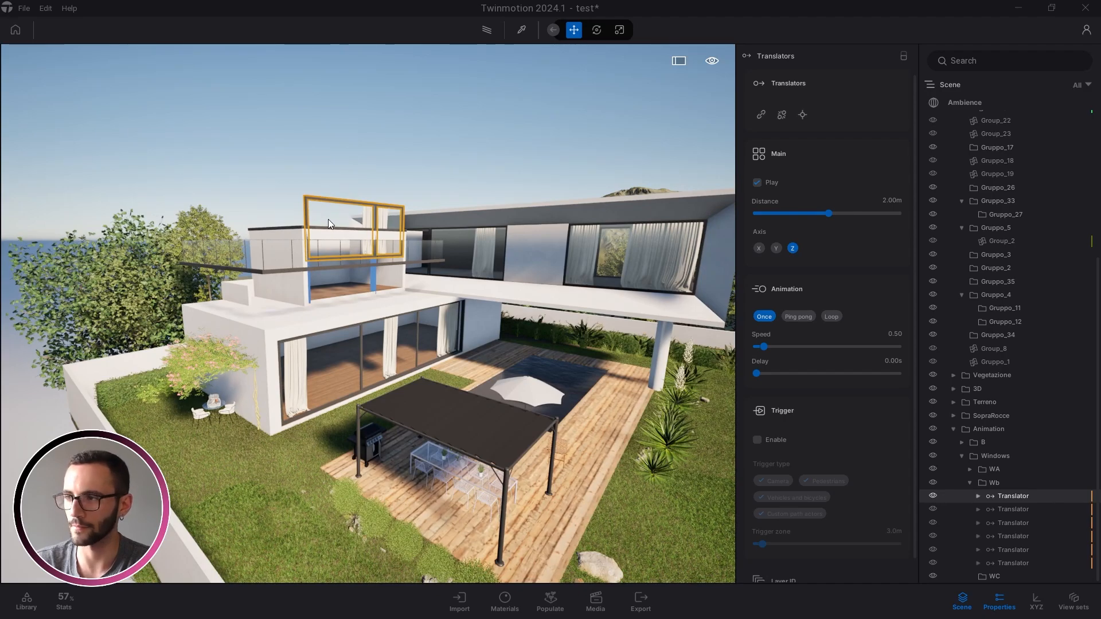
Set the Wb translator to travel 30 m along the X axis
left_click(776, 247)
mouse_move(478, 294)
right_mouse_down()
mouse_move(450, 287)
mouse_move(462, 287)
right_mouse_up()
left_click(760, 248)
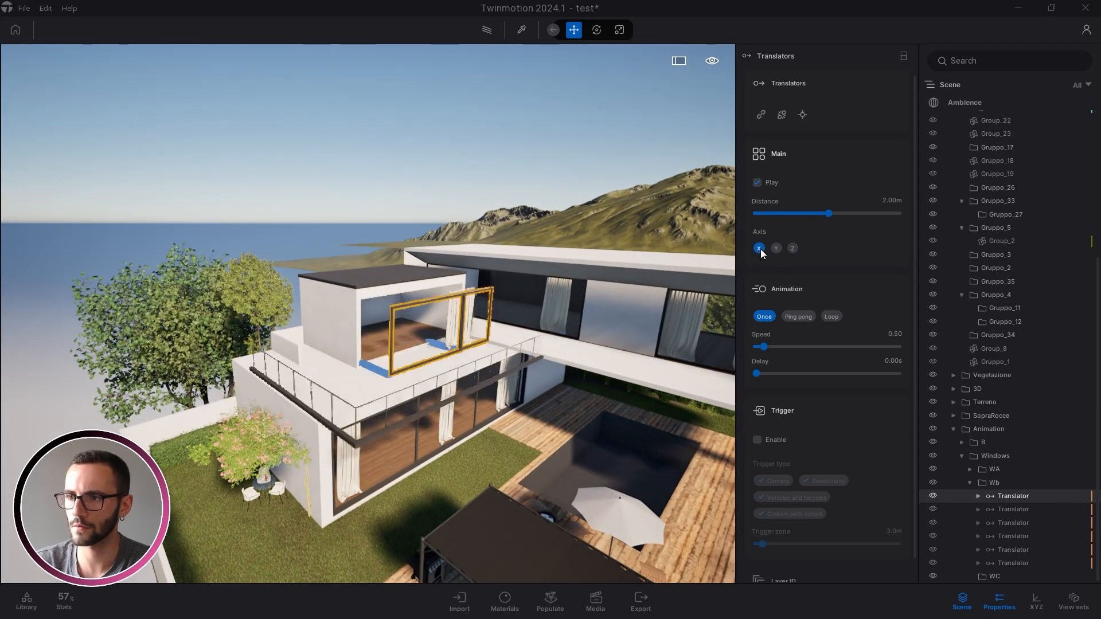
right_click_drag(442, 310, 487, 310)
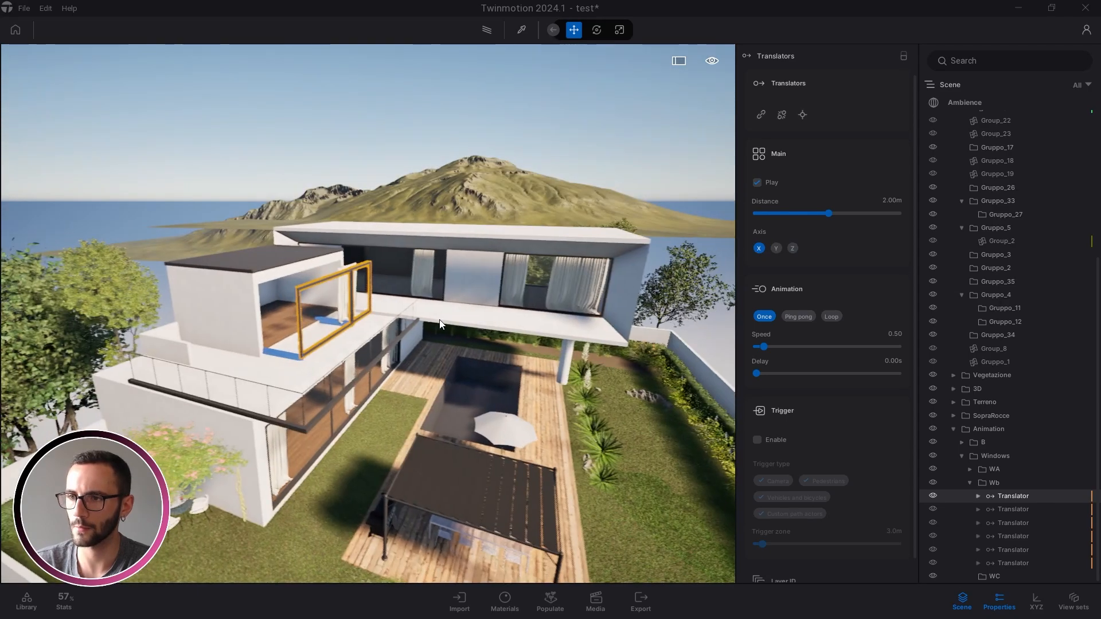
left_click(887, 202)
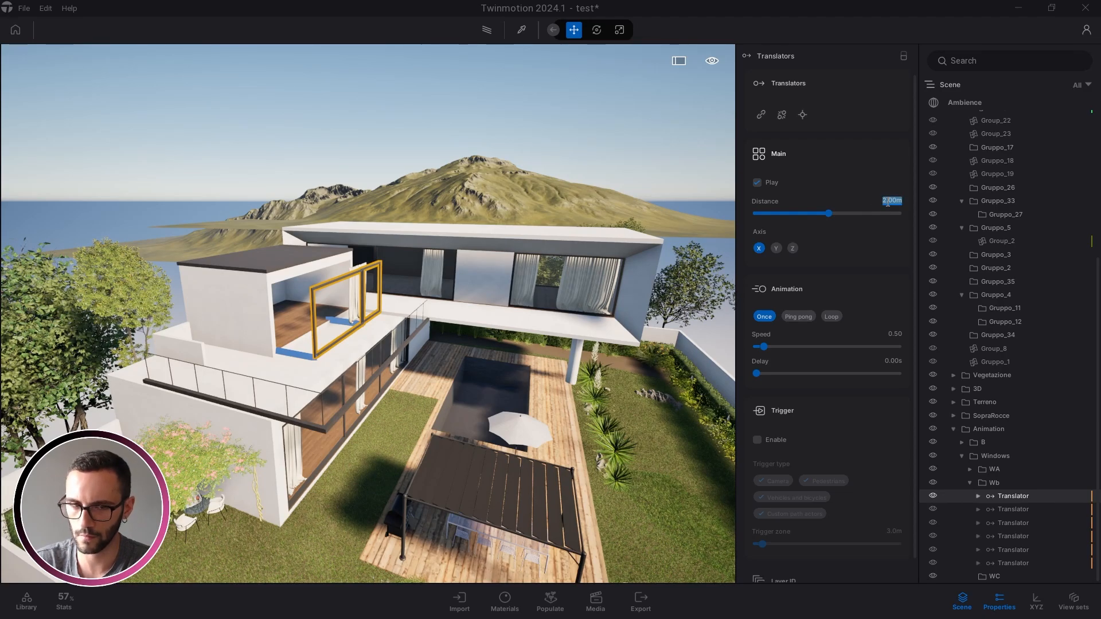
type("30")
key("Return")
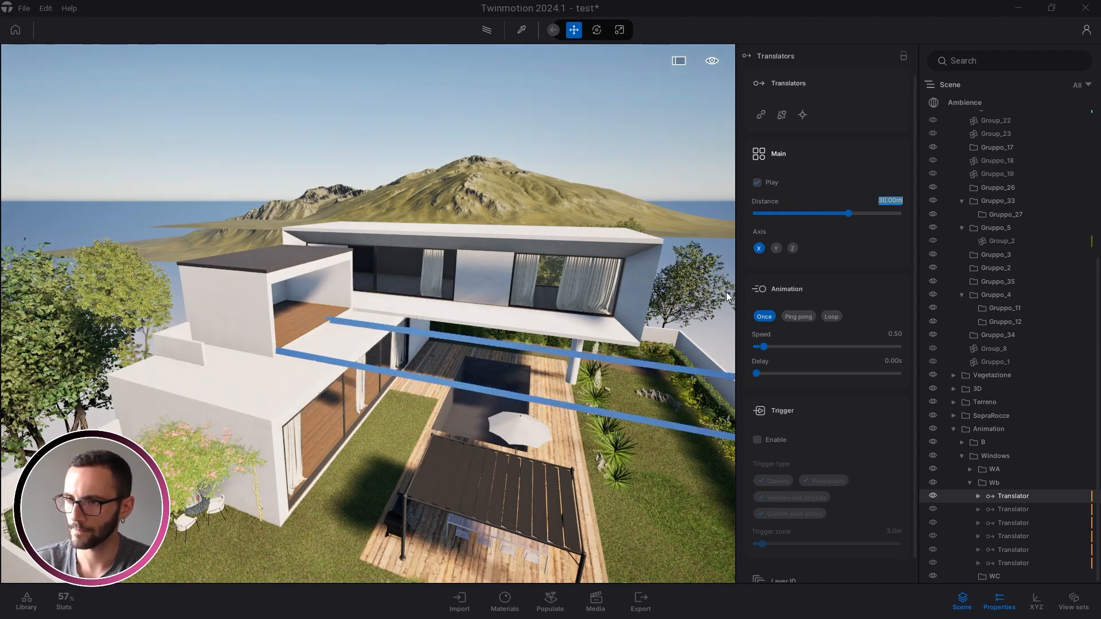
right_click_drag(727, 292, 1018, 290)
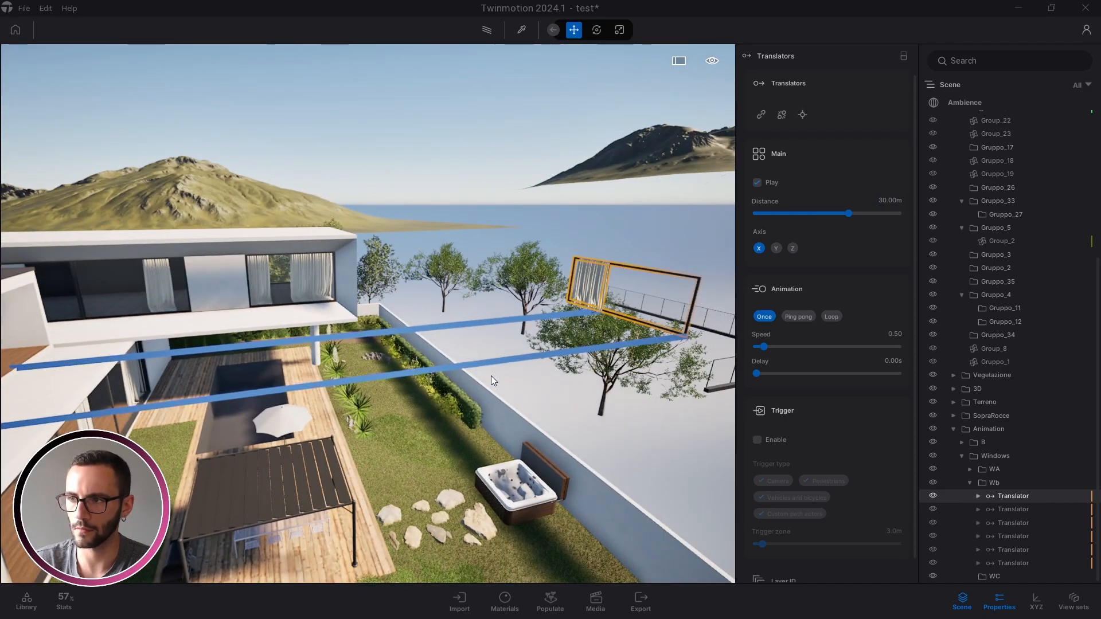
right_click_drag(491, 376, 213, 403)
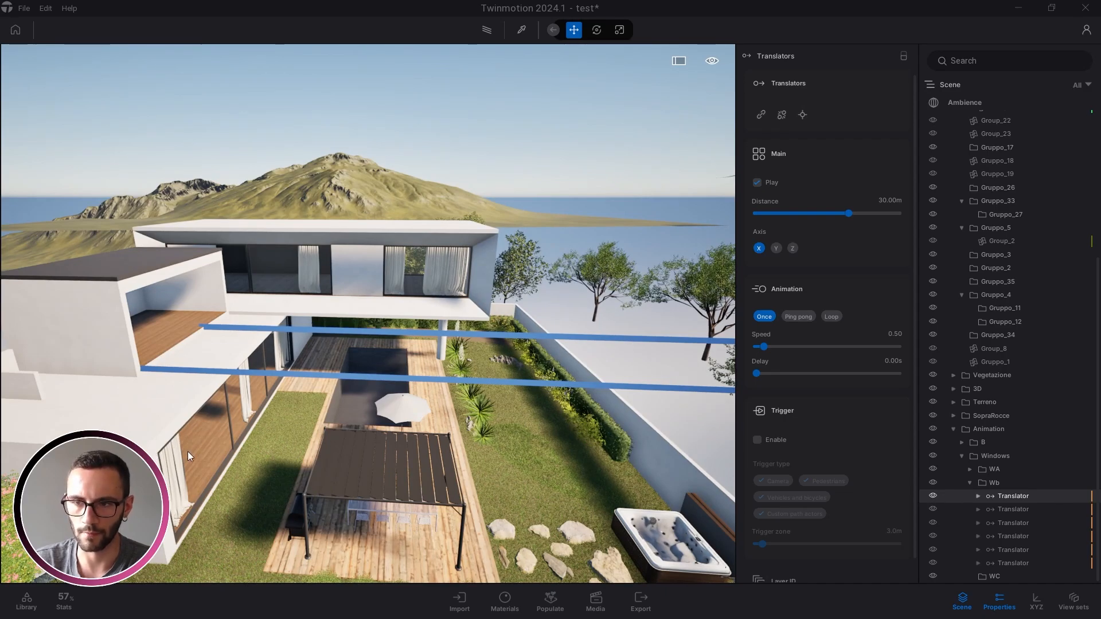
right_click_drag(487, 465, 681, 408)
Select all six Translators in the Wb folder together
key("Caps_Lock")
key("Caps_Lock")
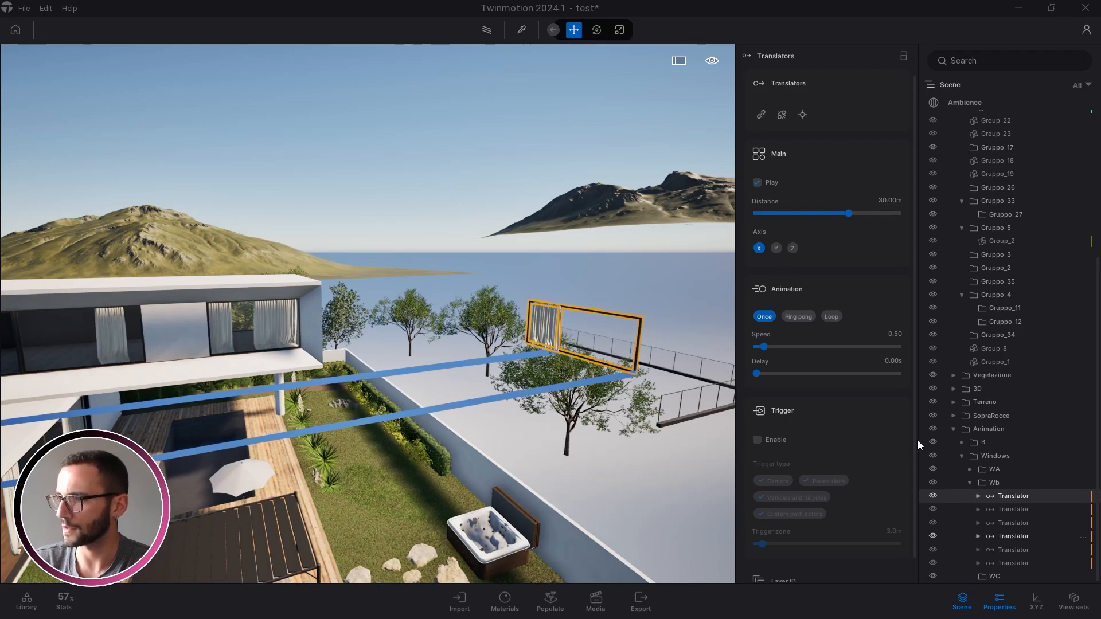
double_click(1013, 496)
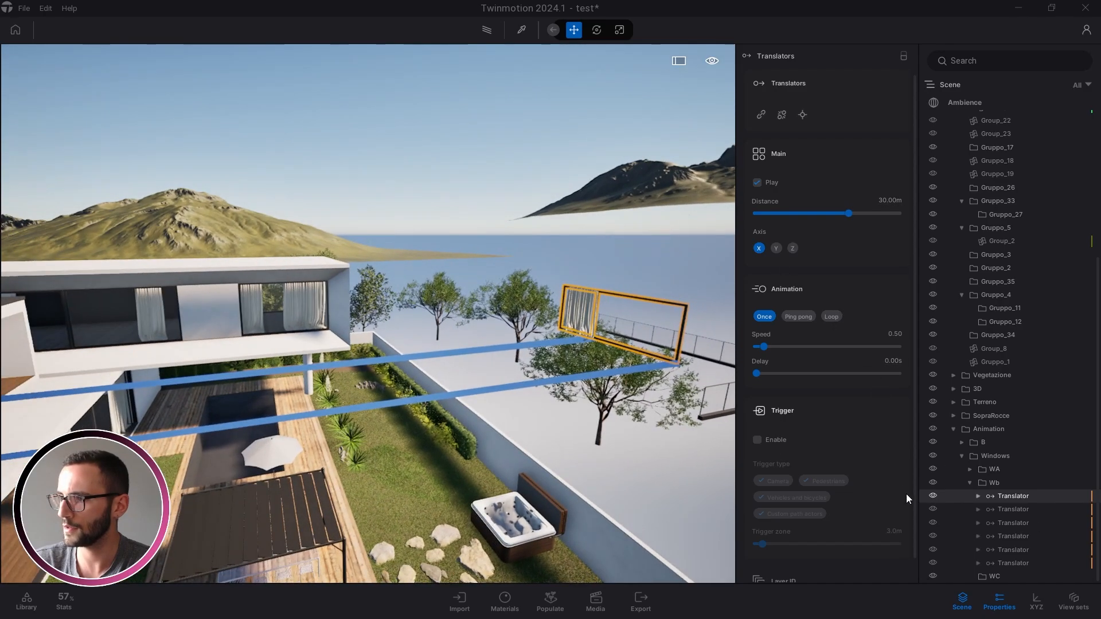
left_click(996, 555, "shift")
left_click(997, 561, "shift")
mouse_move(496, 408)
right_mouse_down()
mouse_move(436, 404)
mouse_move(418, 418)
mouse_move(534, 435)
mouse_move(471, 471)
mouse_move(368, 459)
mouse_move(310, 493)
mouse_move(488, 425)
mouse_move(545, 431)
mouse_move(459, 421)
right_mouse_up()
key("s")
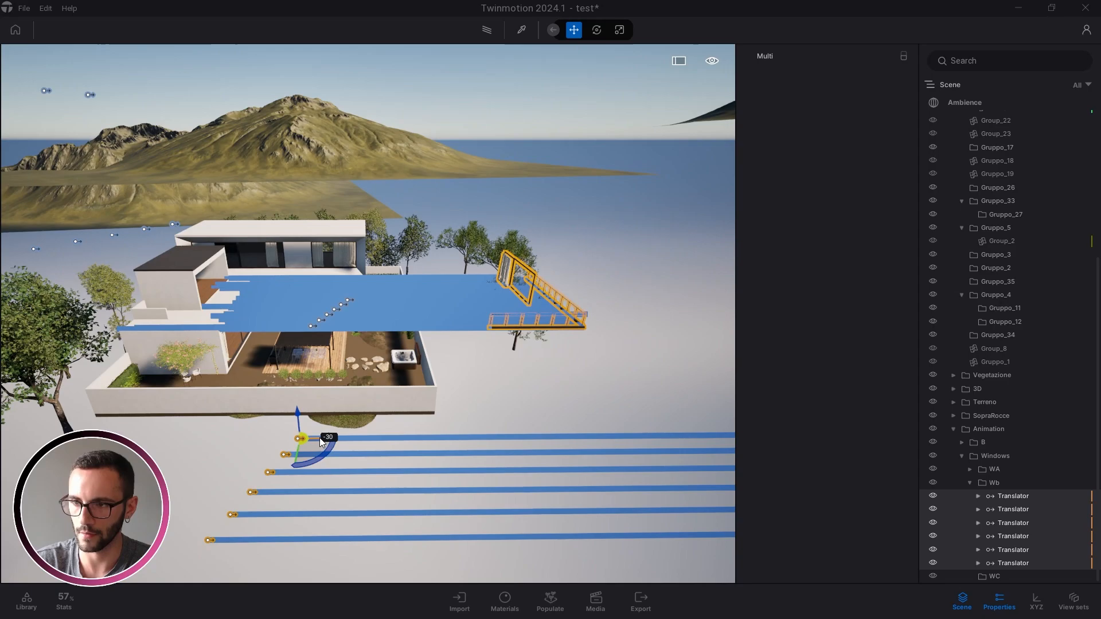
Confirm the -30 m shift and set the first Wb Translator's travel distance to -30 m
key("Return")
key("Escape")
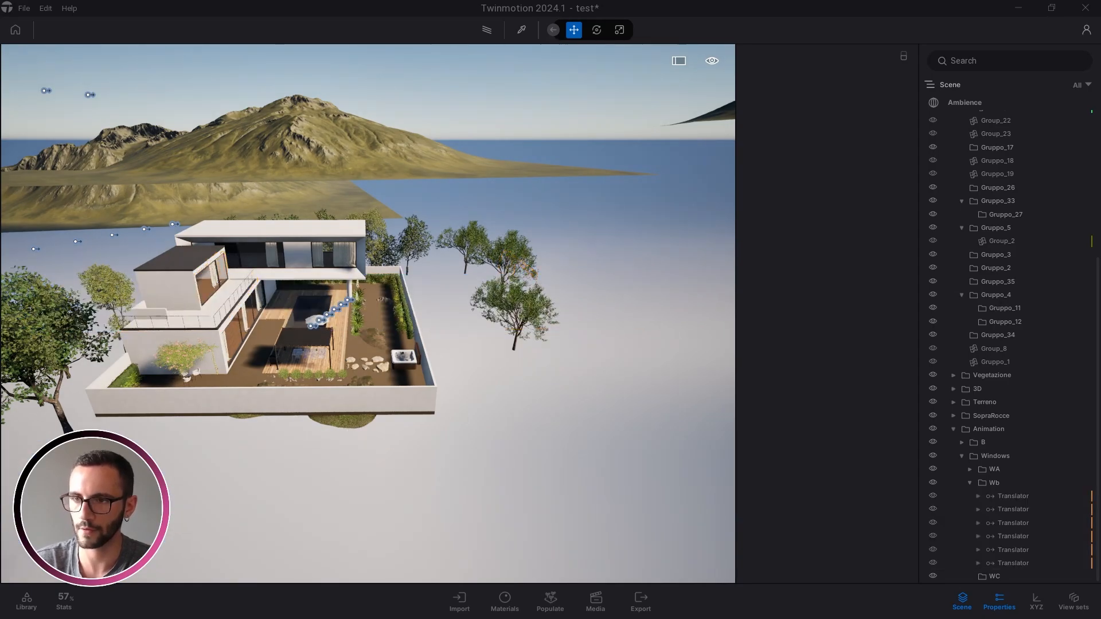
right_click_drag(352, 429, 269, 401)
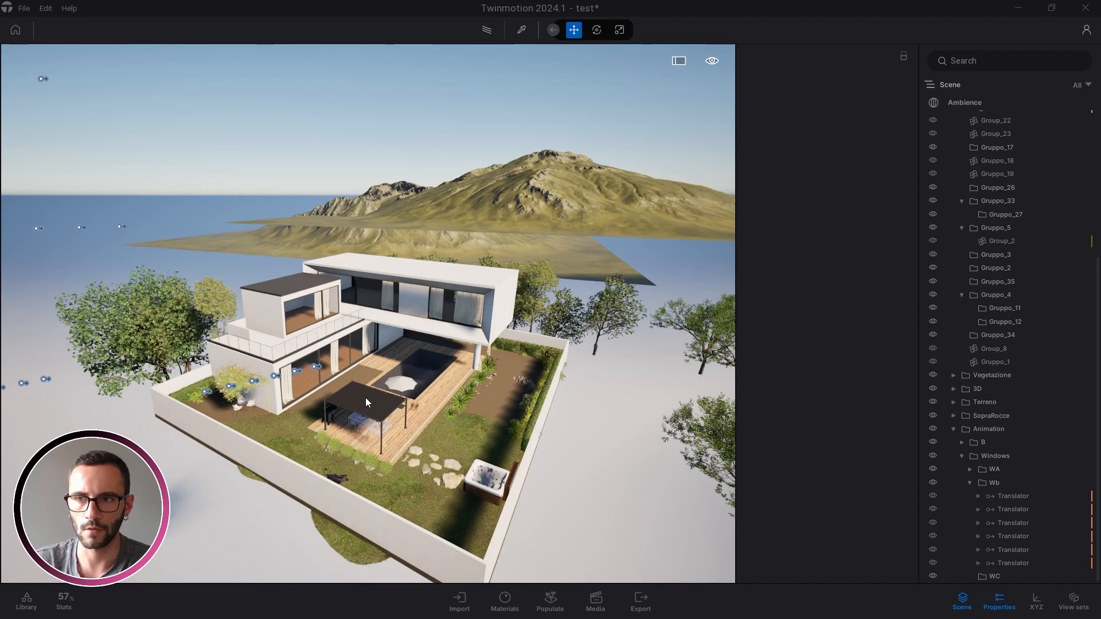
right_click_drag(366, 398, 335, 392)
left_click(1014, 496)
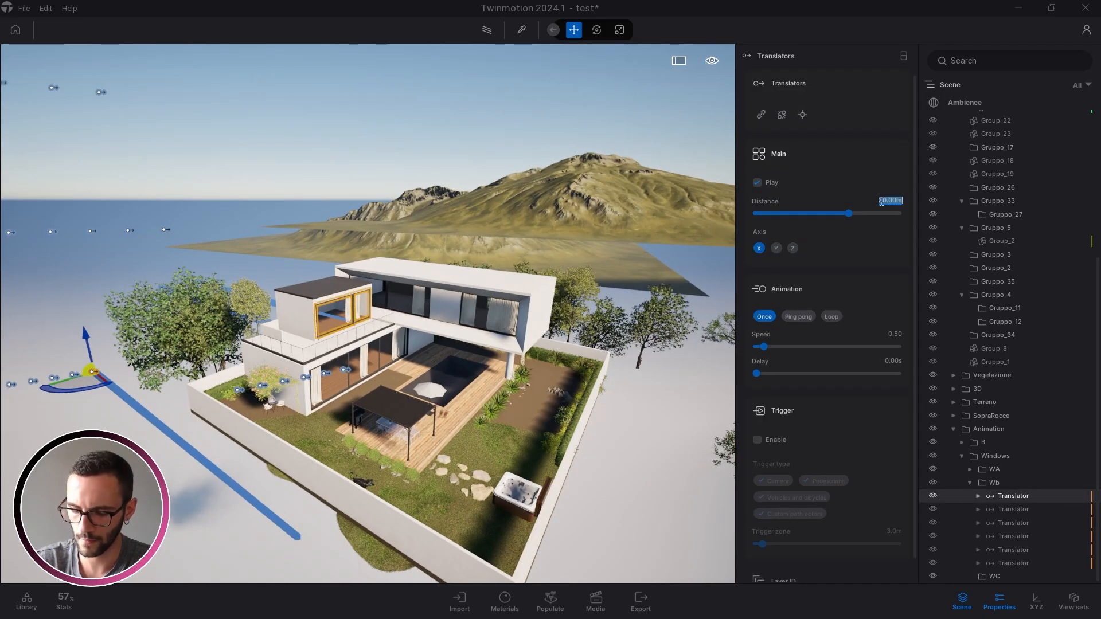
type("-")
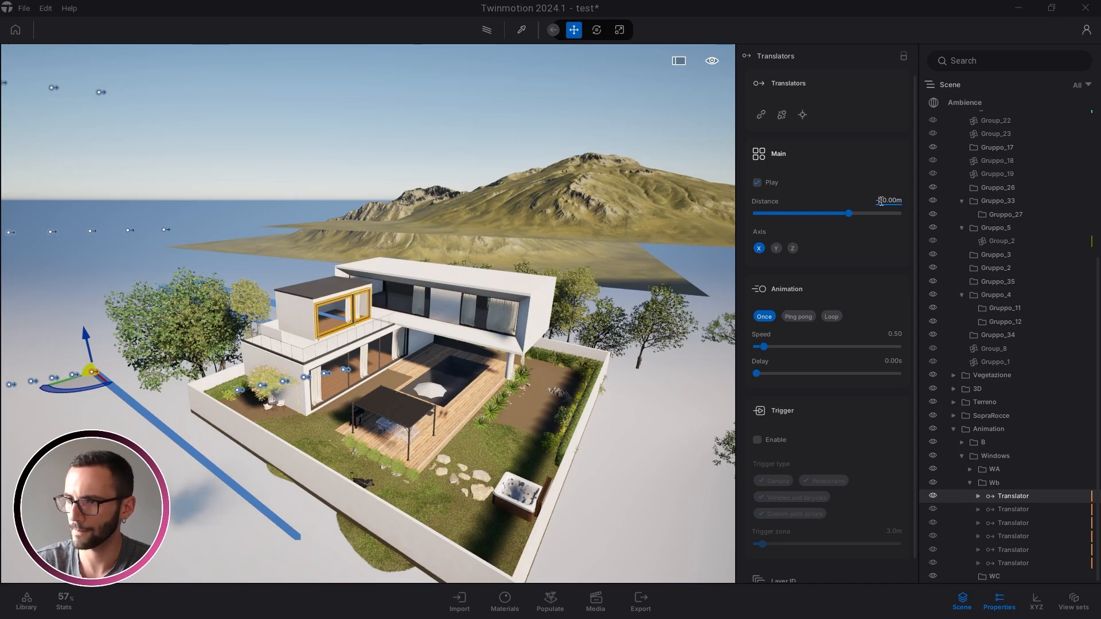
key("Return")
Move all six Wb windows 60 m back onto the house, undoing a single-window move
right_click_drag(198, 353, 198, 384)
key("s")
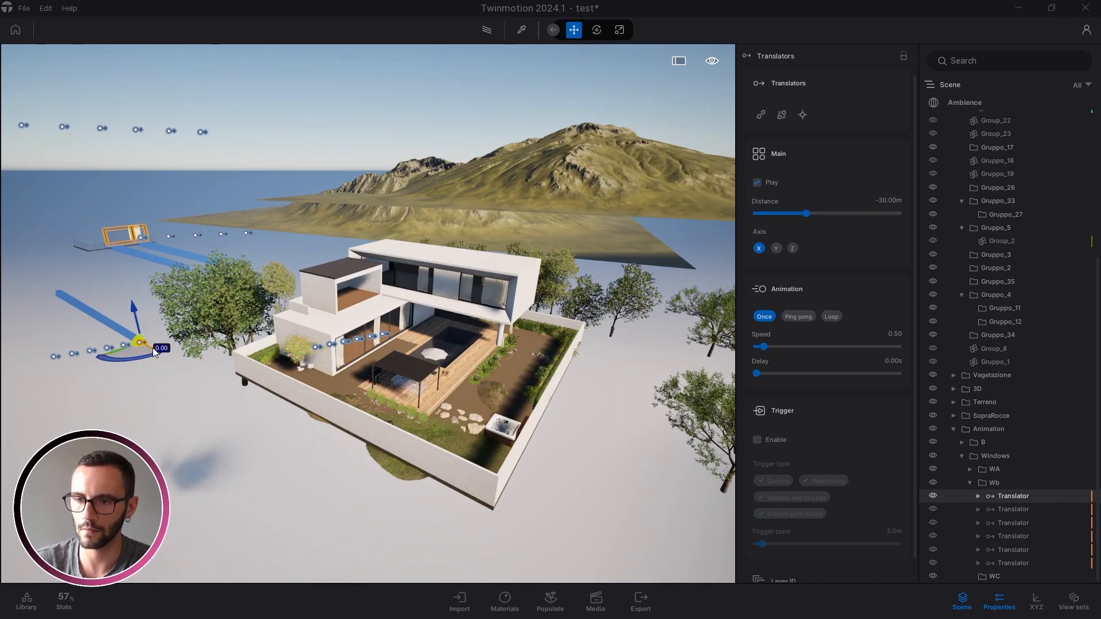
type("60")
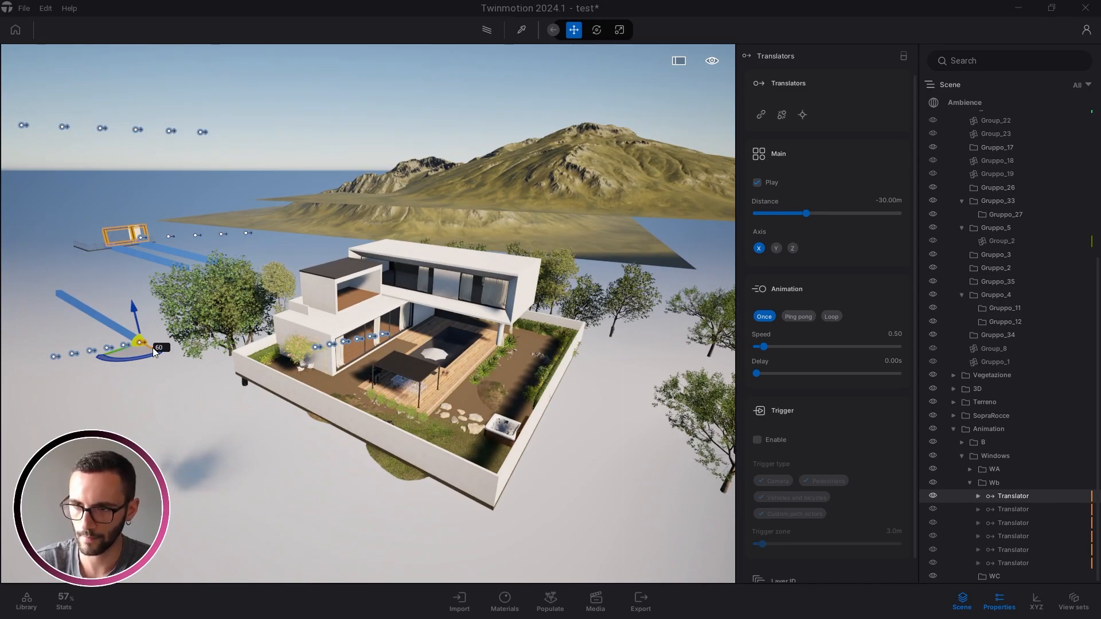
key("Return")
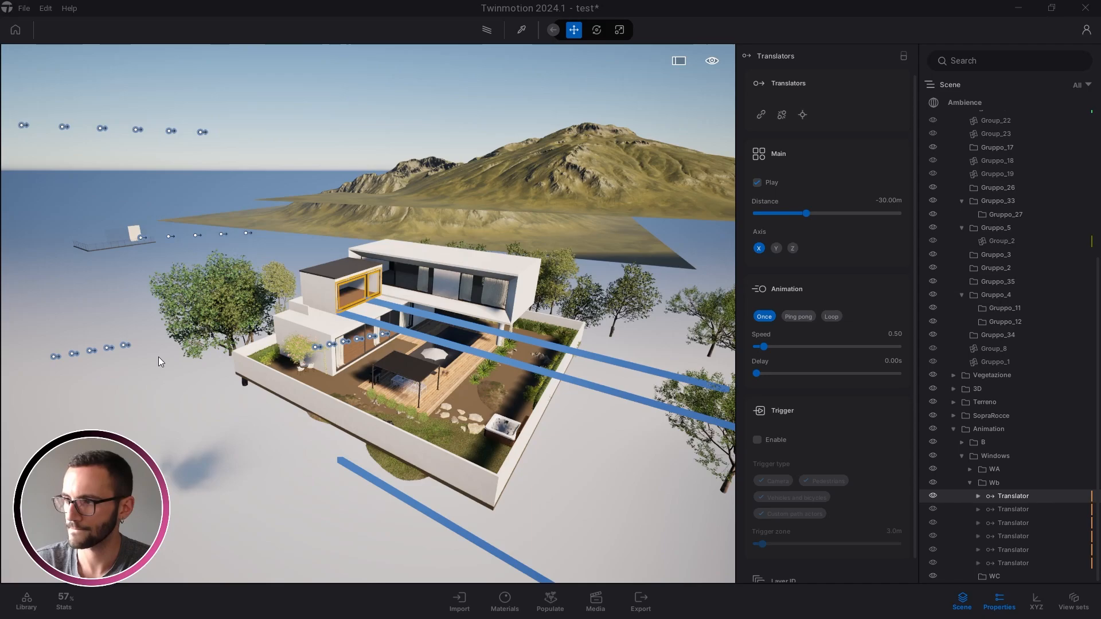
key("ctrl+z")
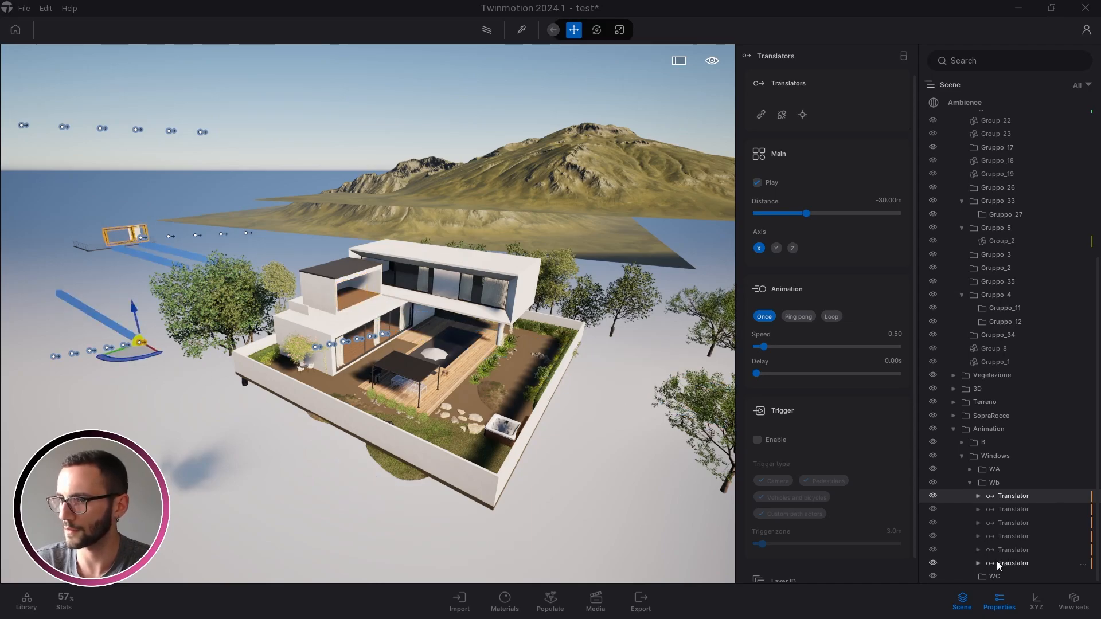
left_click(998, 564, "shift")
type("60")
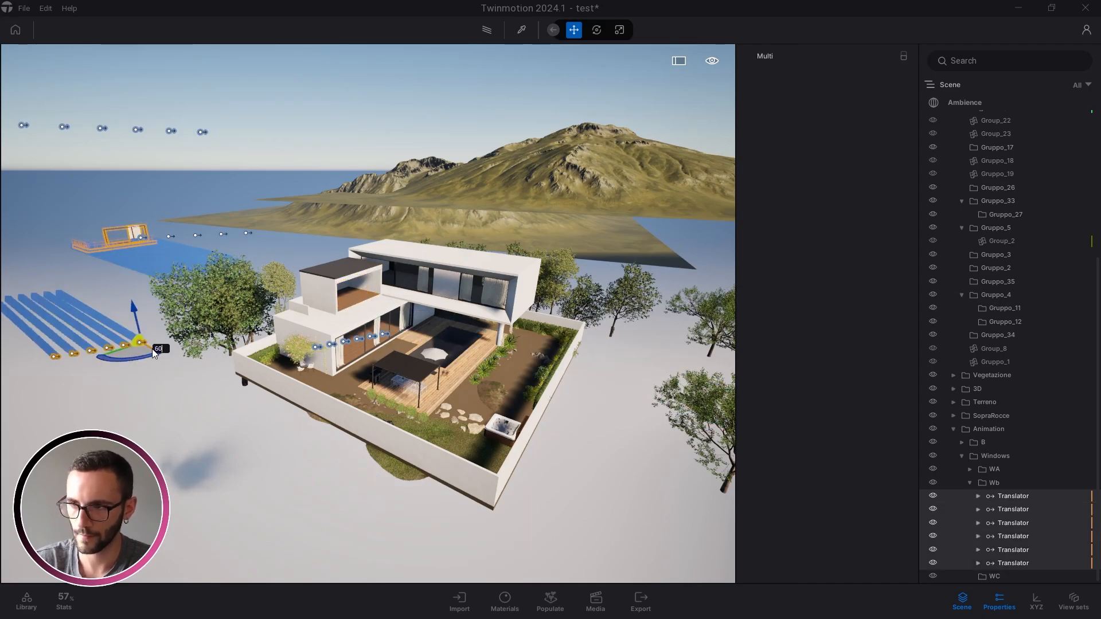
key("Return")
Orbit around the villa to check the repositioned windows, then clear the selection
left_click(153, 349)
right_click_drag(153, 349, 321, 395)
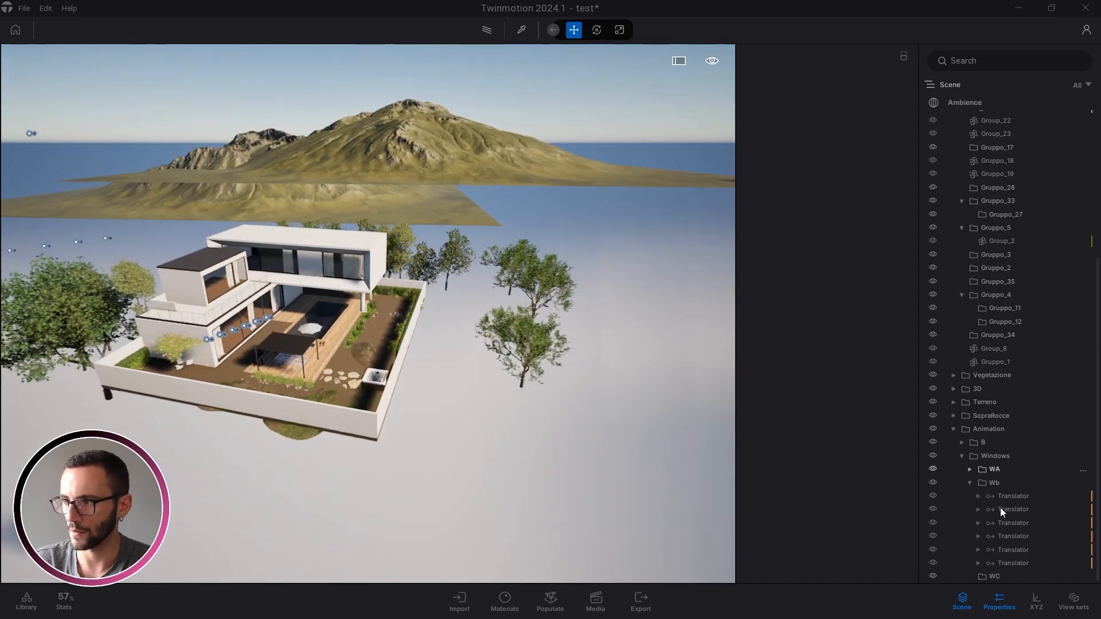
left_click(1001, 509)
right_click_drag(333, 304, 419, 260)
key("w")
key("w")
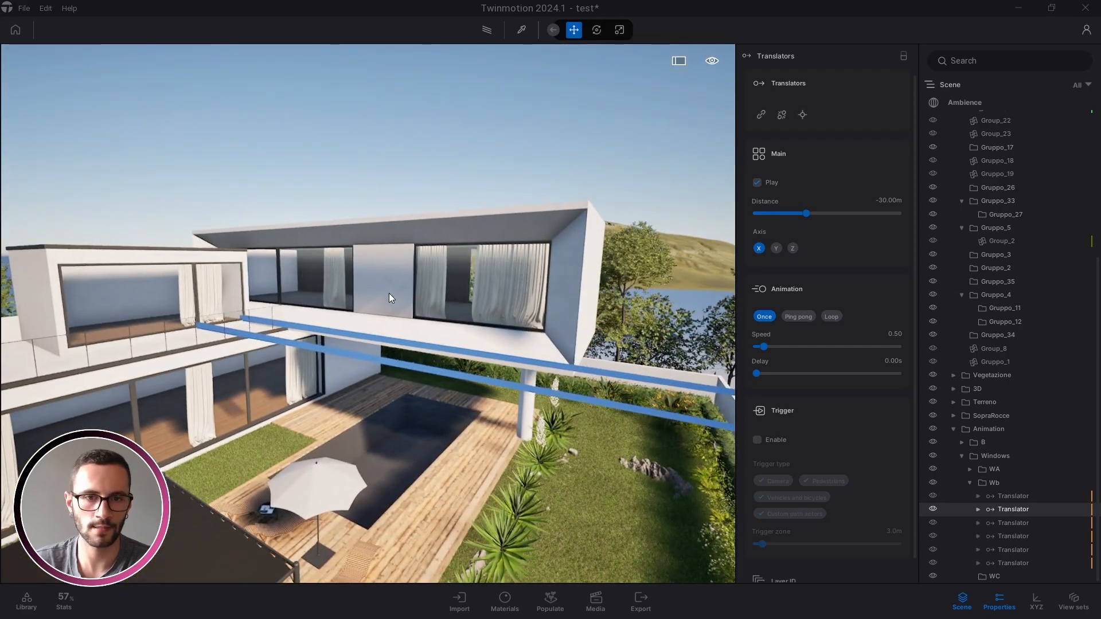
right_click_drag(454, 312, 422, 310)
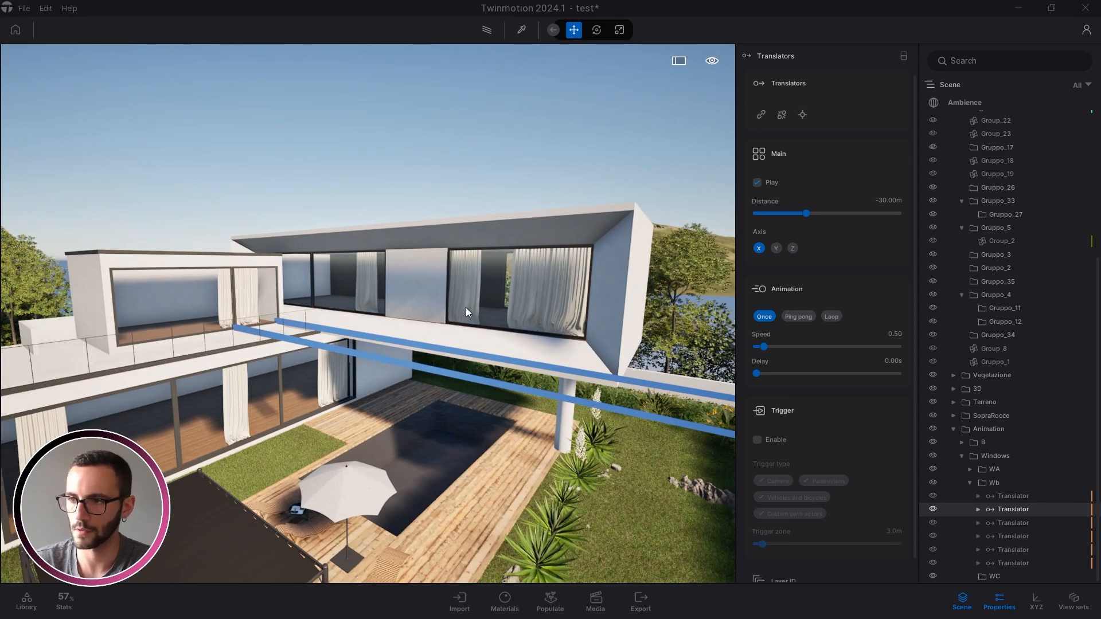
key("d")
right_click_drag(457, 310, 424, 310)
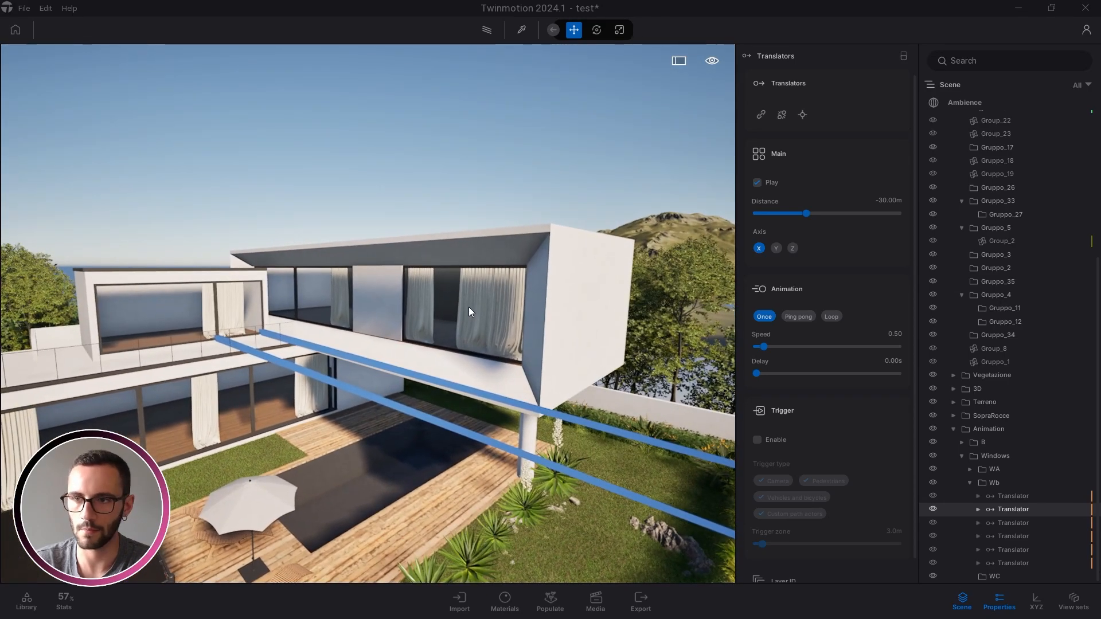
key("Escape")
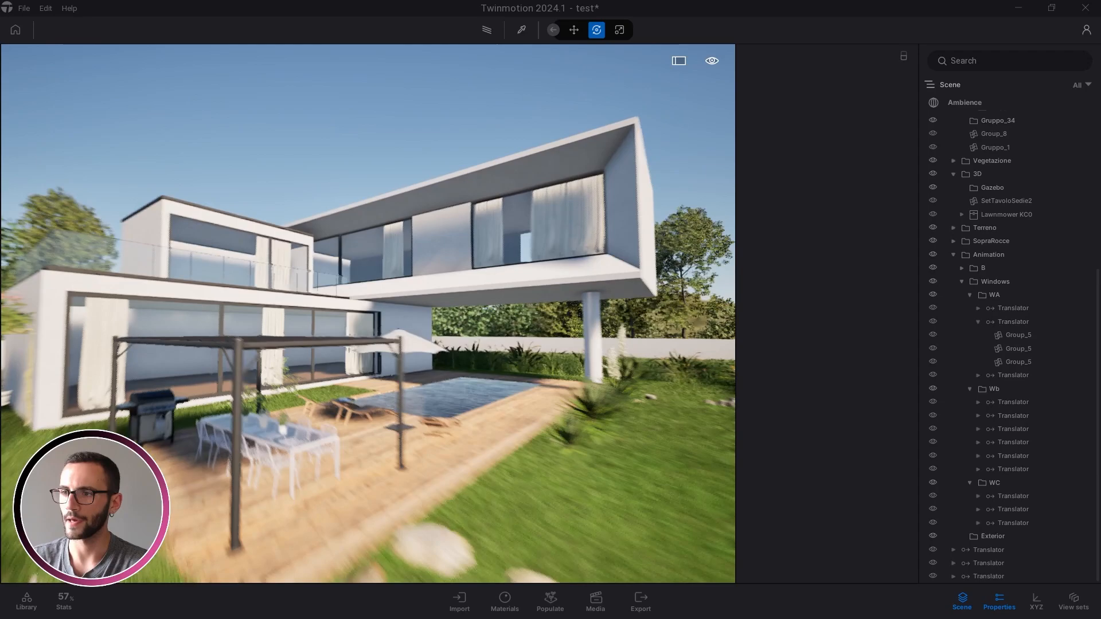
key("e")
key("d")
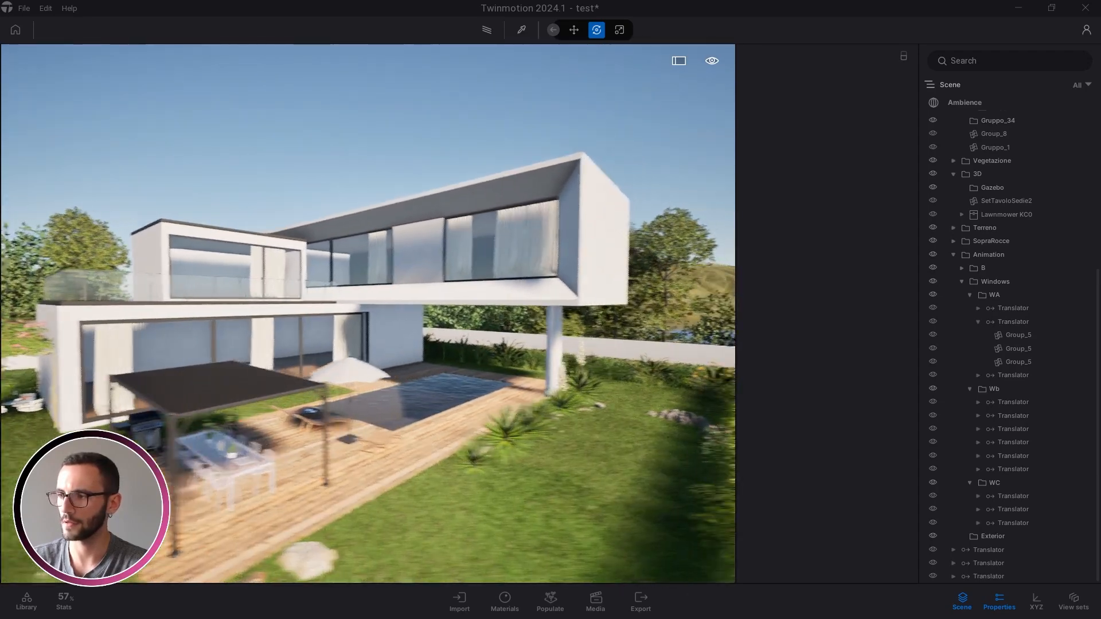
right_click_drag(361, 230, 352, 235)
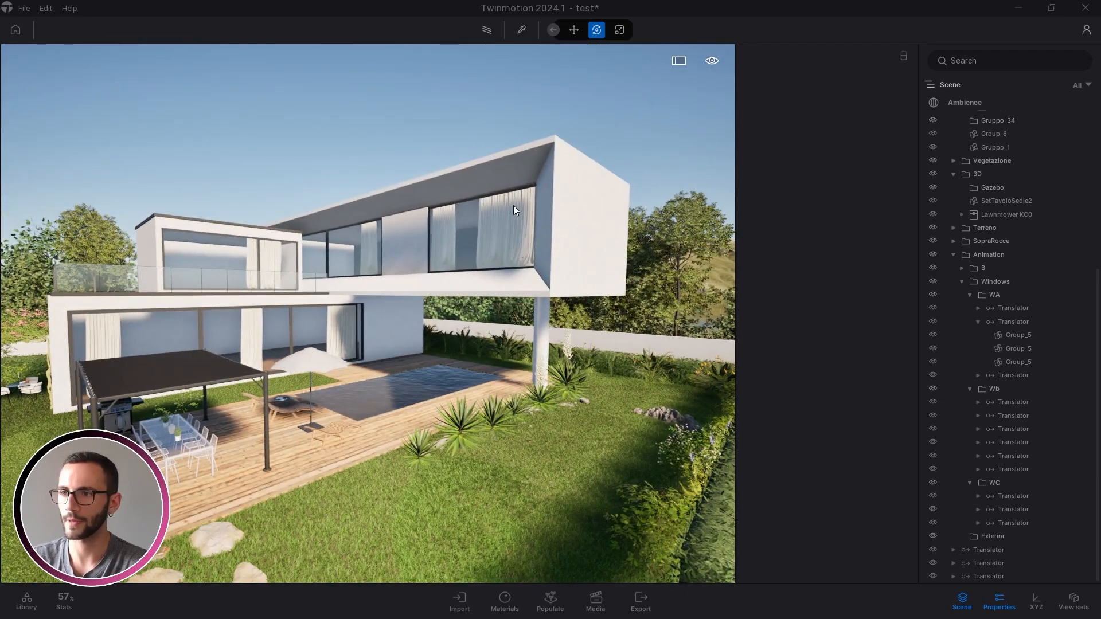
right_click_drag(512, 205, 402, 185)
right_click_drag(528, 204, 501, 178)
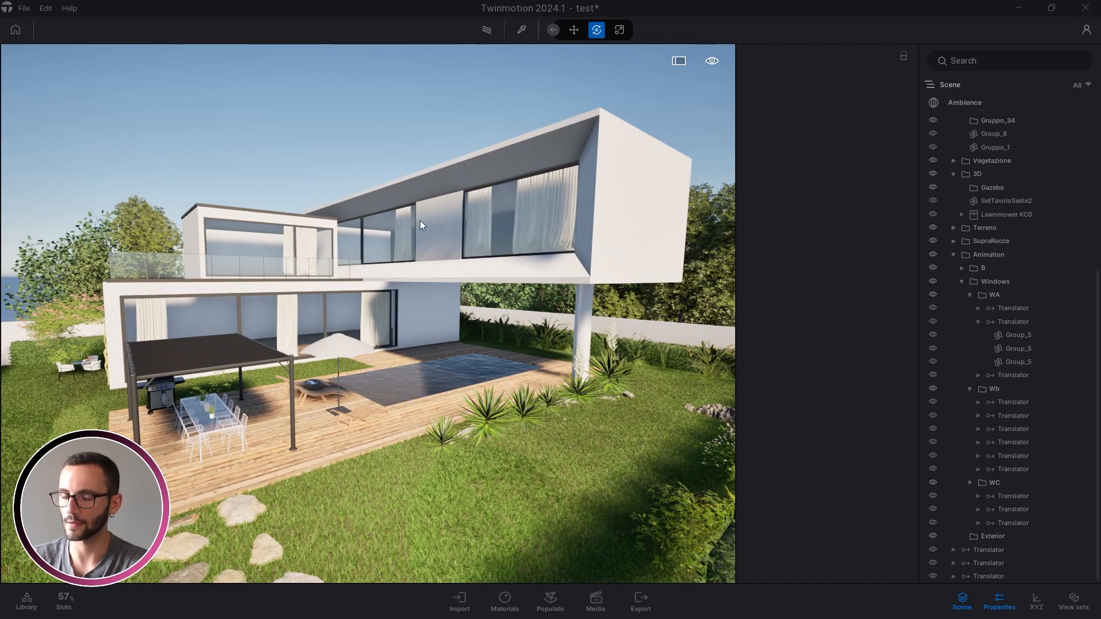
right_click_drag(420, 220, 474, 181)
key("e")
key("a")
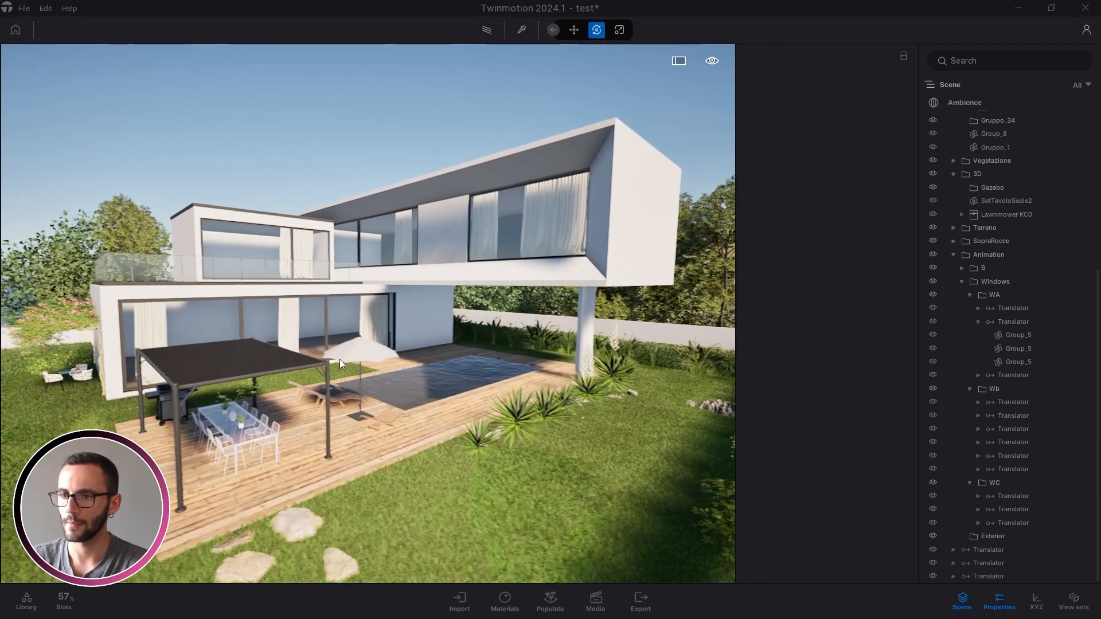
key("w")
right_click_drag(340, 359, 226, 425)
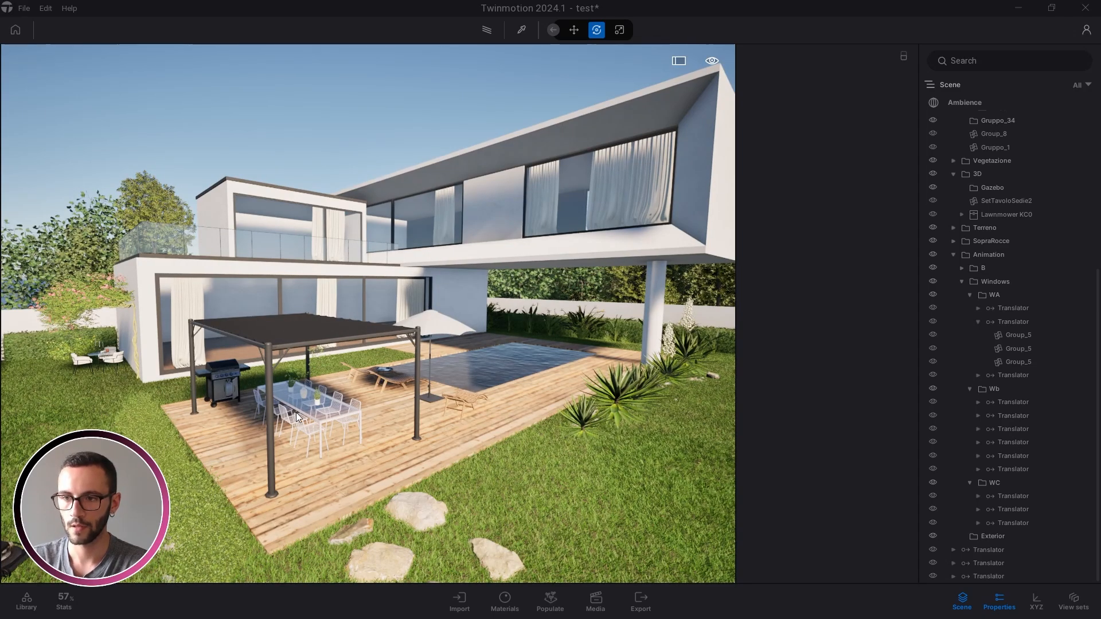
middle_click_drag(297, 413, 269, 362, "shift")
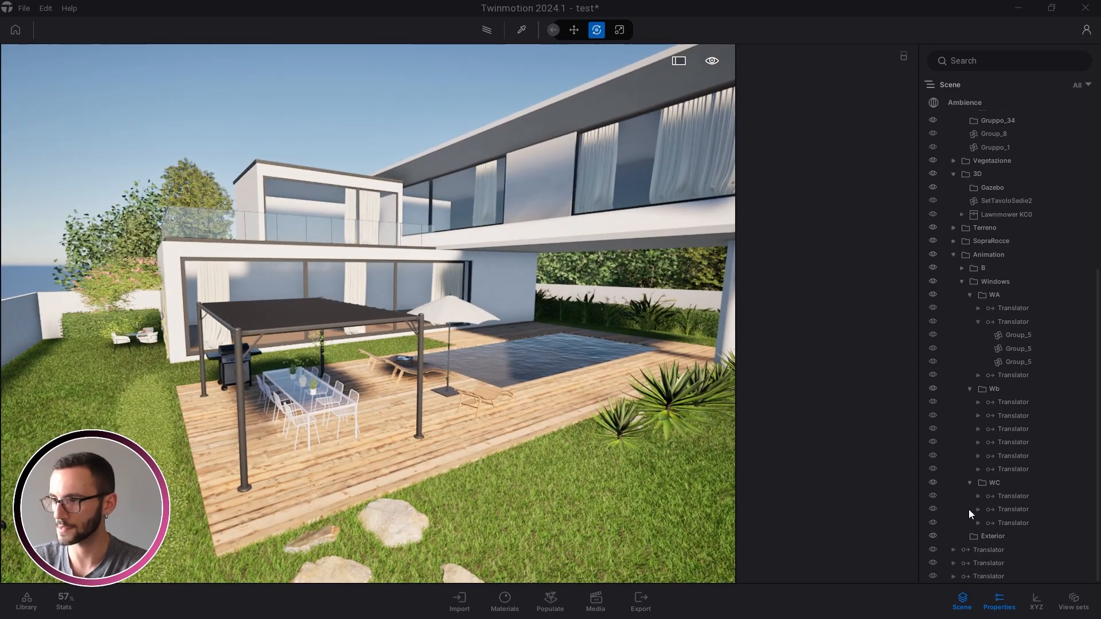
Move the three loose furniture Translators into the Animation > Exterior folder
left_click(976, 535)
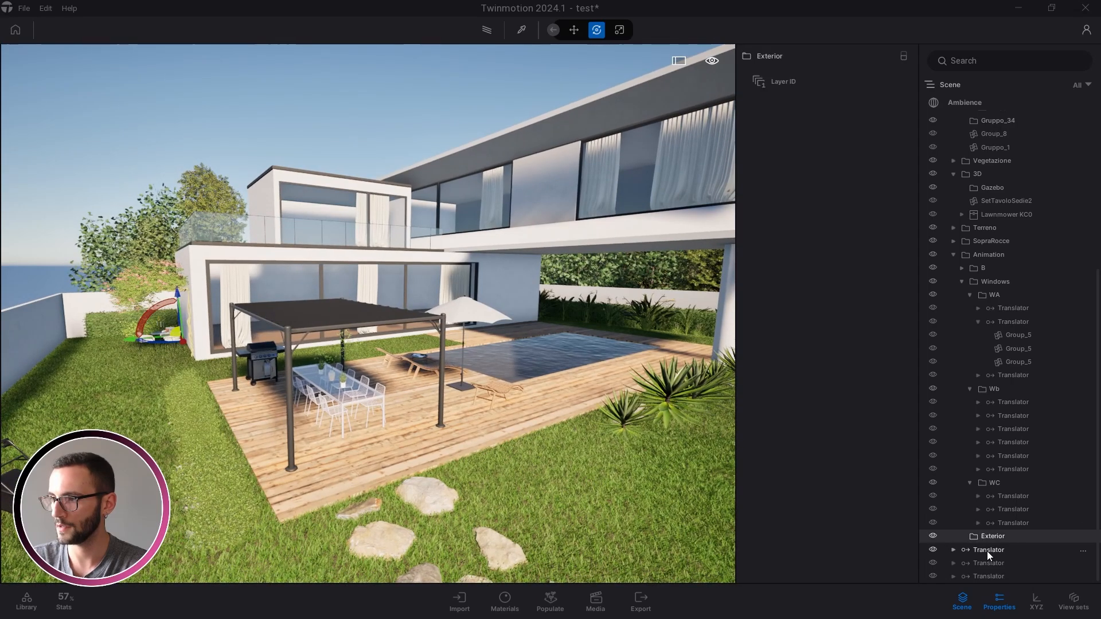
left_click(987, 551)
left_click(987, 577, "shift")
left_click_drag(986, 577, 995, 538)
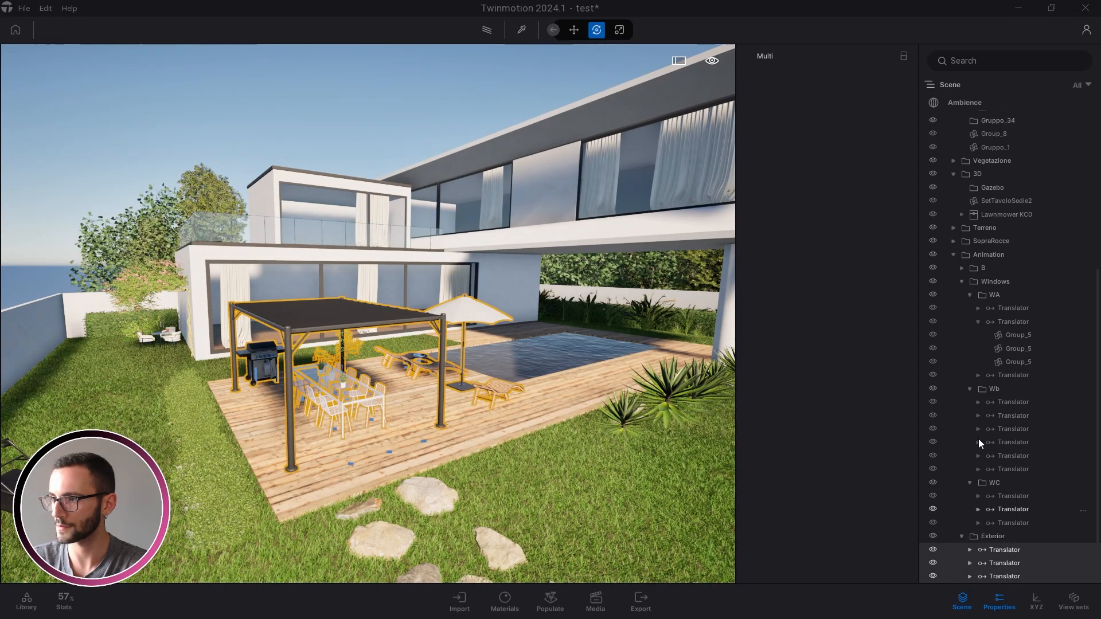
Collapse the Wb, WA, WC, Windows and Exterior folders, deselect, and save the project
left_click(970, 388)
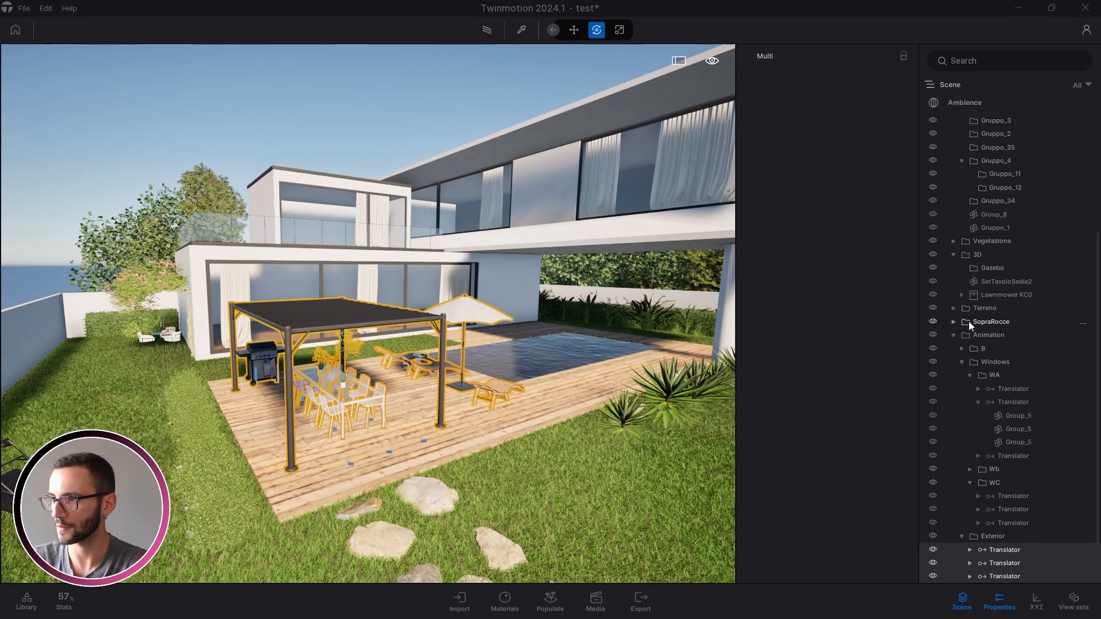
left_click(979, 404)
left_click(968, 413)
left_click(970, 483)
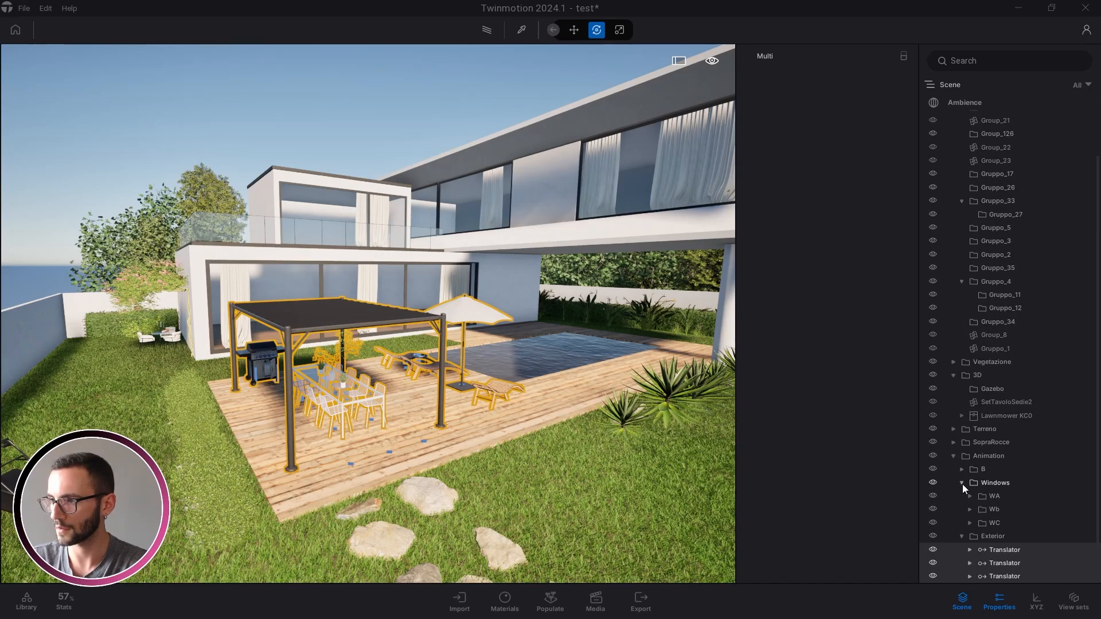
left_click(963, 484)
left_click(963, 535)
key("Escape")
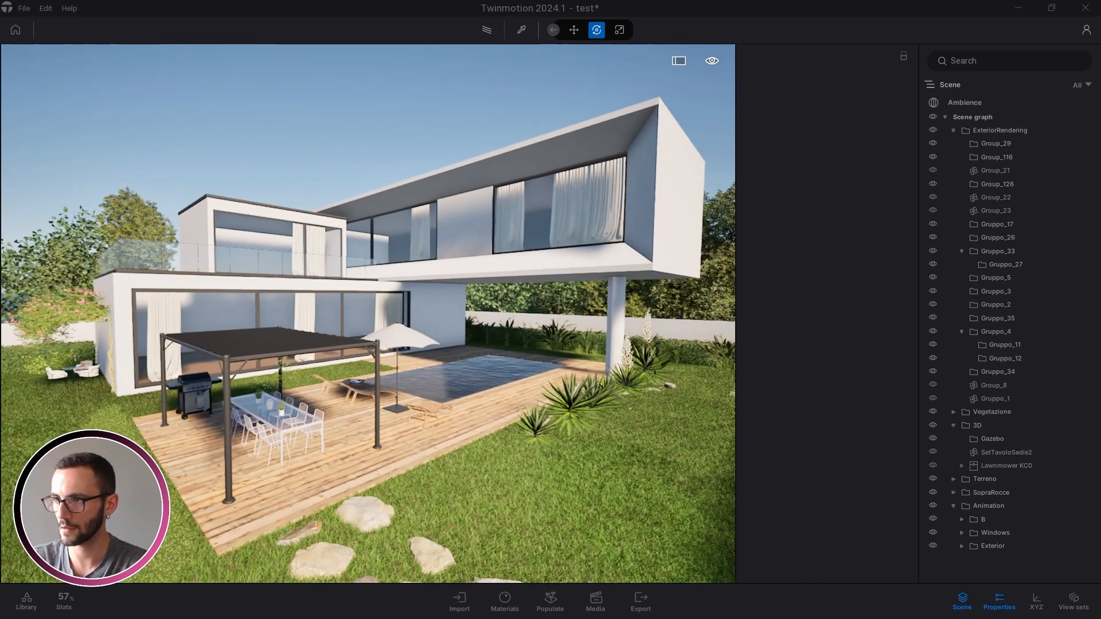
key("ctrl+s")
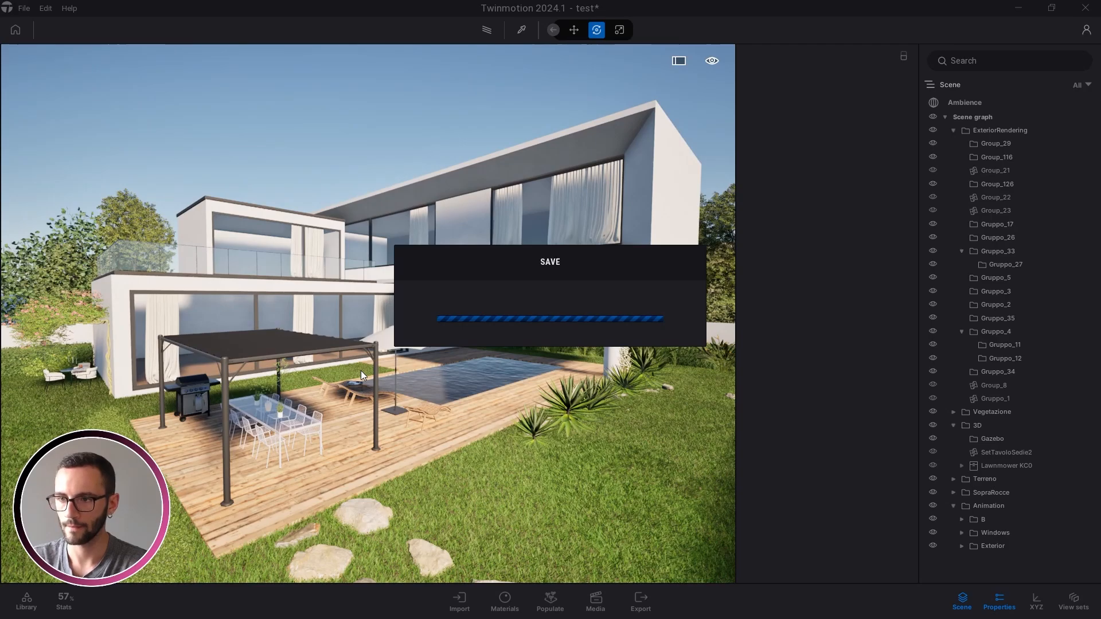
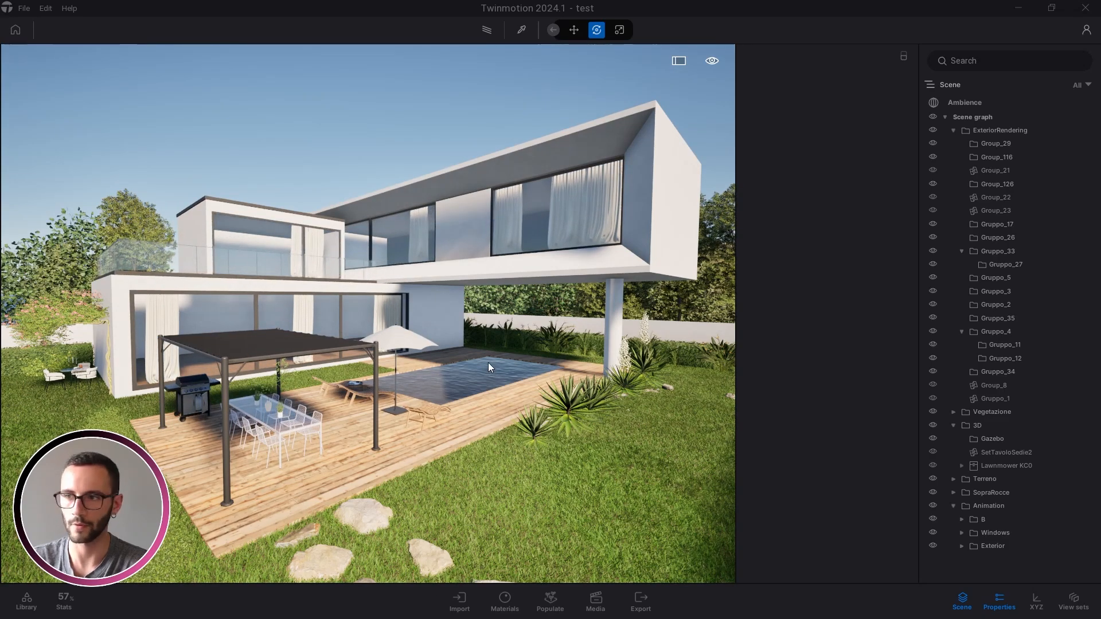
Save the scene and fly the camera past the villa toward the stray background trees
right_click_drag(488, 364, 606, 357)
key("ctrl+s")
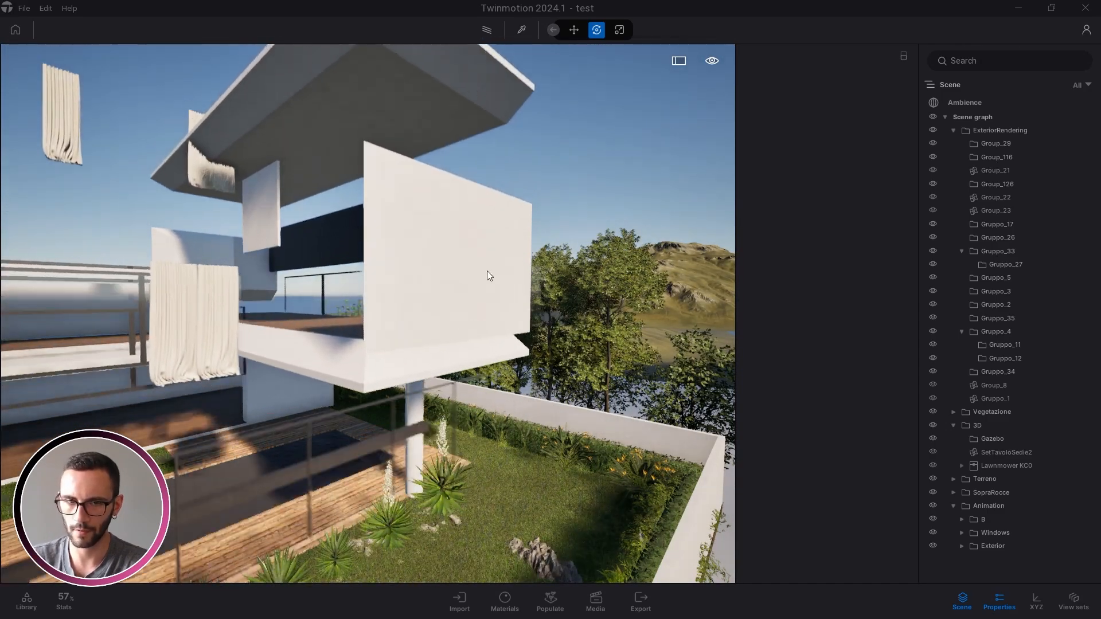
right_click_drag(535, 357, 581, 352)
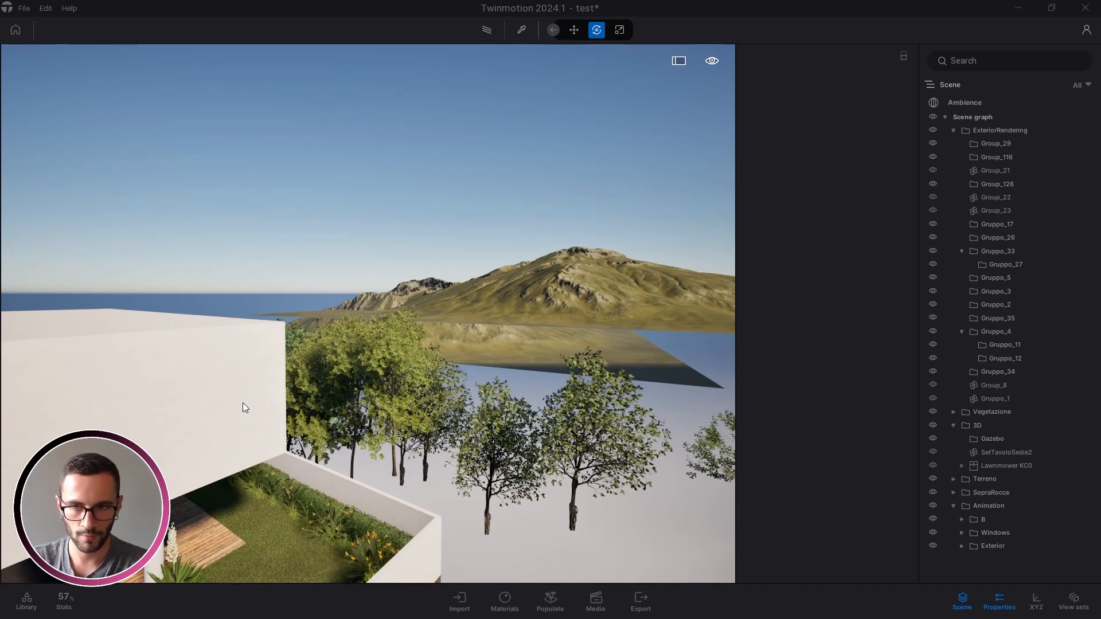
Drag a Section Cube from the Library's Tools > Sections onto the stray trees beyond the villa
left_click(26, 601)
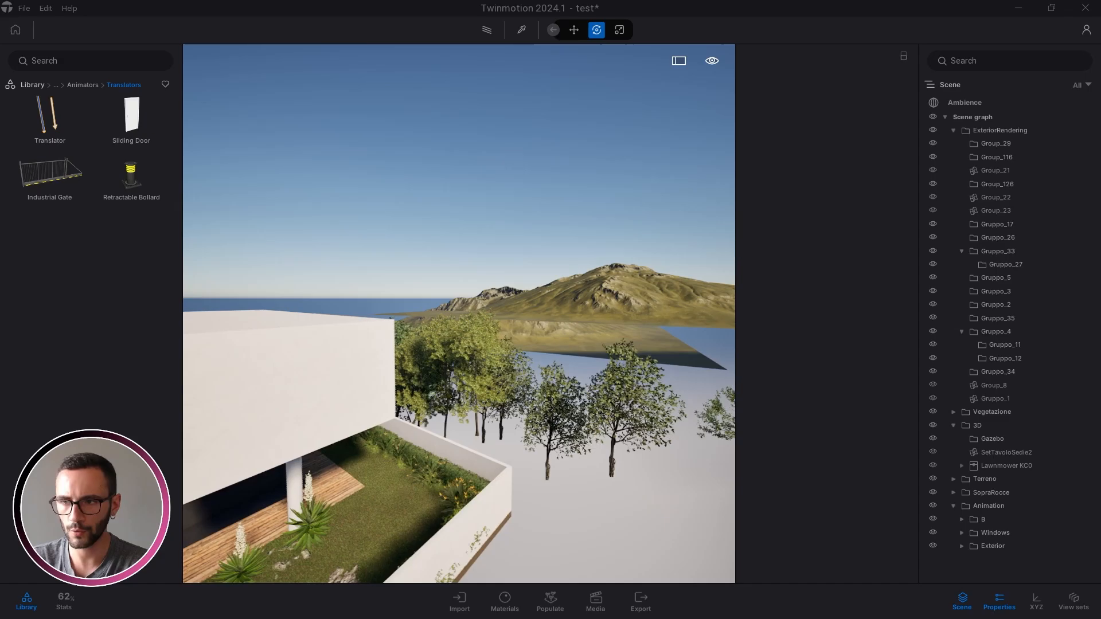
left_click(80, 86)
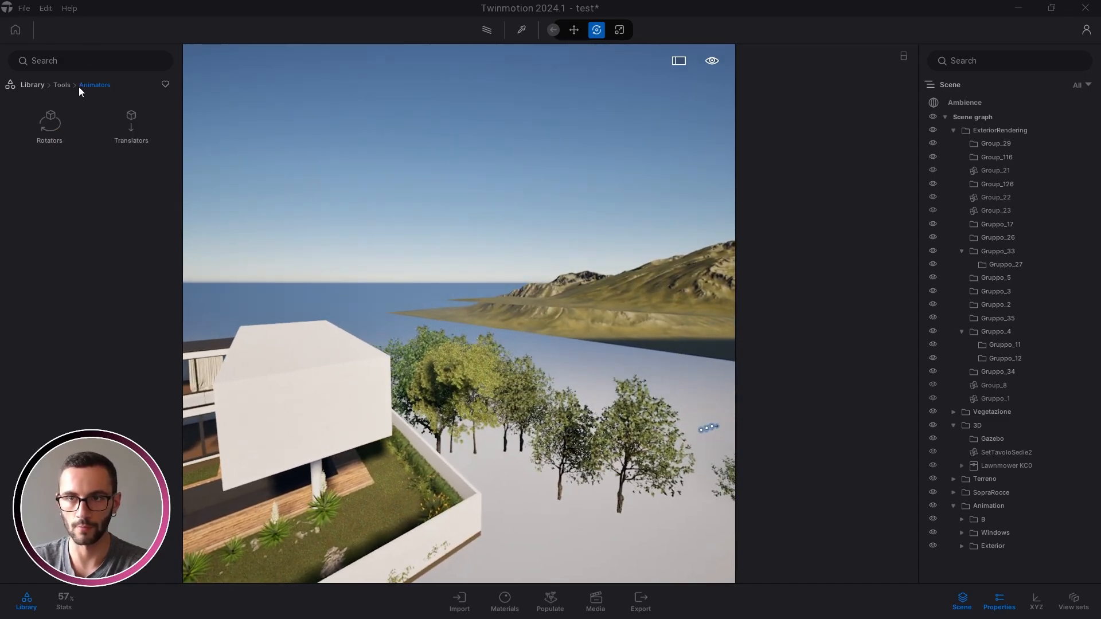
left_click(61, 86)
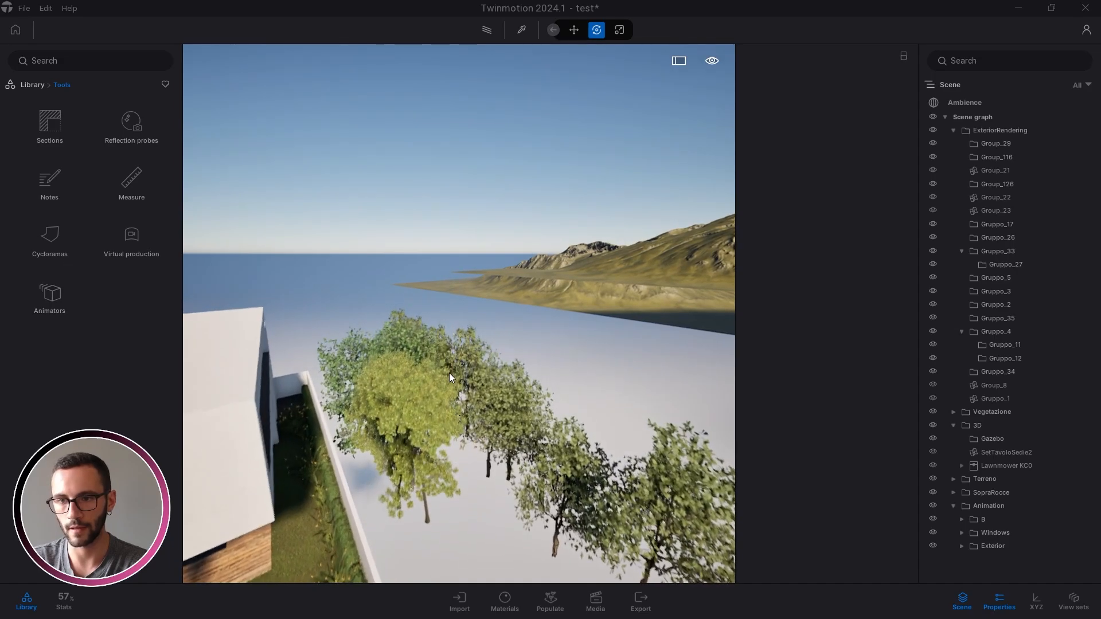
right_click_drag(476, 376, 479, 372)
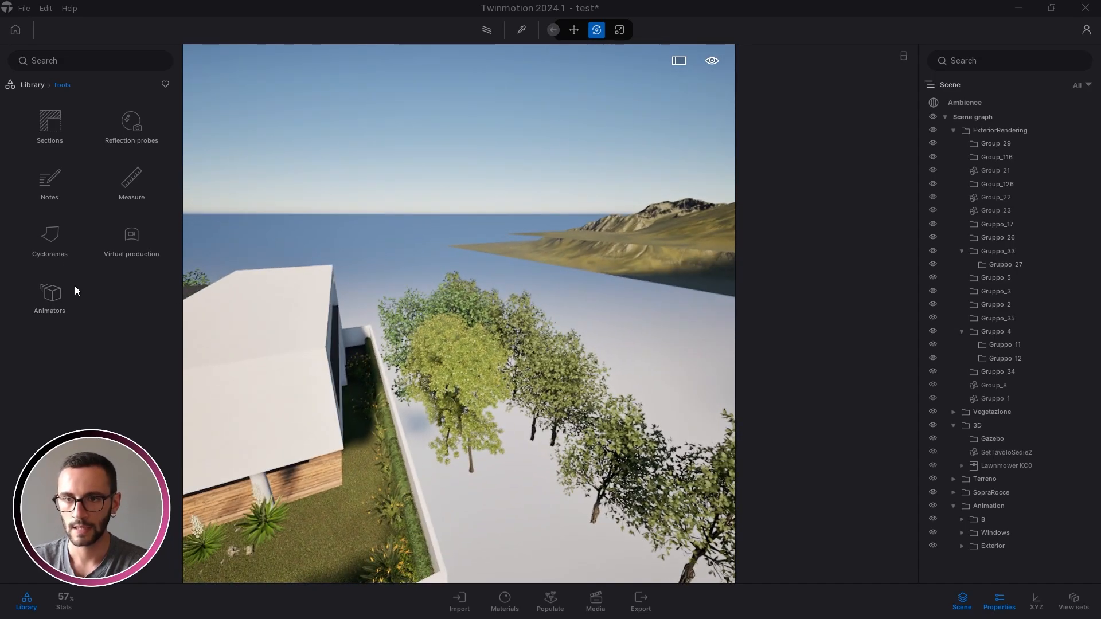
left_click(50, 120)
left_click_drag(54, 123, 479, 422)
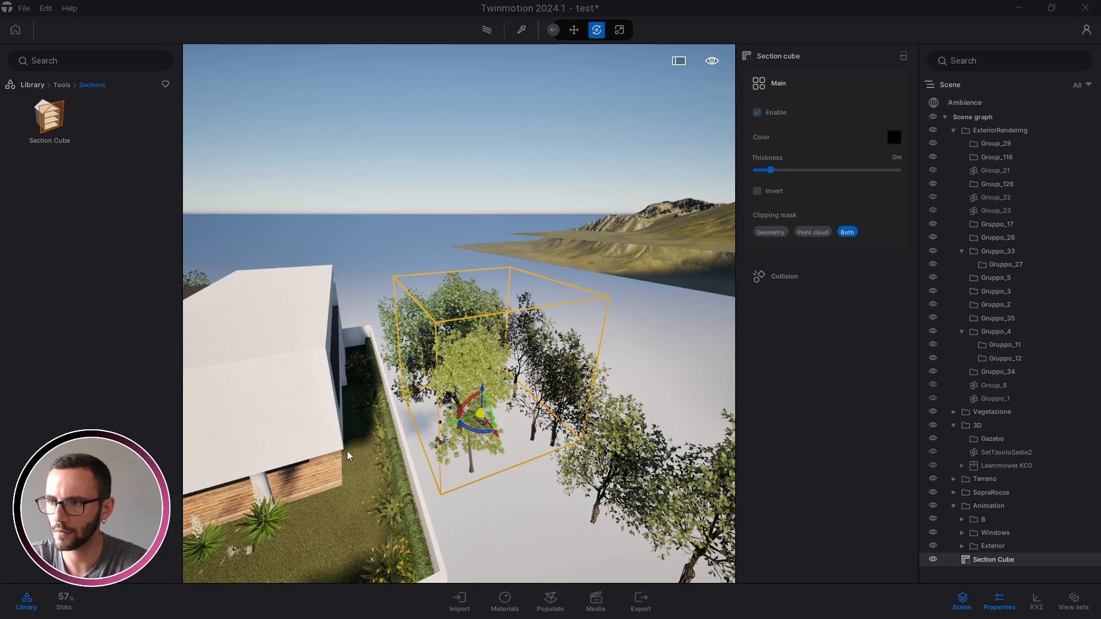
Scale the Section Cube out to the right, toward the viewer, and further across the trees
key("space")
left_click_drag(542, 347, 558, 419)
left_click_drag(578, 382, 625, 464)
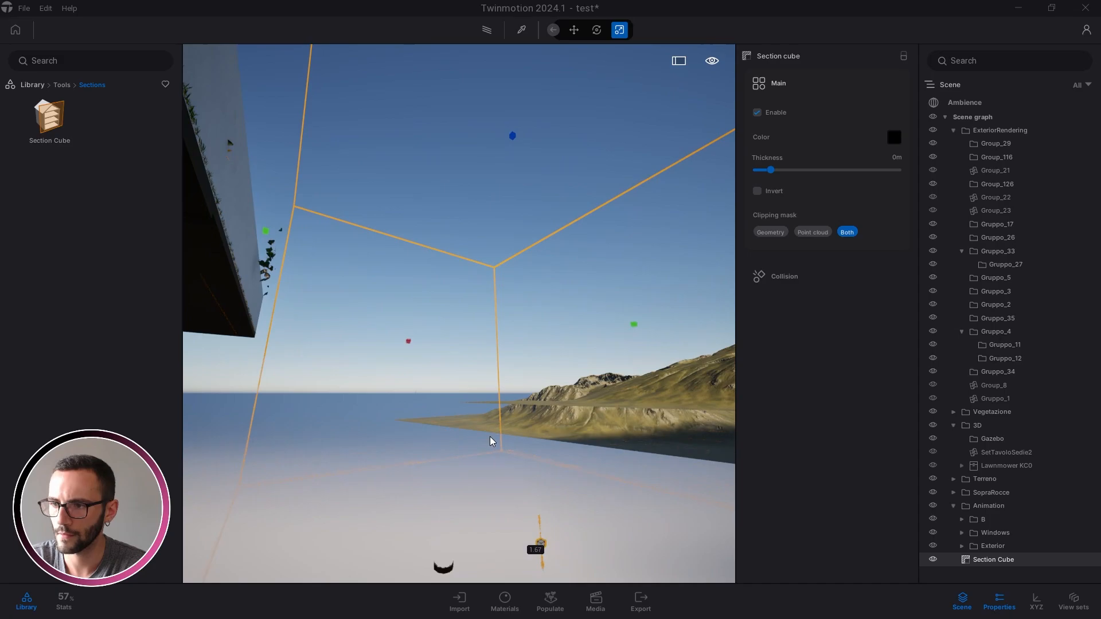
left_click(486, 418)
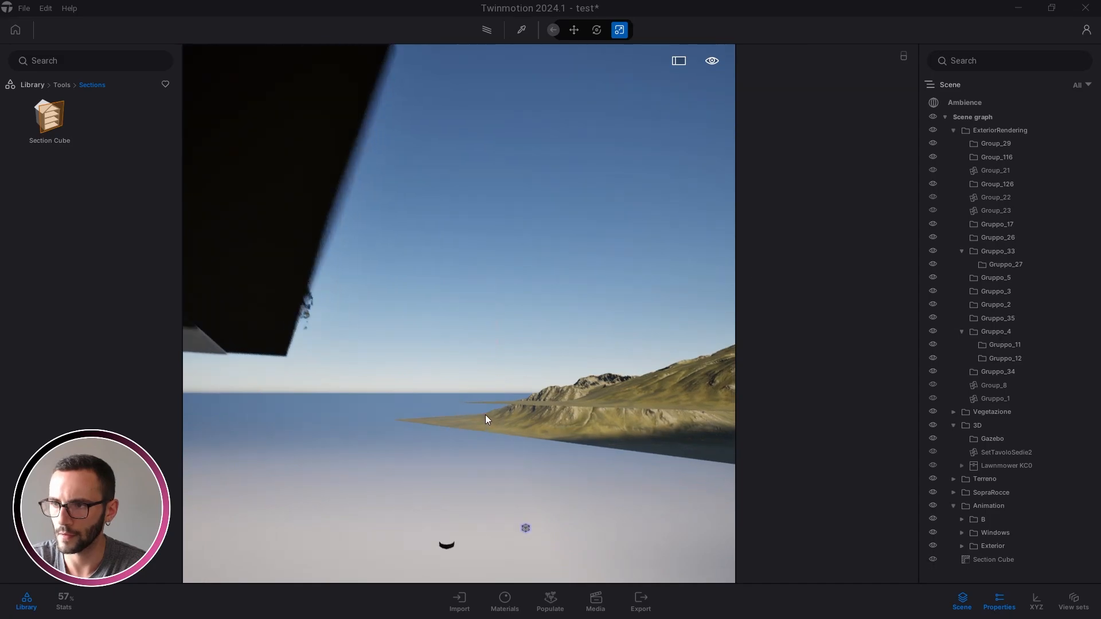
right_click_drag(485, 415, 528, 418)
left_click(1001, 557)
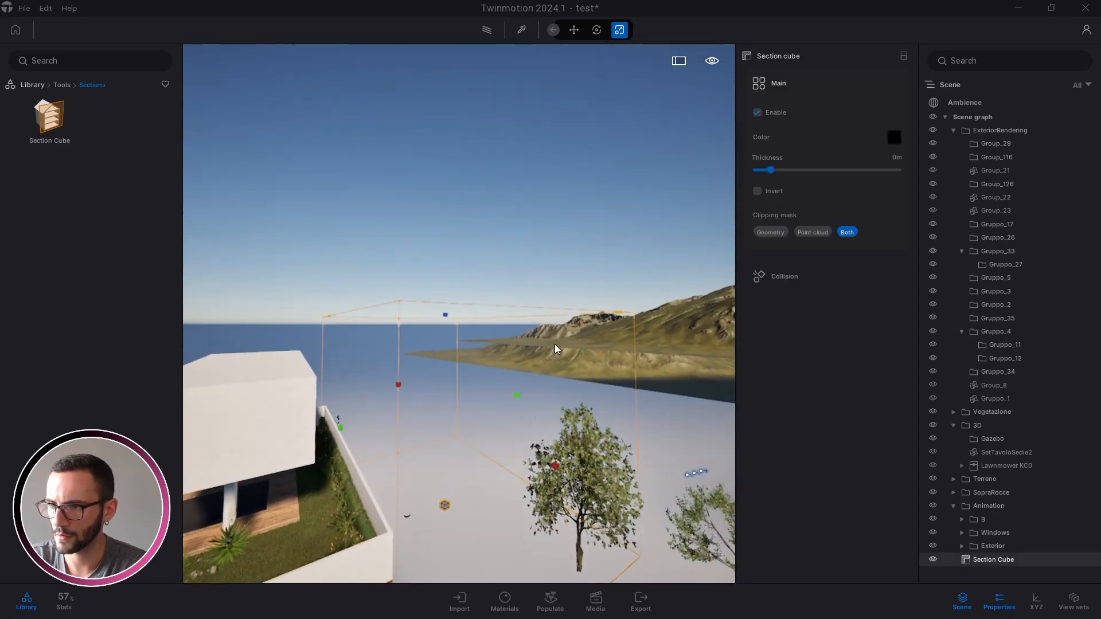
right_click_drag(555, 344, 556, 339)
left_click_drag(508, 400, 631, 398)
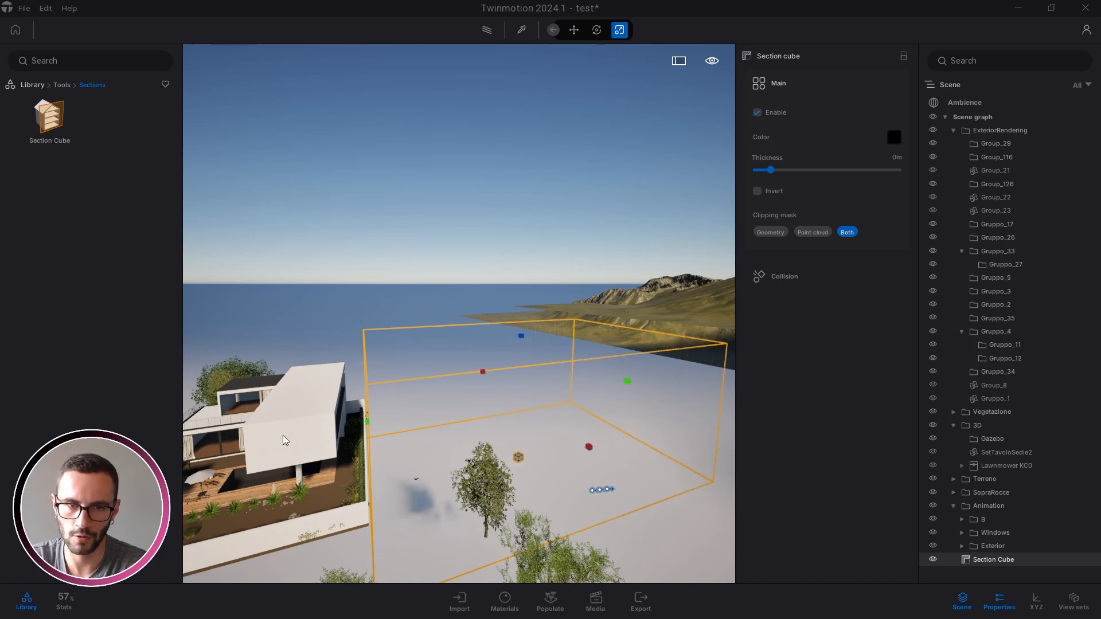
Stretch the cube over the last remaining tree, fly back toward the house, and save
right_click_drag(254, 424, 416, 428)
key("Escape")
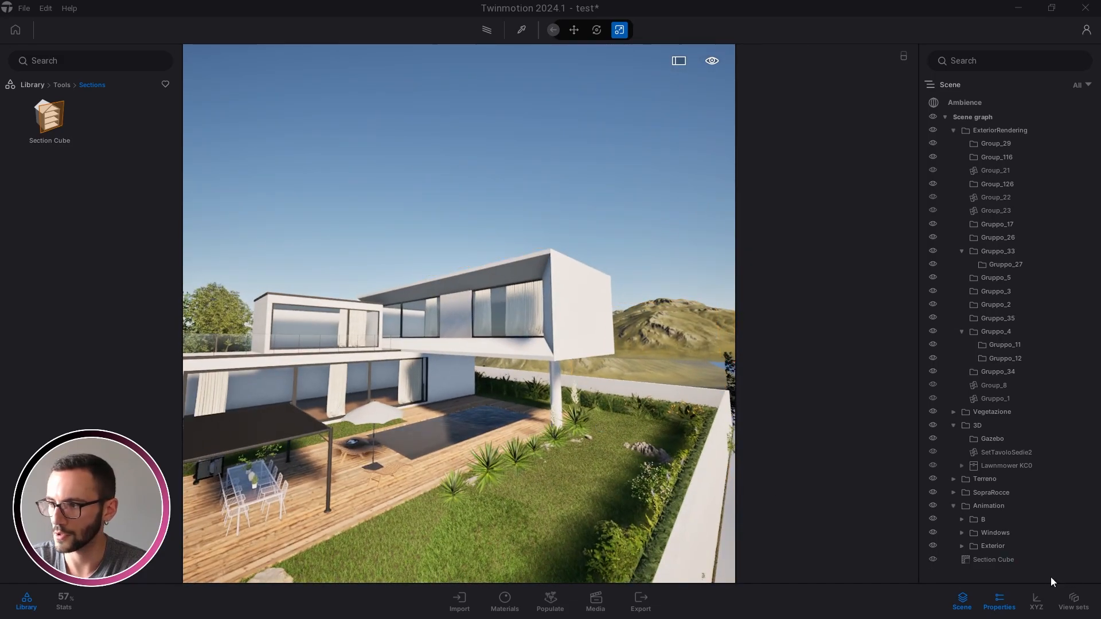
double_click(1003, 559)
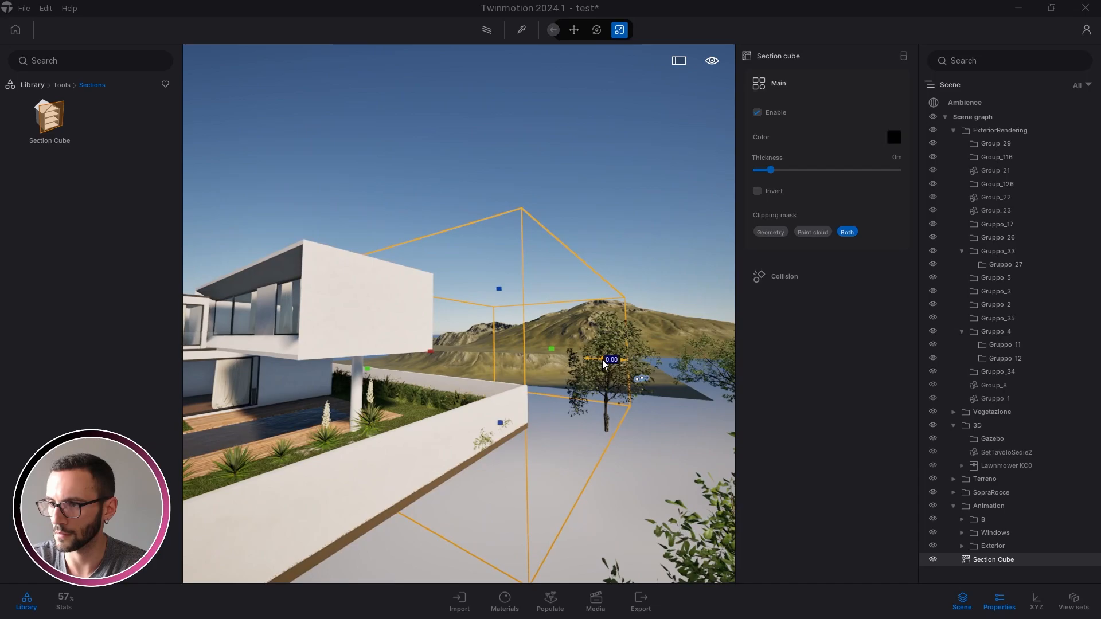
left_click_drag(603, 360, 742, 384)
key("Escape")
mouse_move(498, 453)
right_mouse_down()
mouse_move(367, 452)
mouse_move(497, 453)
right_mouse_up()
key("w")
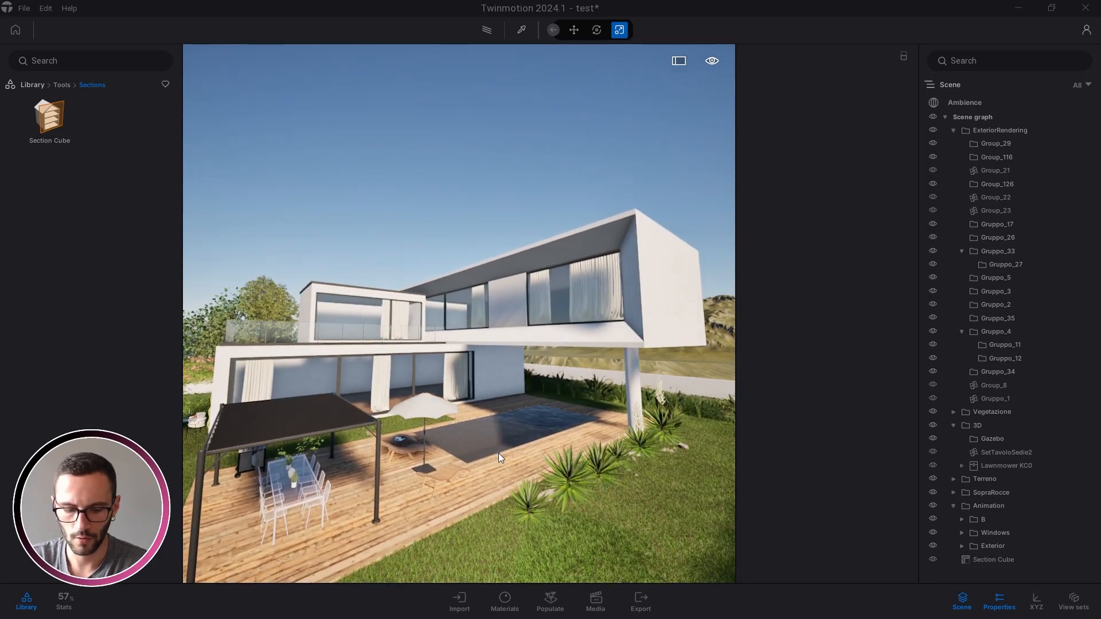
key("ctrl+s")
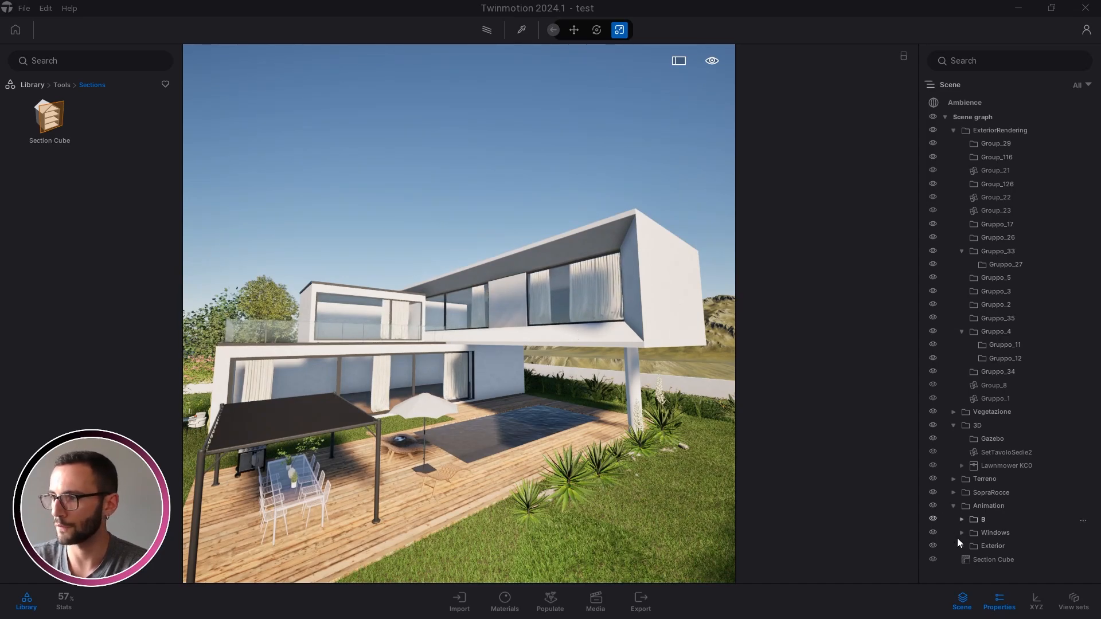
Duplicate the Section Cube with a copy-drag of its move gizmo, confirming the copy
mouse_move(628, 341)
right_mouse_down()
mouse_move(637, 367)
mouse_move(628, 341)
right_mouse_up()
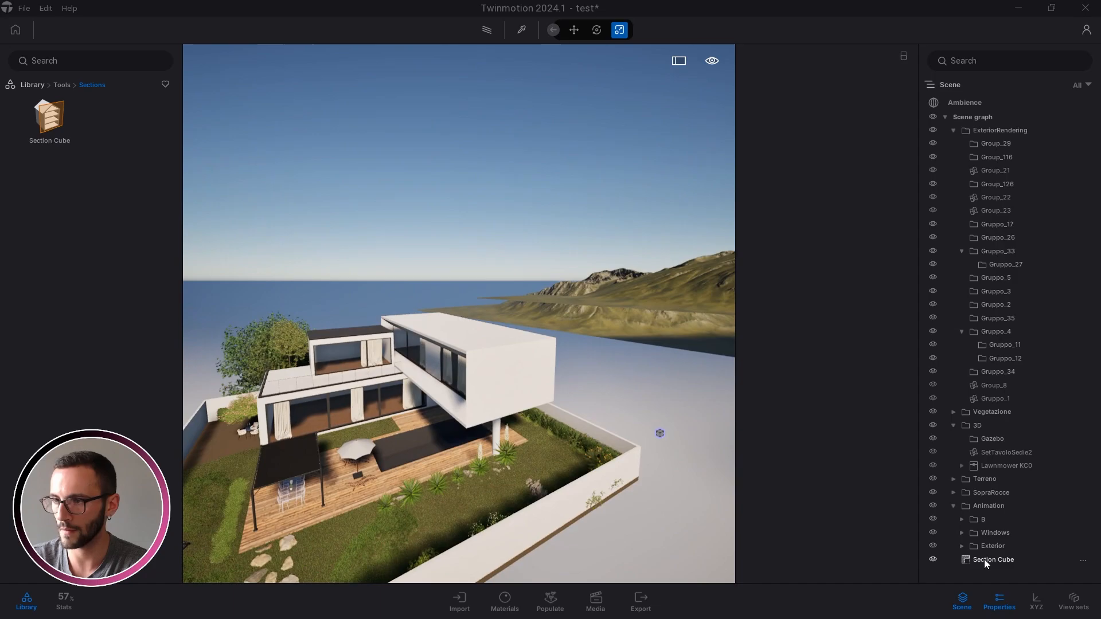
left_click(984, 559)
mouse_move(624, 390)
right_mouse_down()
mouse_move(629, 369)
mouse_move(628, 378)
right_mouse_up()
key("r")
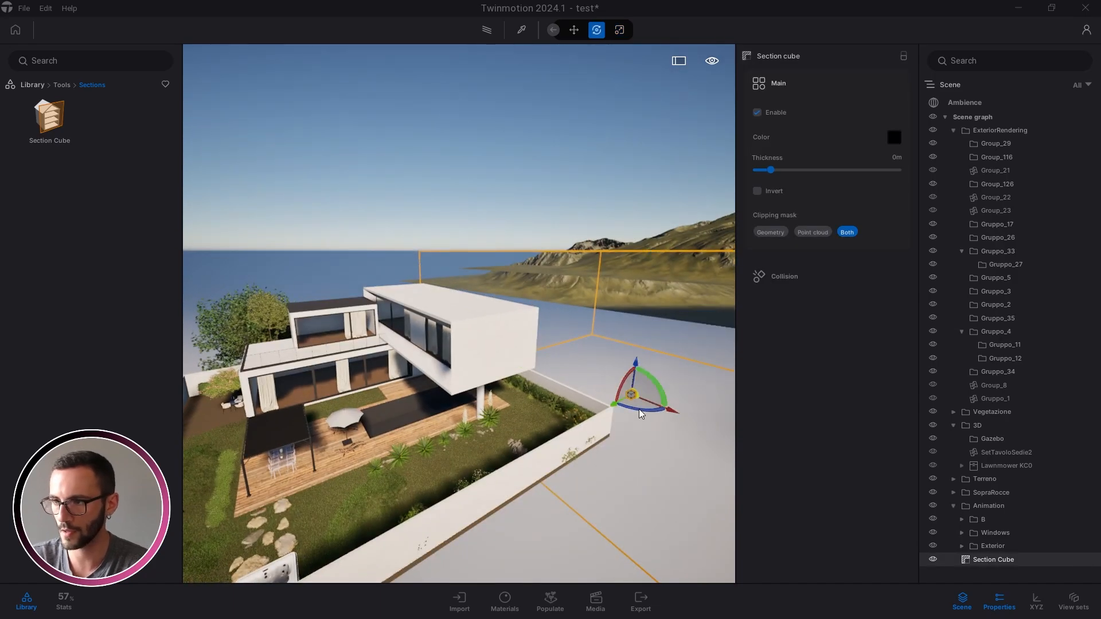
left_click_drag(638, 403, 422, 425, "alt")
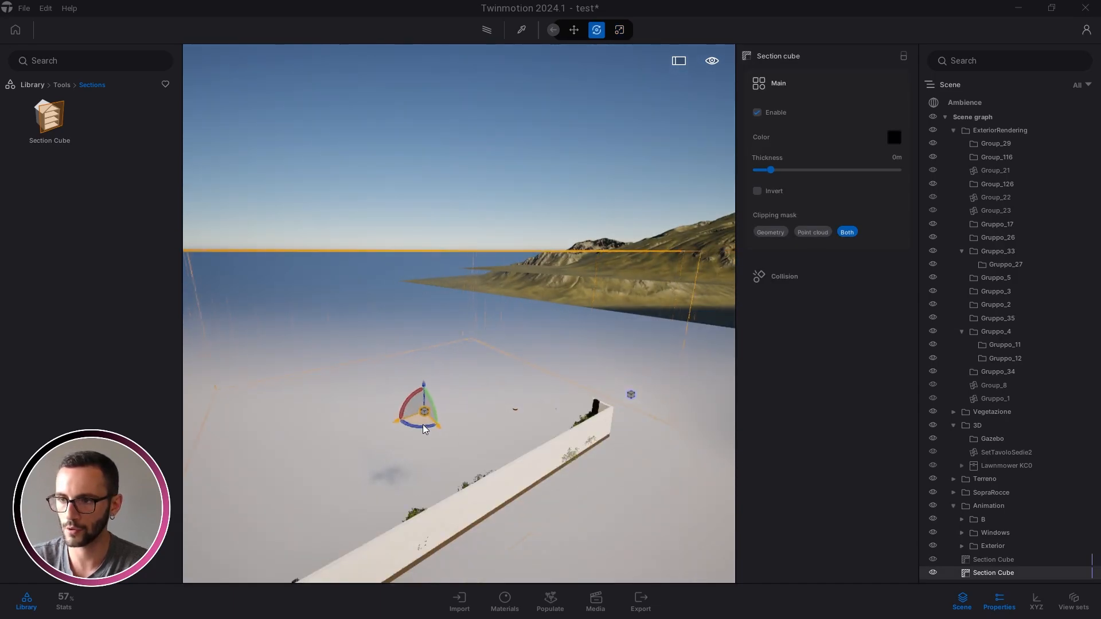
left_click(515, 369)
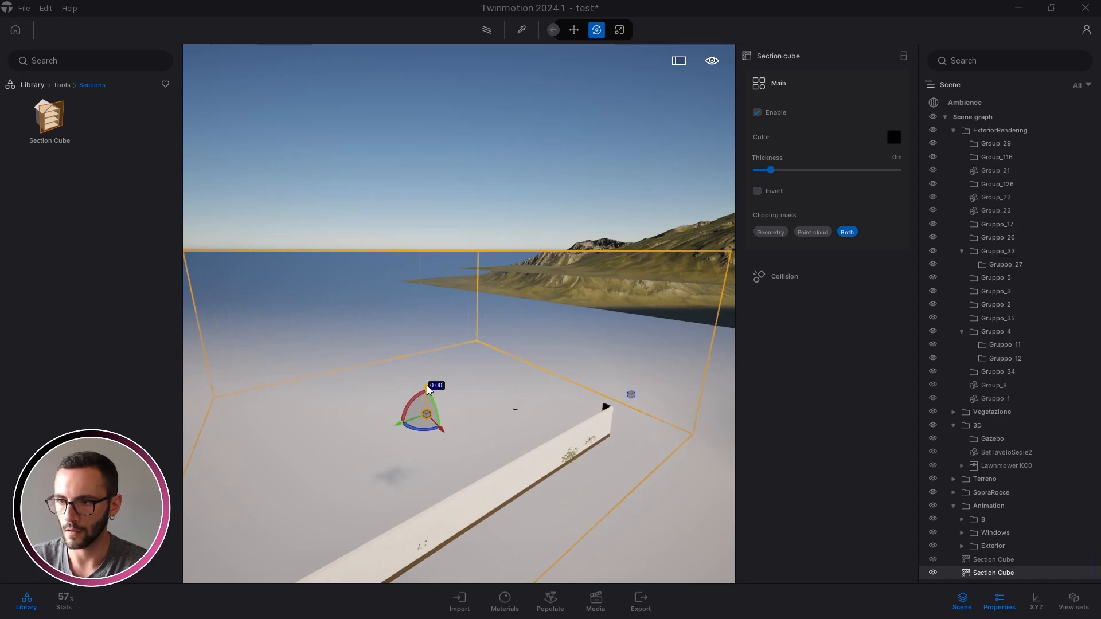
Raise the copied Section Cube upward, return the camera to the house, and save
left_click_drag(427, 386, 434, 245)
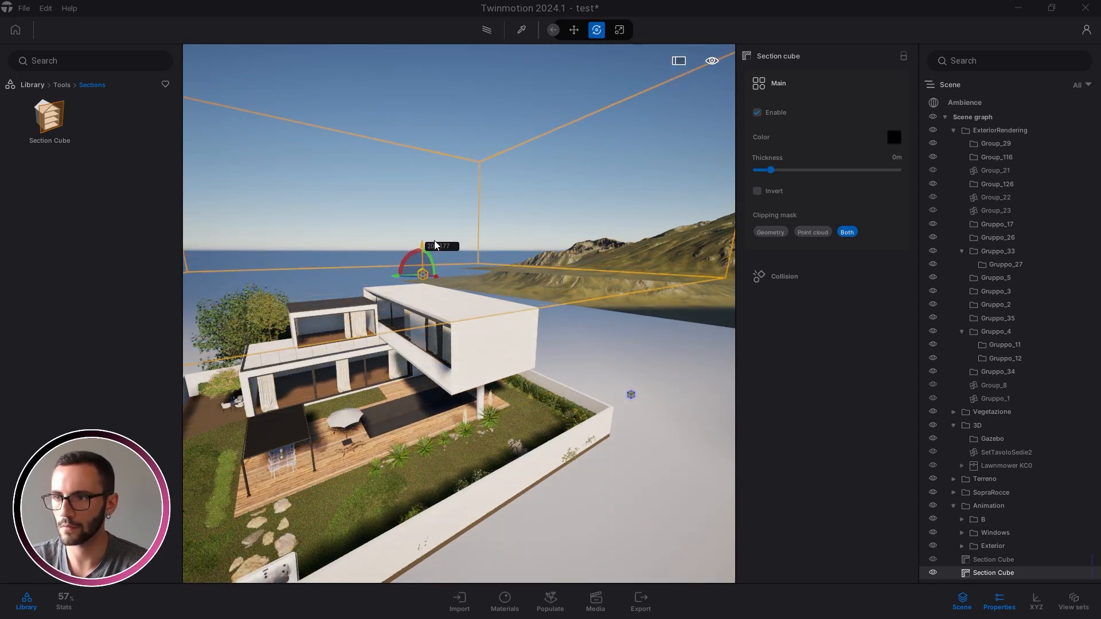
key("a")
key("Escape")
key("q")
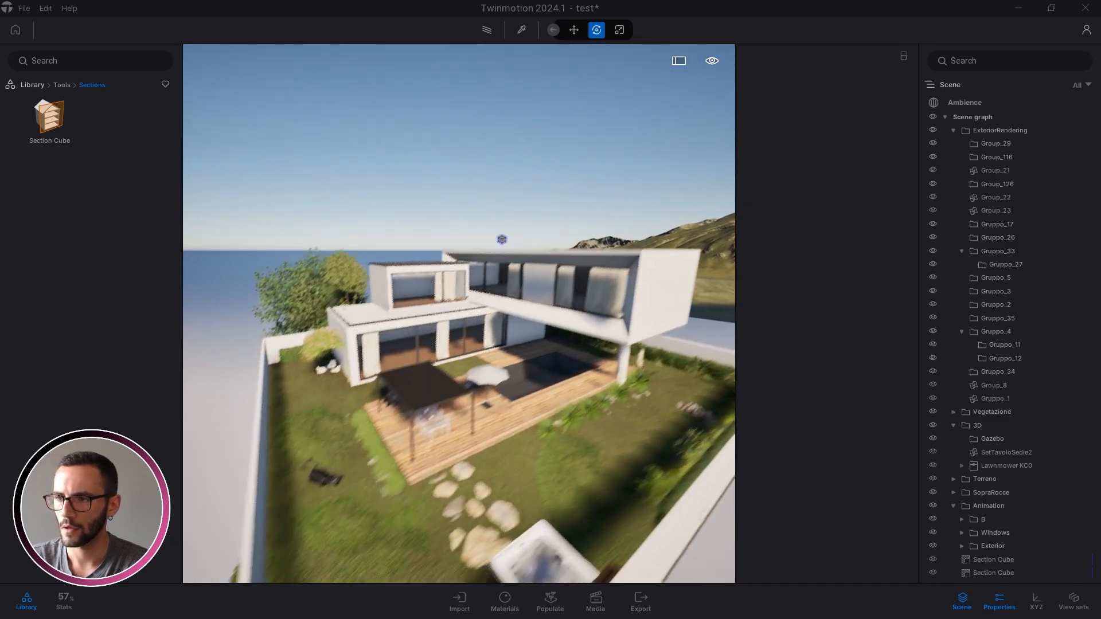
key("ctrl+s")
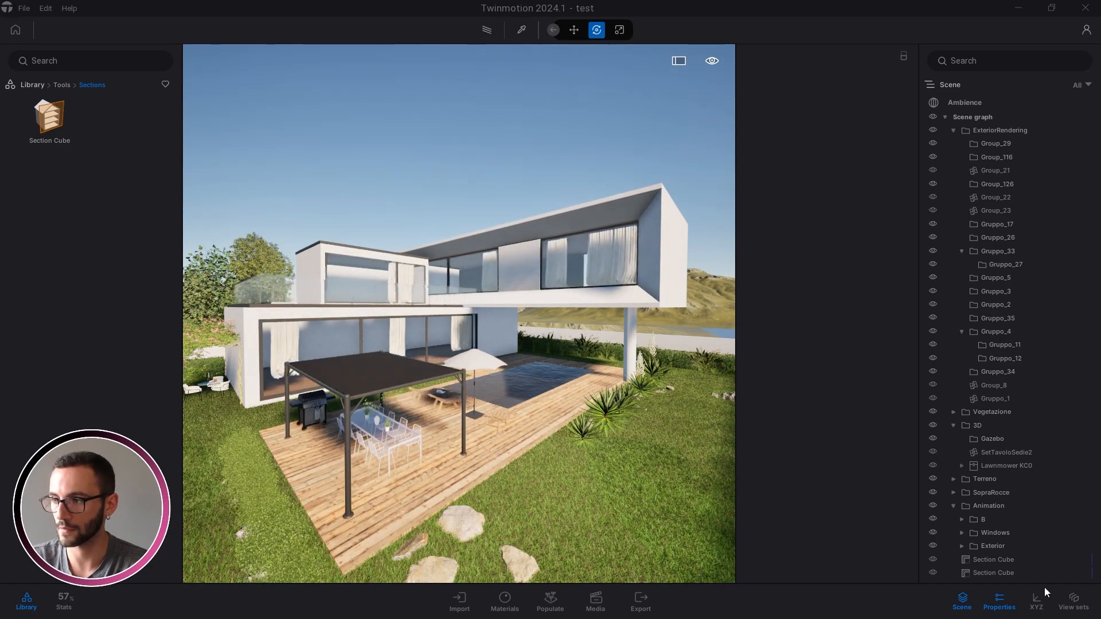
Delete the duplicate Section Cube from the scene graph and fly toward the house
left_click(990, 573)
key("Delete")
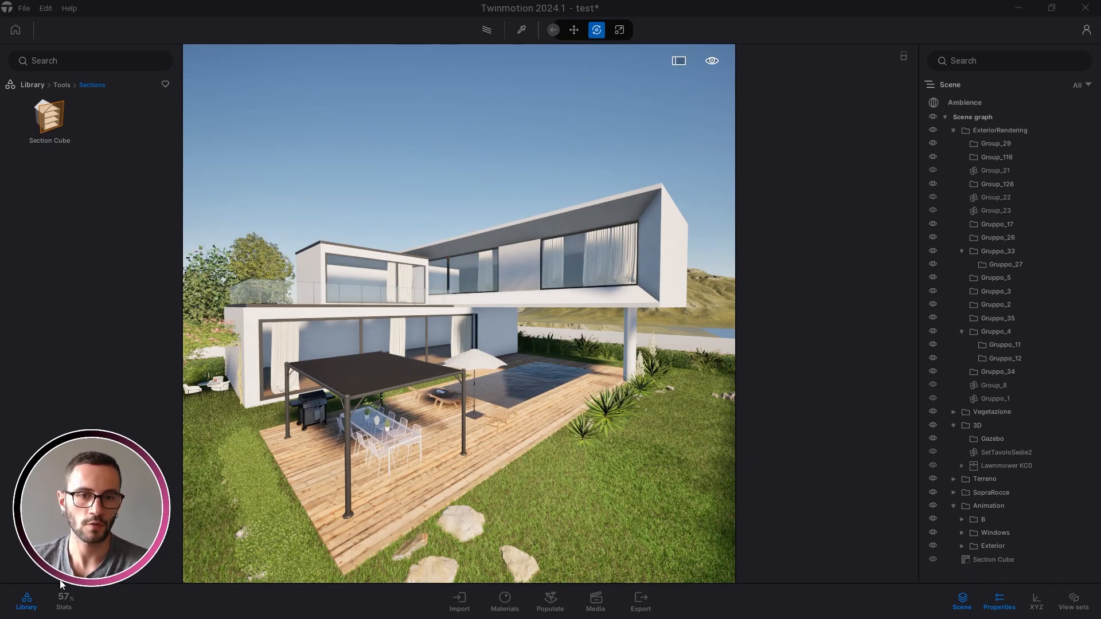
key("w")
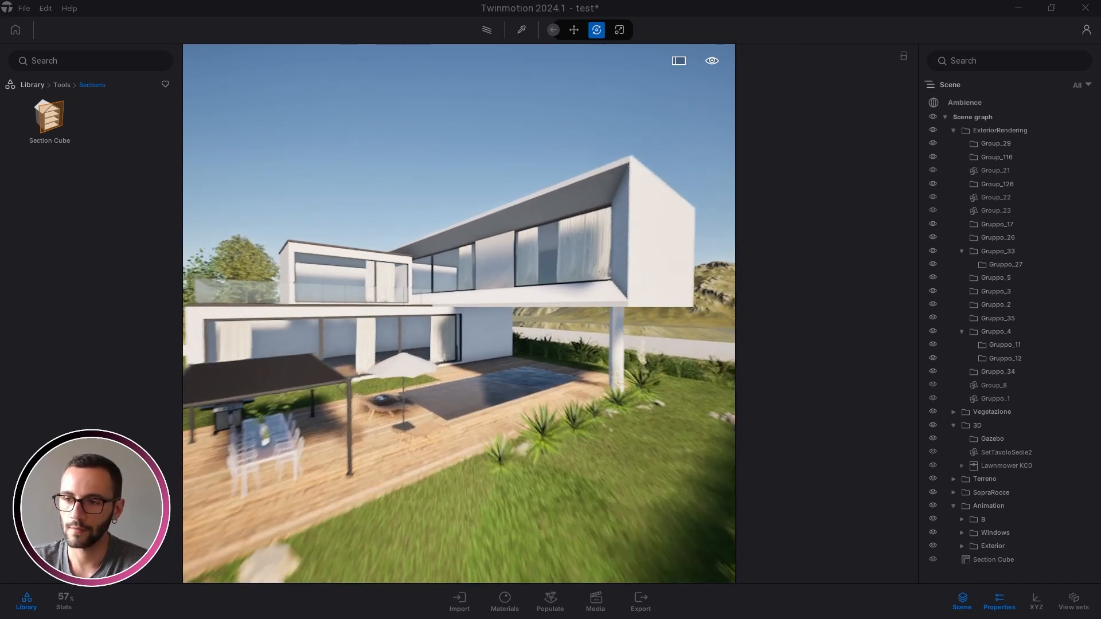
key("s")
Circle the camera around the cantilevered upper floor, then pull back to a wide house view
key("w")
key("d")
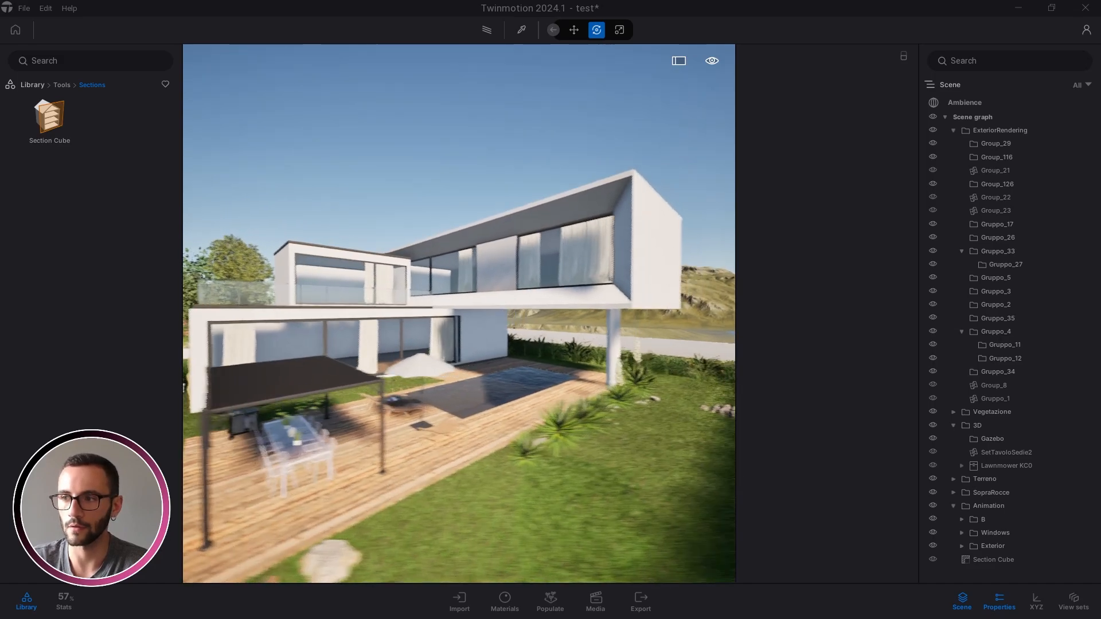
key("w")
key("d")
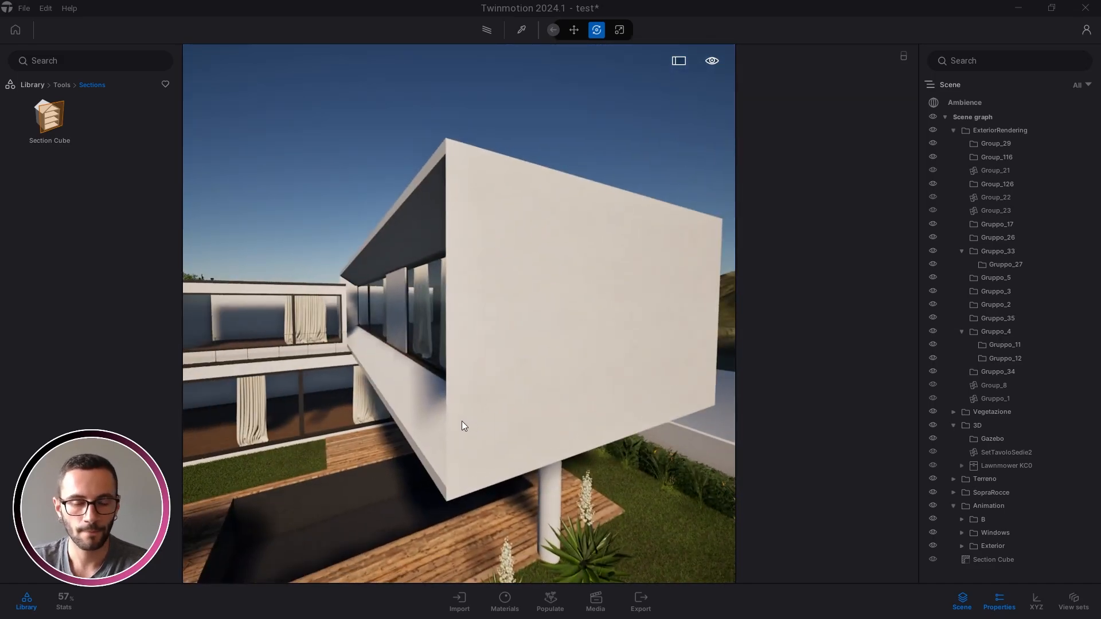
key("s")
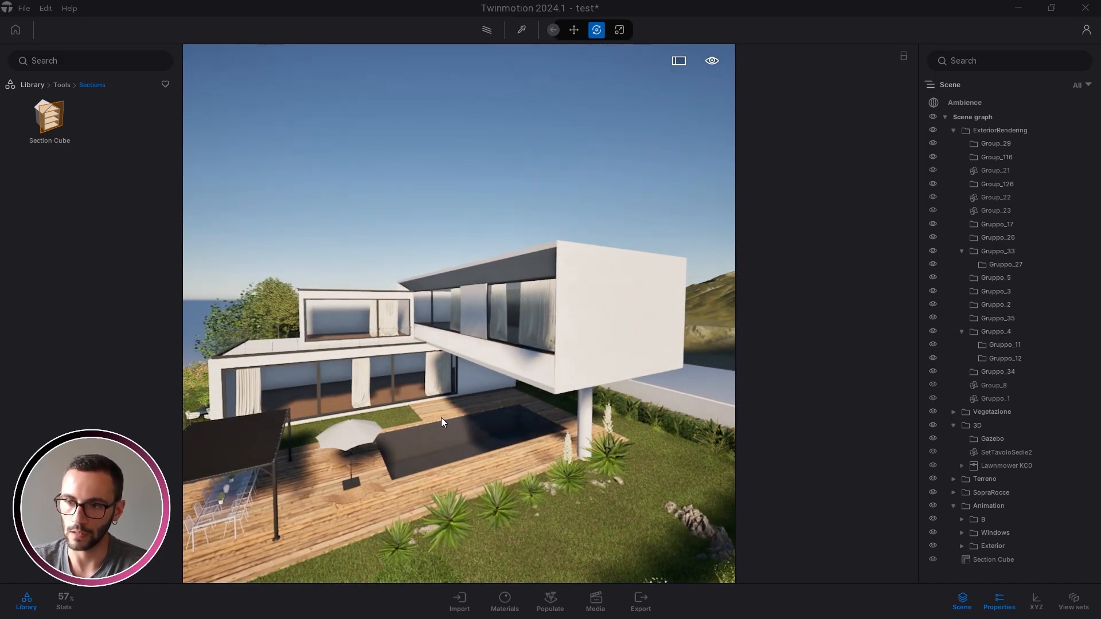
key("s")
key("a")
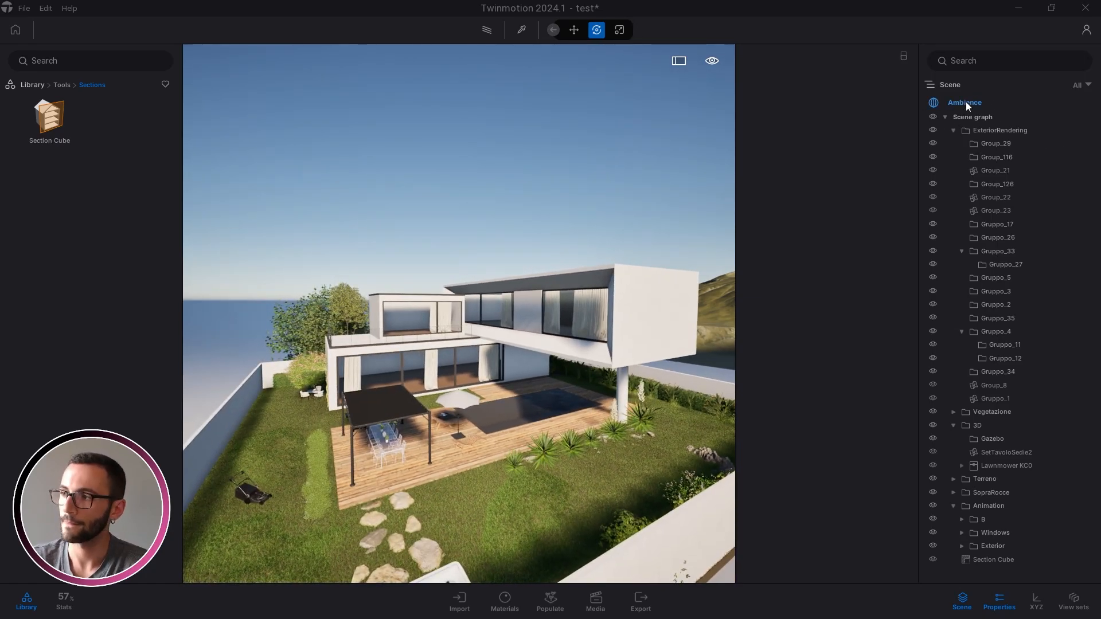
middle_click_drag(501, 329, 534, 356, "shift")
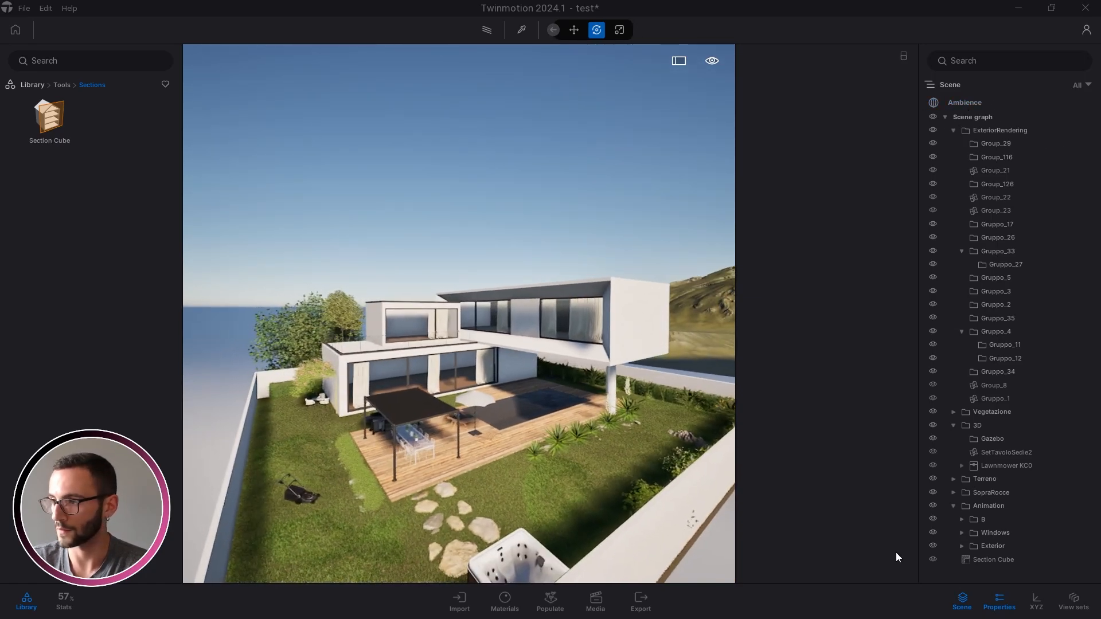
Delete the last Section Cube and orbit around the villa to see the stray trees return
double_click(997, 559)
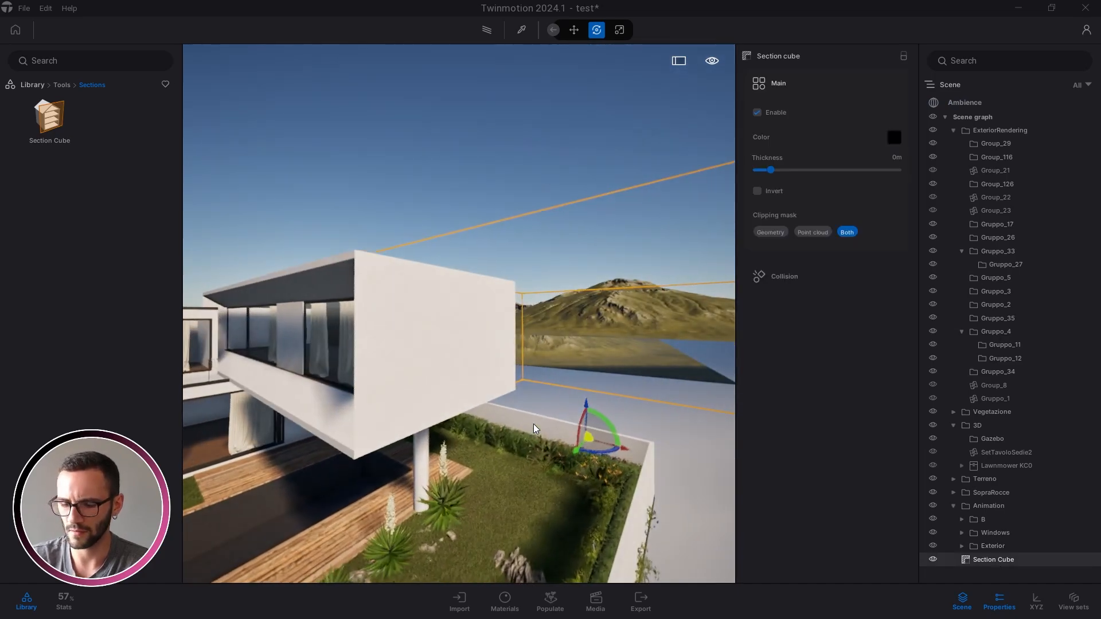
key("Delete")
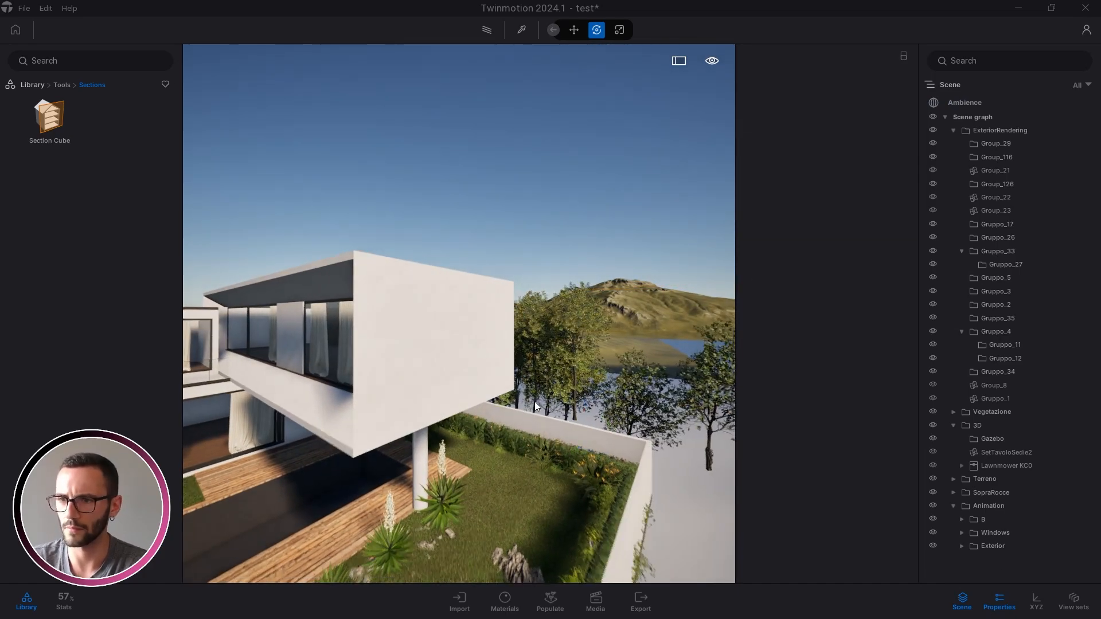
scroll(534, 401, "down", 3)
middle_click_drag(534, 401, 564, 373, "shift")
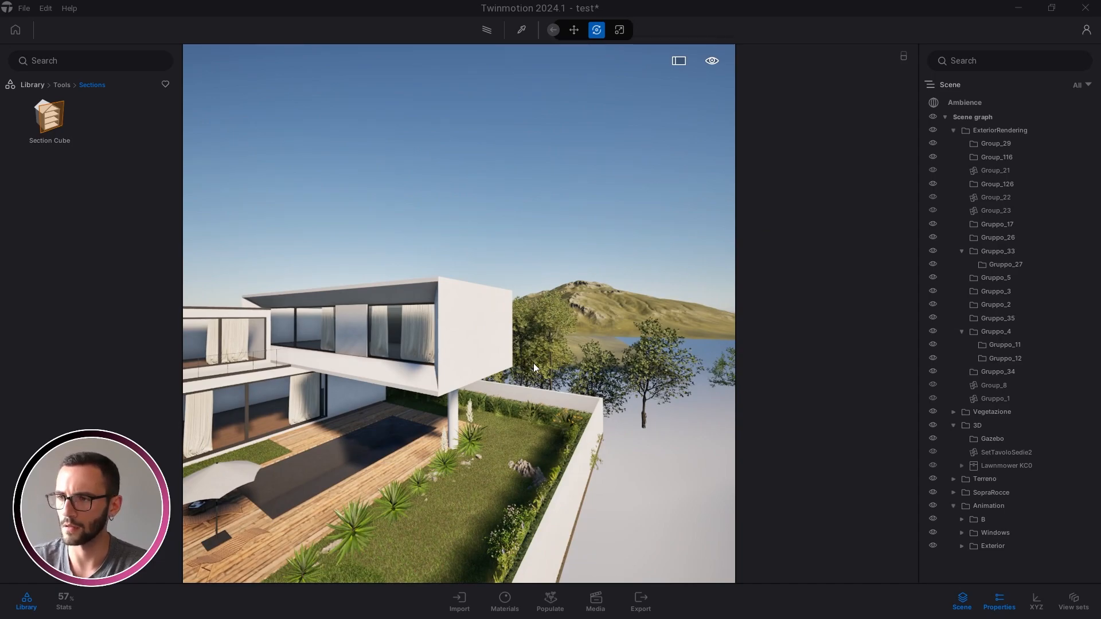
right_click_drag(533, 363, 538, 397)
middle_click_drag(538, 397, 584, 390, "shift")
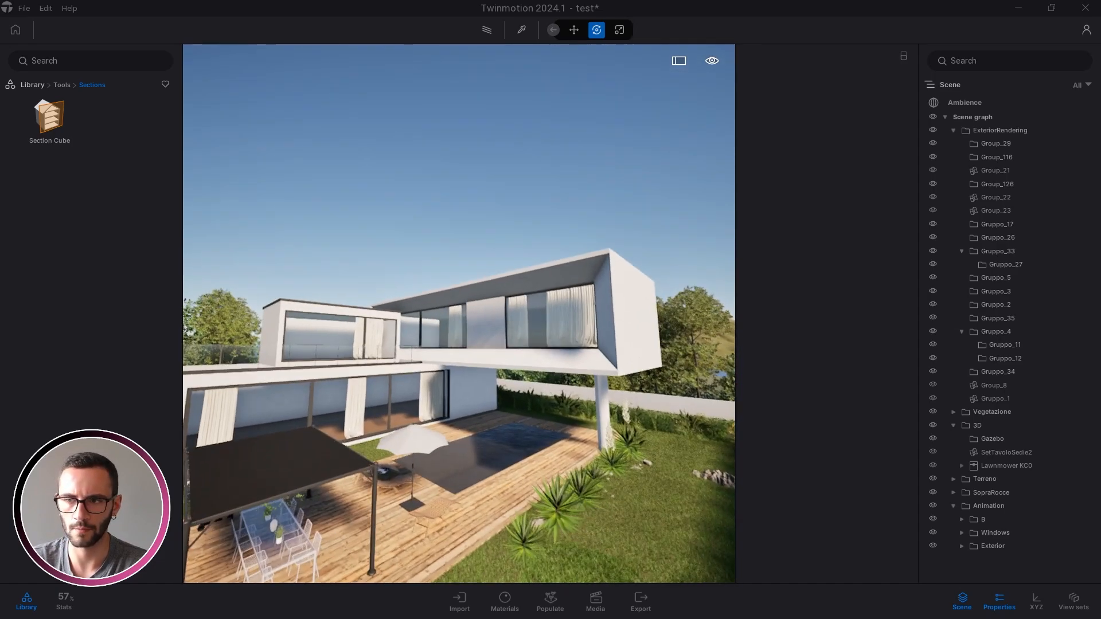
scroll(459, 314, "down", 3)
right_click_drag(510, 401, 507, 424)
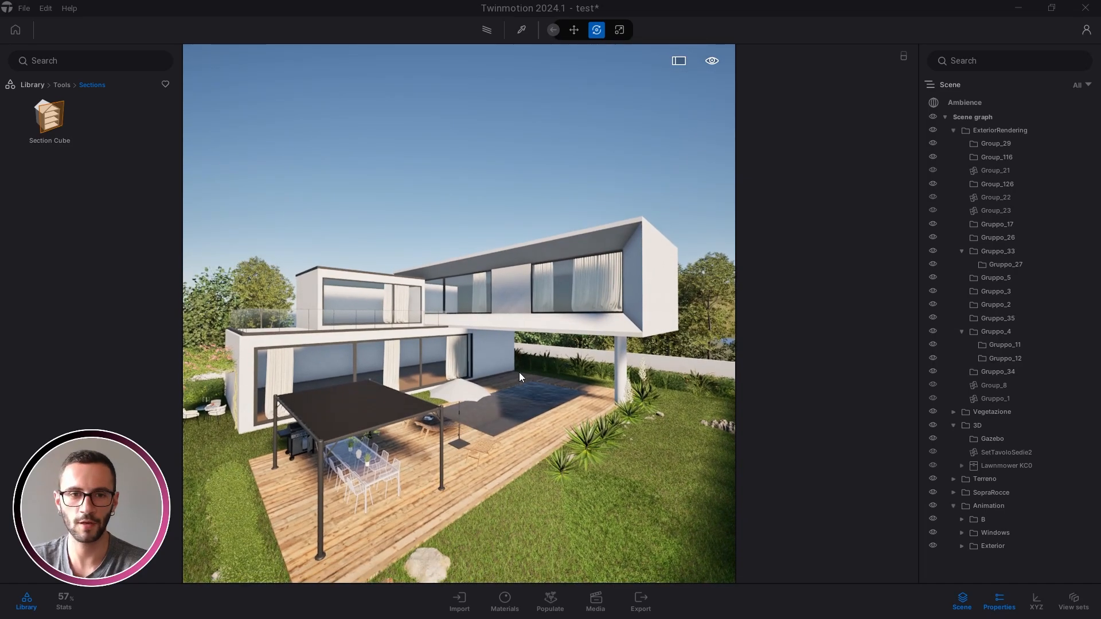
middle_click_drag(539, 389, 527, 385, "shift")
right_click_drag(532, 390, 515, 398)
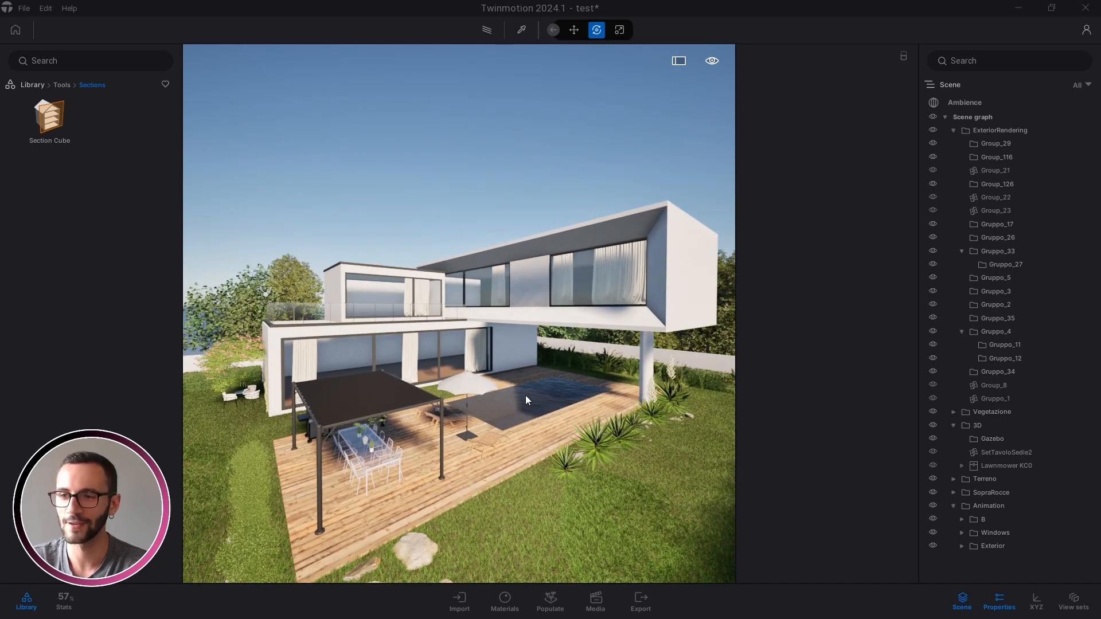
middle_click_drag(479, 397, 505, 396, "shift")
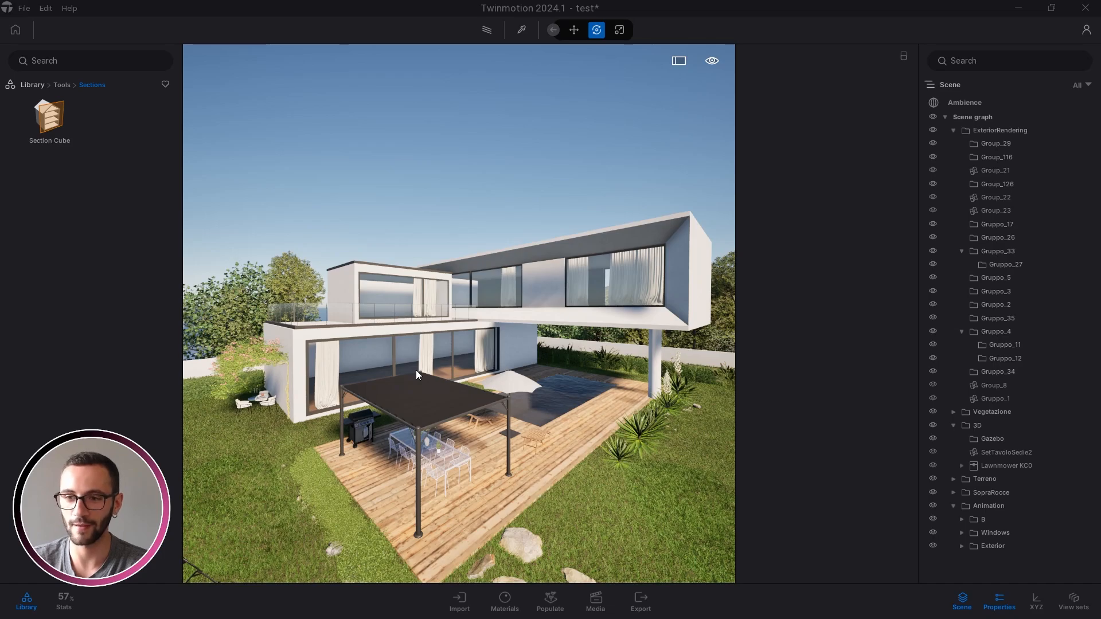
scroll(416, 370, "down", 3)
middle_click_drag(416, 370, 364, 370, "shift")
right_click_drag(446, 429, 433, 418)
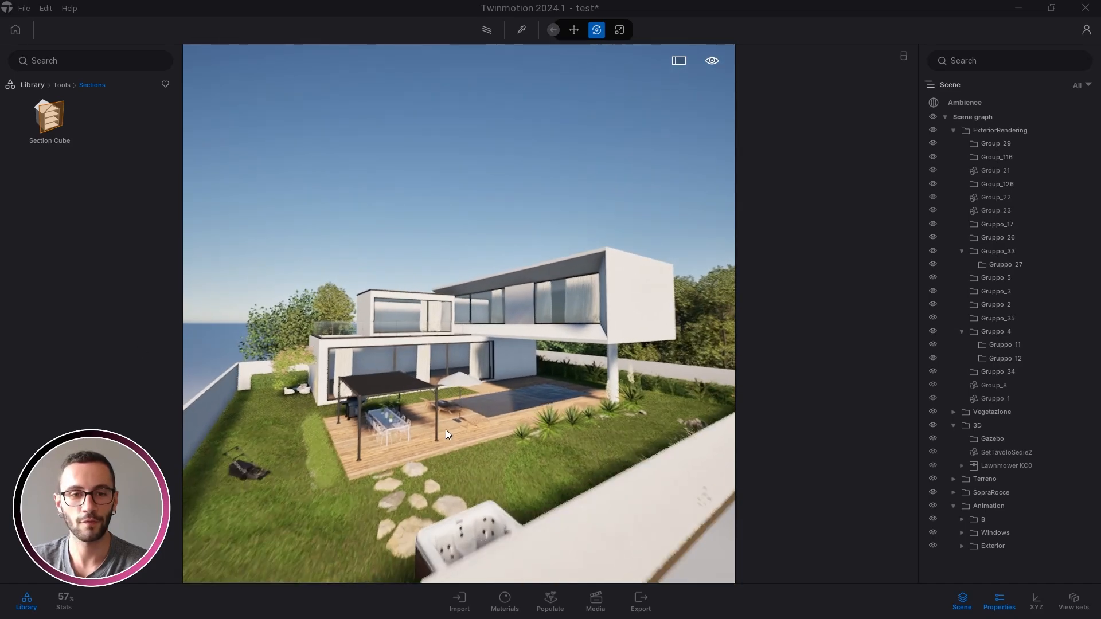
scroll(446, 429, "up", 2)
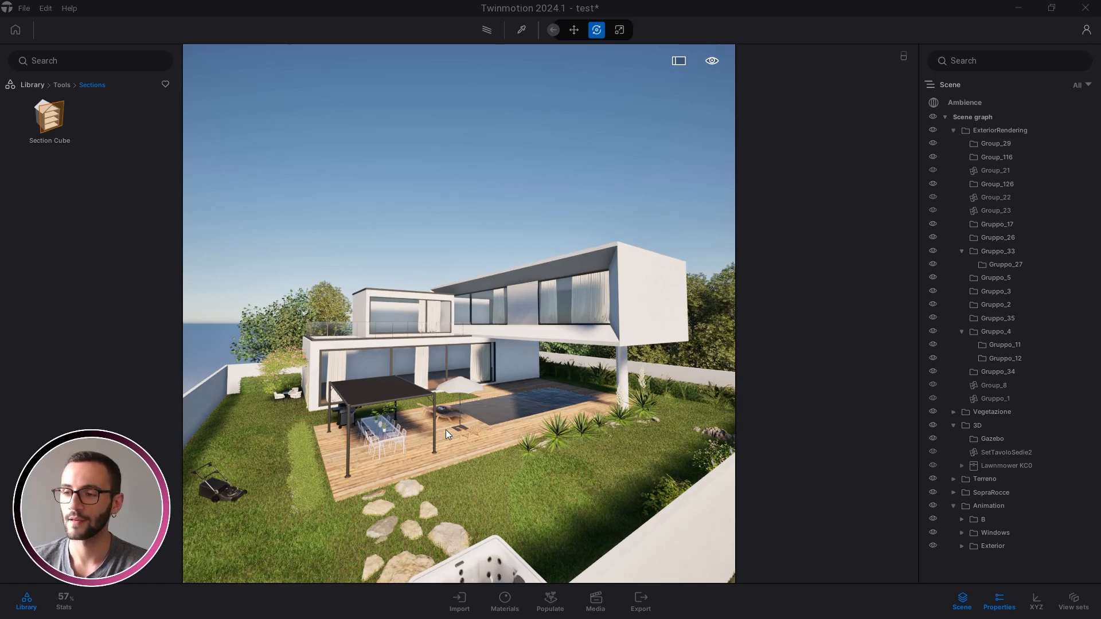
mouse_move(438, 461)
right_mouse_down()
mouse_move(444, 453)
mouse_move(418, 453)
mouse_move(430, 458)
right_mouse_up()
key("w")
key("w")
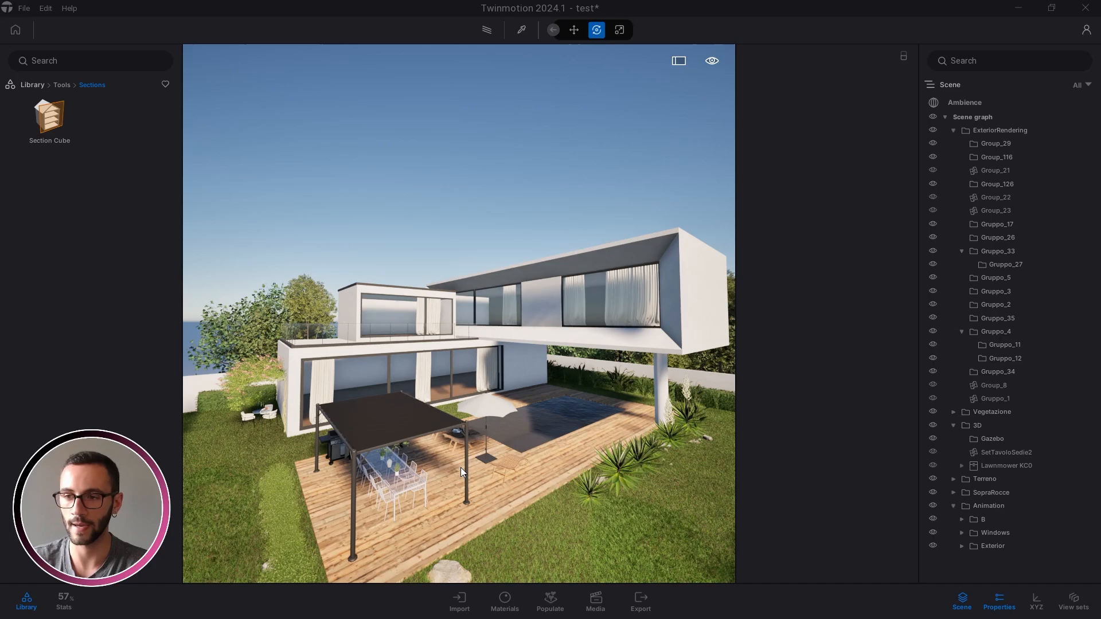
mouse_move(460, 467)
right_mouse_down()
mouse_move(482, 451)
mouse_move(460, 467)
right_mouse_up()
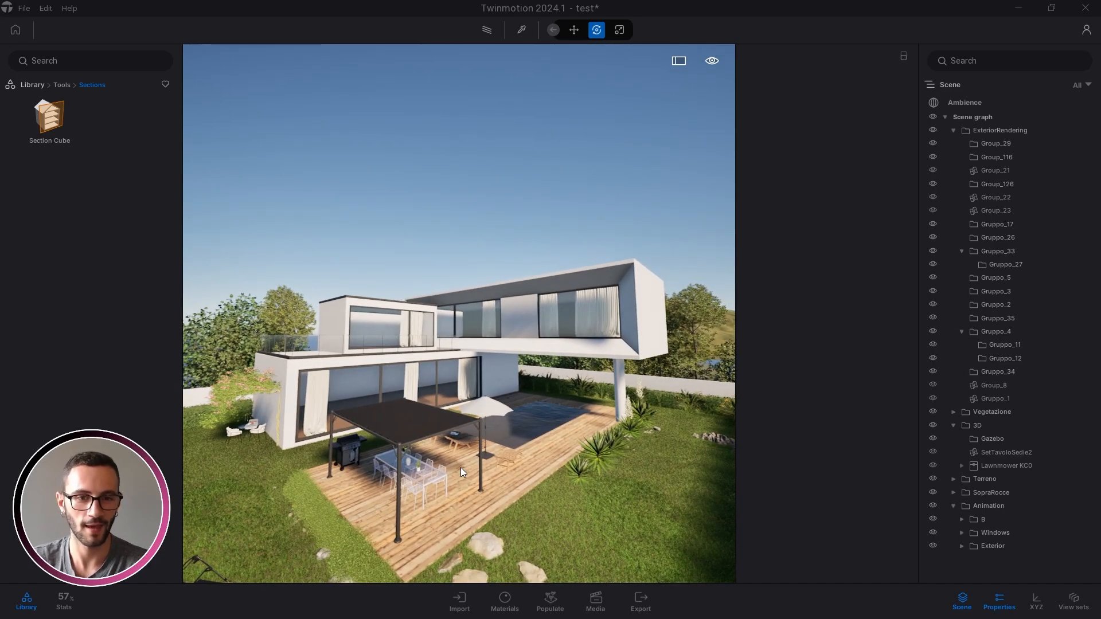
right_click_drag(533, 308, 452, 343)
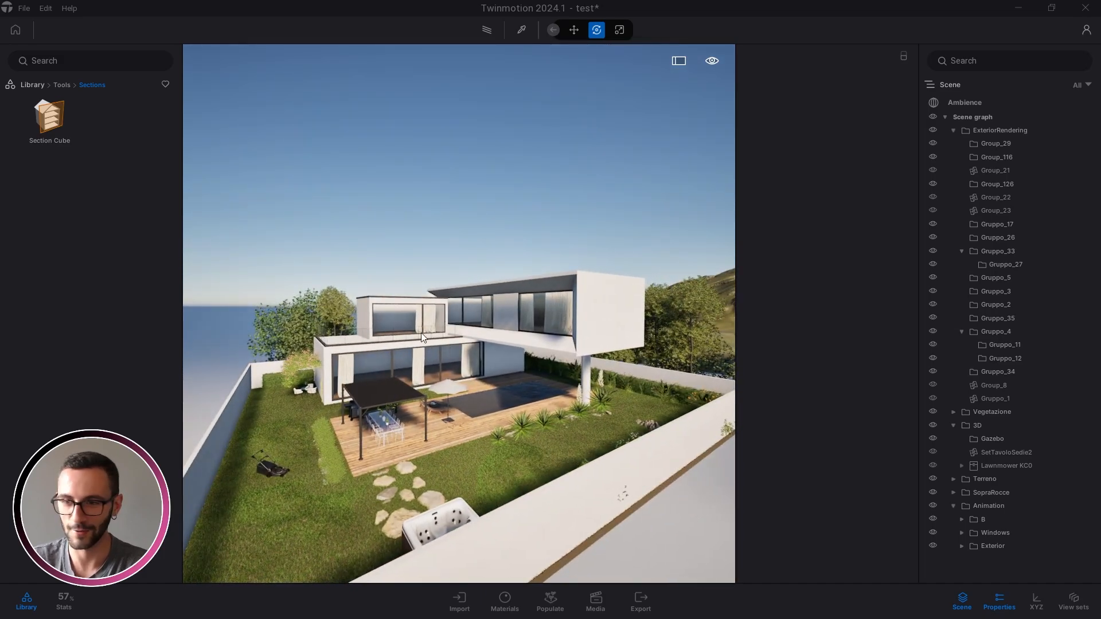
scroll(437, 376, "up", 3)
right_click_drag(437, 376, 445, 370)
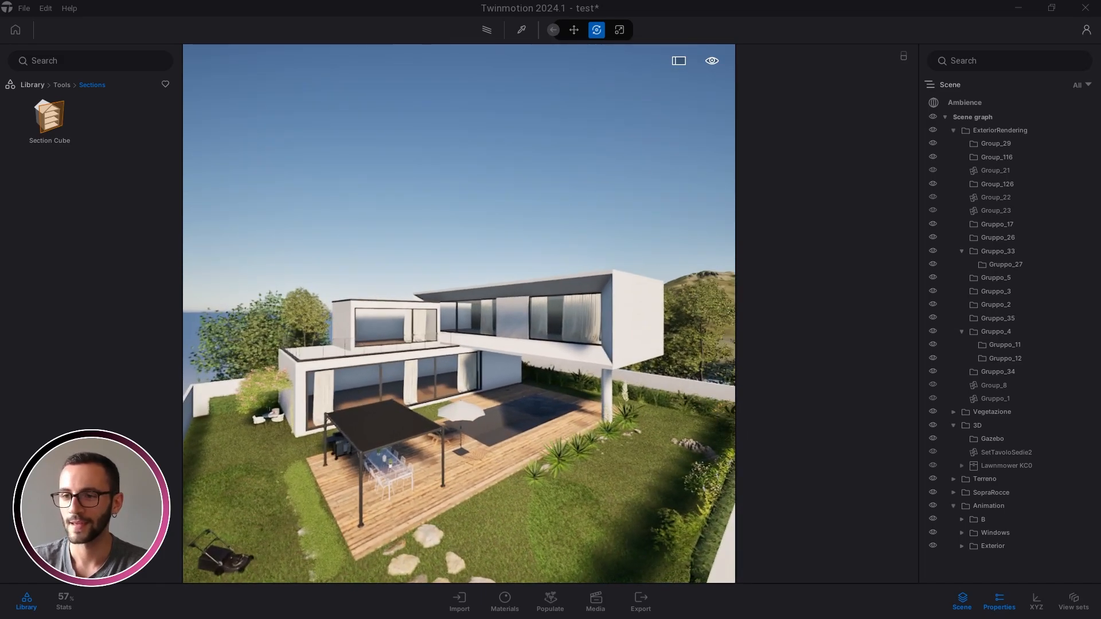